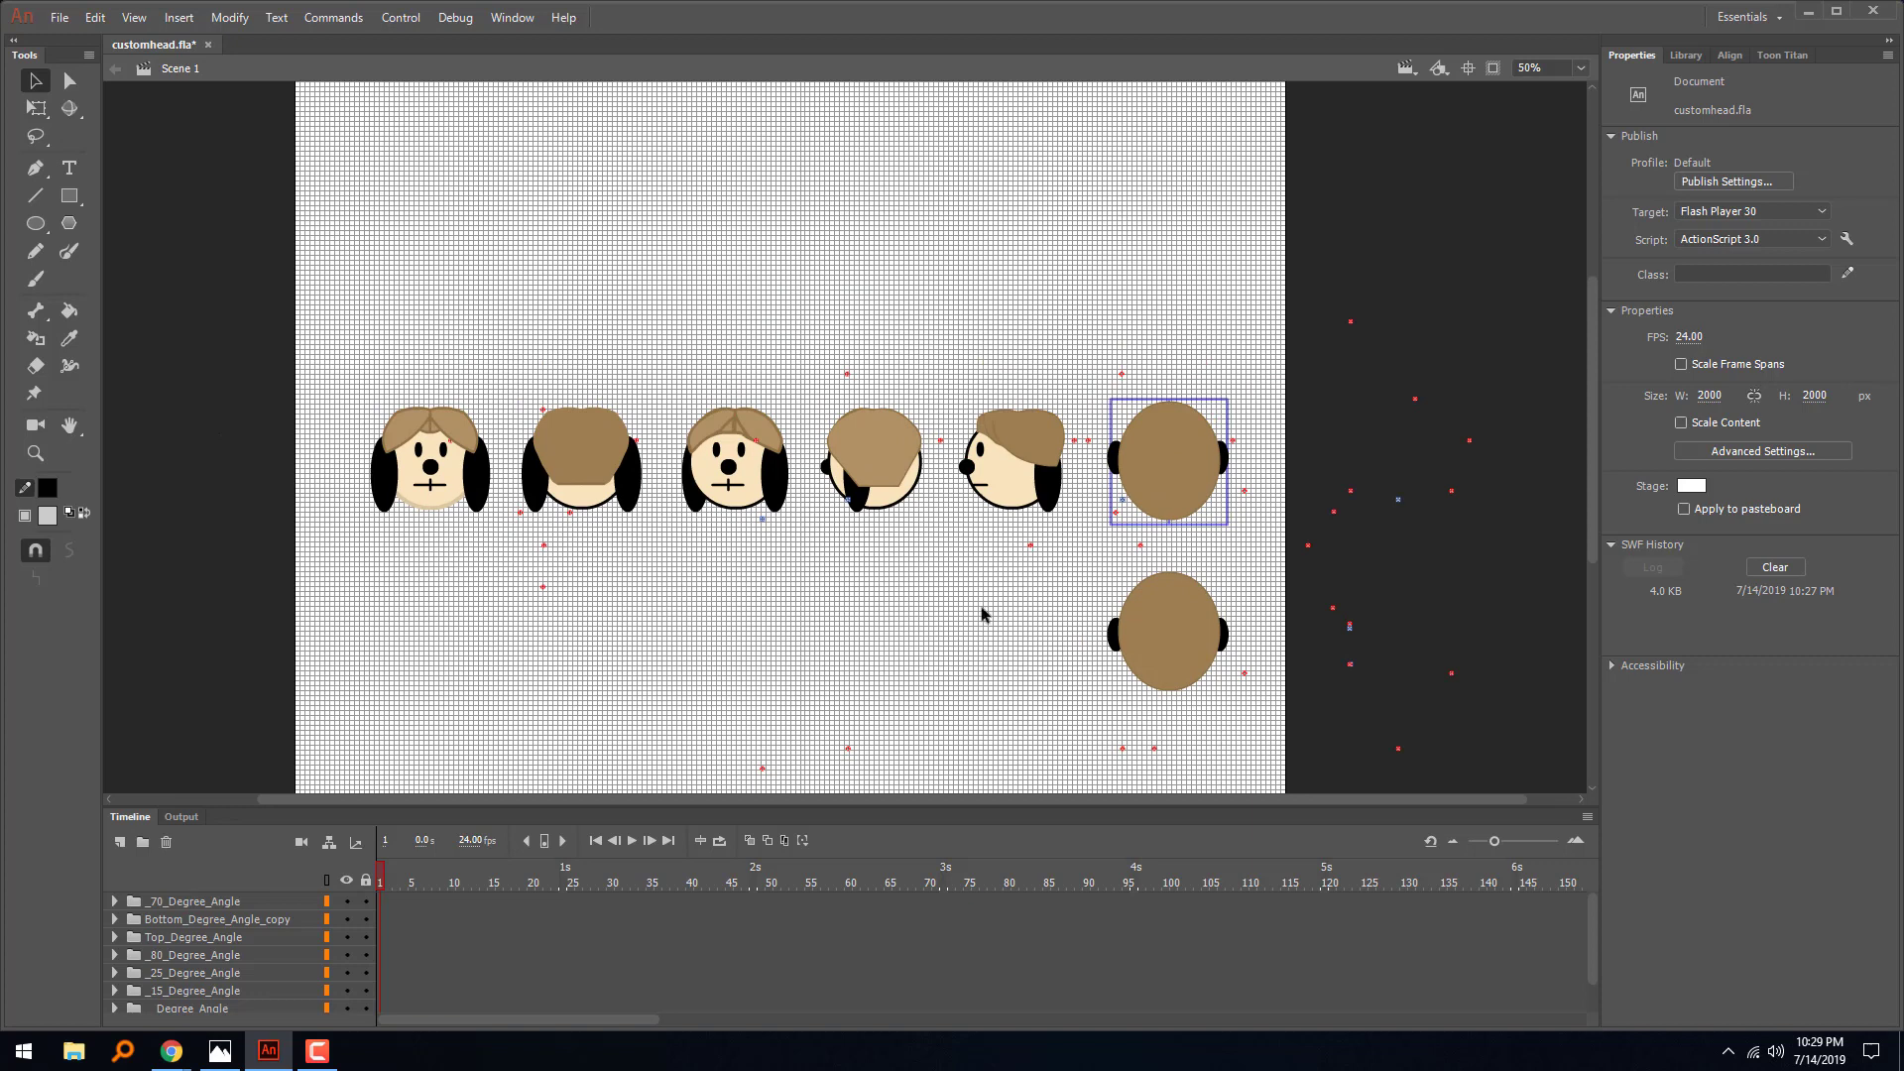
- Inspect the small marker clips scattered below the row of heads and beyond the stage
scroll(982, 615, down, 2)
scroll(982, 615, right, 1)
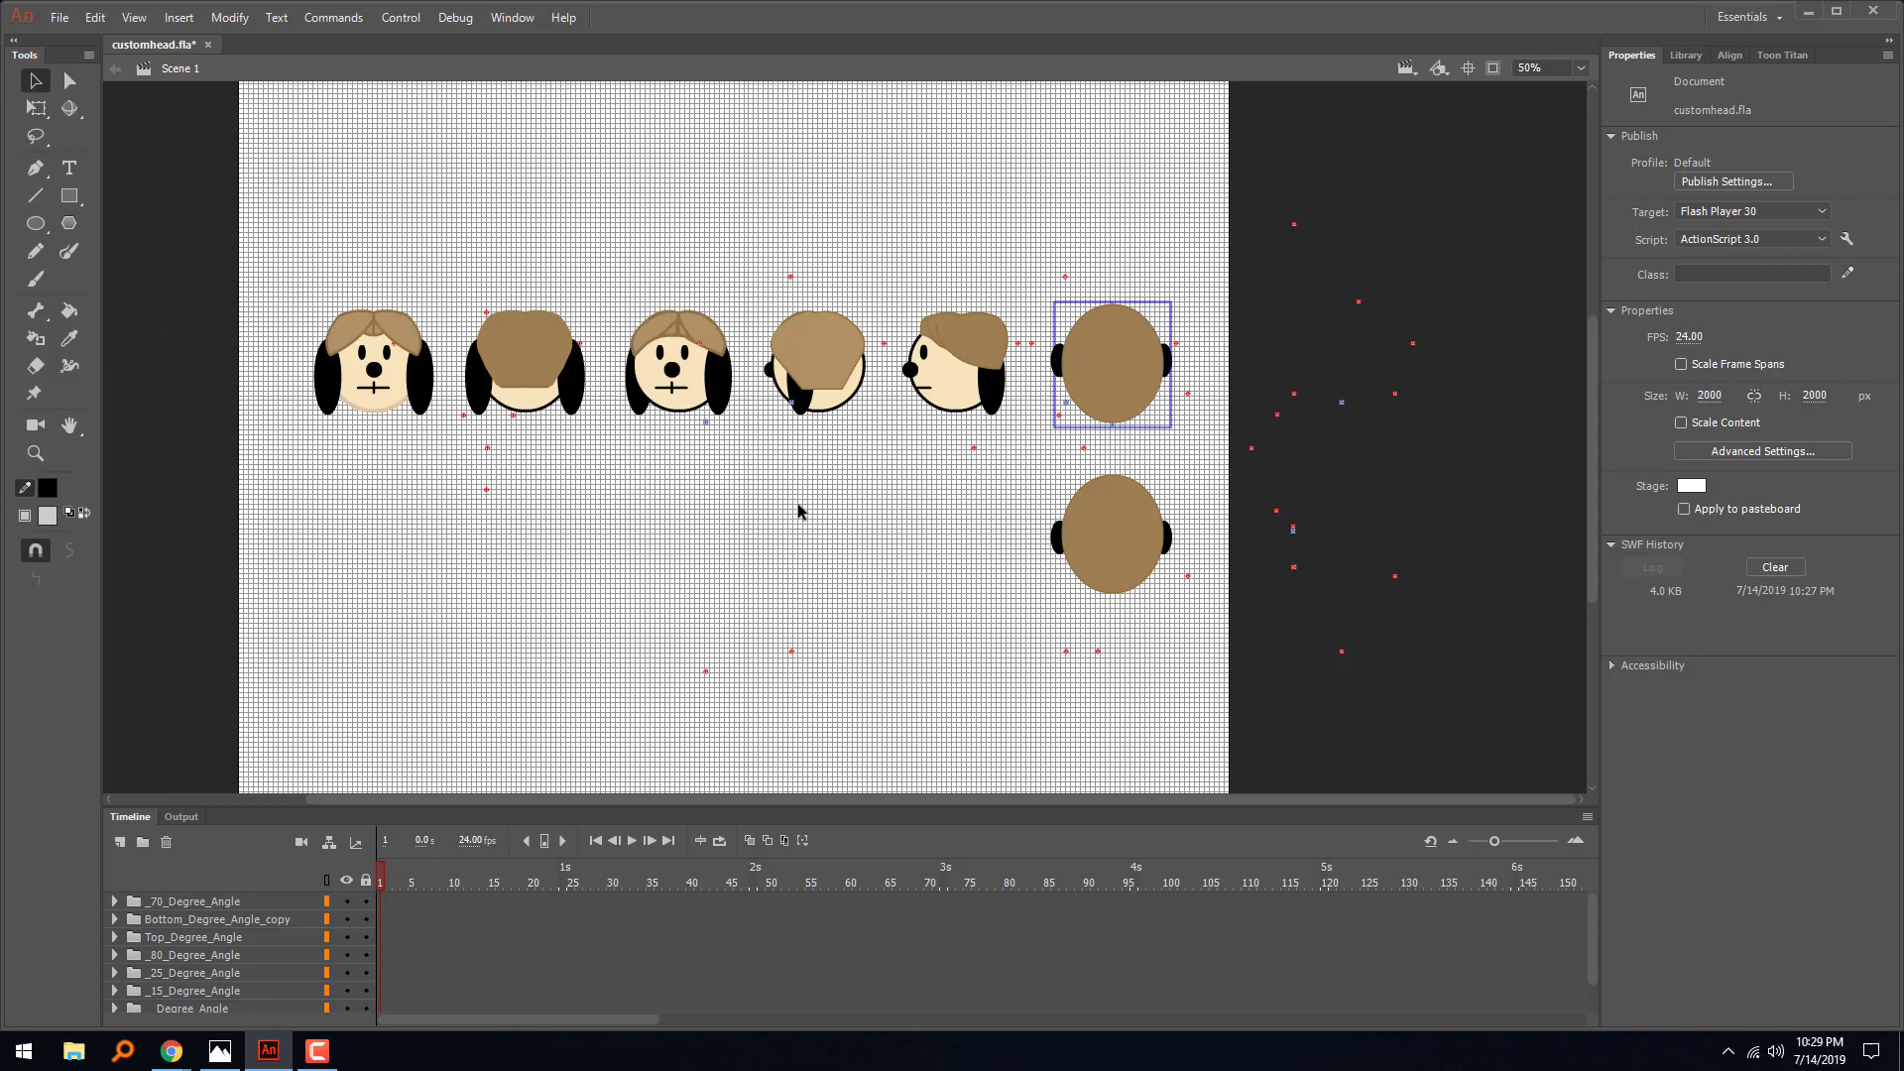
drag(441, 431, 508, 543)
drag(694, 612, 867, 731)
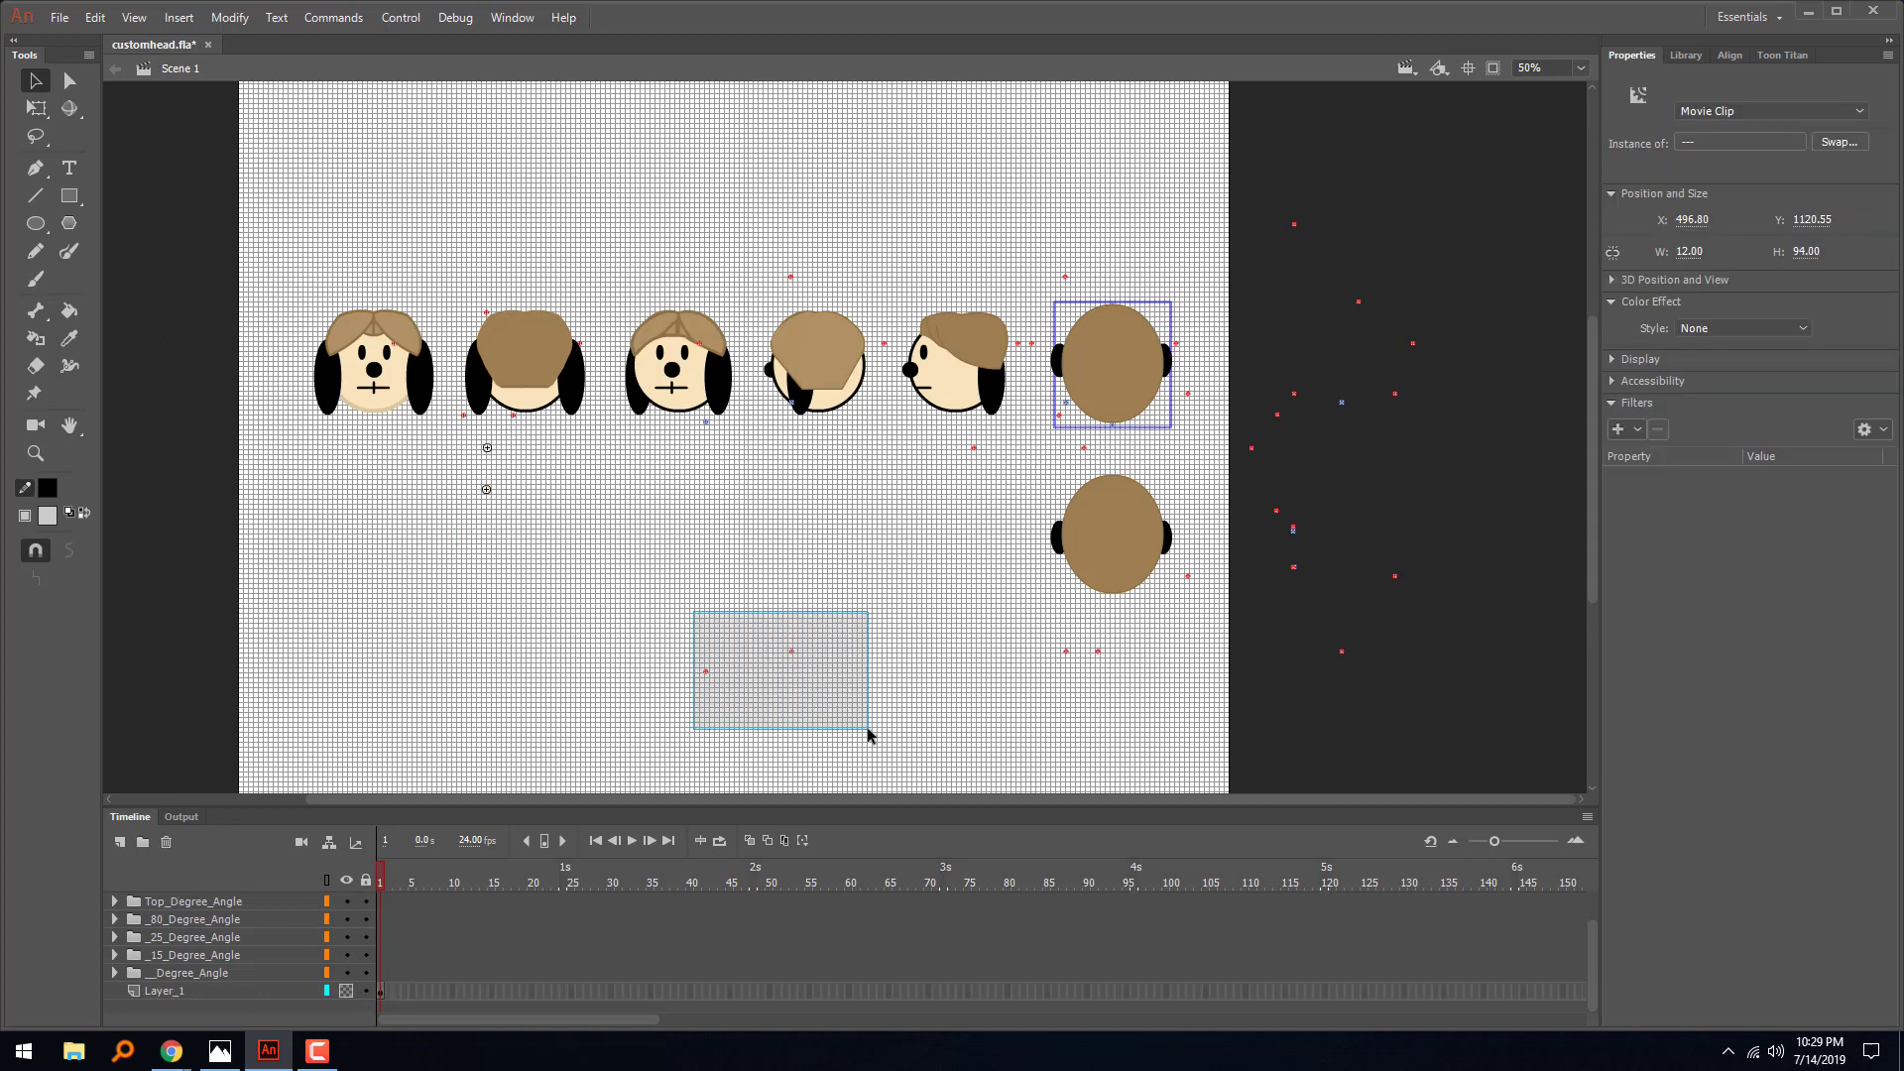
drag(942, 607, 1395, 752)
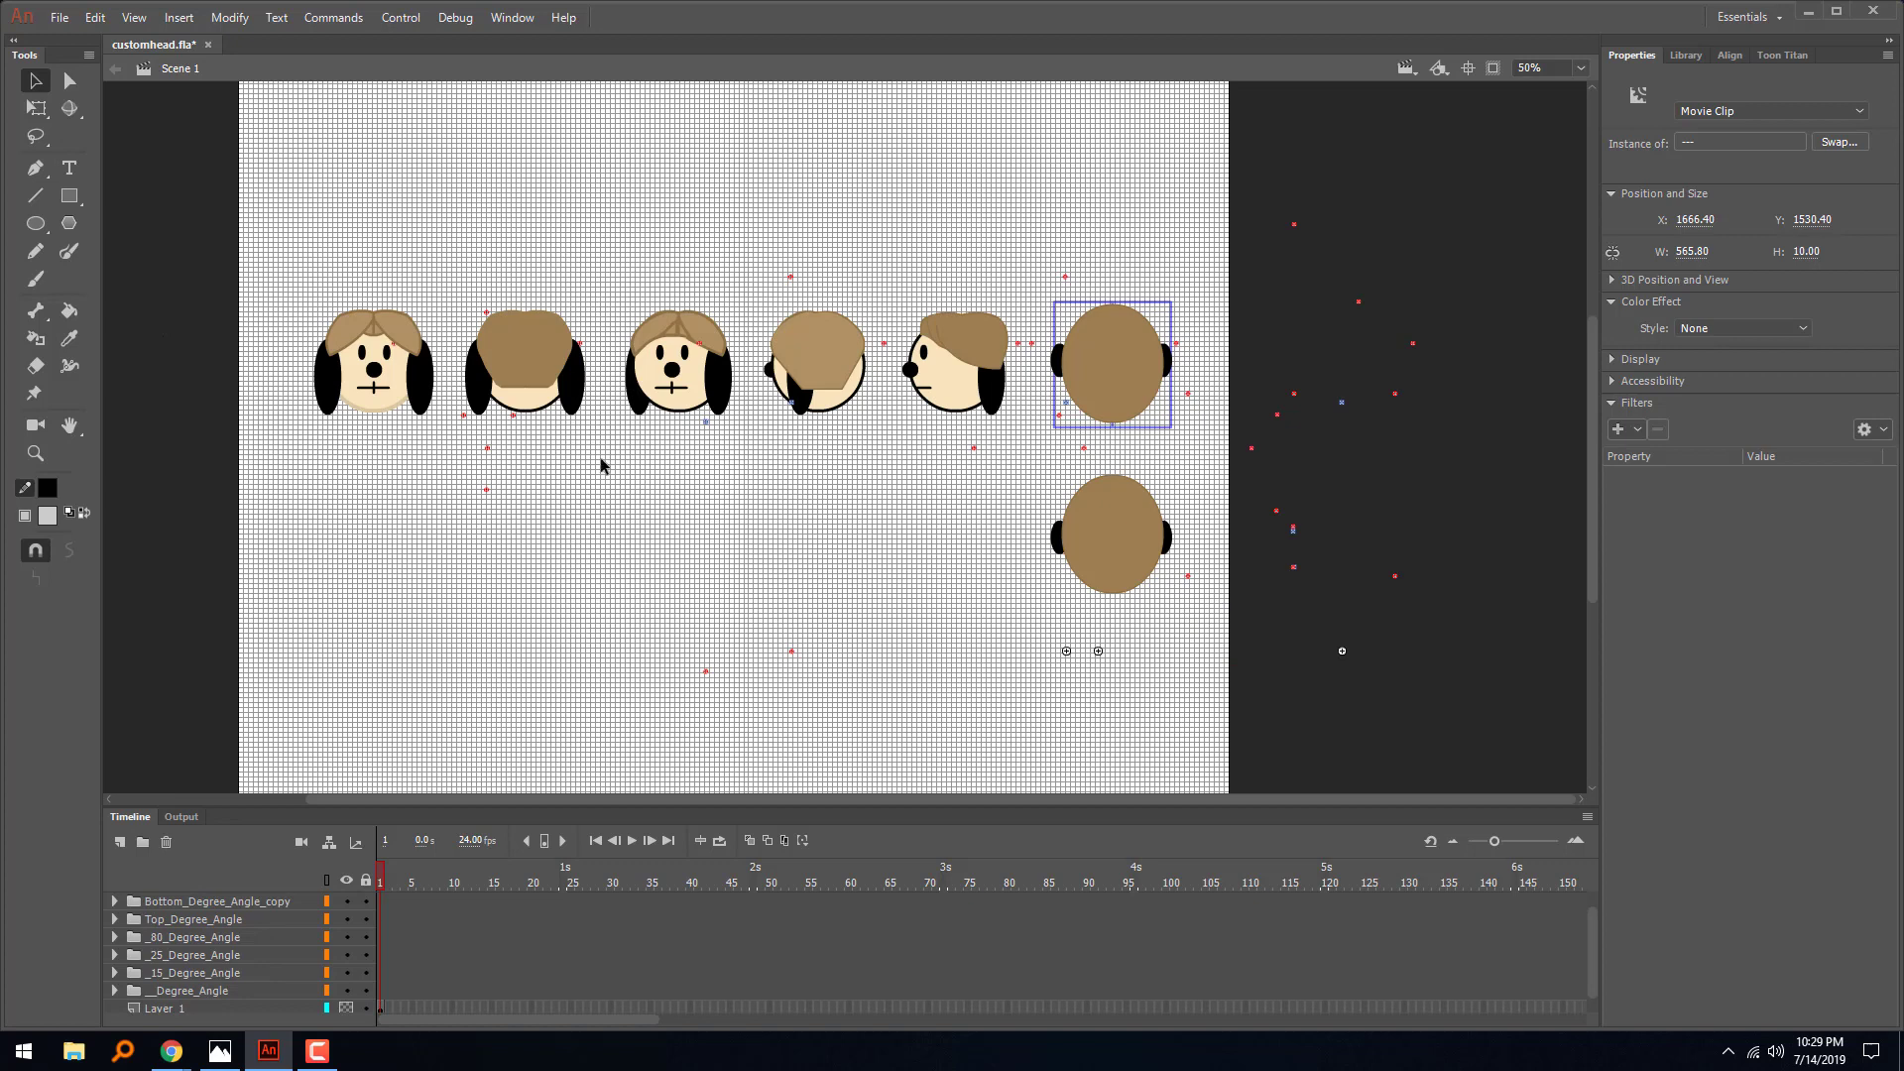
- Check the instance names of the ear and hair symbols across the first four heads
click(449, 404)
click(423, 384)
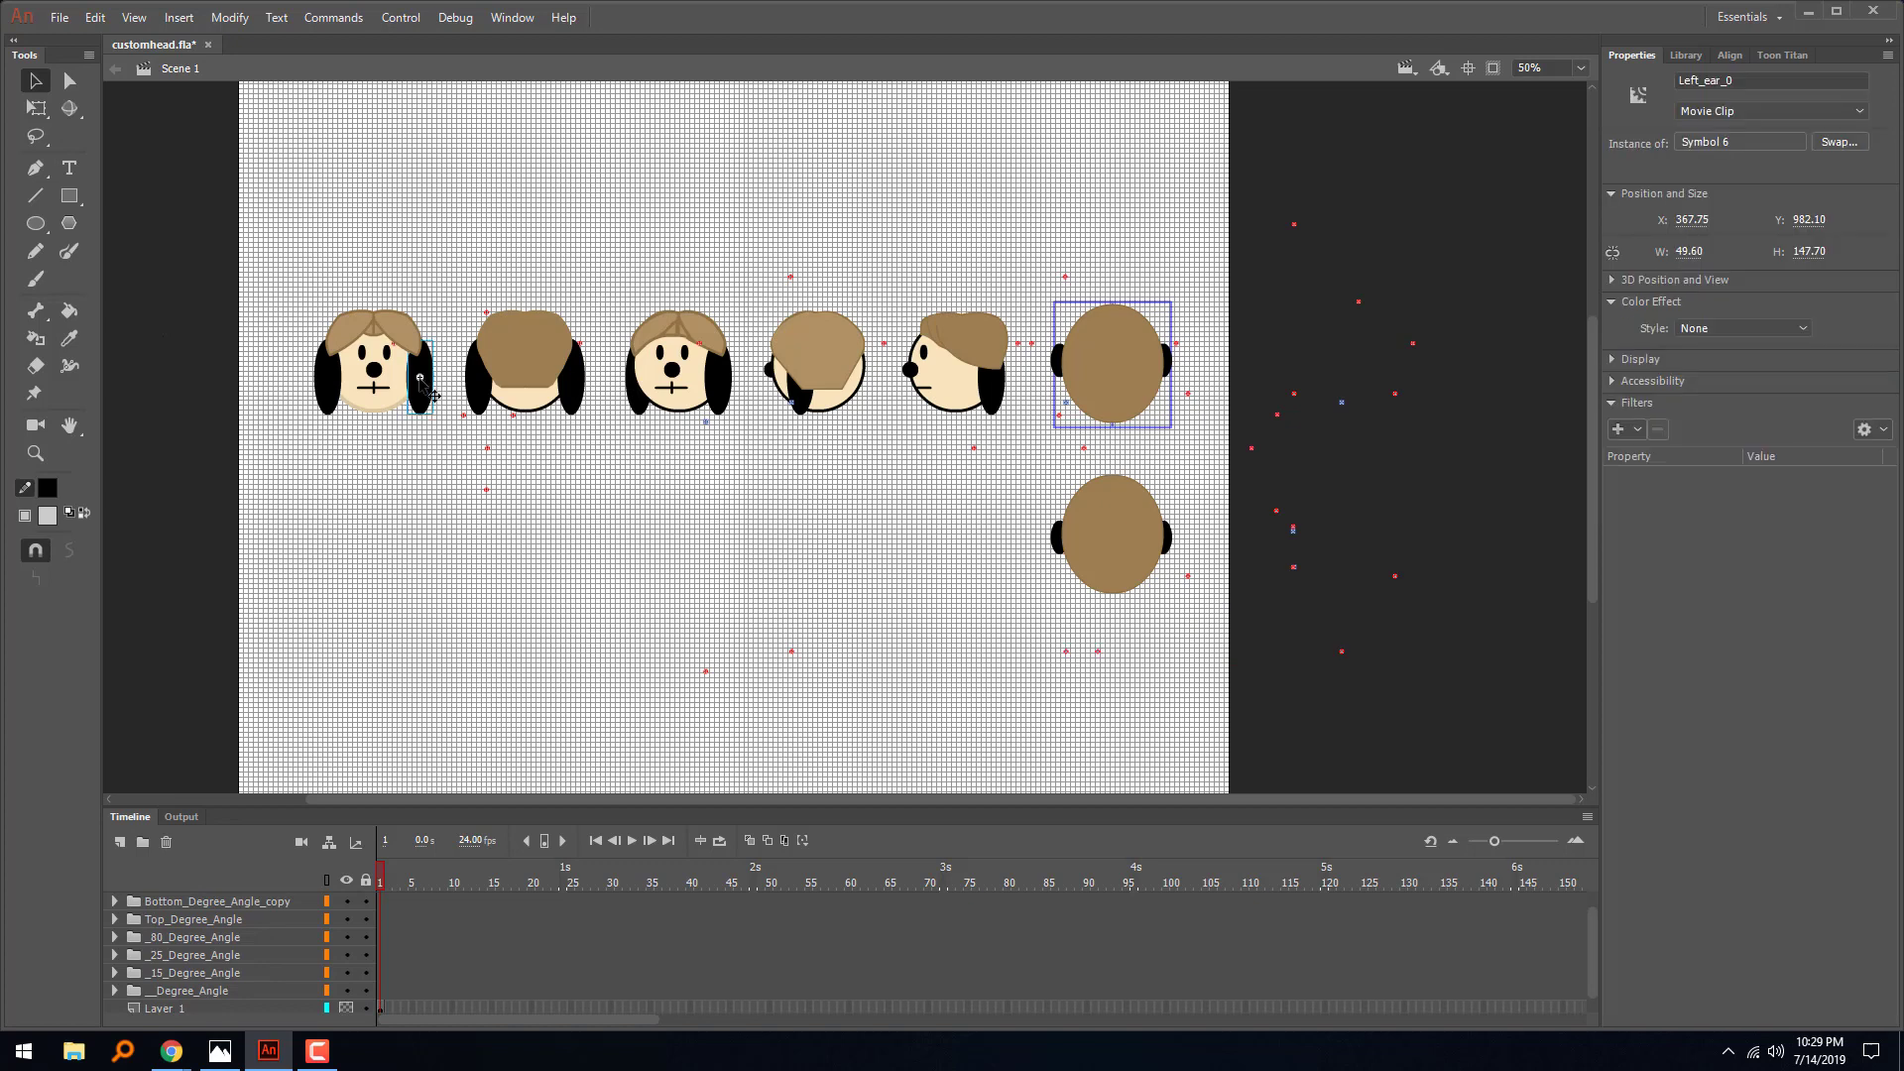
click(402, 337)
click(536, 325)
click(663, 320)
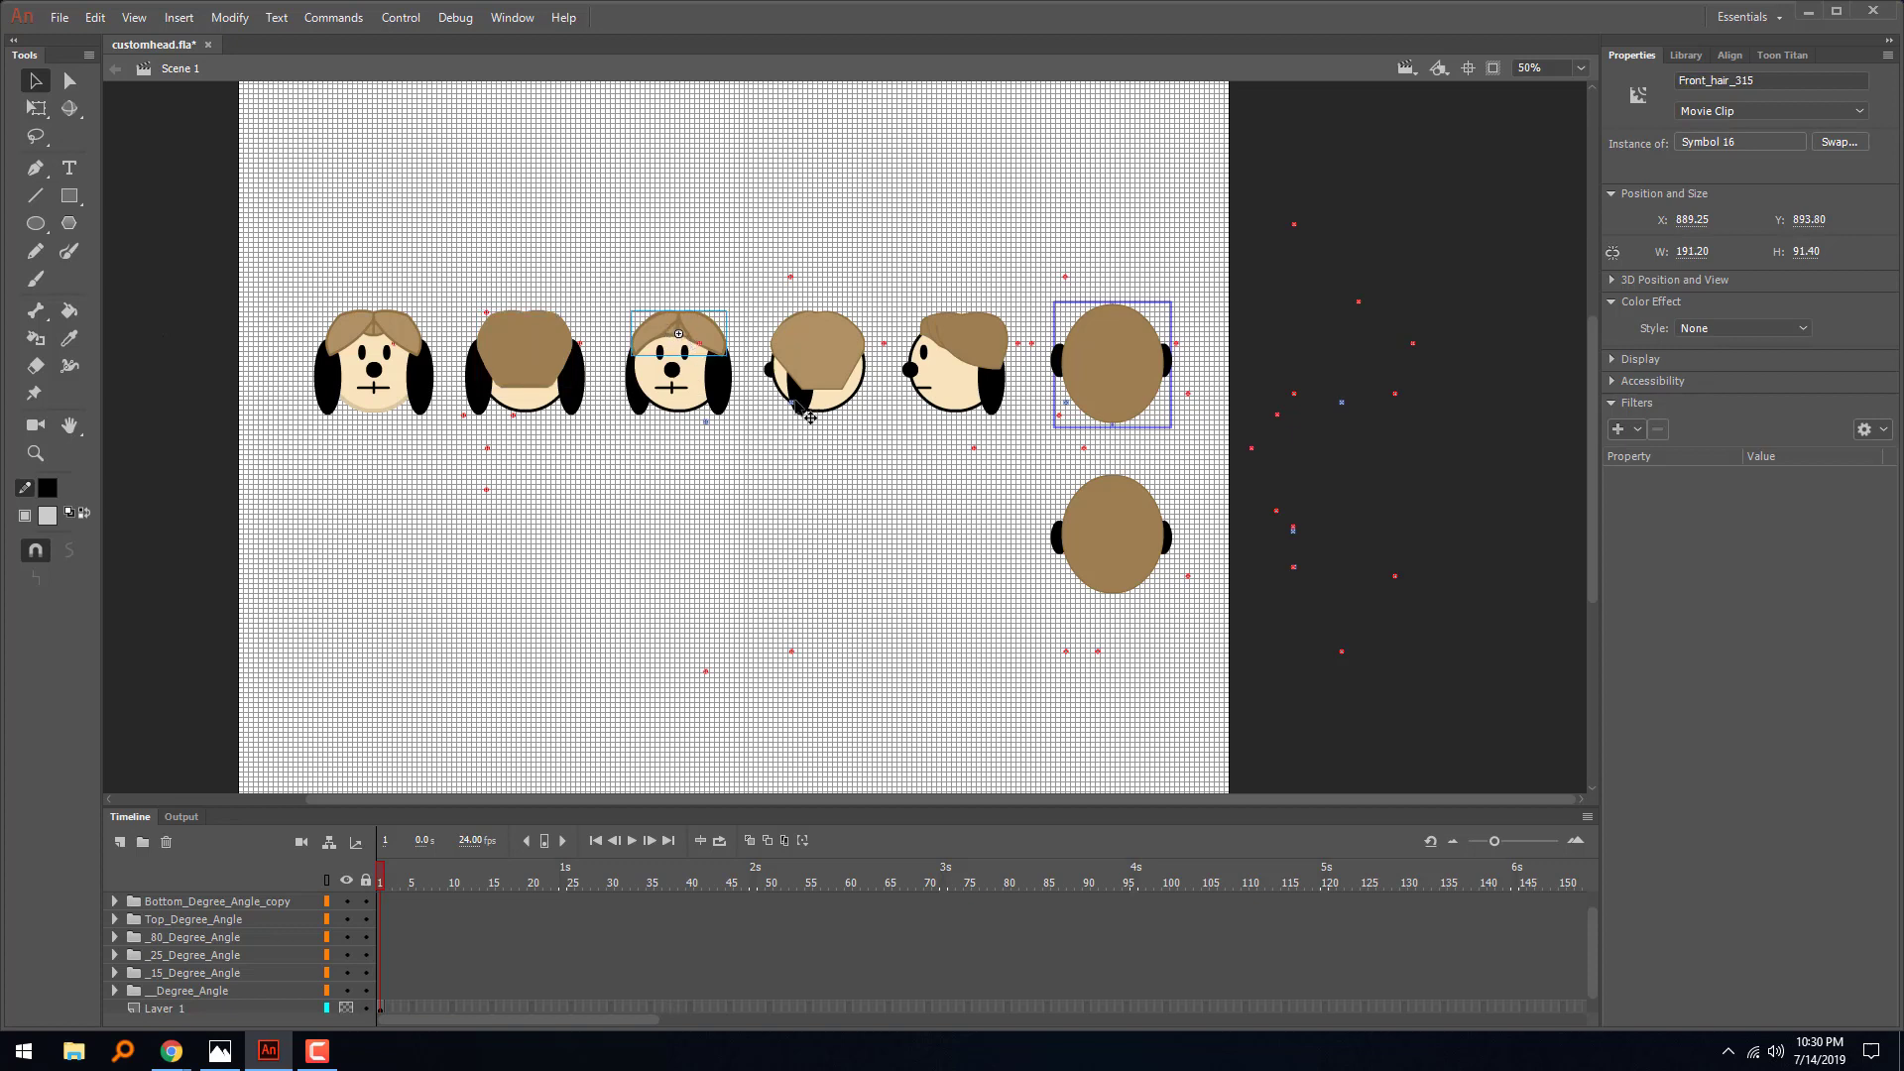
click(827, 369)
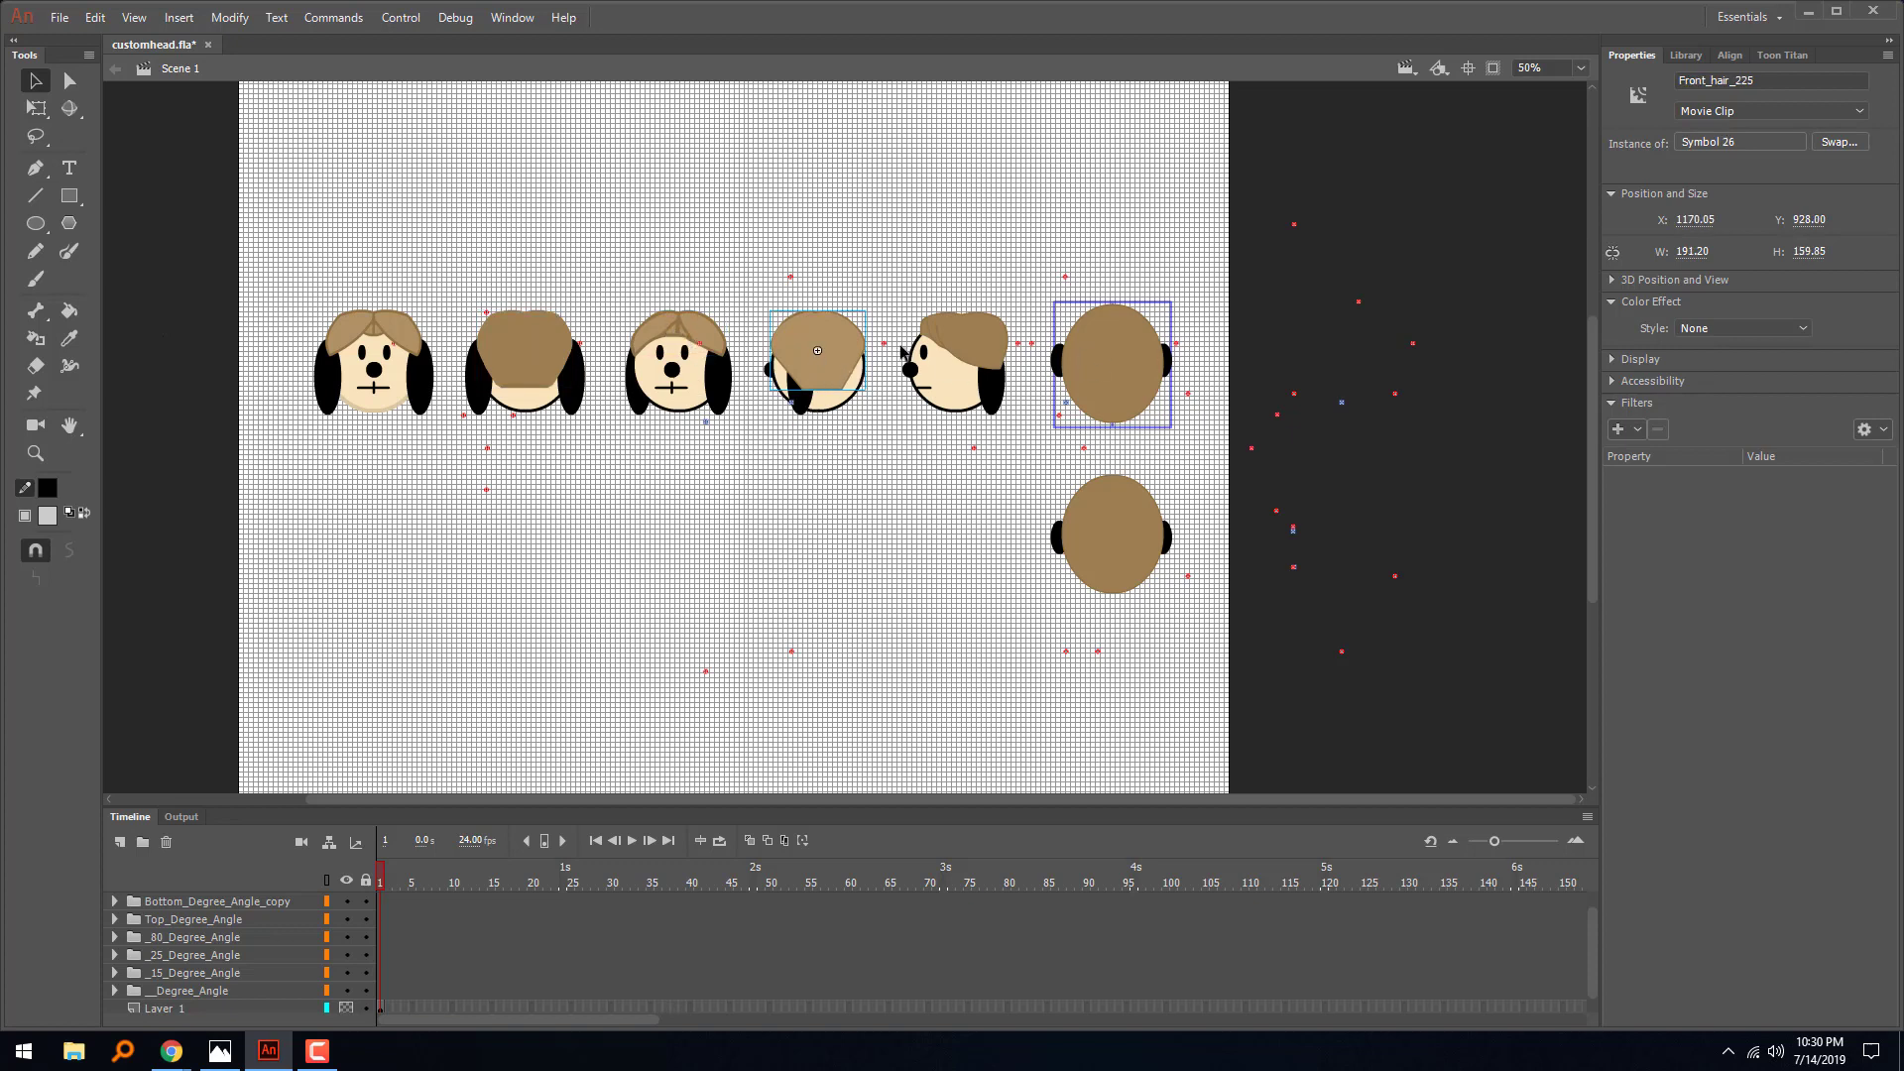
click(810, 406)
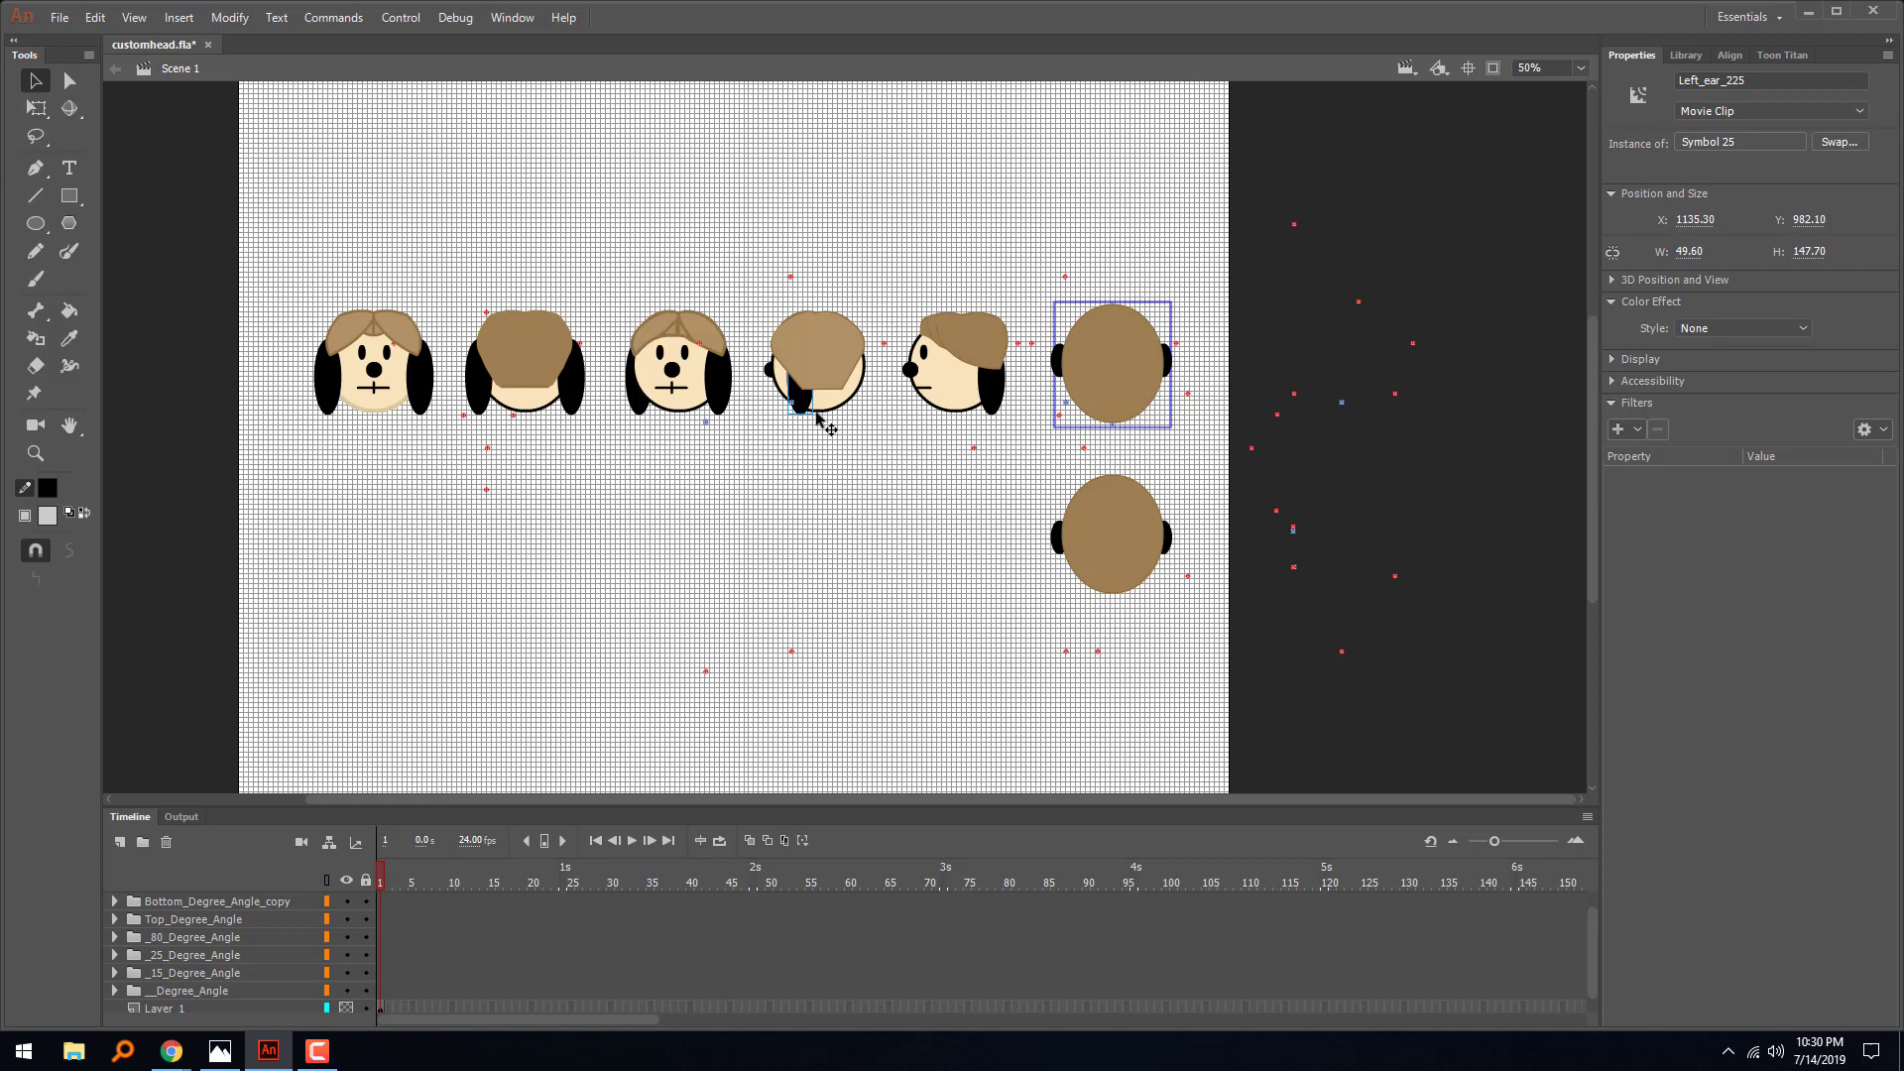
- Check the instance names of the second head's back hair and face, moving the hair off the head and undoing that move
click(547, 345)
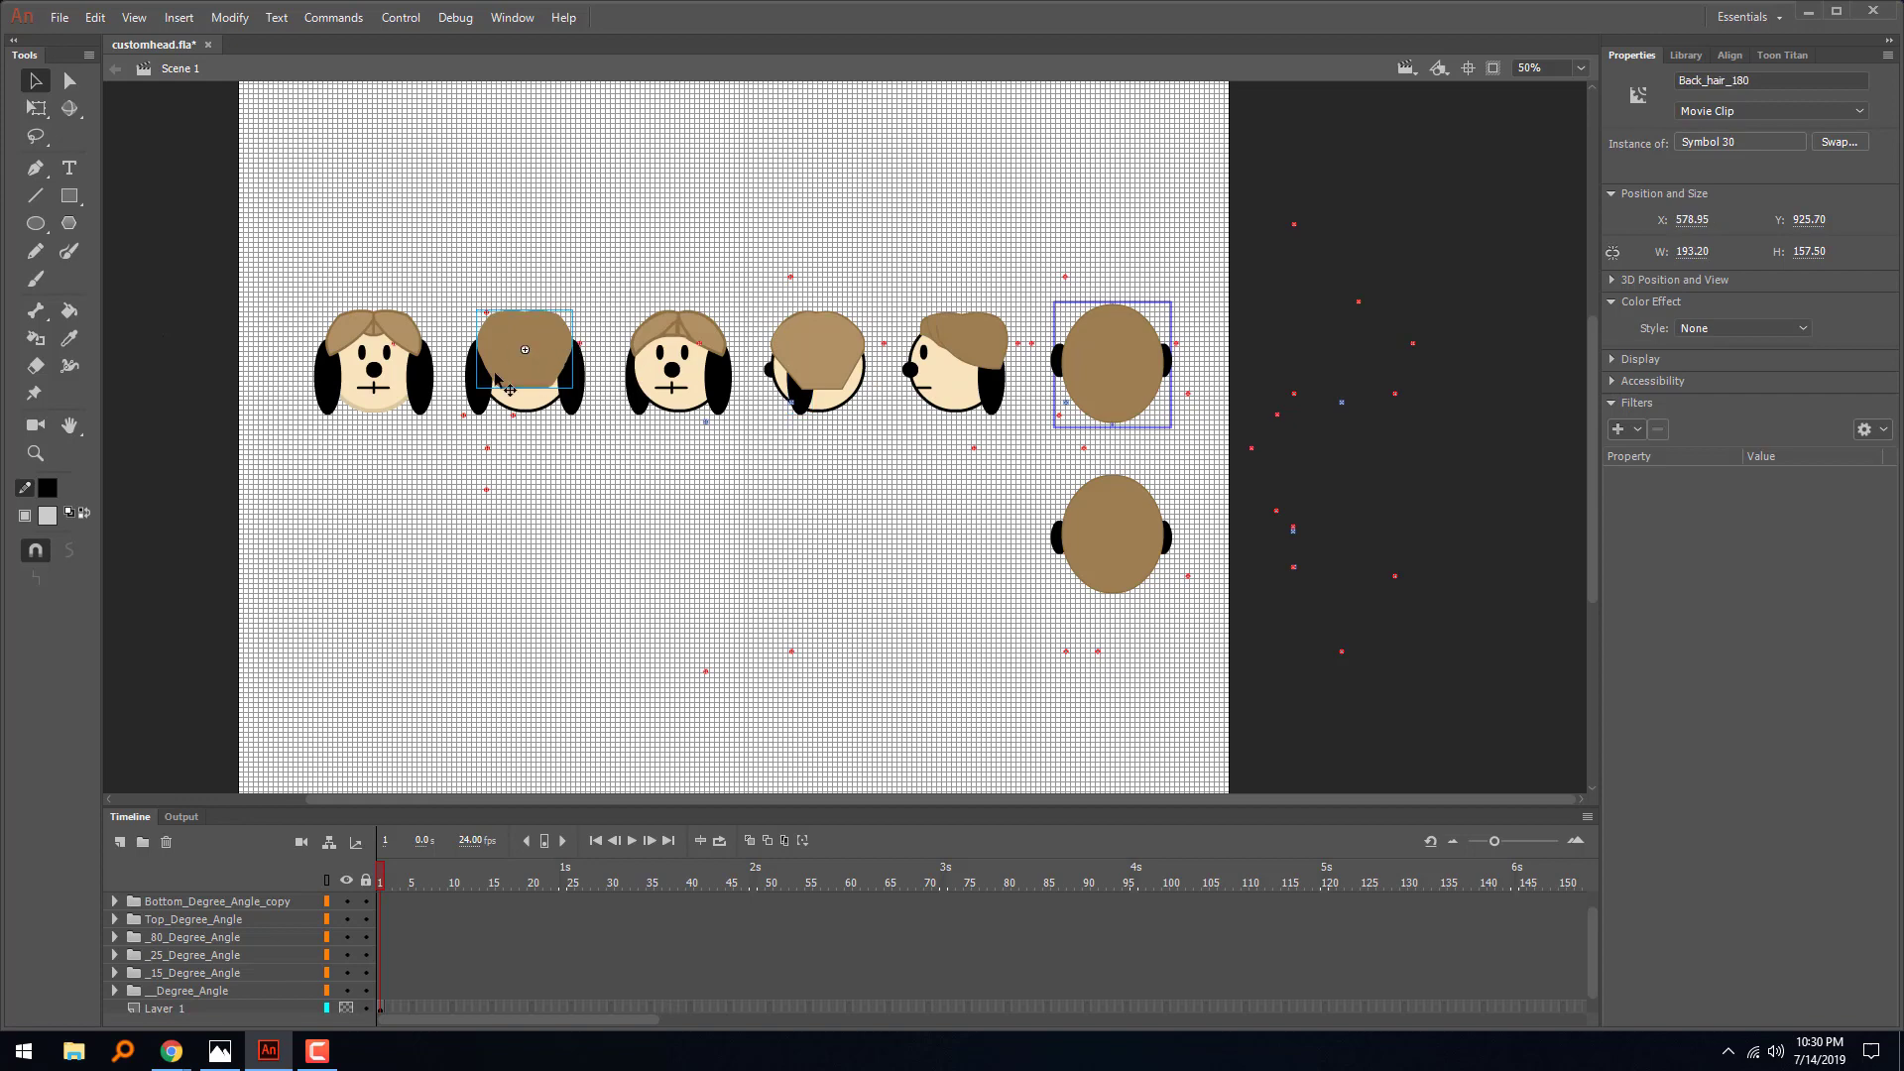
click(553, 402)
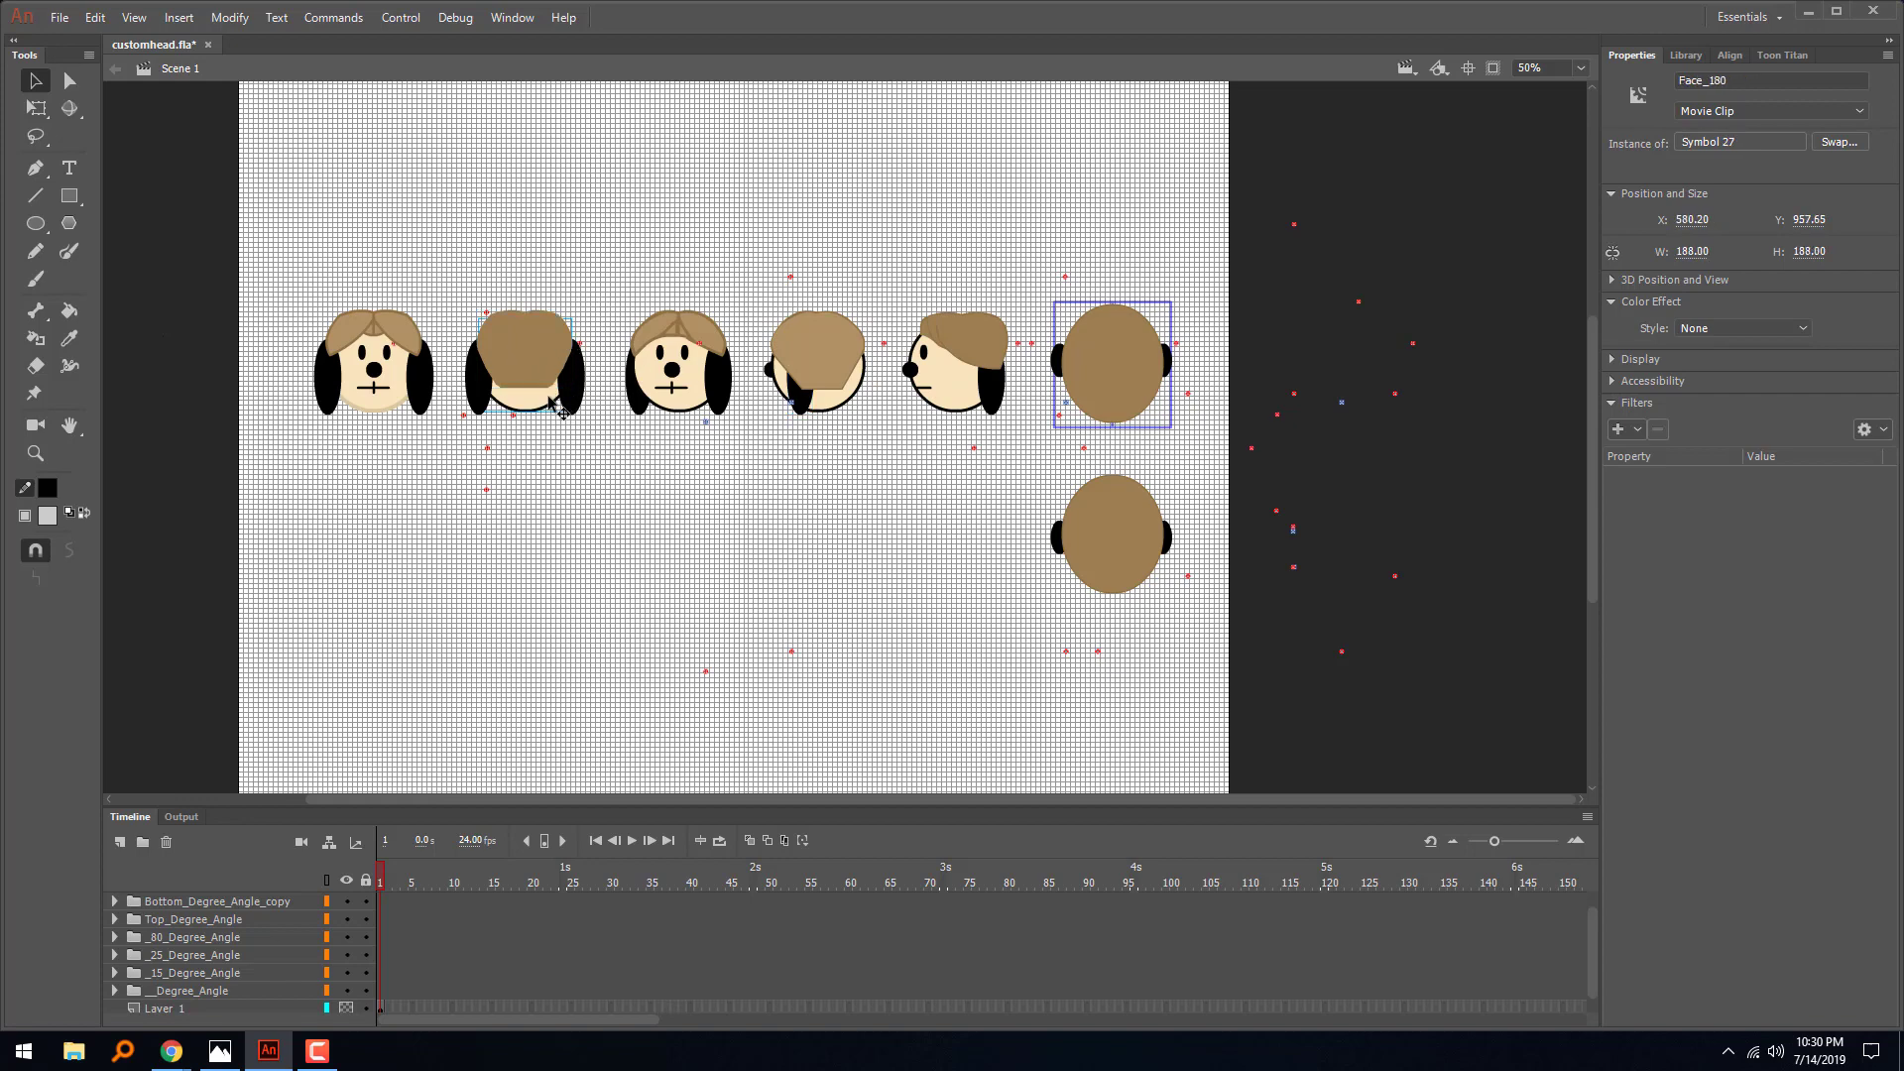
click(1726, 83)
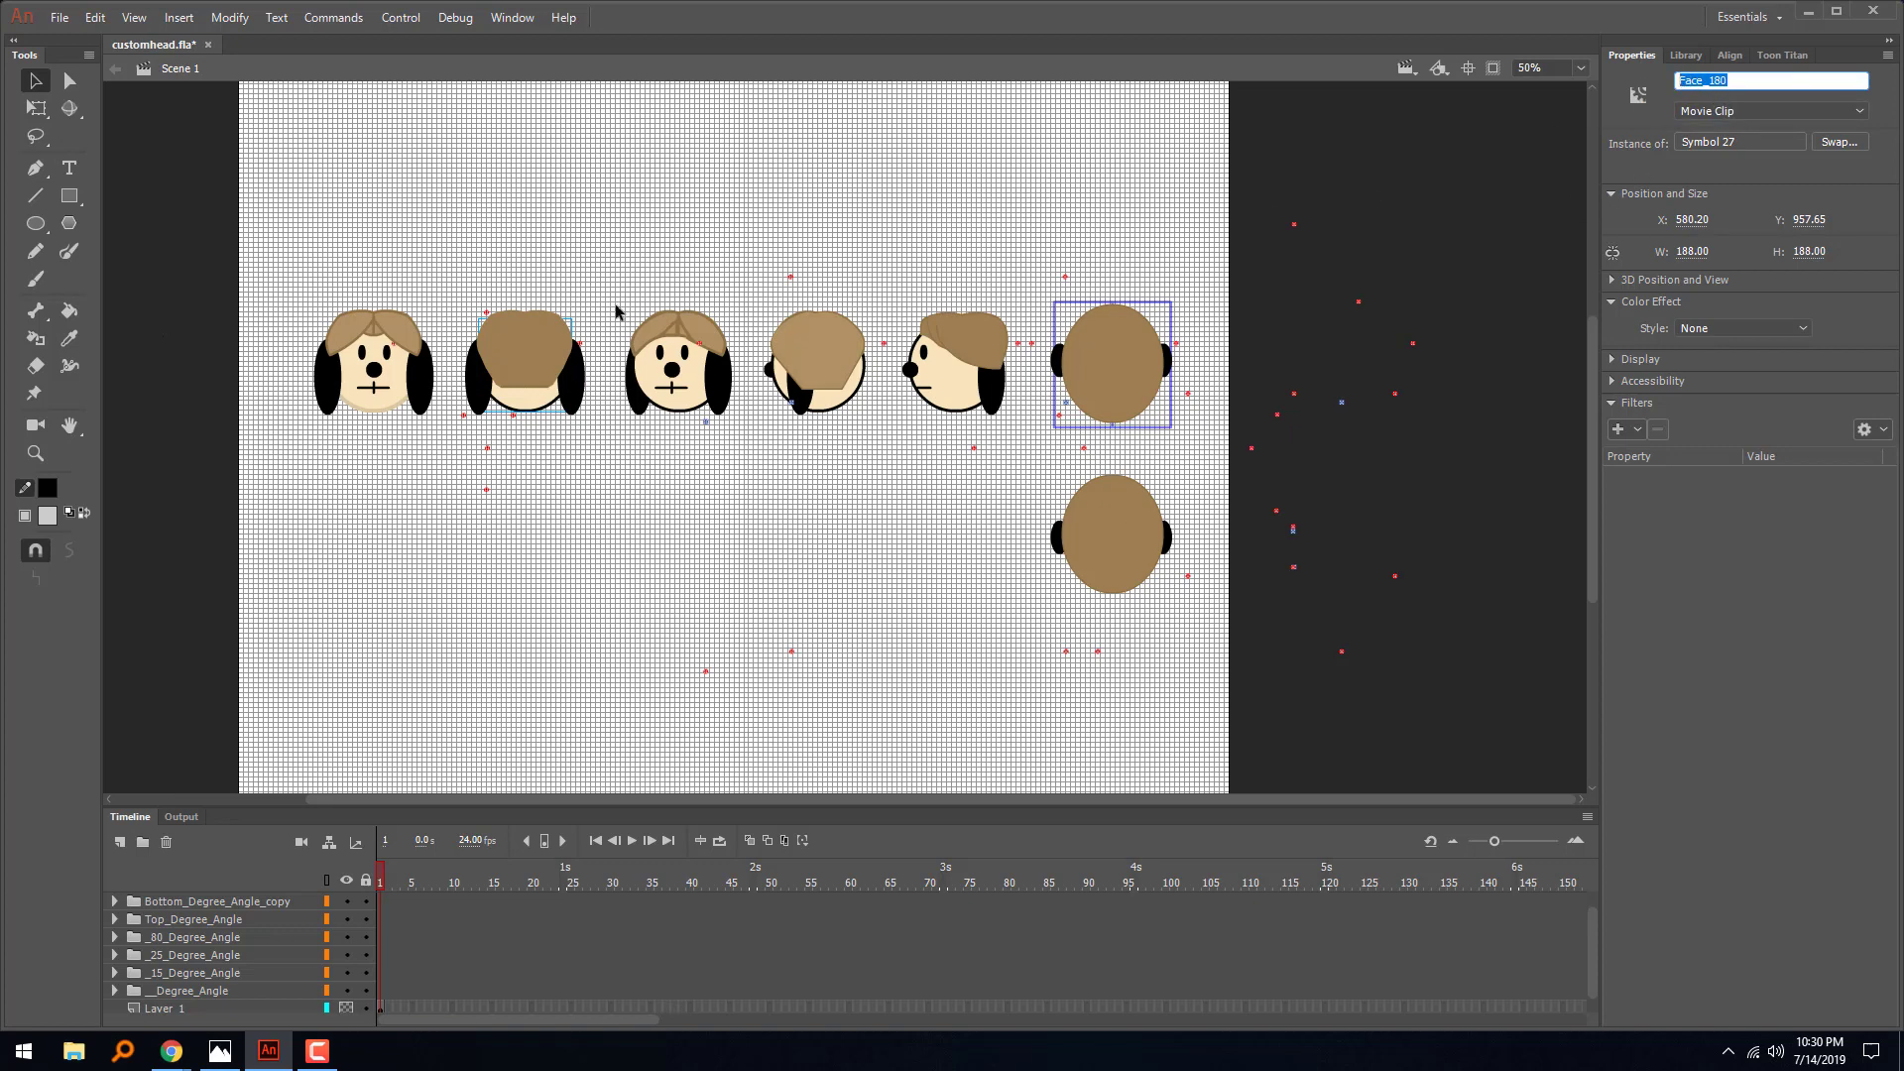
drag(545, 363, 565, 228)
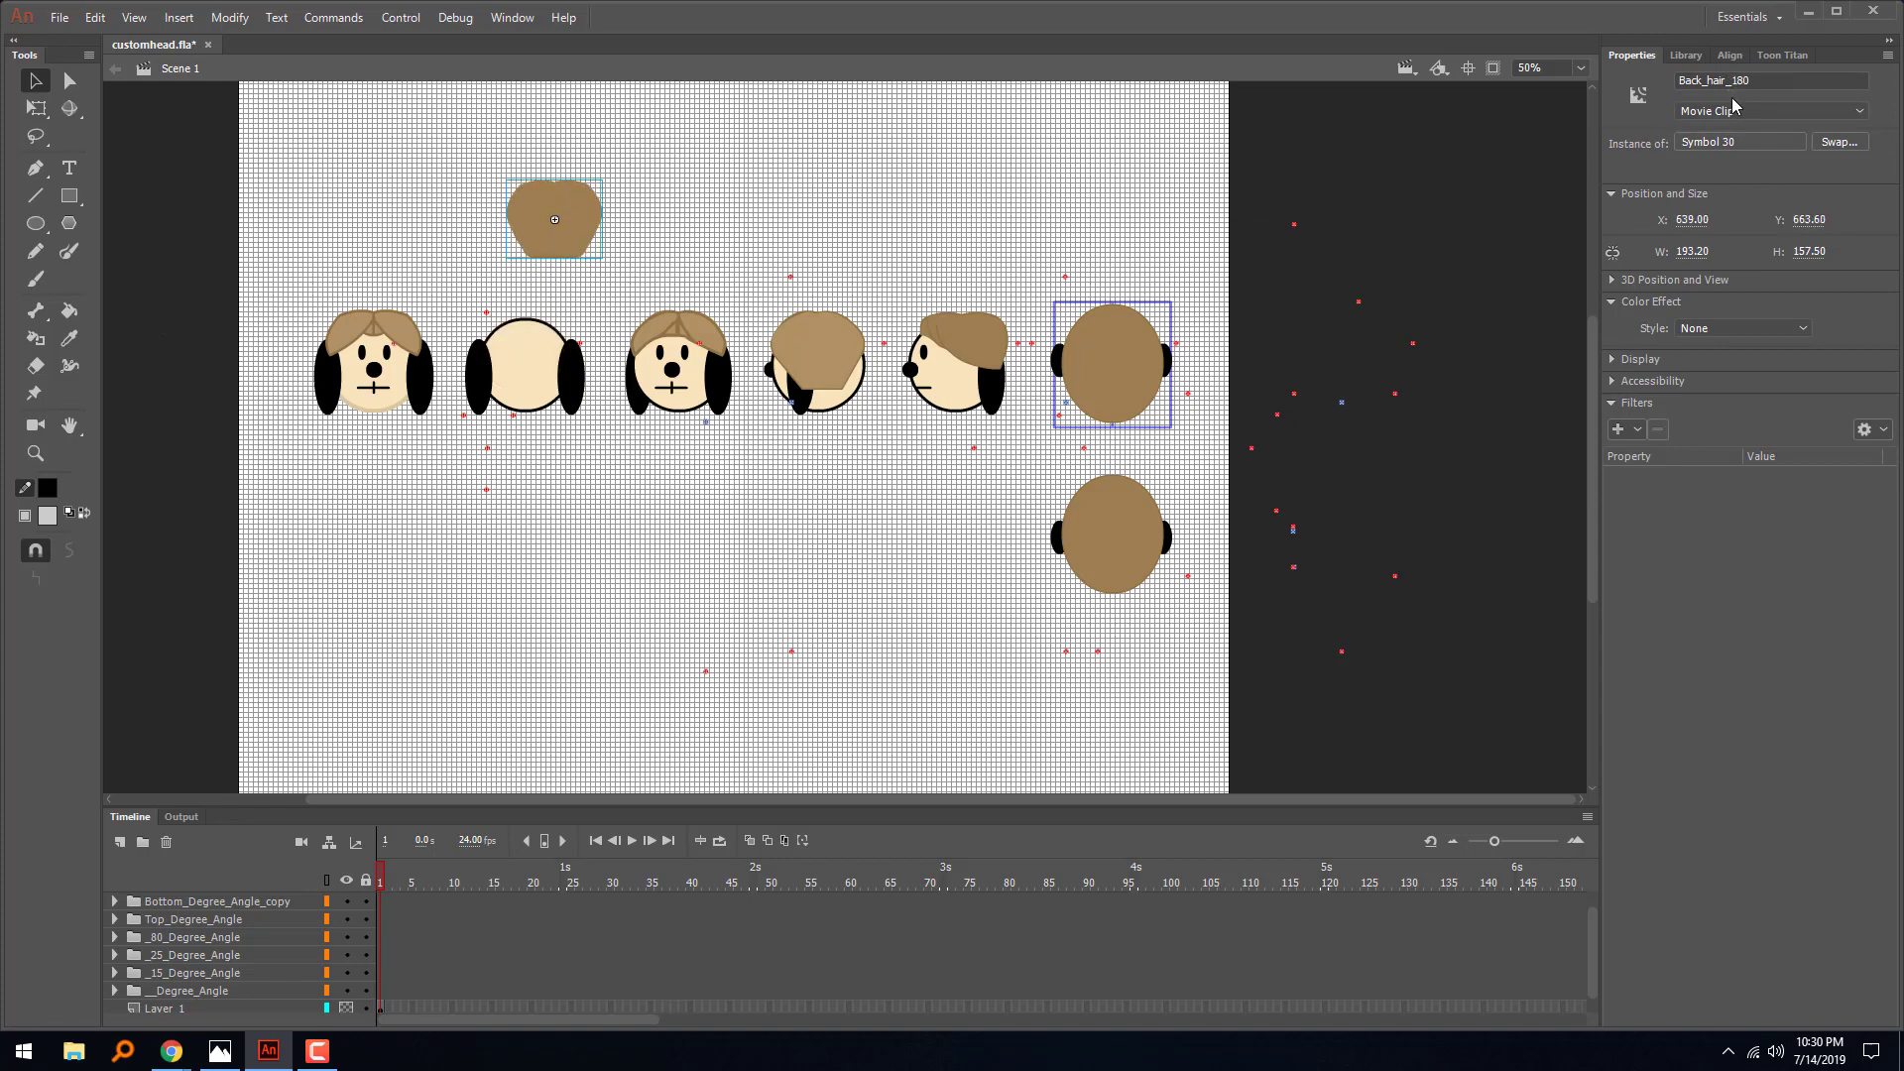
key(ctrl+z)
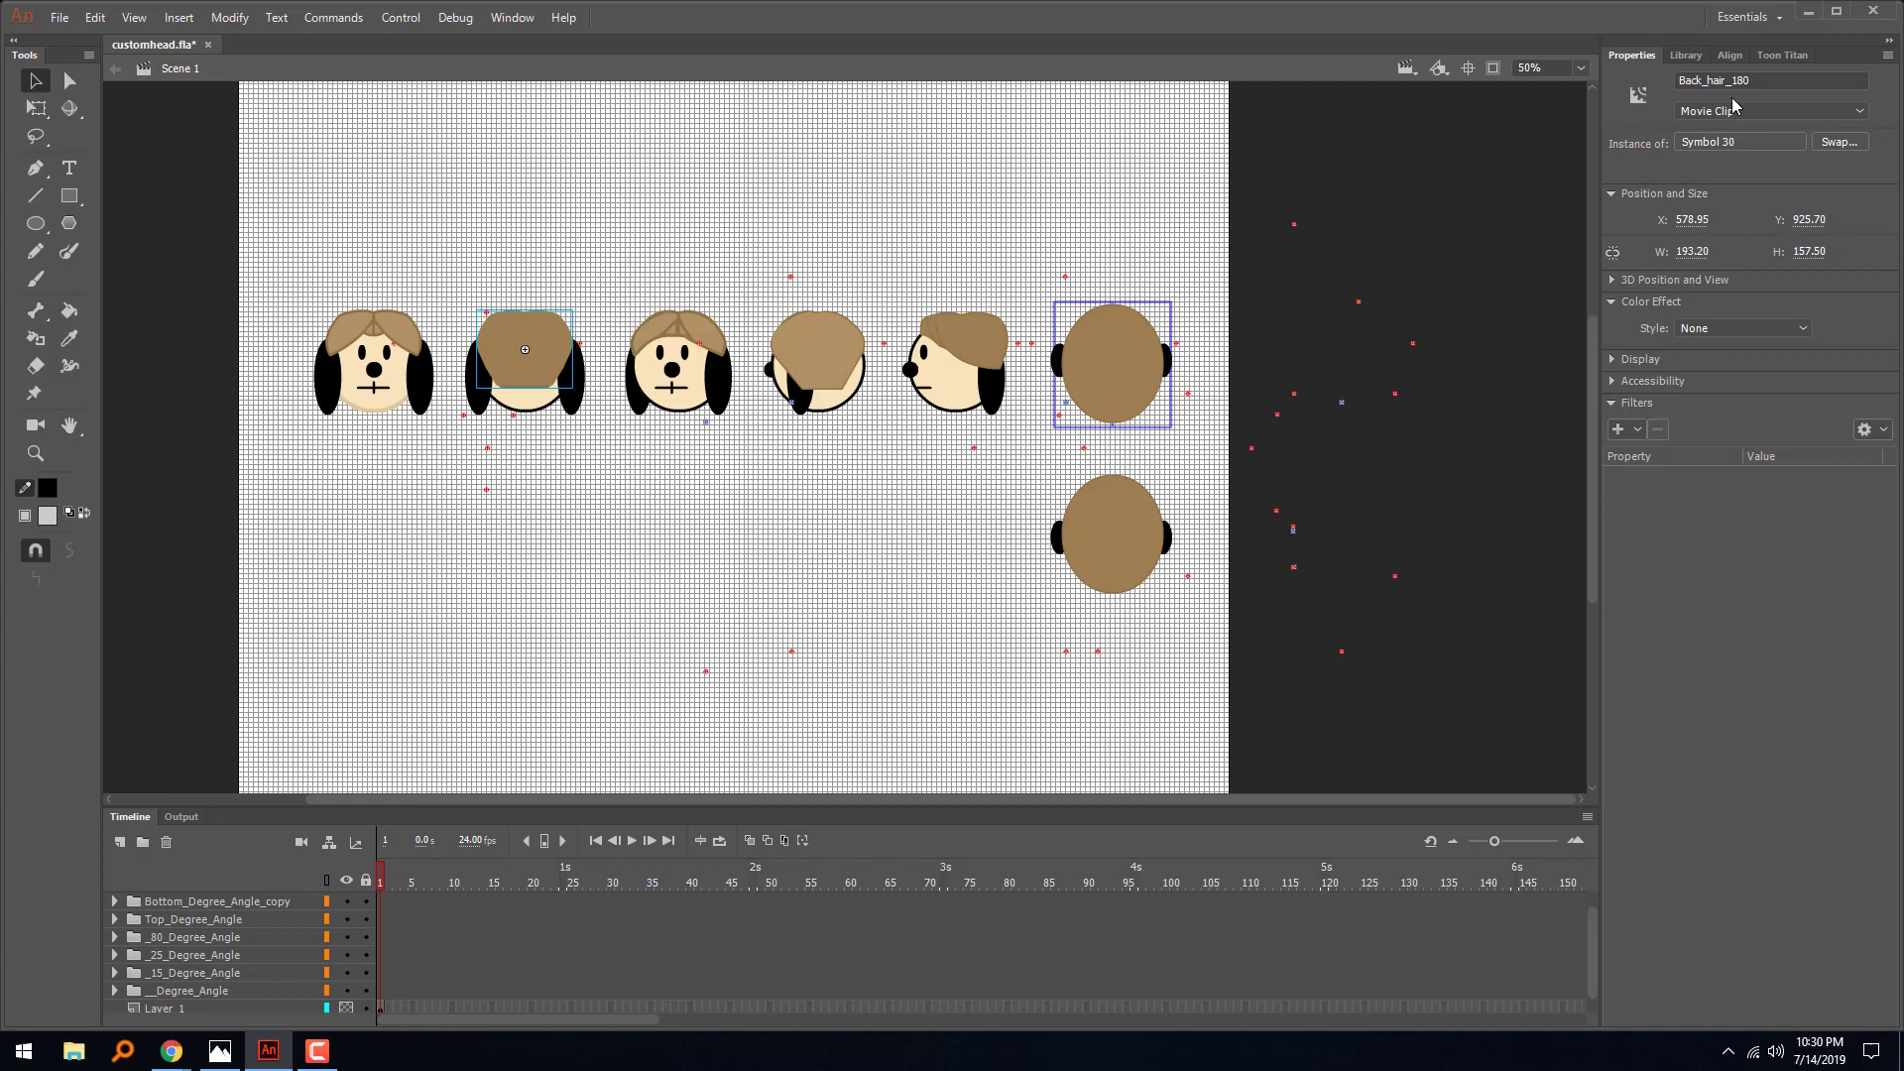
- Inspect the marker clips outside the stage and the formats available for converting the document, without converting it
drag(1507, 176, 1231, 747)
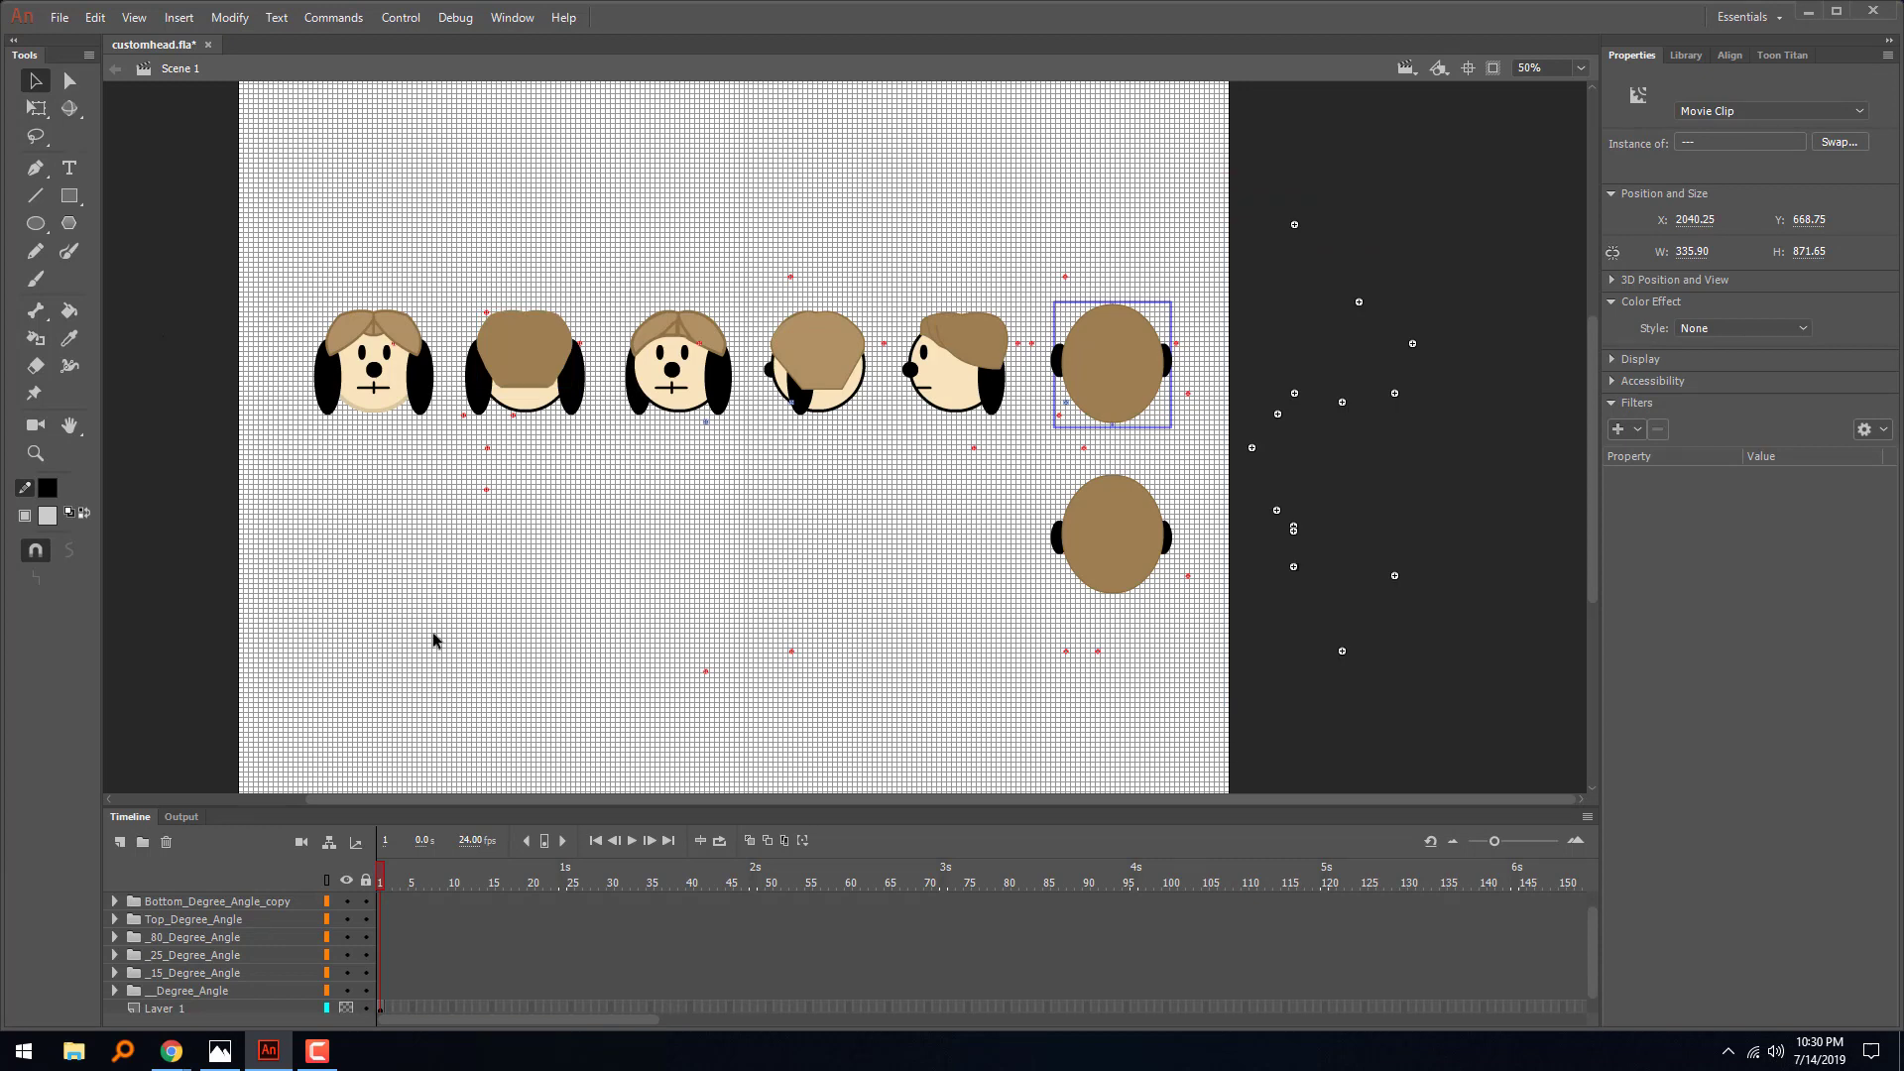
click(193, 192)
click(60, 18)
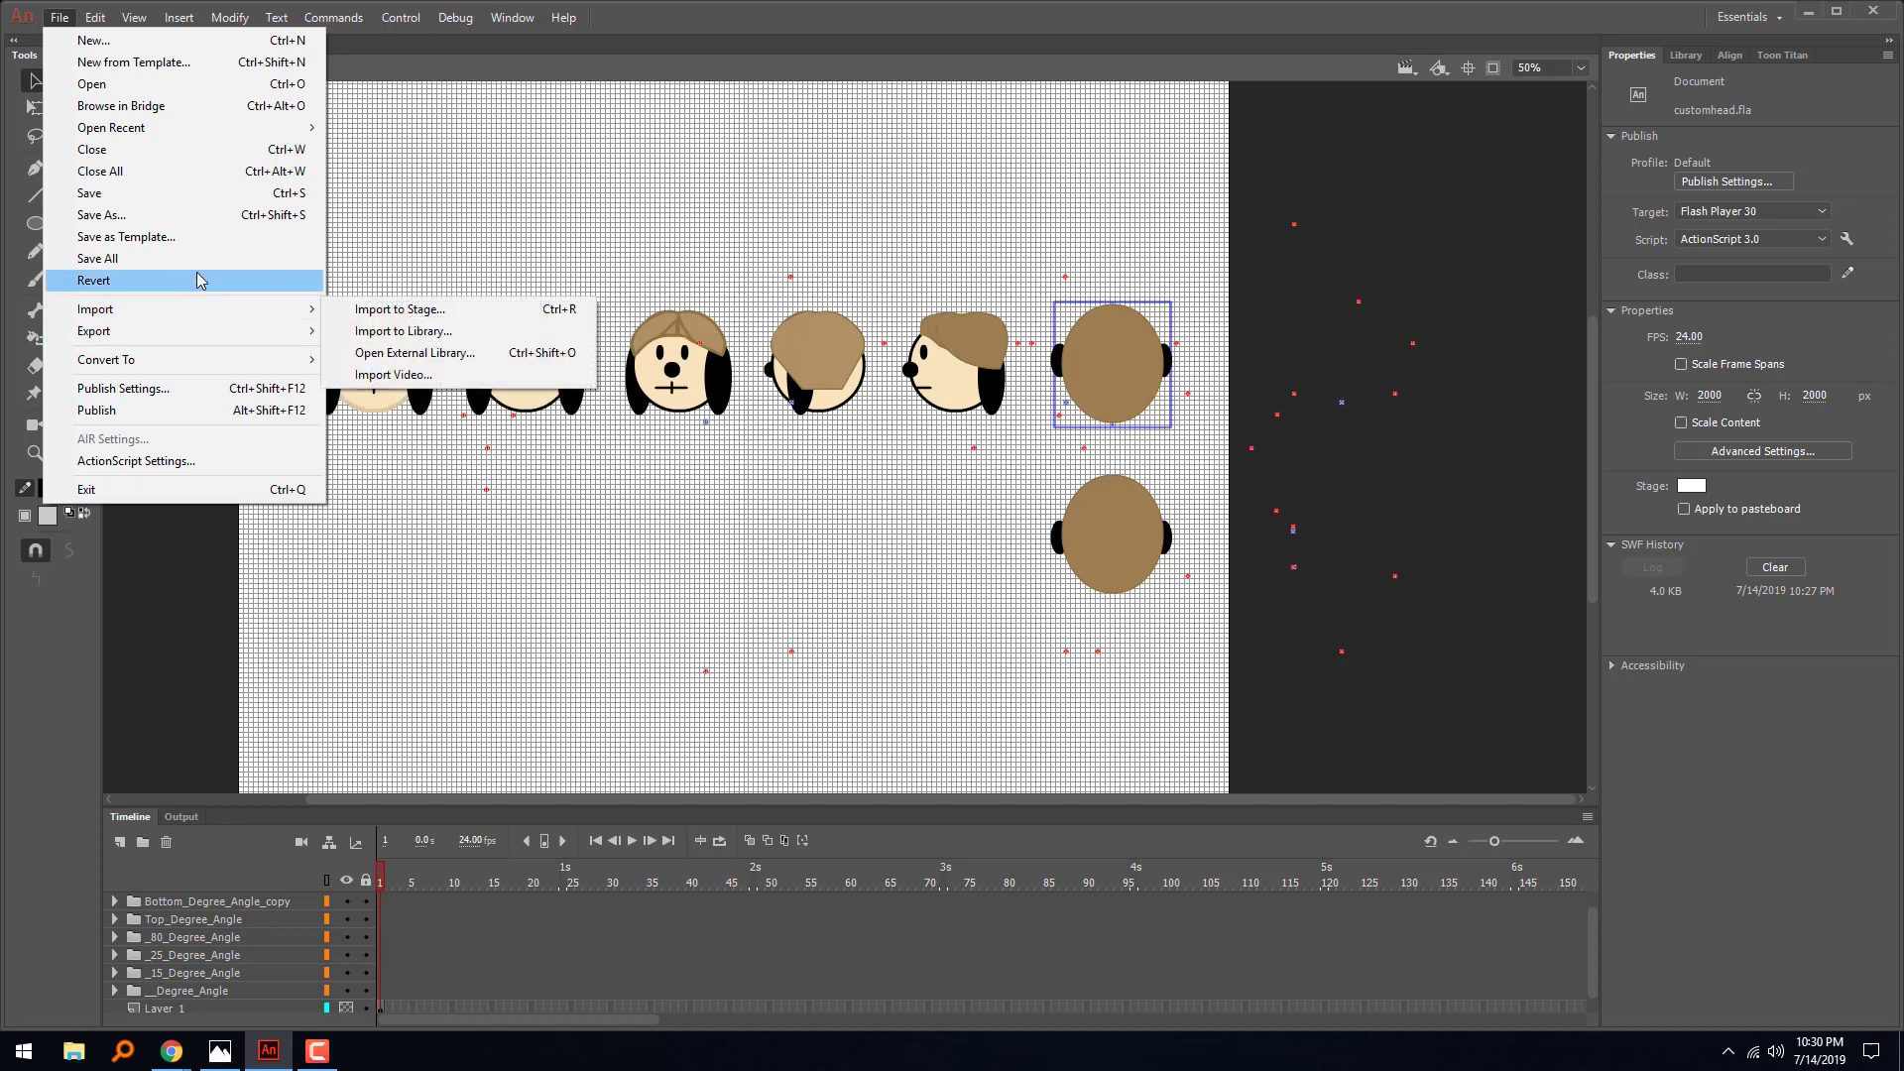
mouse_move(224, 365)
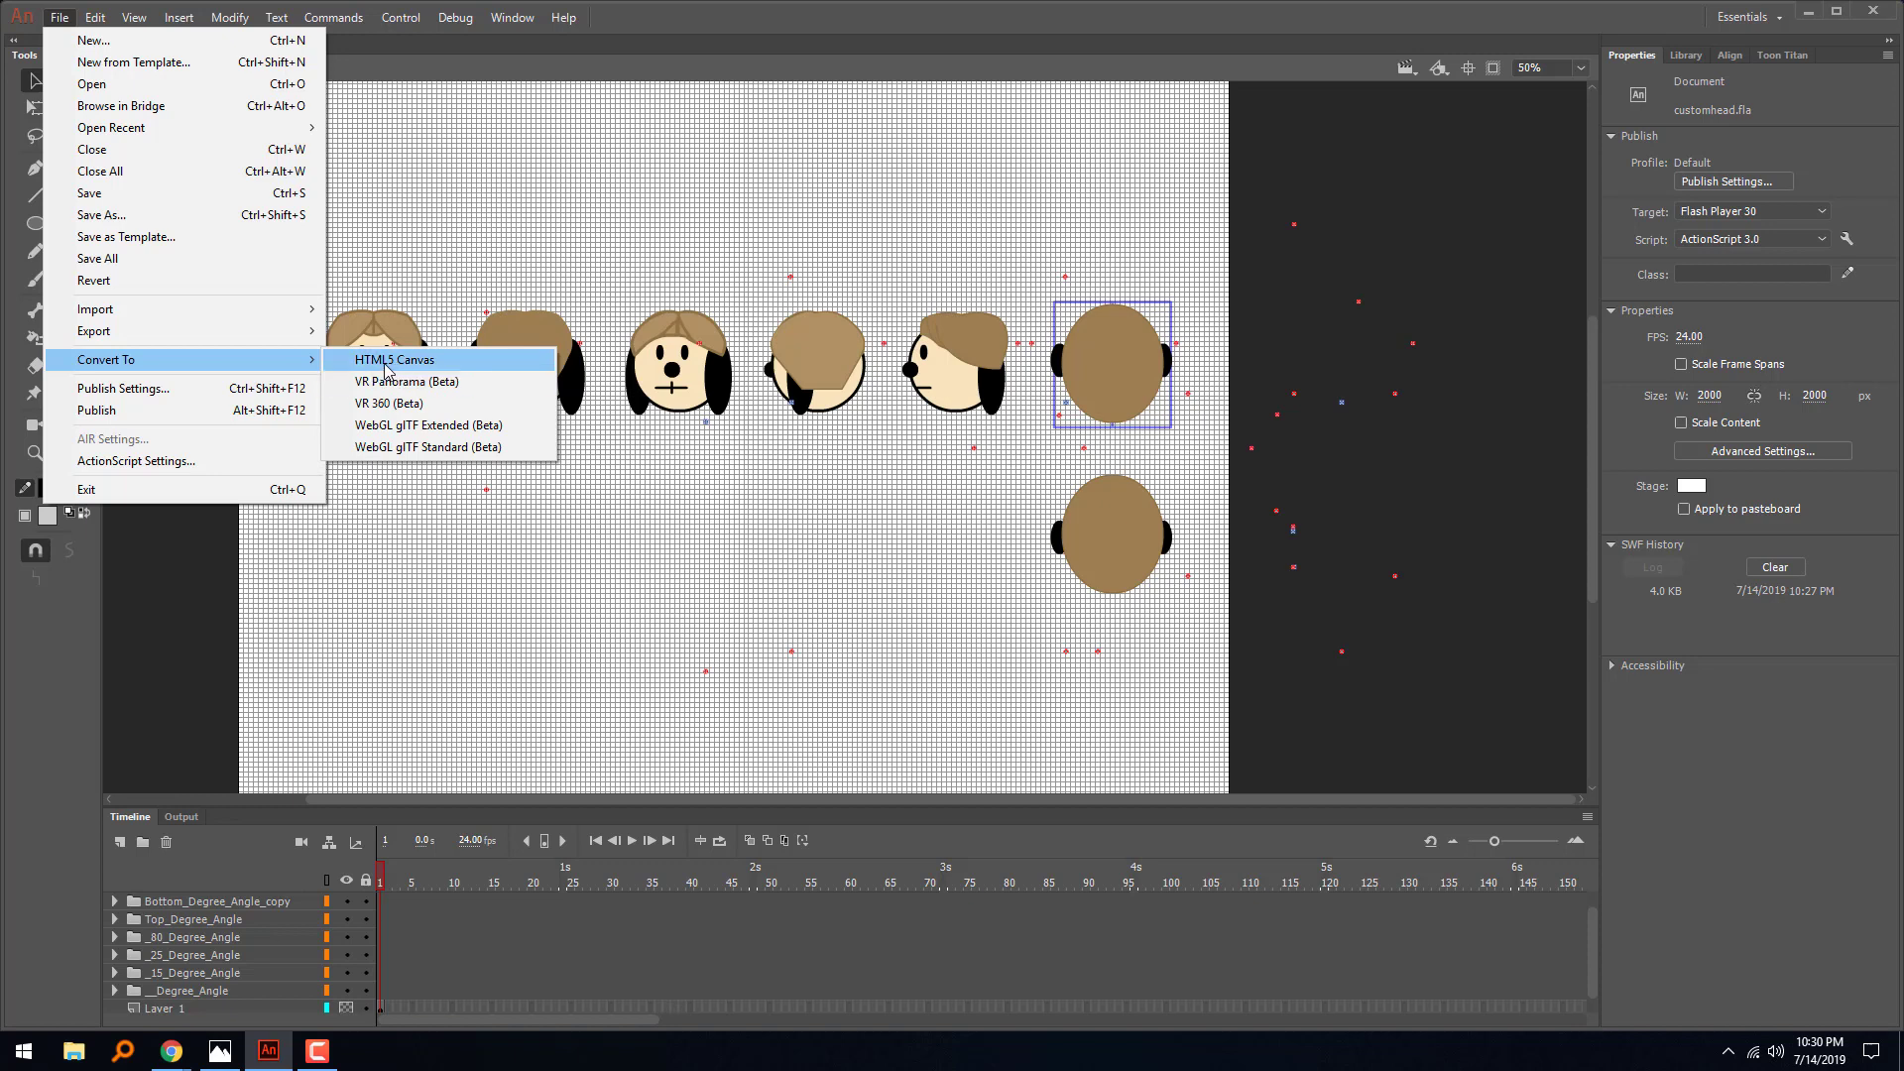
click(467, 180)
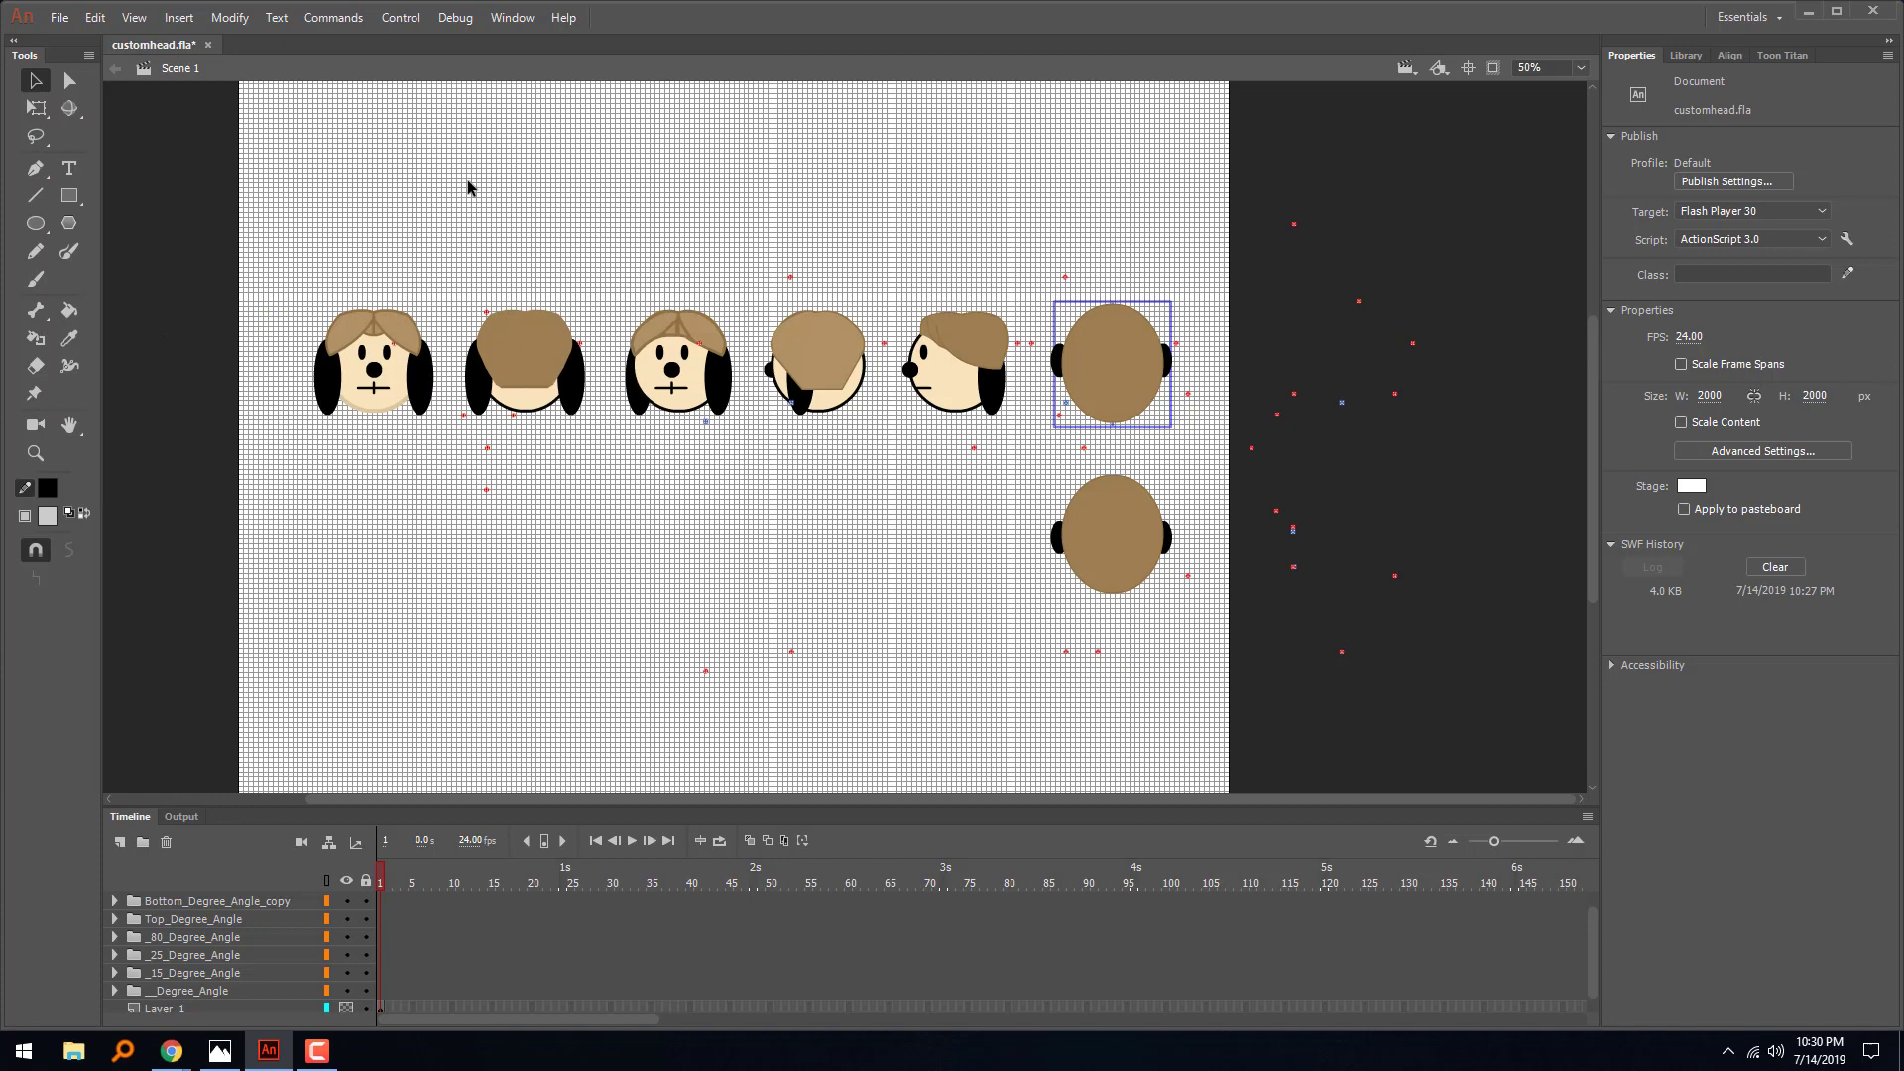
- Test the movie to examine the heads and markers in the published output, and close the preview
key(ctrl+Return)
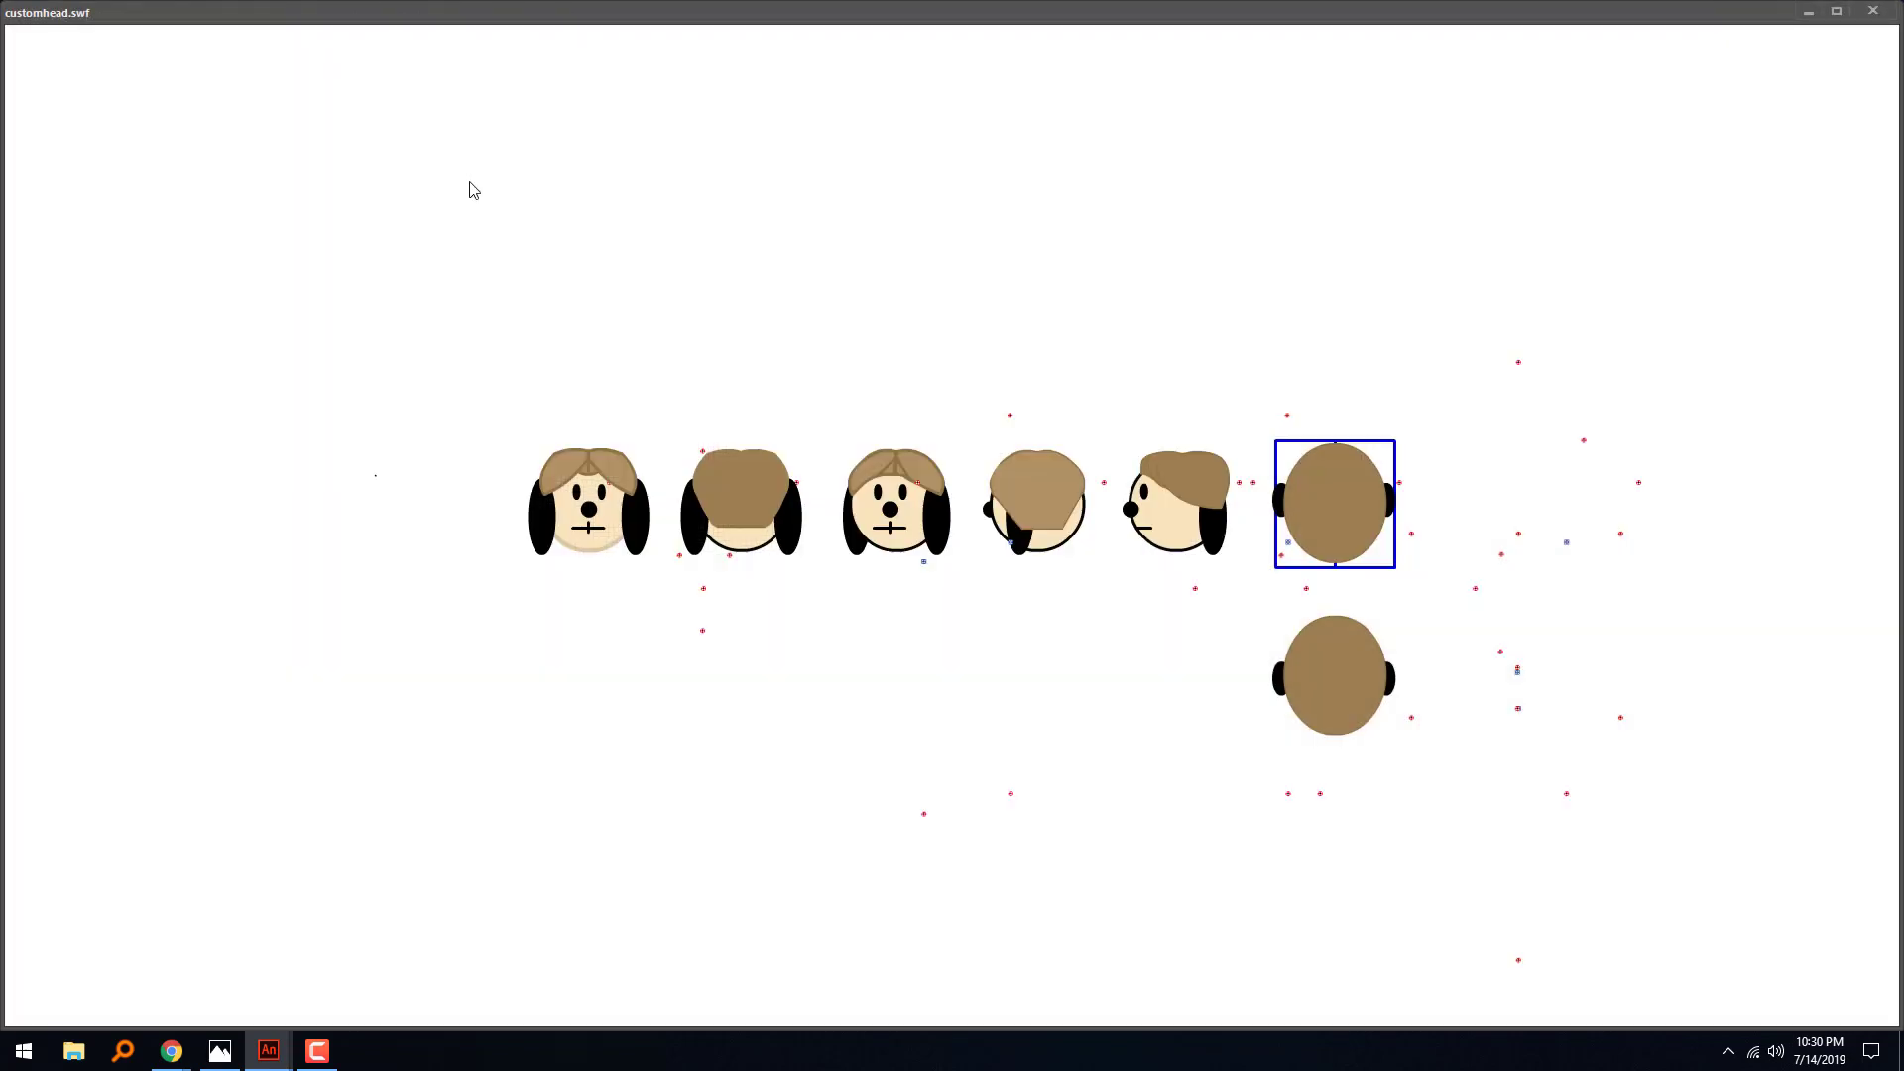
double_click(316, 14)
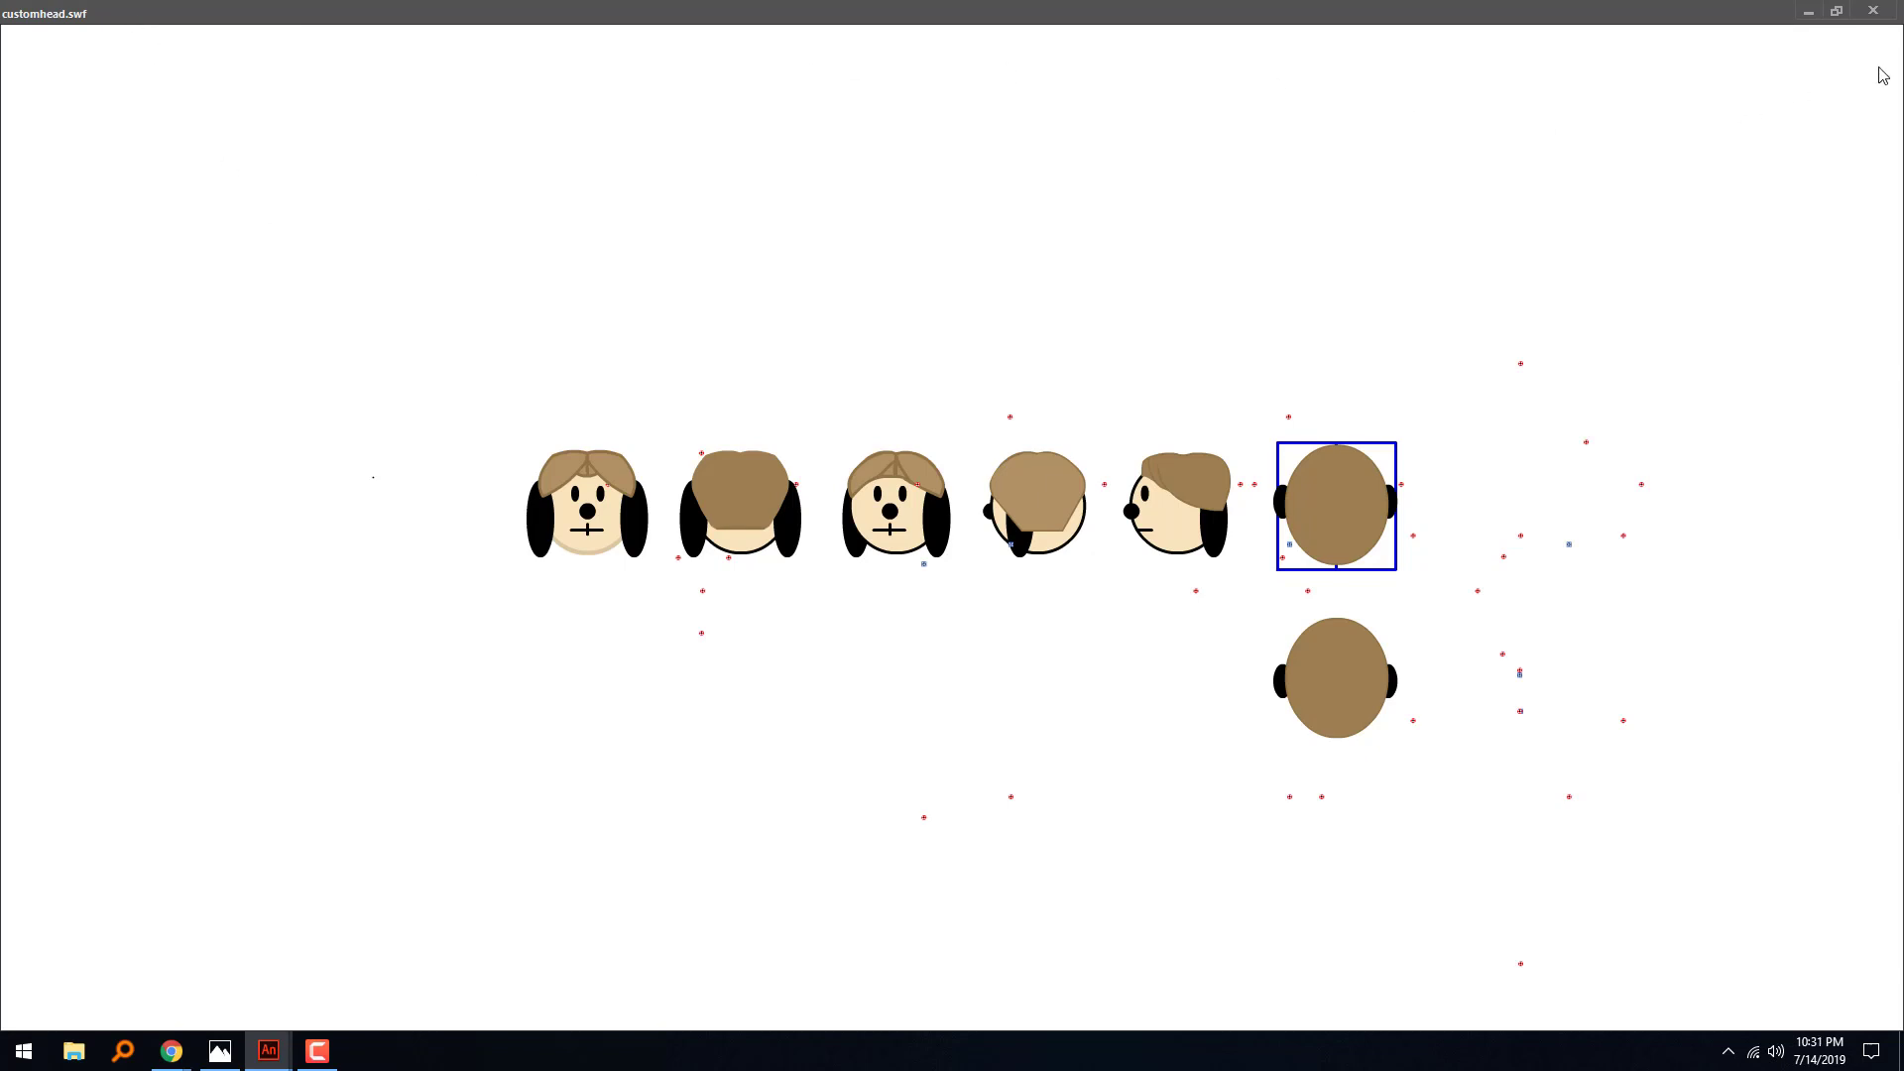
click(1838, 12)
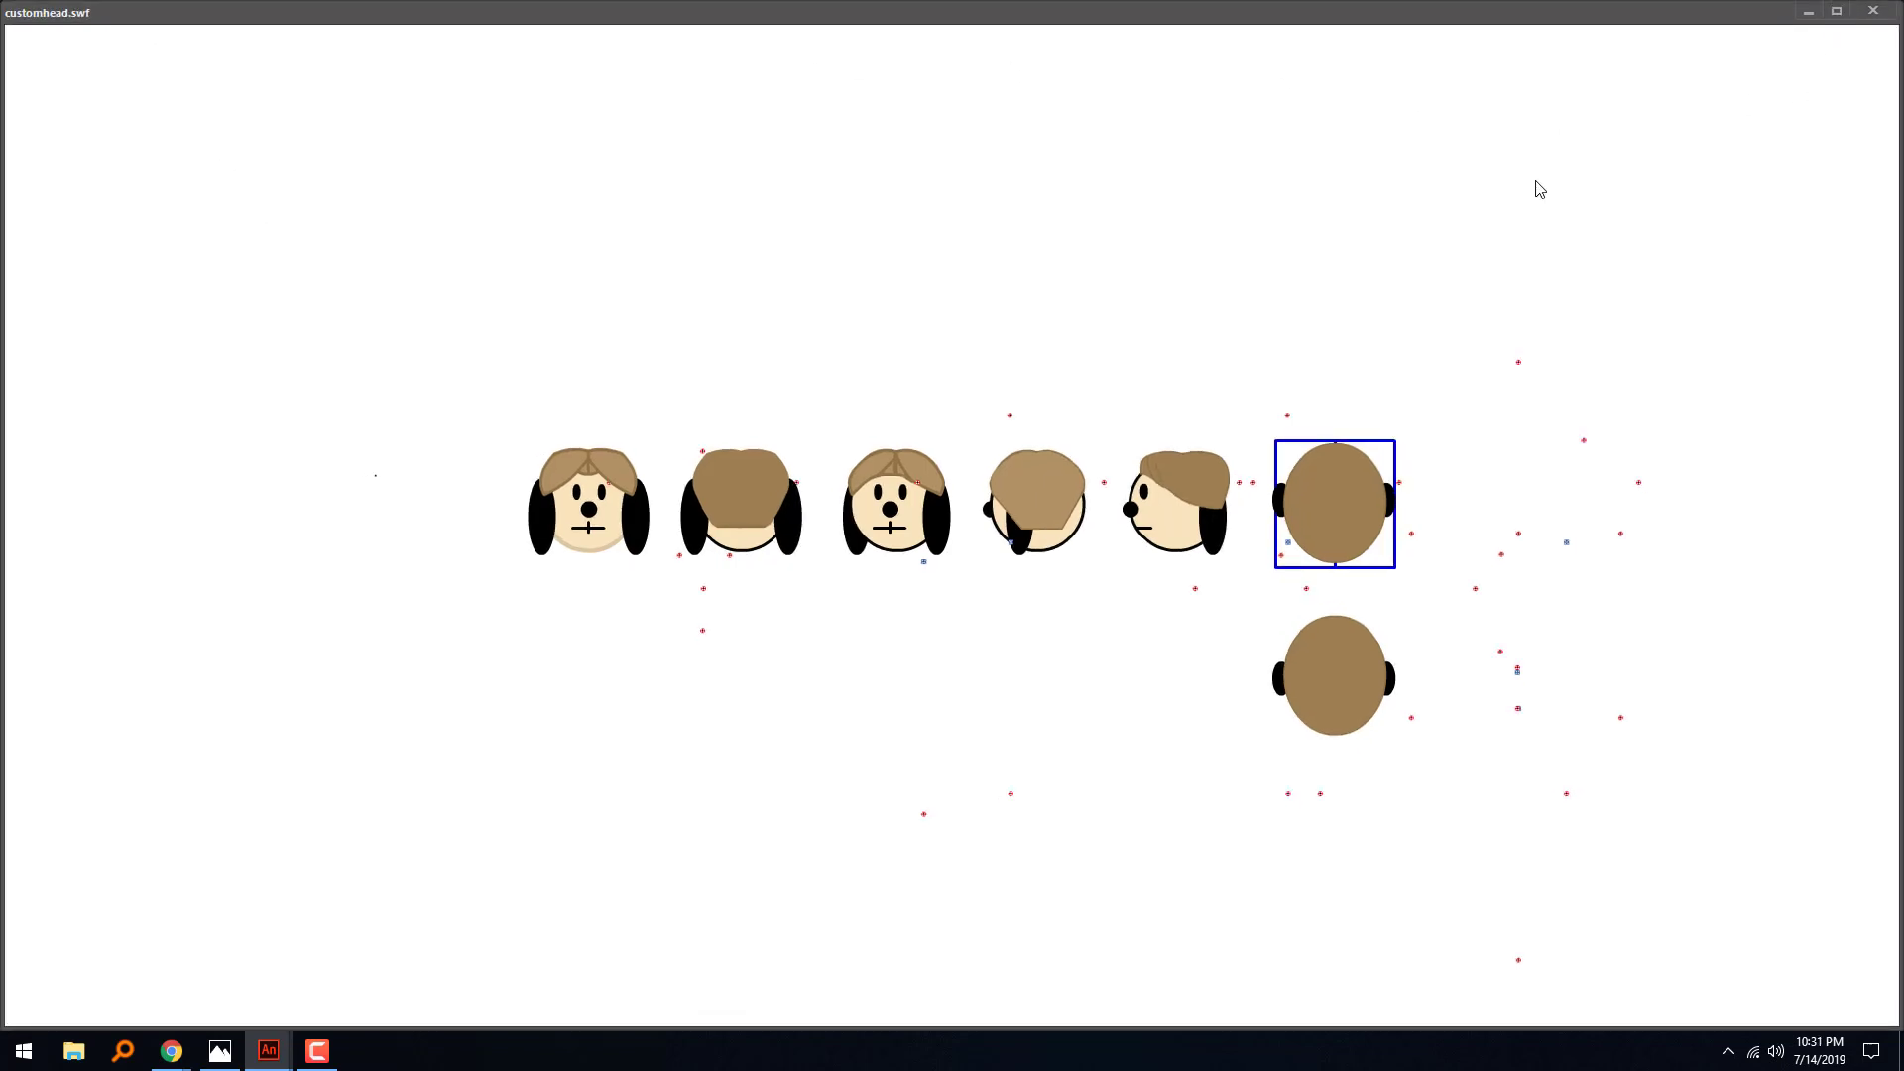
click(1877, 12)
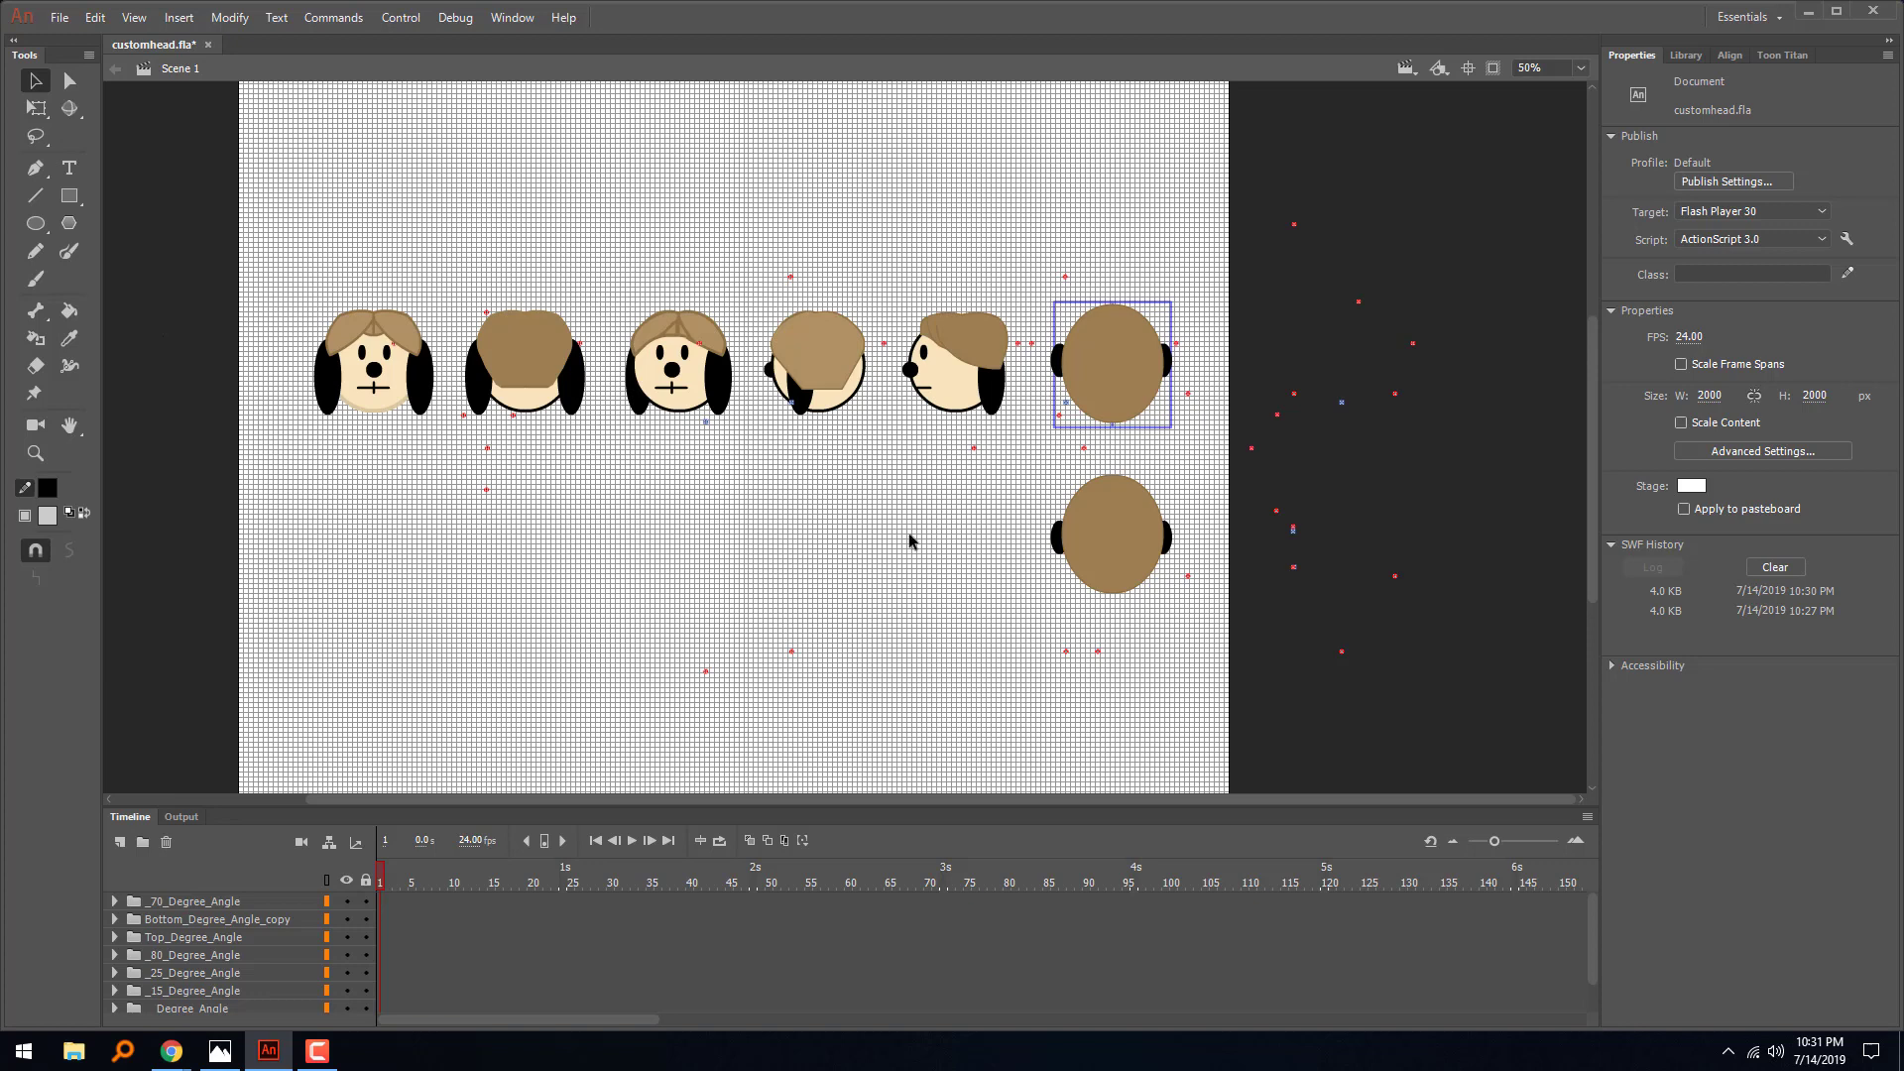
- Delete the marker clips outside the stage, near its edge, and in the empty space below the row of heads
drag(1492, 137, 2, 845)
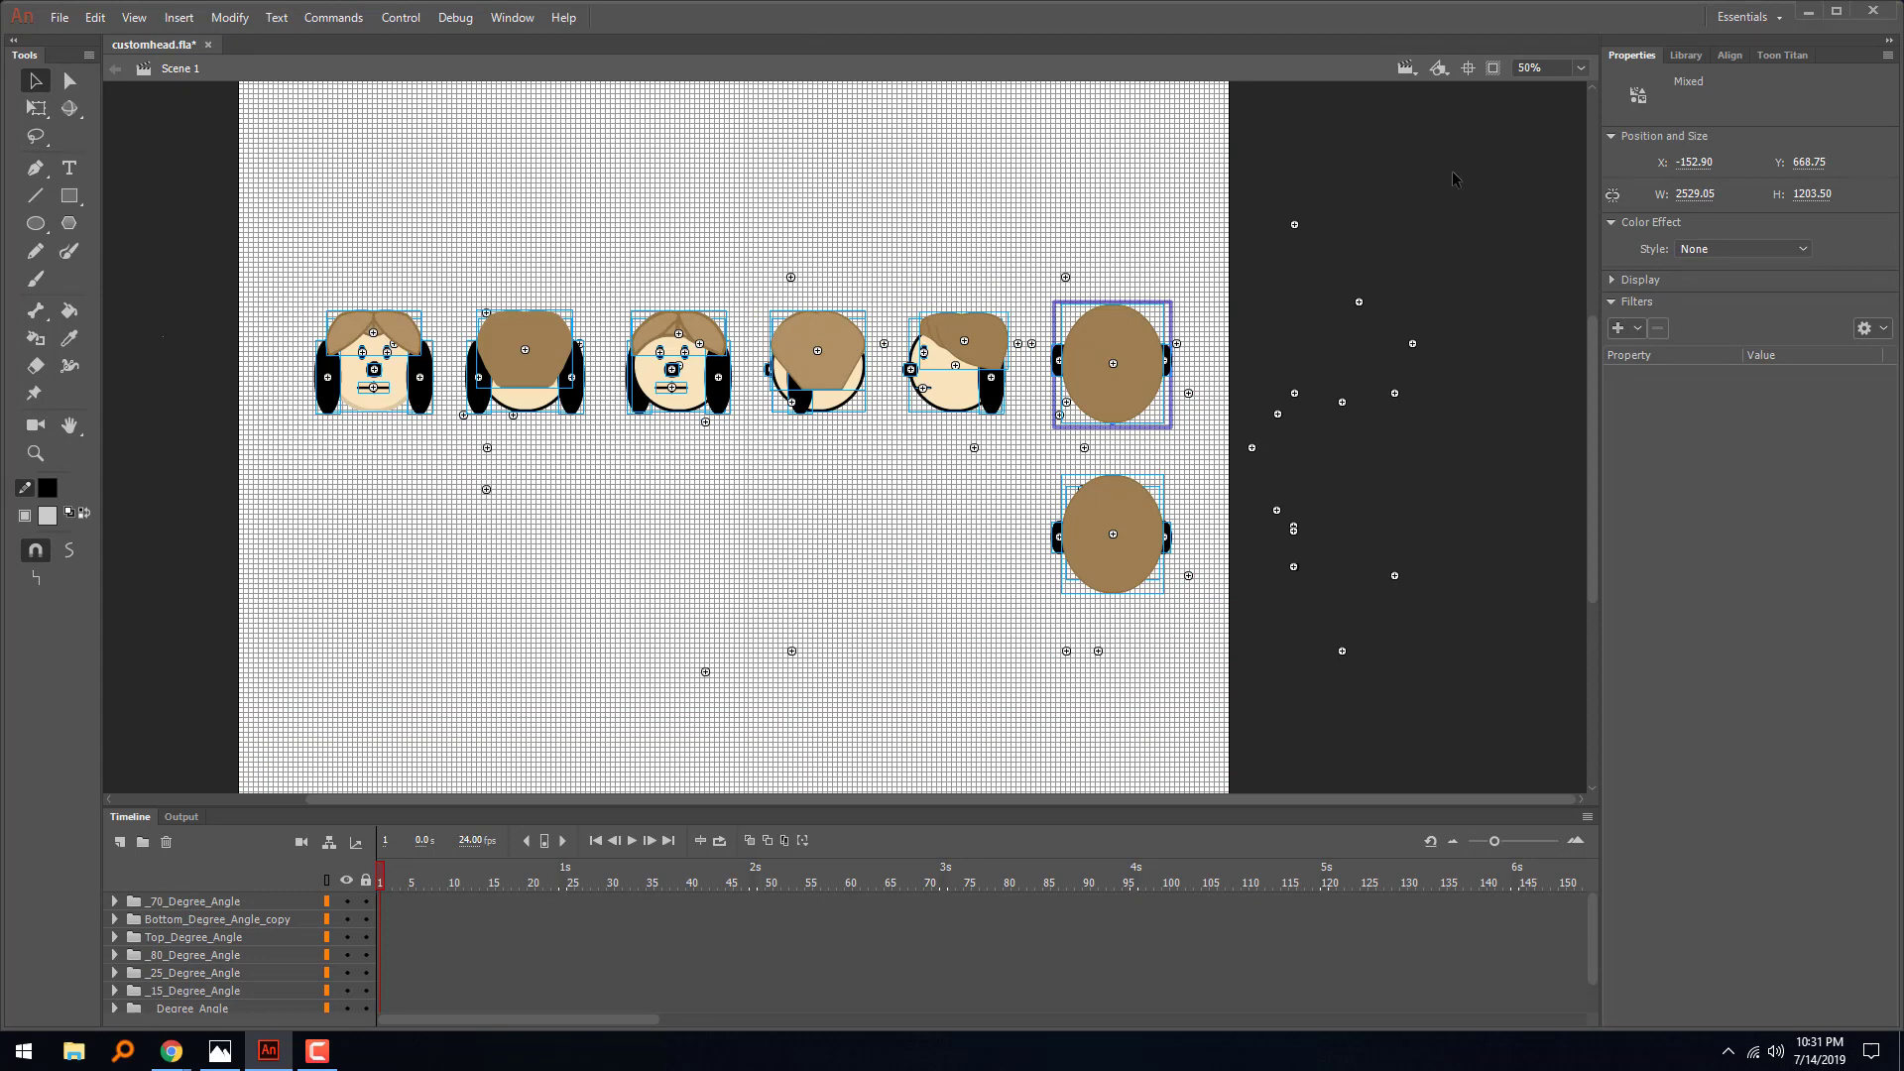
drag(1464, 155, 1184, 743)
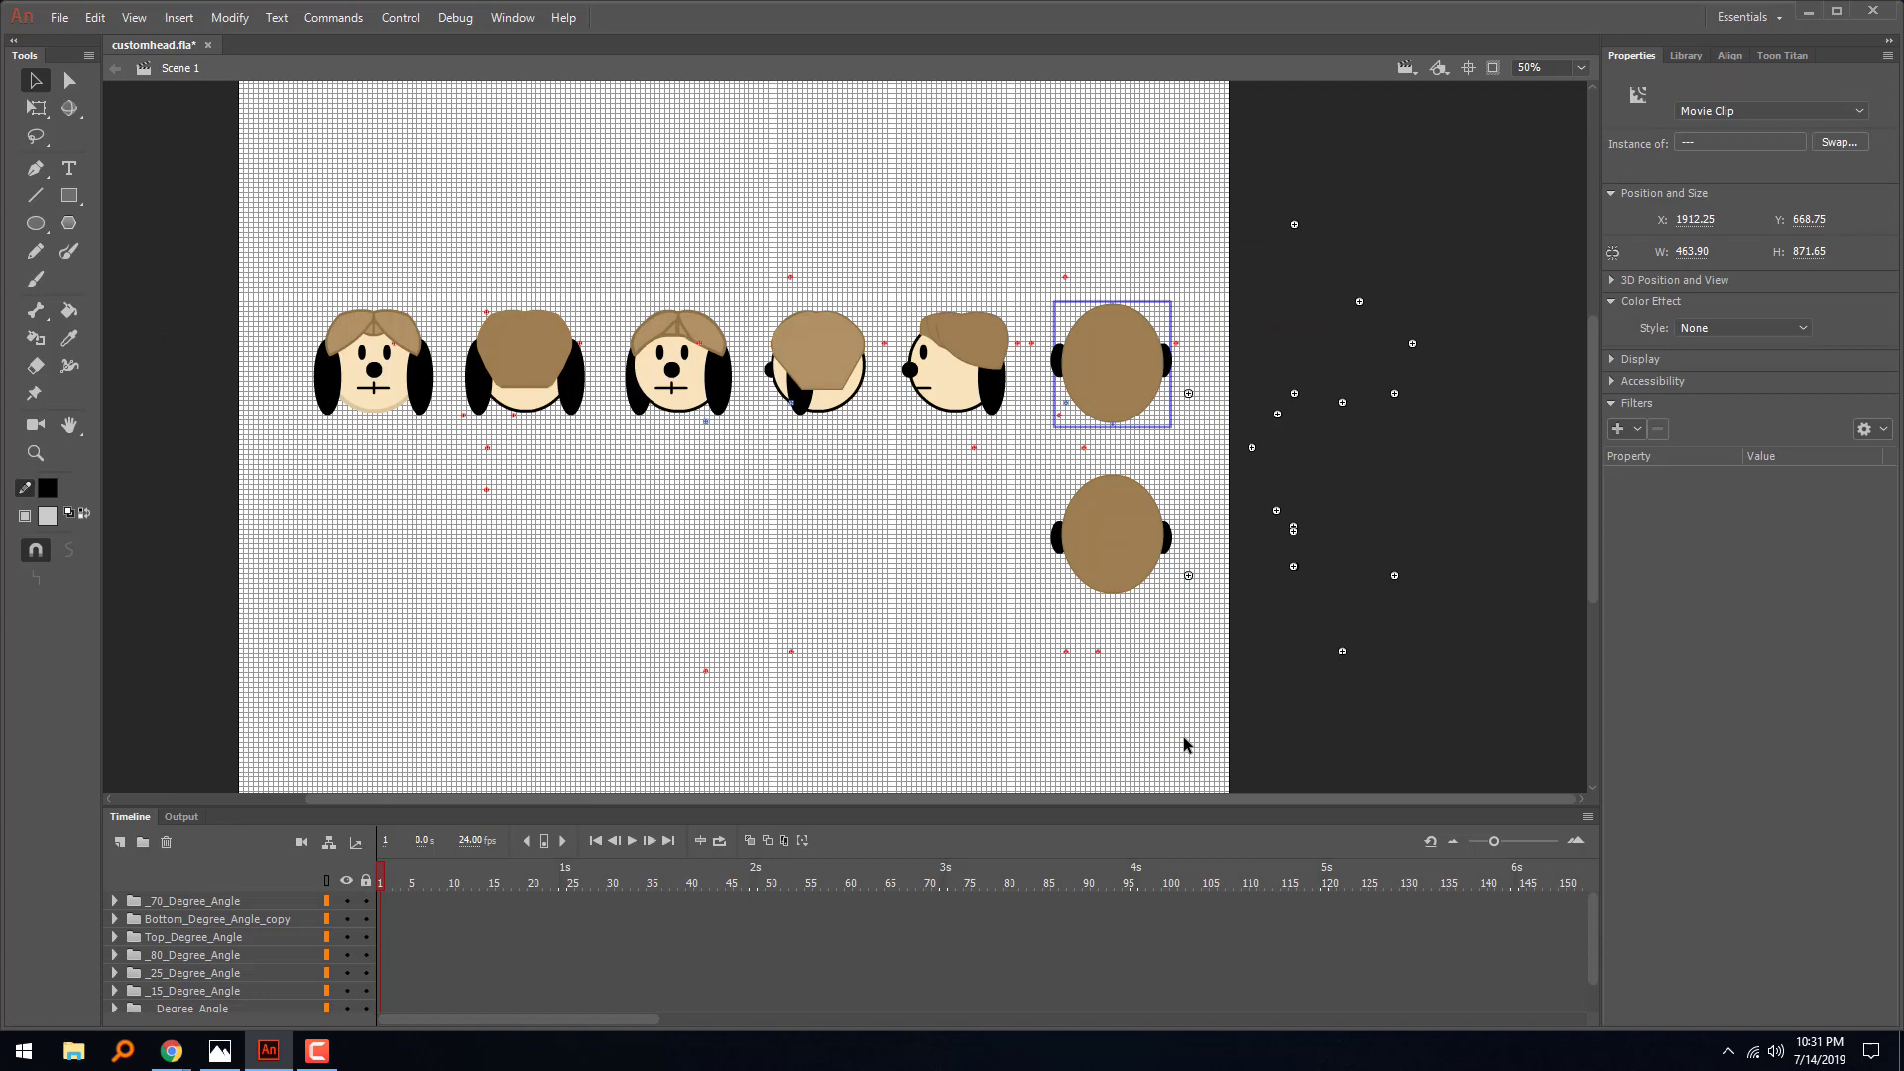
click(1184, 744)
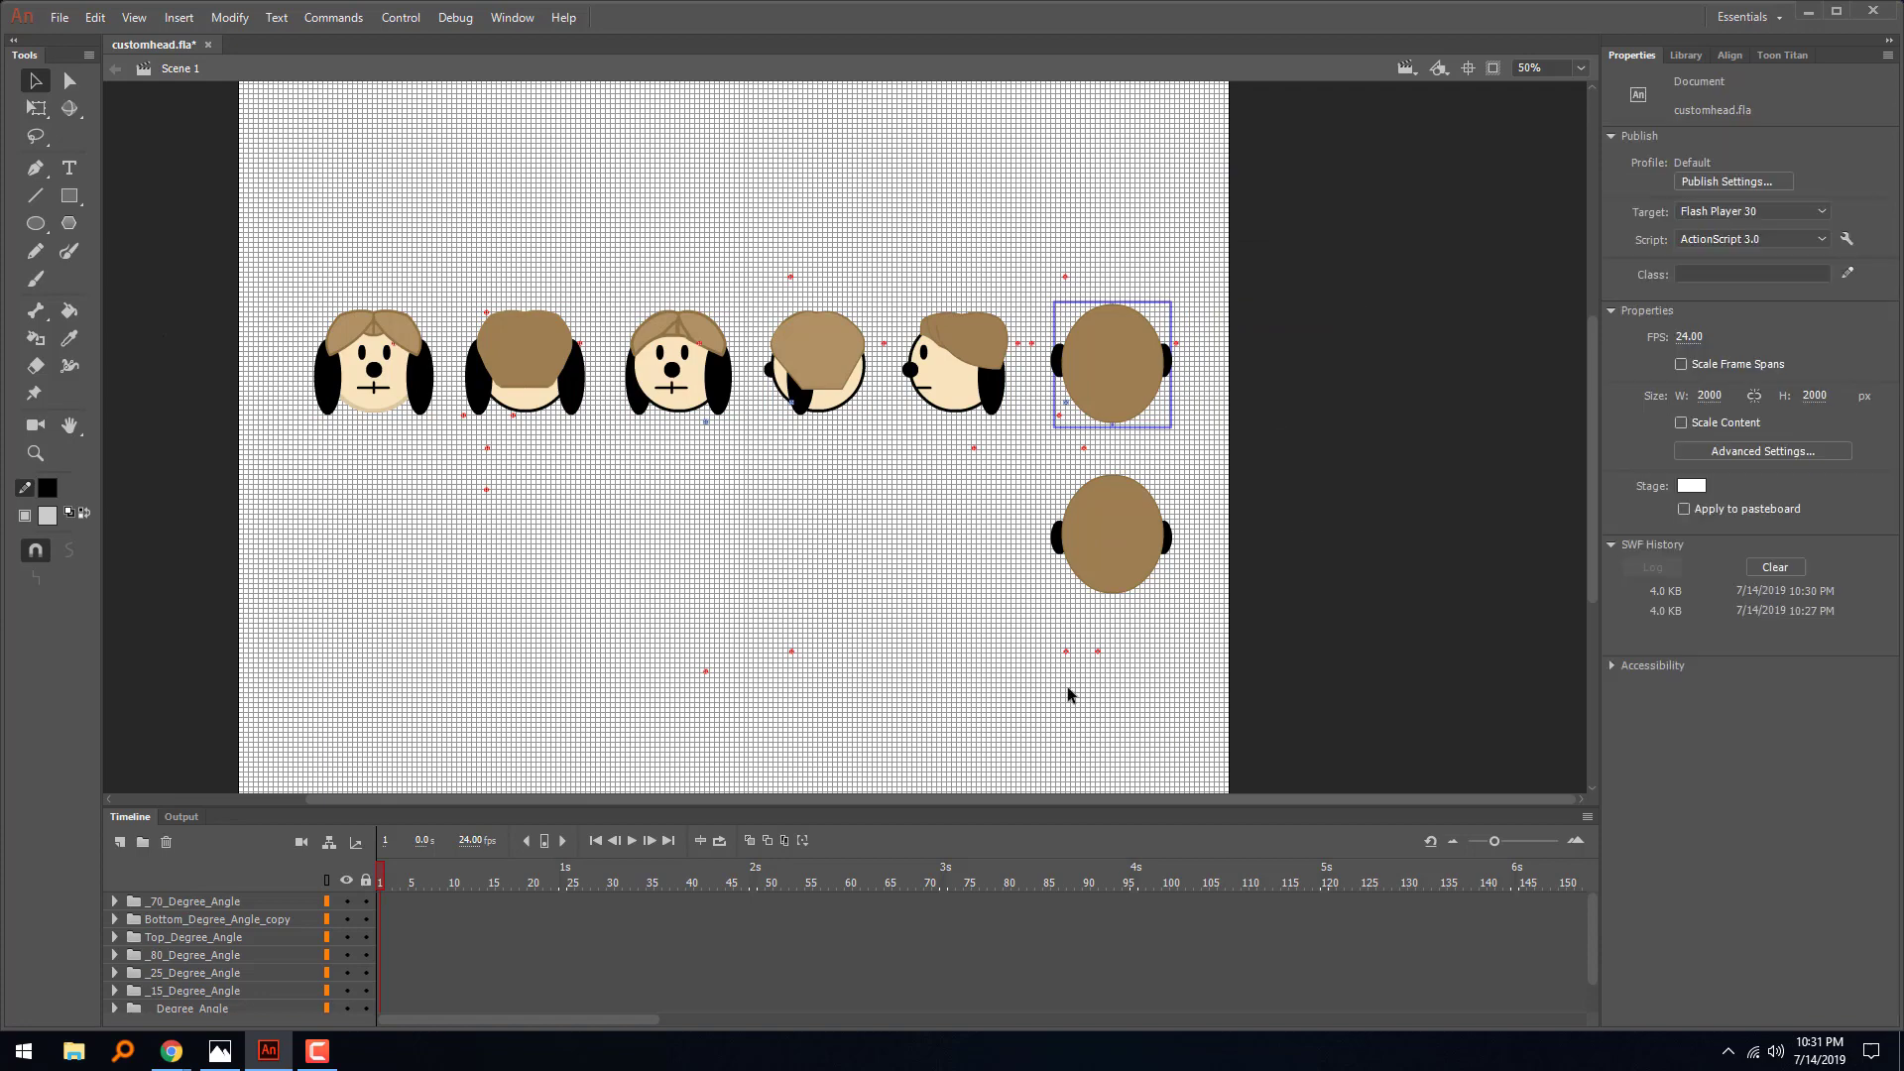
drag(1187, 732, 631, 627)
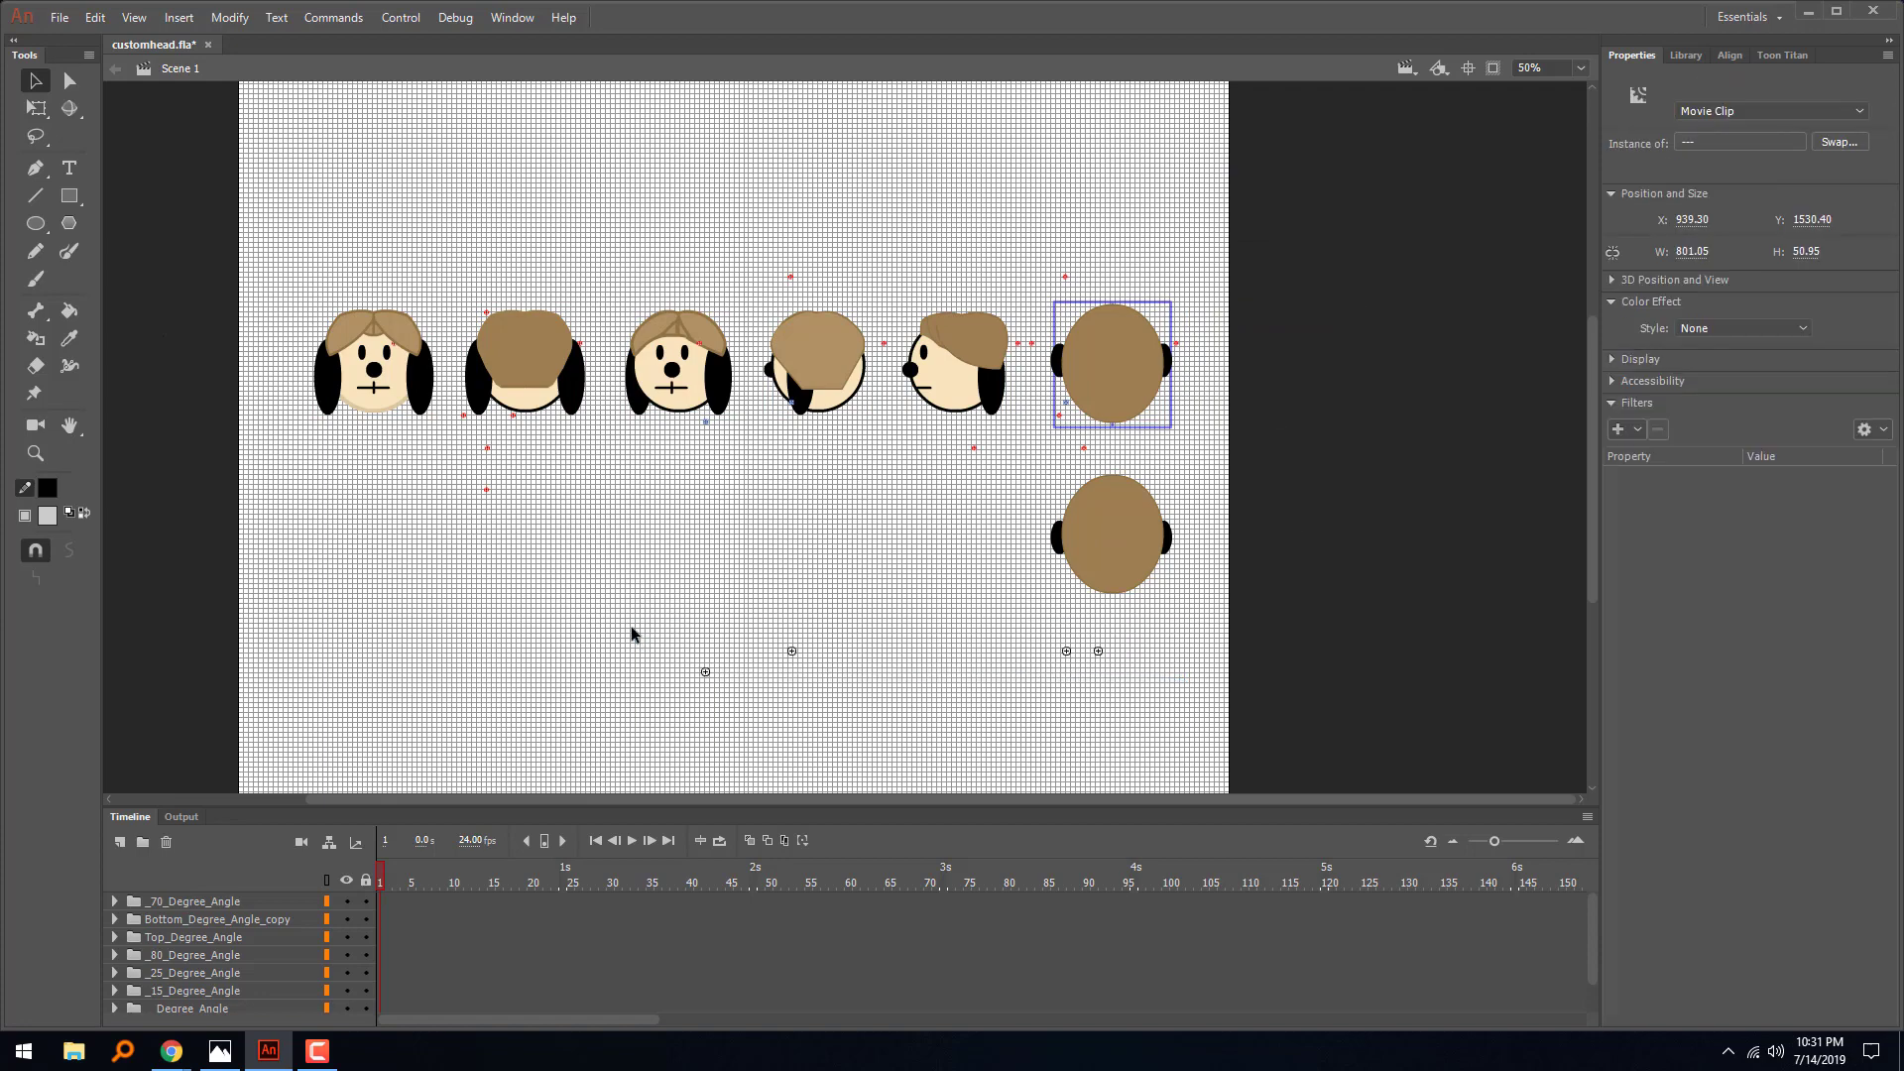
click(631, 627)
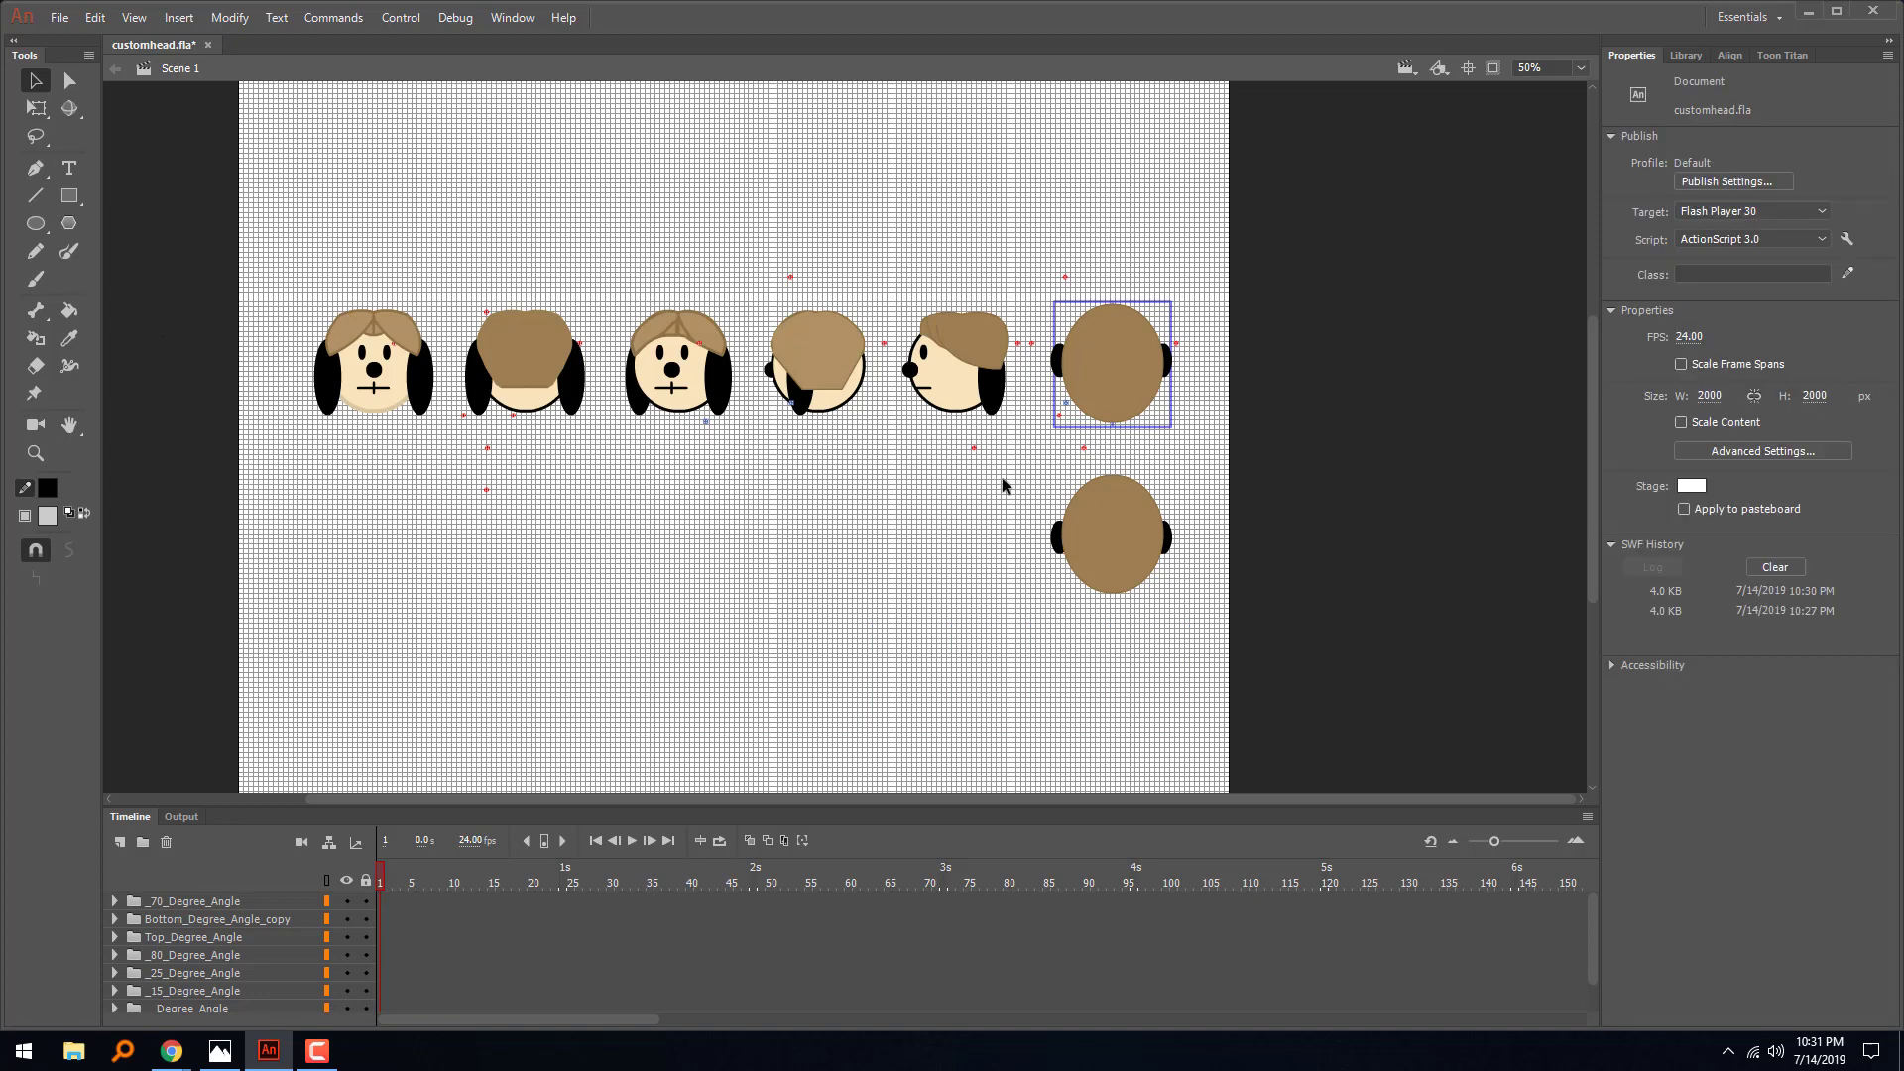
drag(1136, 448, 418, 467)
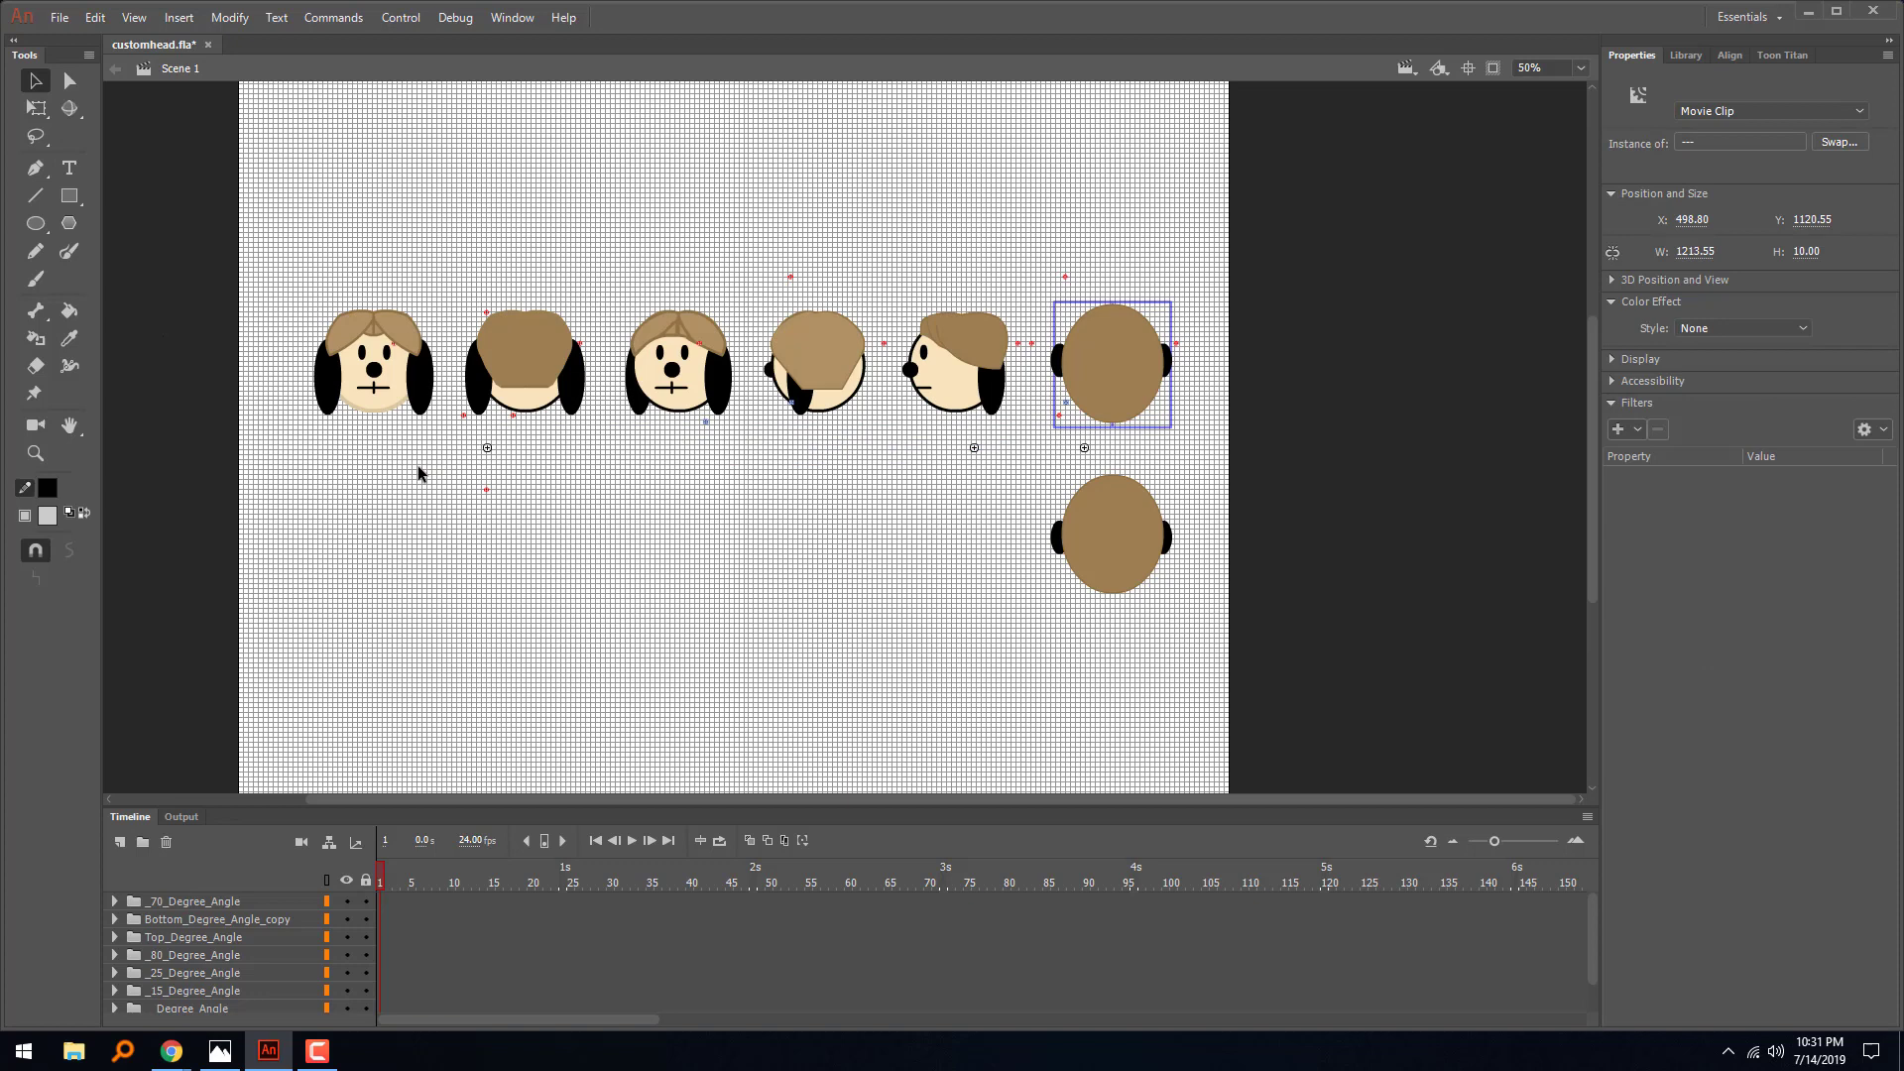
click(476, 505)
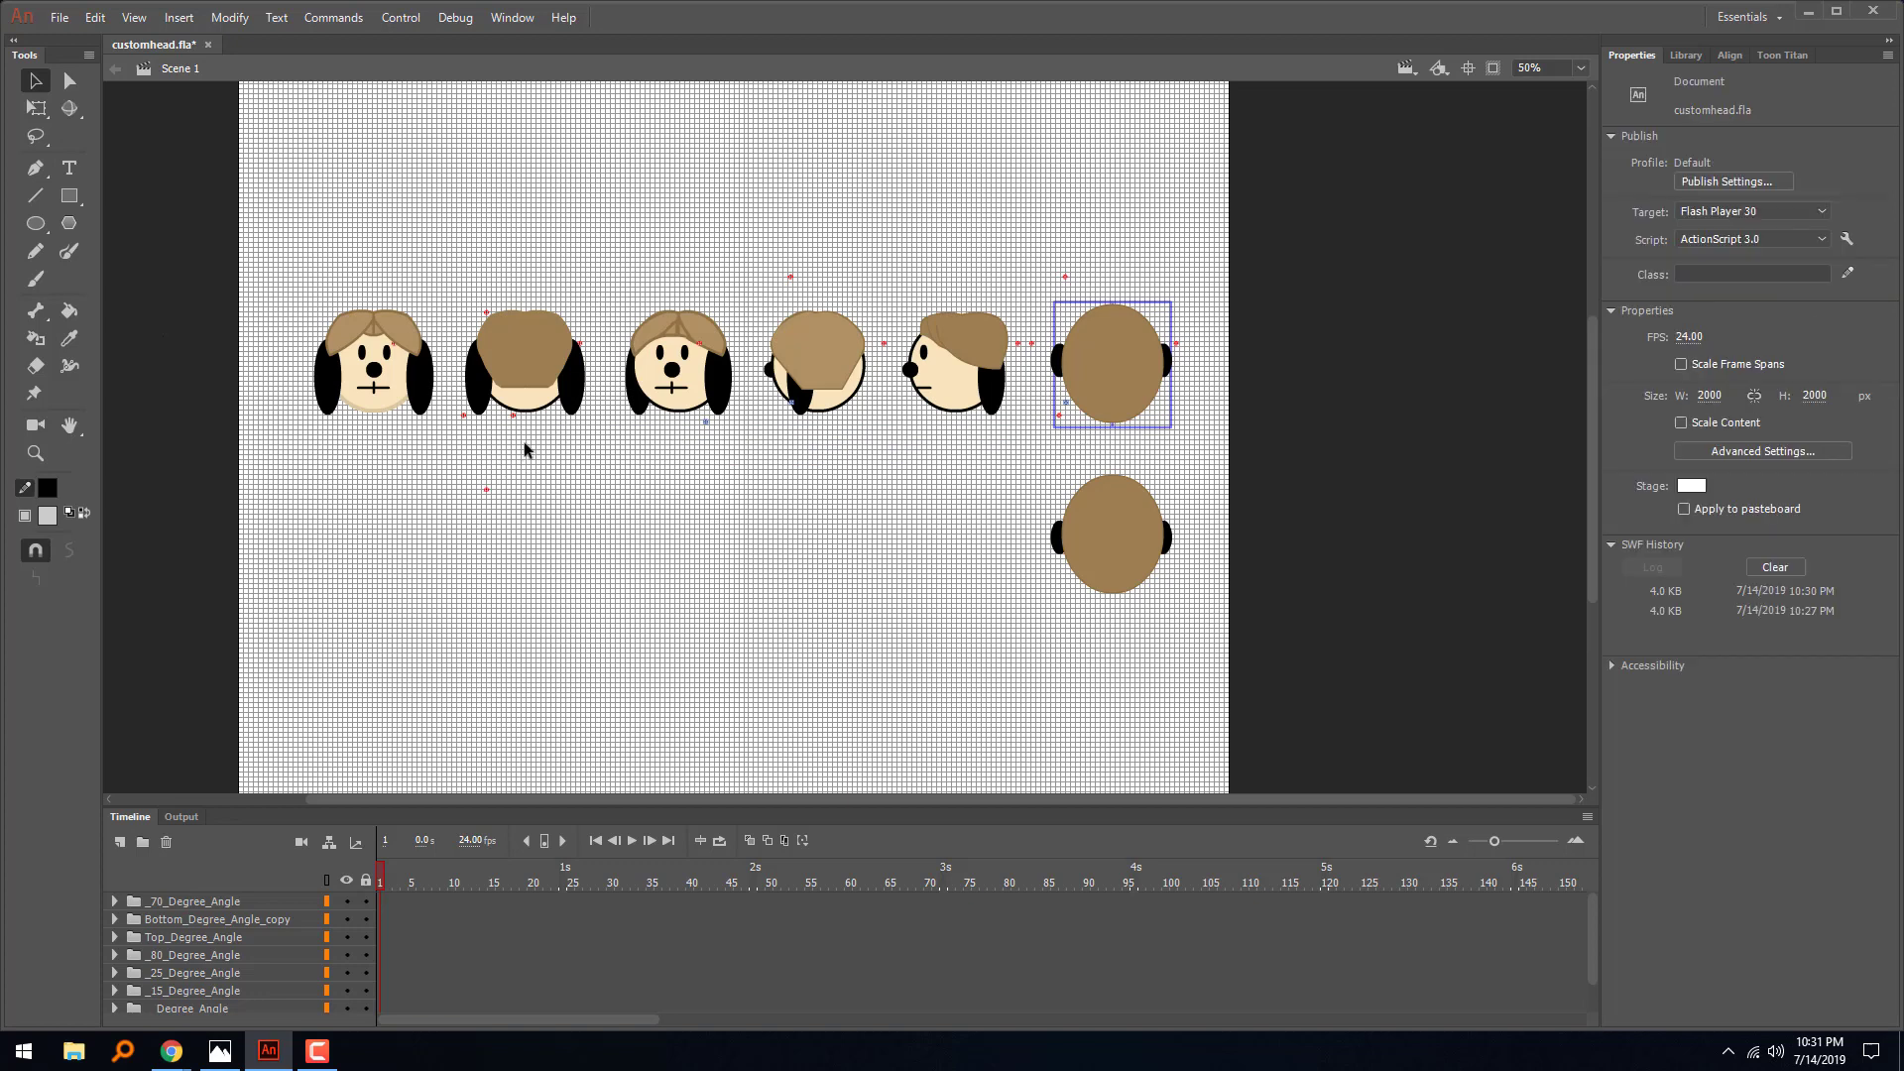
drag(537, 443, 431, 565)
click(431, 561)
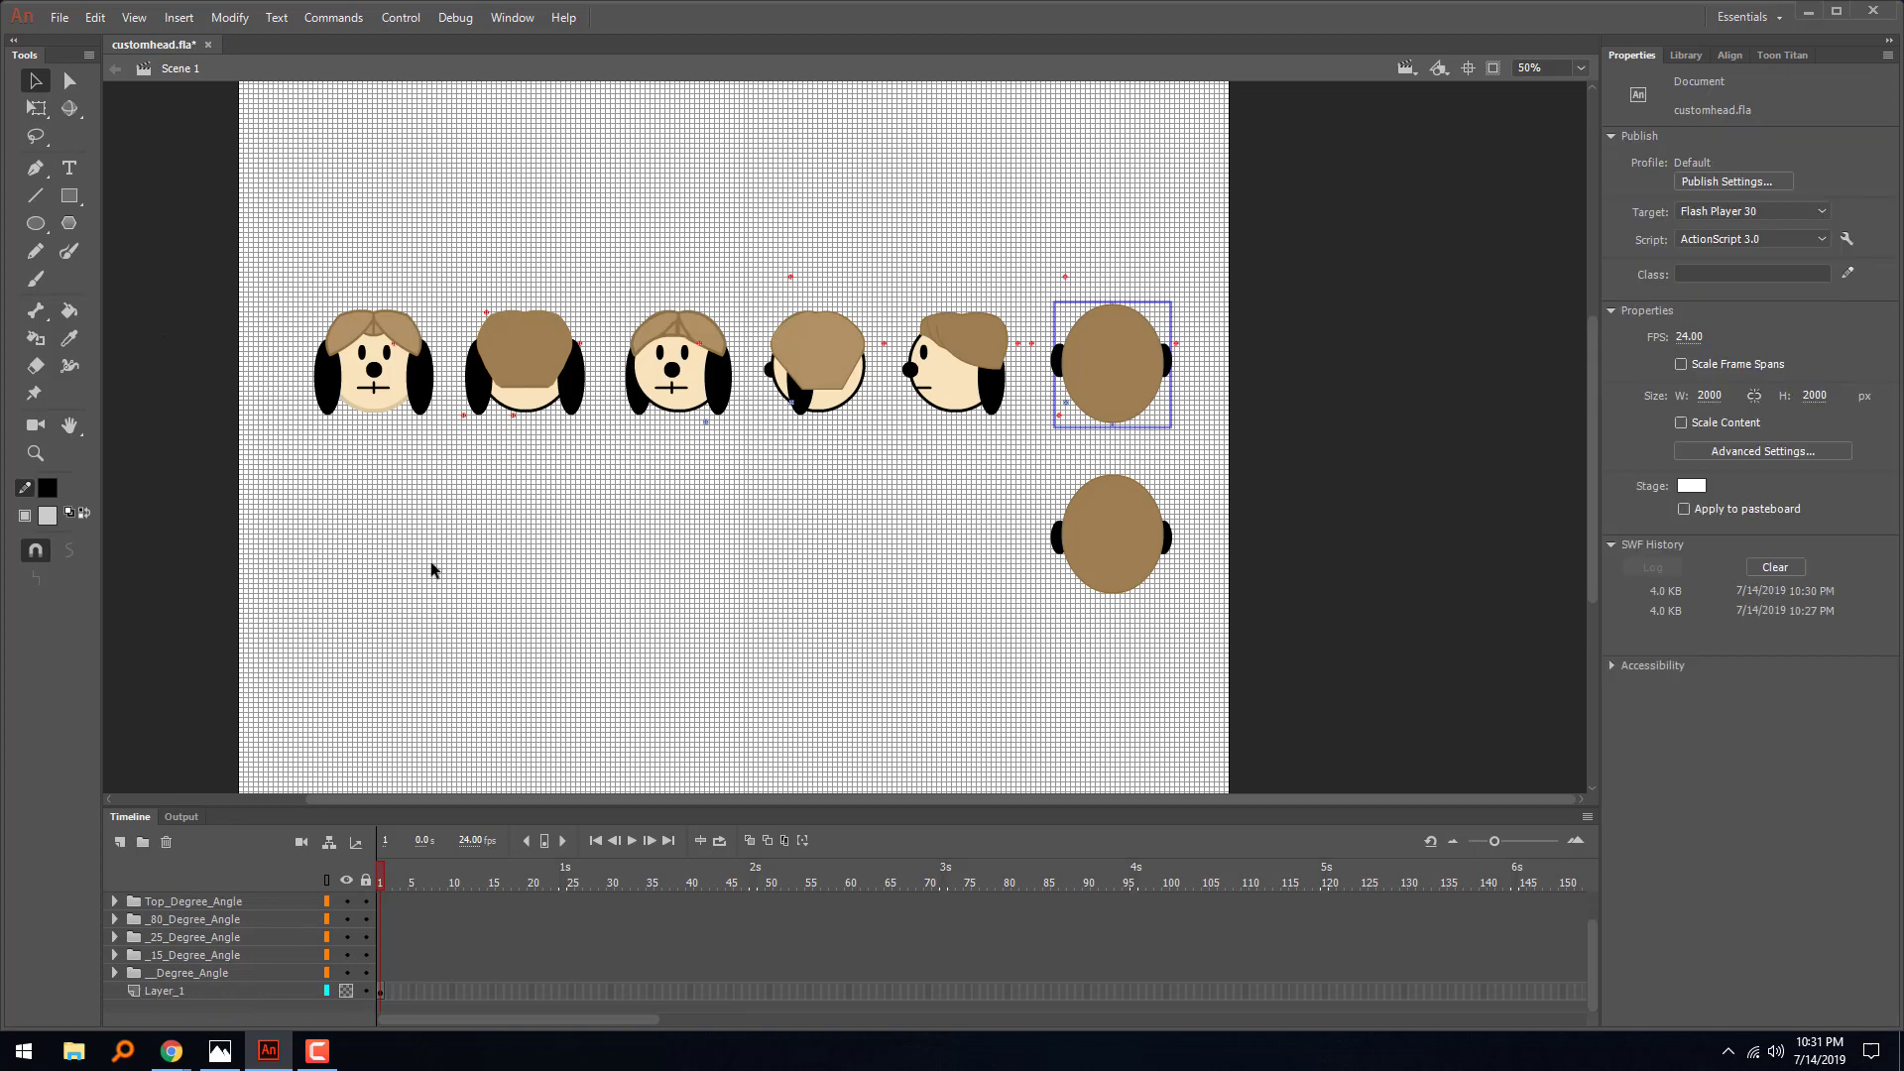
- Enlarge the timeline and expand the layer folders from _70_Degree_Angle to _15_Degree_Angle to examine their part layers
drag(580, 694, 579, 607)
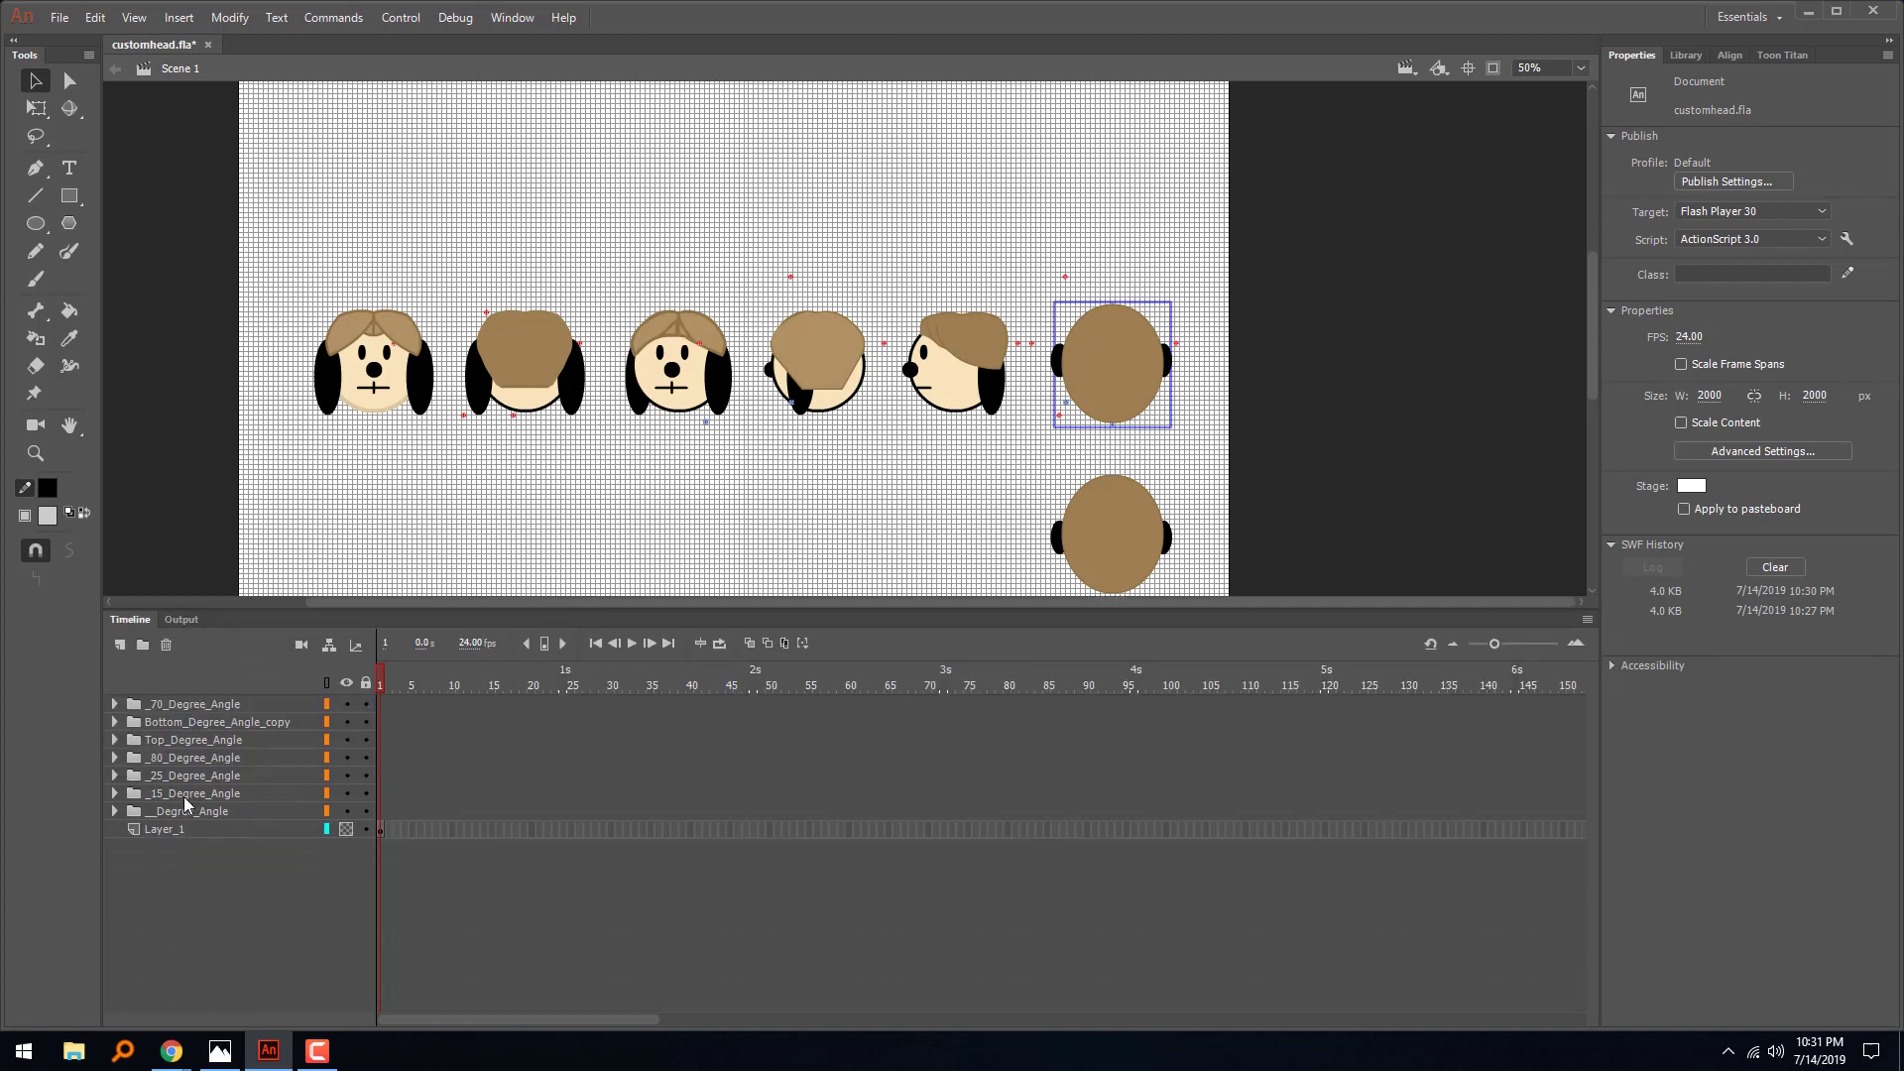
click(114, 704)
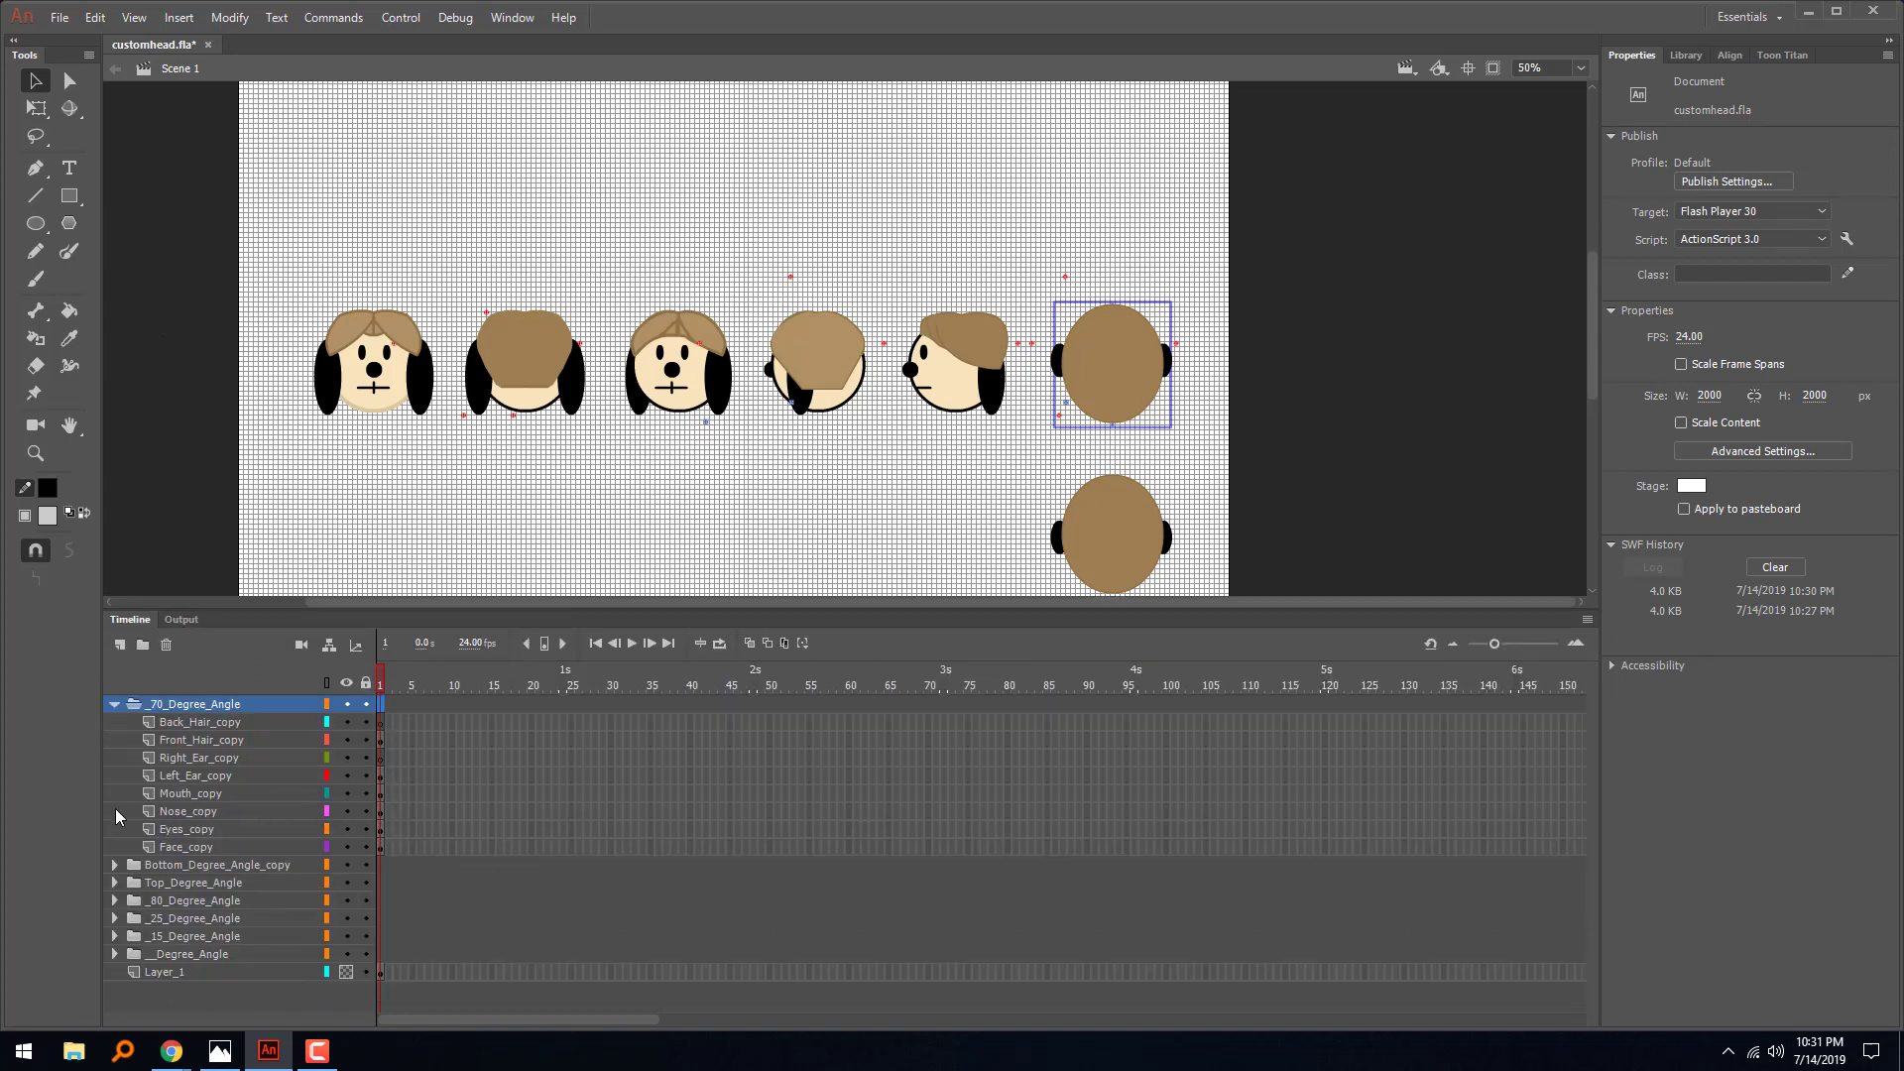
click(115, 864)
scroll(128, 901, down, 2)
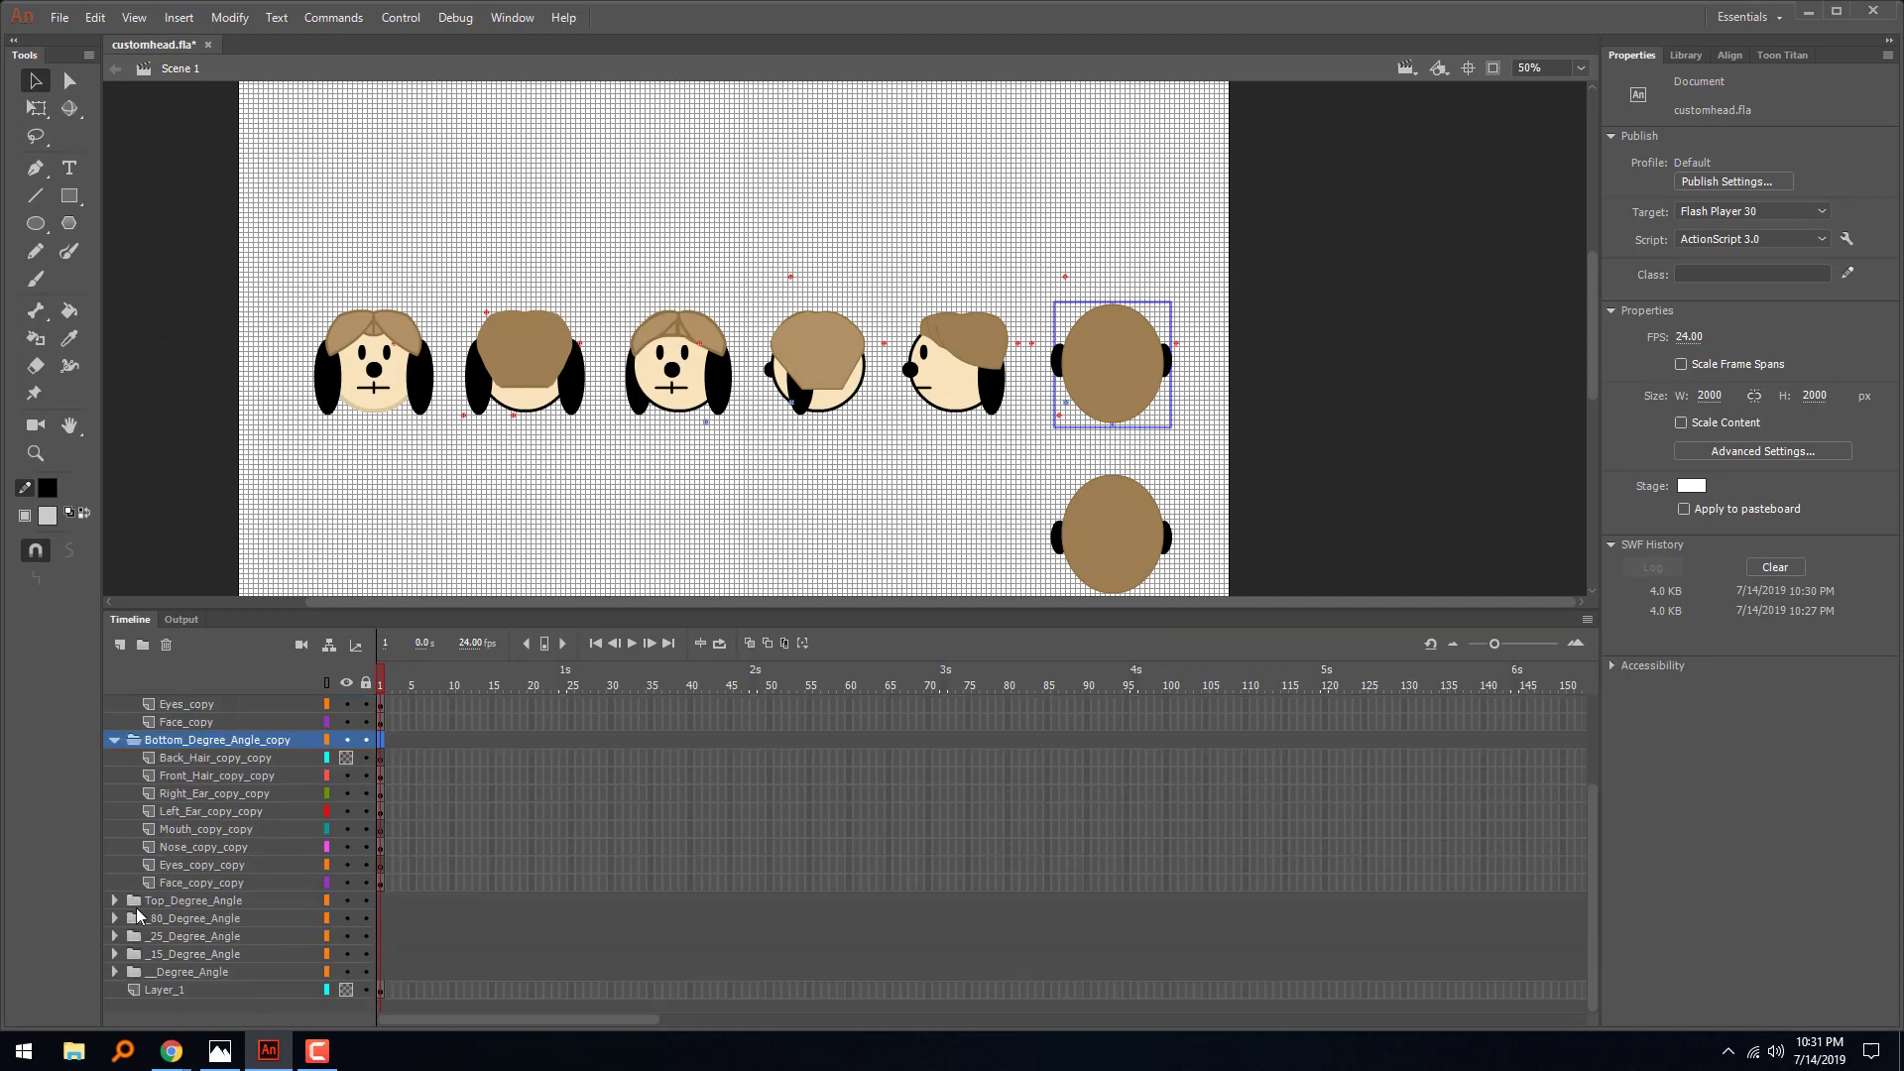
click(115, 898)
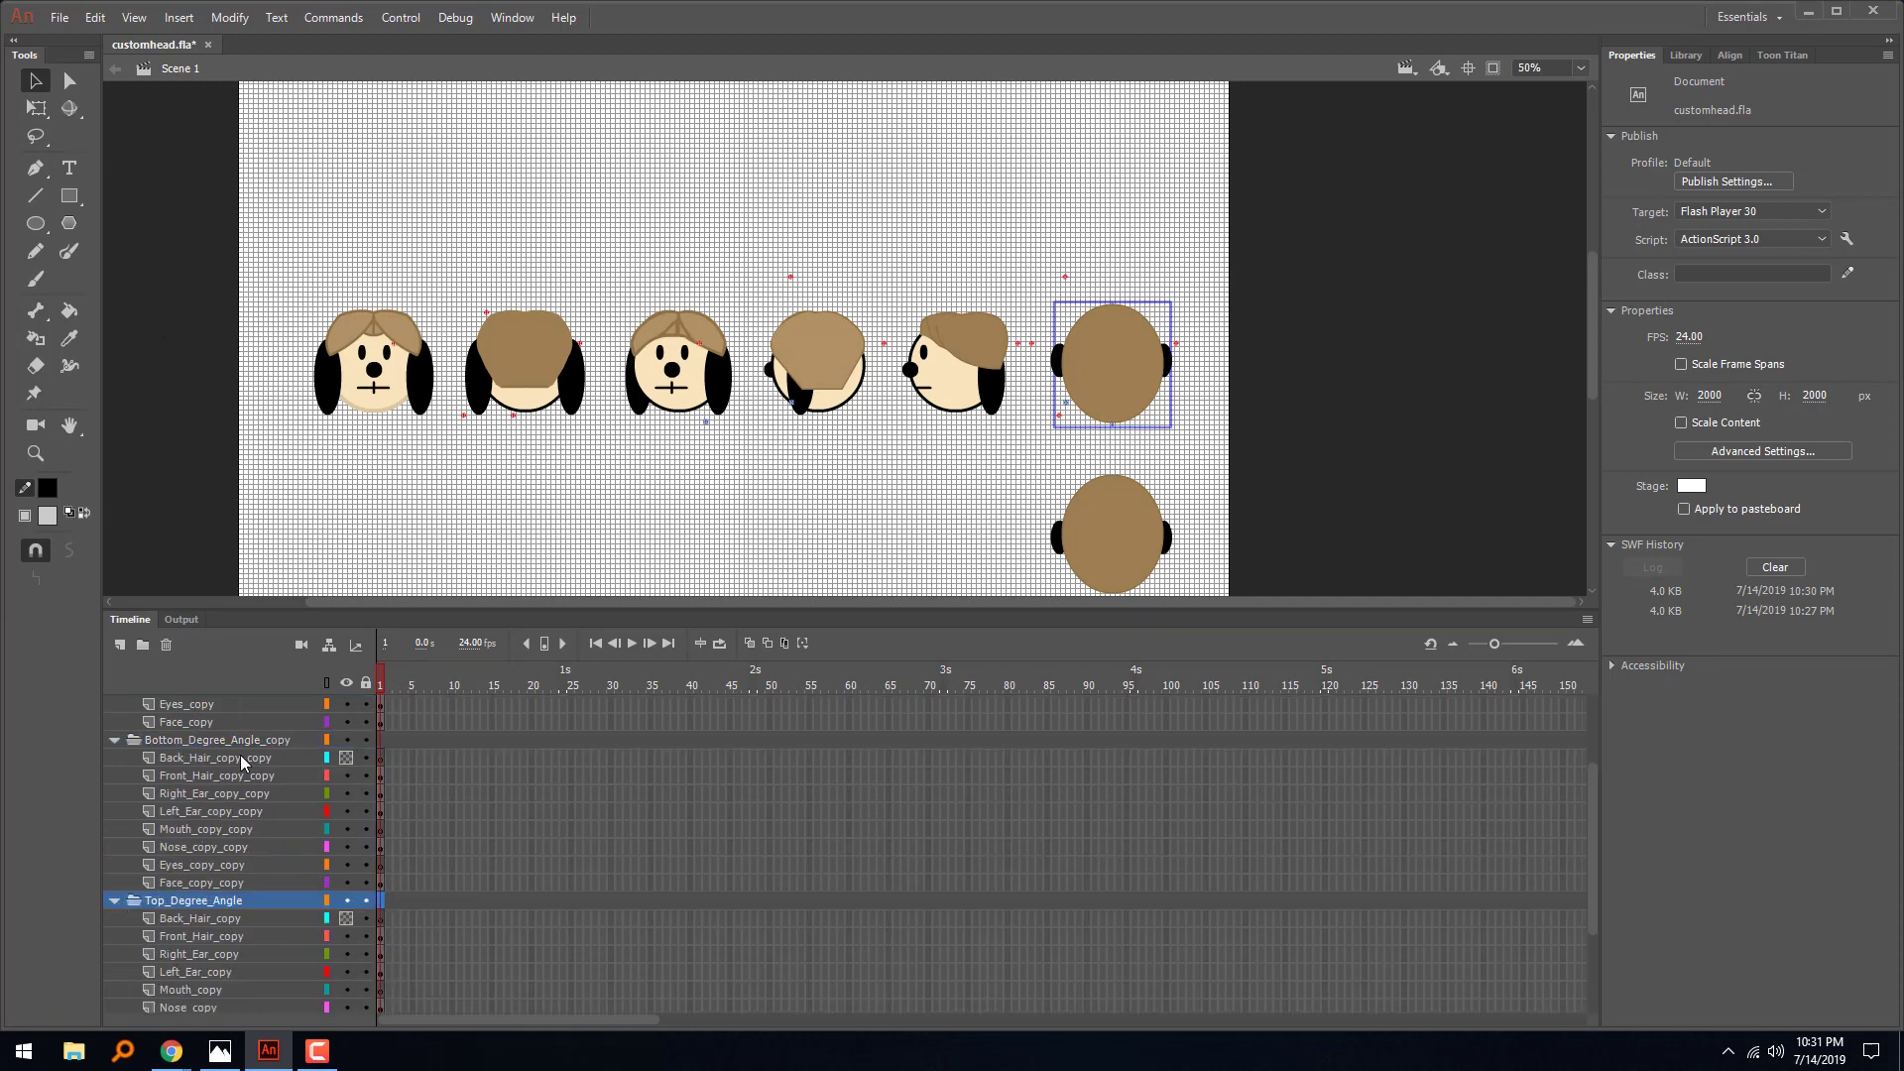
scroll(209, 789, down, 2)
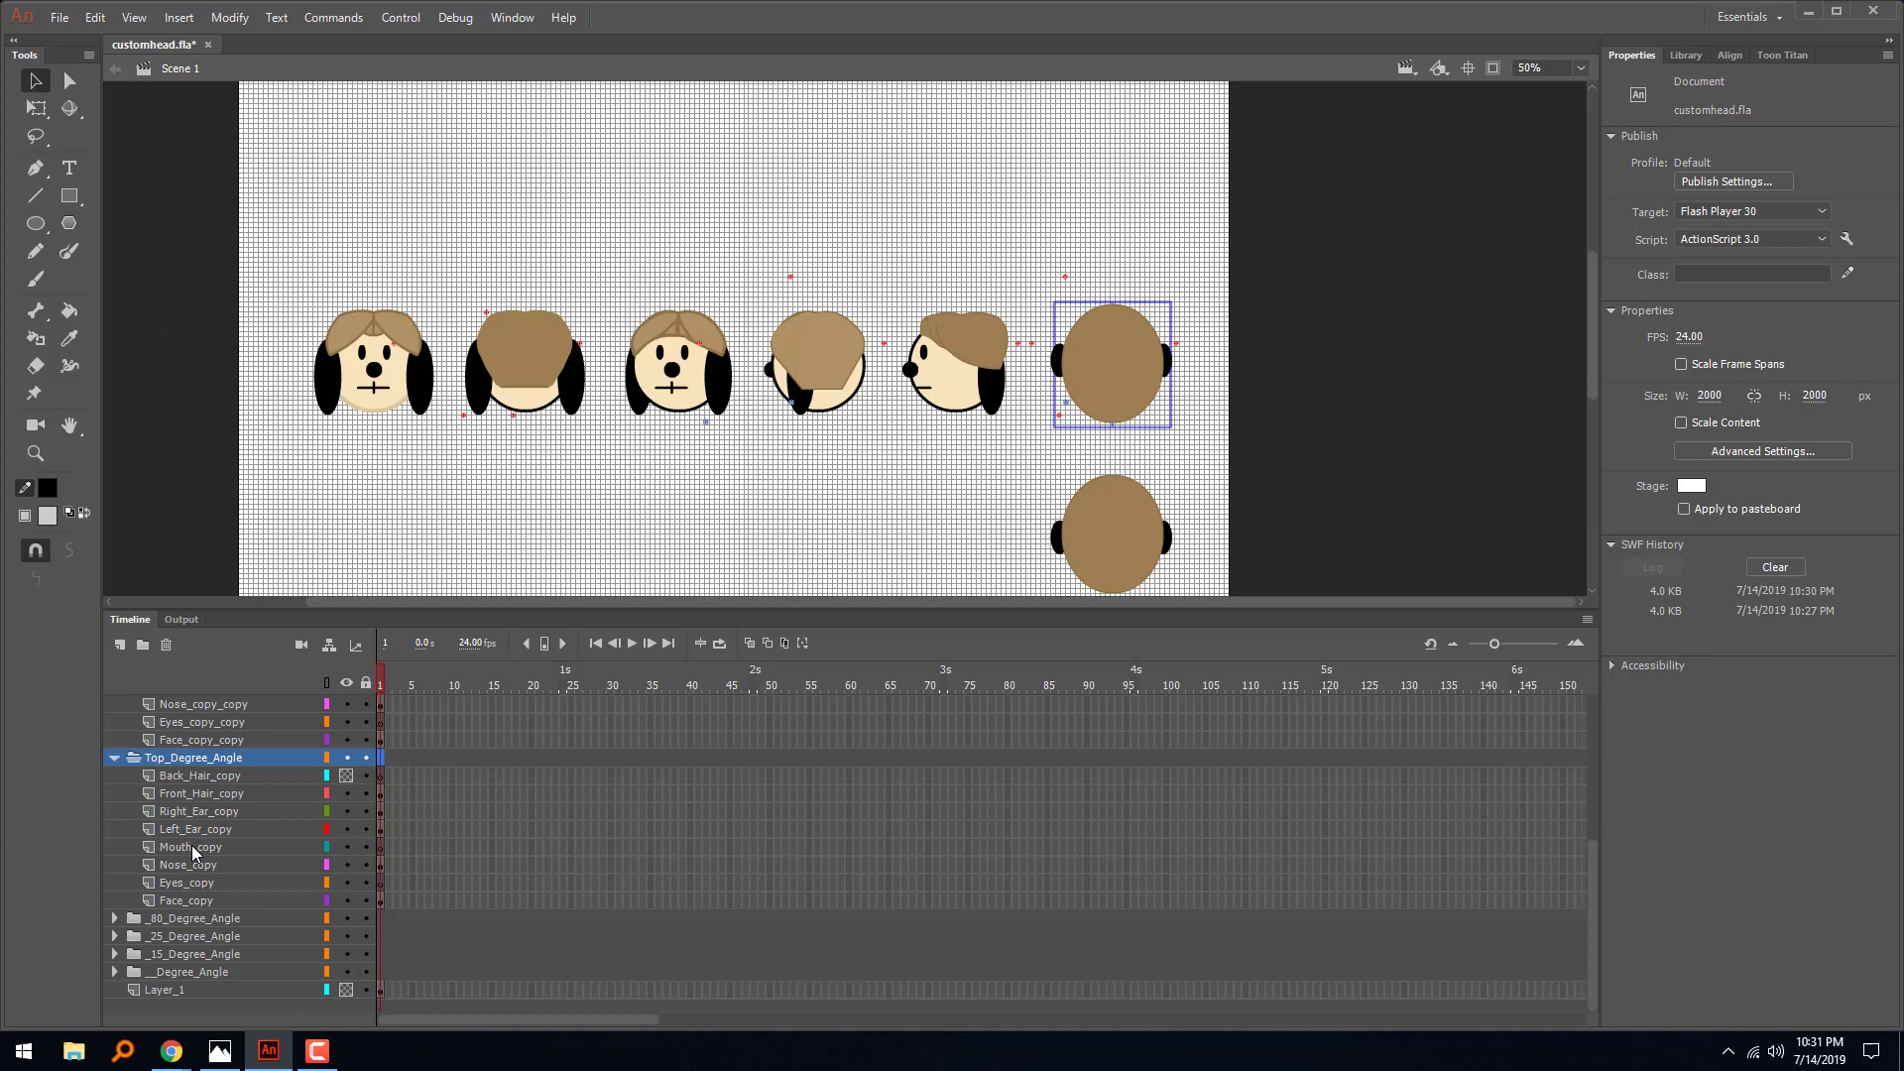
click(115, 919)
scroll(196, 831, down, 2)
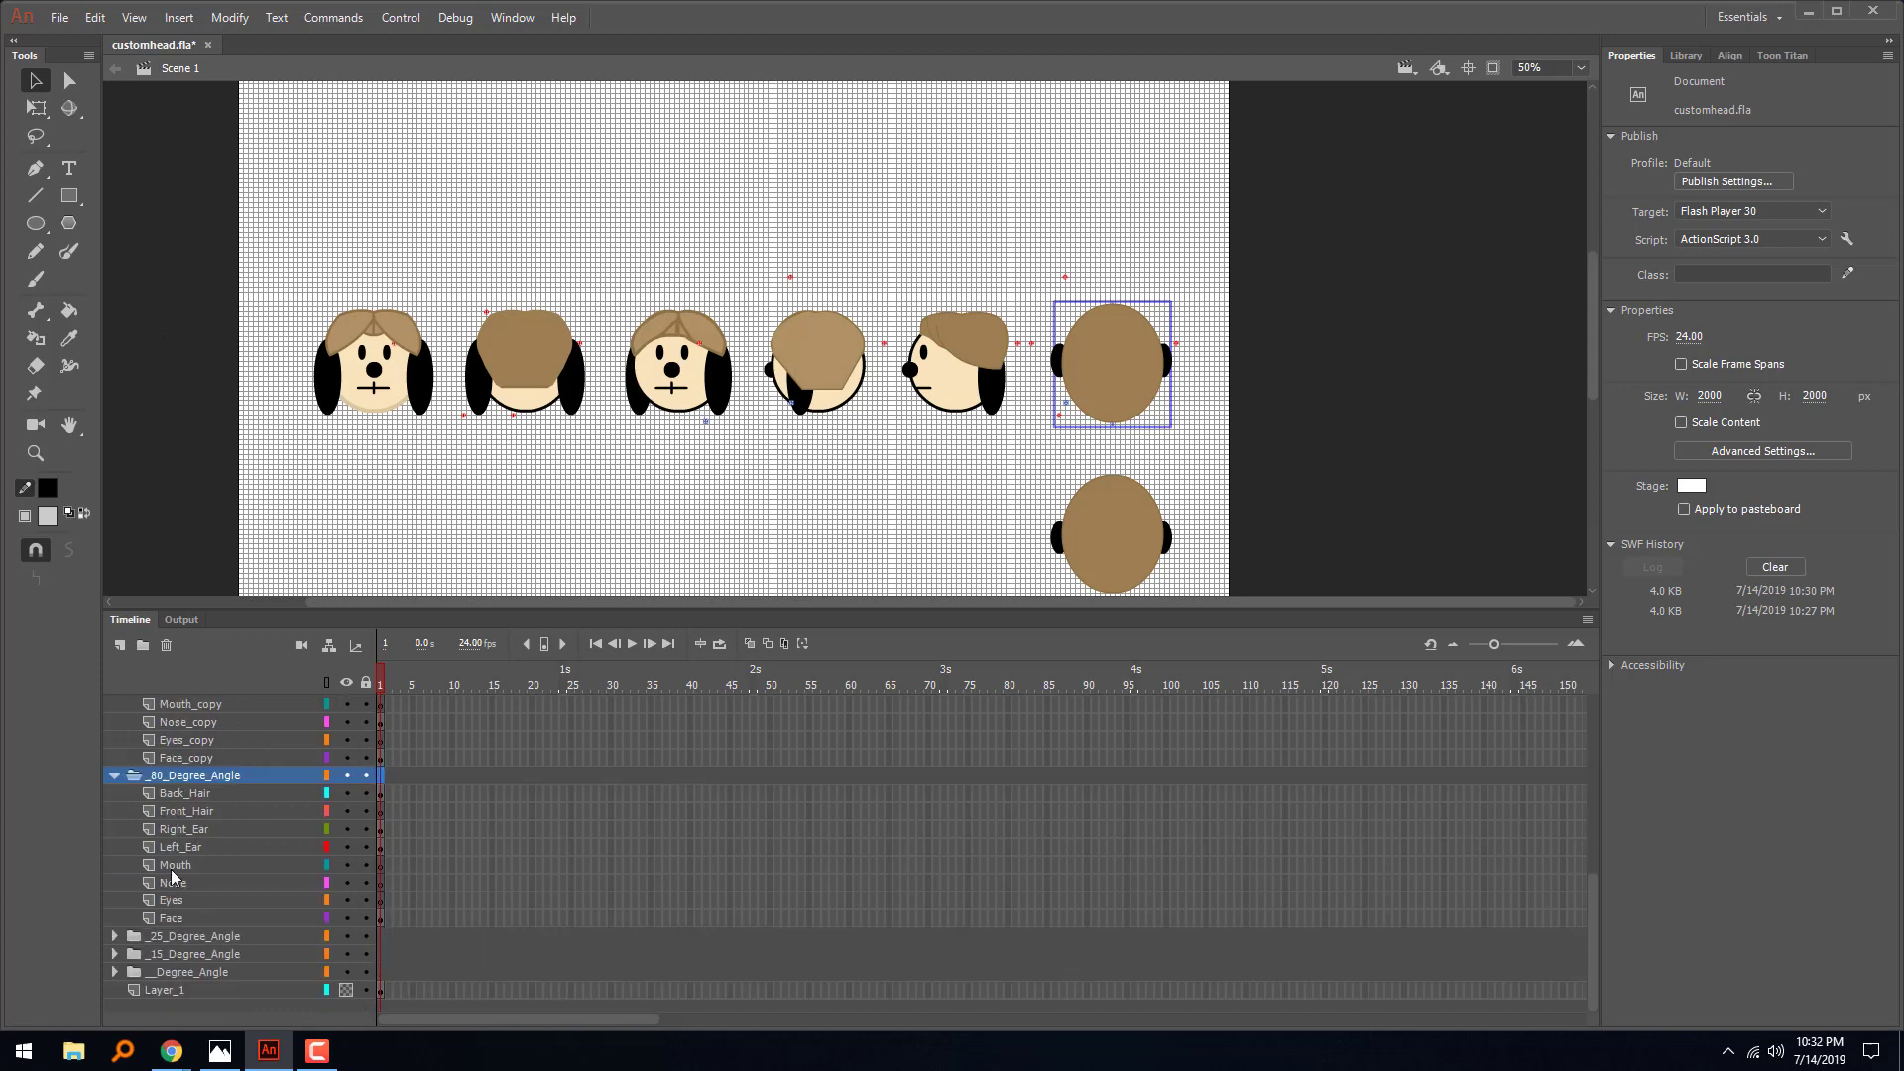
click(116, 937)
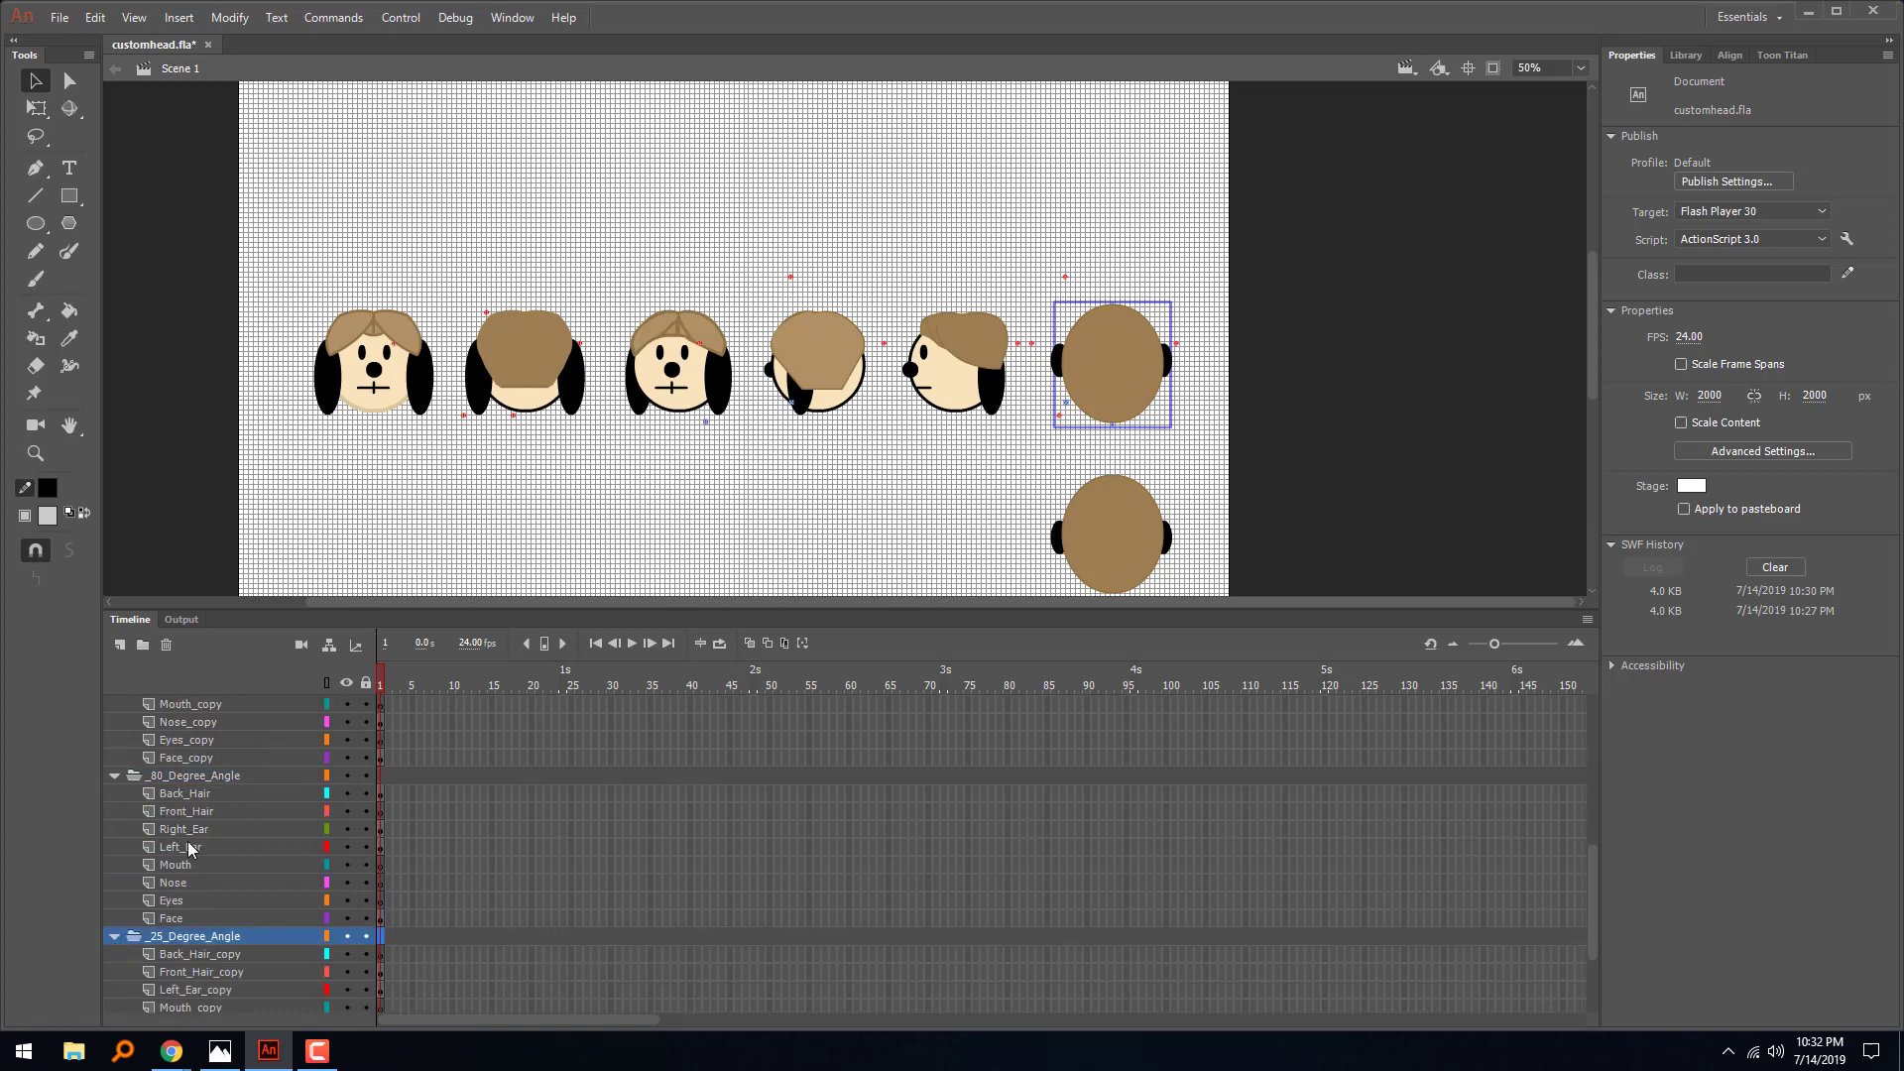
scroll(184, 868, down, 2)
click(113, 954)
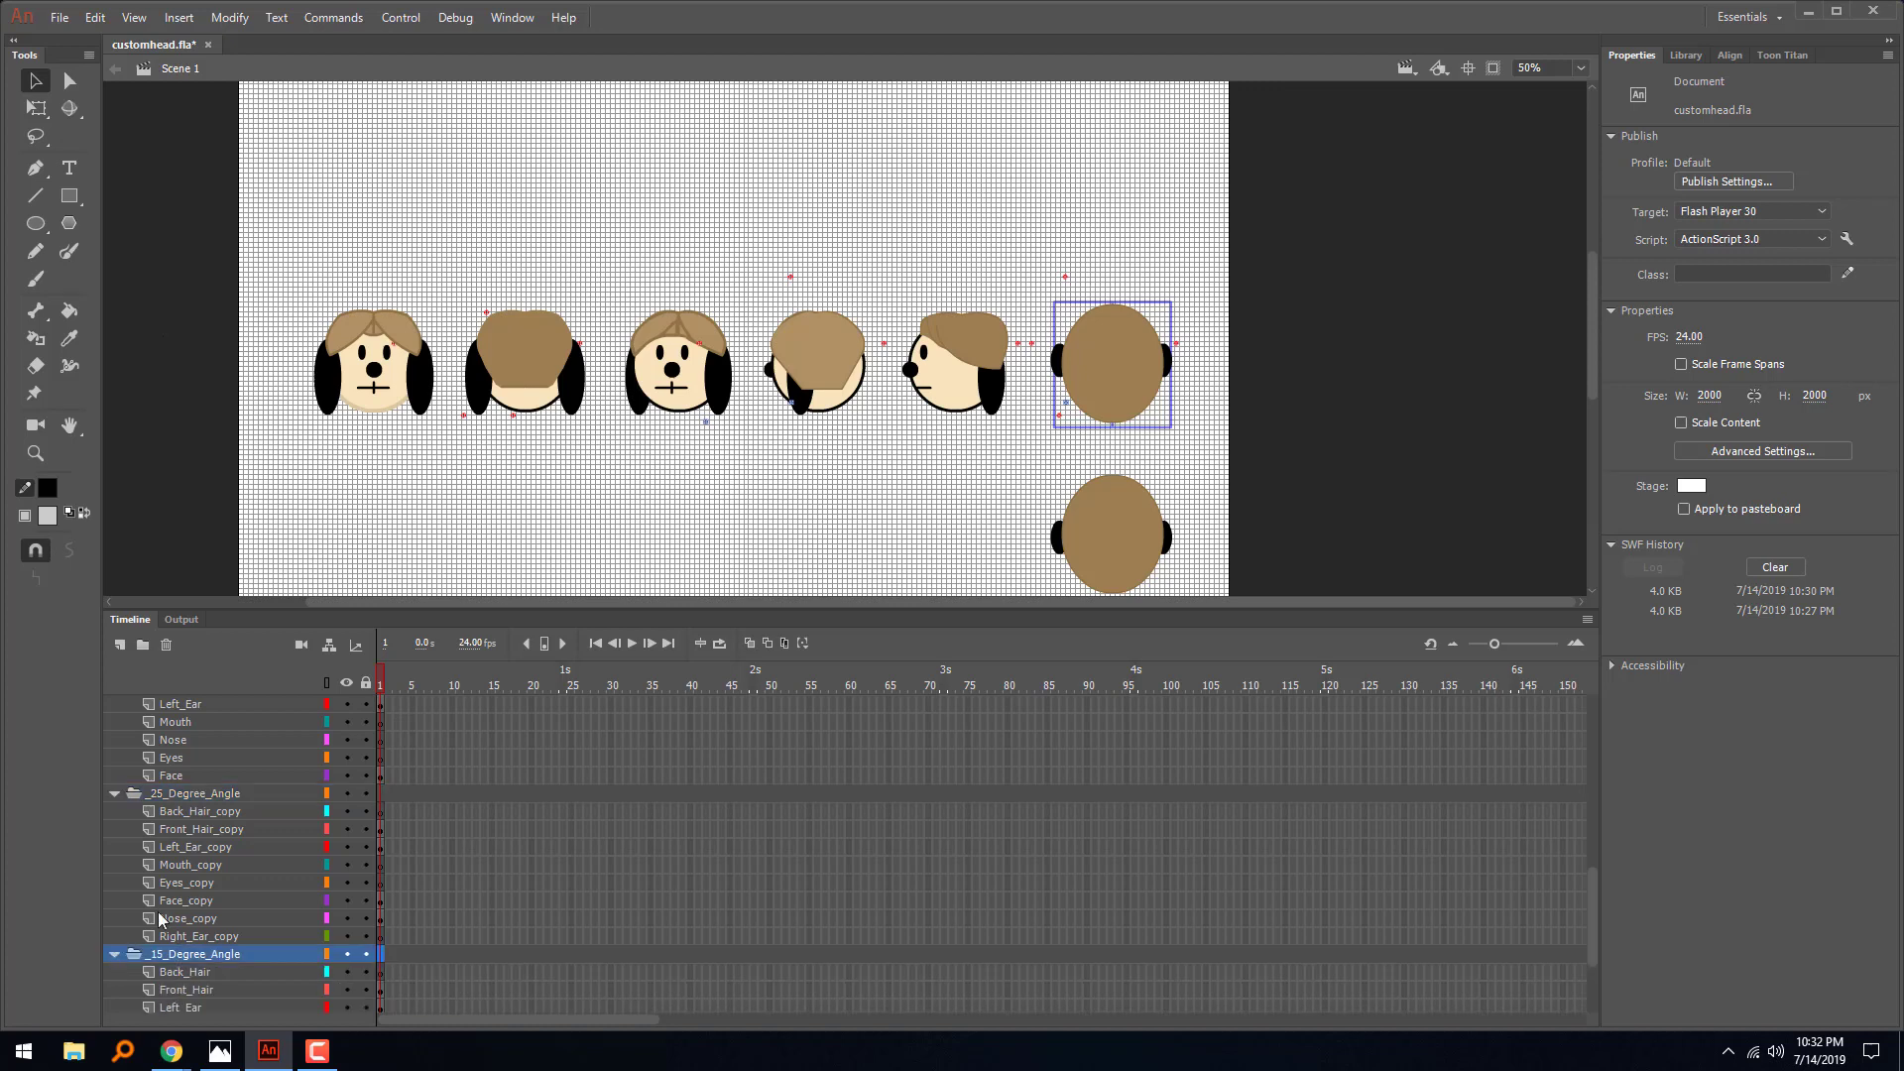
scroll(157, 908, down, 2)
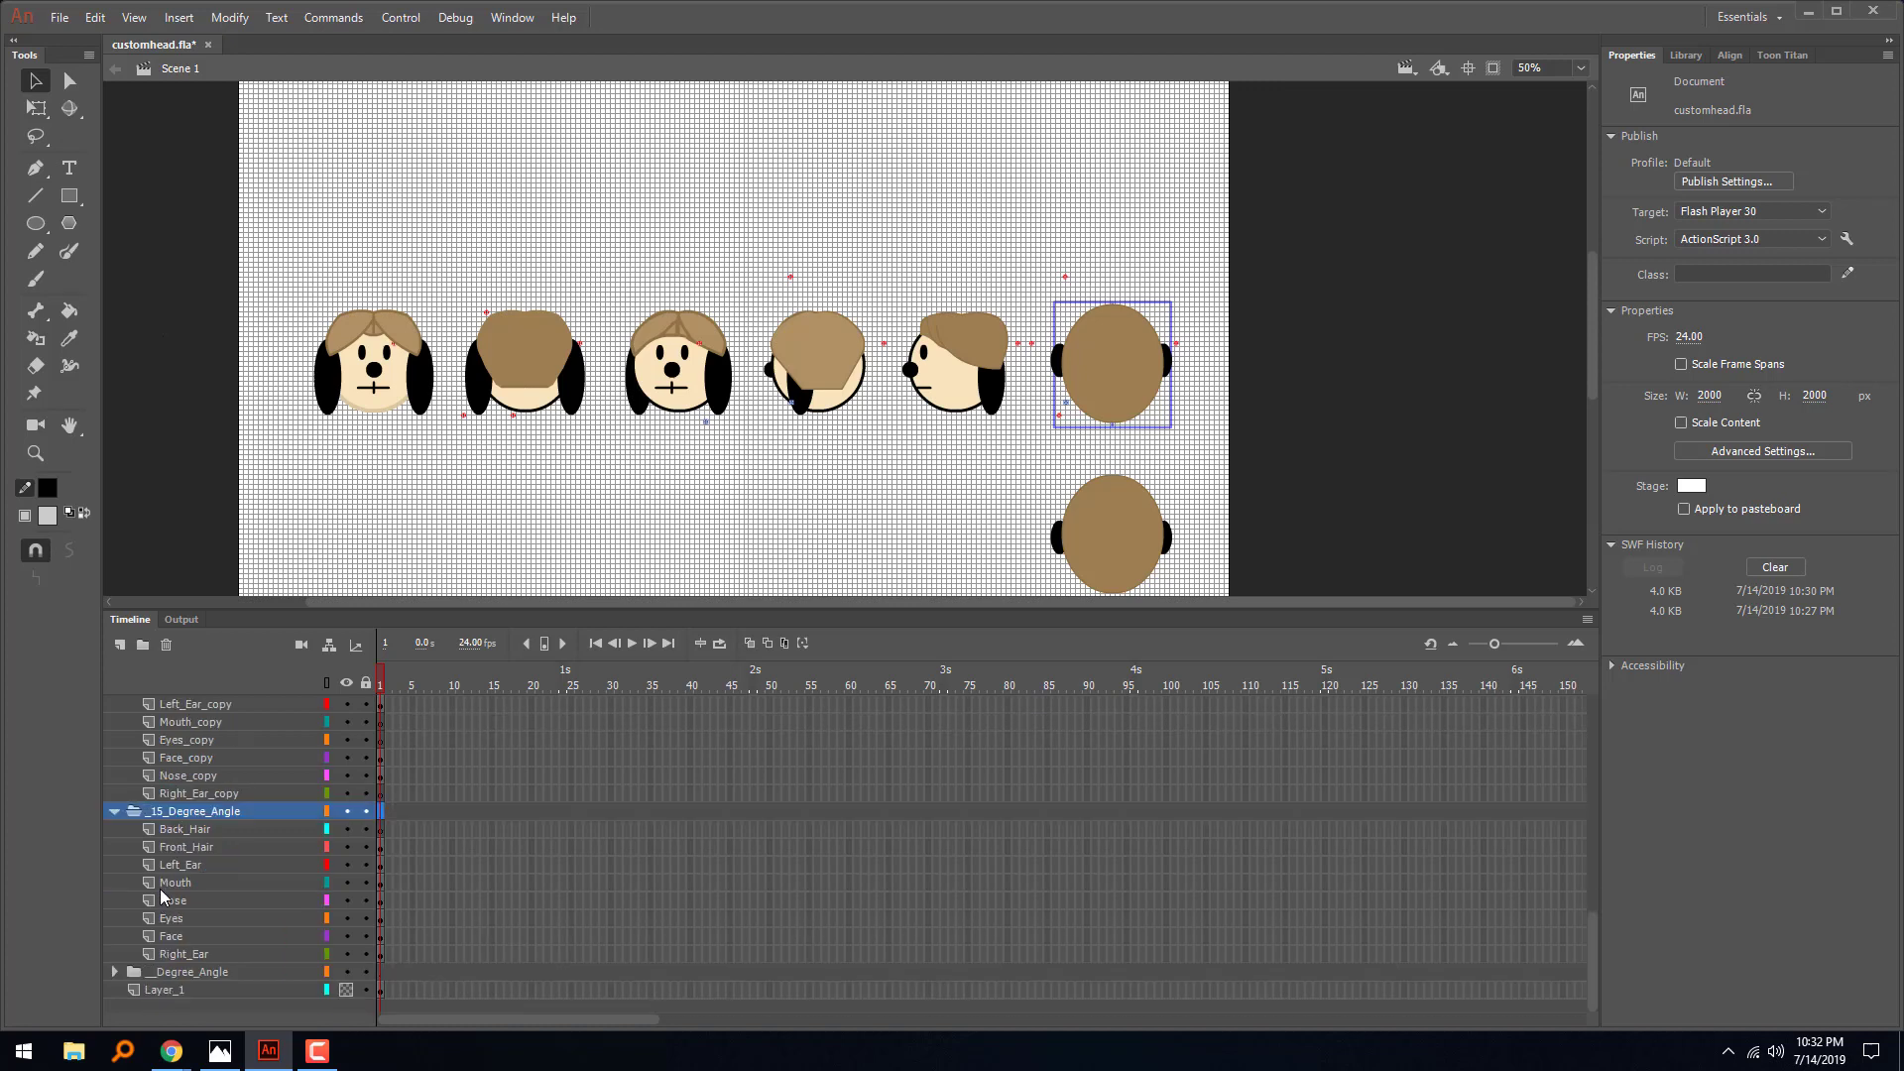
- Collapse all the expanded angle layer folders in the timeline
click(115, 812)
click(116, 795)
scroll(126, 804, up, 4)
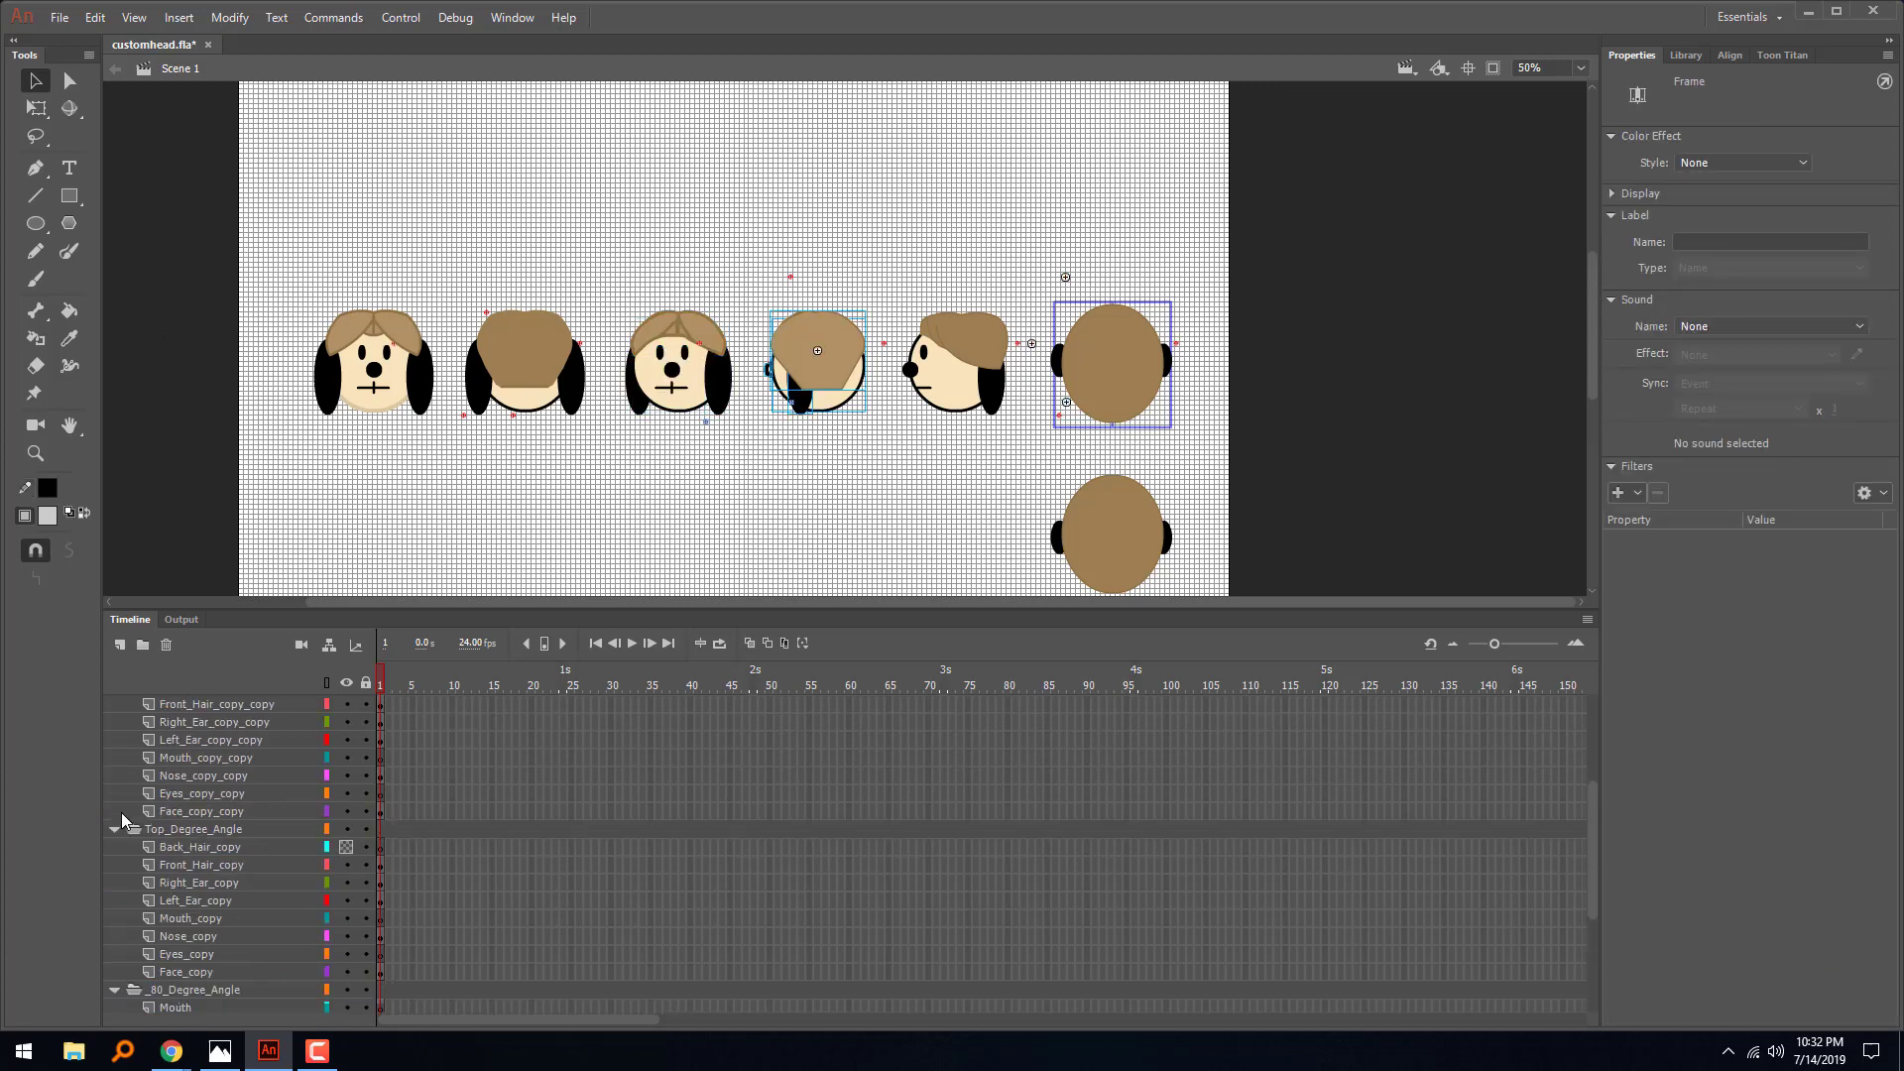
click(117, 990)
click(115, 831)
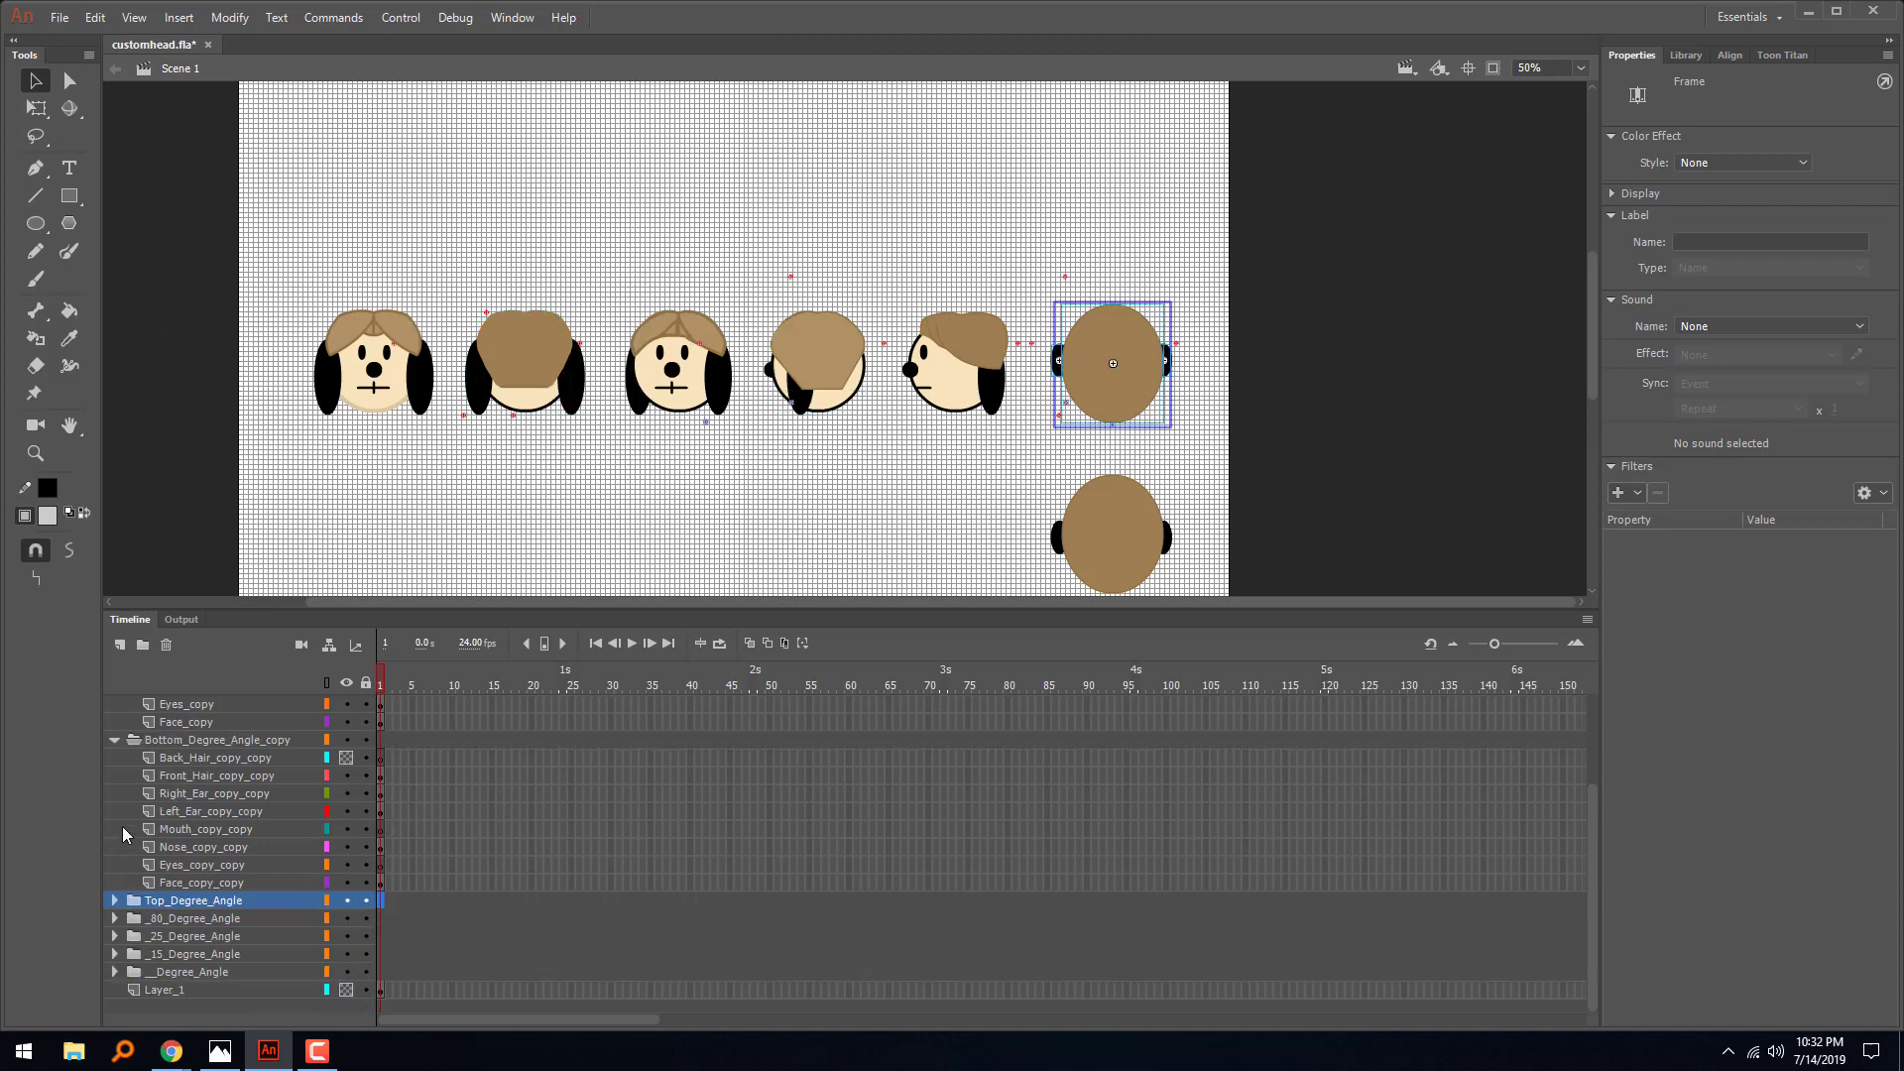
click(115, 740)
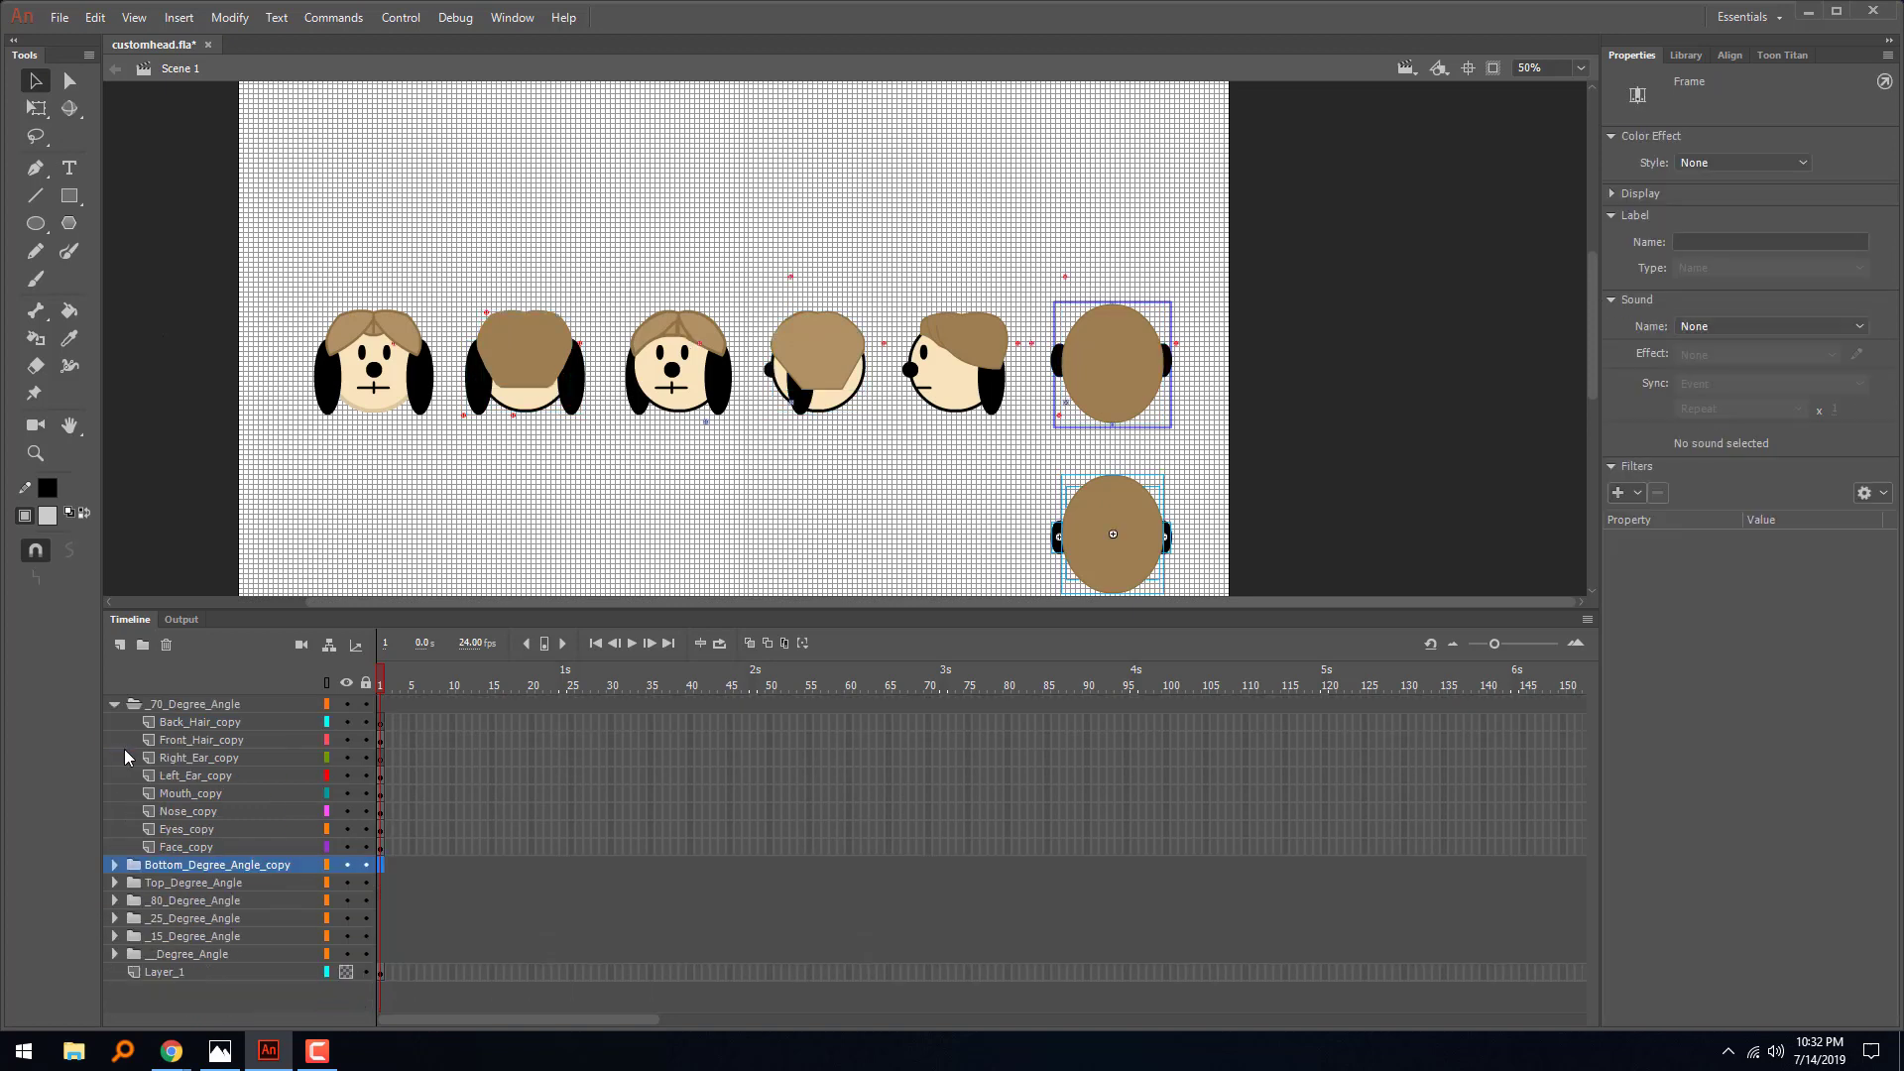
click(115, 704)
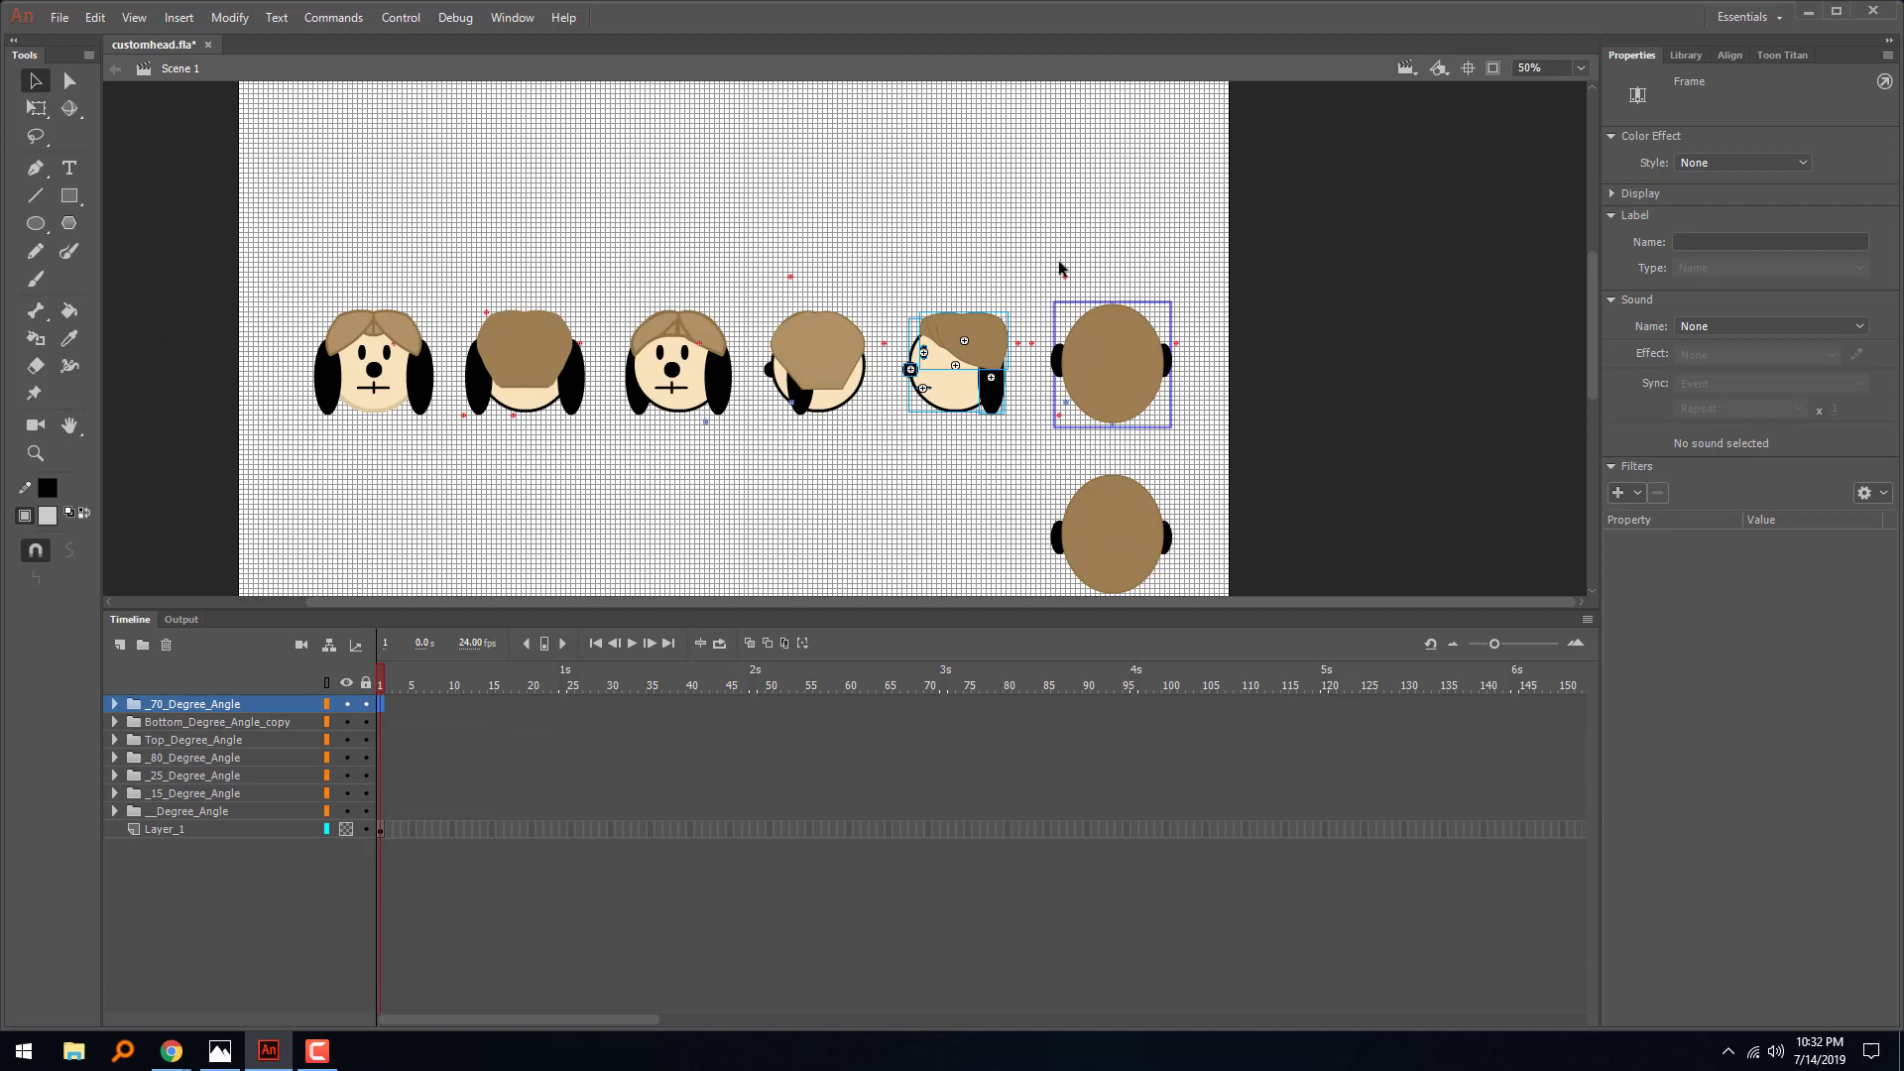
- Delete the two marker clips above the row of heads and the one at the edge of the second head's hair
drag(1240, 230, 458, 302)
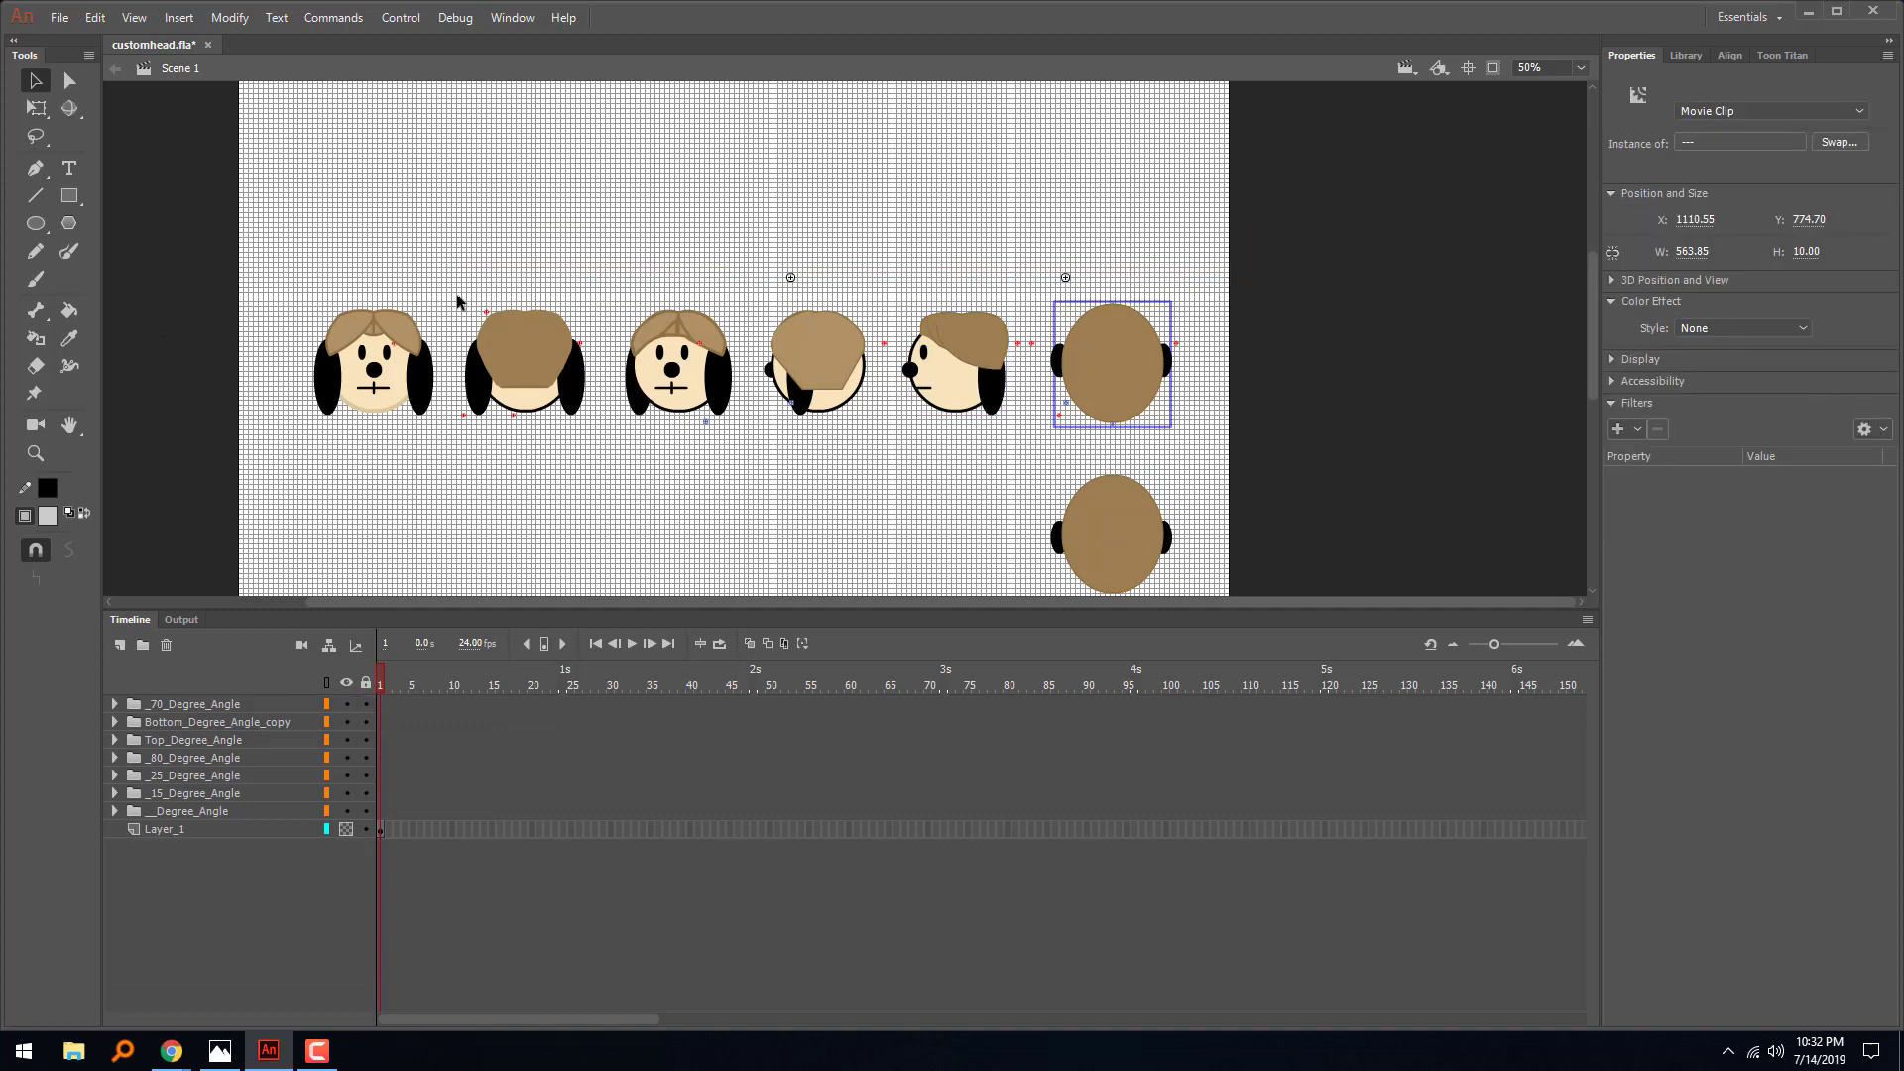
key(Delete)
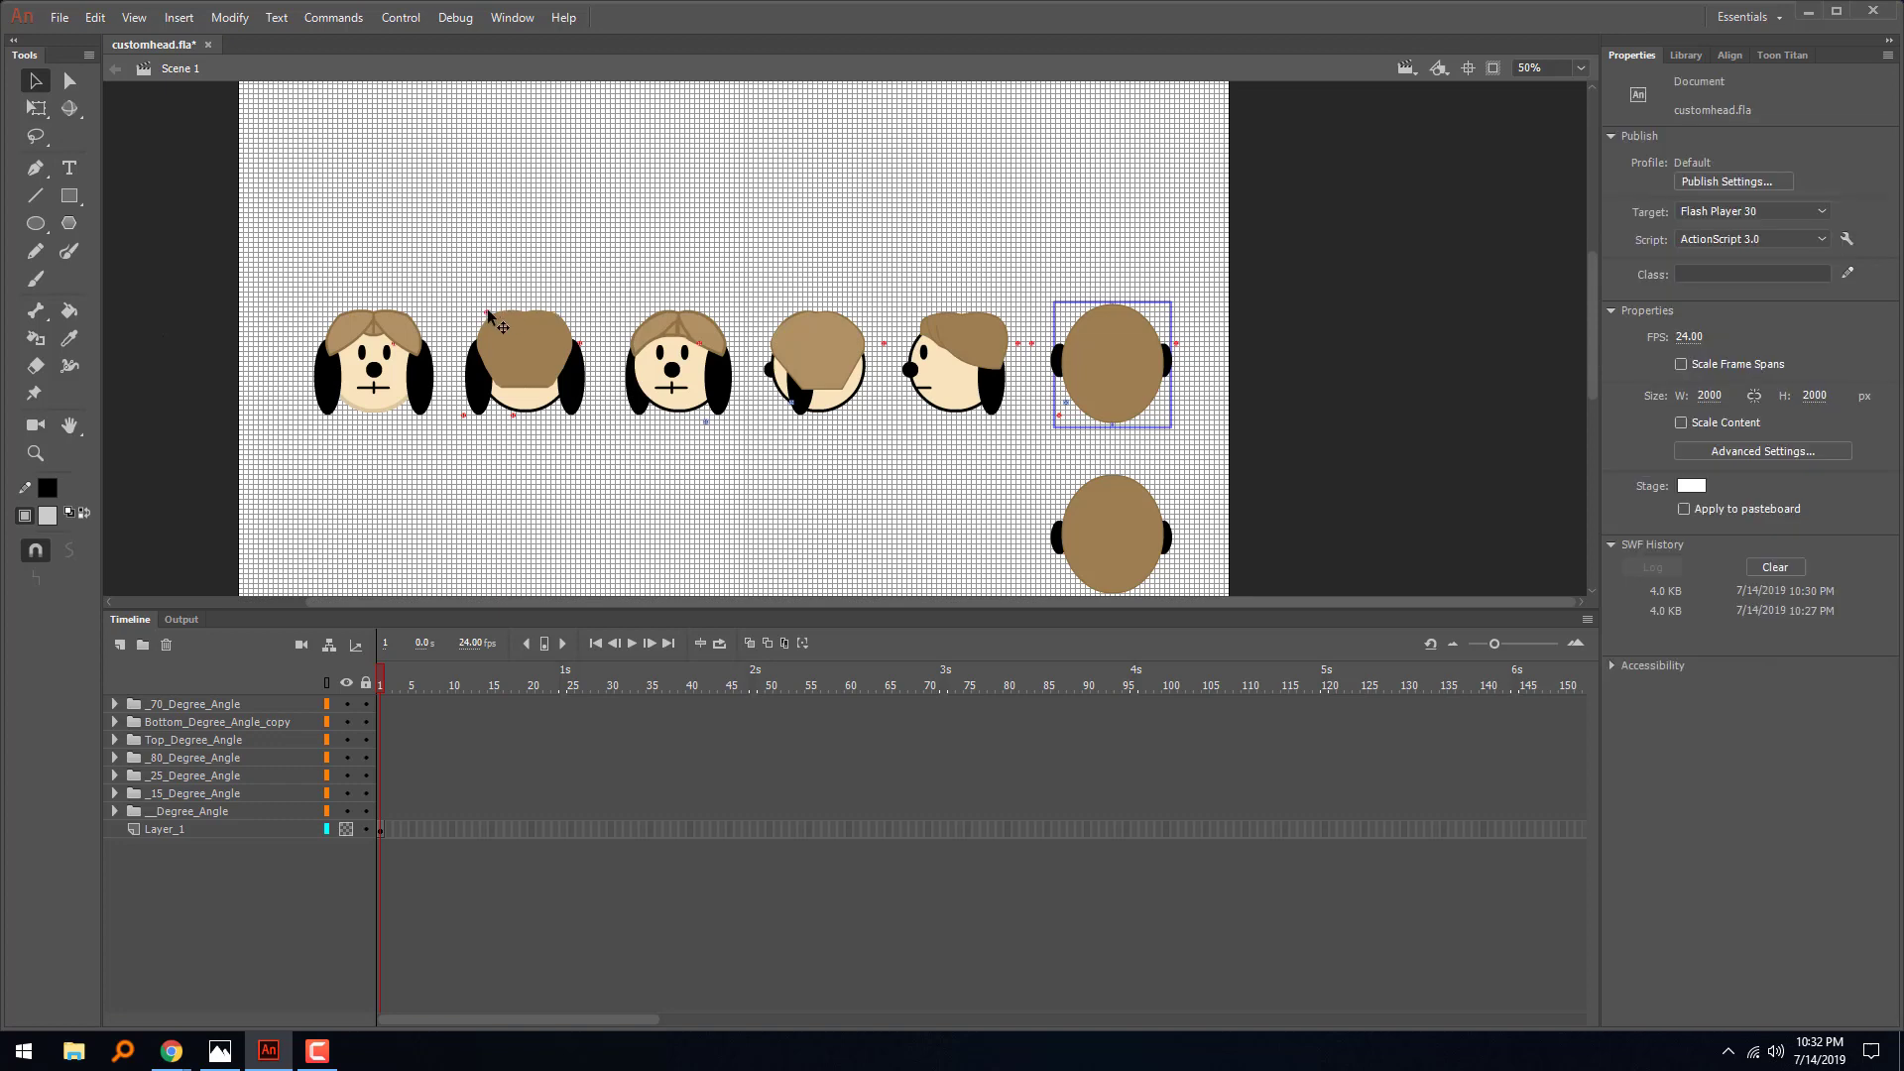
click(487, 315)
key(Delete)
- Show all layers as outlines and delete the two marker clips between the fifth and sixth heads
click(325, 682)
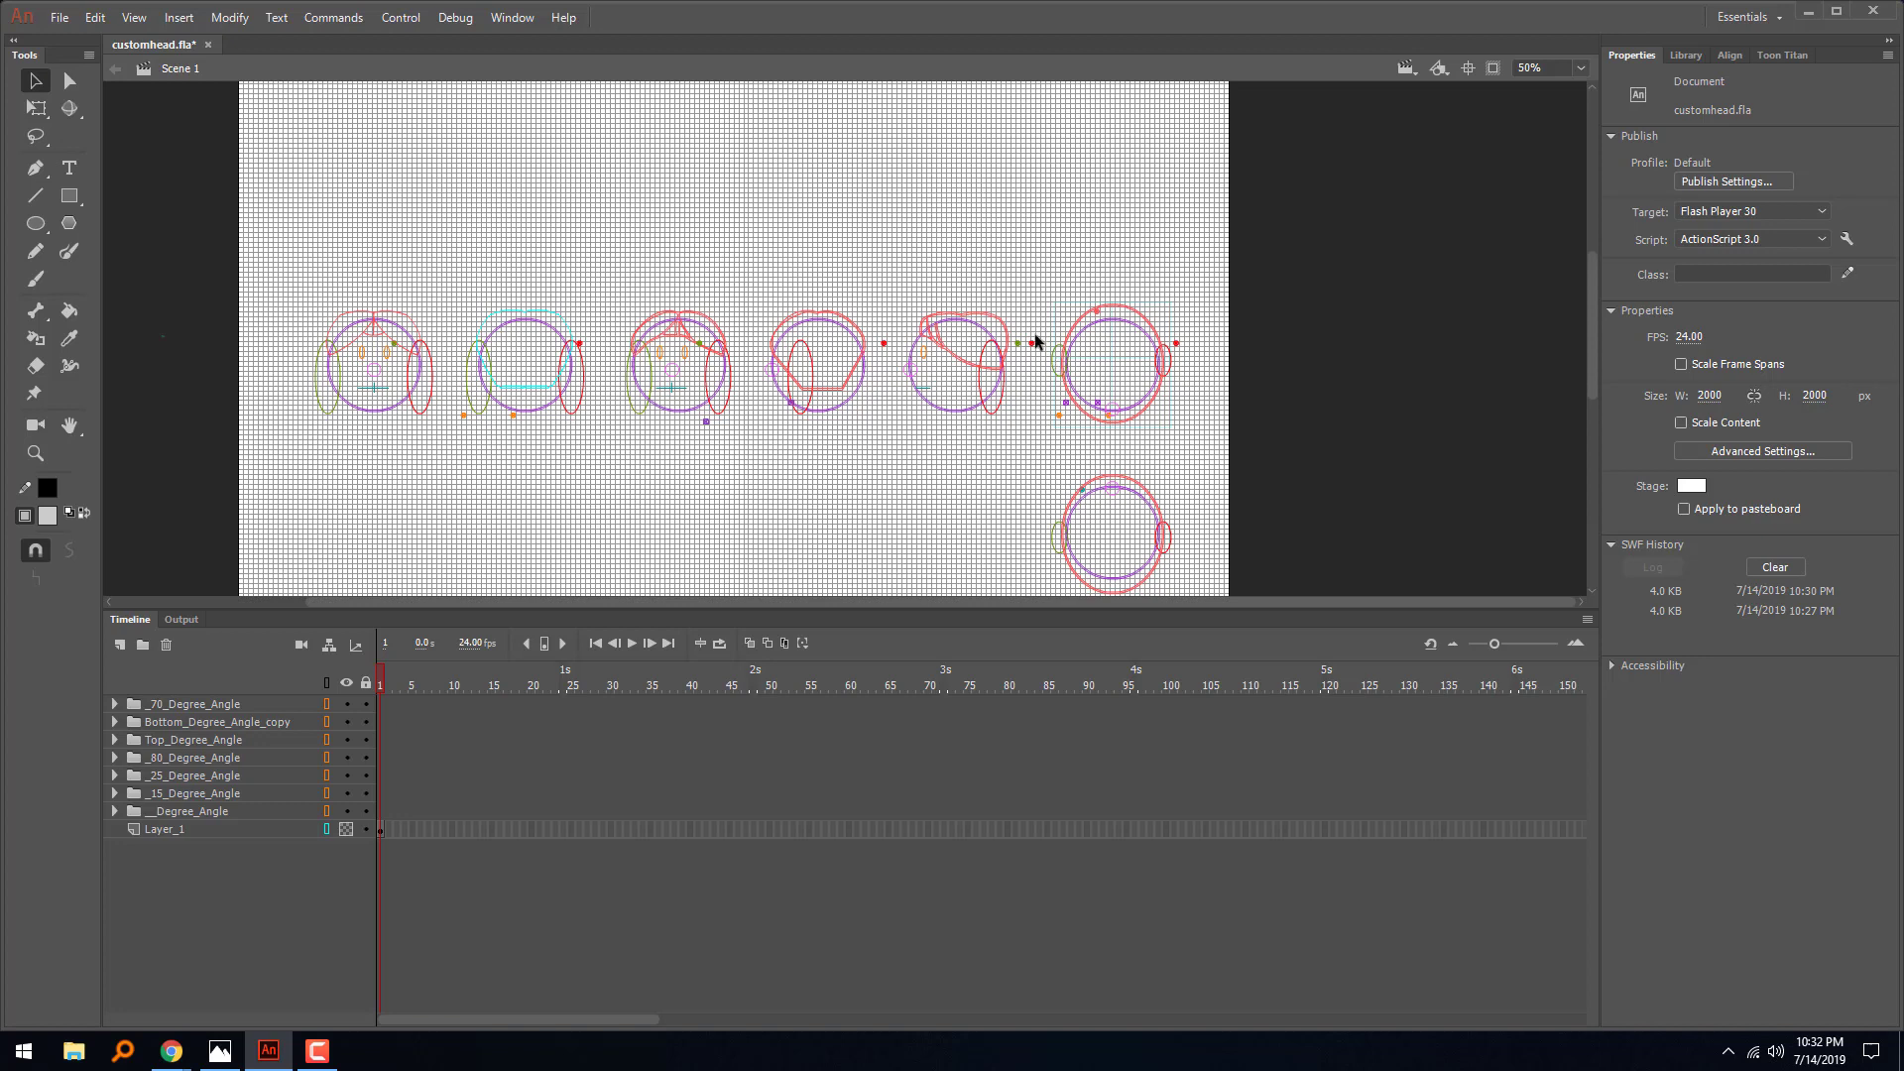
drag(1041, 329, 1015, 360)
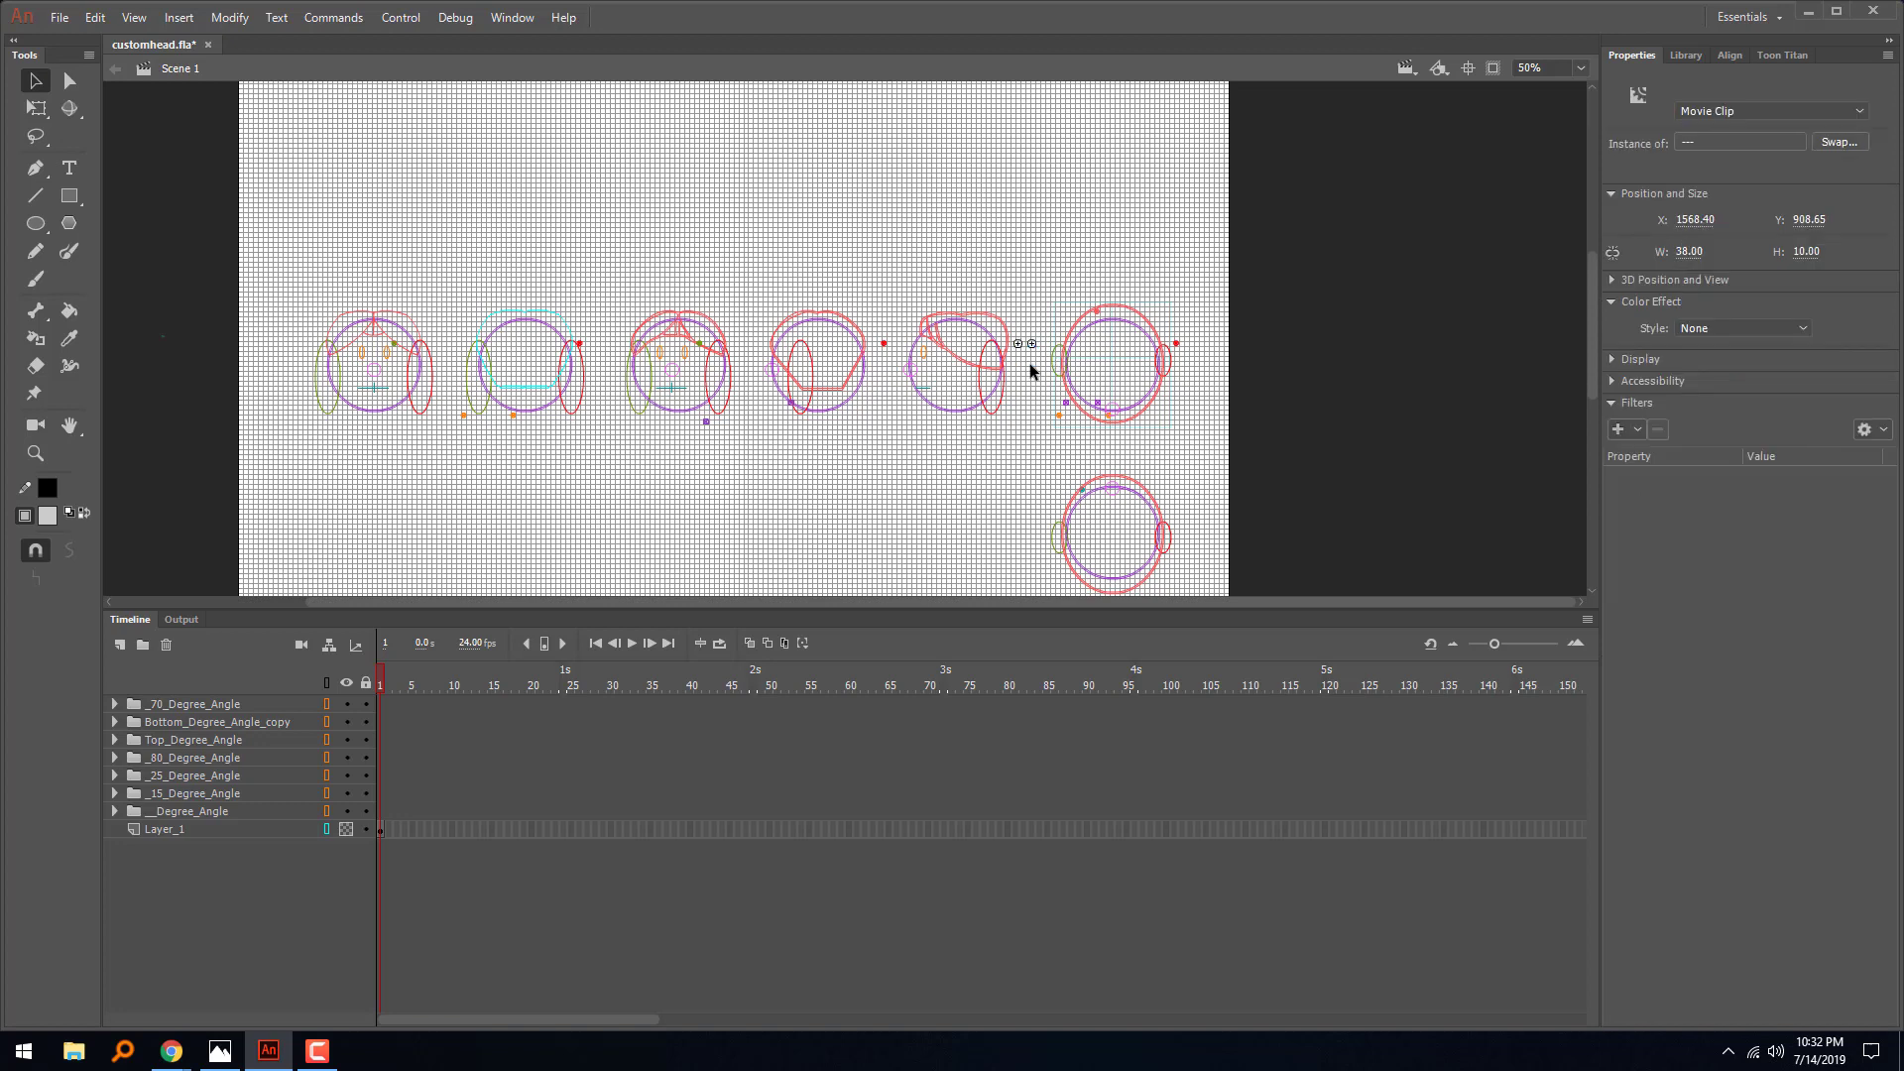
key(Delete)
- Delete the marker clip on the first head and the three below and beside the second head
key(ctrl+equal)
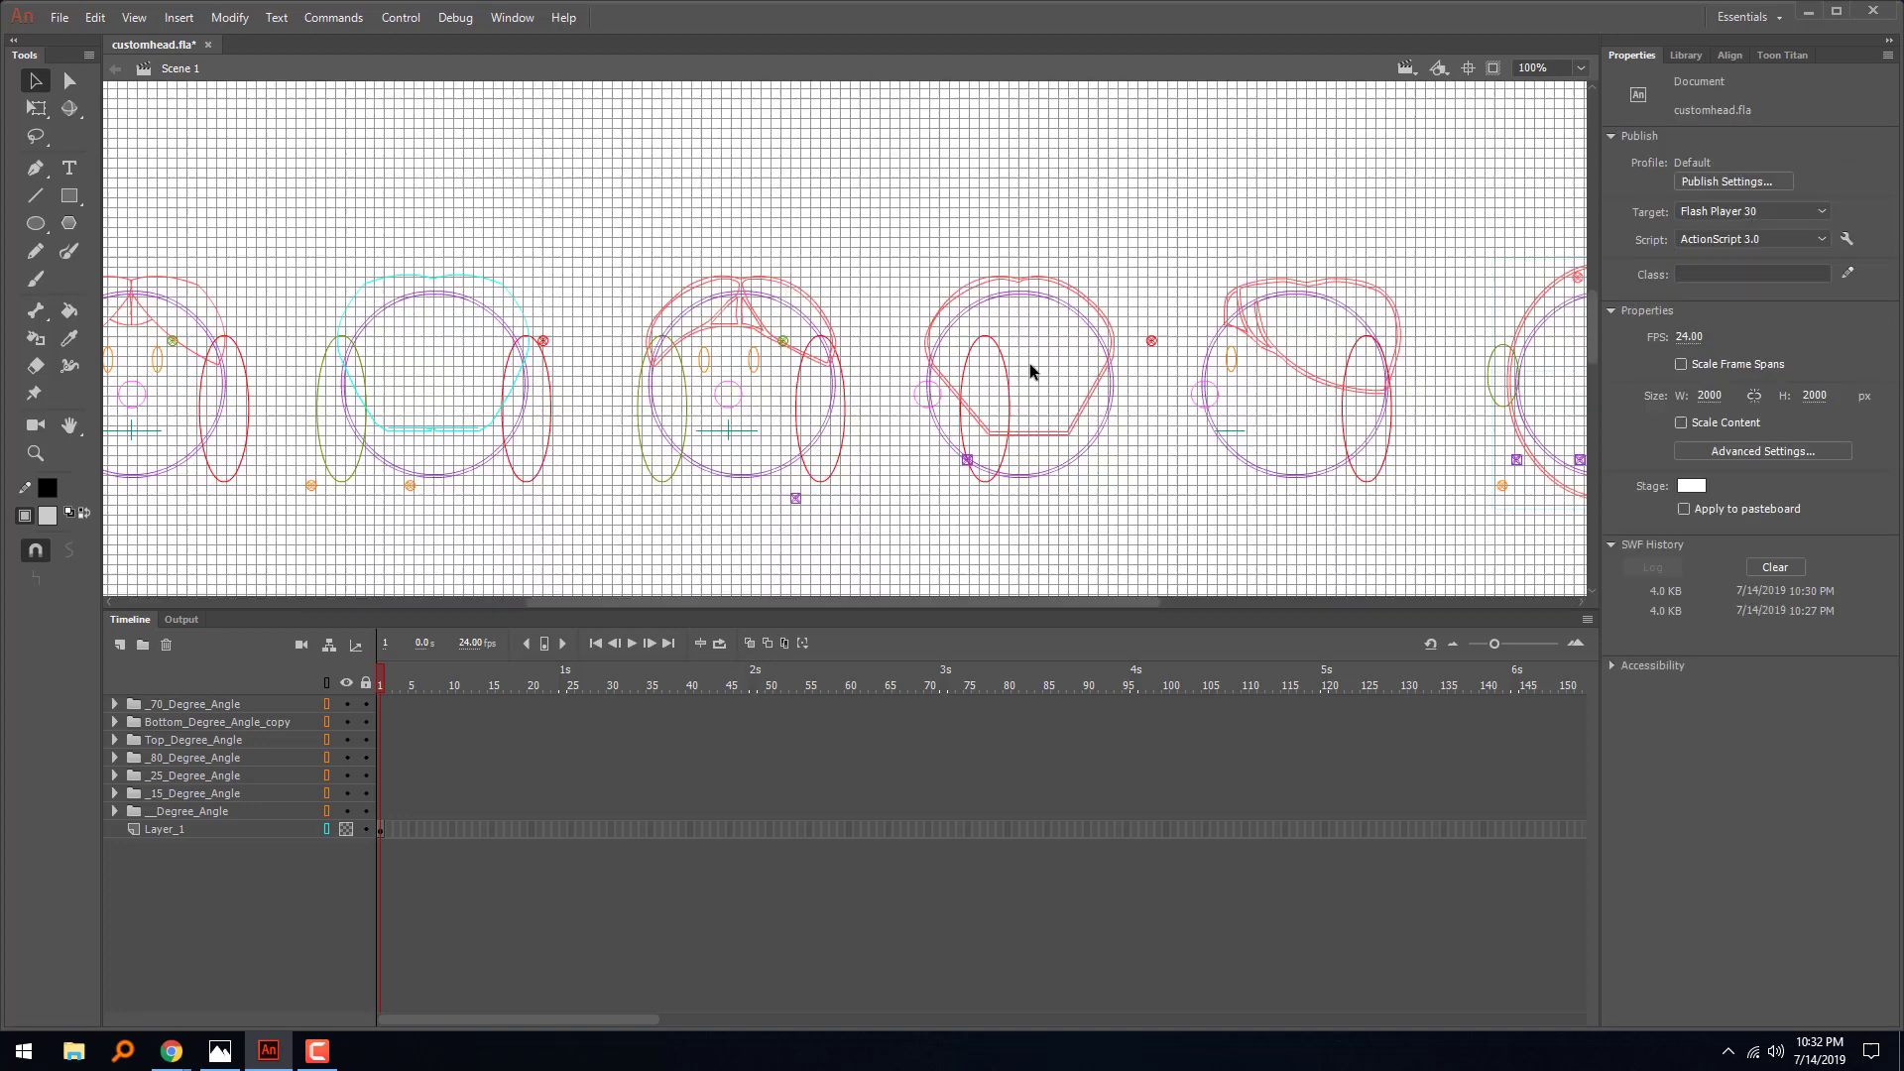
drag(433, 331, 808, 434)
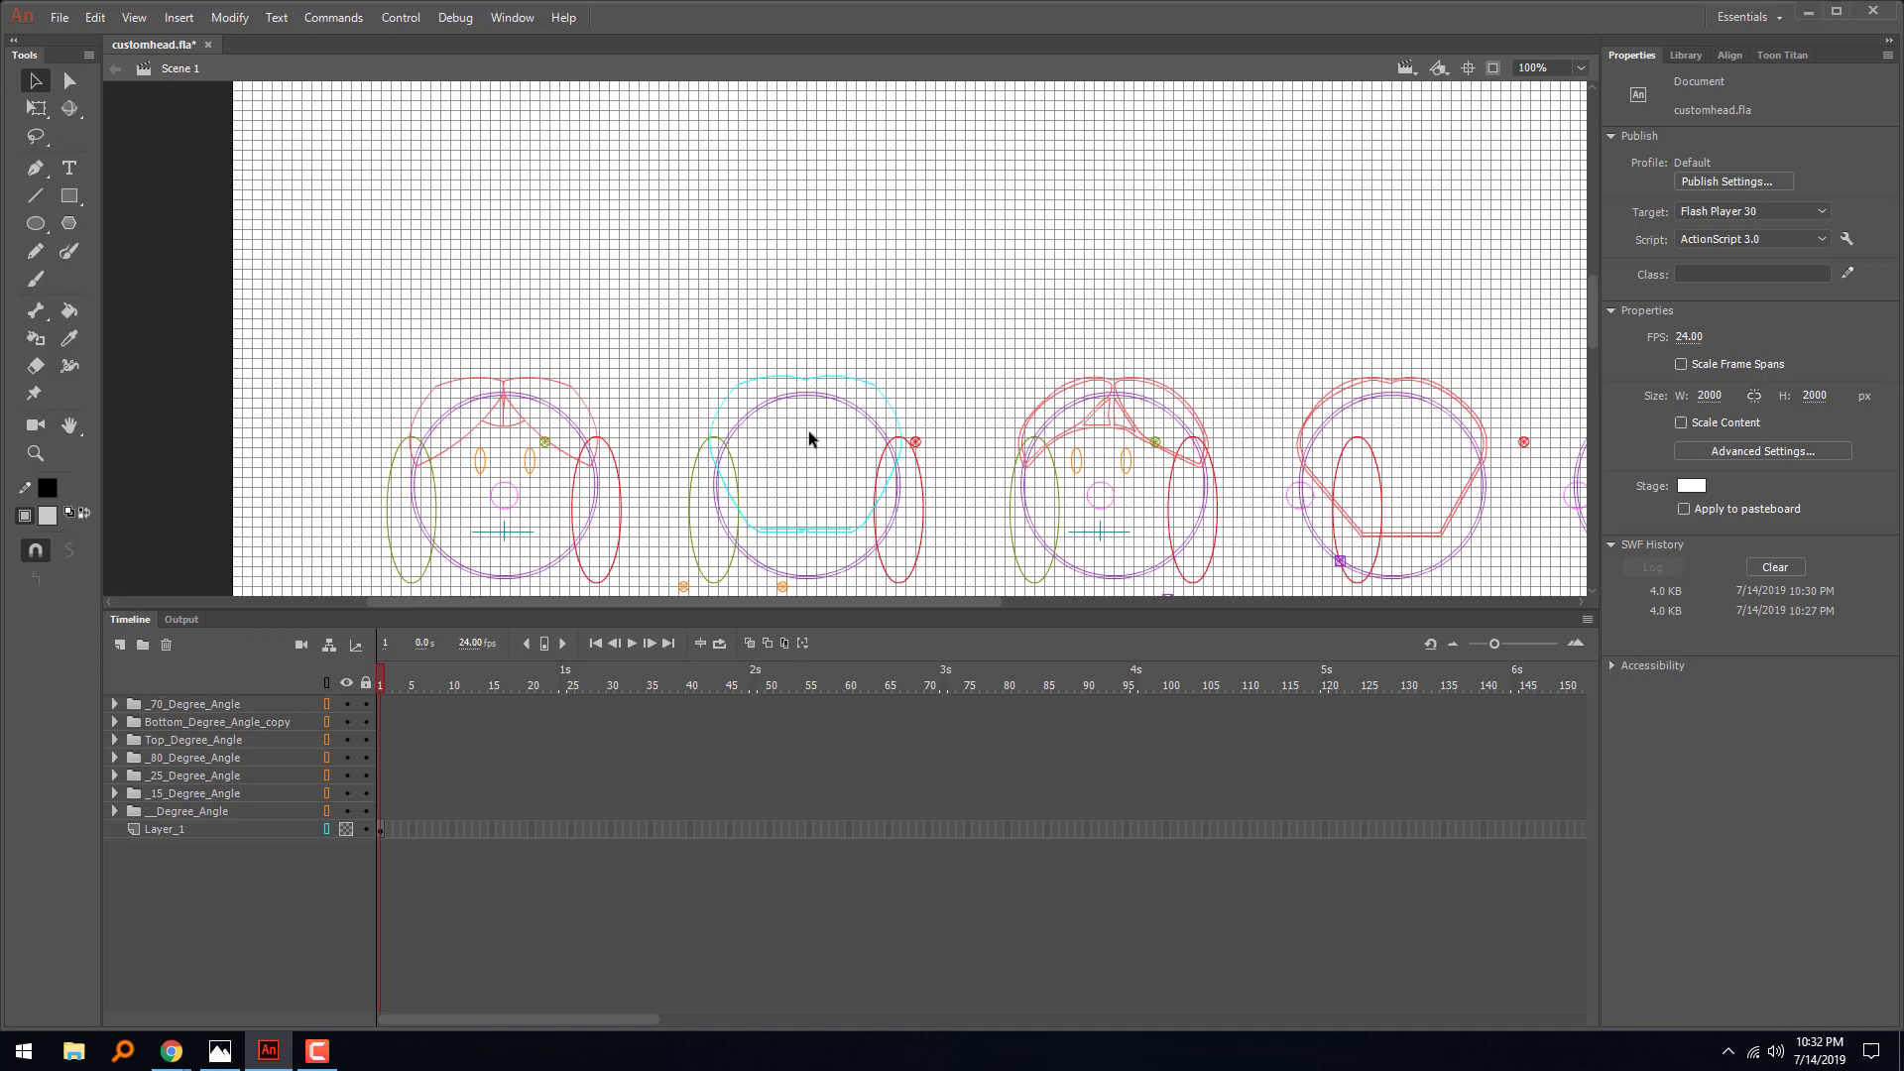
click(544, 443)
key(Delete)
drag(587, 420, 375, 205)
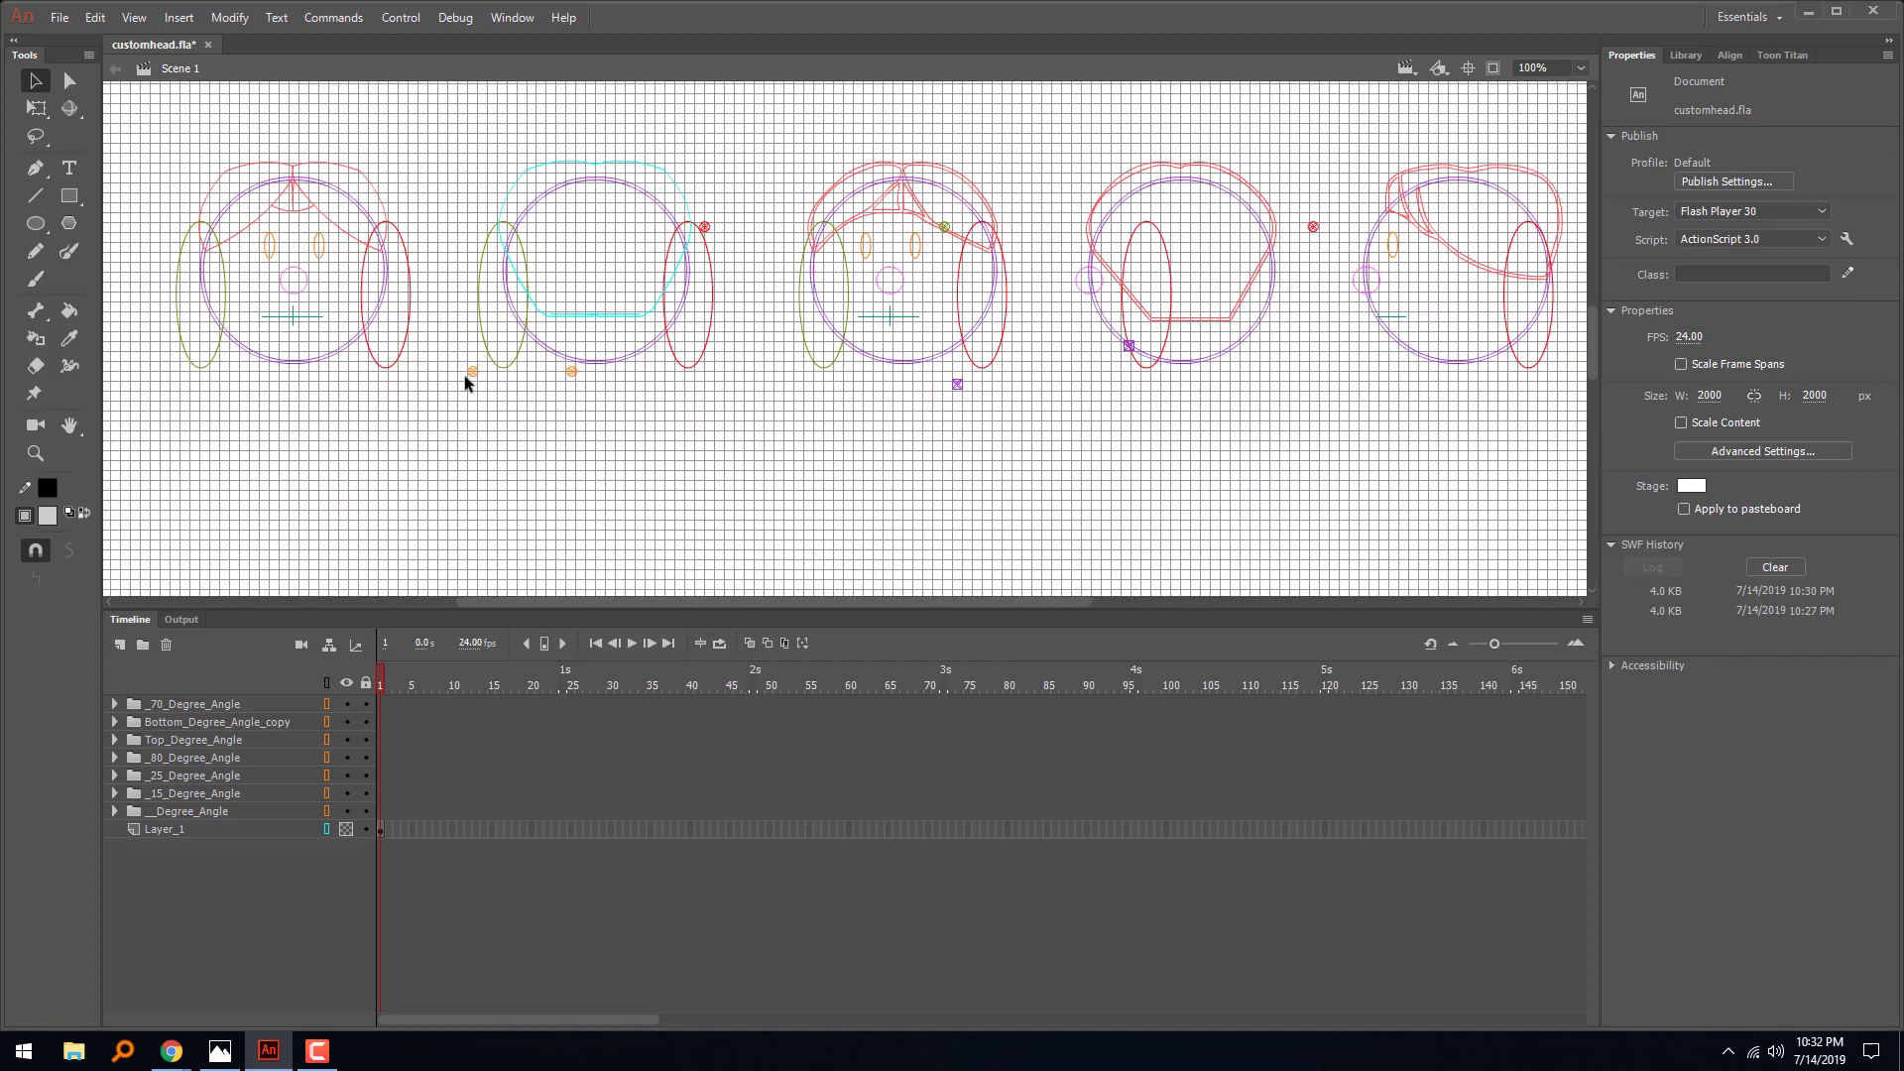
click(473, 373)
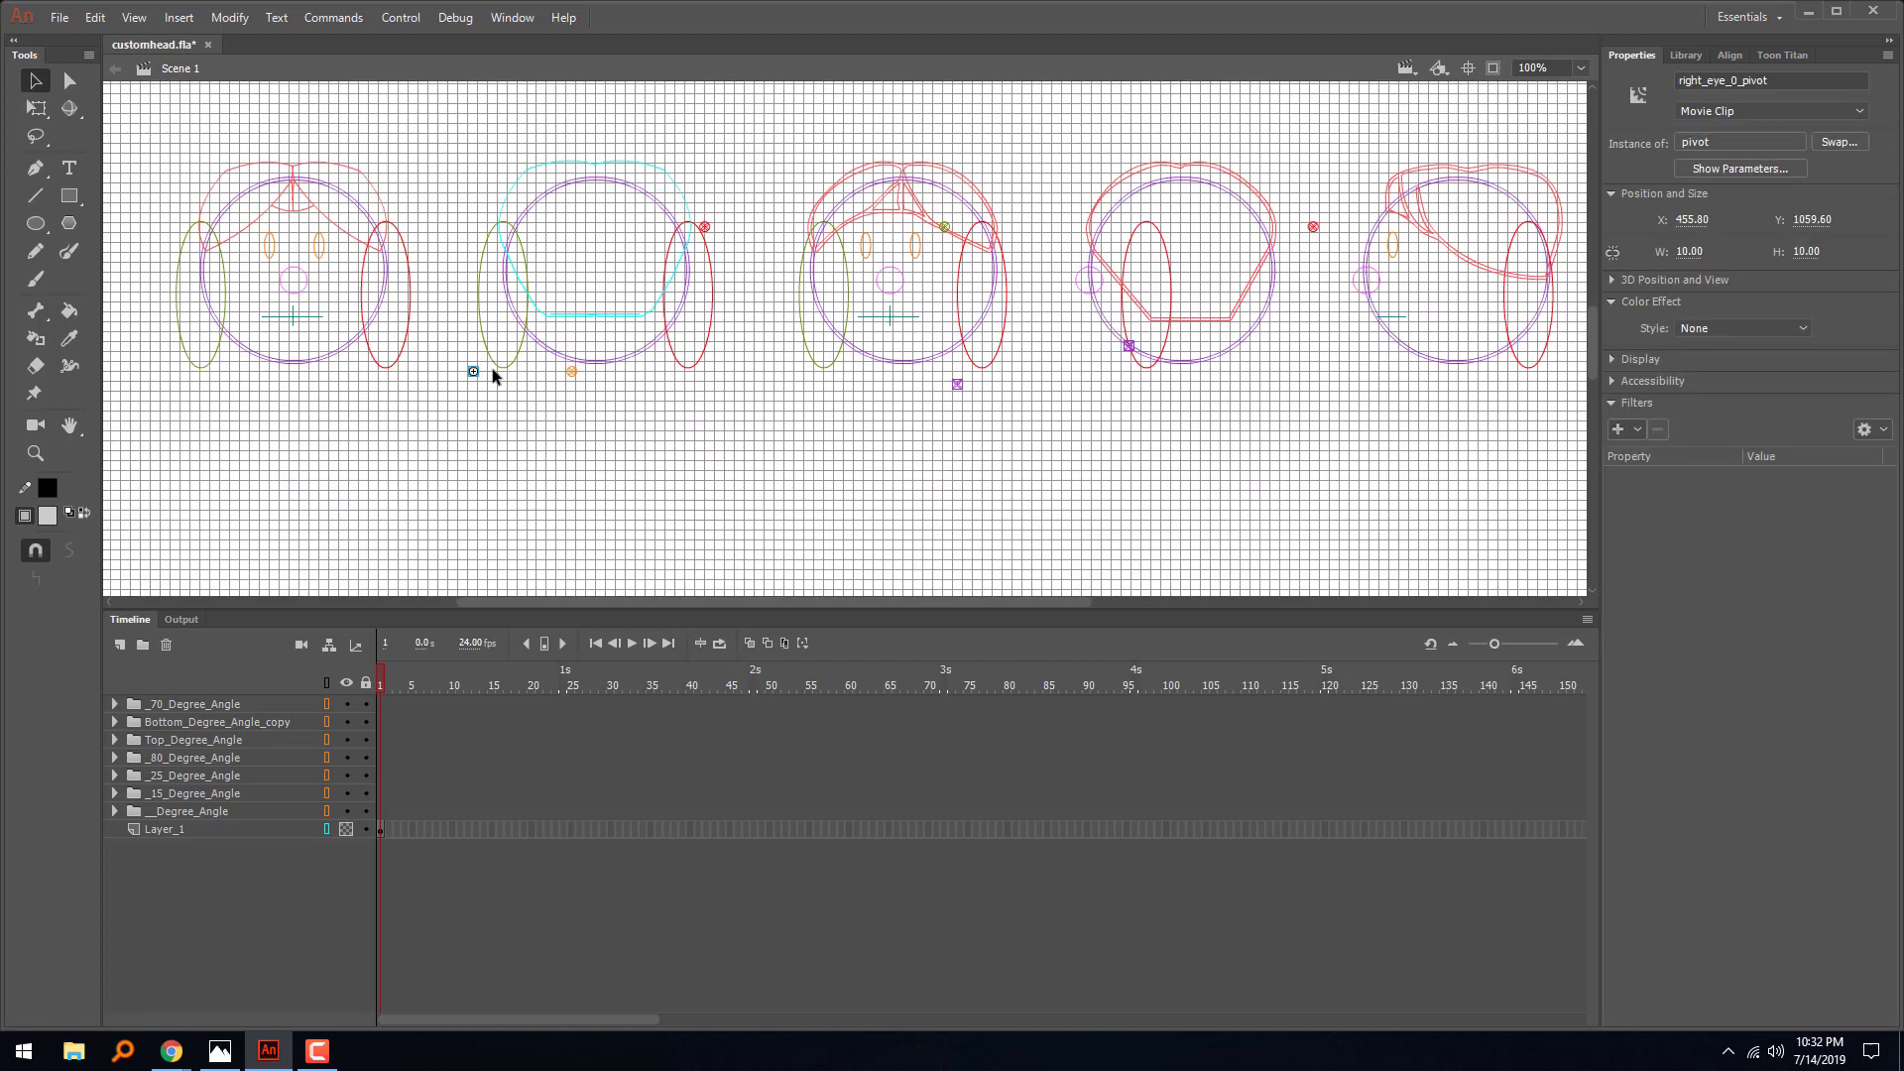
key(Delete)
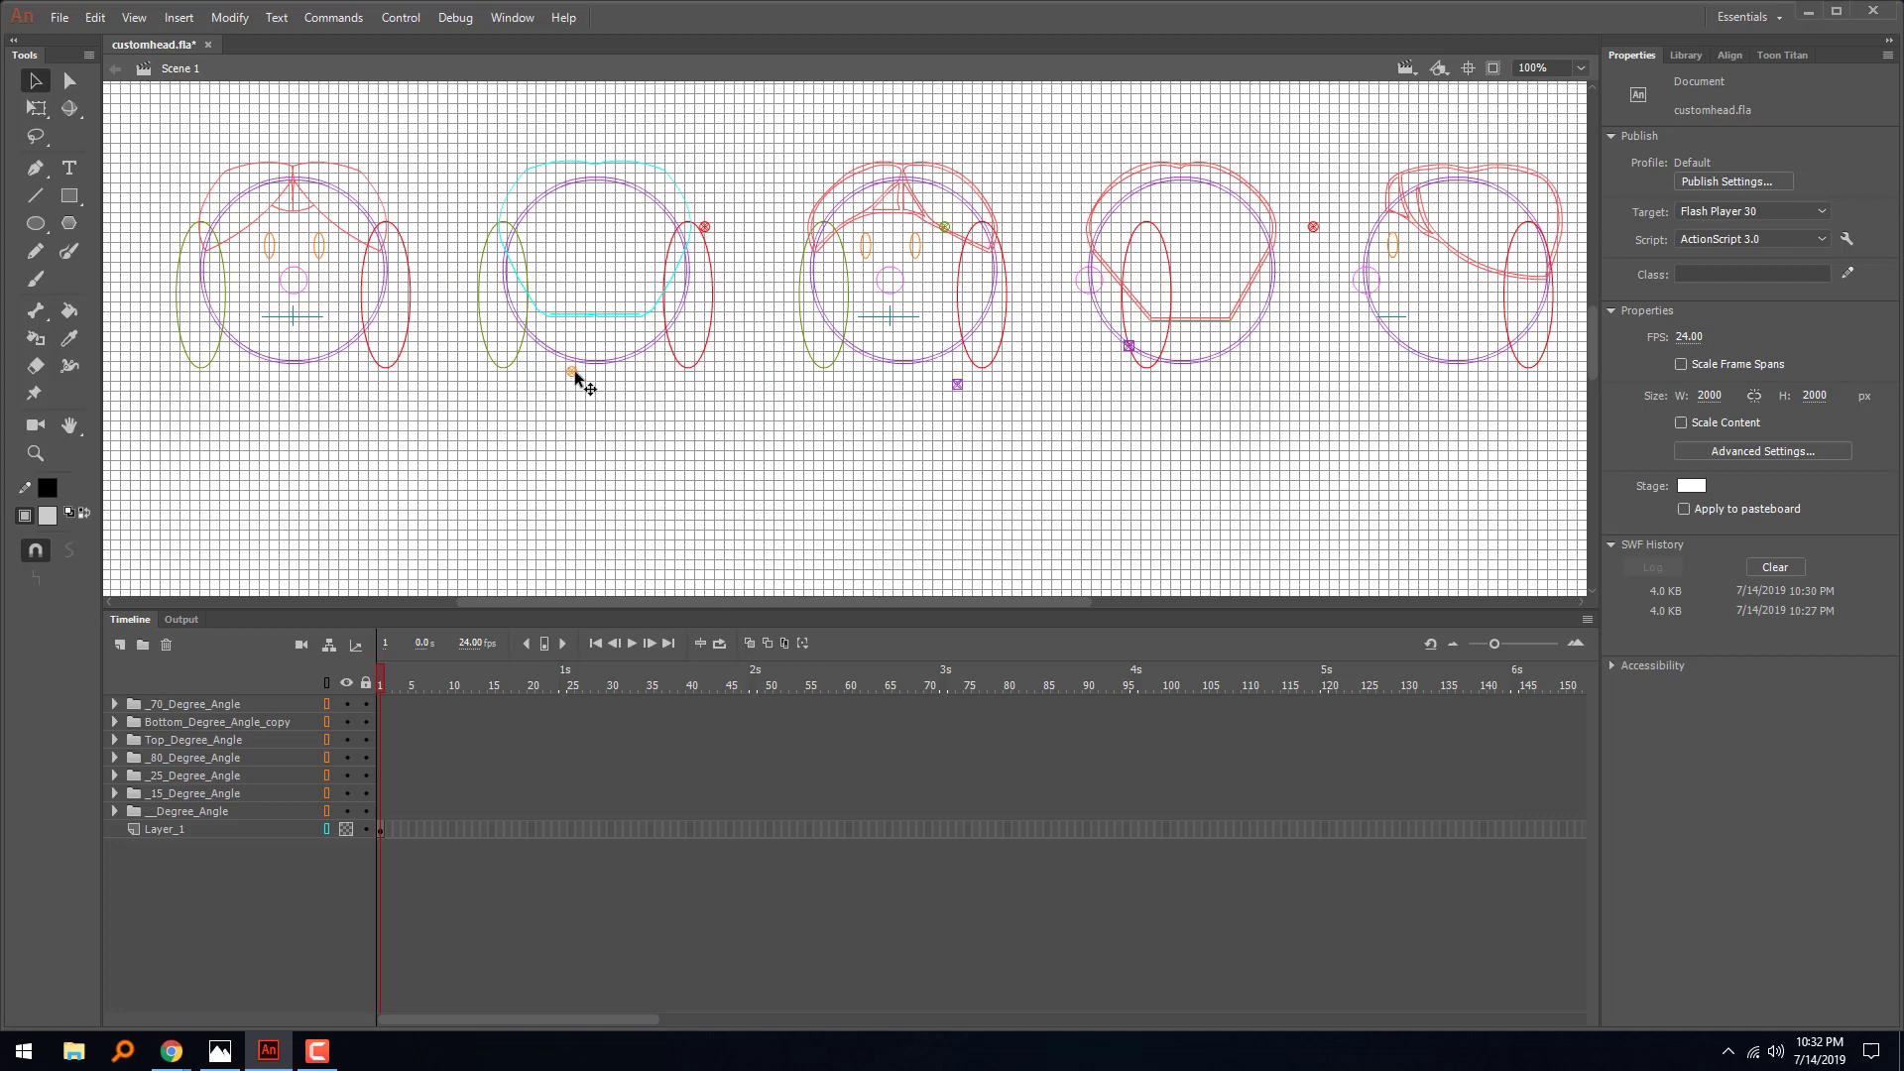
click(573, 373)
key(Delete)
click(706, 229)
key(Delete)
- Delete the marker clips on and below the third head and those on and beside the fourth head
click(946, 229)
key(Delete)
click(958, 385)
key(Delete)
click(1131, 349)
key(Delete)
click(1315, 229)
key(Delete)
- Delete the marker clips around the lower left of the sixth head, including head_nud_225_pivot
drag(823, 242, 687, 315)
click(1037, 341)
key(Delete)
click(1048, 315)
key(Delete)
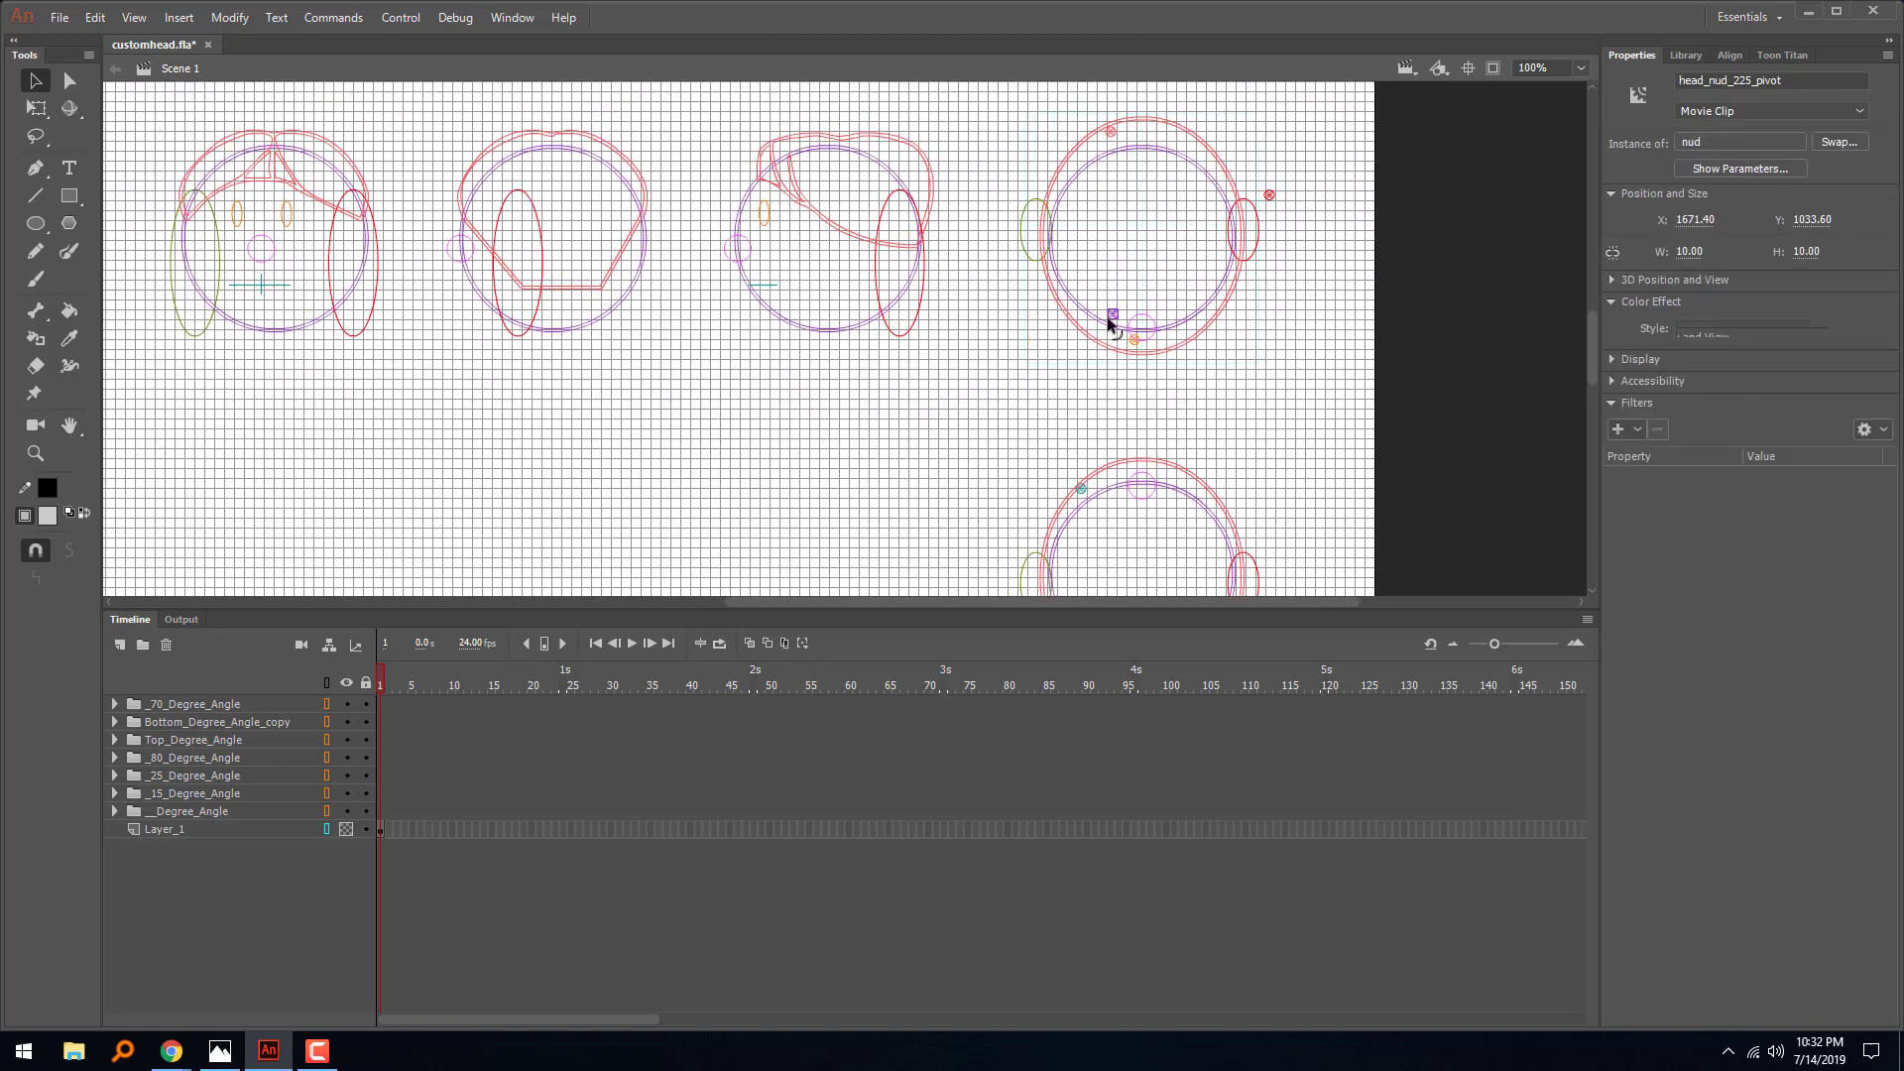
click(1112, 317)
key(Delete)
click(1132, 338)
key(Delete)
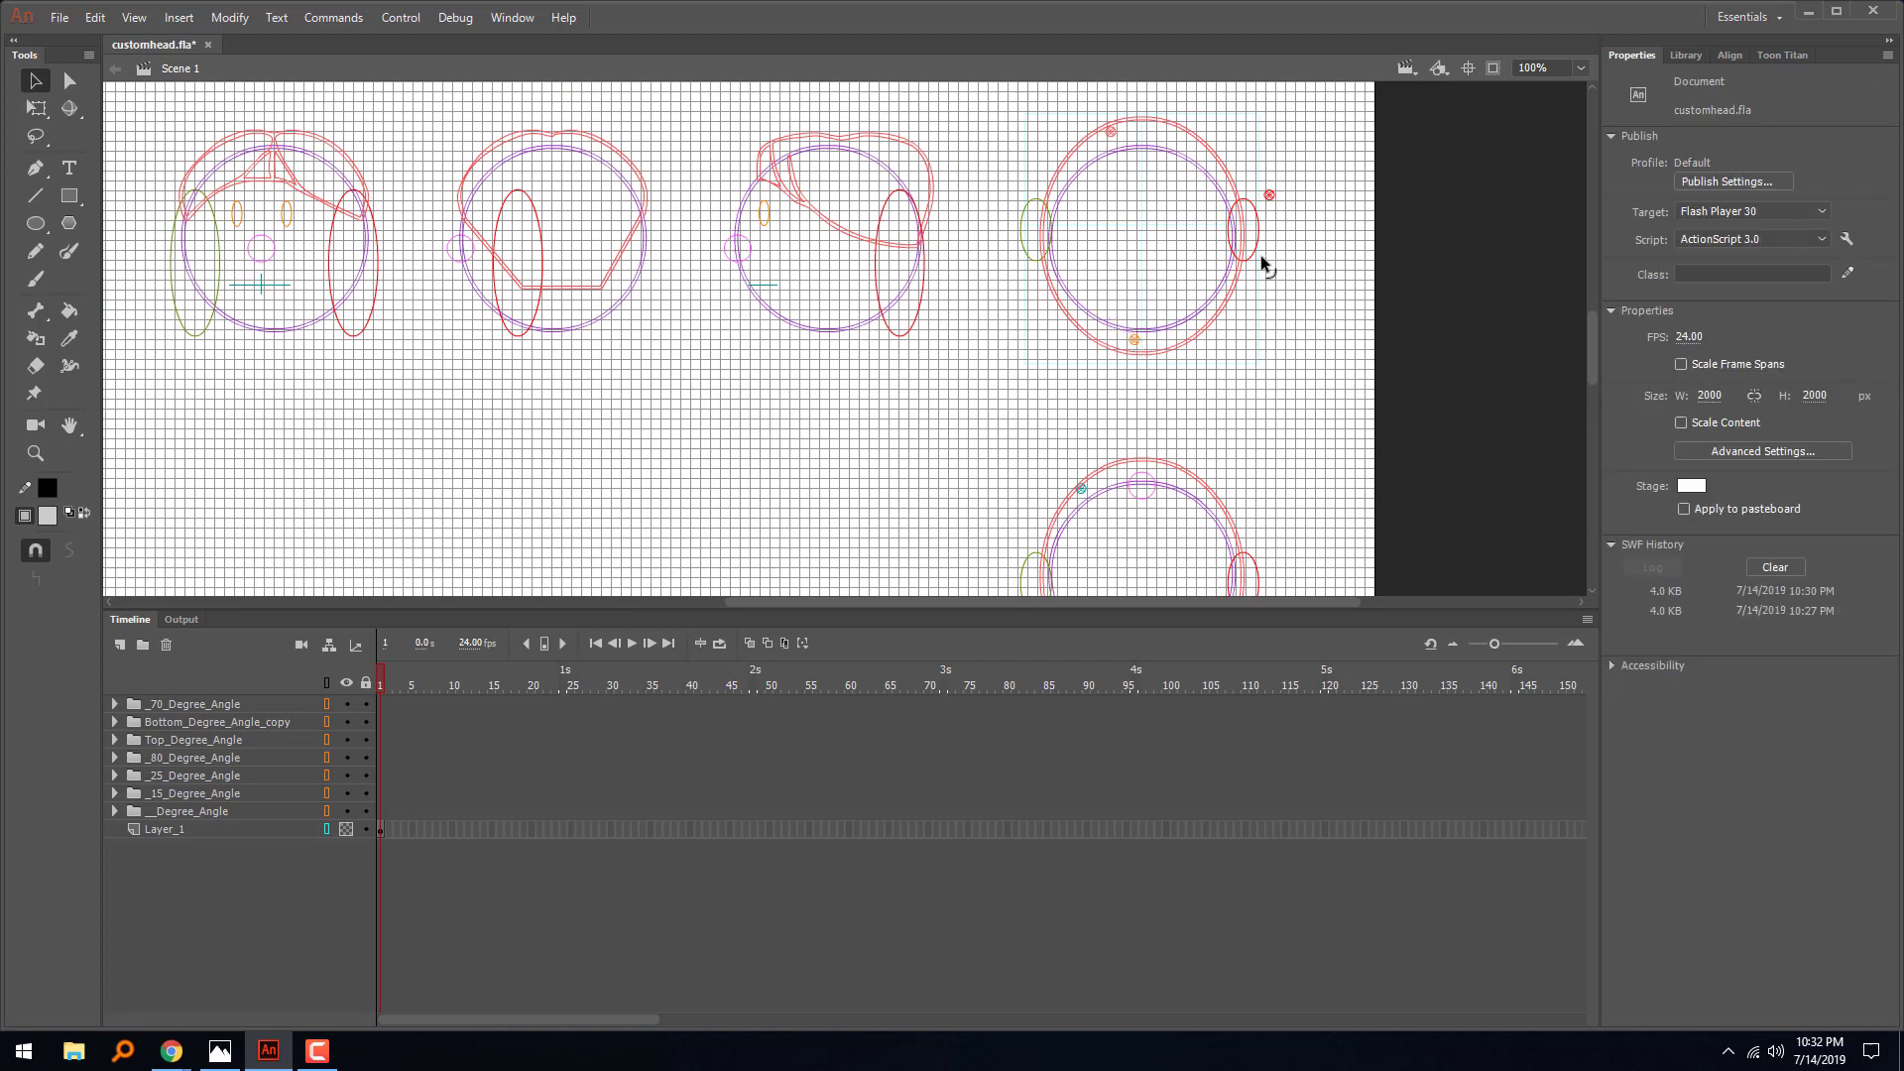
key(ctrl+z)
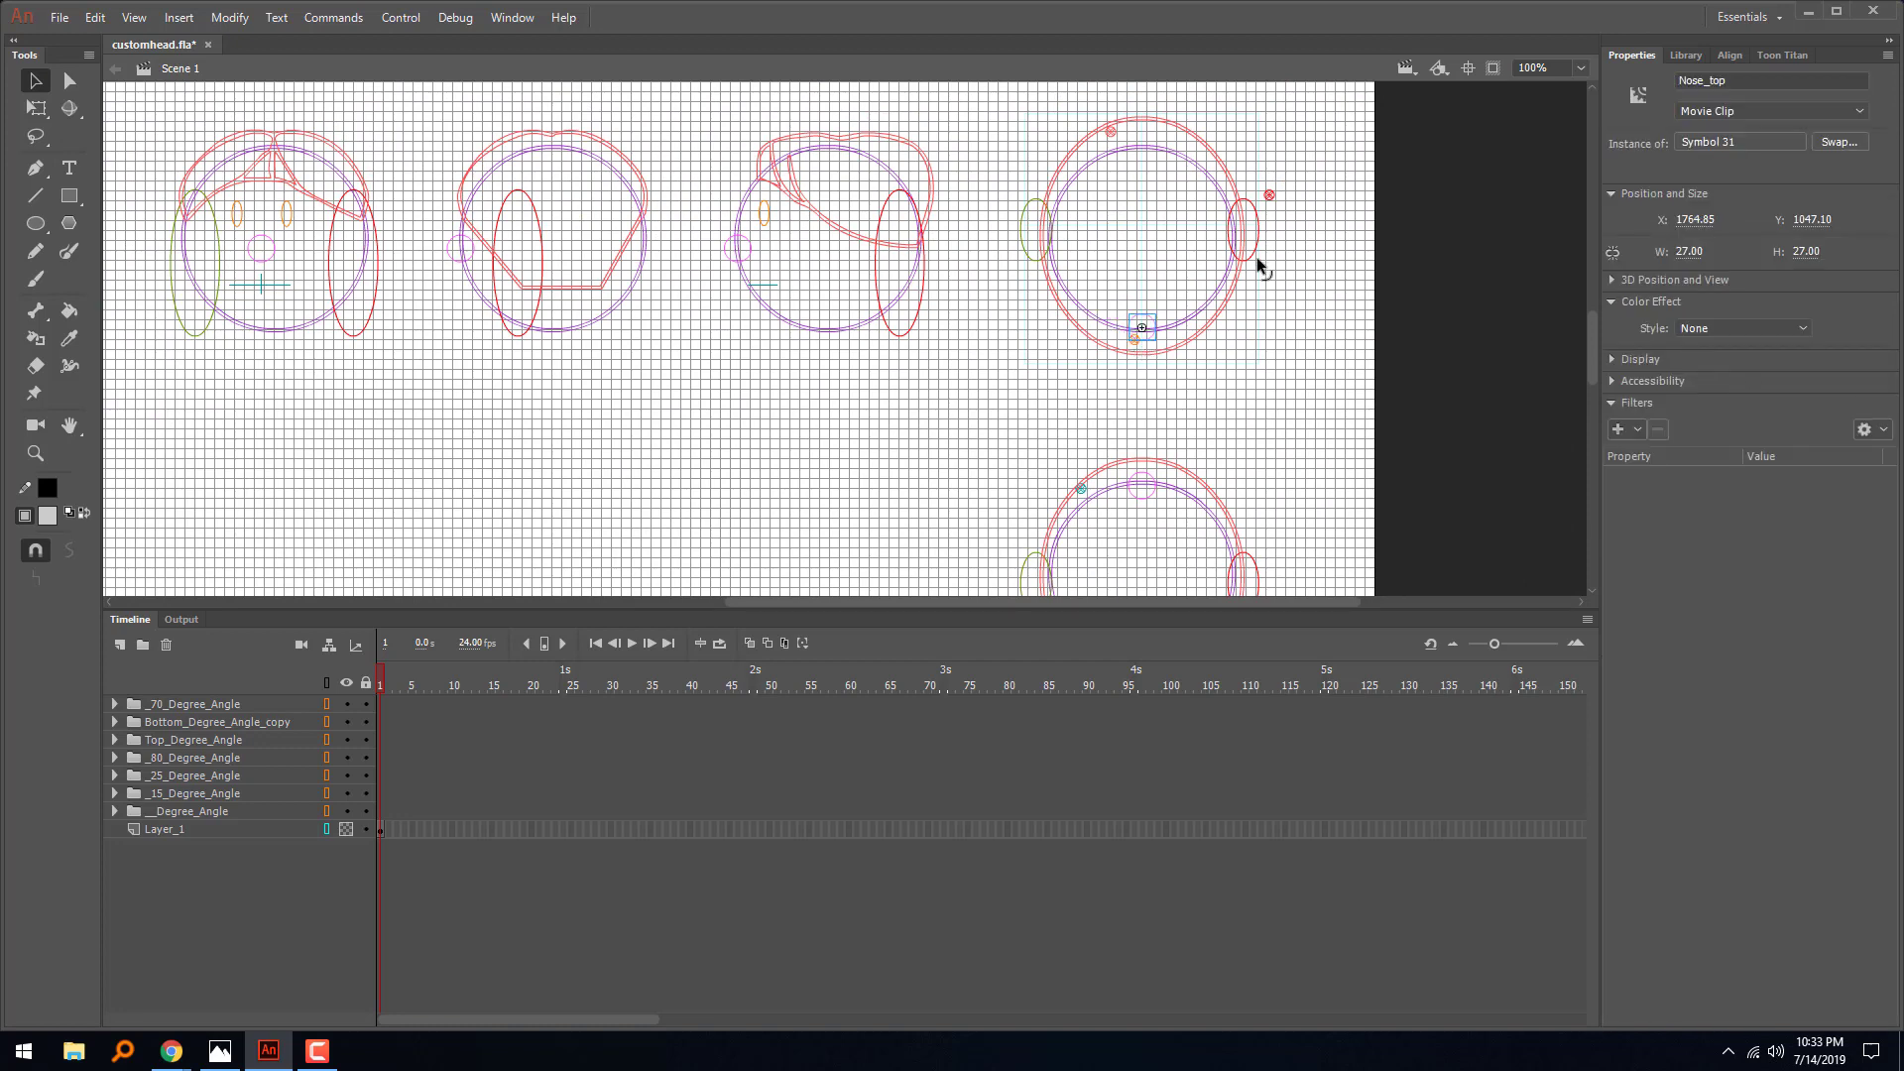
- Delete the sixth head's remaining marker clips below its nose, beside its ear and at the top of its hair
click(1136, 342)
click(1335, 244)
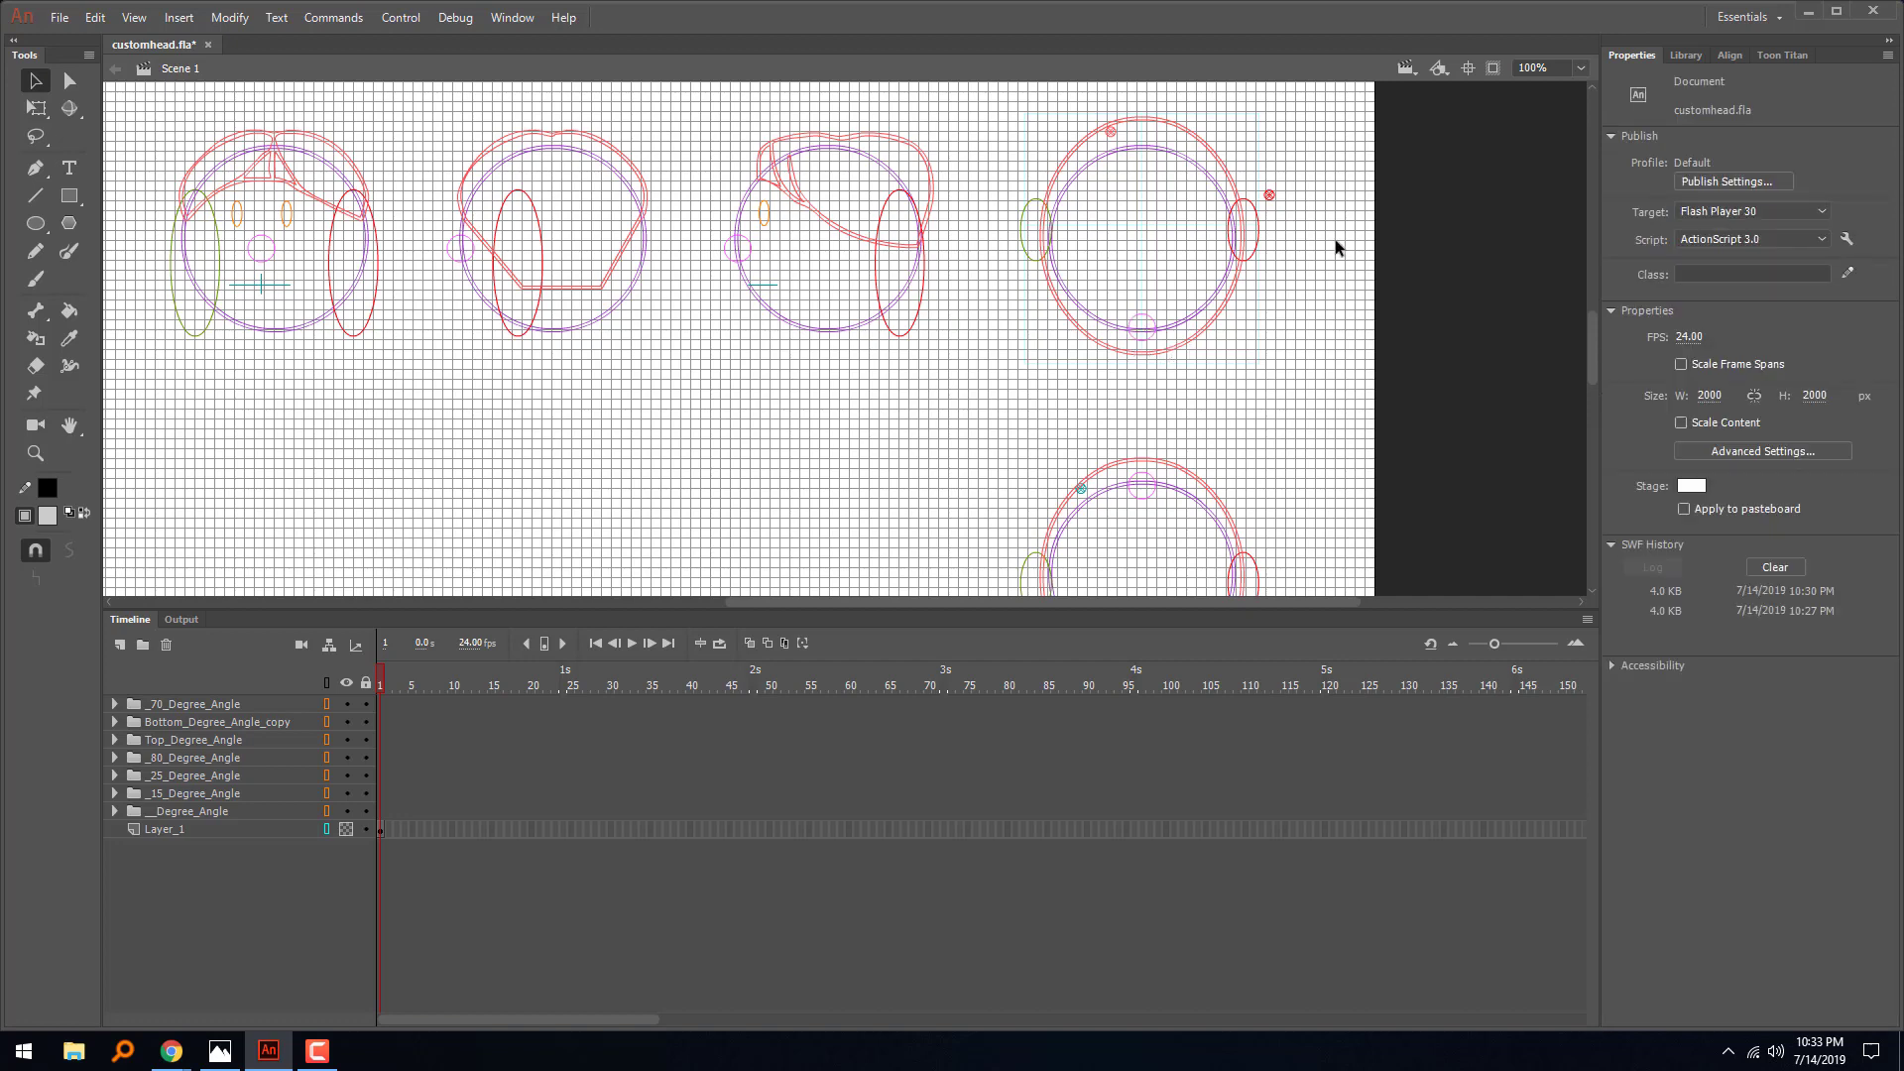
click(1270, 195)
key(Delete)
click(1113, 134)
key(Delete)
- Delete the marker clip on the upper left edge of the head below the row
drag(1214, 361, 1140, 200)
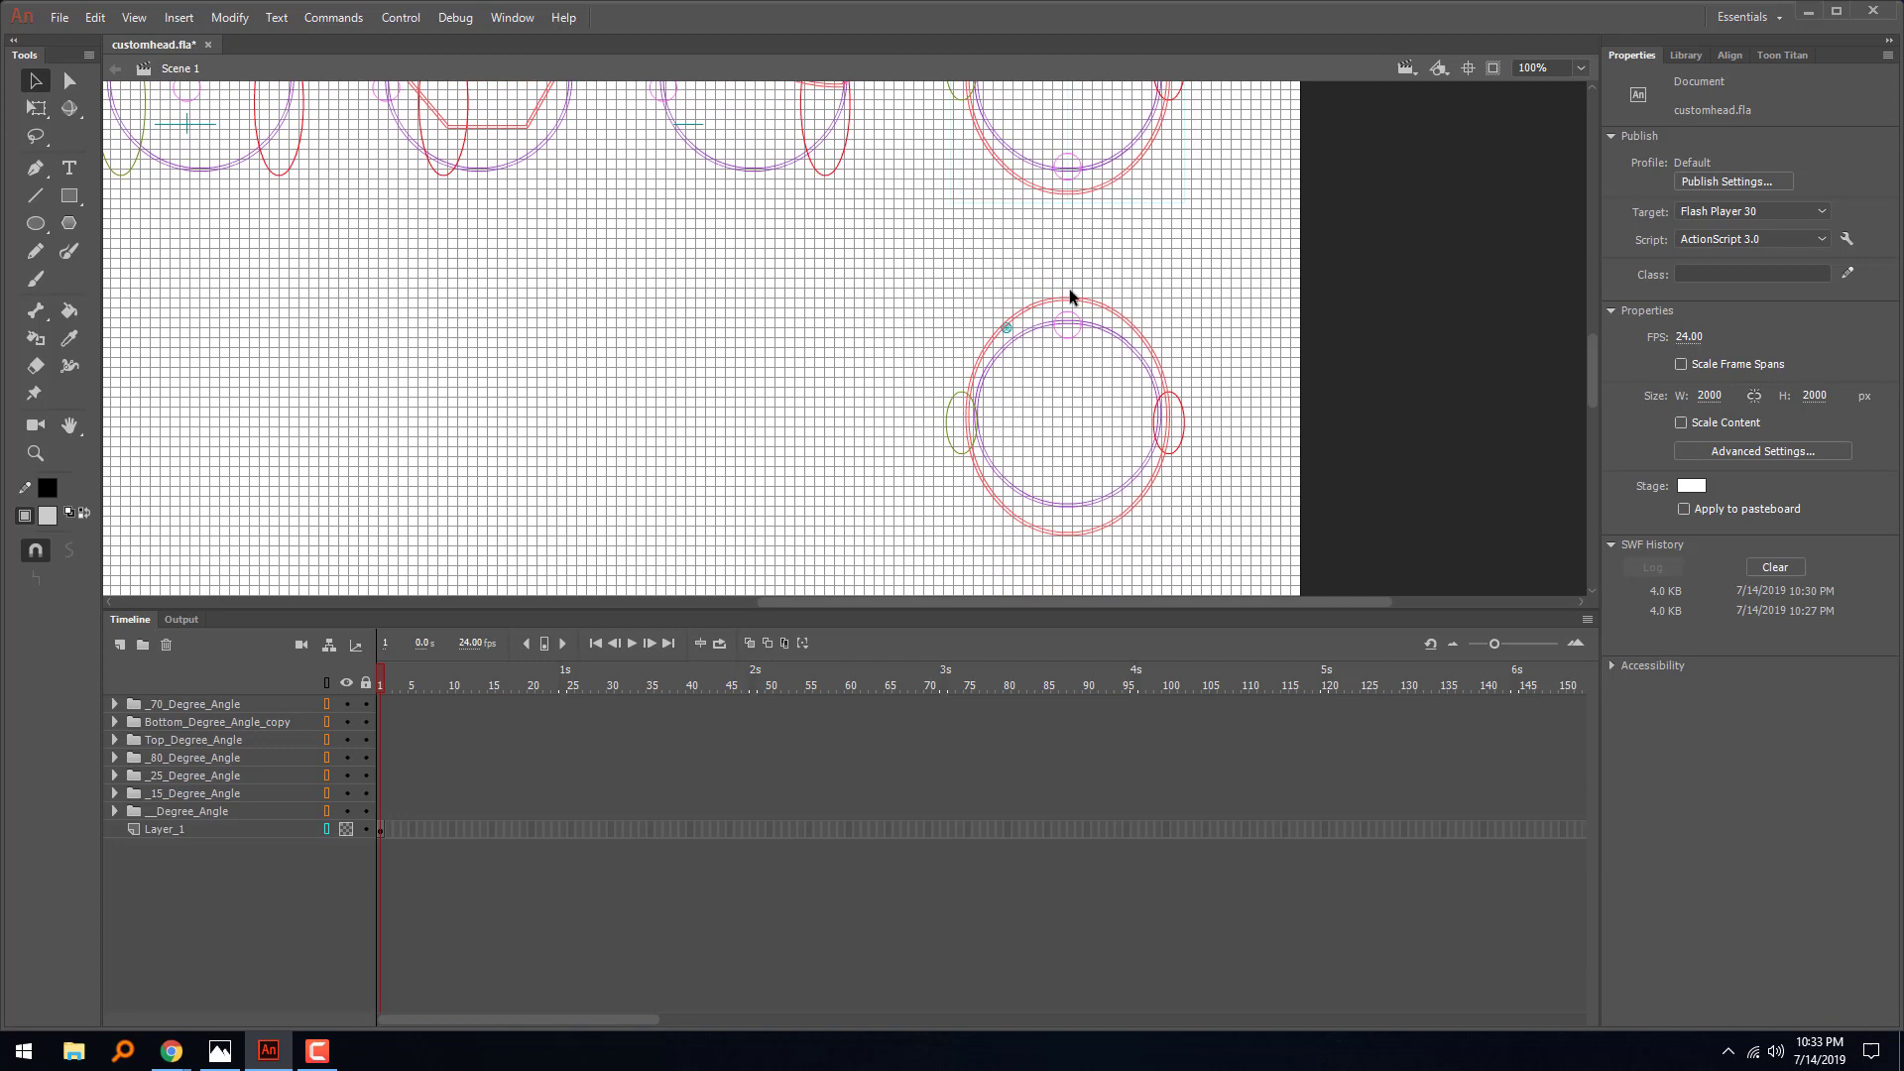
click(1008, 330)
key(Delete)
- Examine the outlines of all the heads and the stage around them for leftover marker clips
drag(869, 304, 1155, 560)
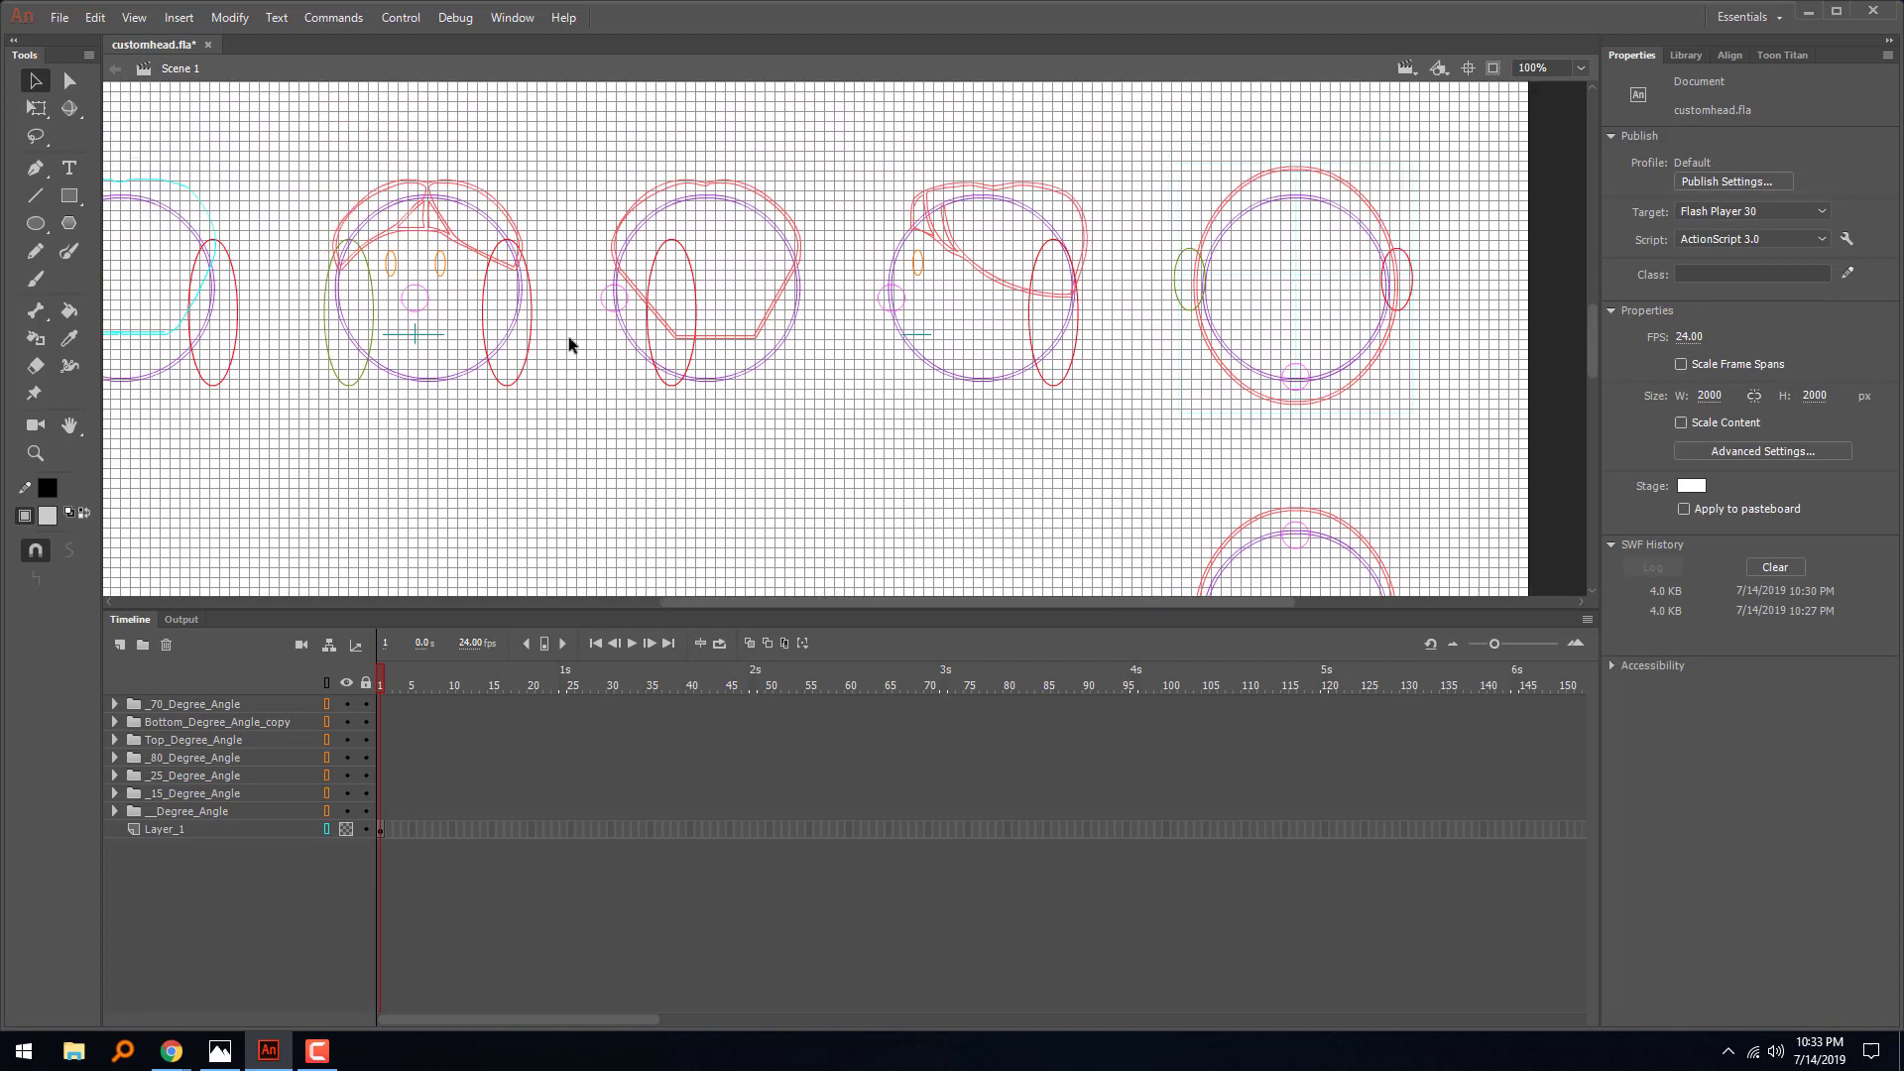
drag(541, 355, 1012, 413)
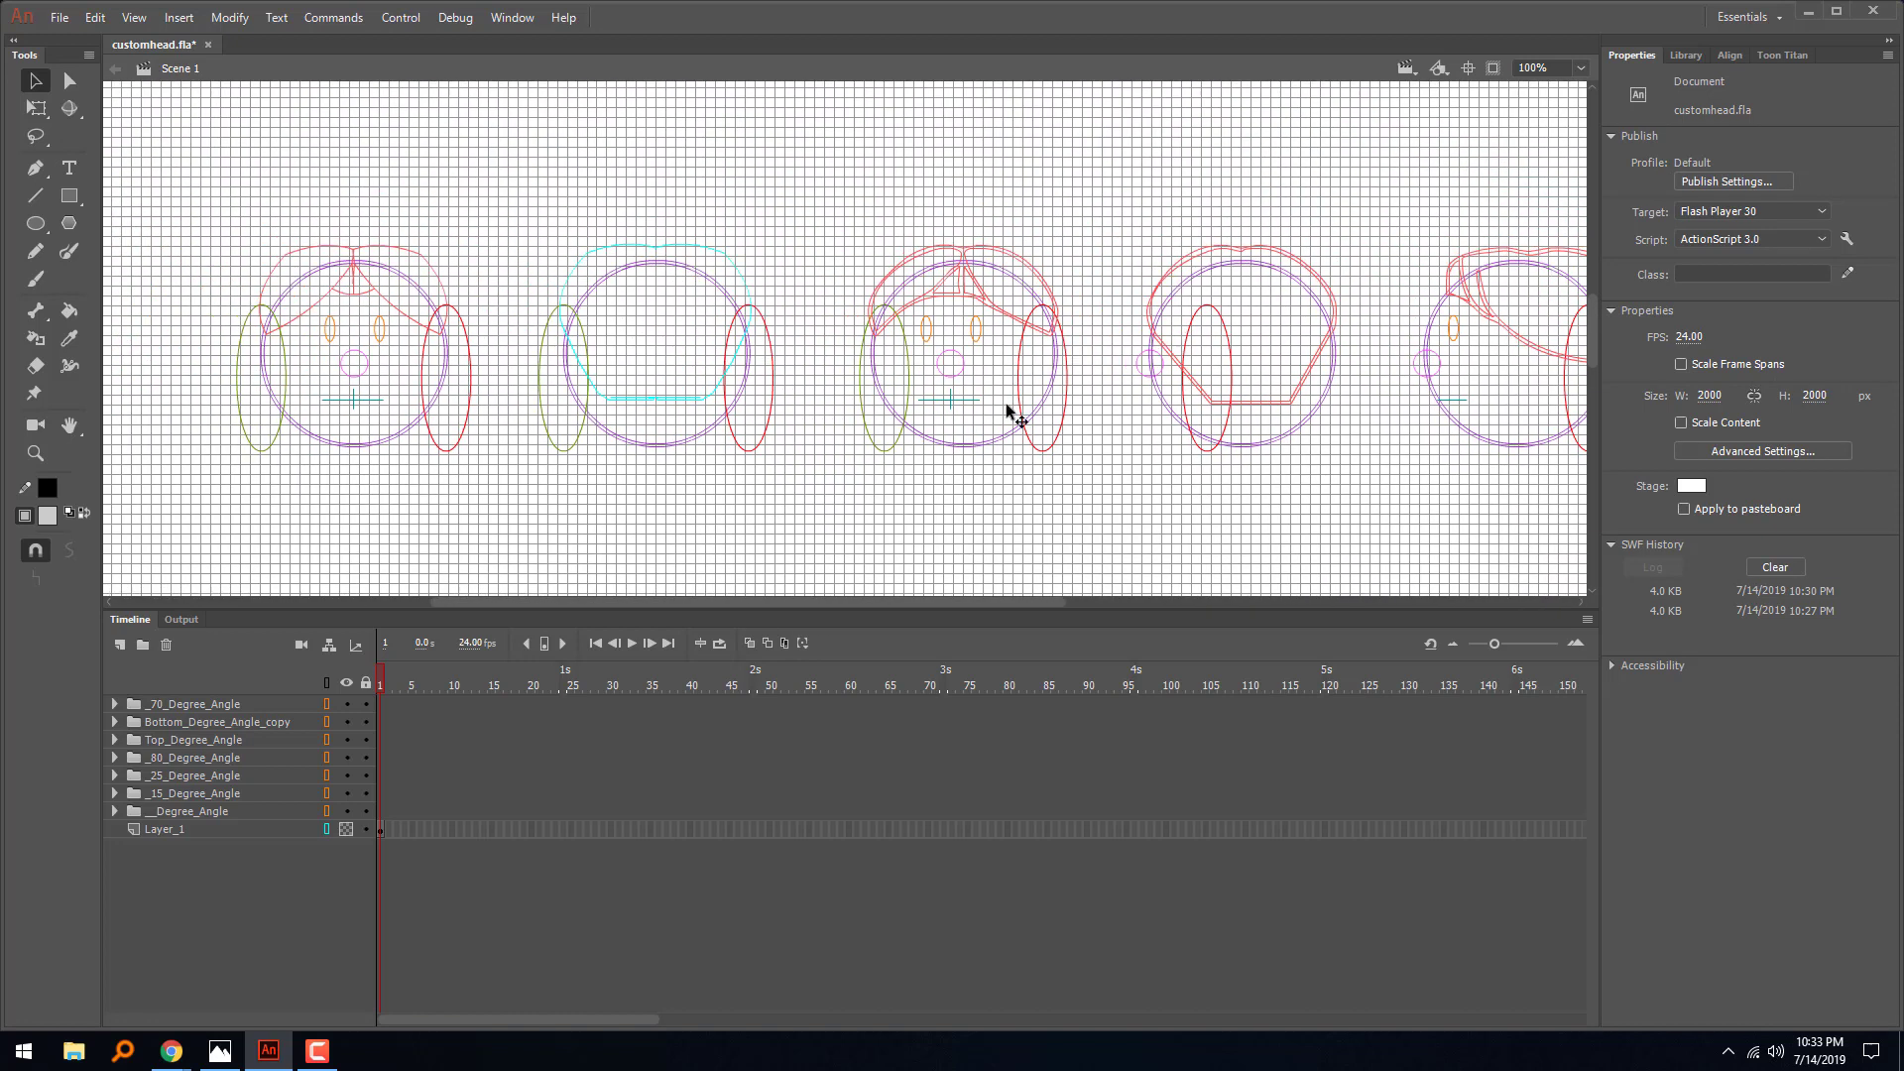
drag(638, 378, 1067, 380)
drag(945, 384, 761, 813)
drag(734, 583, 635, 238)
drag(605, 362, 476, 288)
drag(898, 332, 620, 279)
drag(1097, 333, 683, 546)
drag(1172, 430, 936, 159)
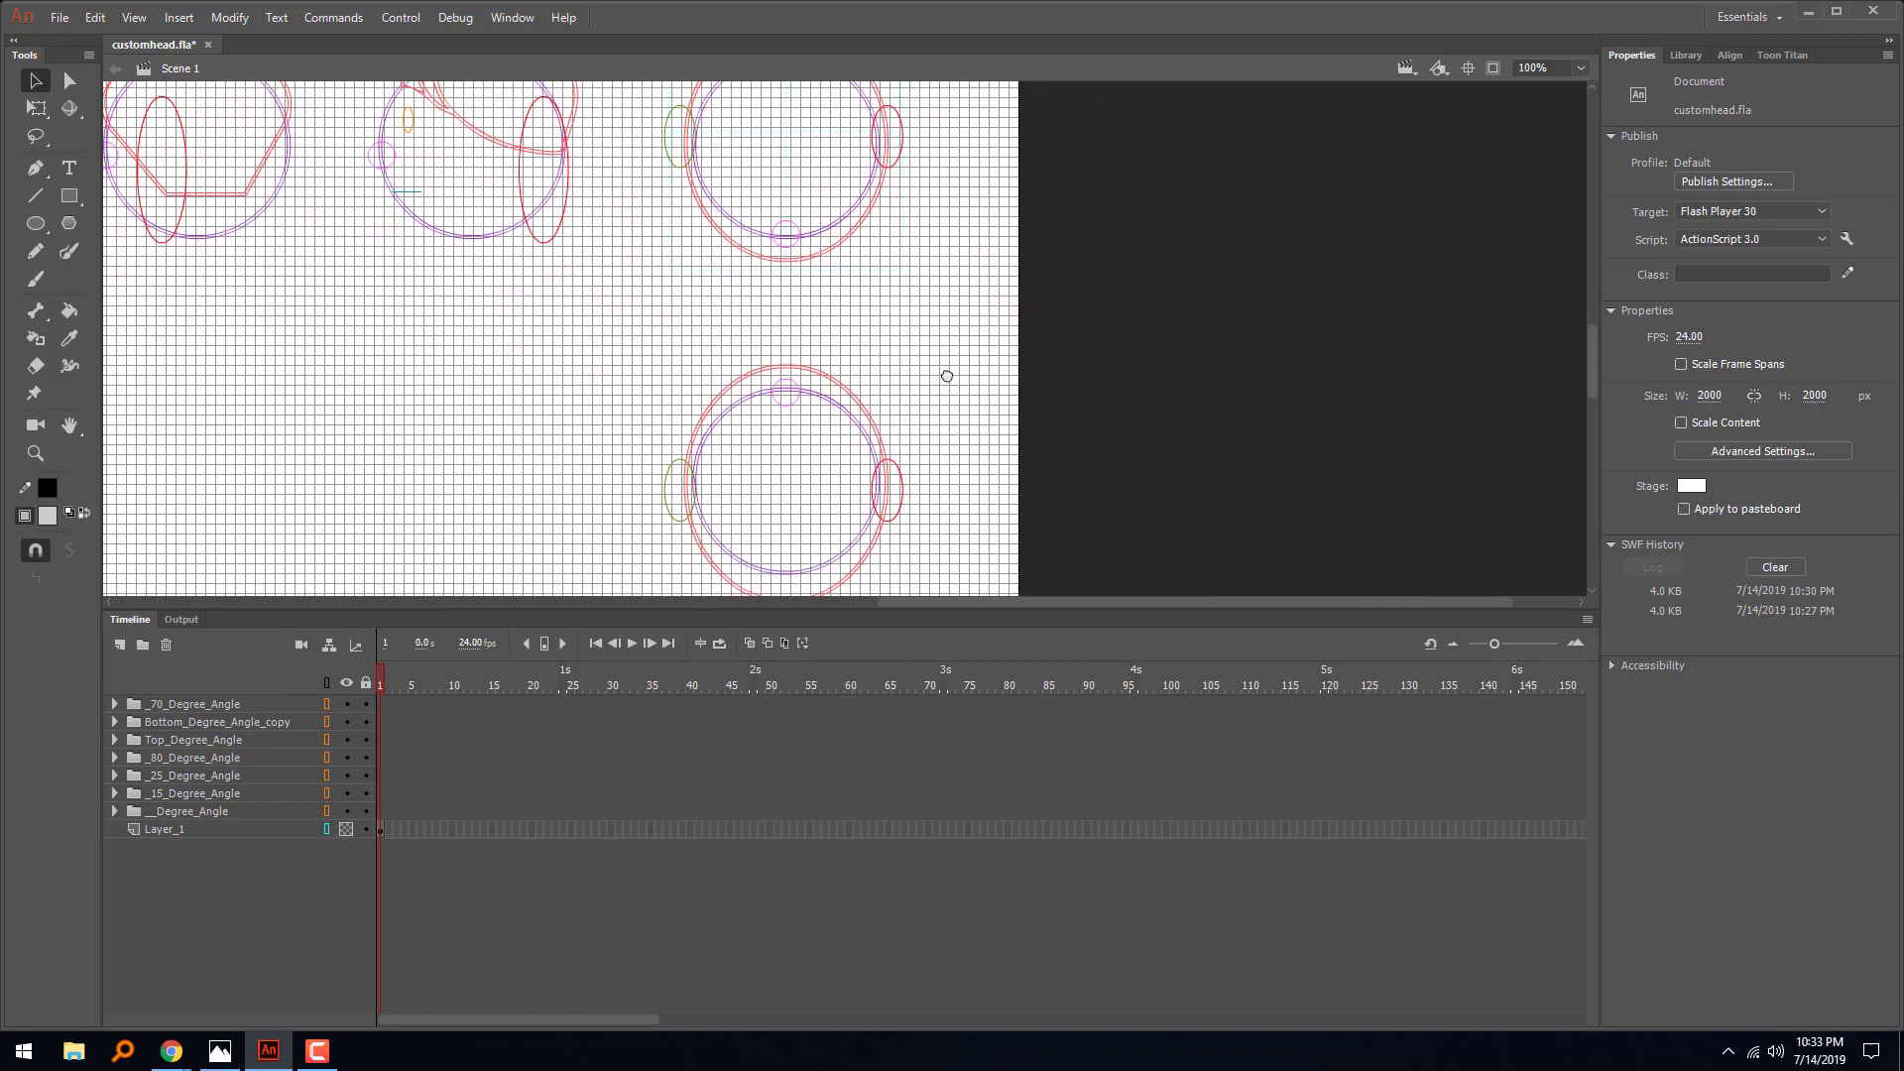
drag(948, 374, 1076, 99)
drag(1014, 360, 1182, 308)
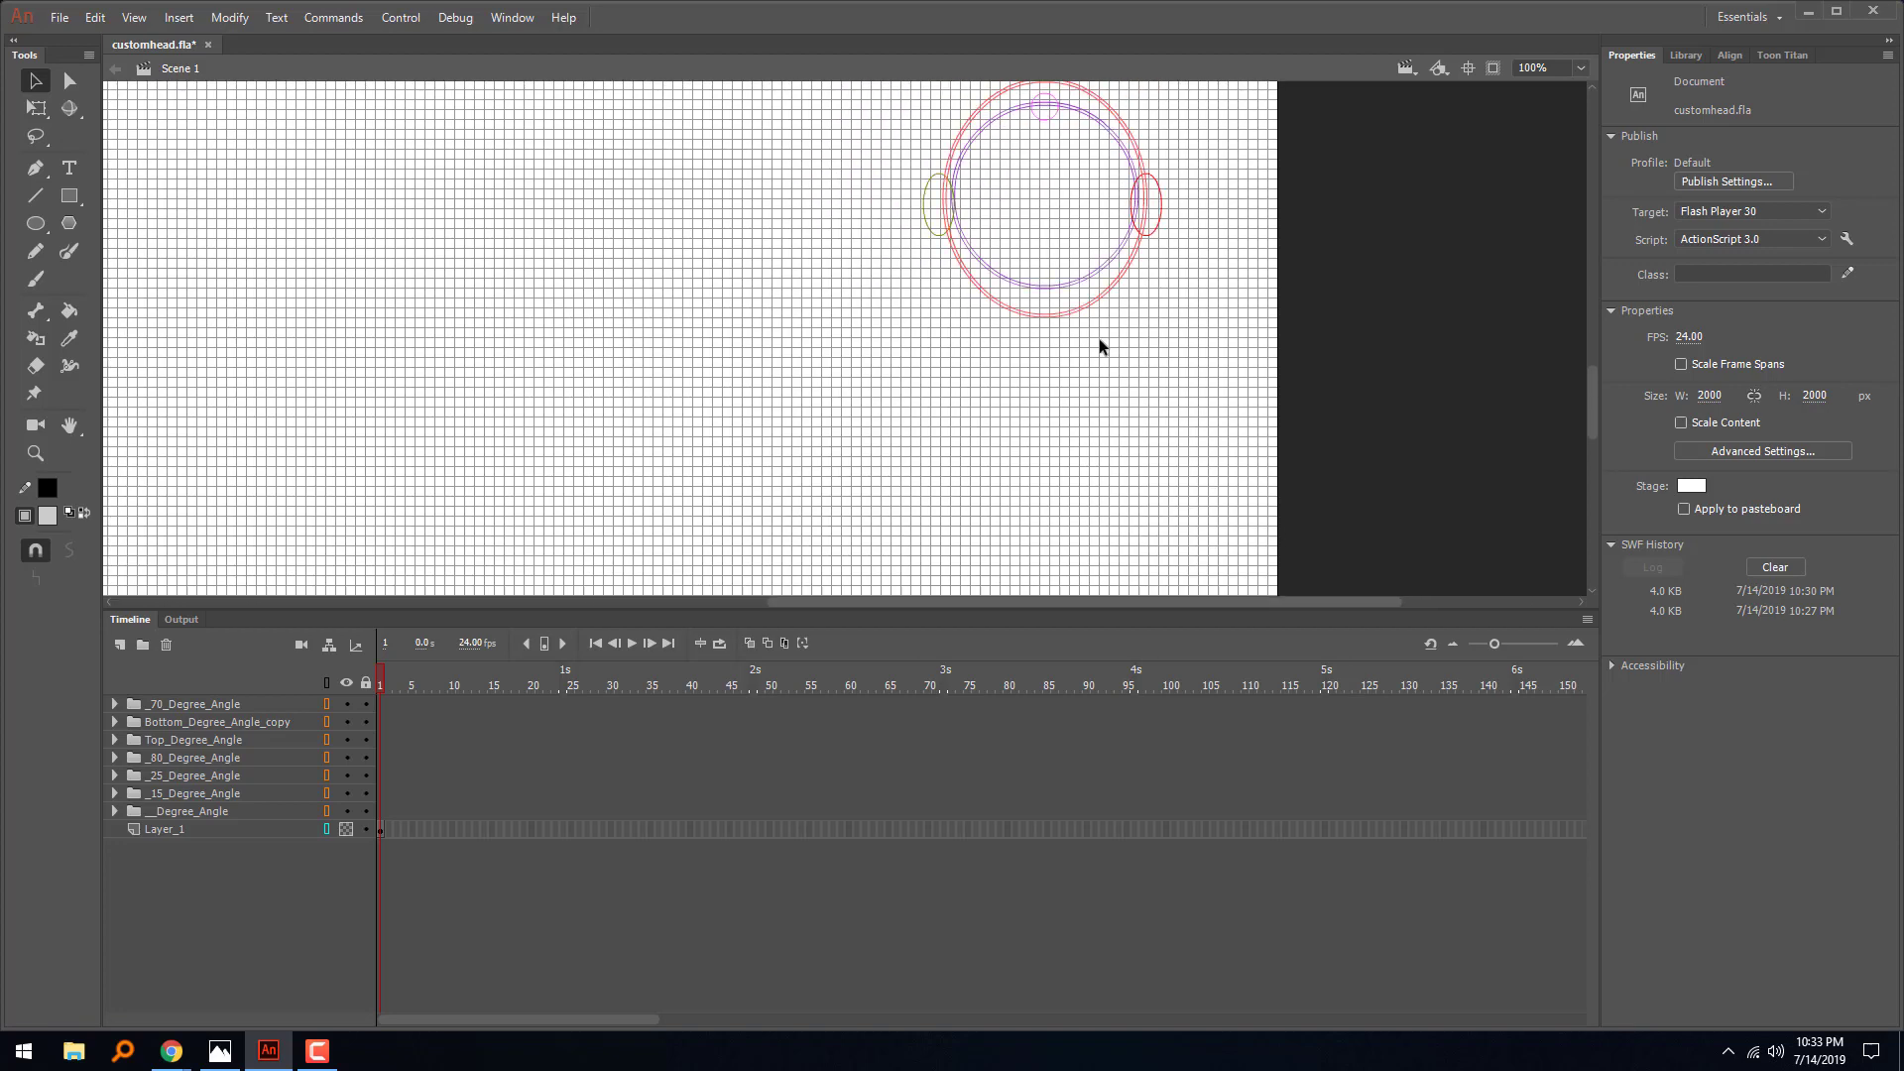
drag(937, 195, 1102, 482)
drag(996, 367, 1044, 477)
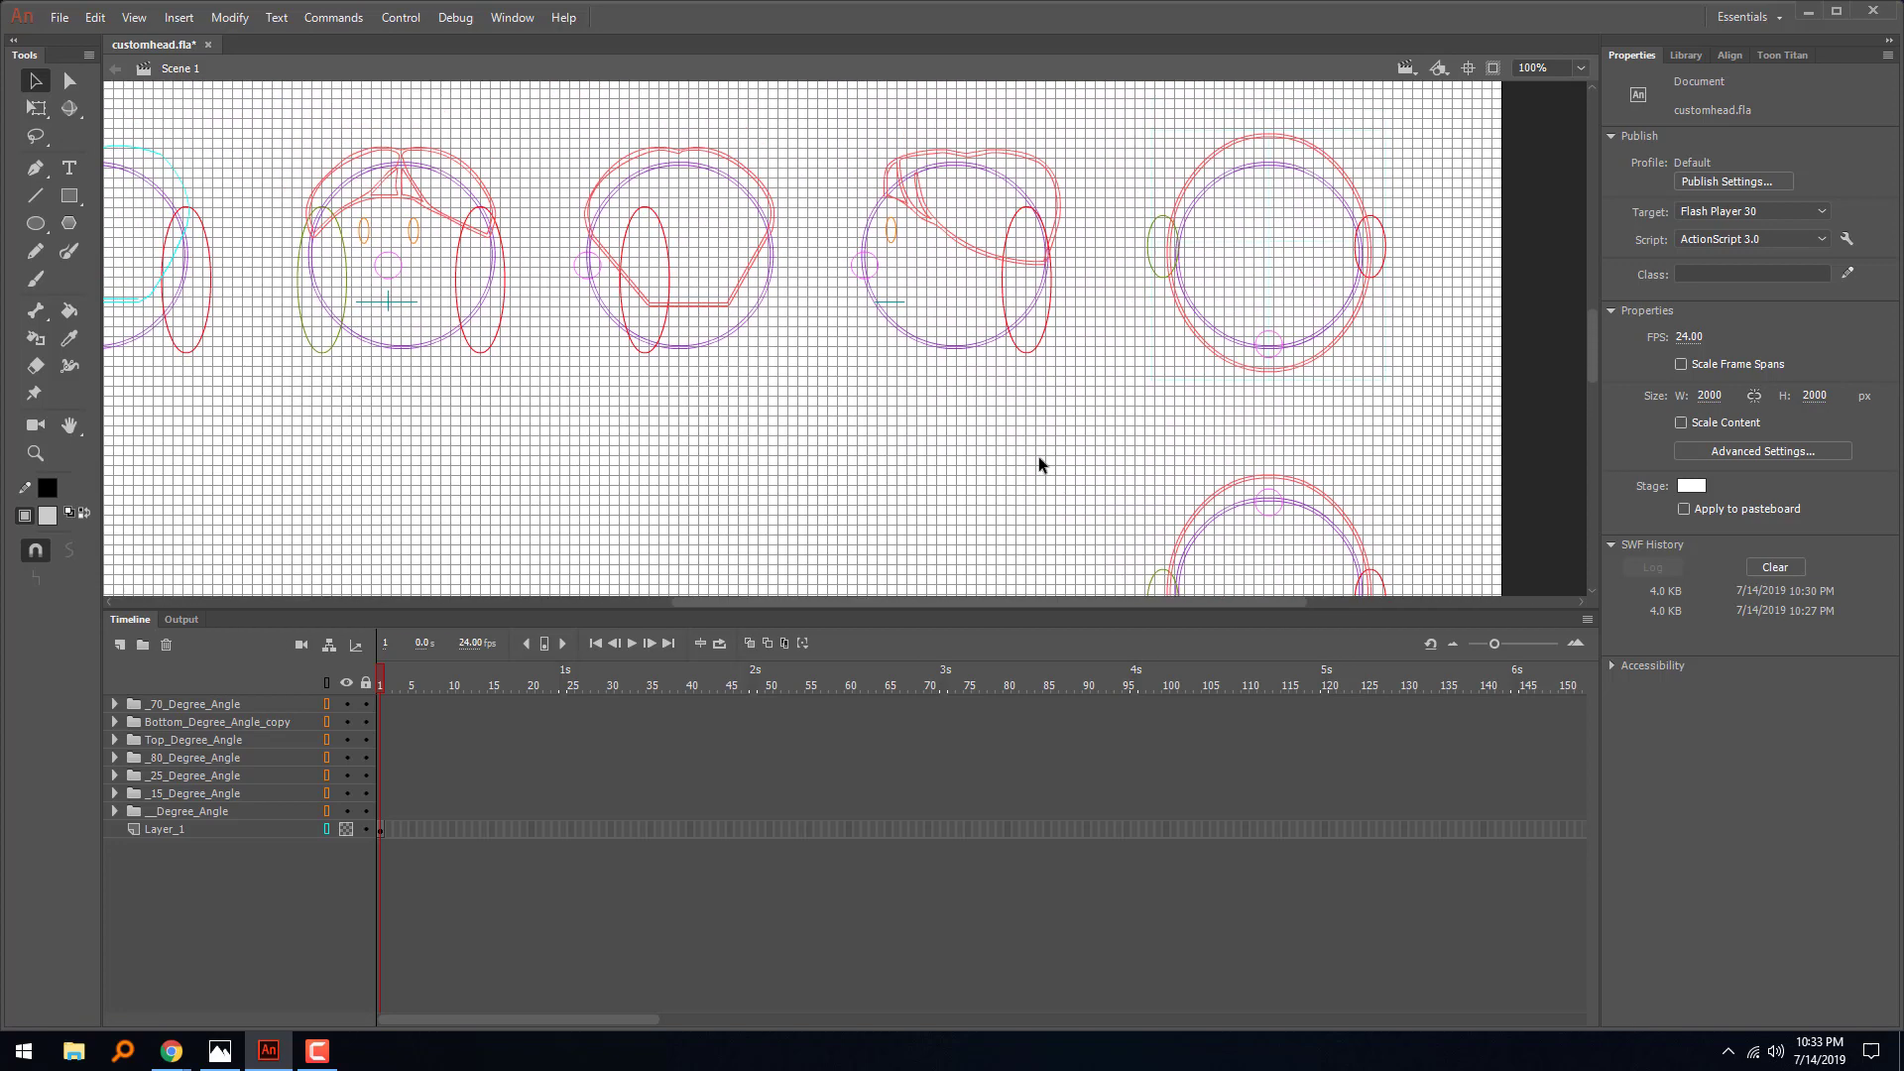
- Delete the face_bottom_pivot marker clip outside the stage
key(ctrl+minus)
key(ctrl+minus)
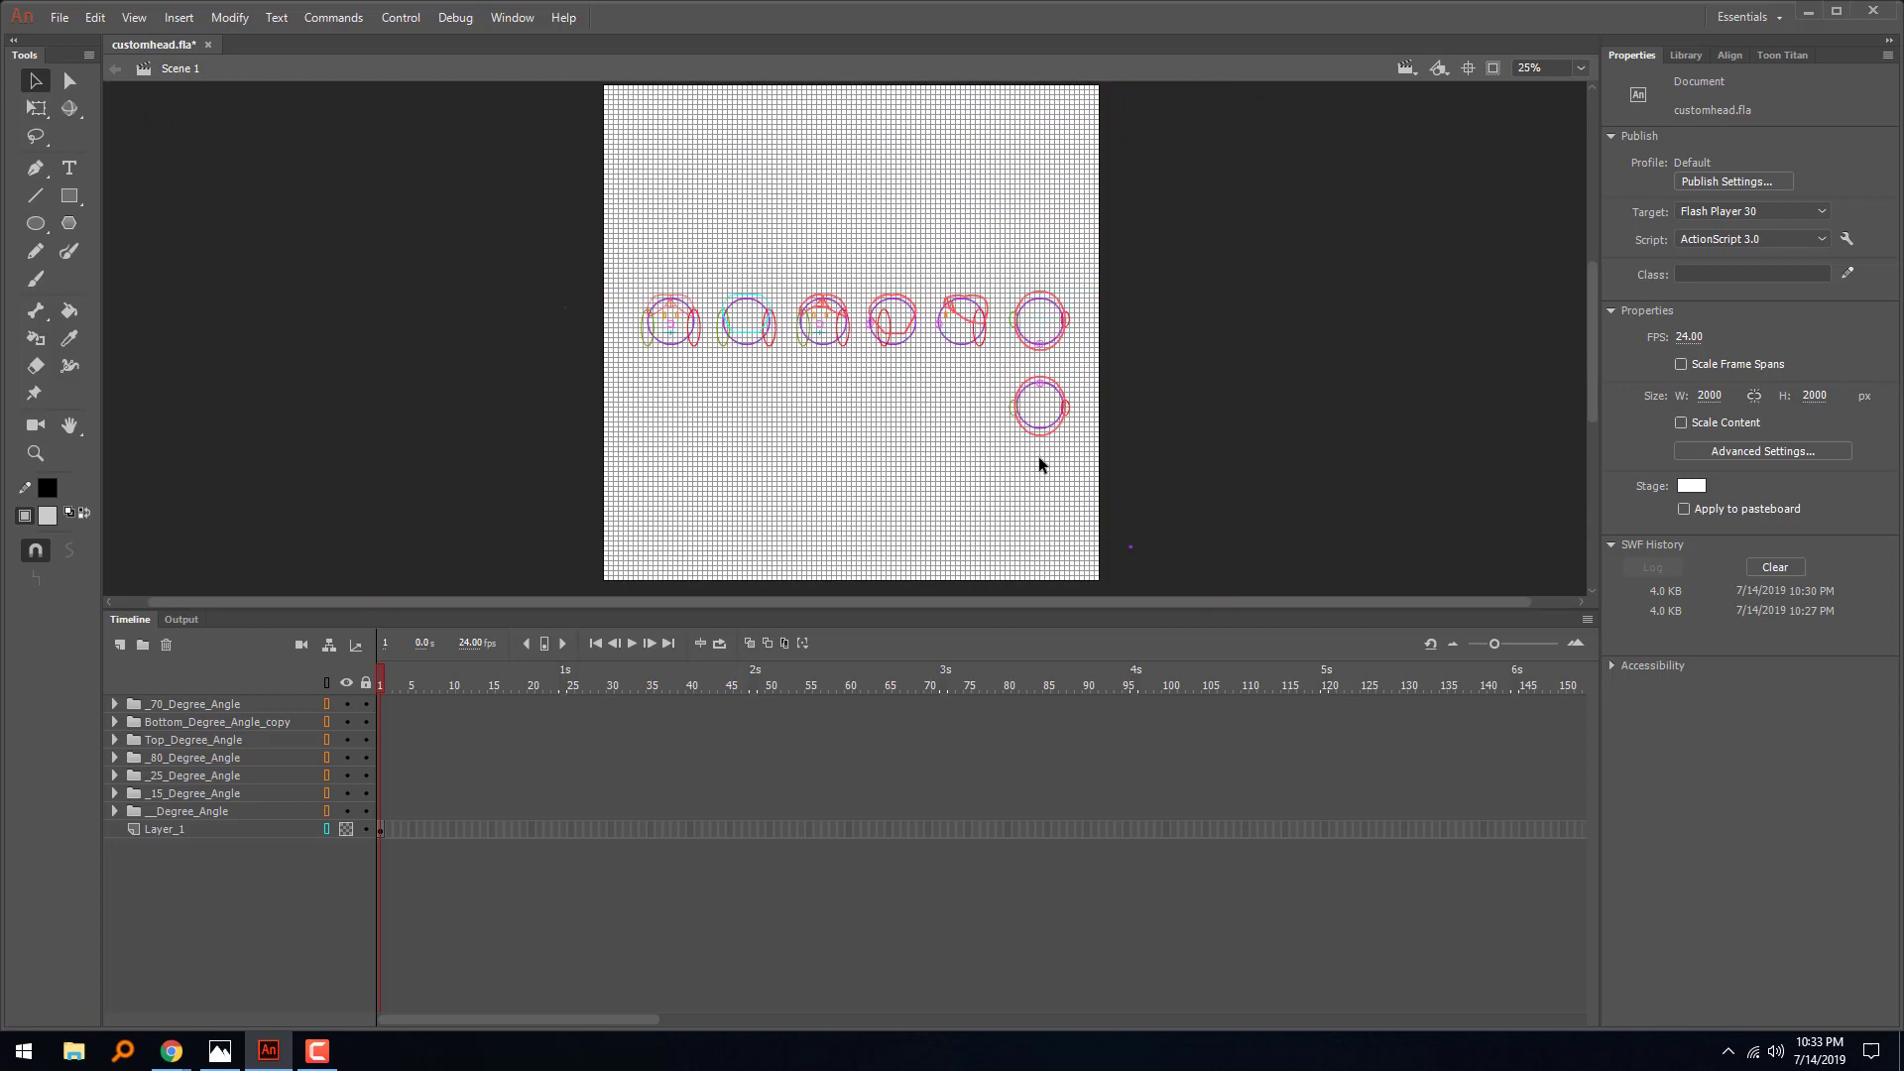
drag(1041, 448, 1089, 380)
drag(1151, 518, 1026, 607)
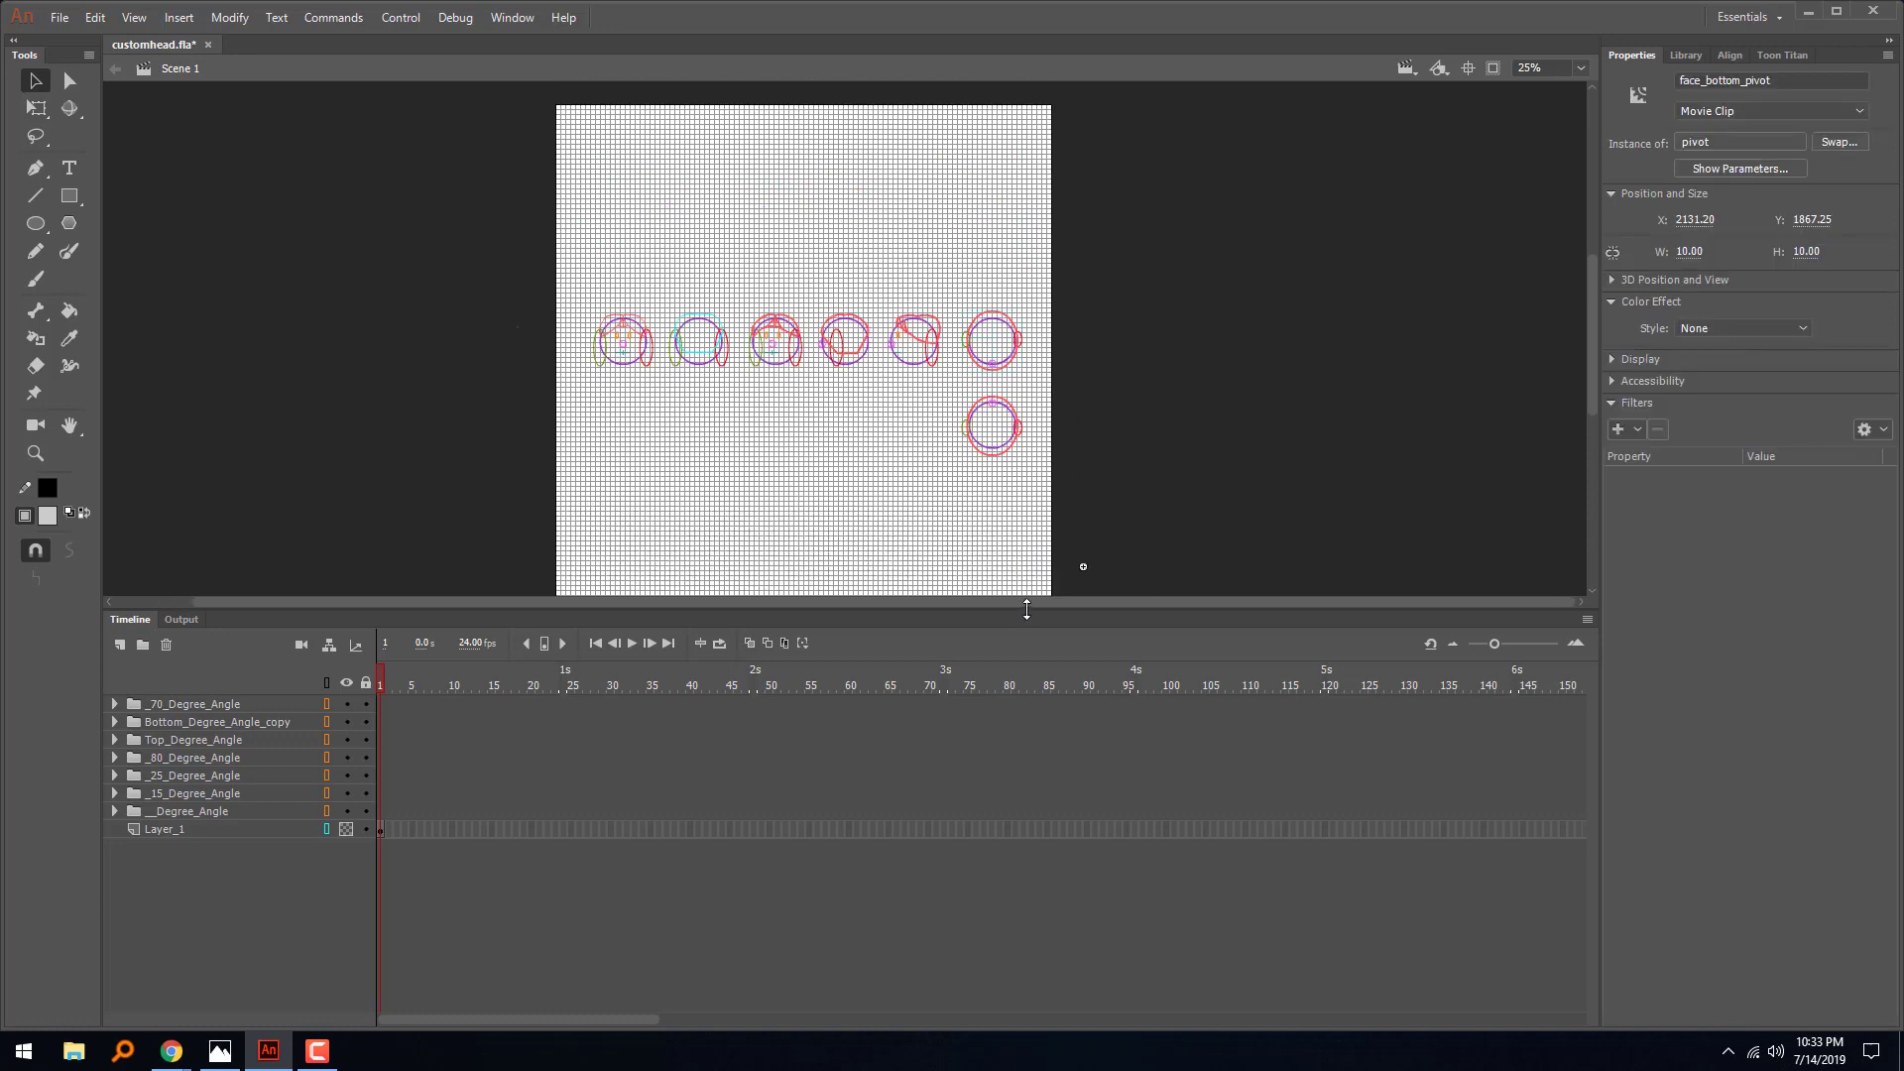
key(Delete)
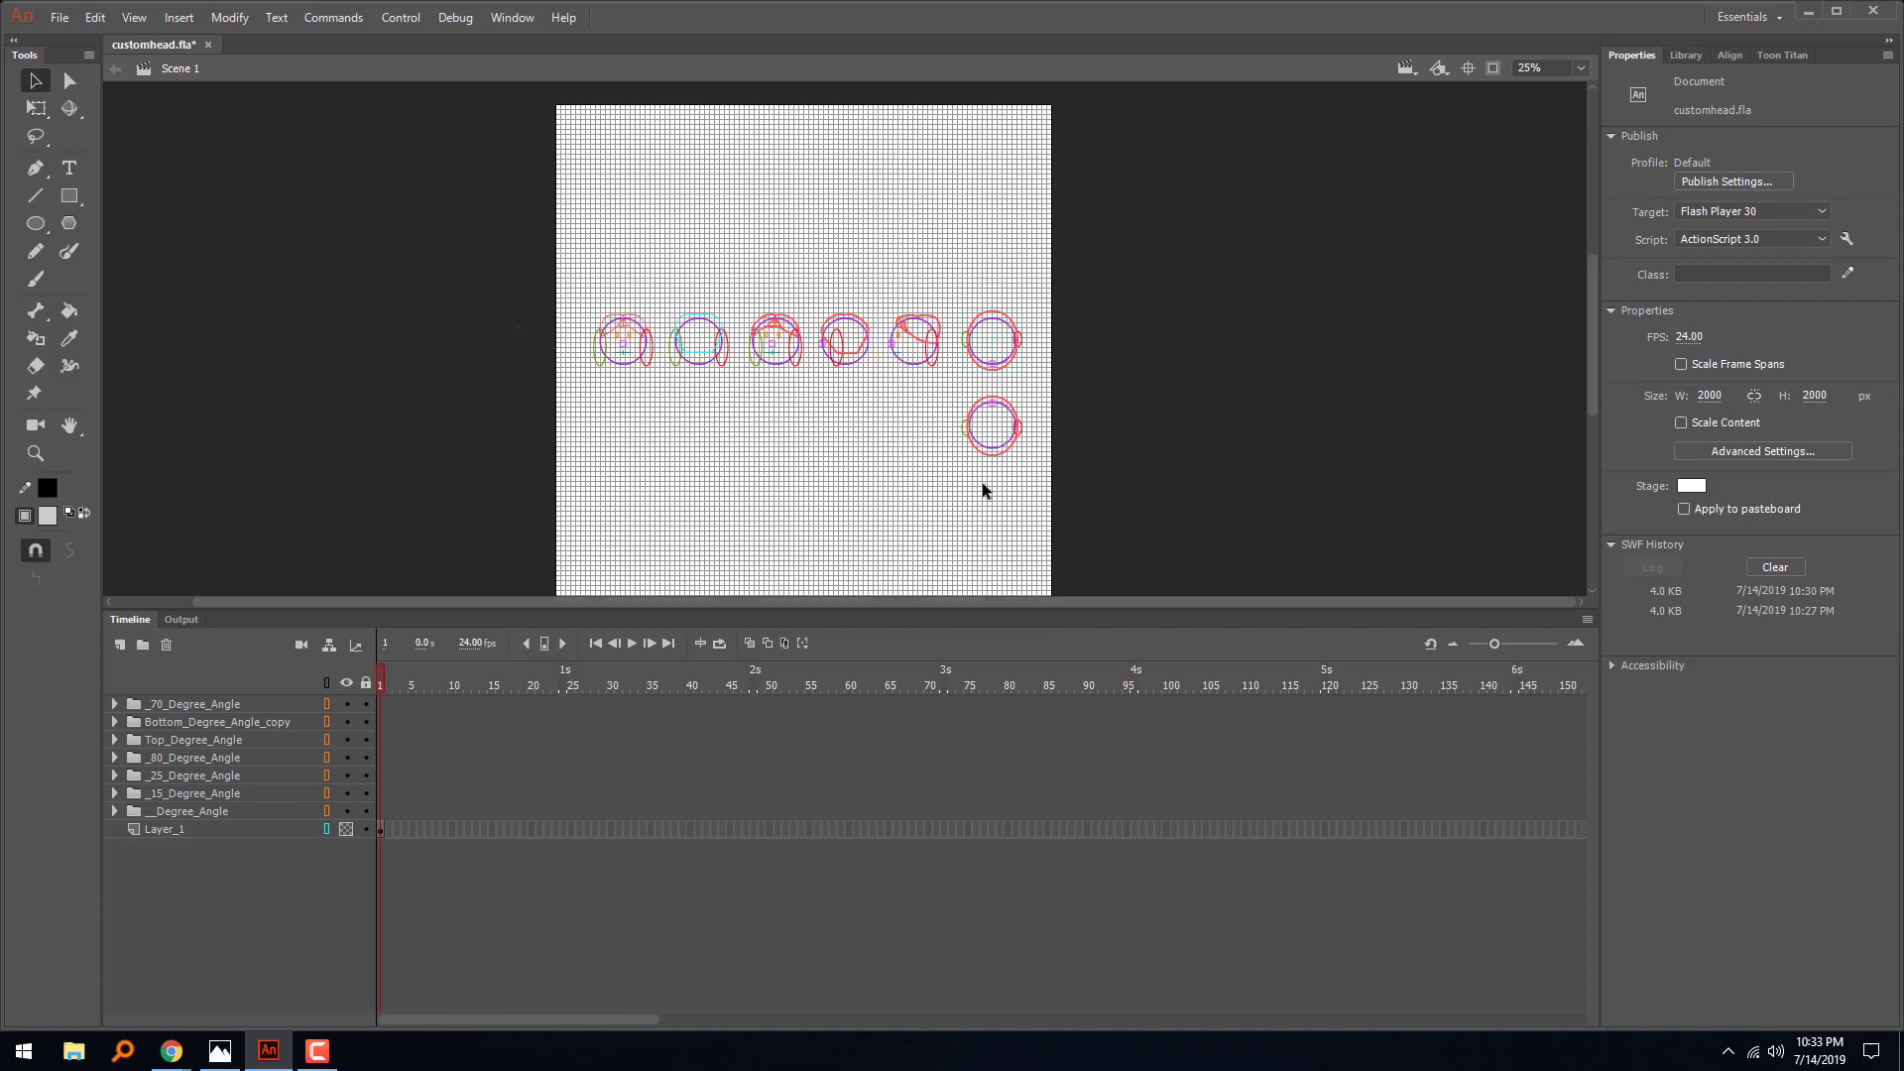
- Examine the outlines of all the heads and the first head's parts for leftover marker clips
drag(1088, 263, 513, 511)
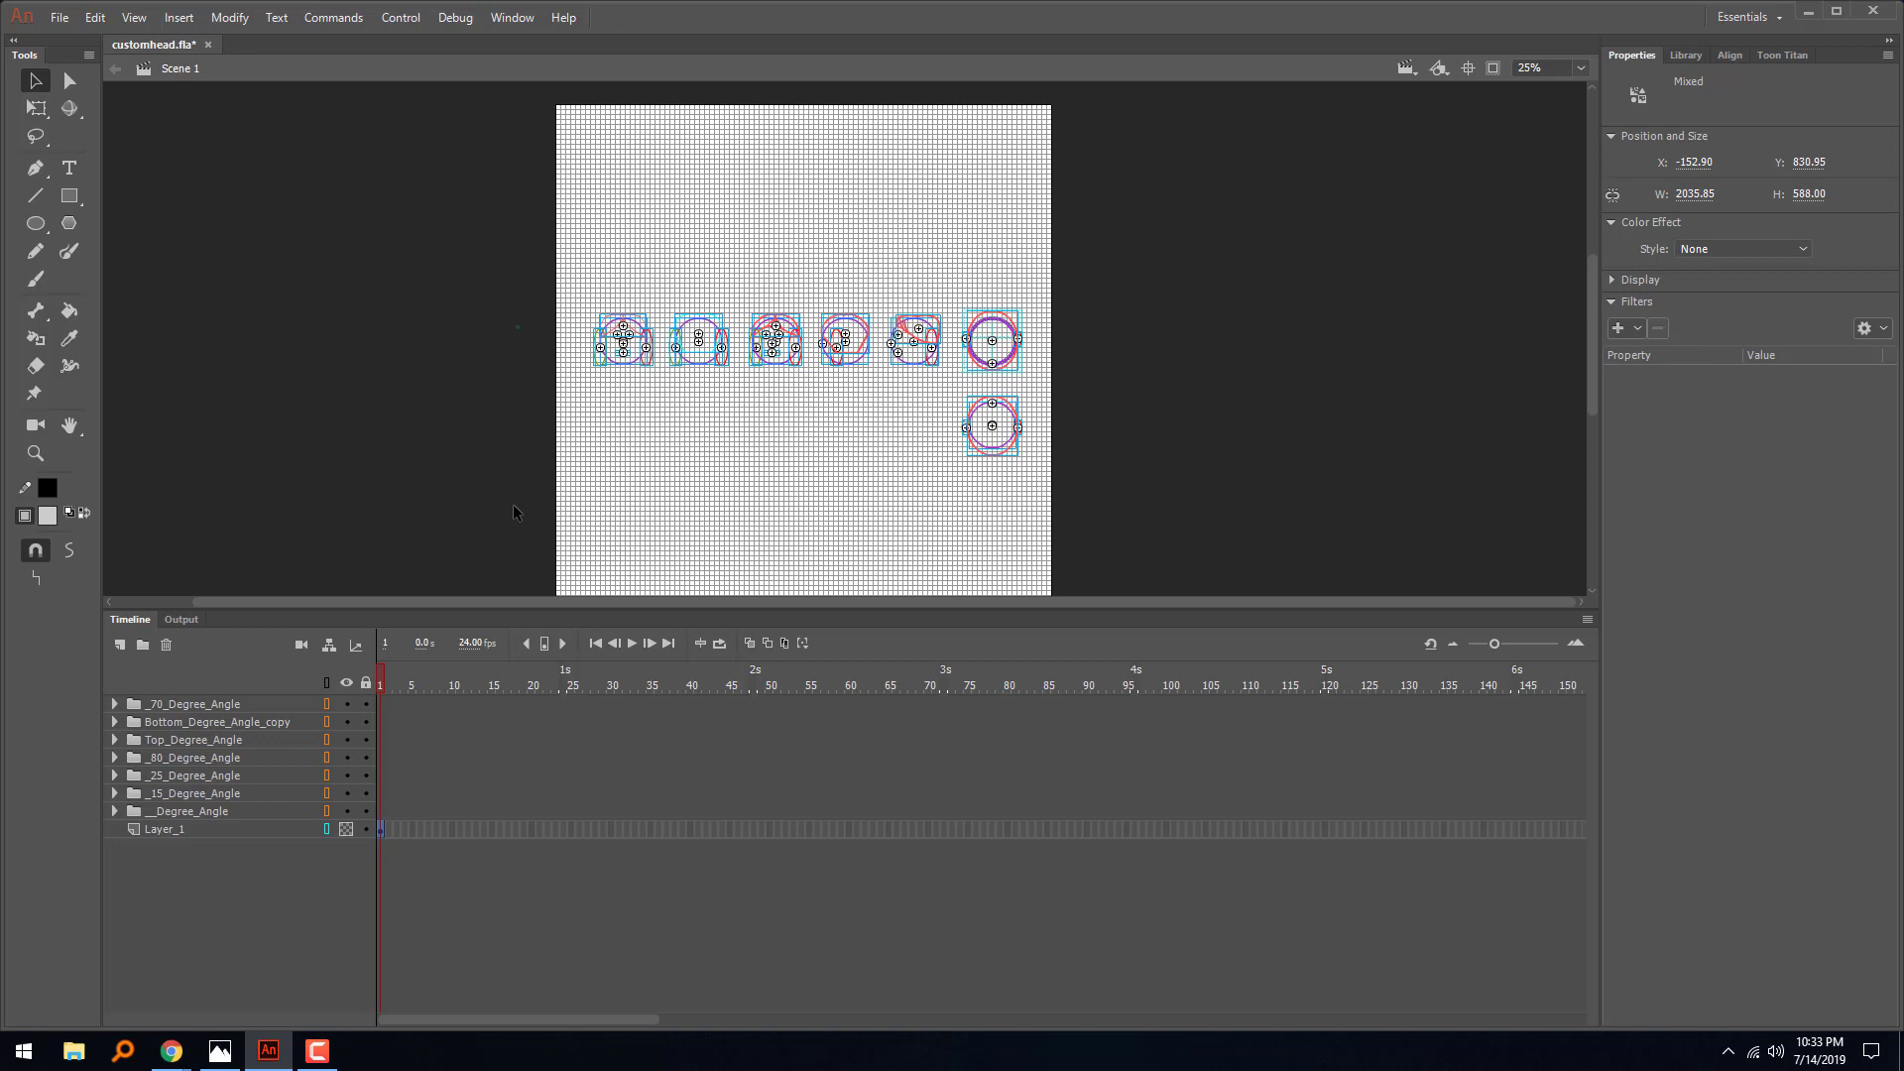
key(ctrl+=)
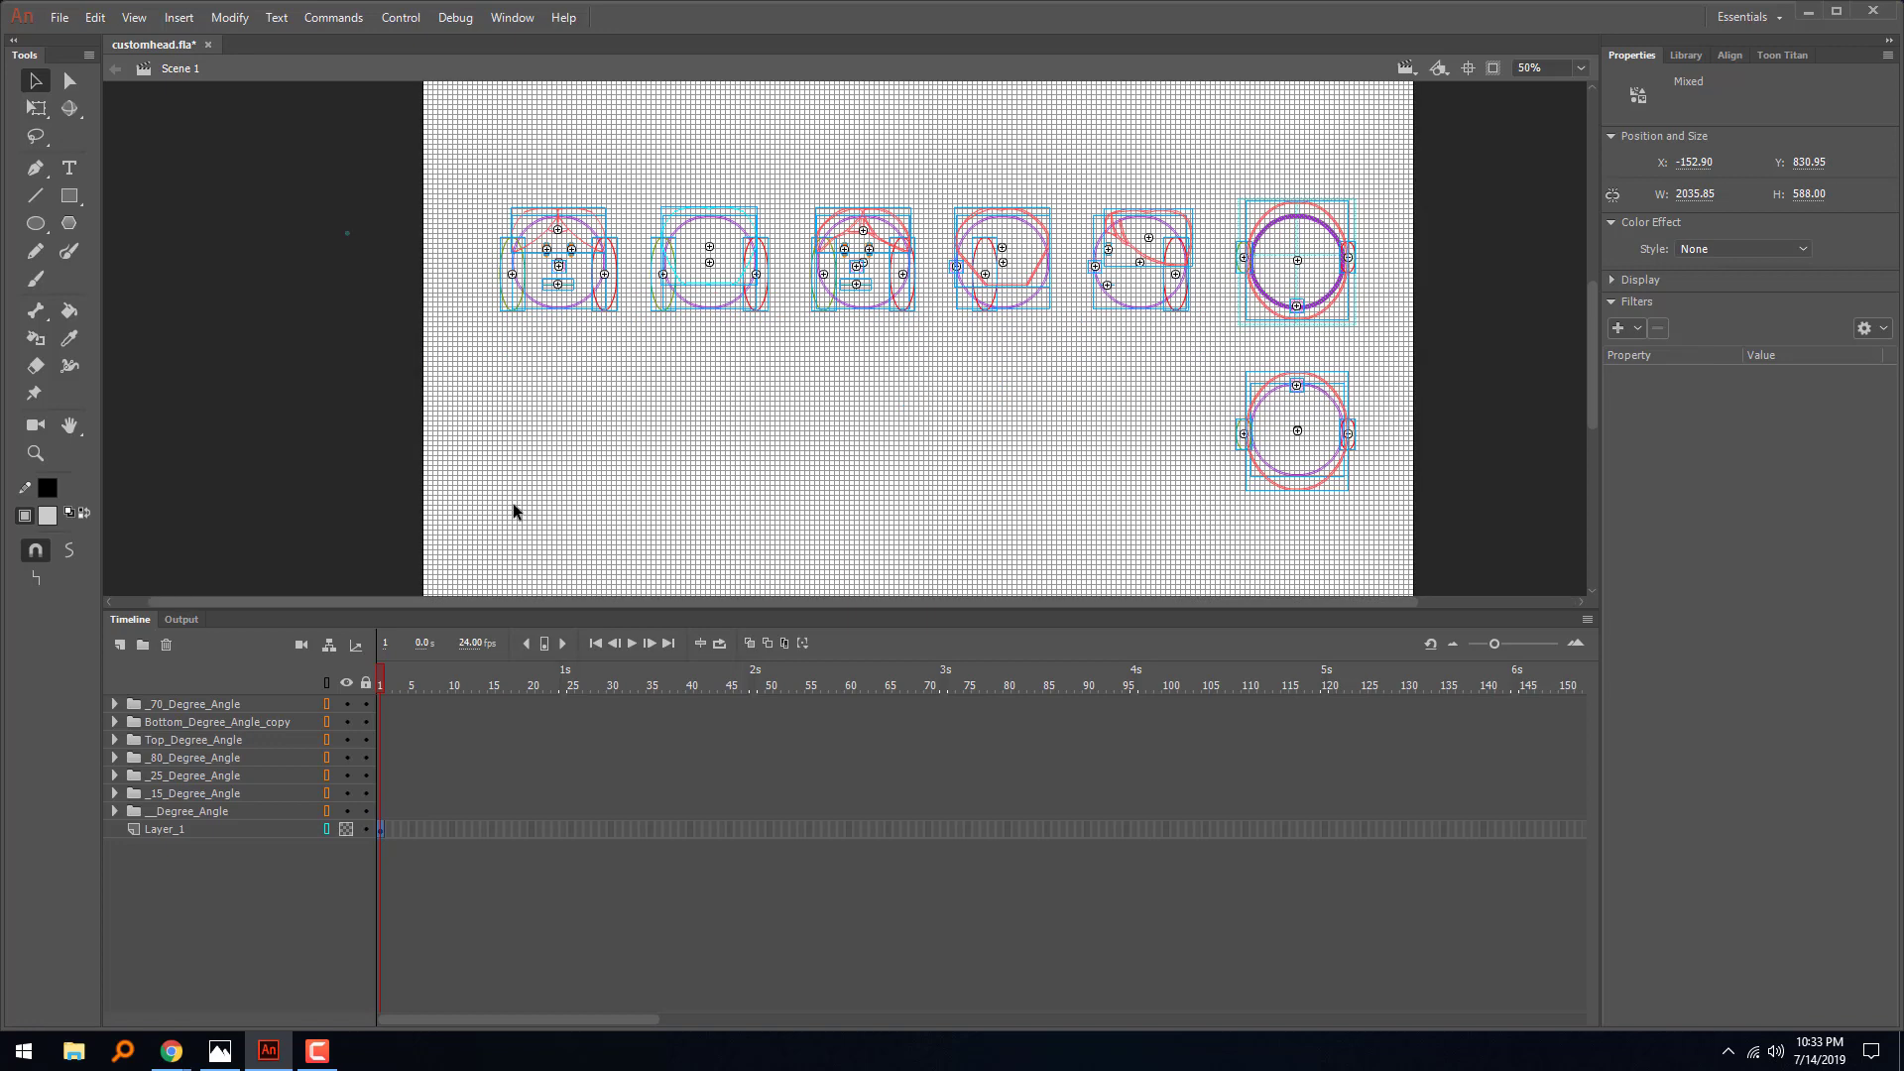
click(801, 414)
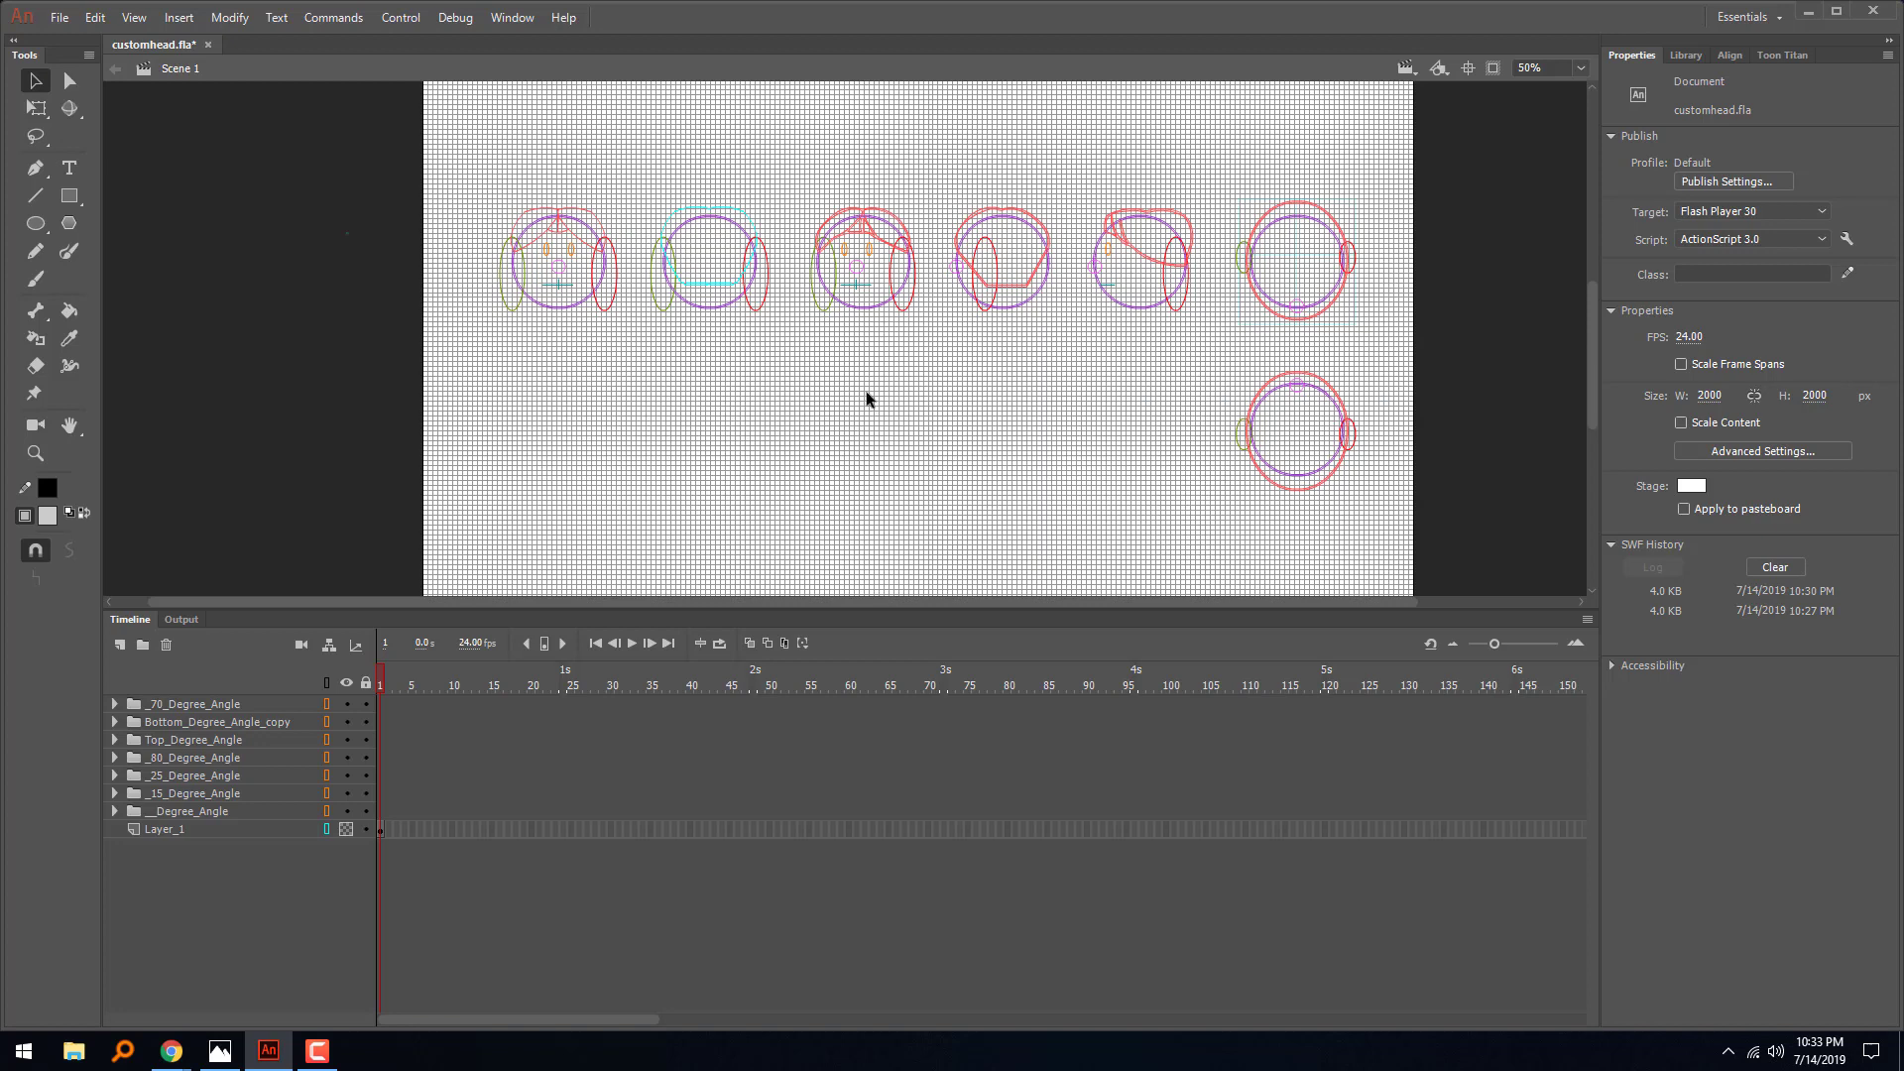
drag(439, 168, 615, 399)
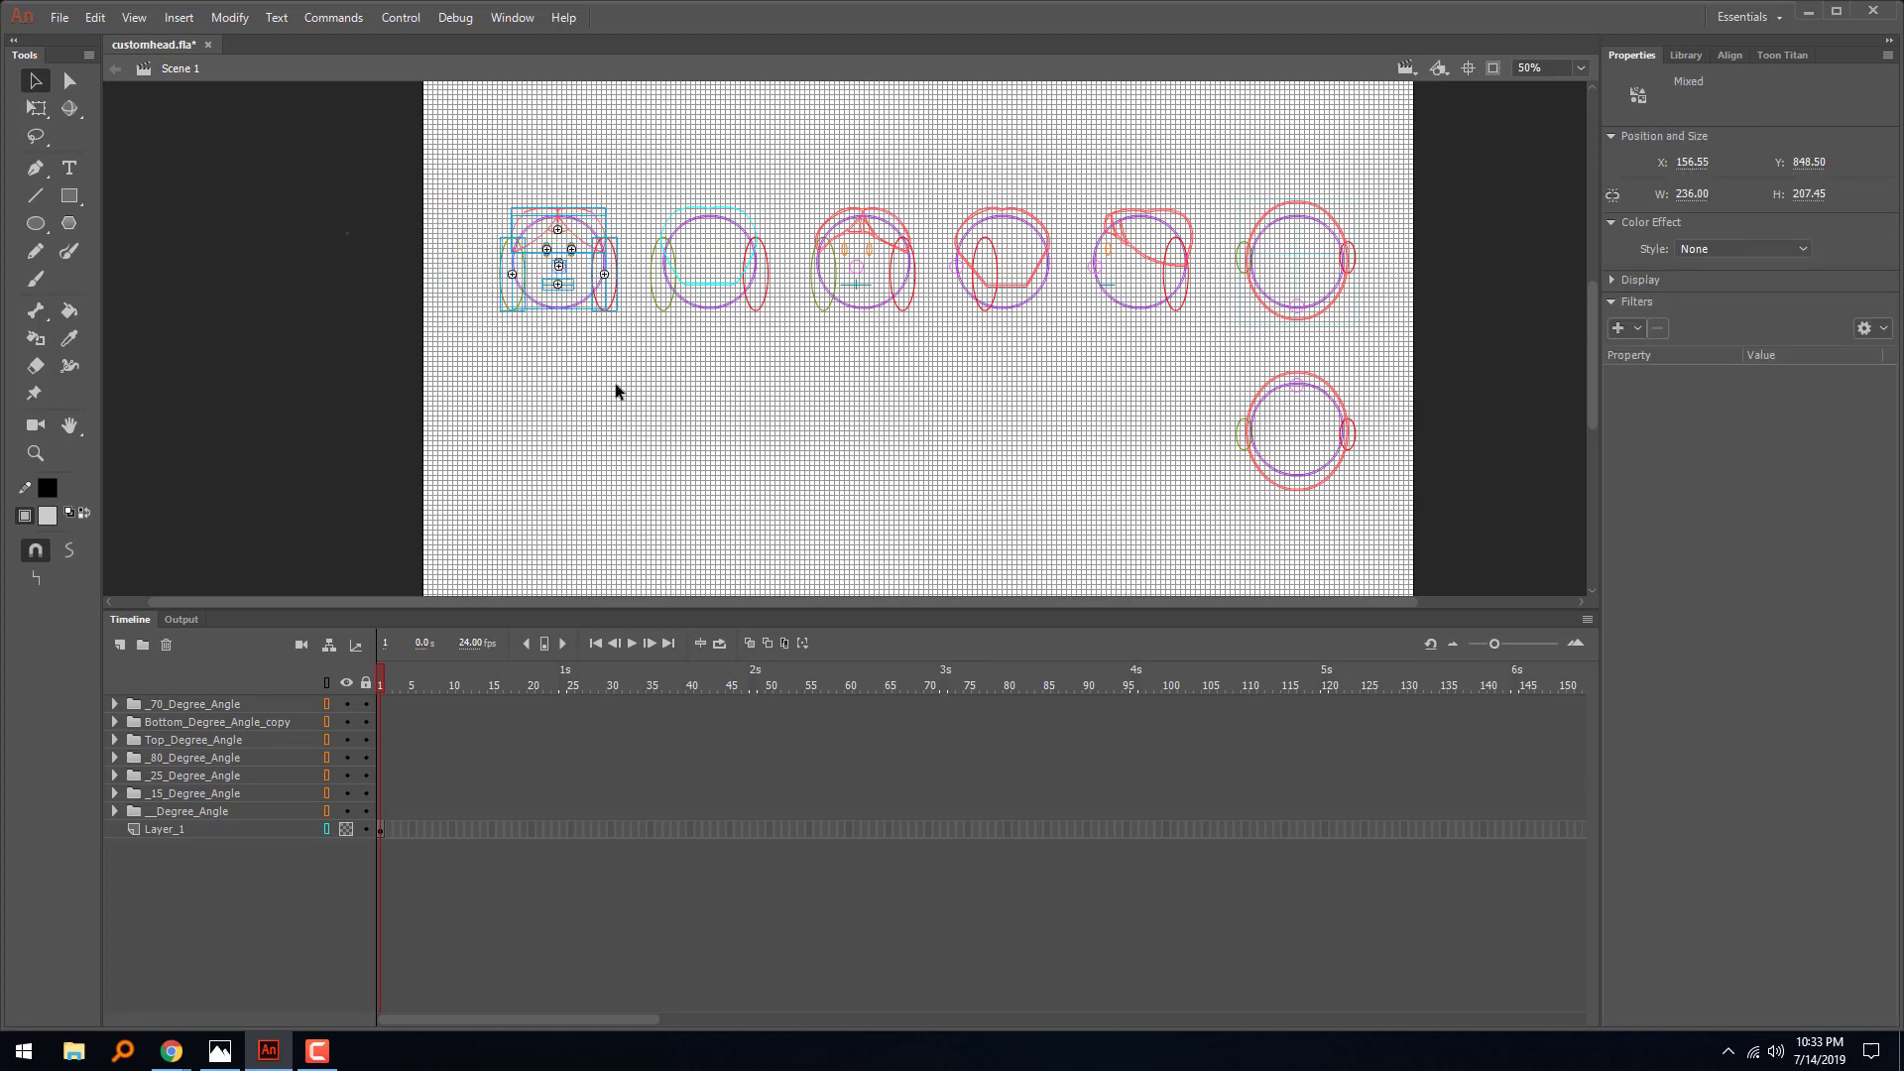
key(ctrl+equal)
key(ctrl+equal)
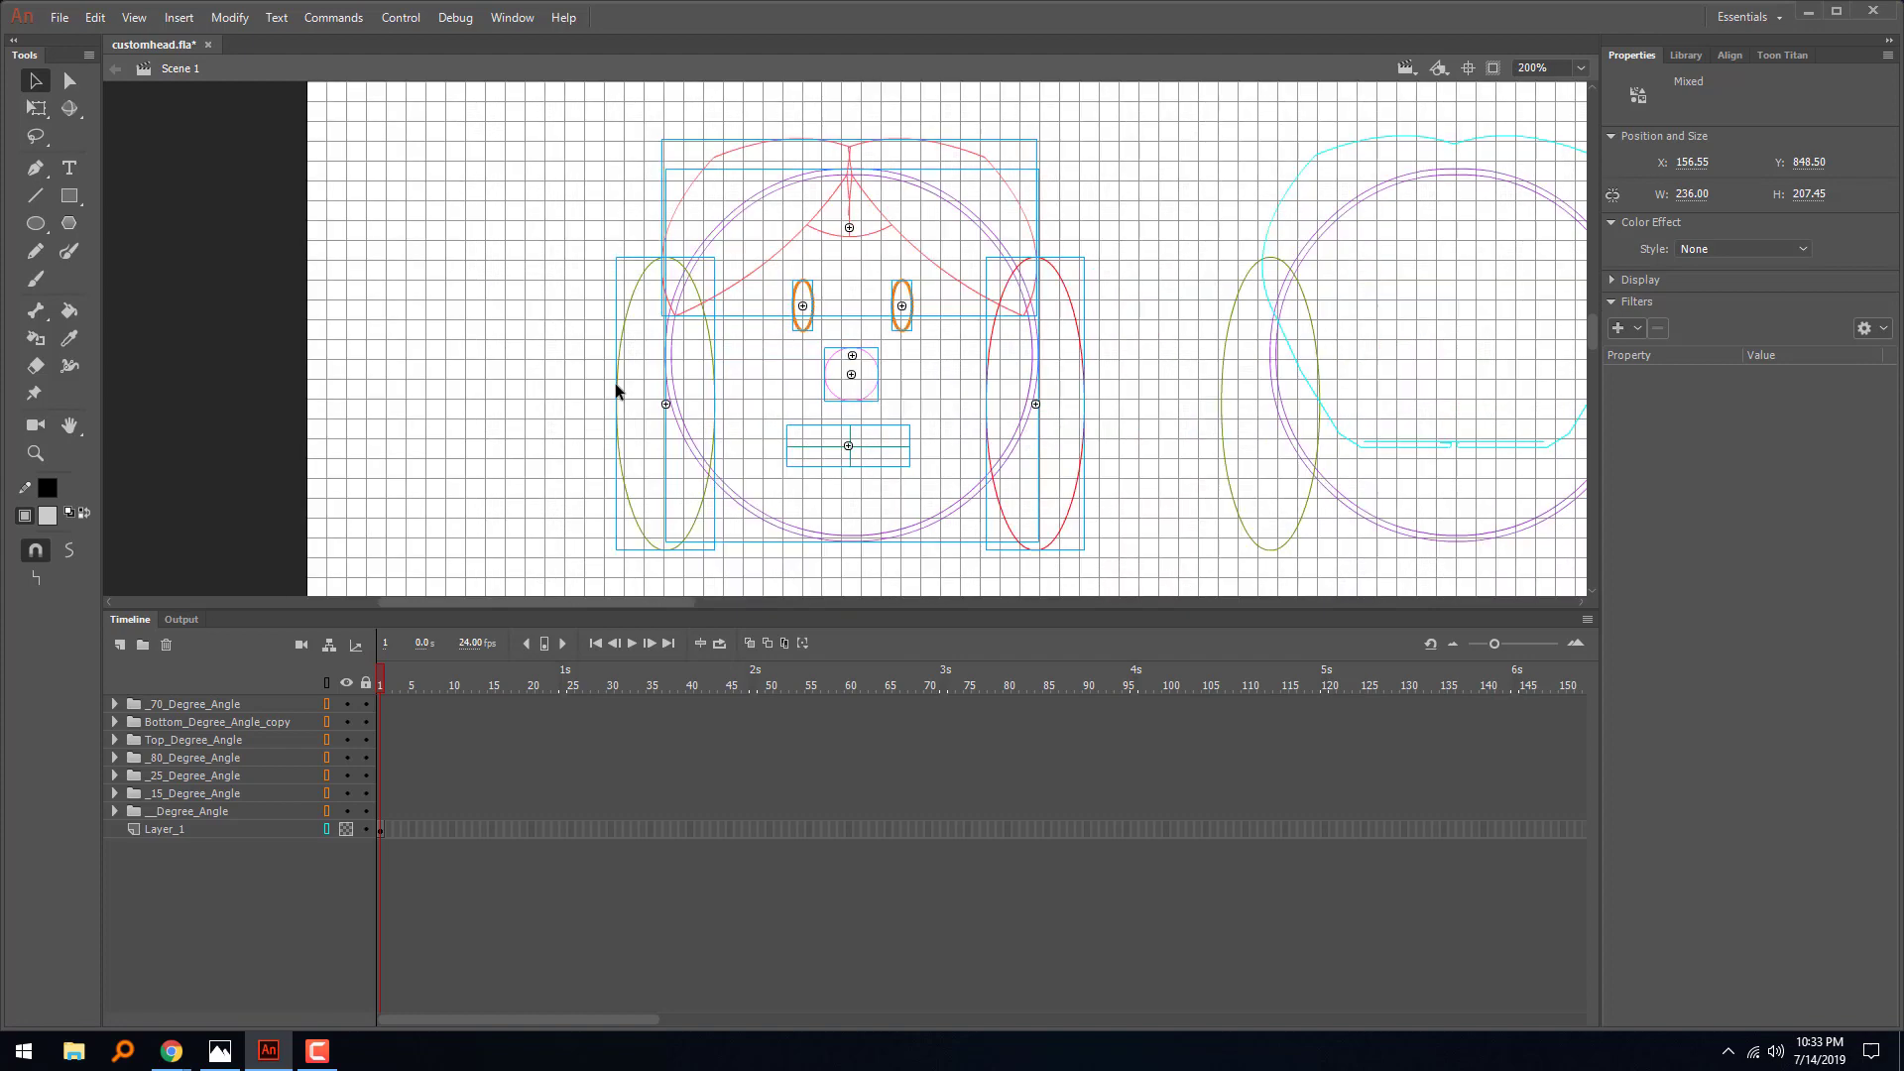
key(ctrl+minus)
key(ctrl+minus)
key(ctrl+minus)
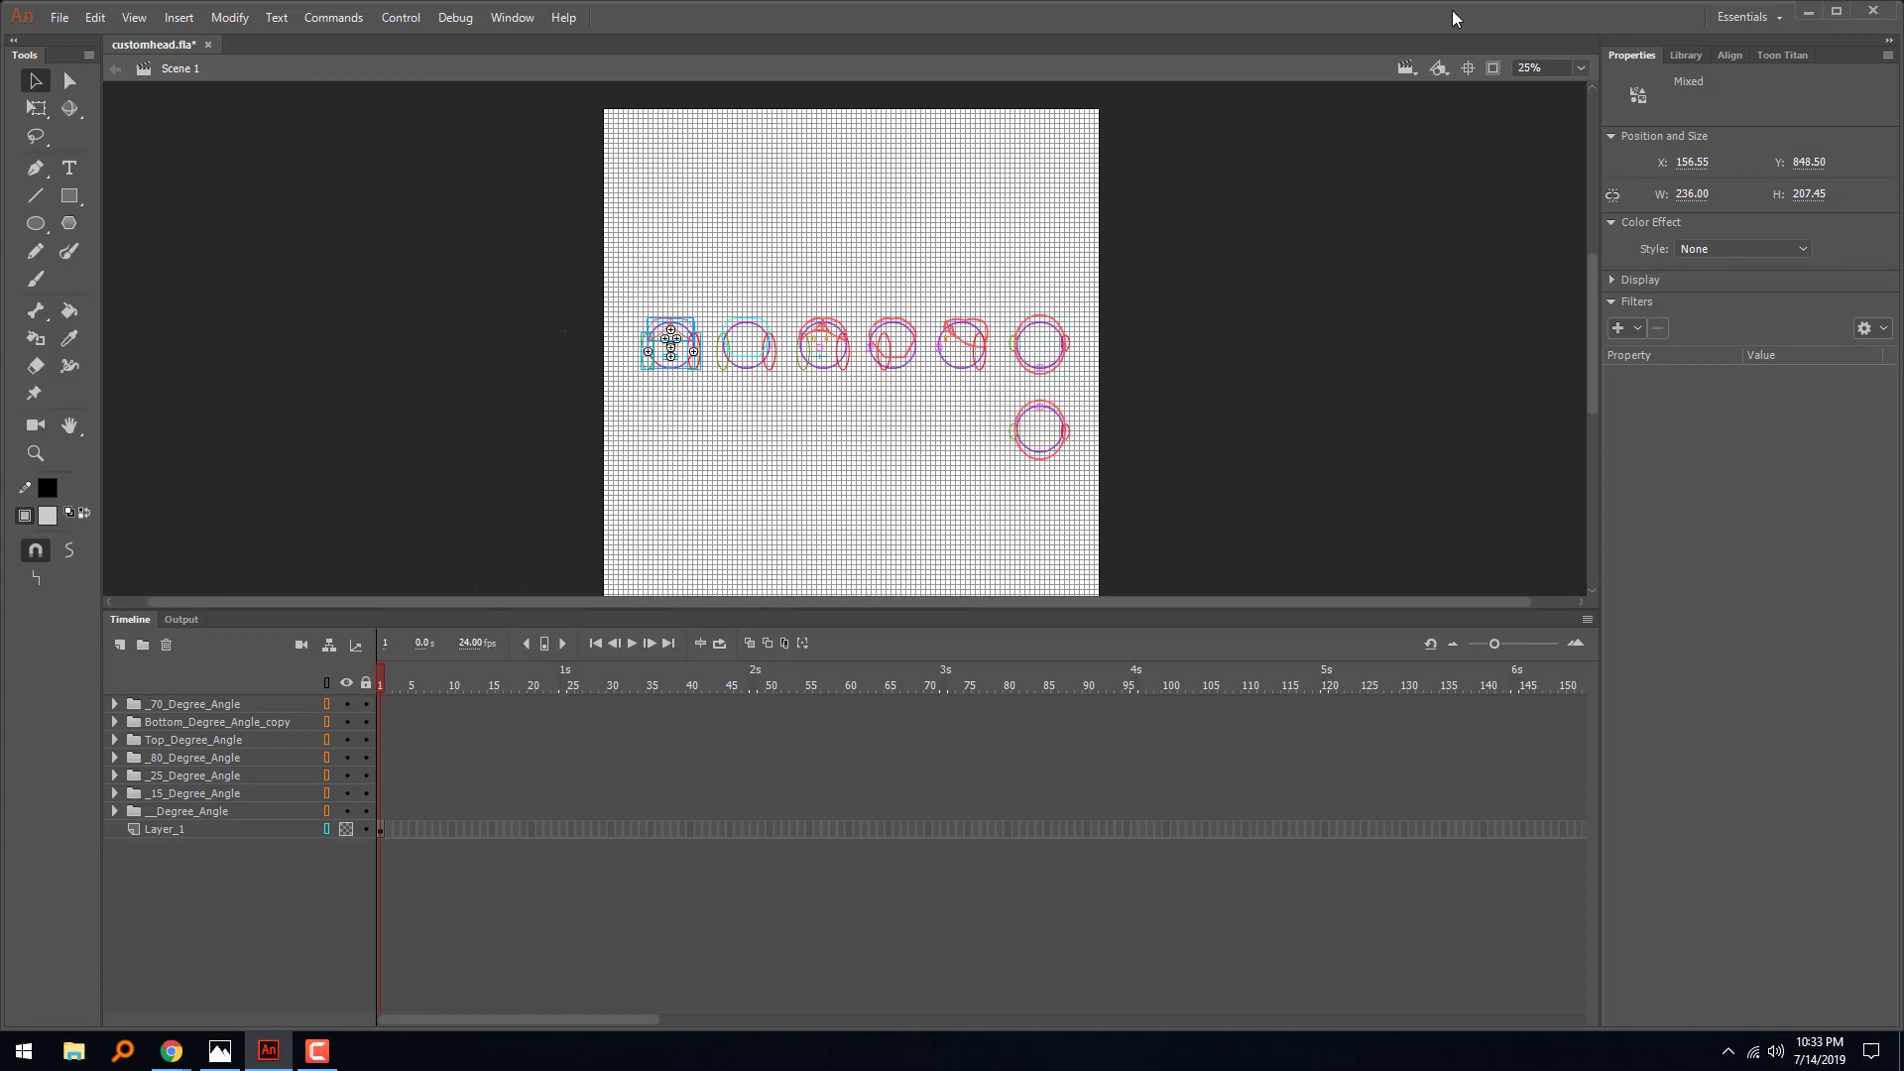
- Cut all seven heads from the stage
drag(560, 273, 1180, 628)
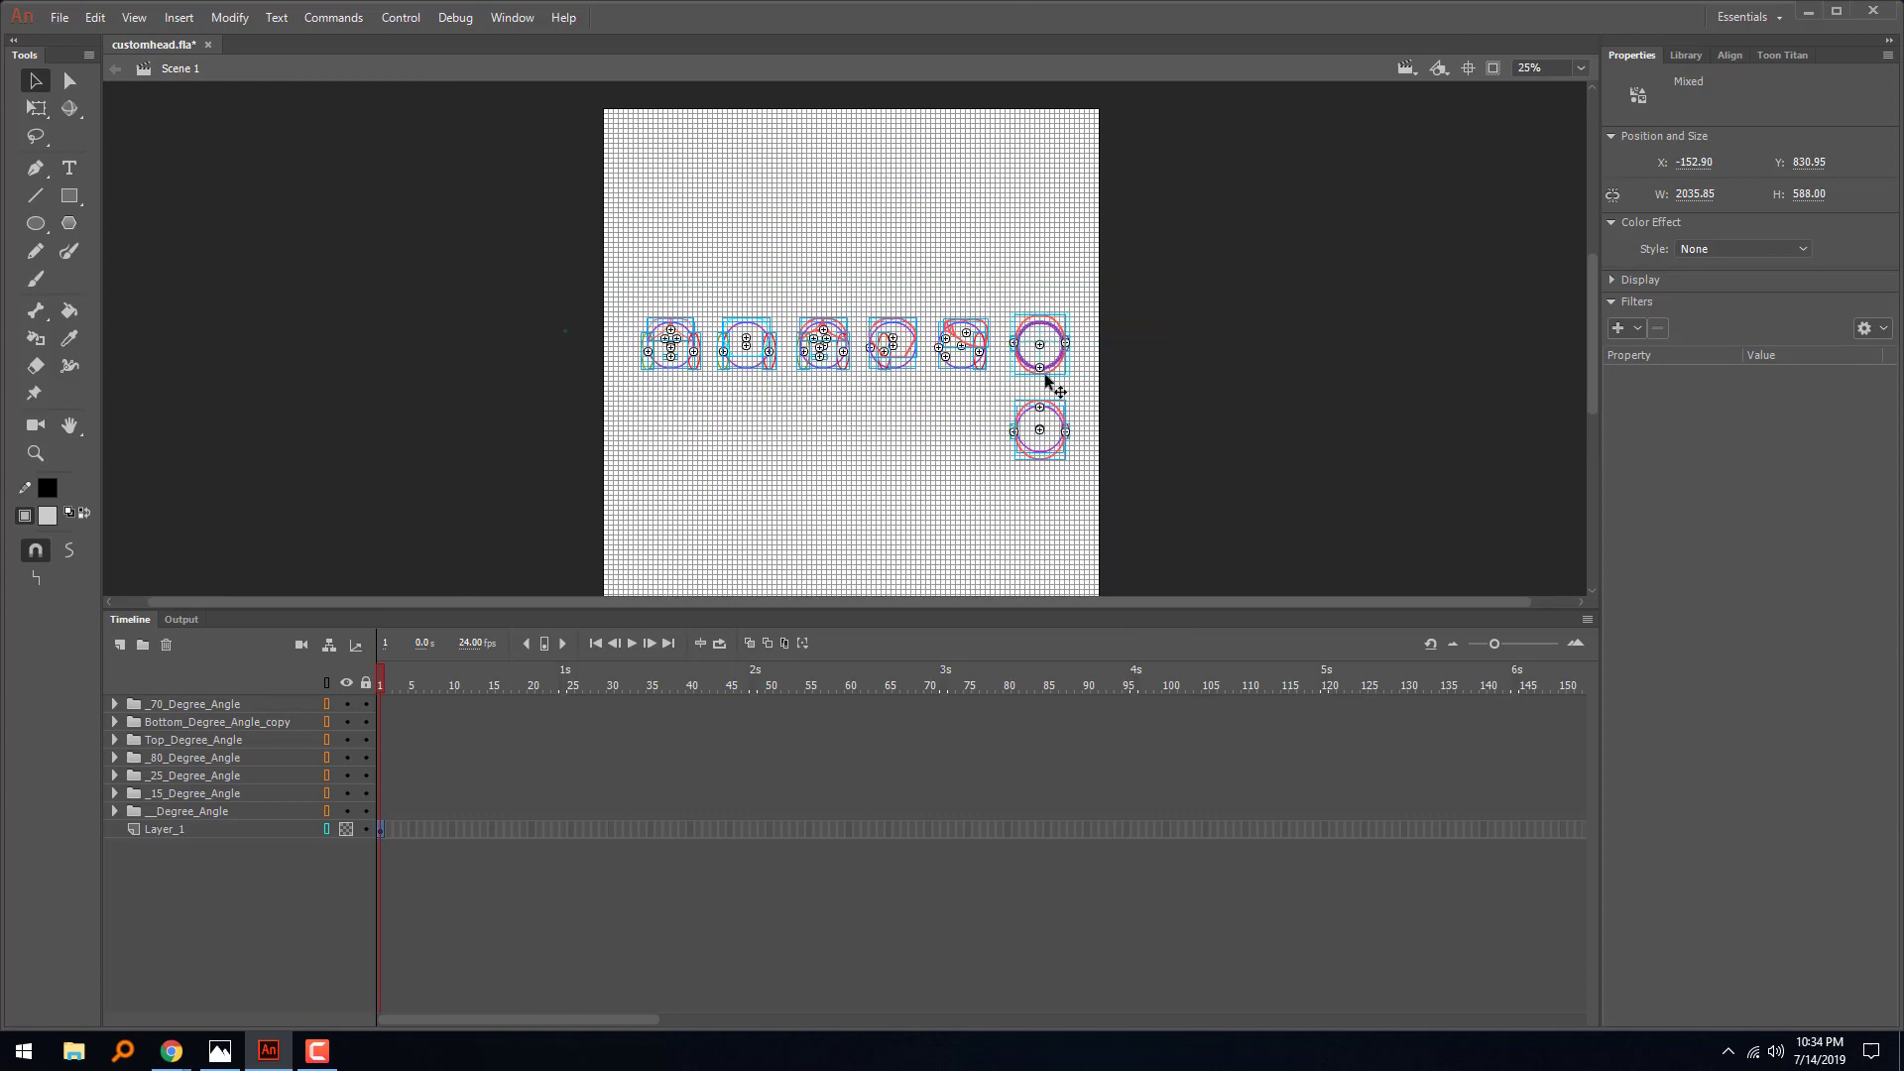
right_click(986, 351)
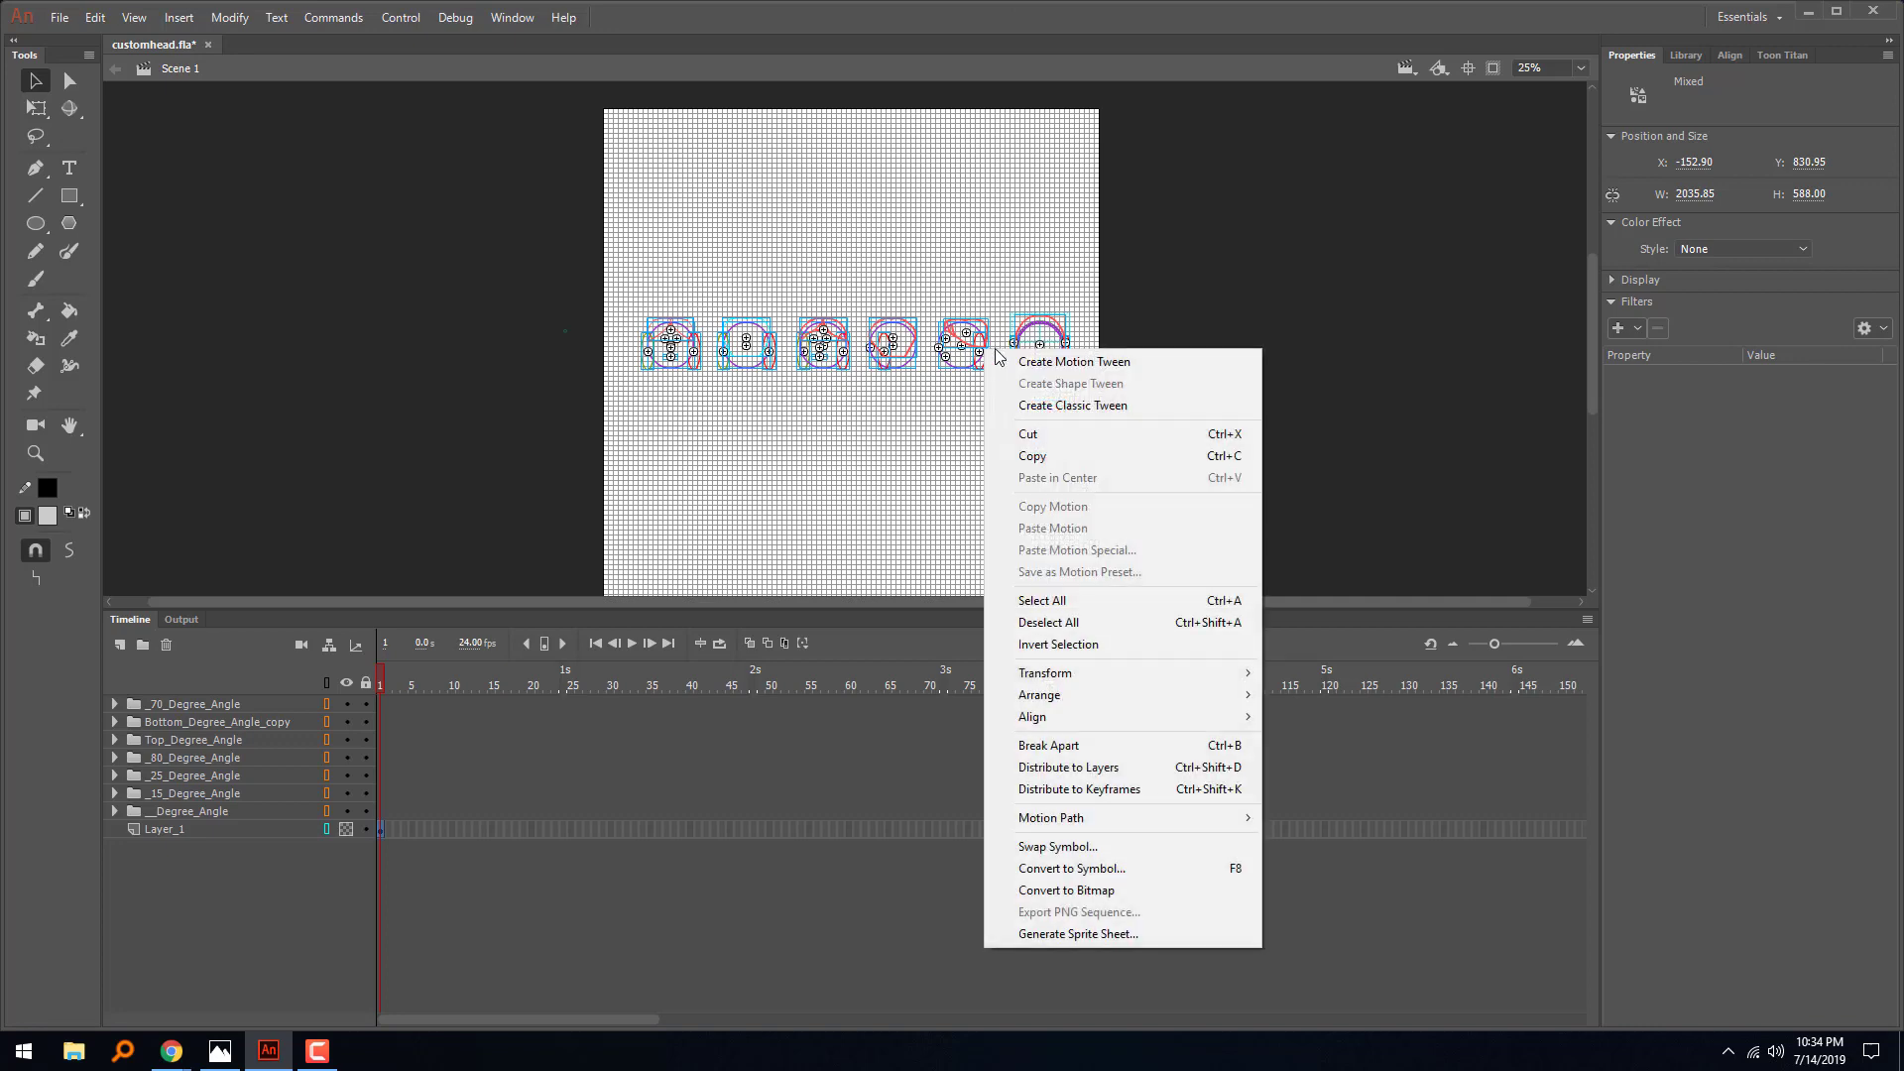
click(1029, 434)
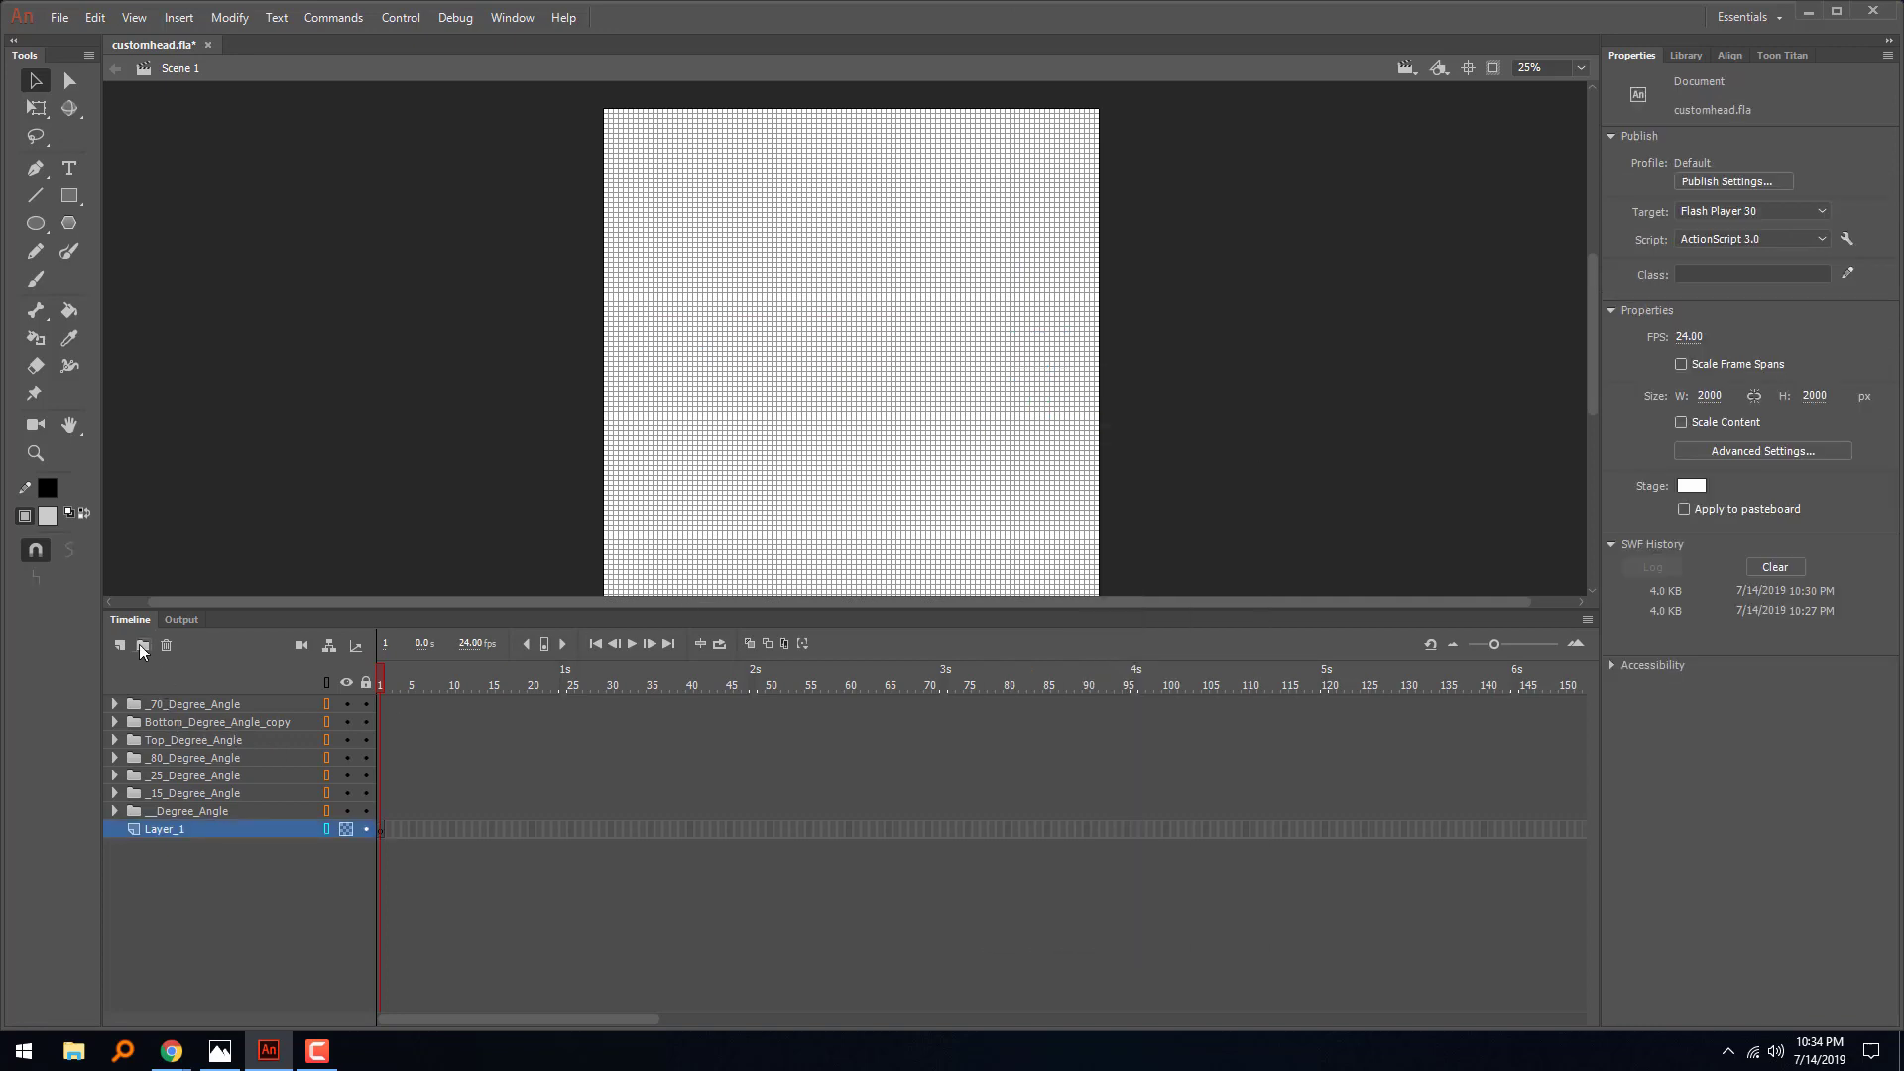
- Delete Layer_1 and the __Degree_Angle, _15, _25 and _80_Degree_Angle folders with their layers, keeping only Eyes and Face
click(166, 646)
double_click(166, 646)
double_click(167, 646)
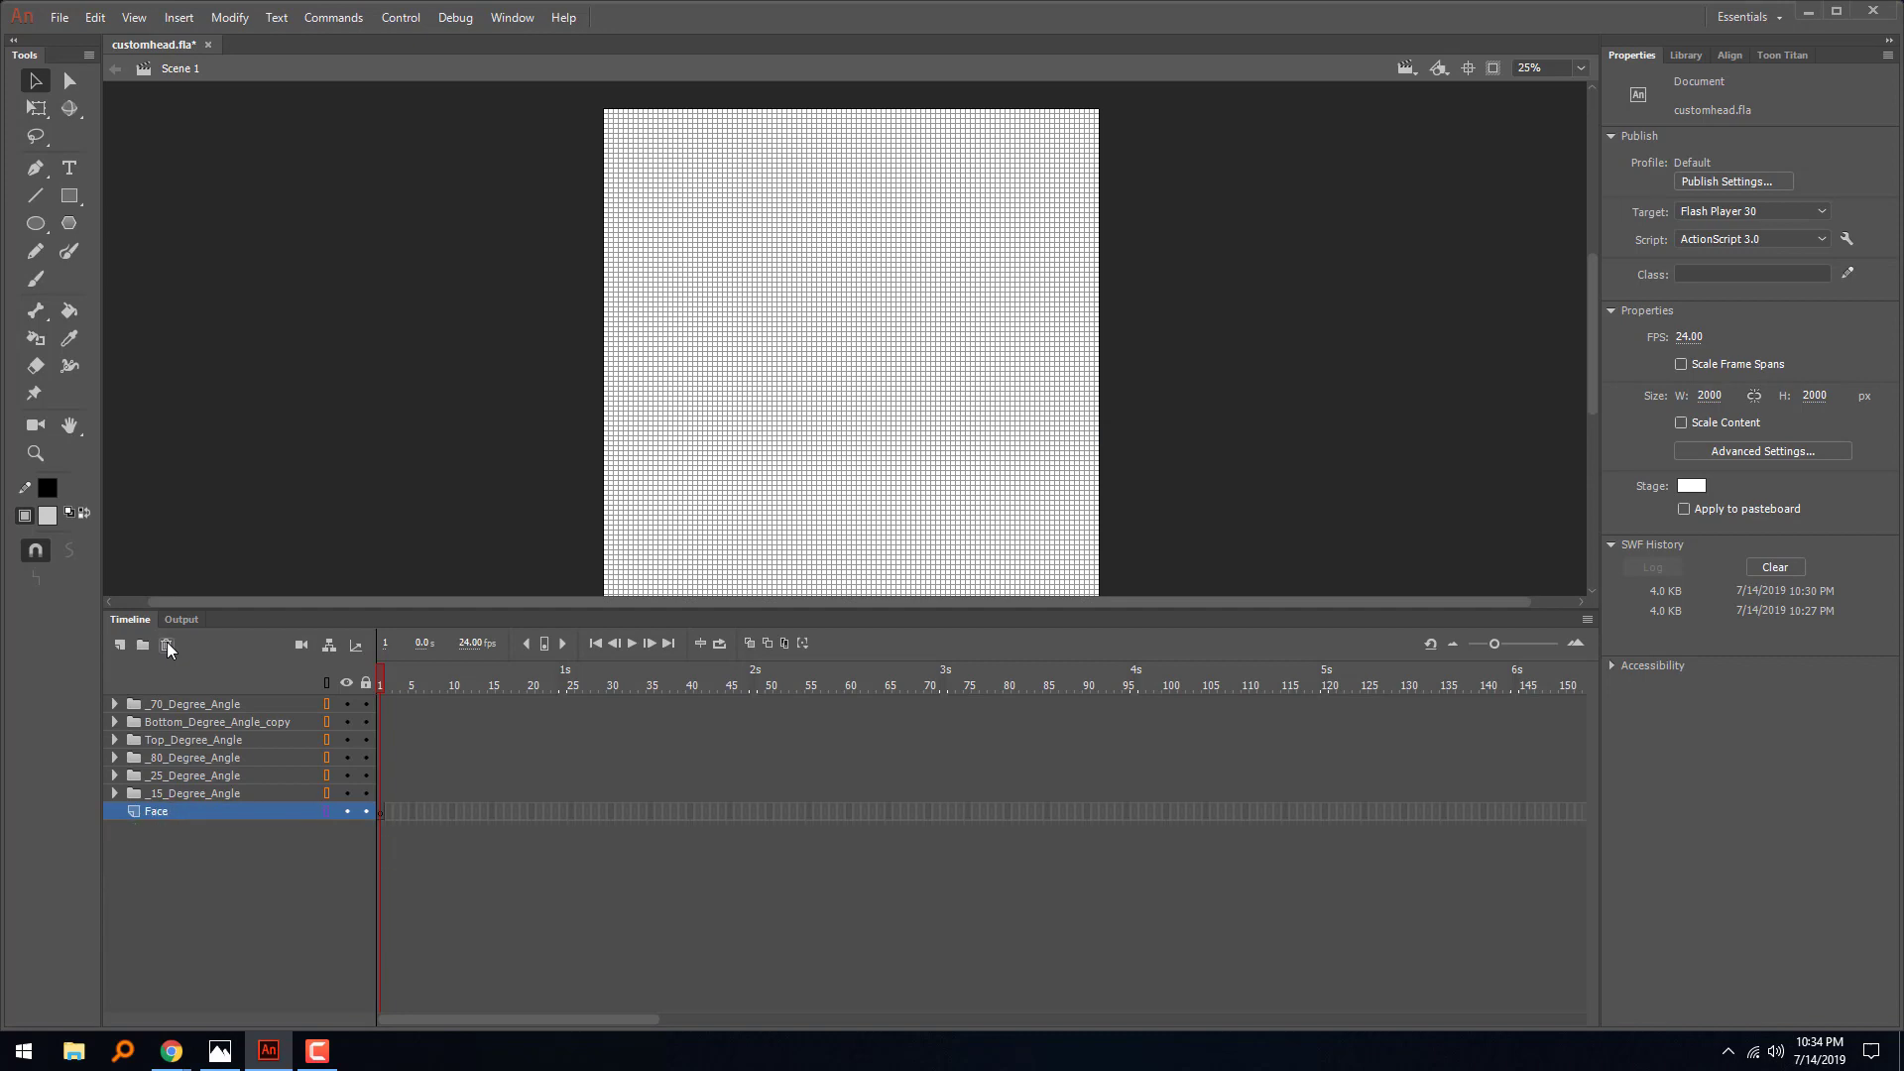
click(167, 646)
click(166, 645)
click(167, 646)
click(167, 646)
double_click(167, 645)
click(166, 646)
double_click(167, 646)
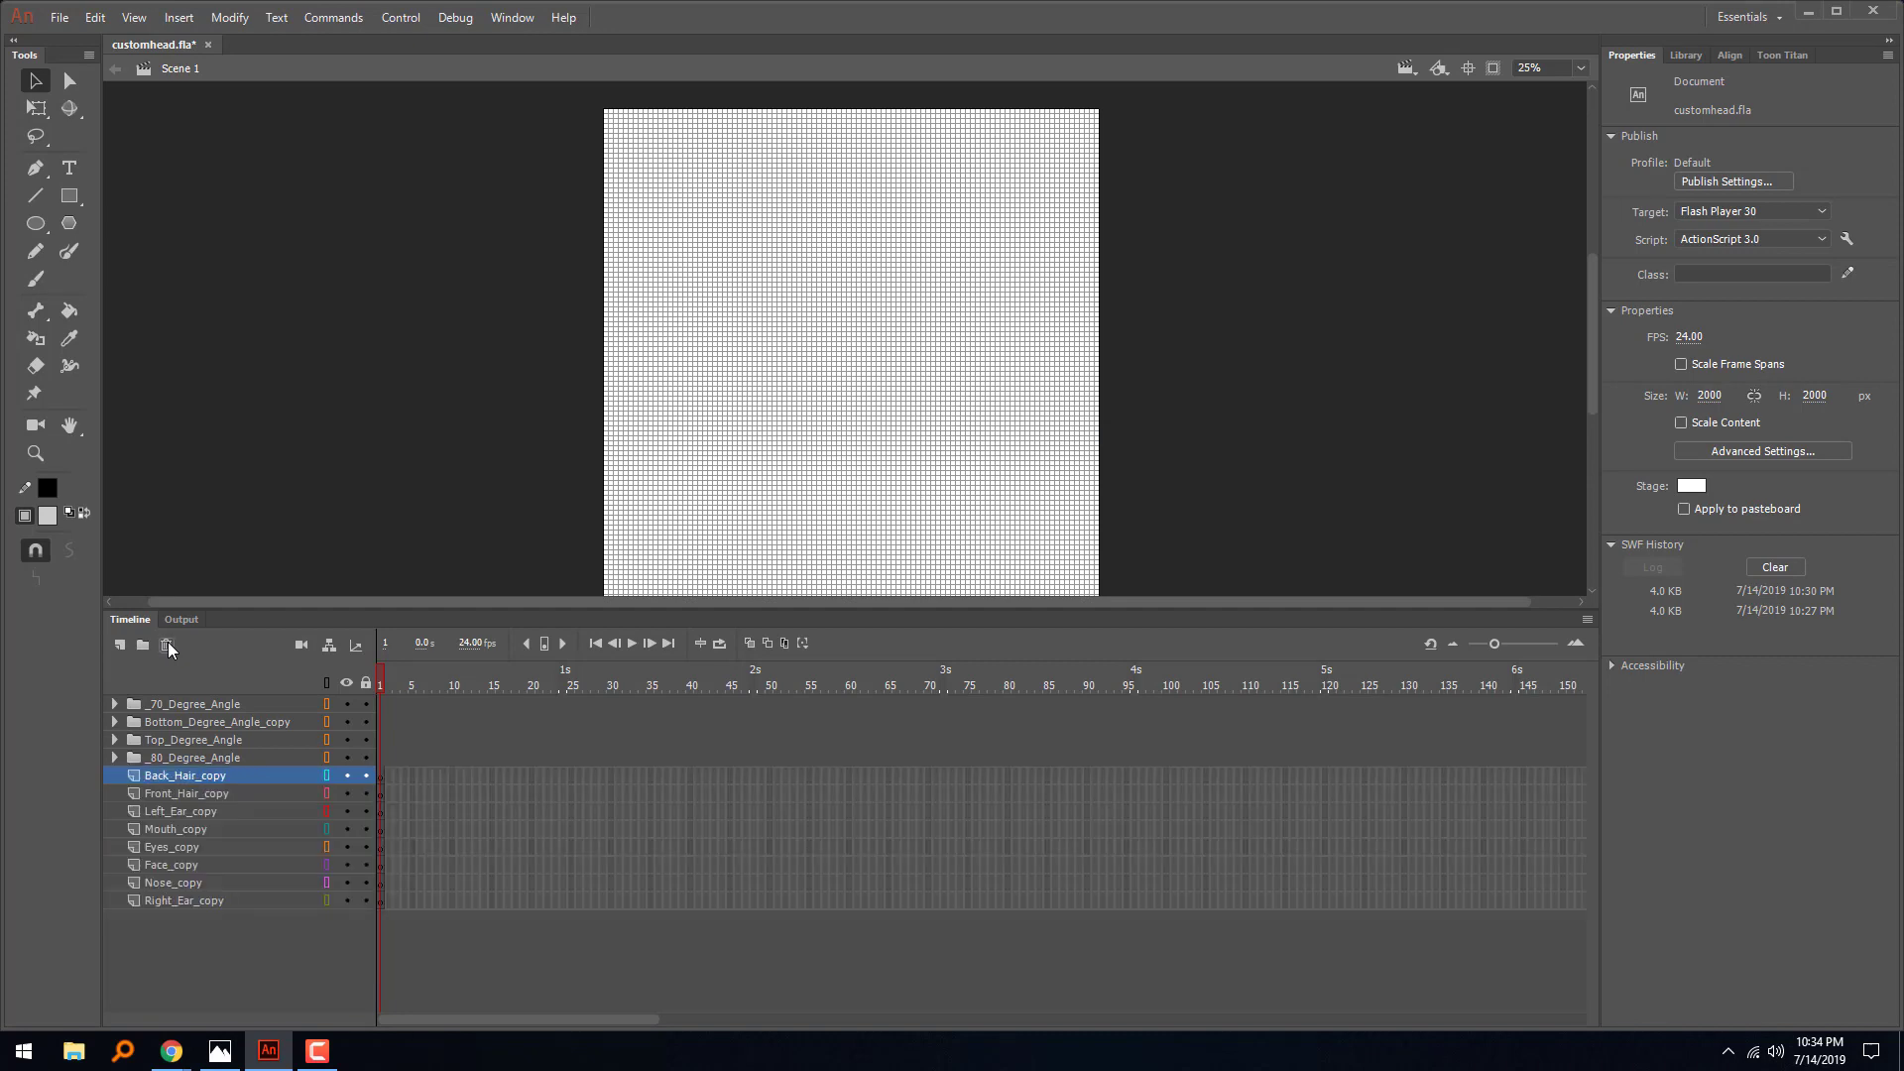
double_click(167, 646)
double_click(167, 646)
double_click(167, 646)
double_click(166, 646)
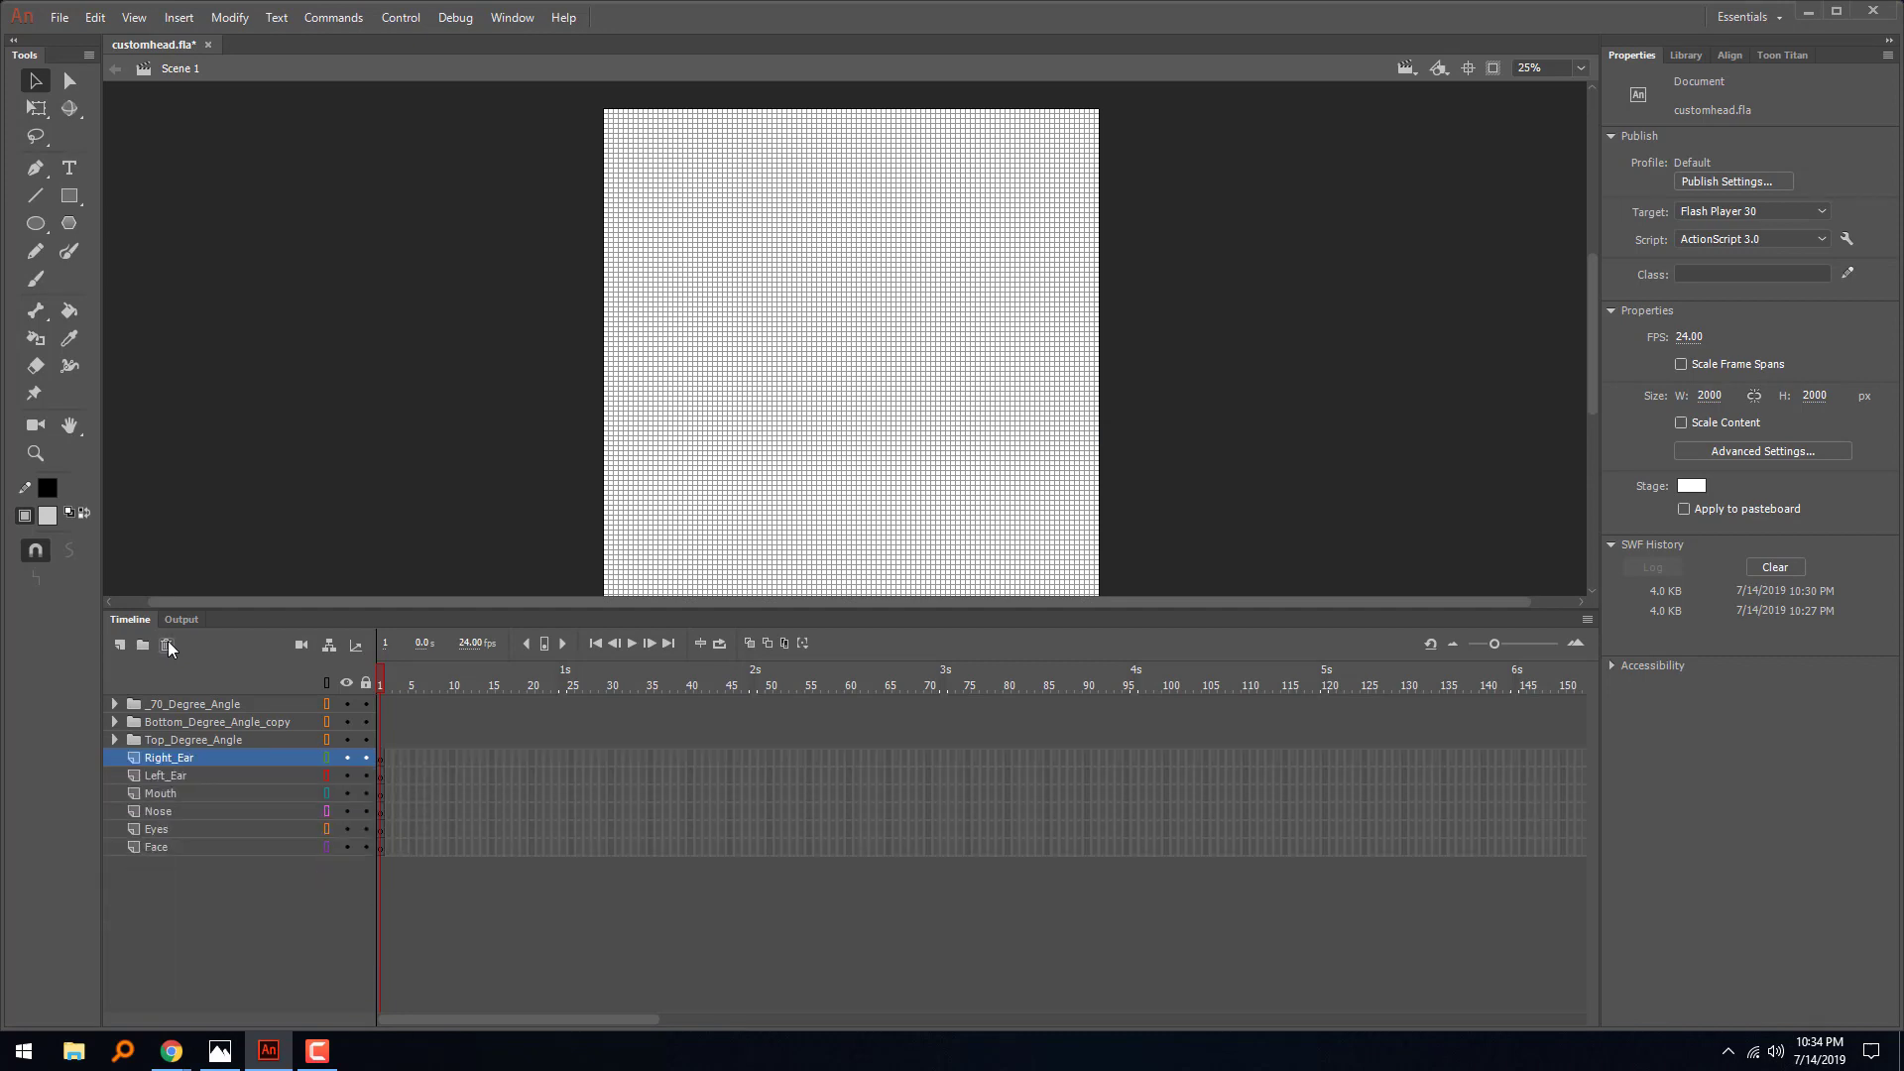
double_click(167, 646)
double_click(167, 646)
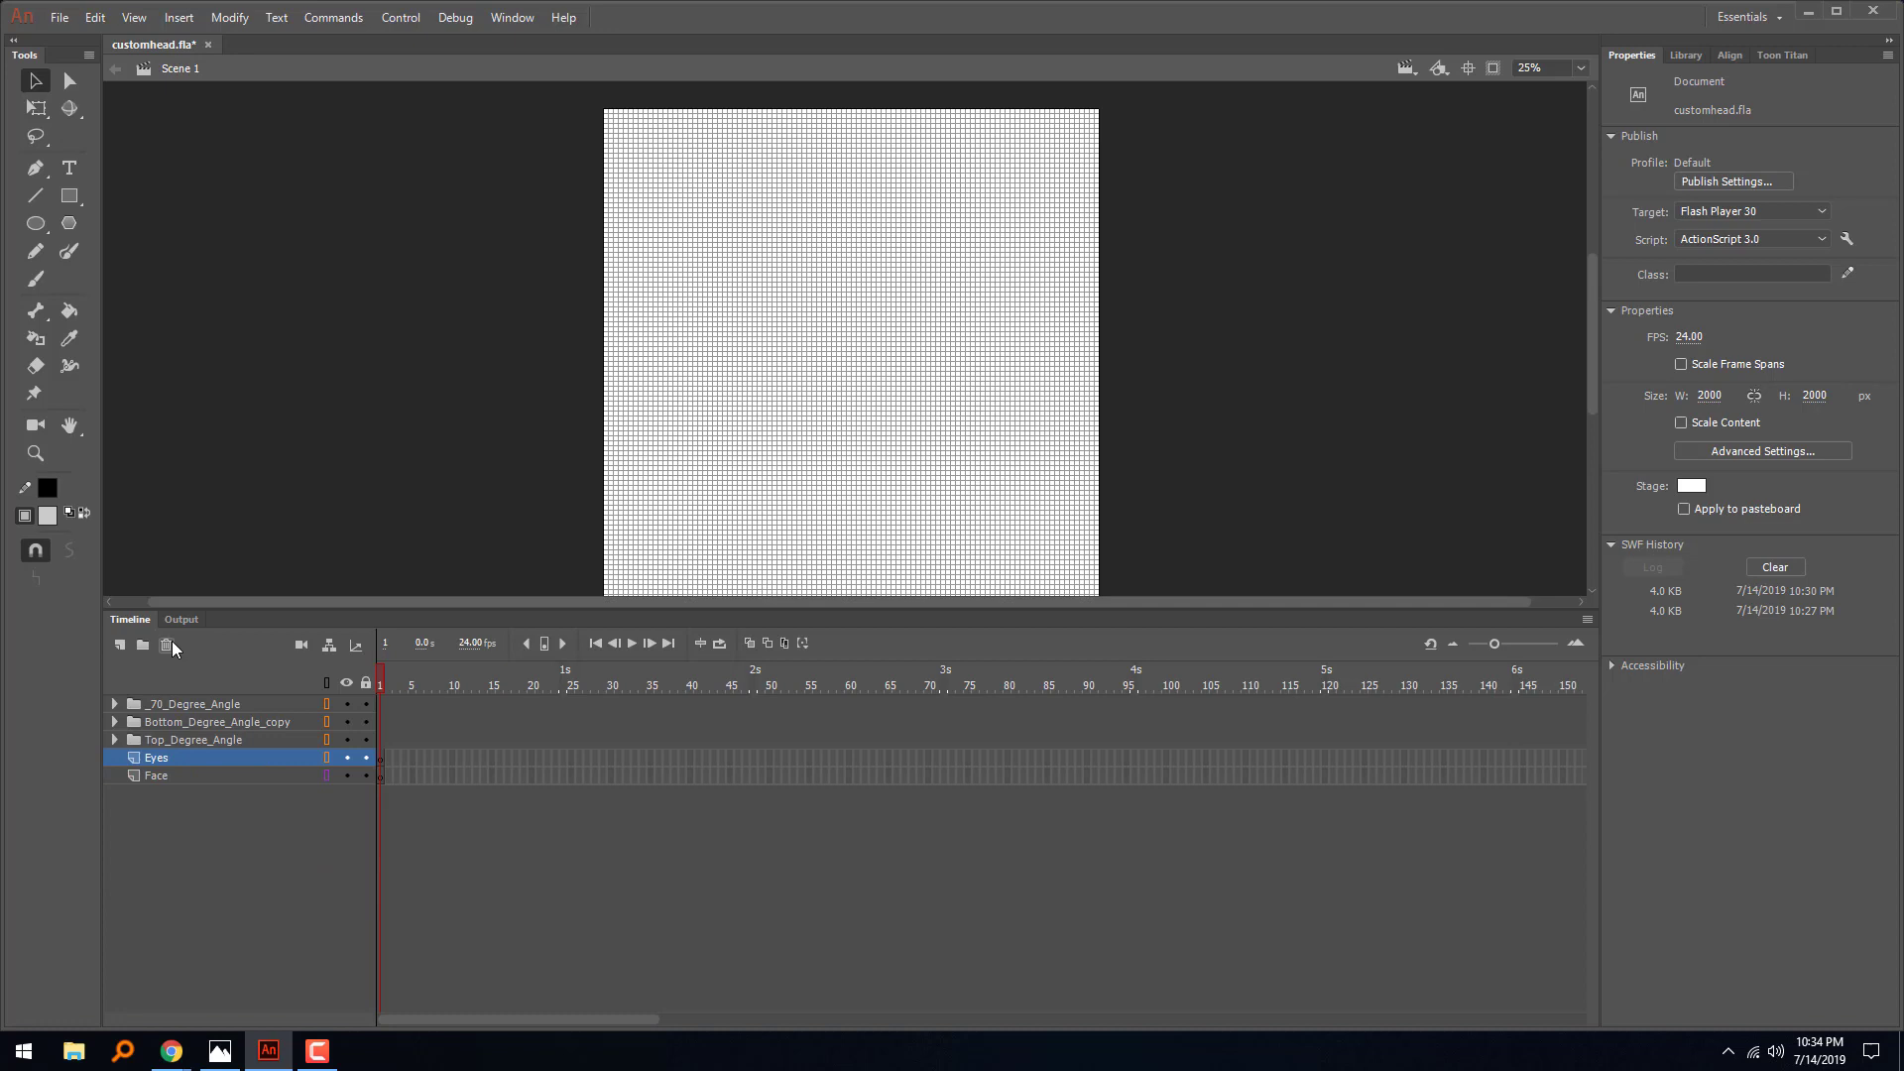
- Delete the _70_Degree_Angle, Bottom_Degree_Angle_copy and Top_Degree_Angle folders with their nested layers, together with the Eyes layer
shift+click(147, 704)
click(167, 645)
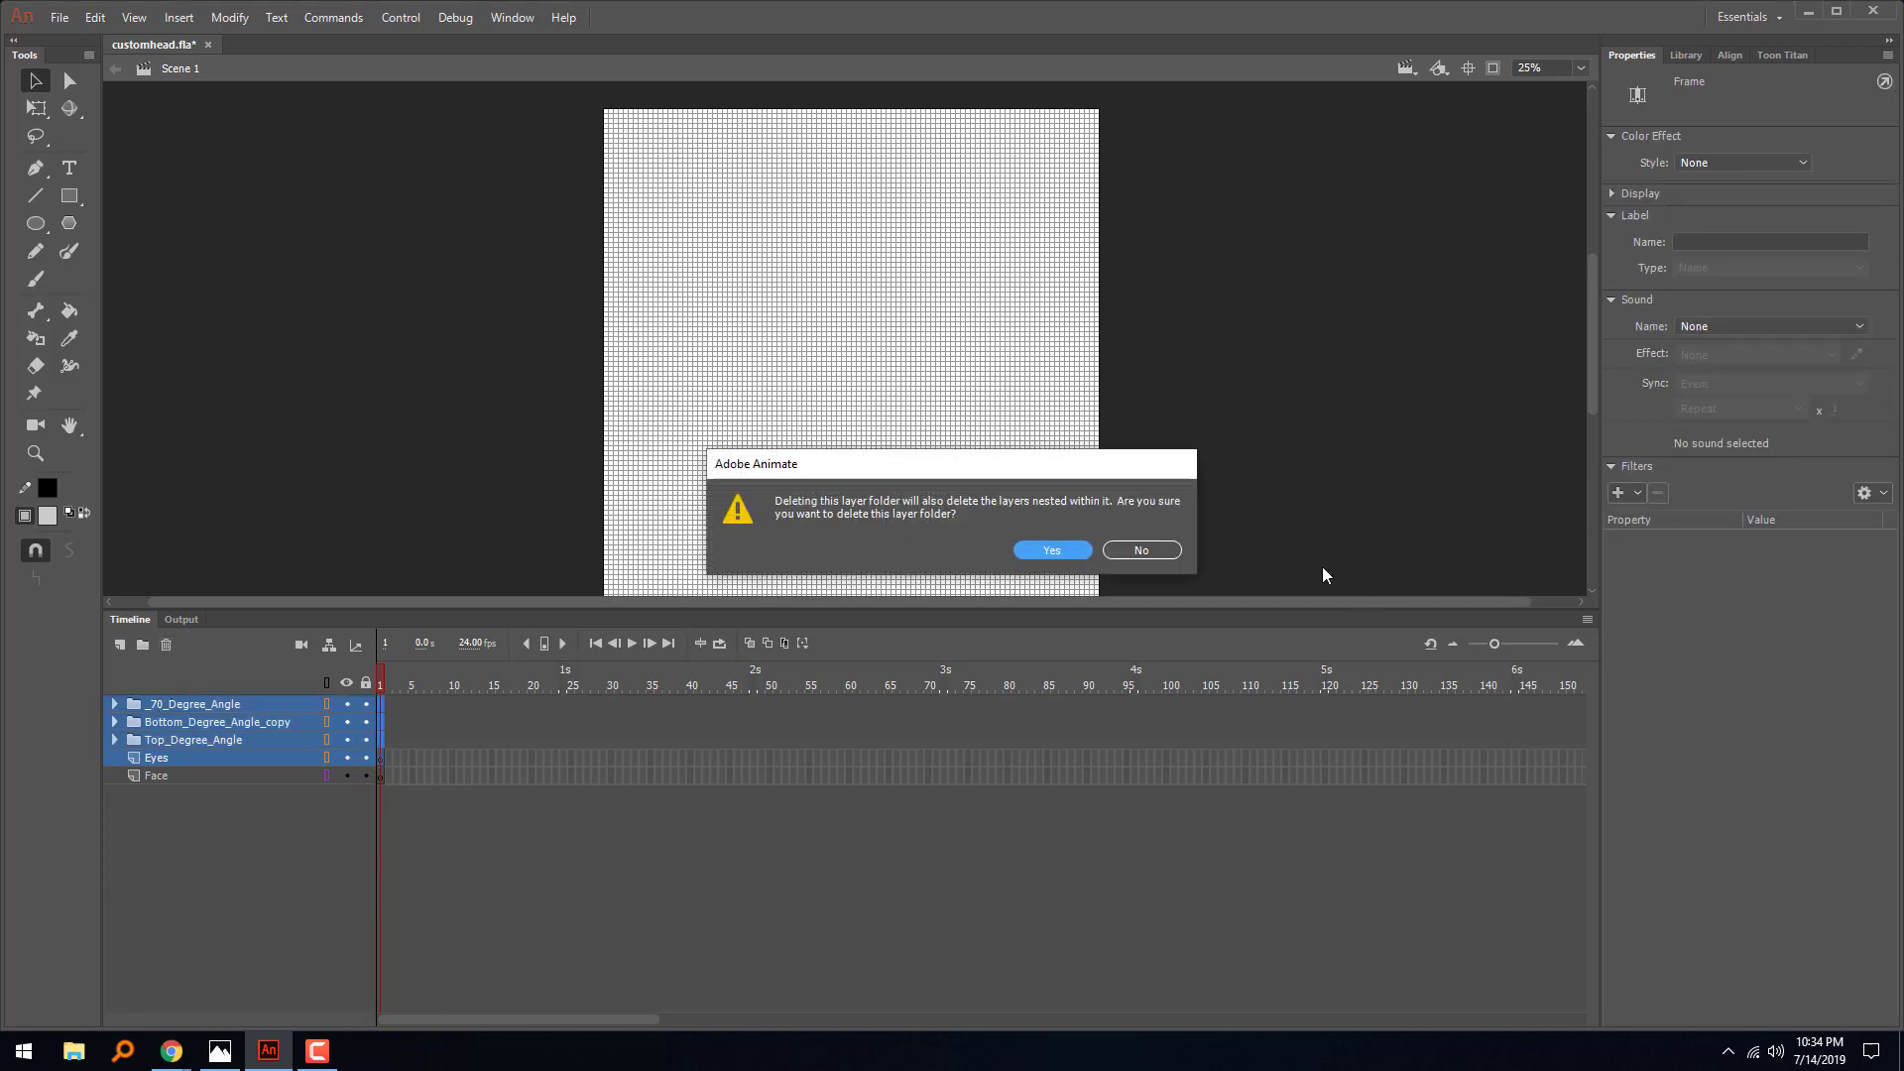
click(1038, 551)
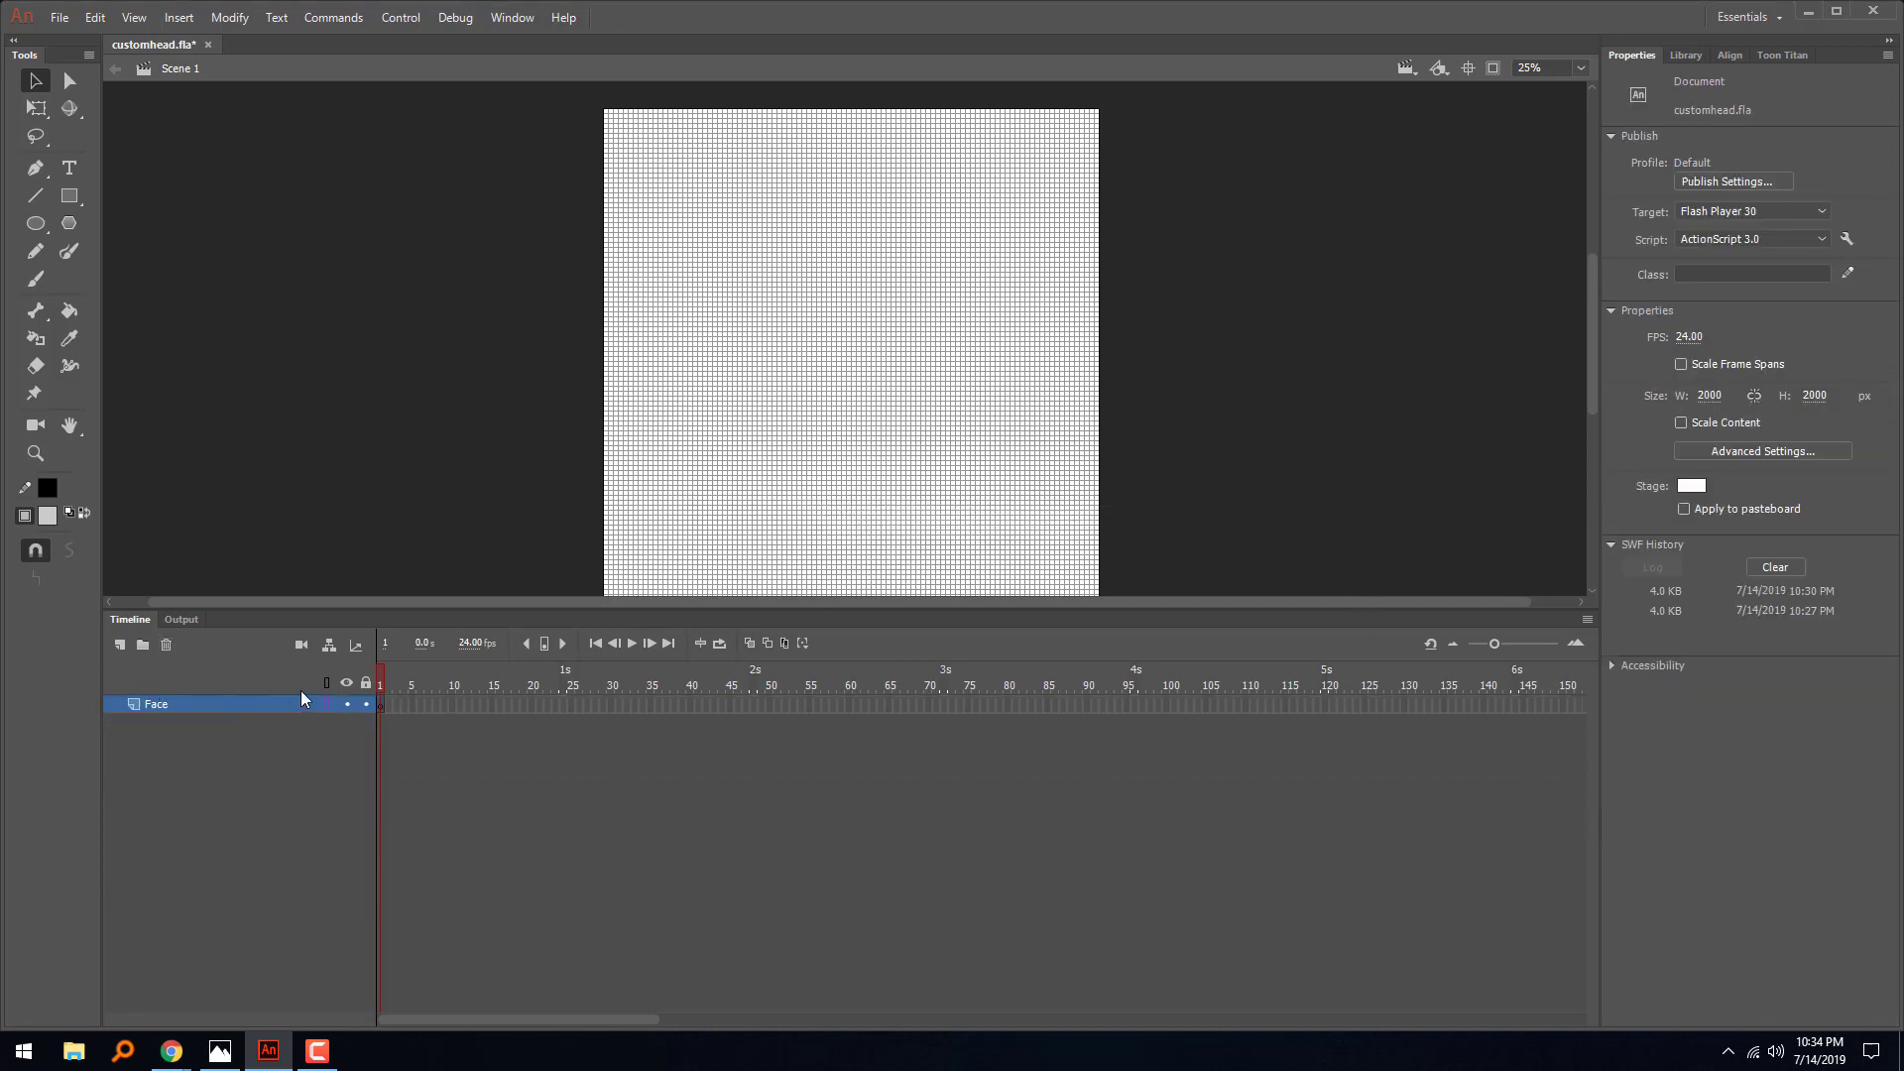
- Name the remaining layer Face and paste the cut heads onto it at their original positions
double_click(159, 704)
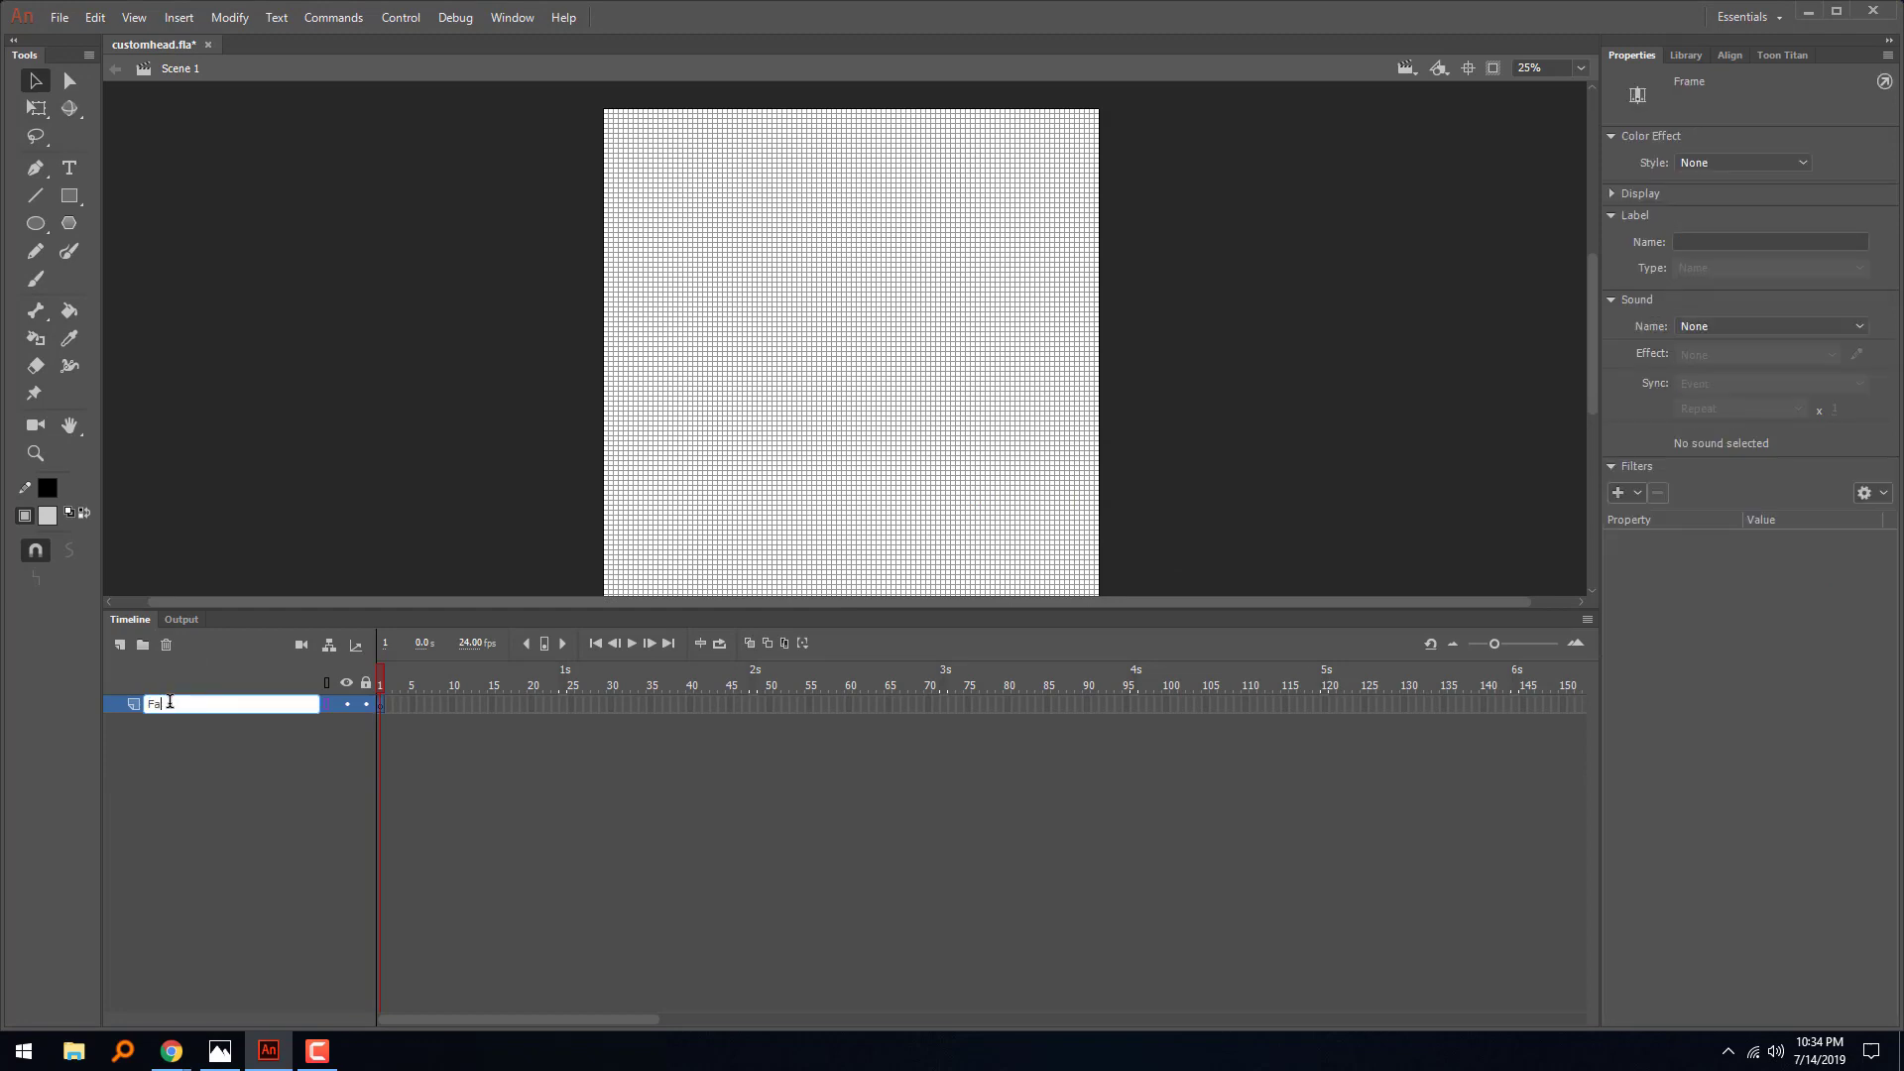
key(Return)
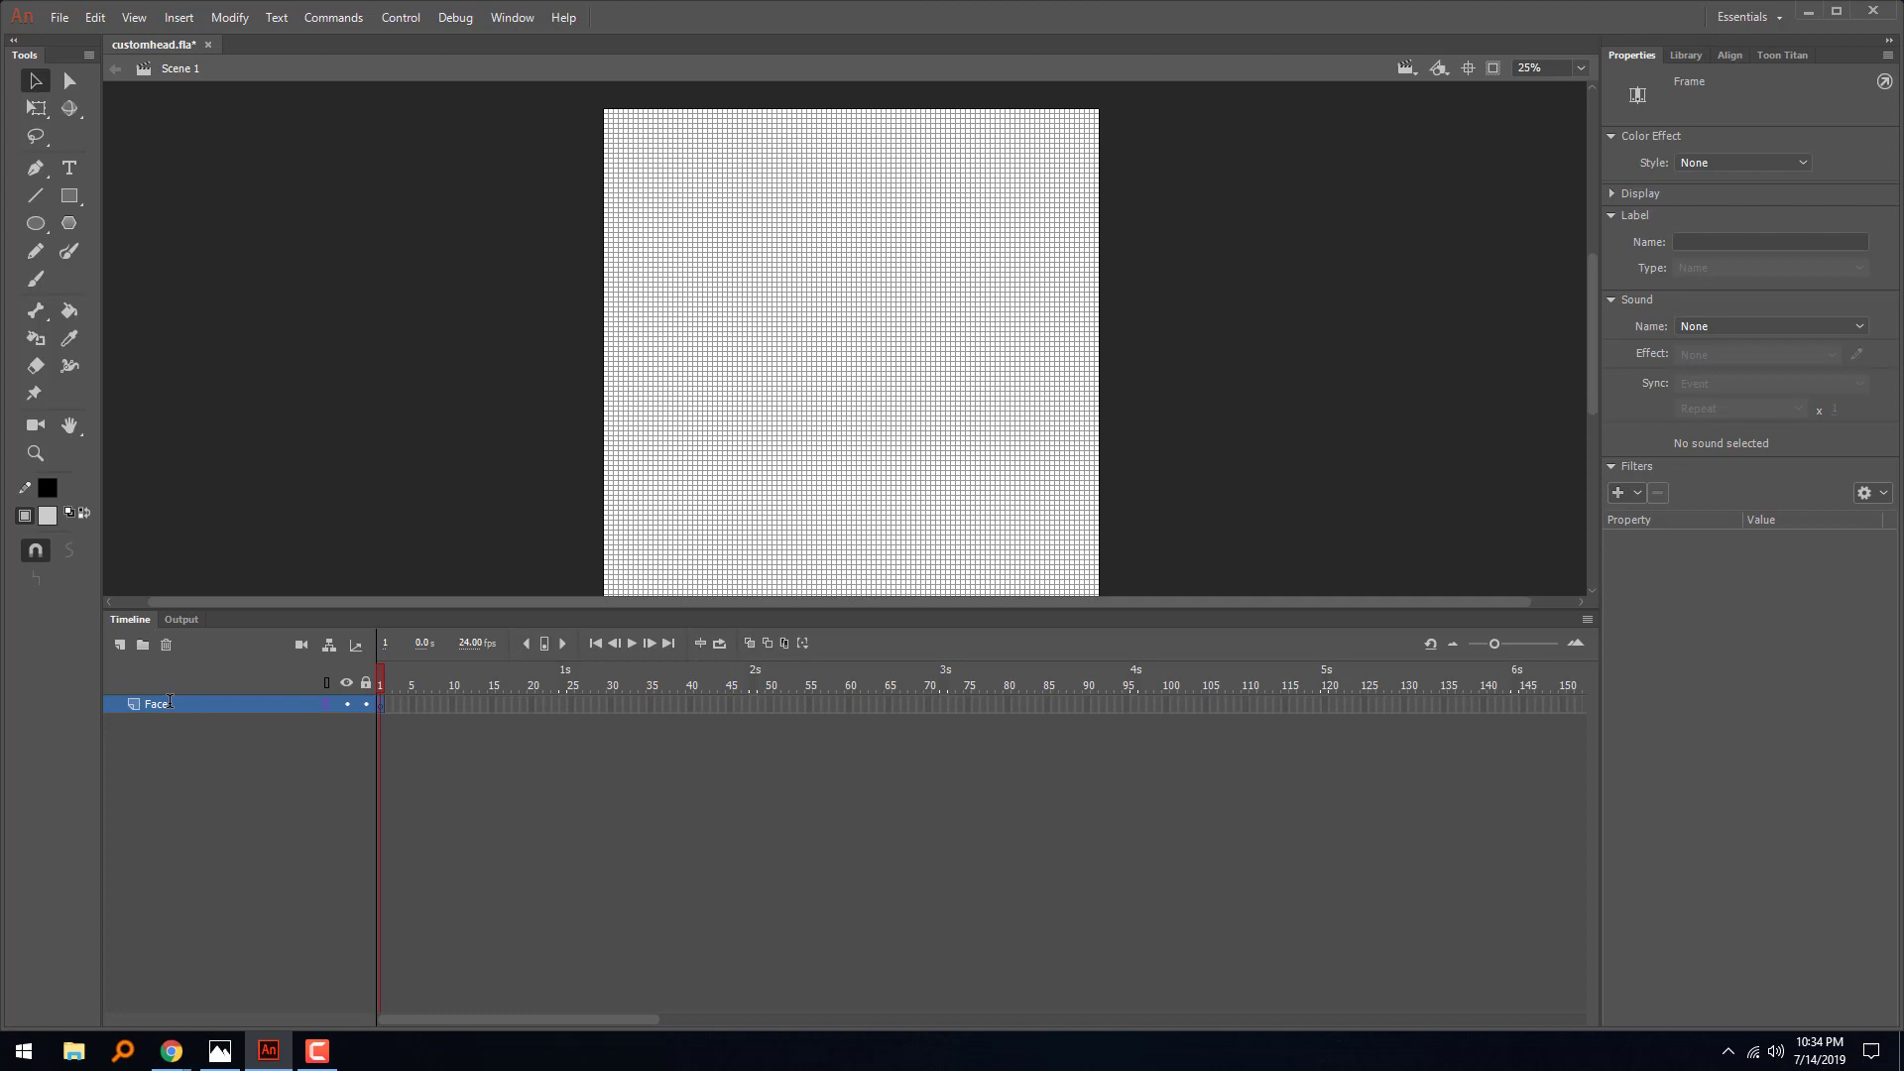
right_click(622, 281)
click(646, 344)
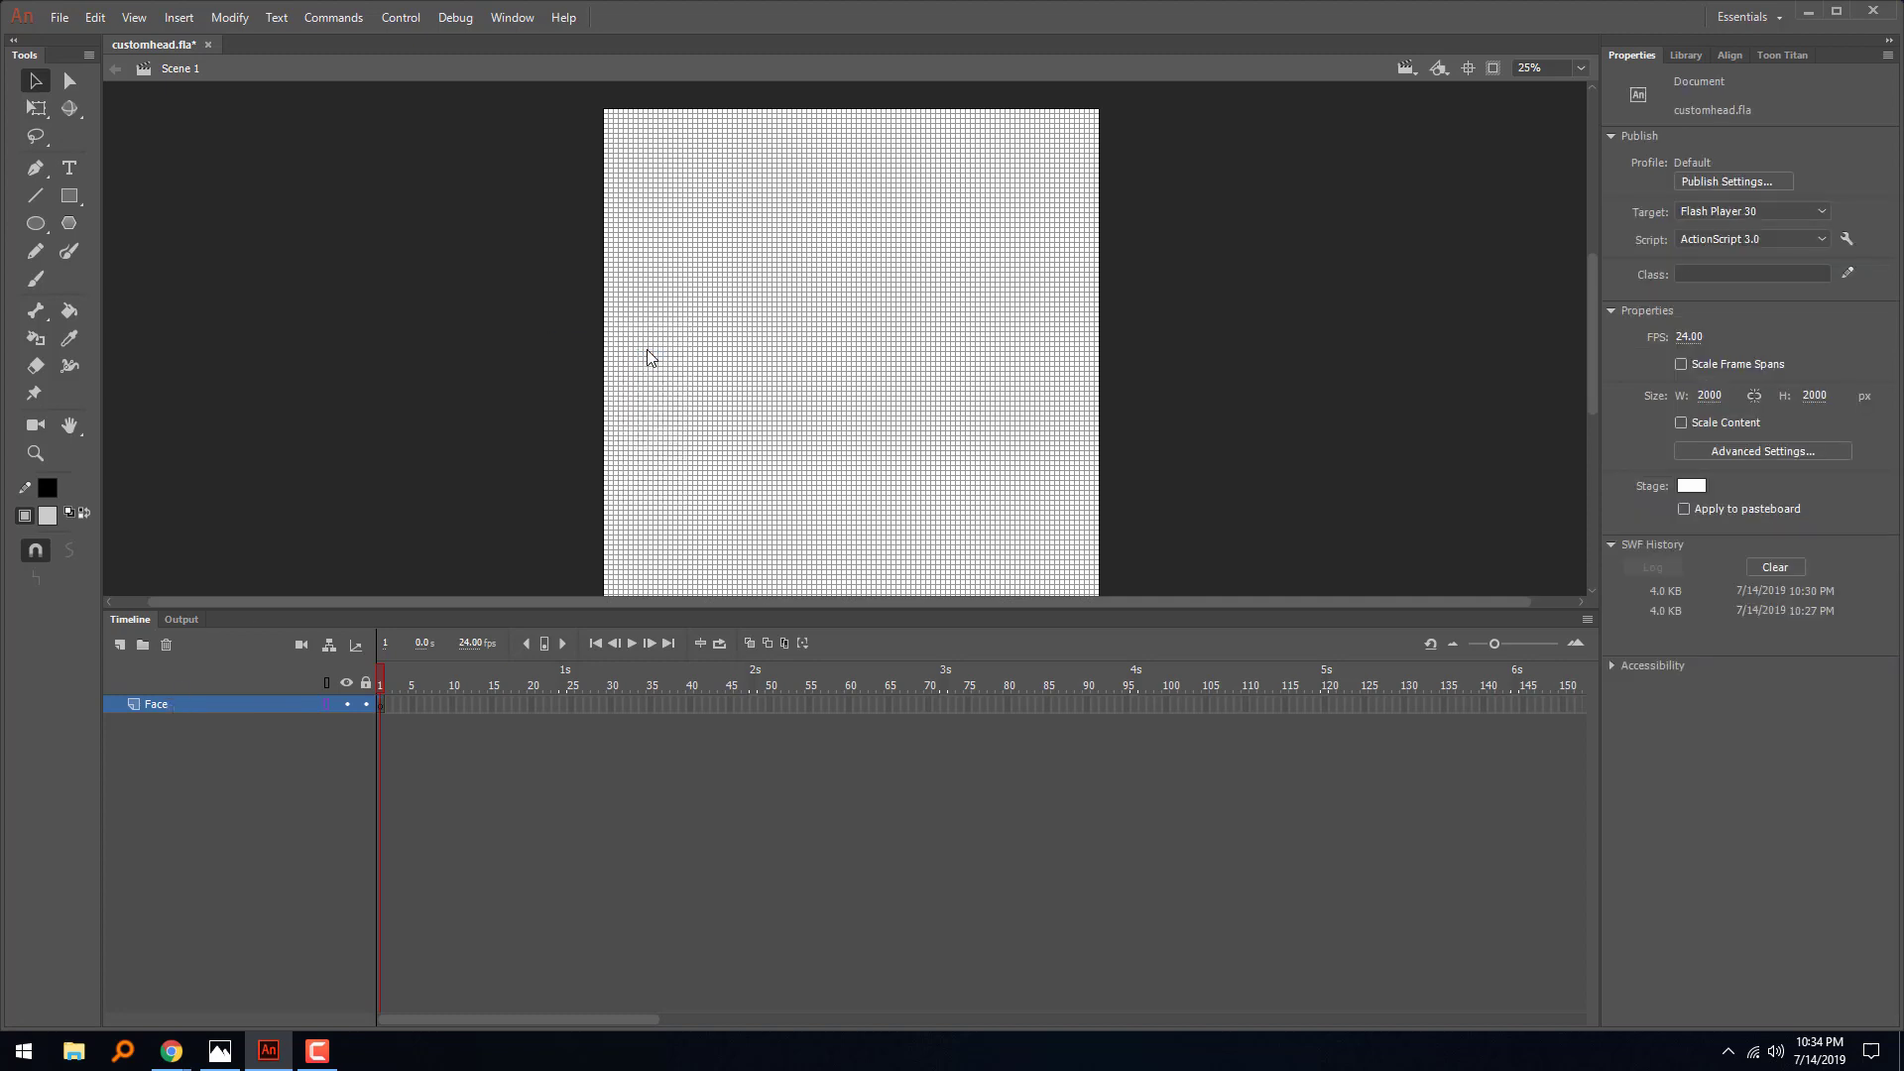
right_click(509, 410)
click(484, 347)
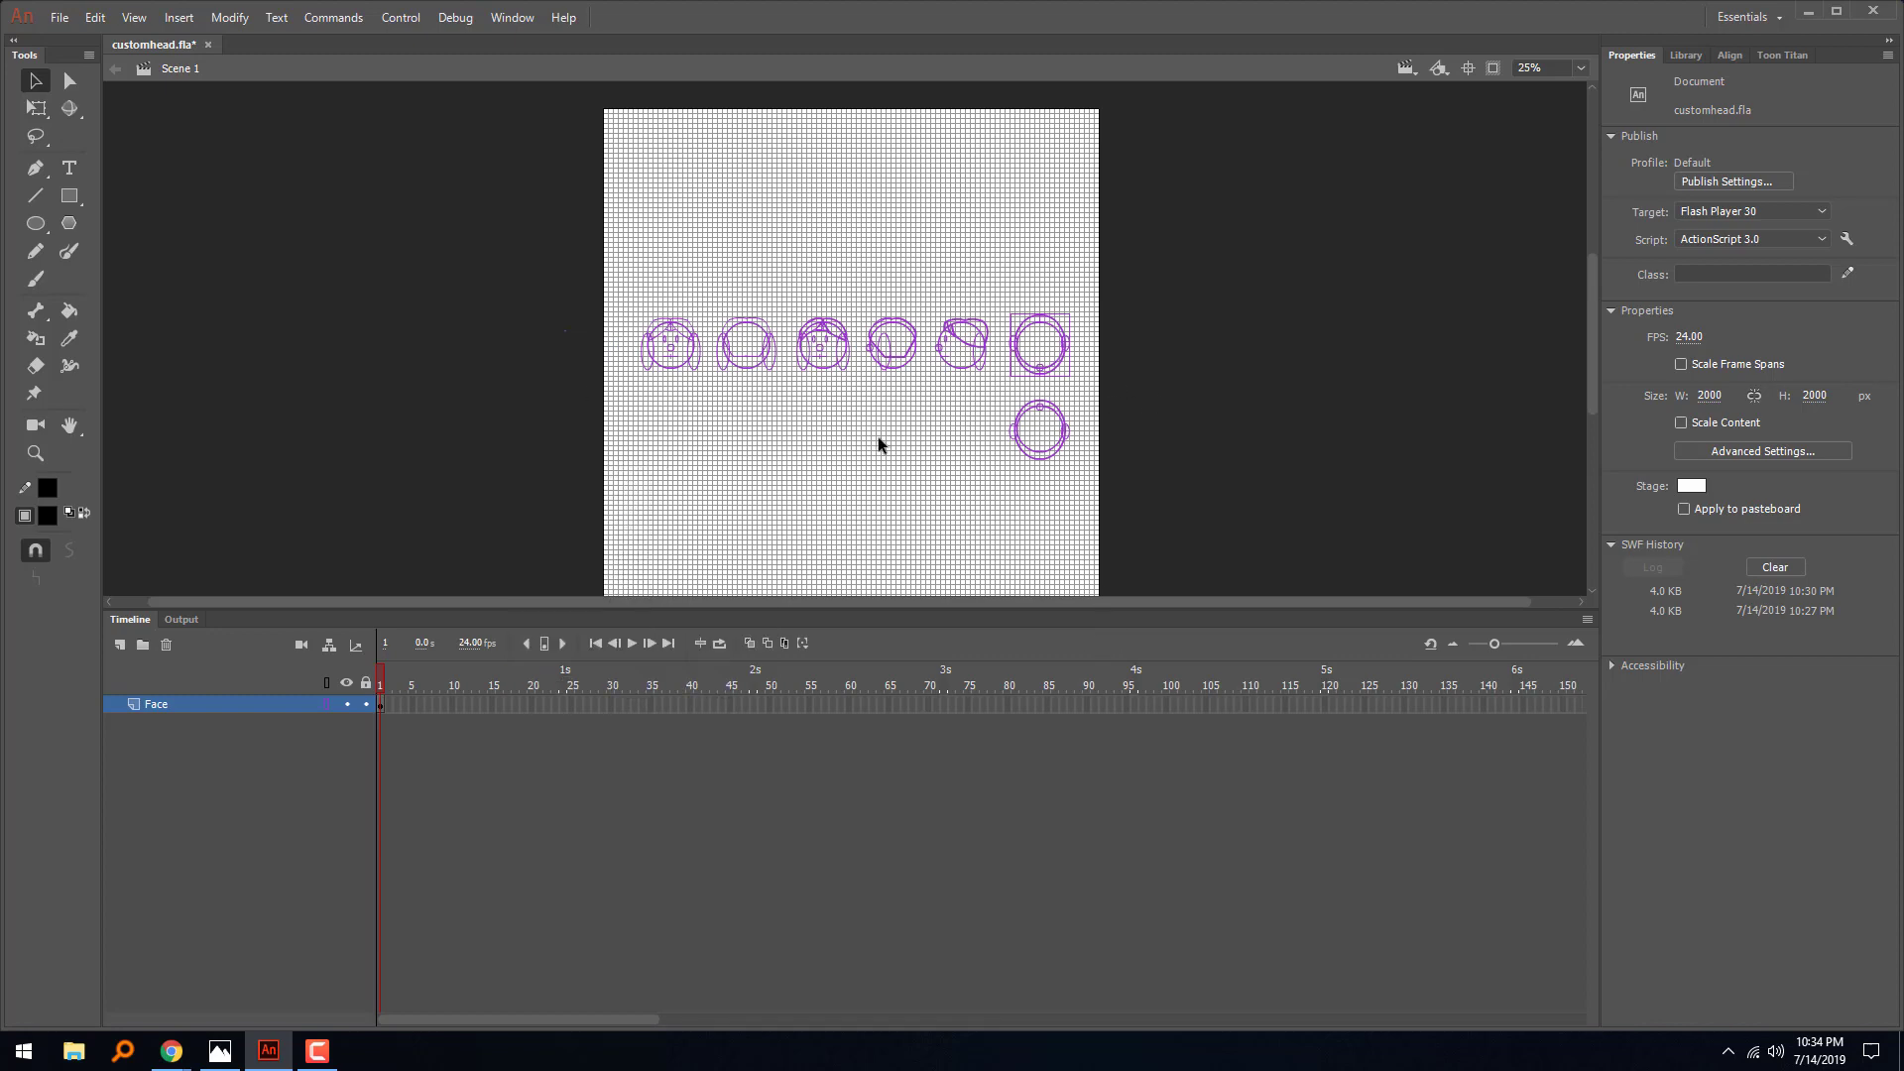
- Turn off outline display for the Face layer and check the instance name of the first head's right ear
key(ctrl+equal)
key(ctrl+equal)
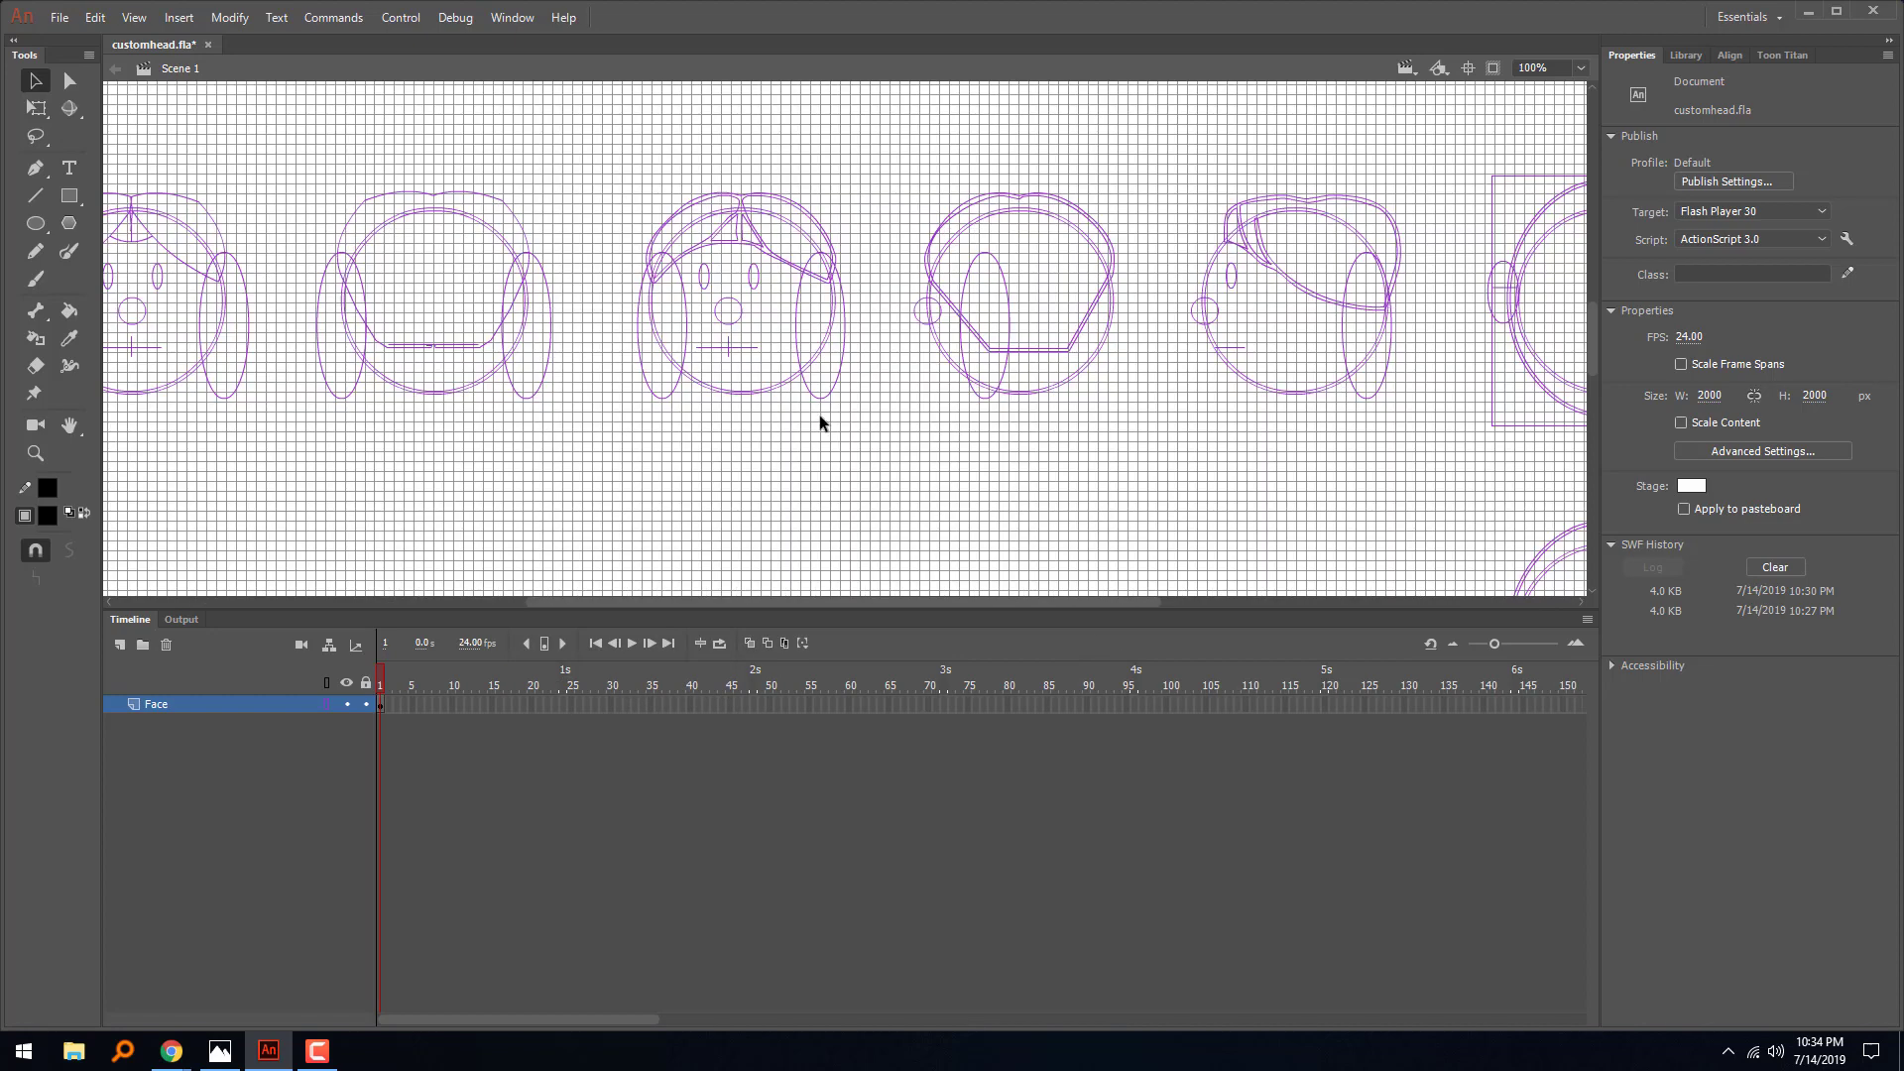
drag(616, 467, 1126, 489)
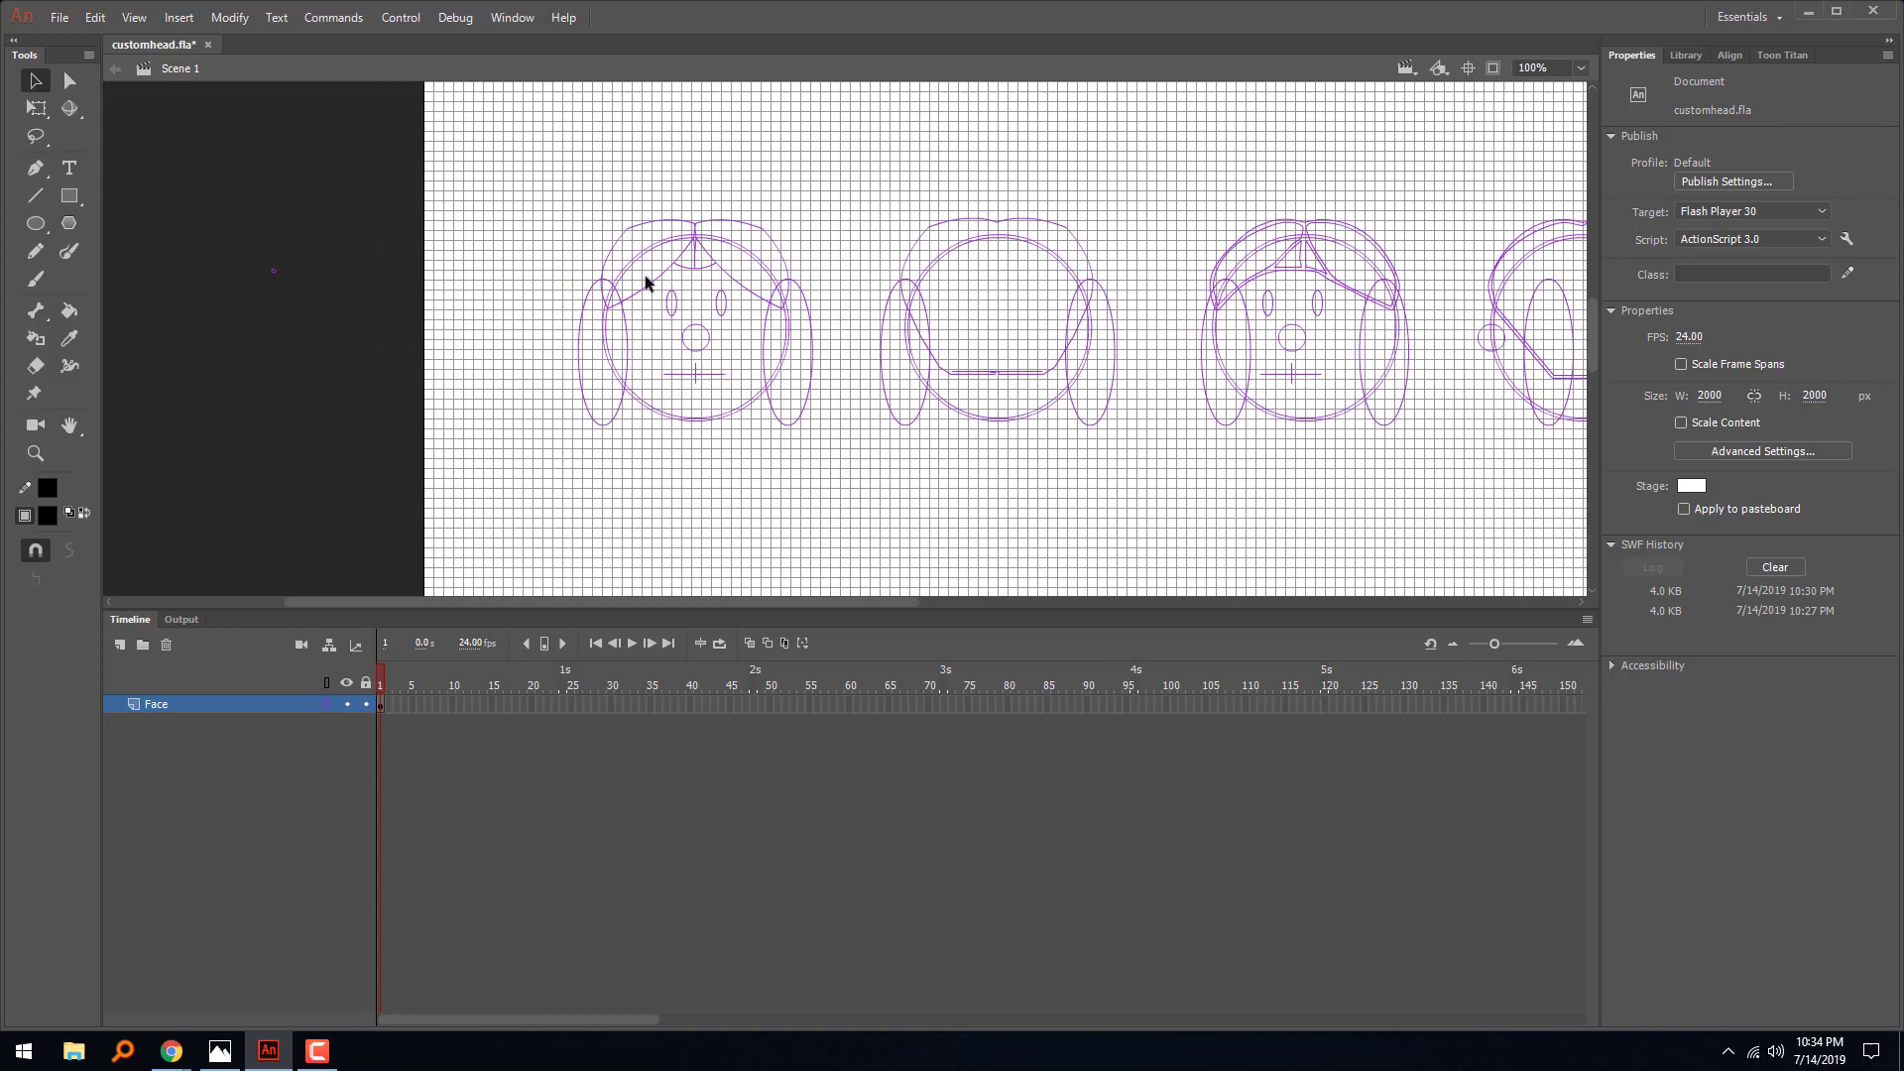
click(328, 704)
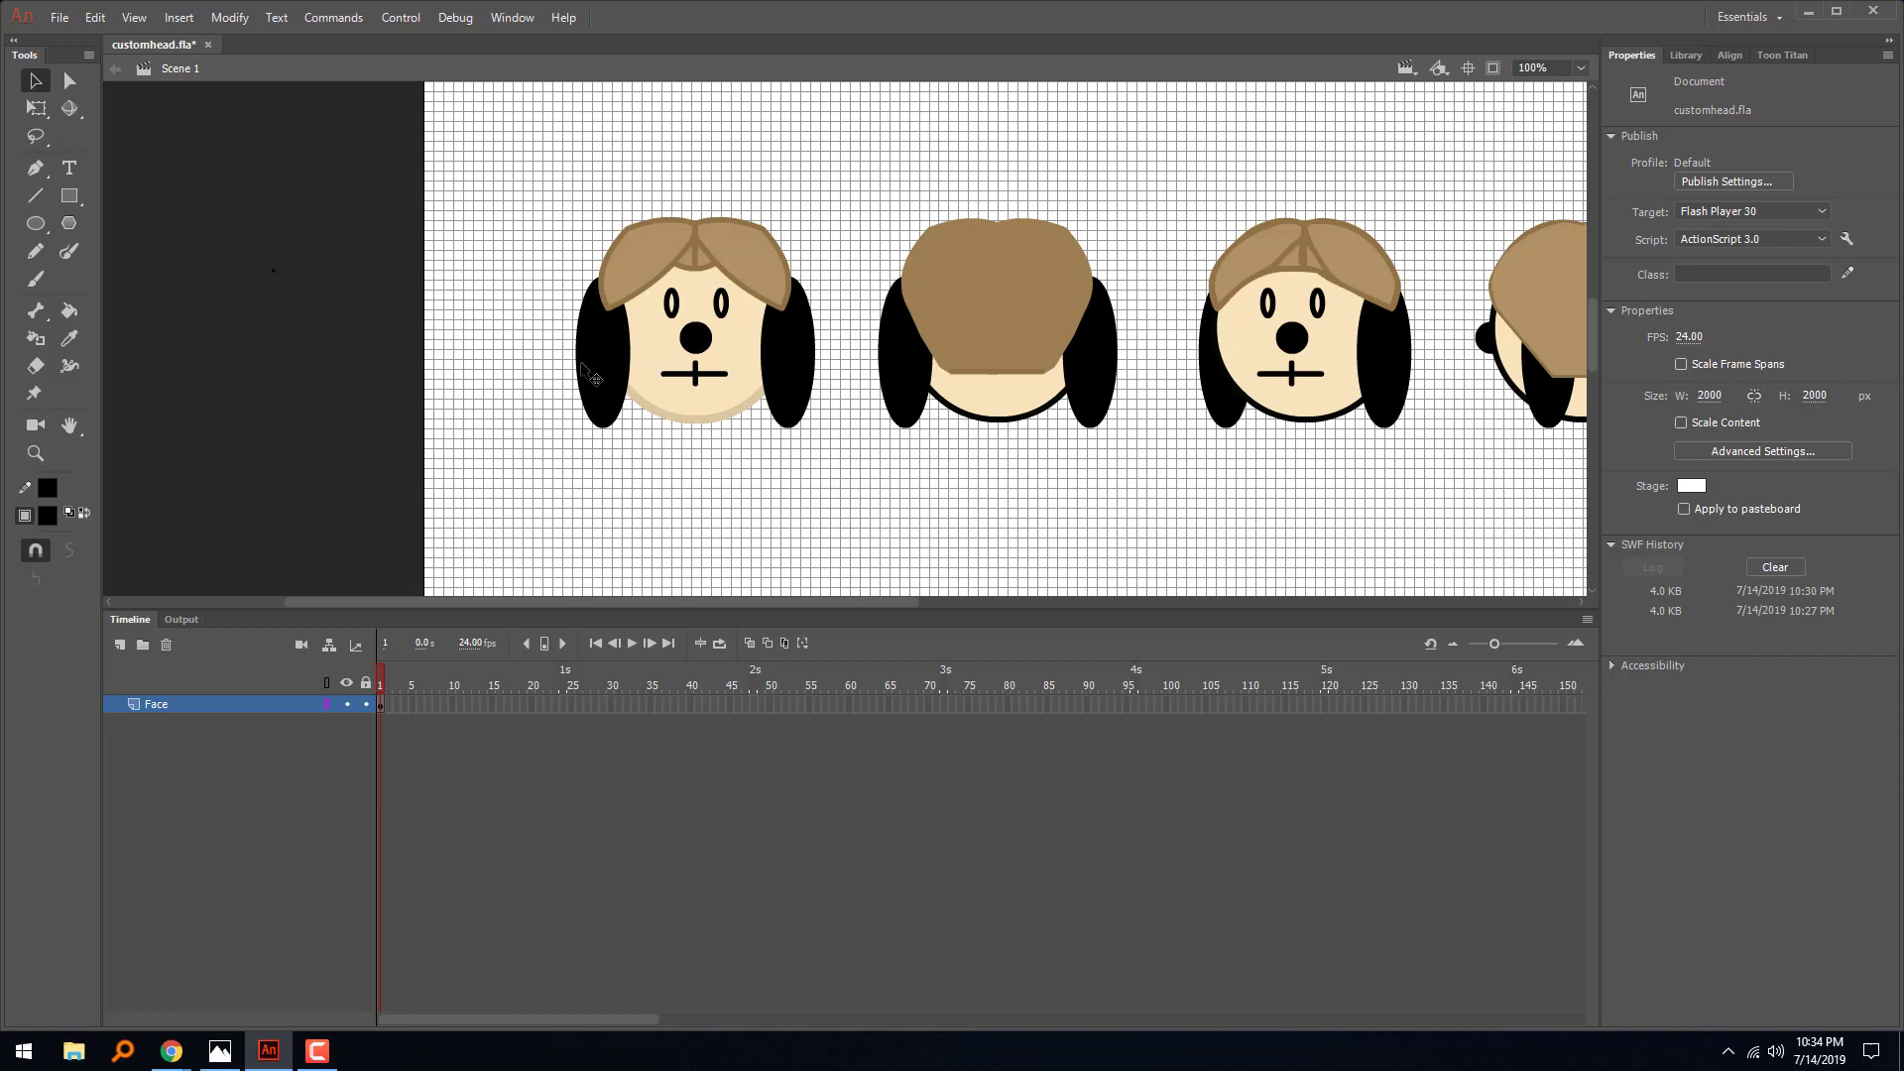
click(600, 380)
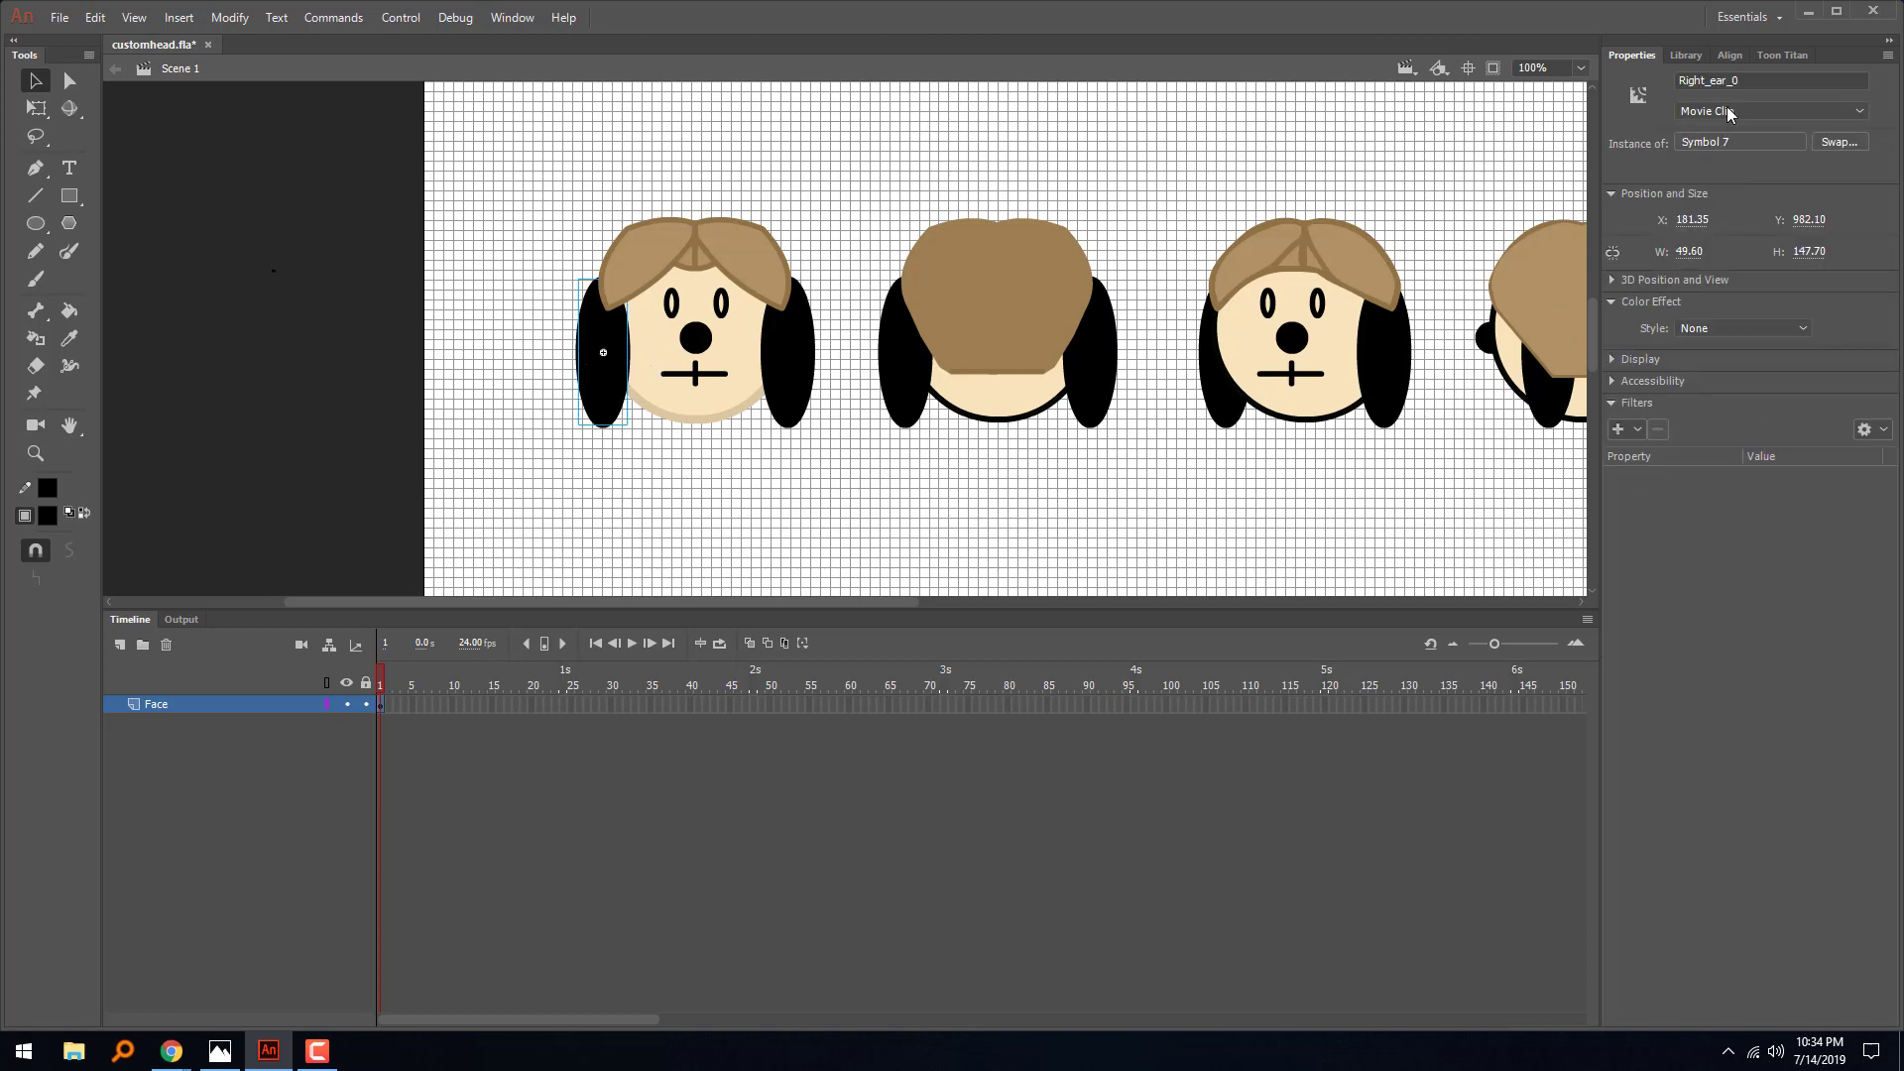
drag(1741, 80, 1622, 75)
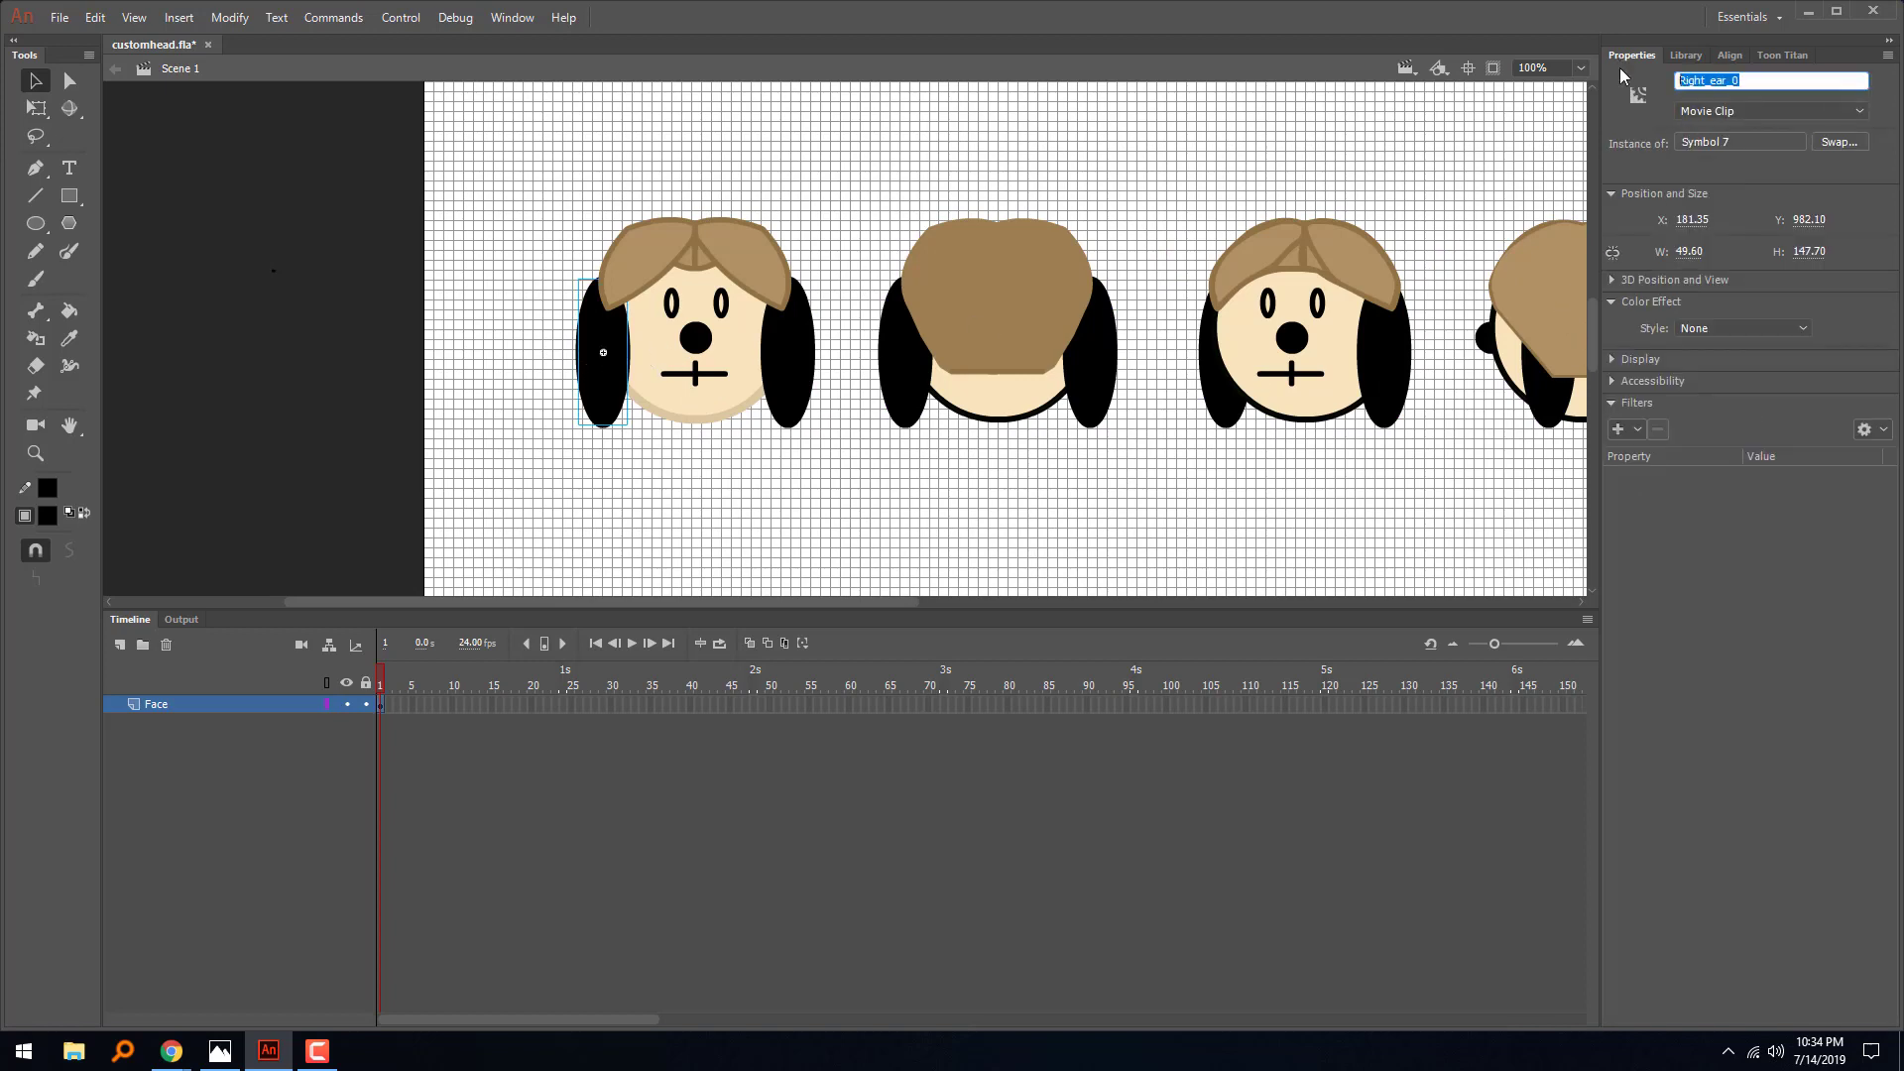
- Select all the heads and clear the instance names of their parts with the Puppet Producer extension
key(ctrl+minus)
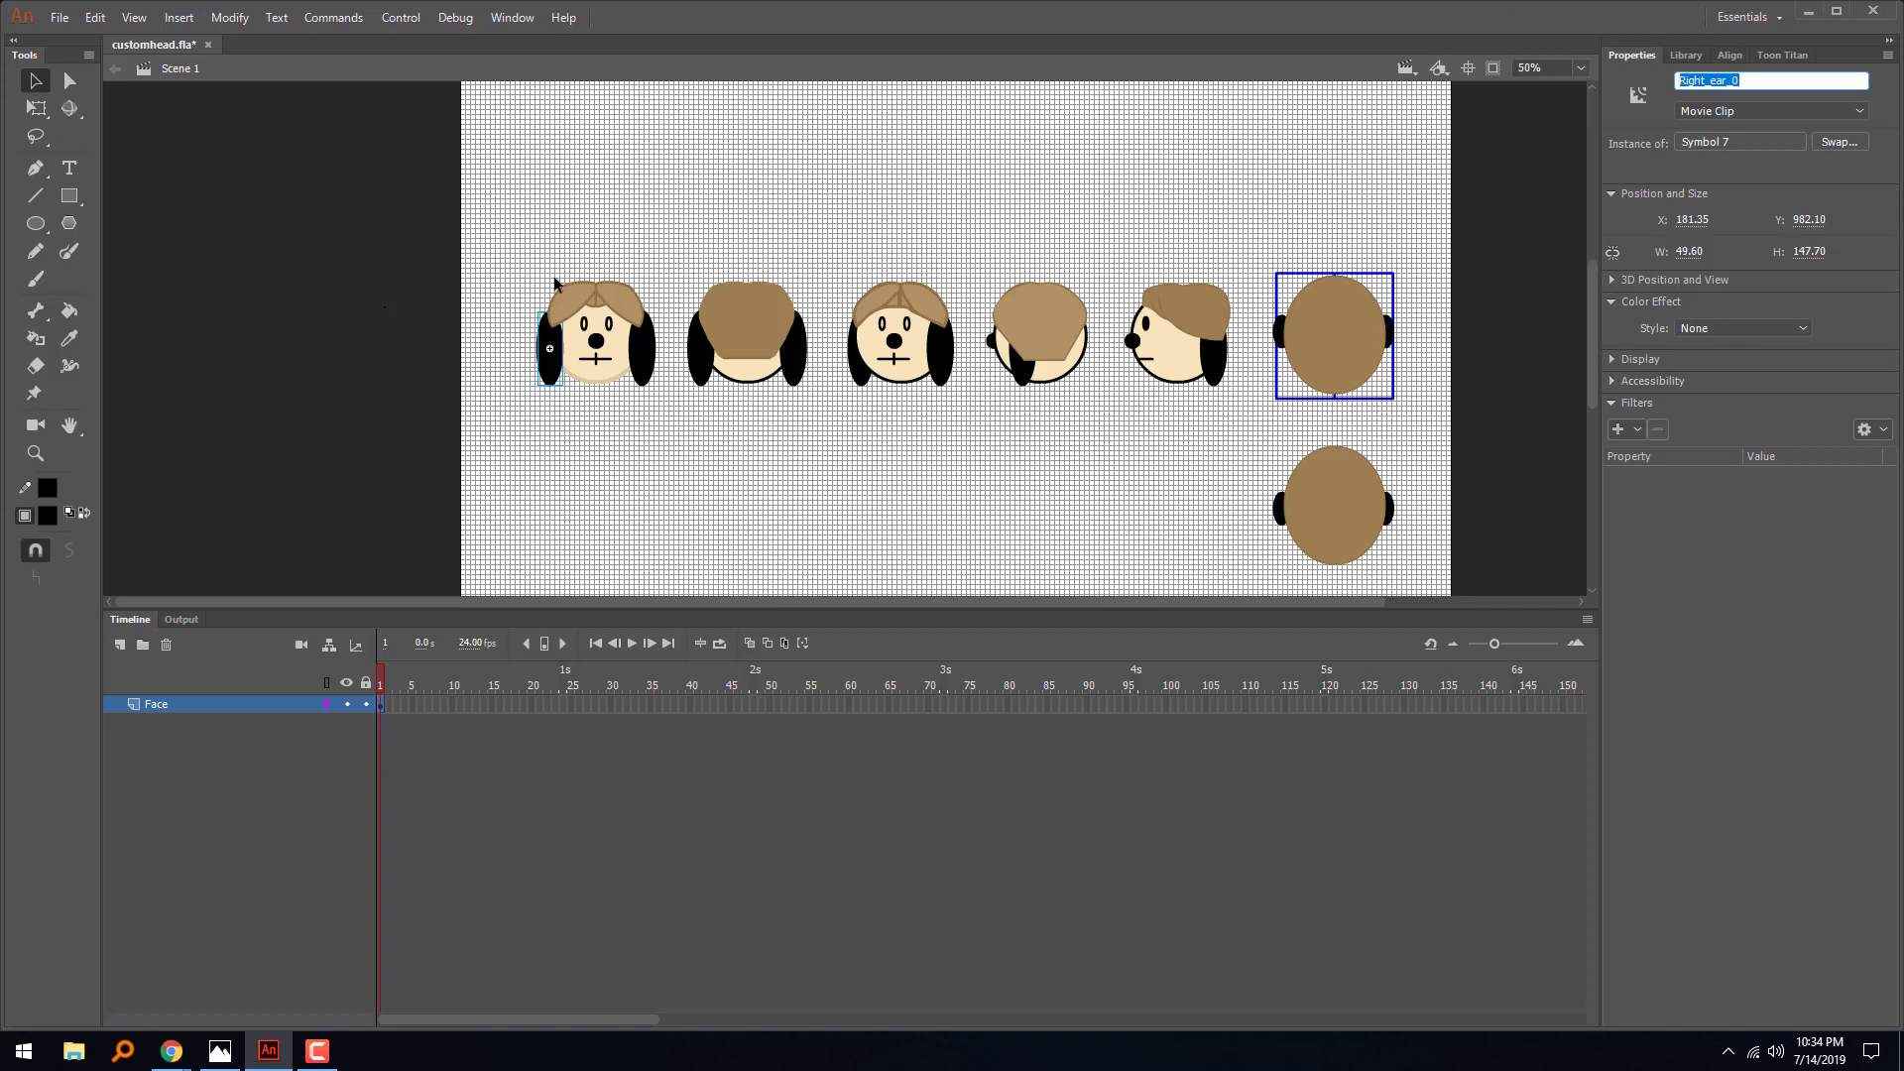
drag(503, 247, 1539, 627)
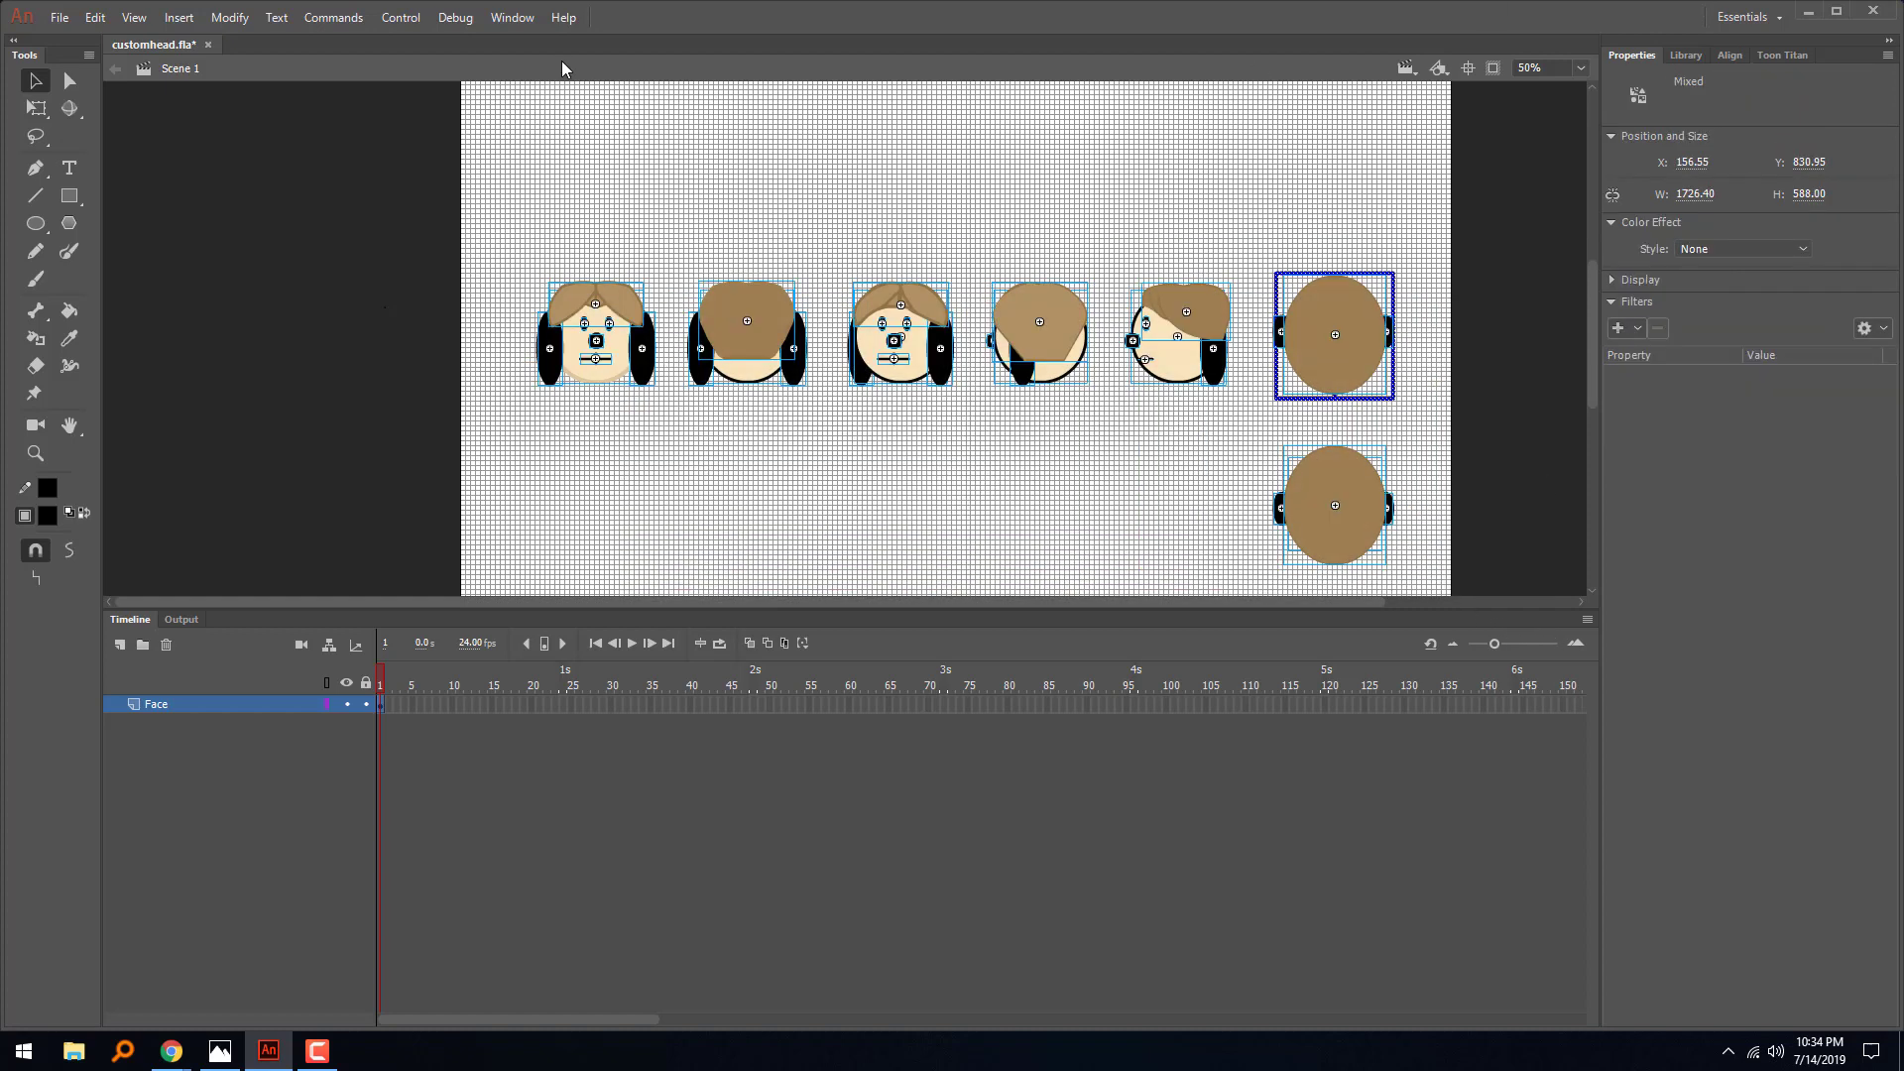
click(523, 18)
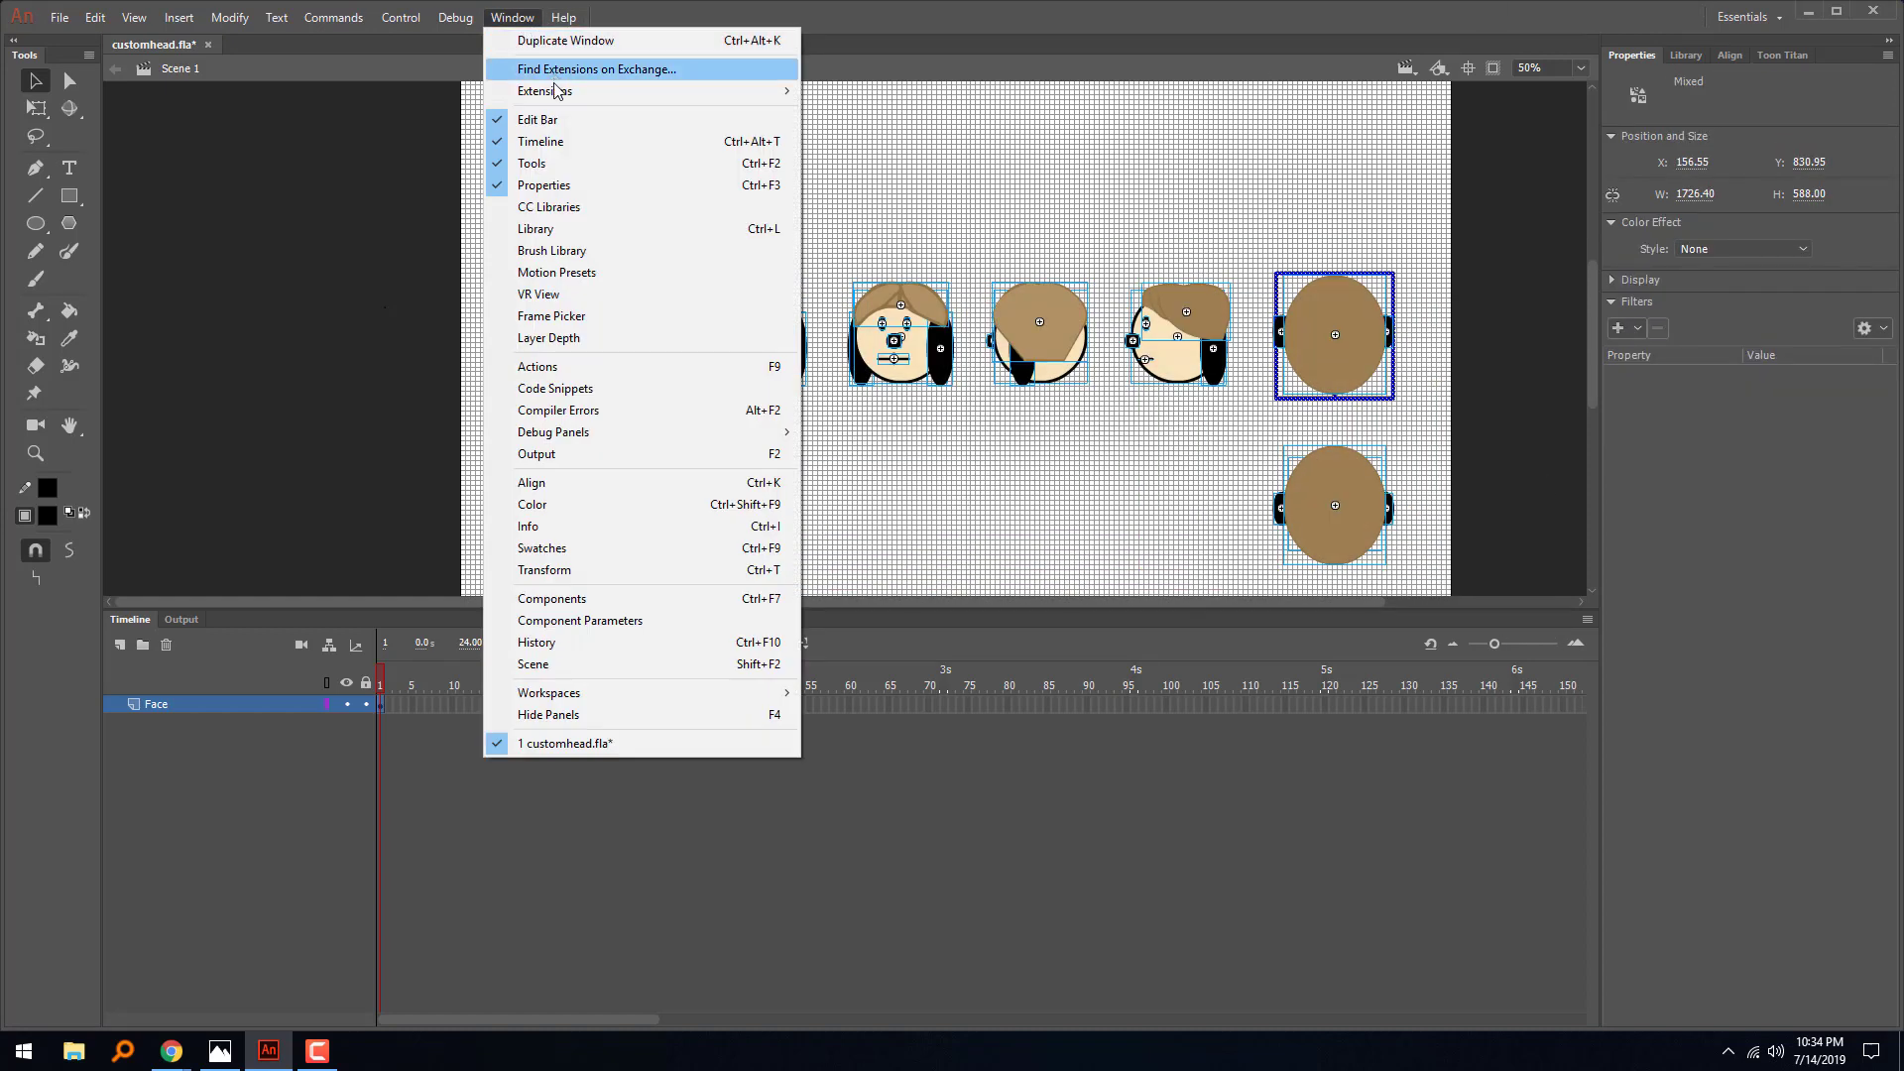
mouse_move(734, 90)
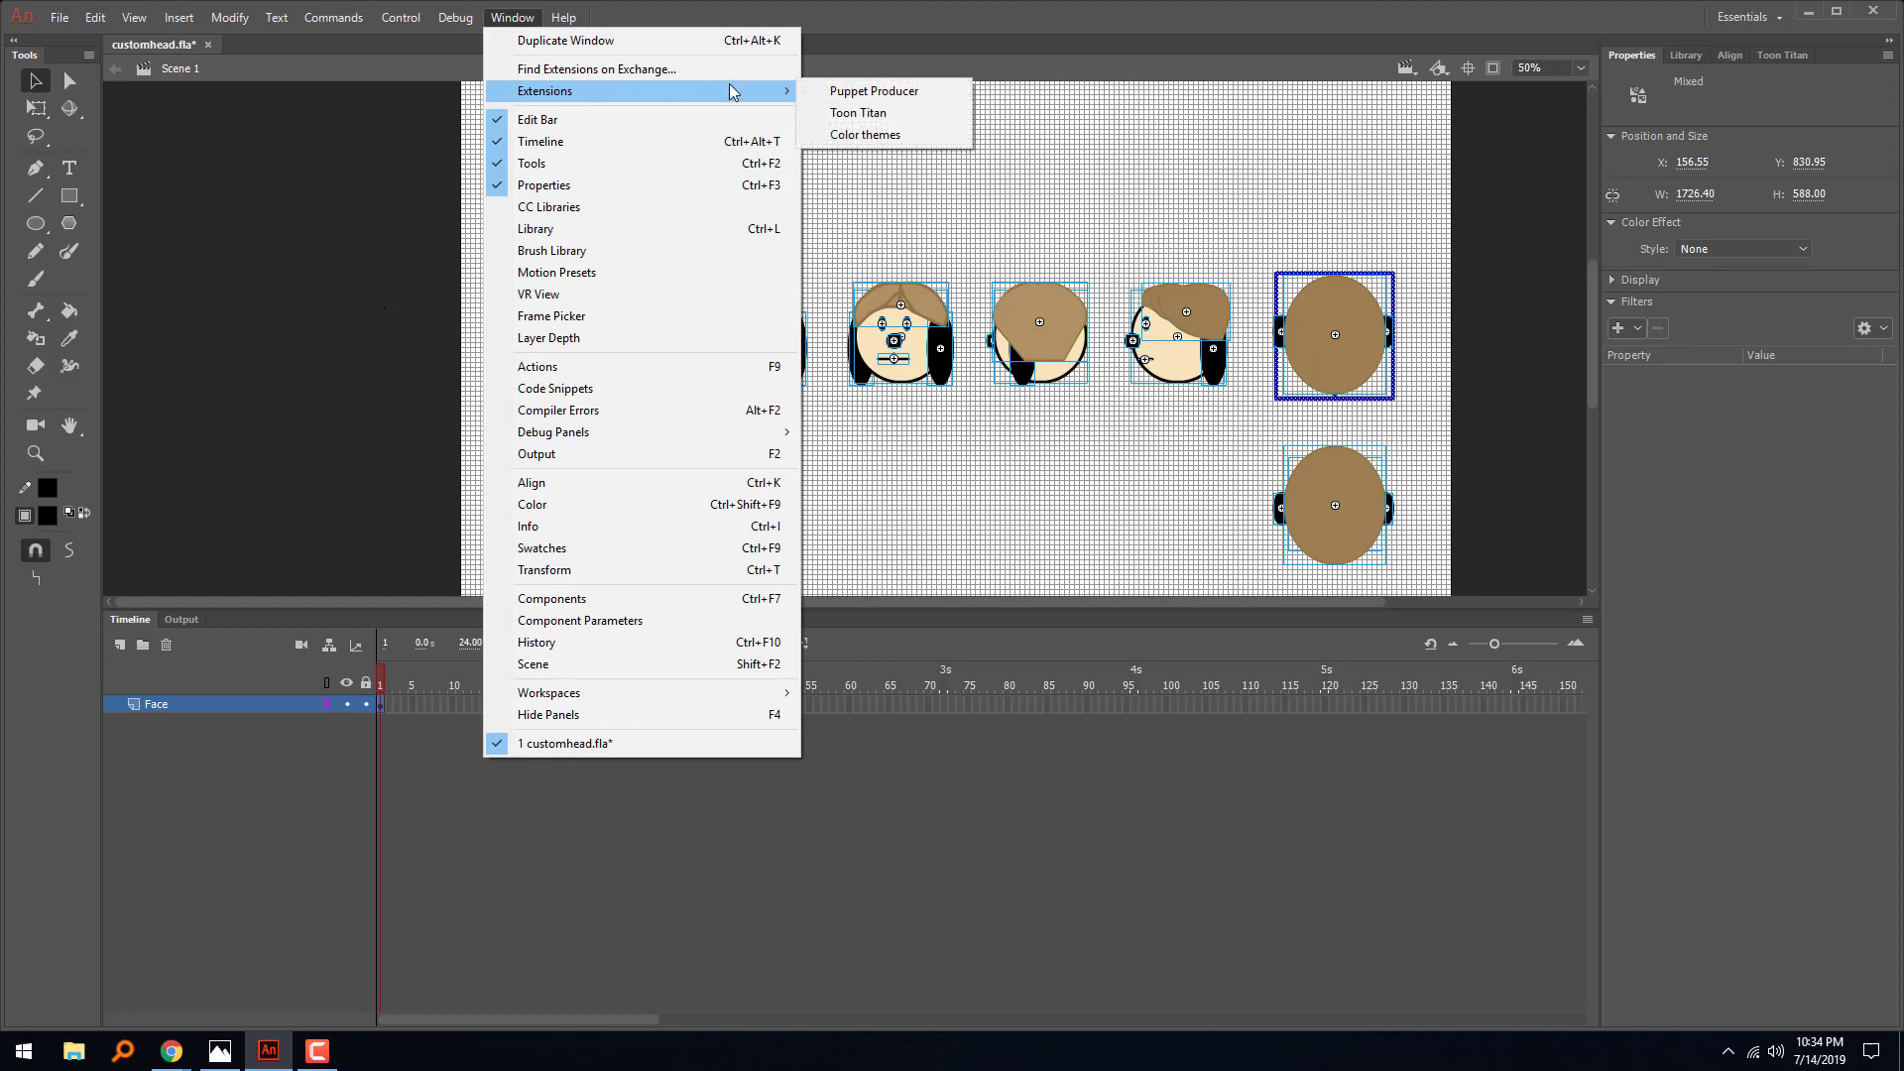
click(878, 92)
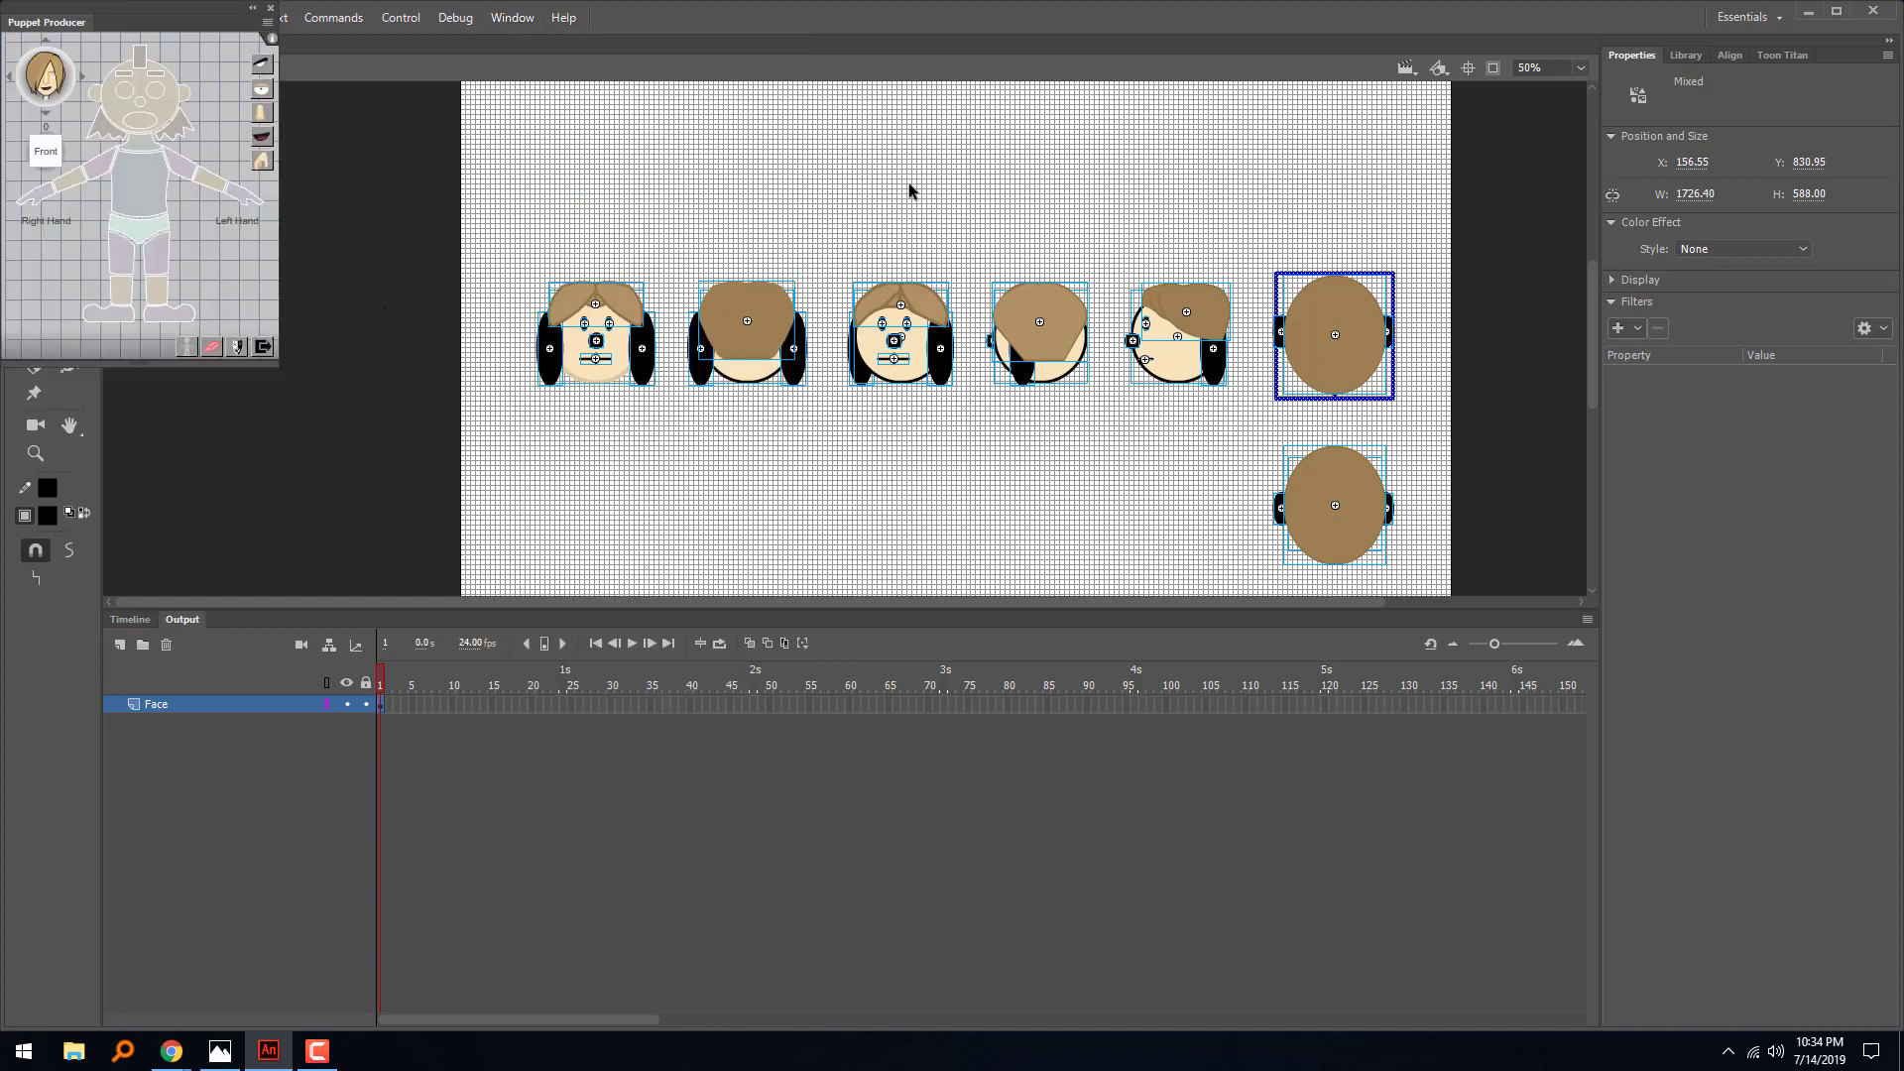
click(213, 350)
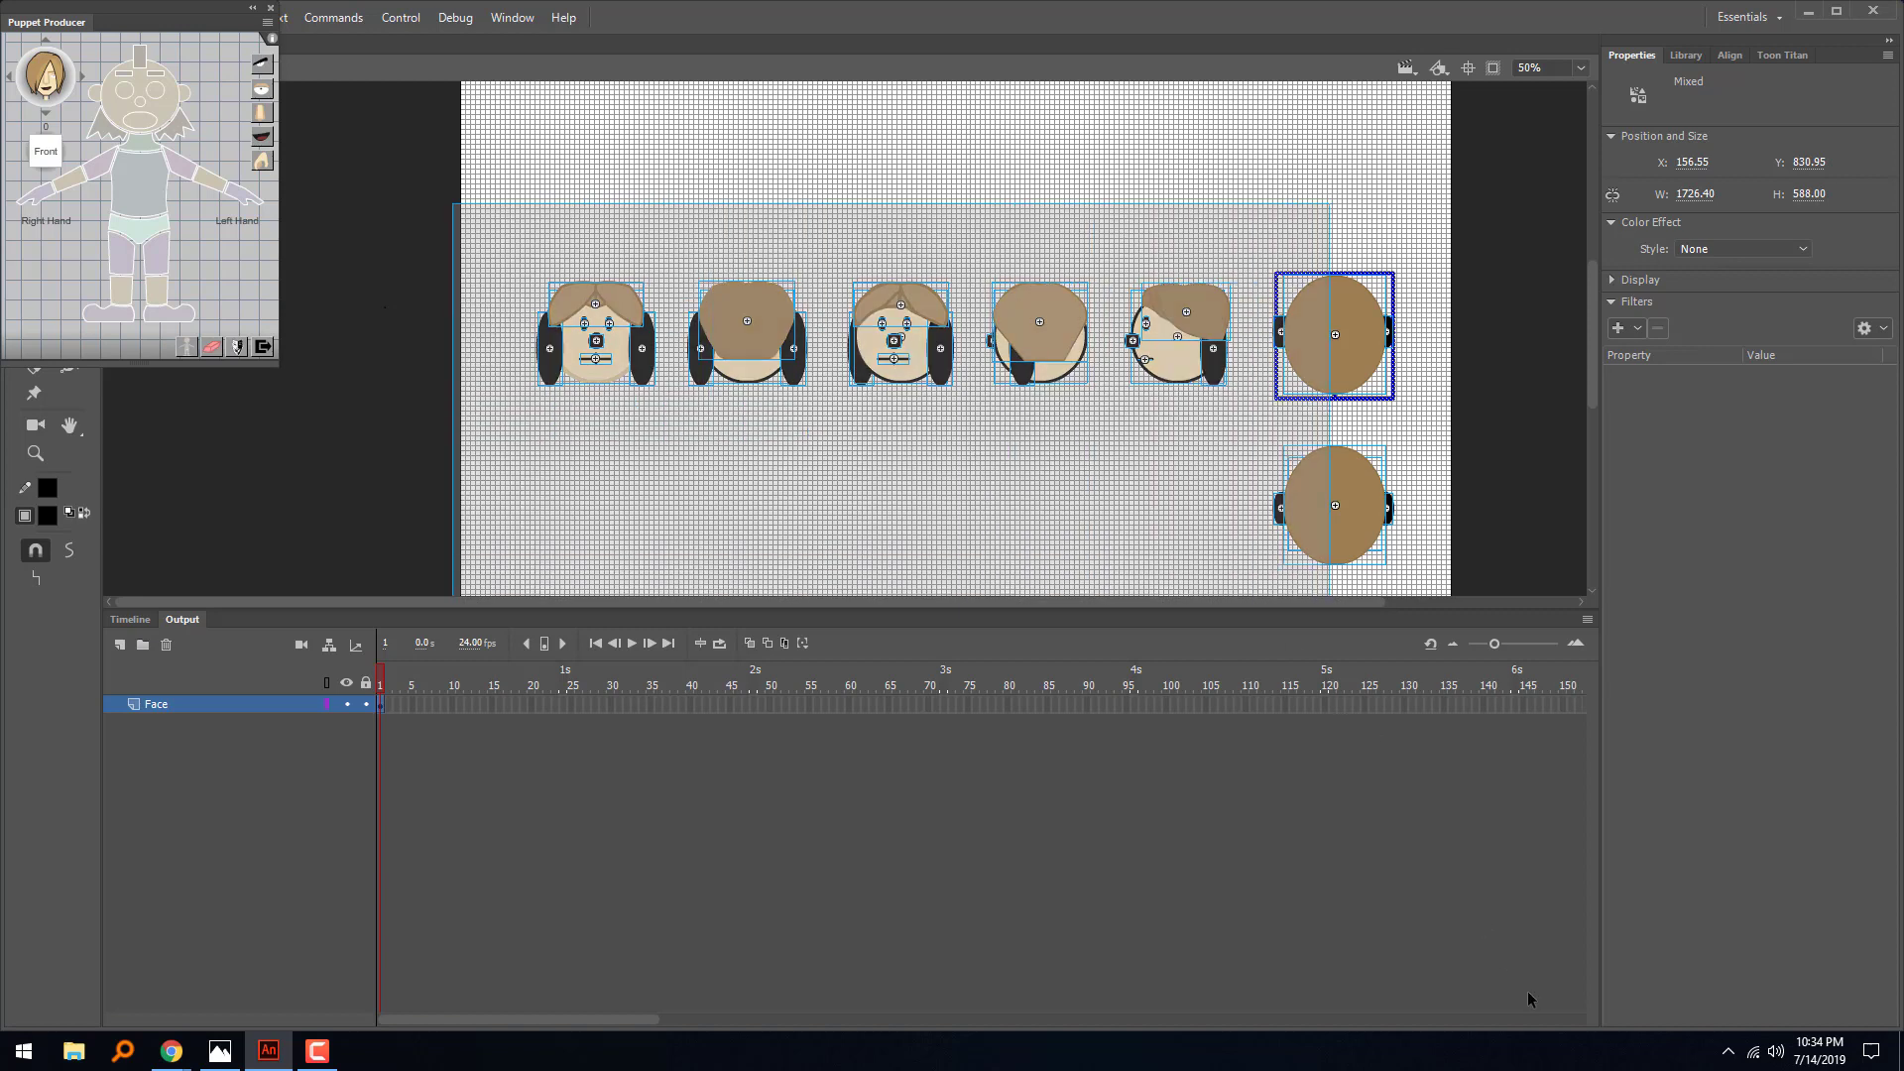
click(211, 349)
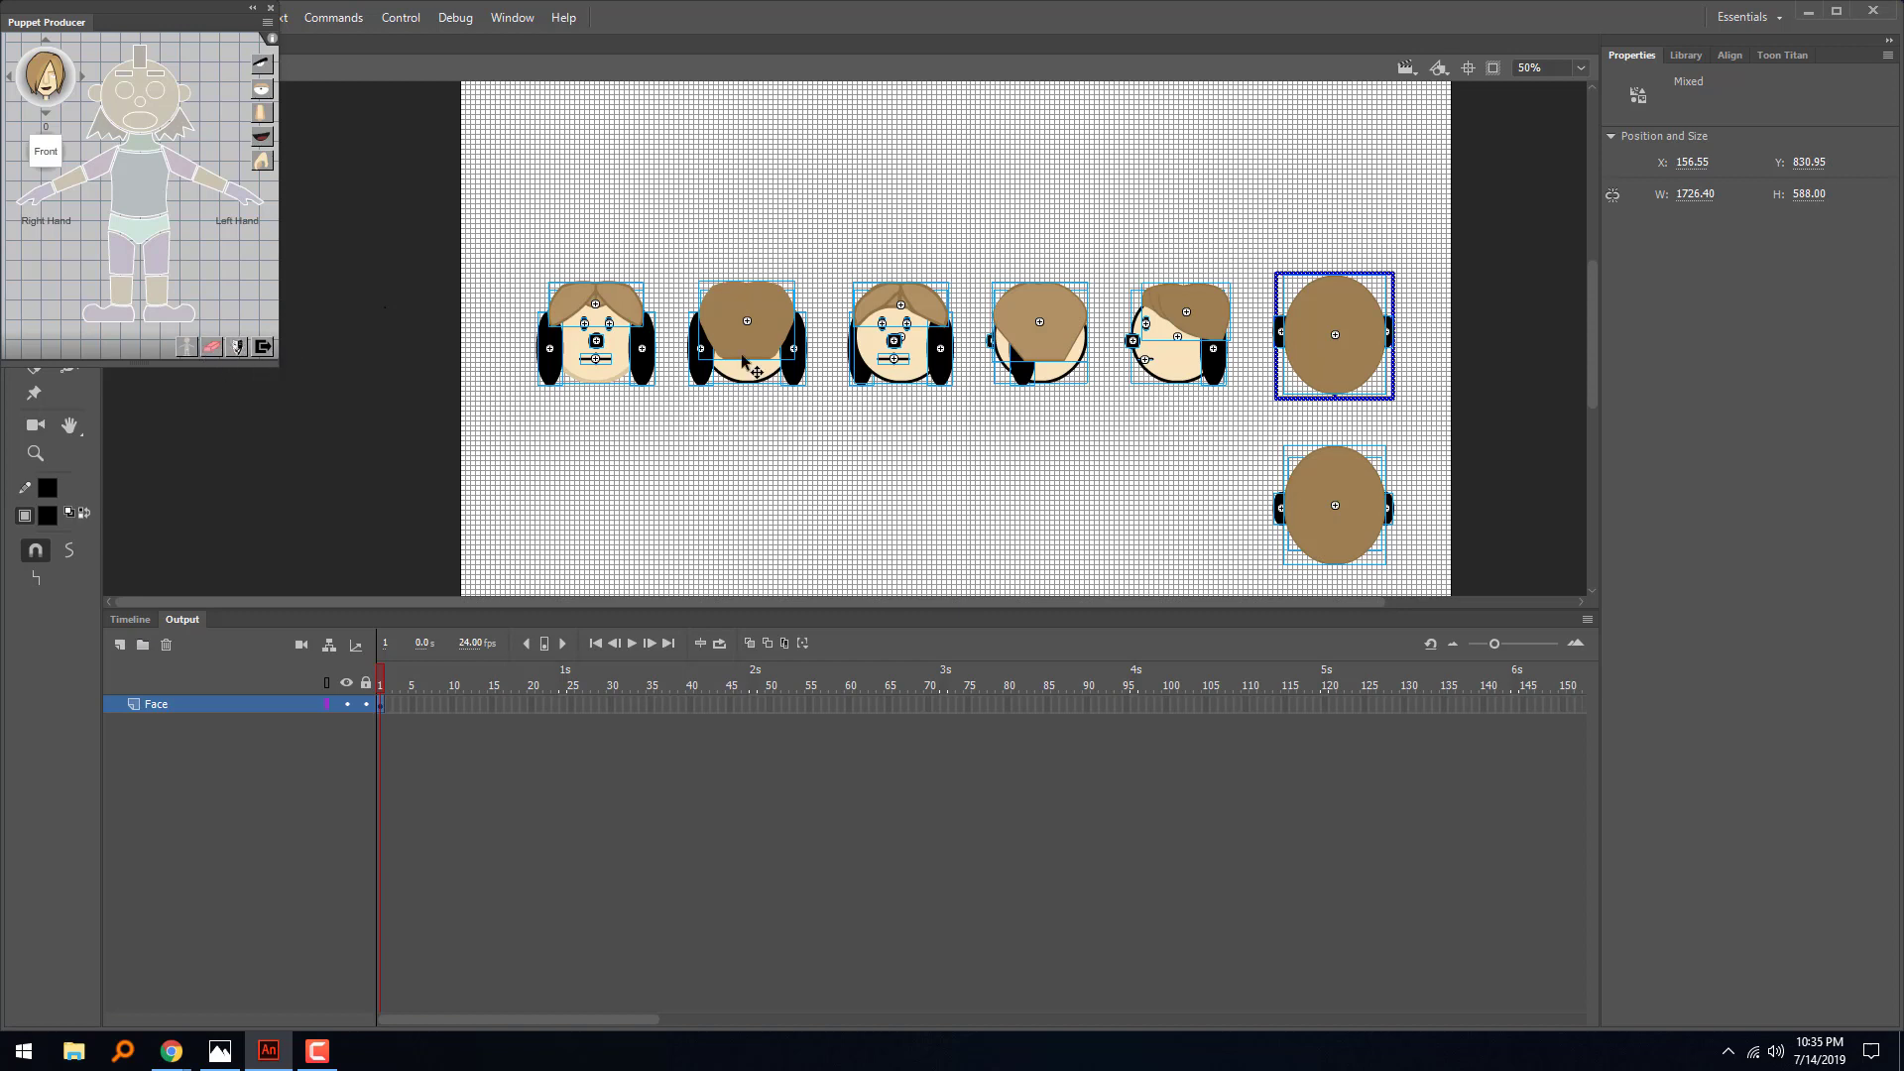
- Check the instance names of the first head's front hair, nose, eye and right ear
click(726, 241)
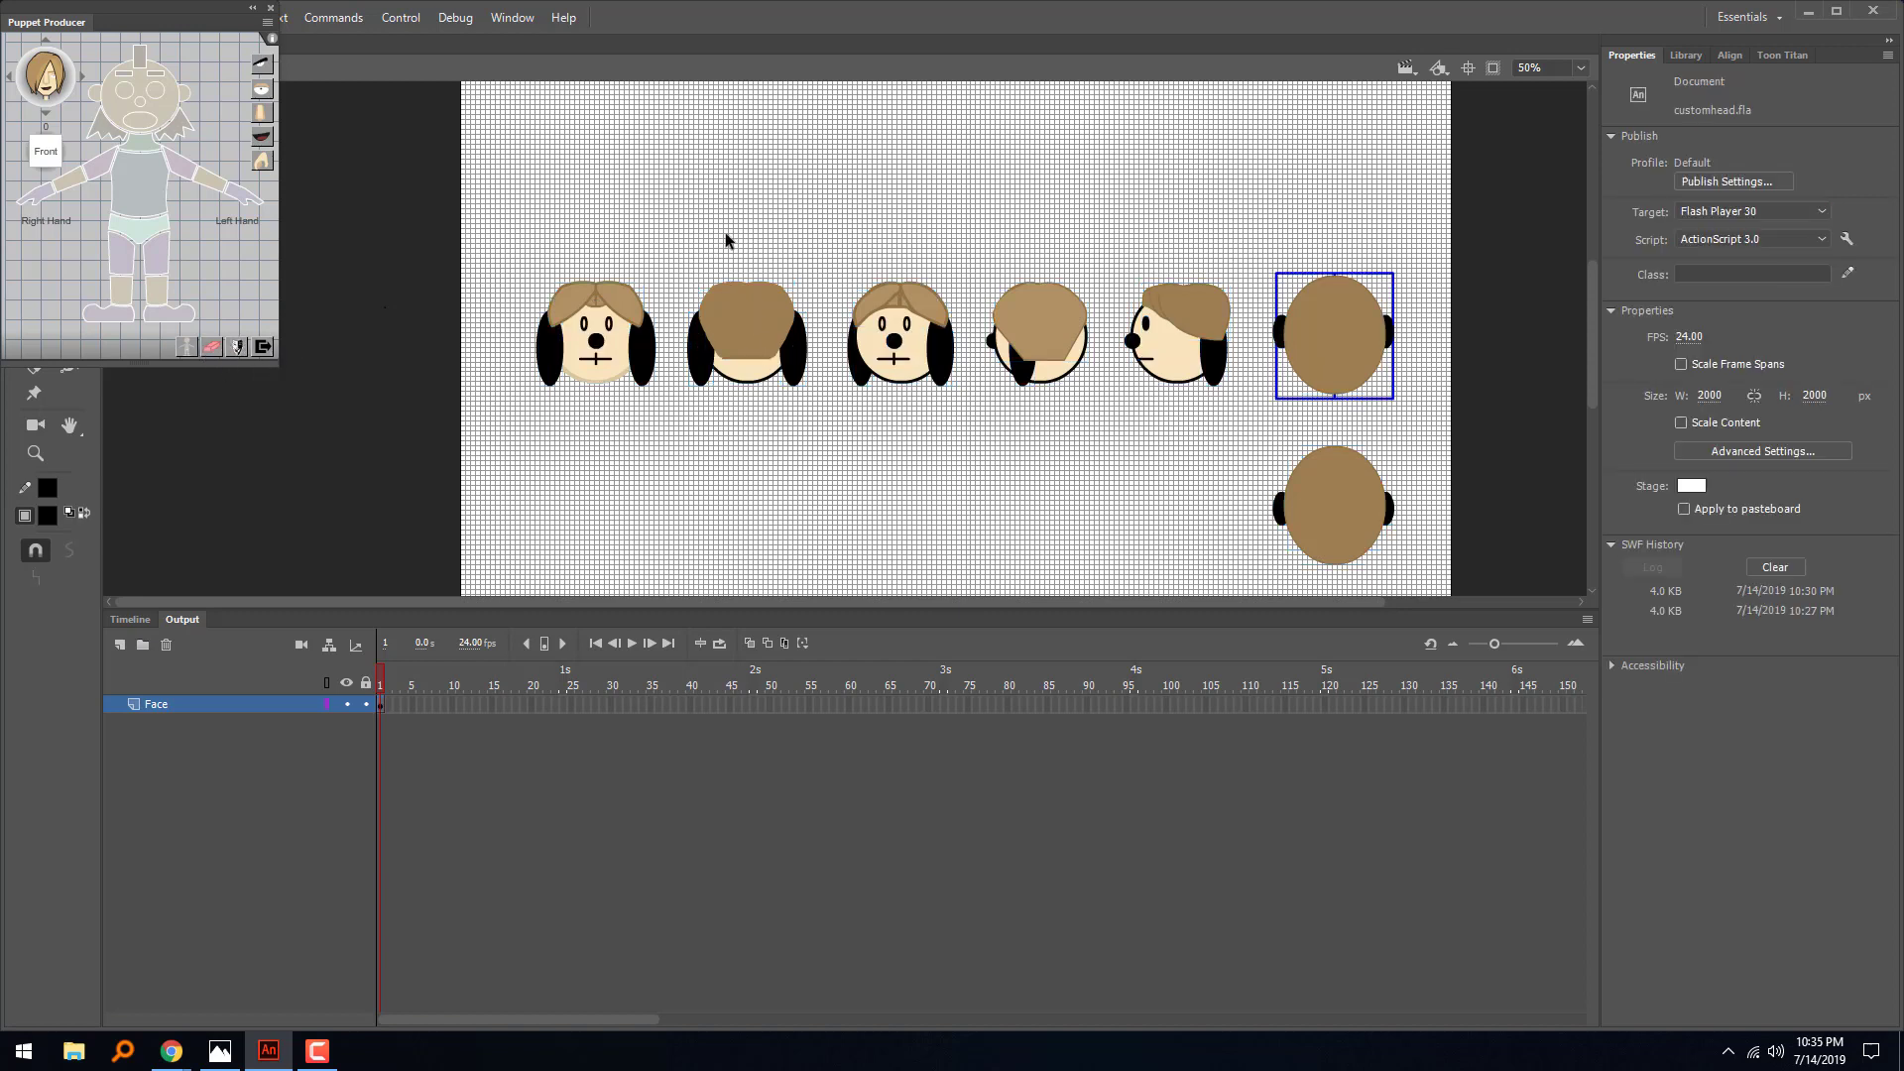
click(607, 315)
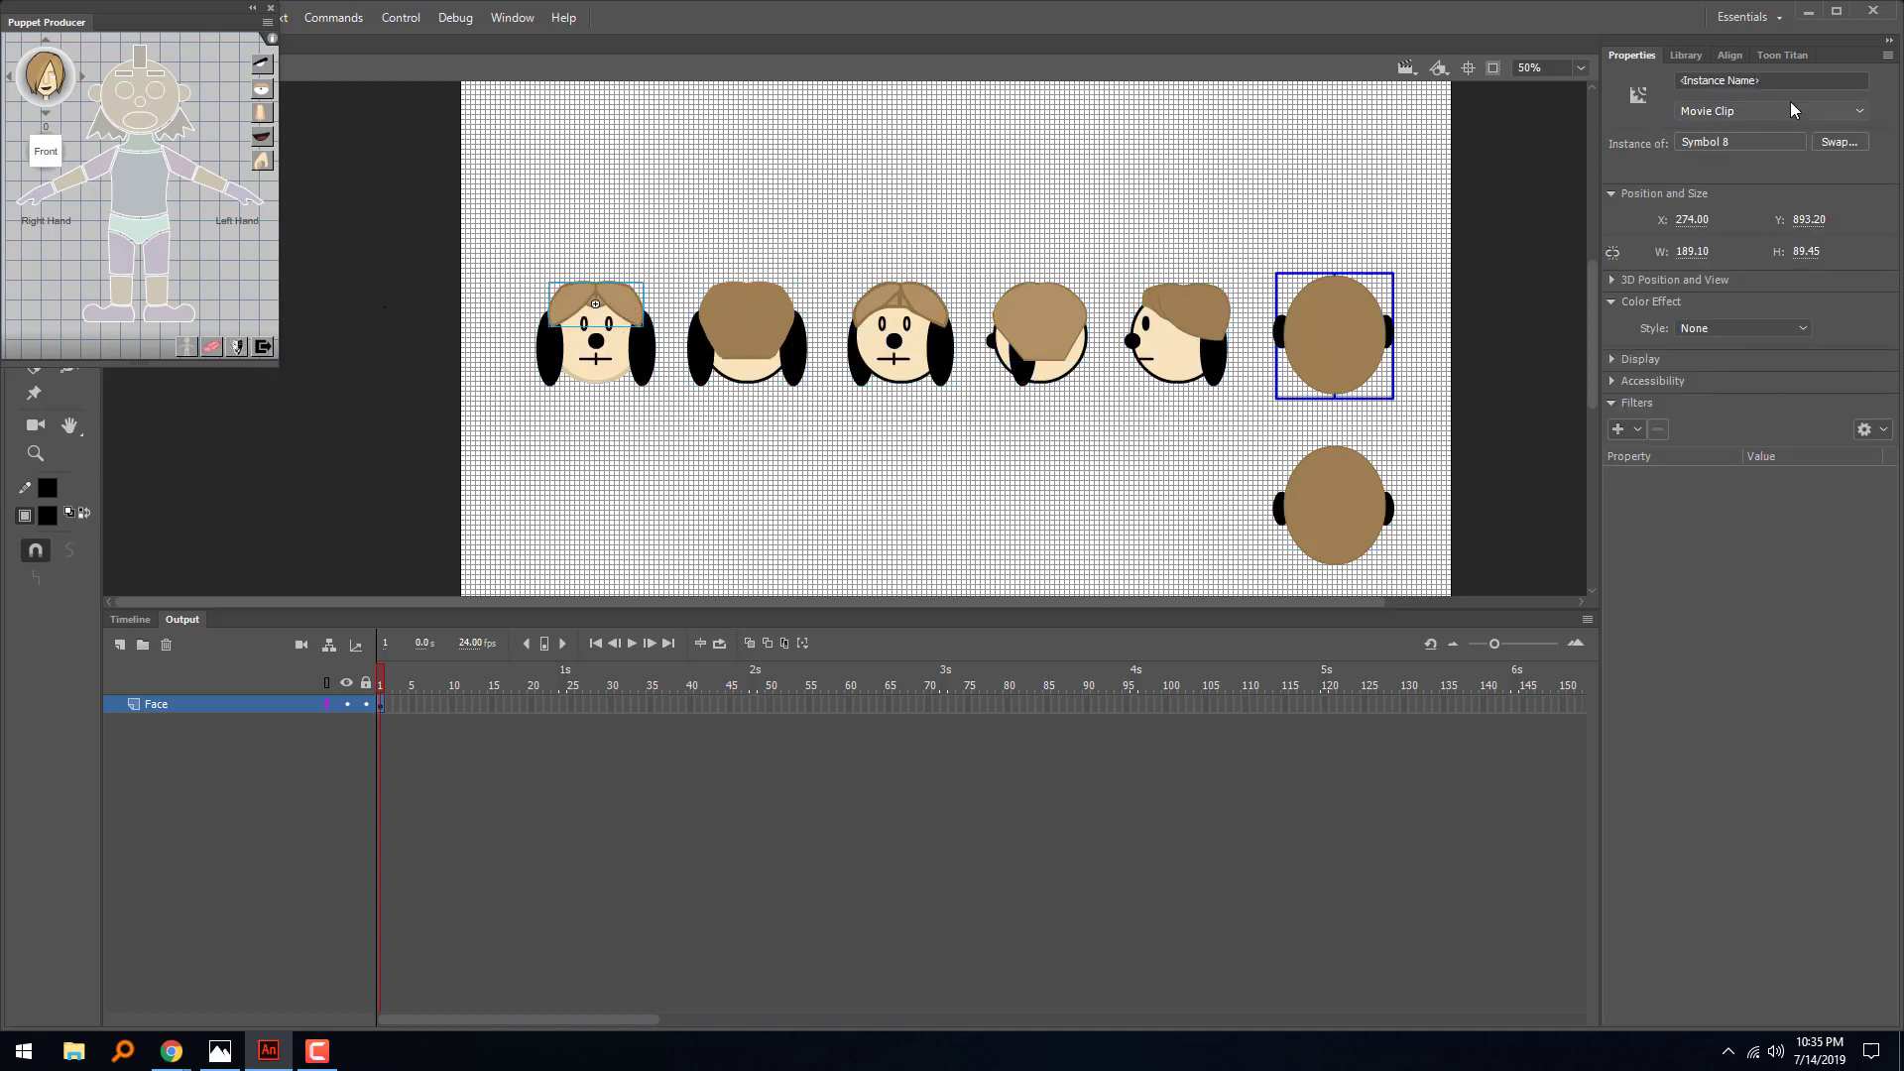
click(1736, 83)
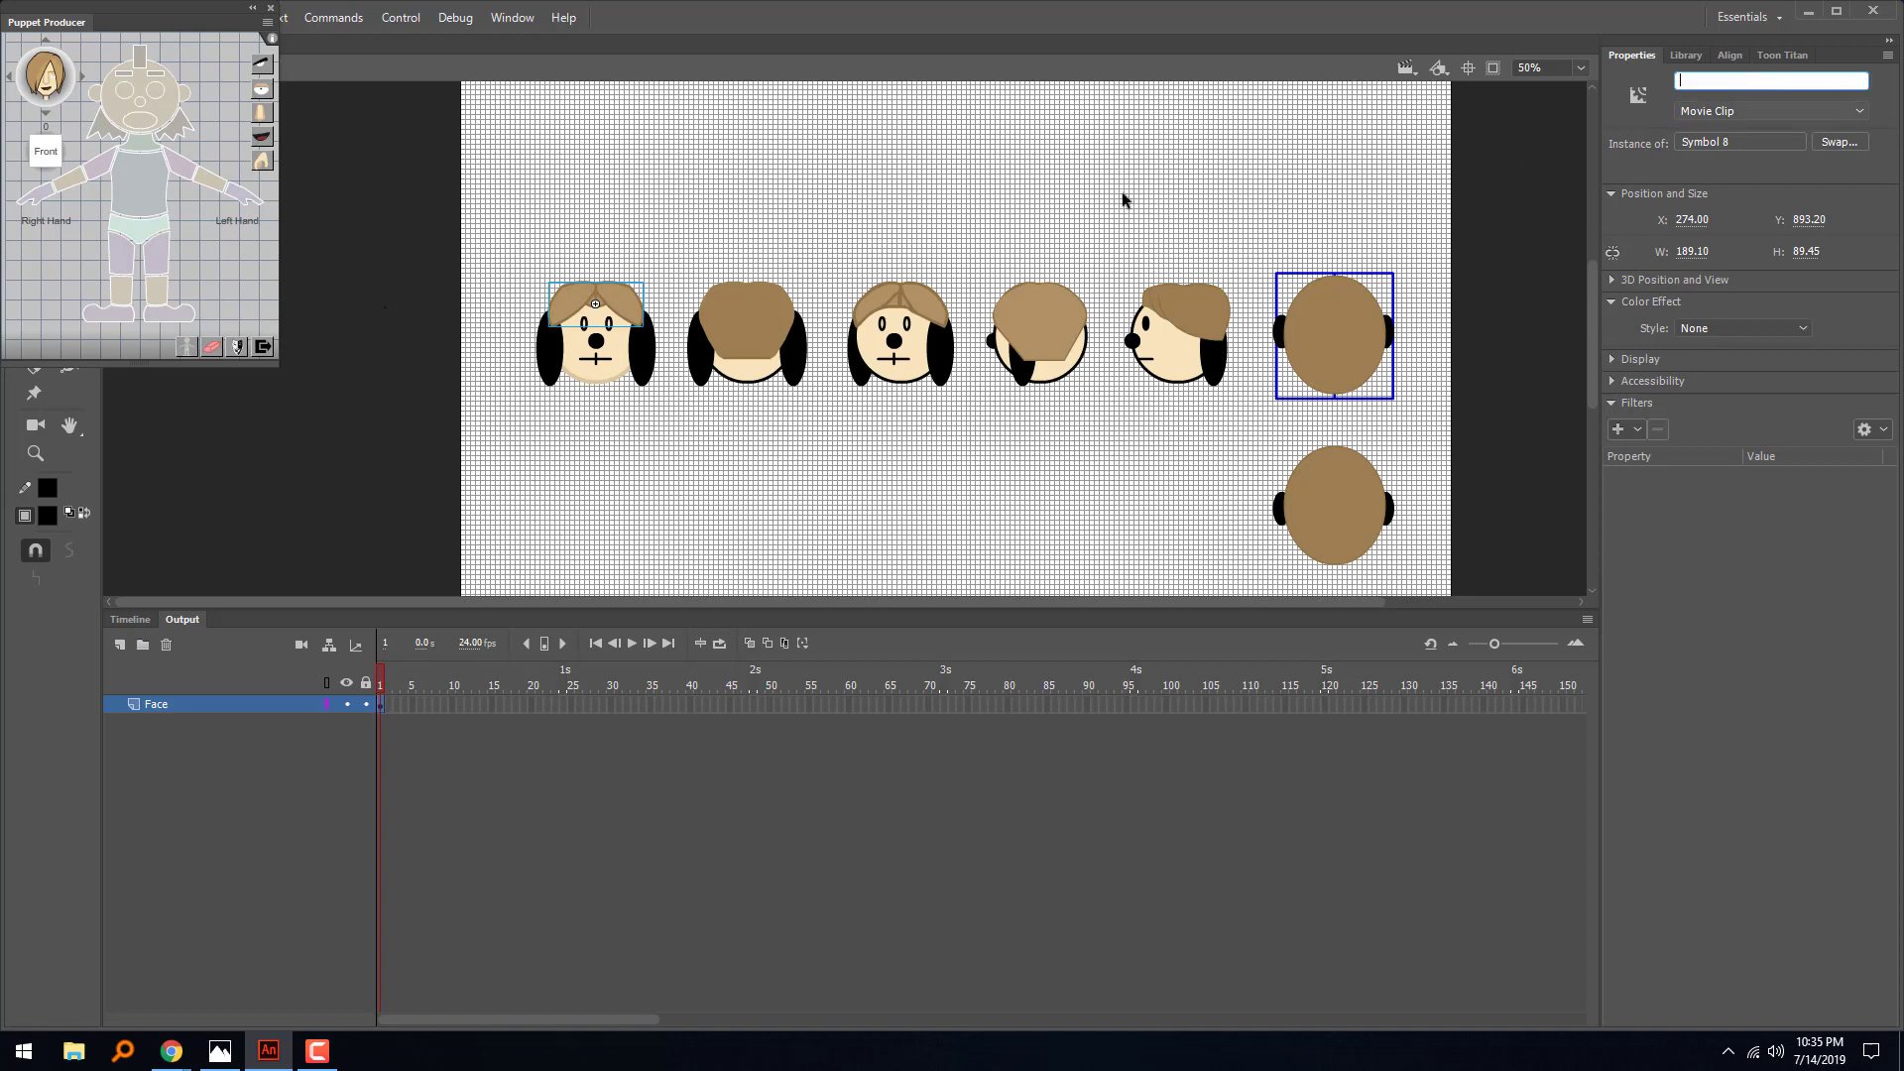
click(599, 344)
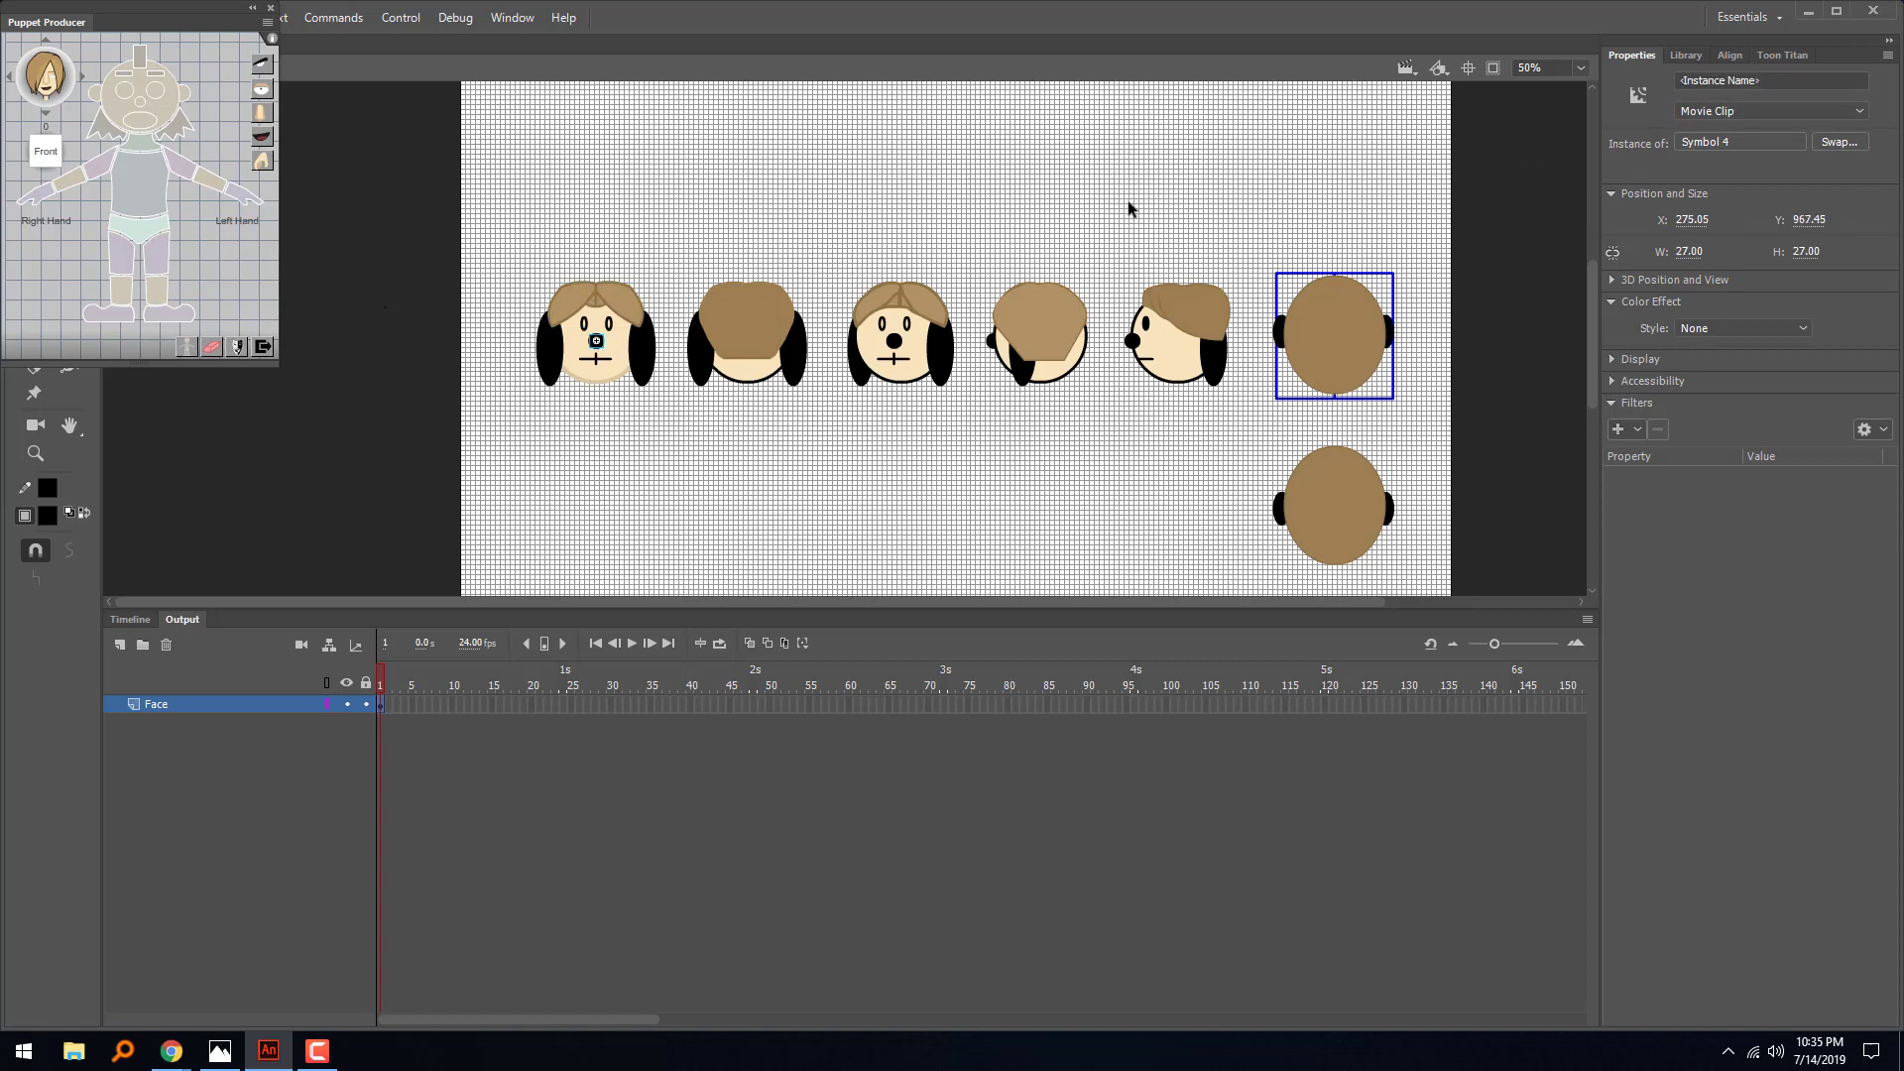
click(584, 323)
click(548, 375)
key(ctrl+equal)
key(ctrl+equal)
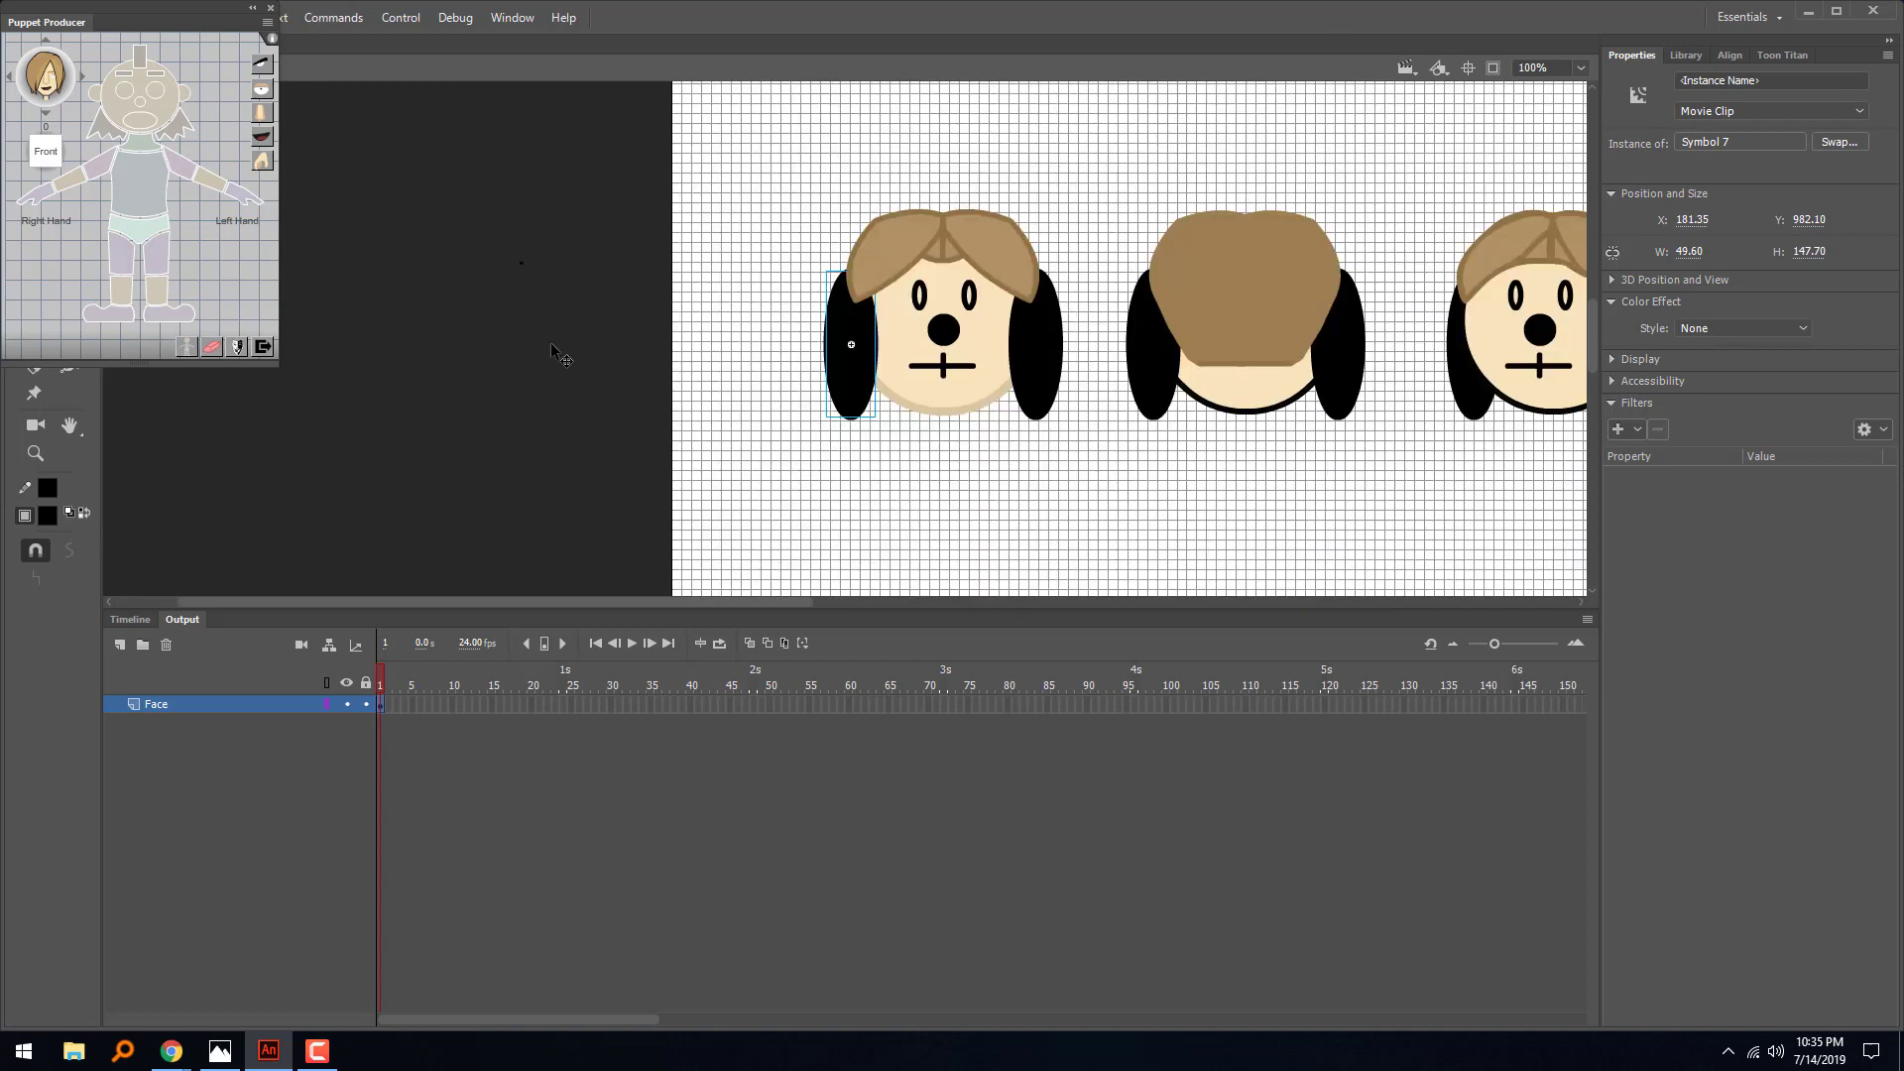
key(ctrl+minus)
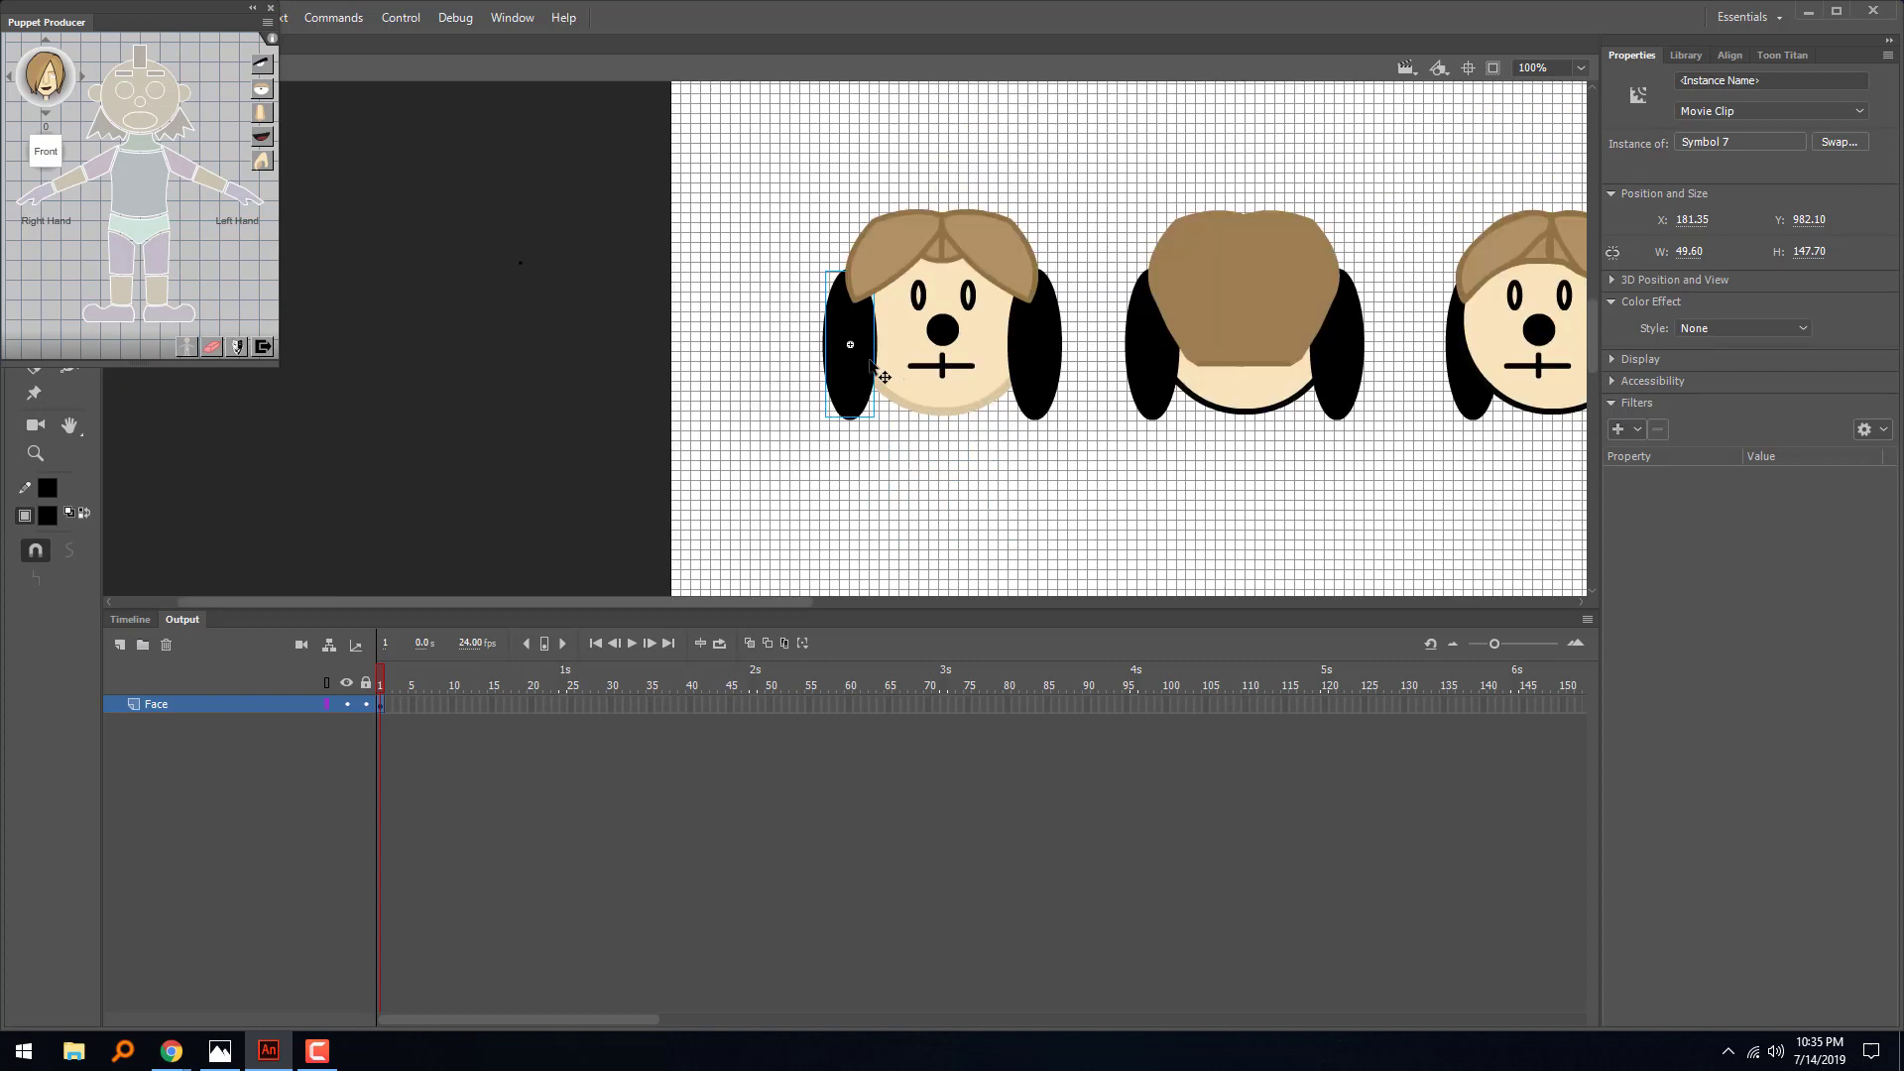
drag(862, 374, 803, 359)
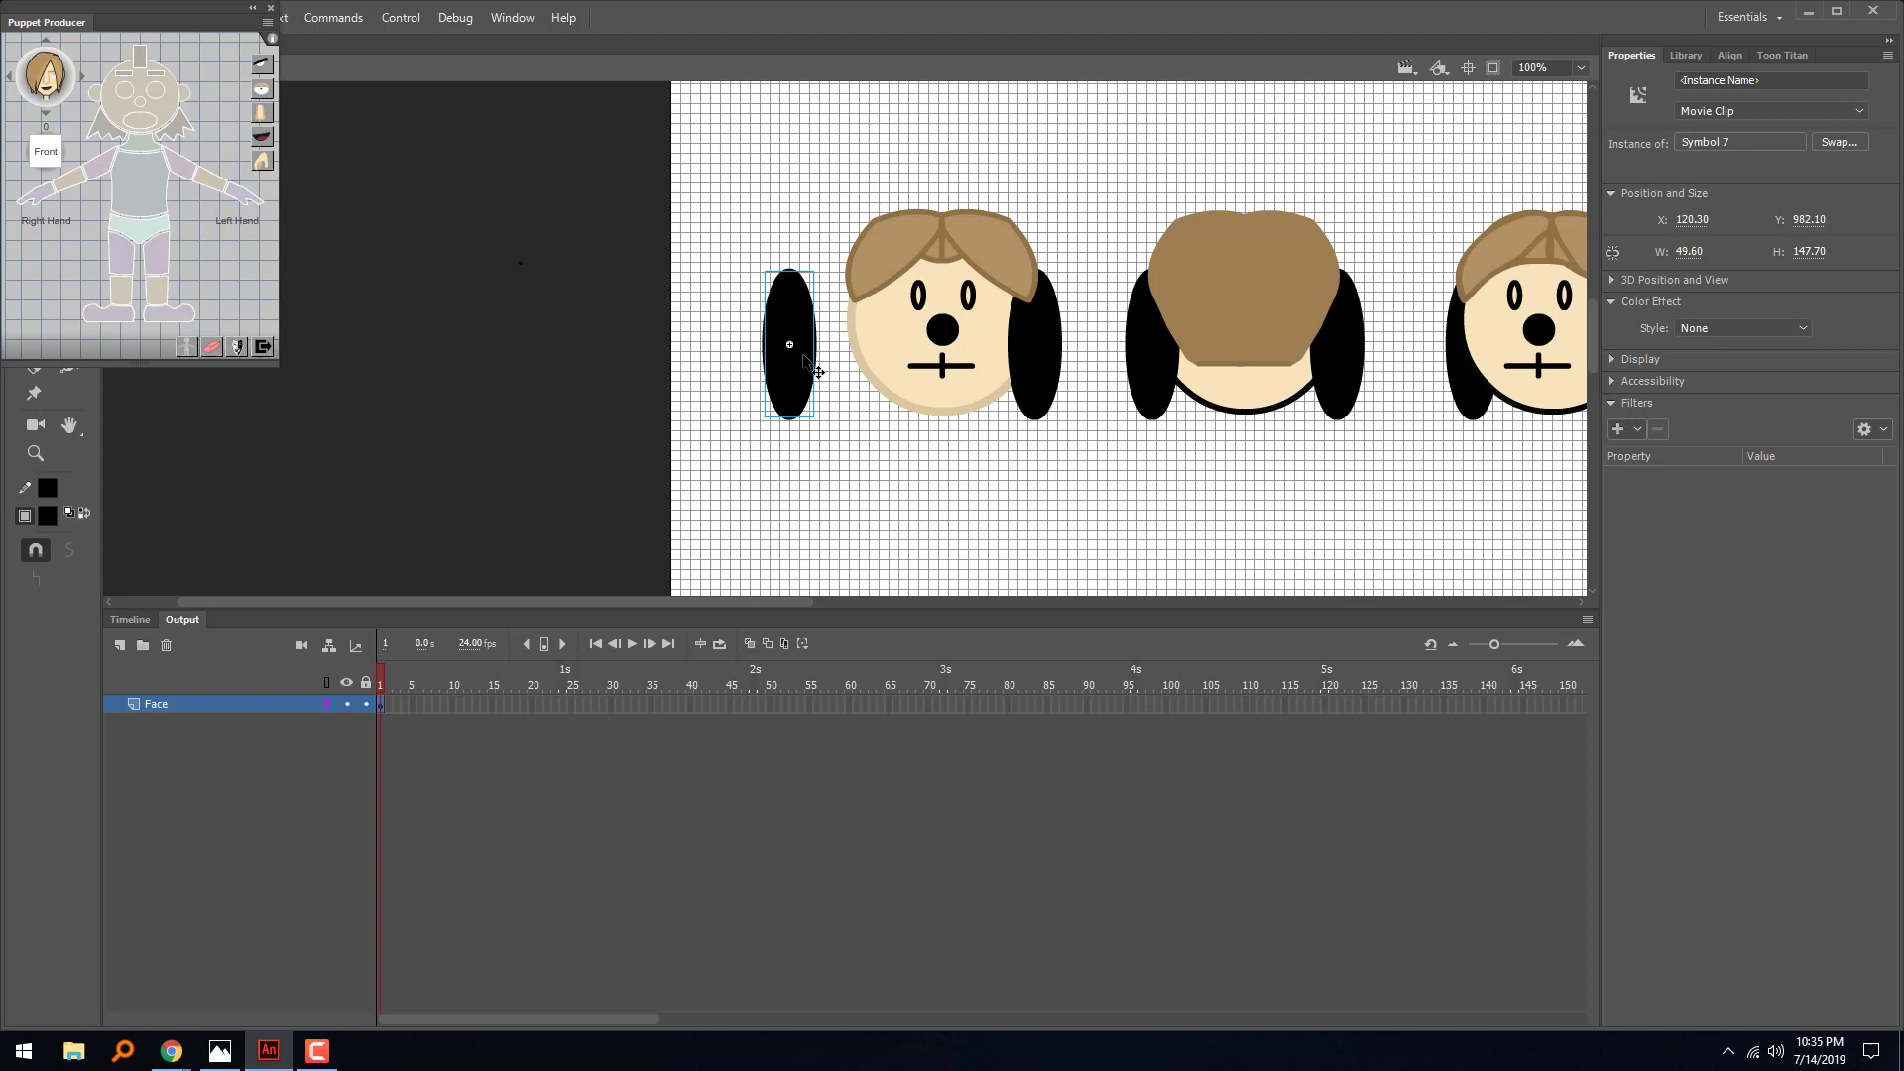
key(ctrl+z)
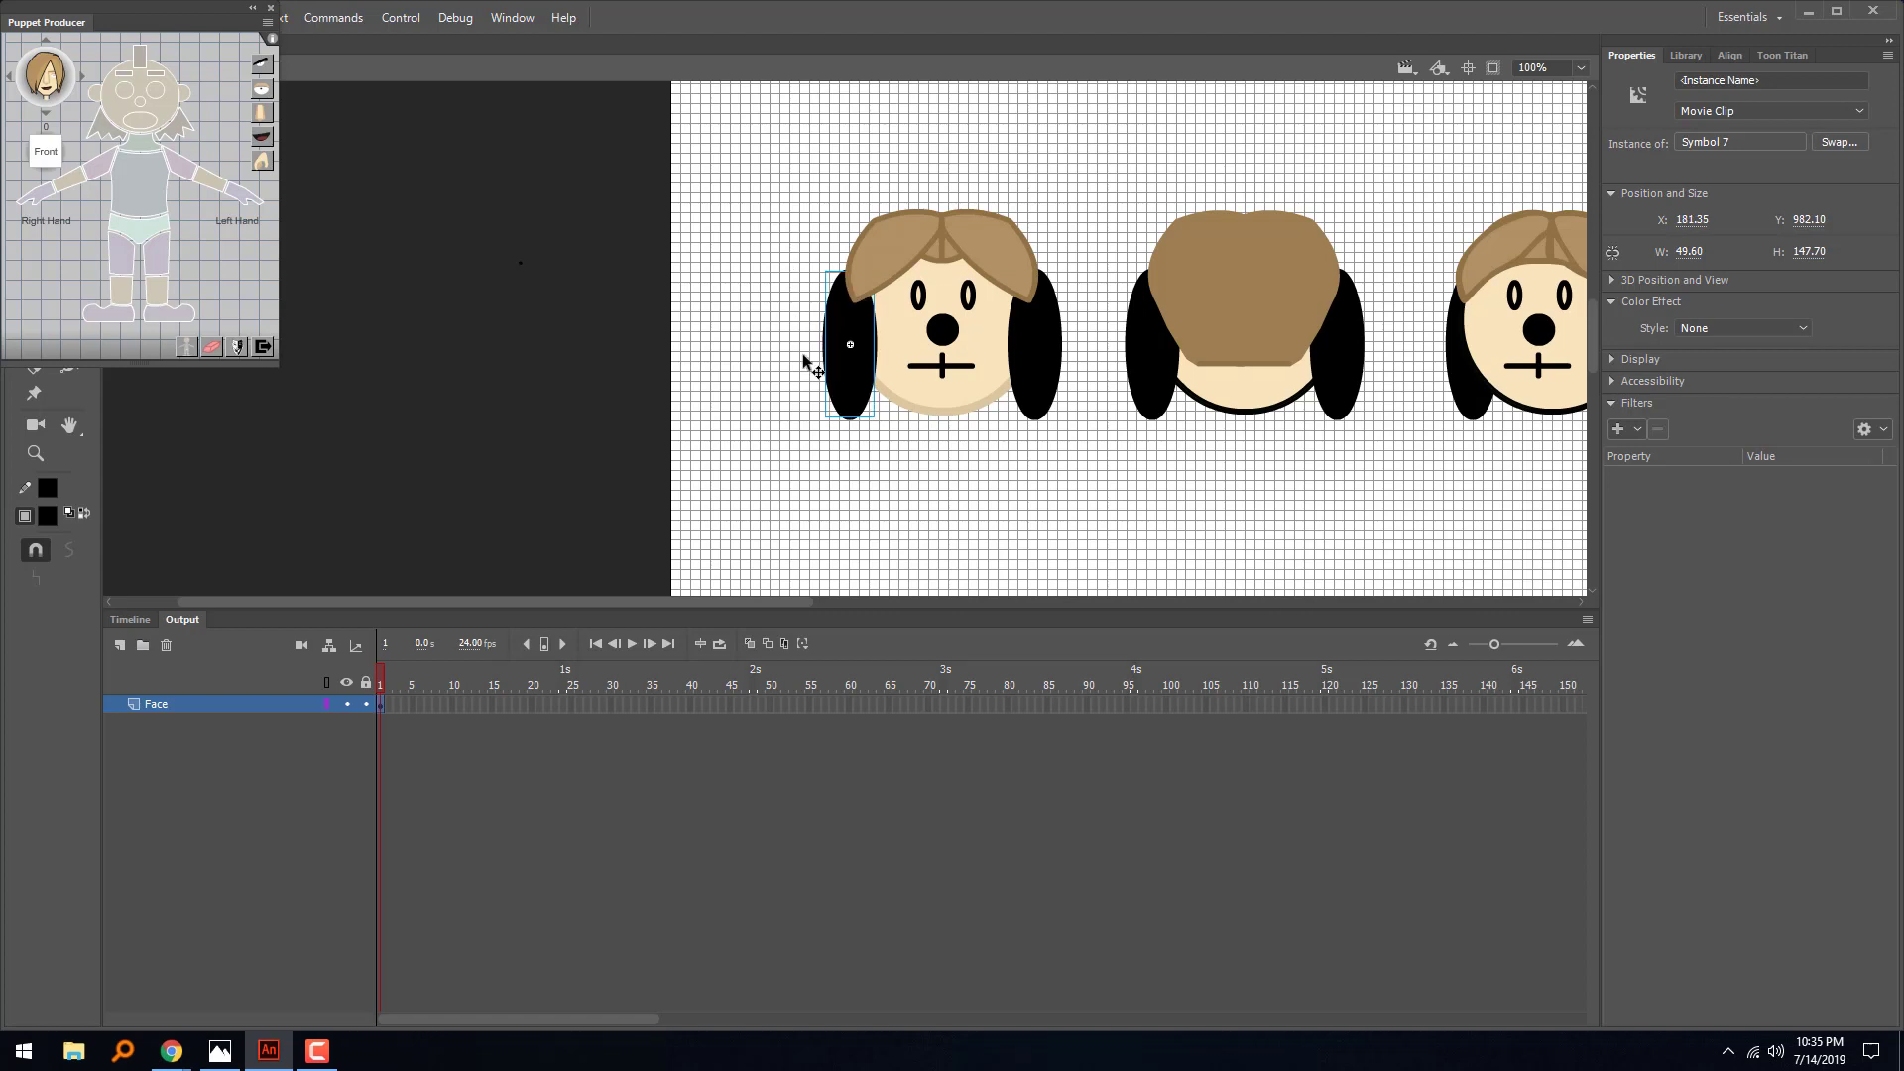
- Assign the first head's right ear, left ear, right eye and left eye to the matching Front-angle body parts in Puppet Producer
click(93, 96)
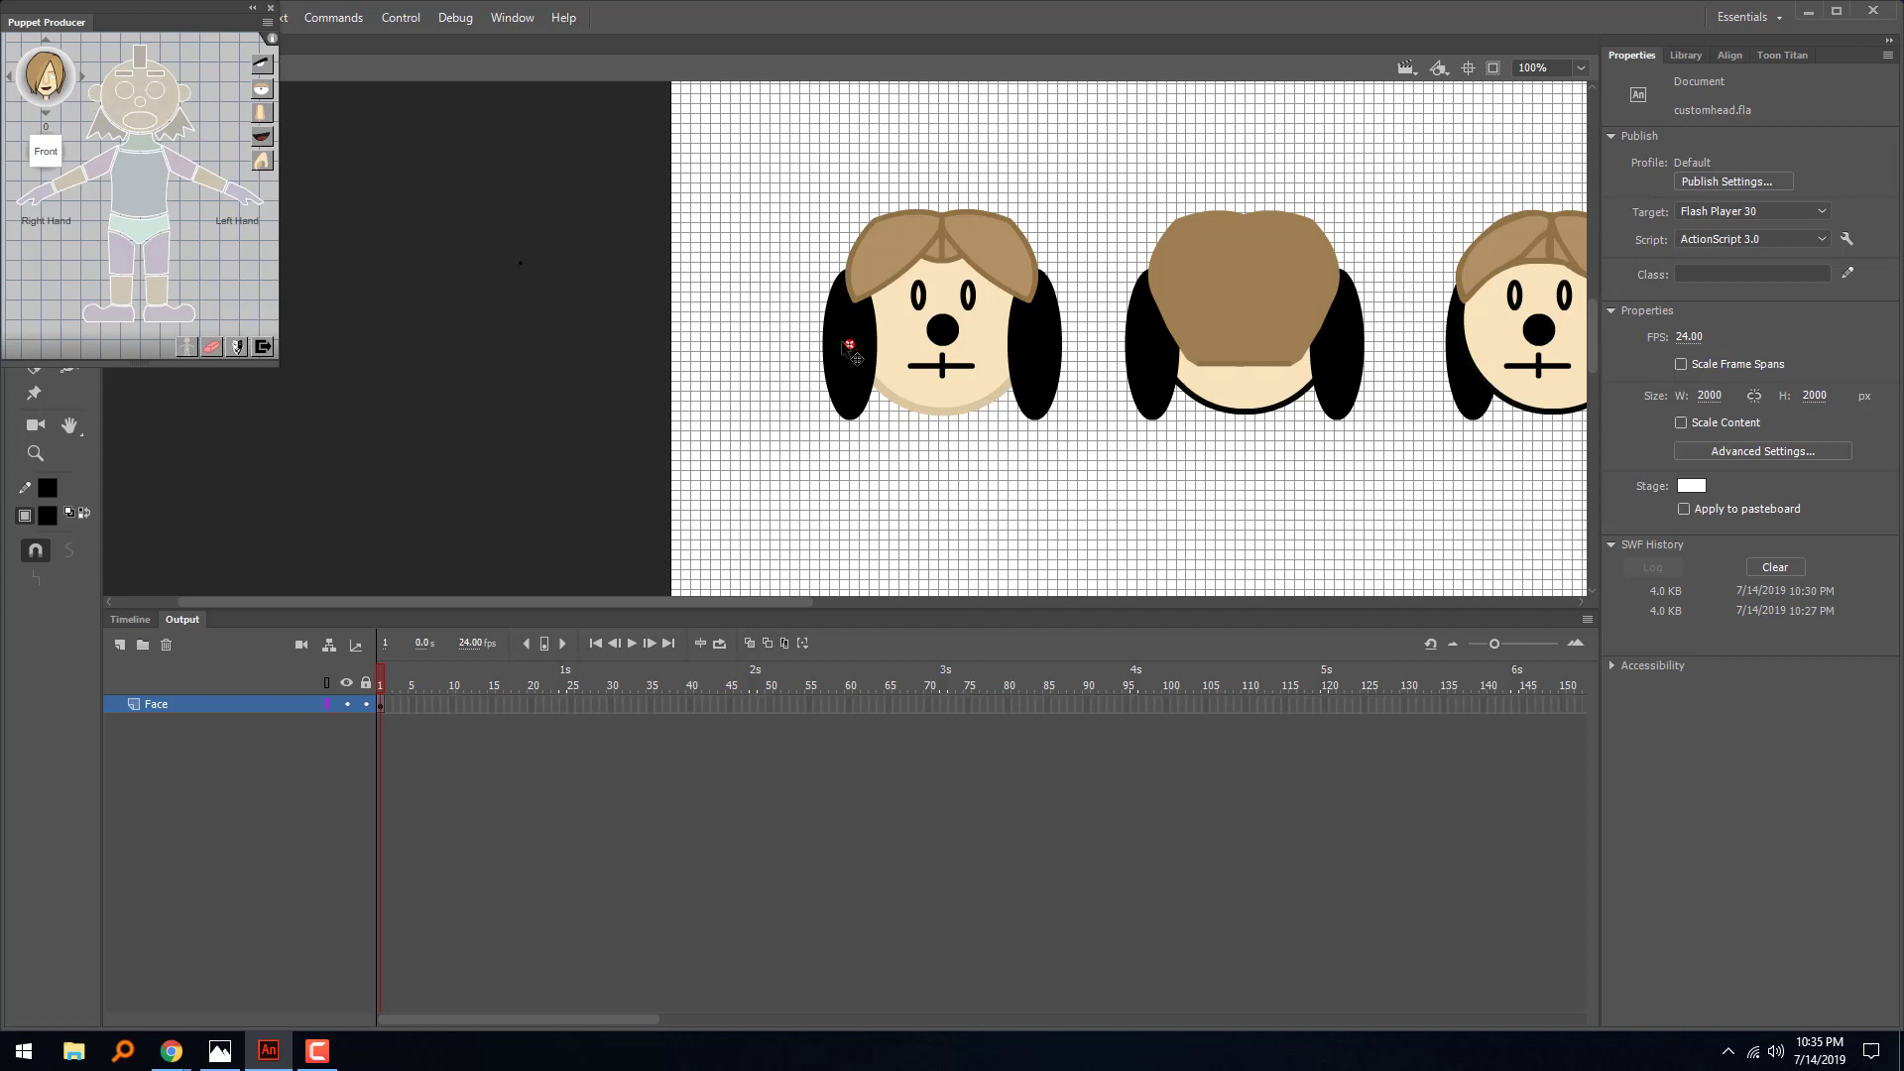
click(1039, 375)
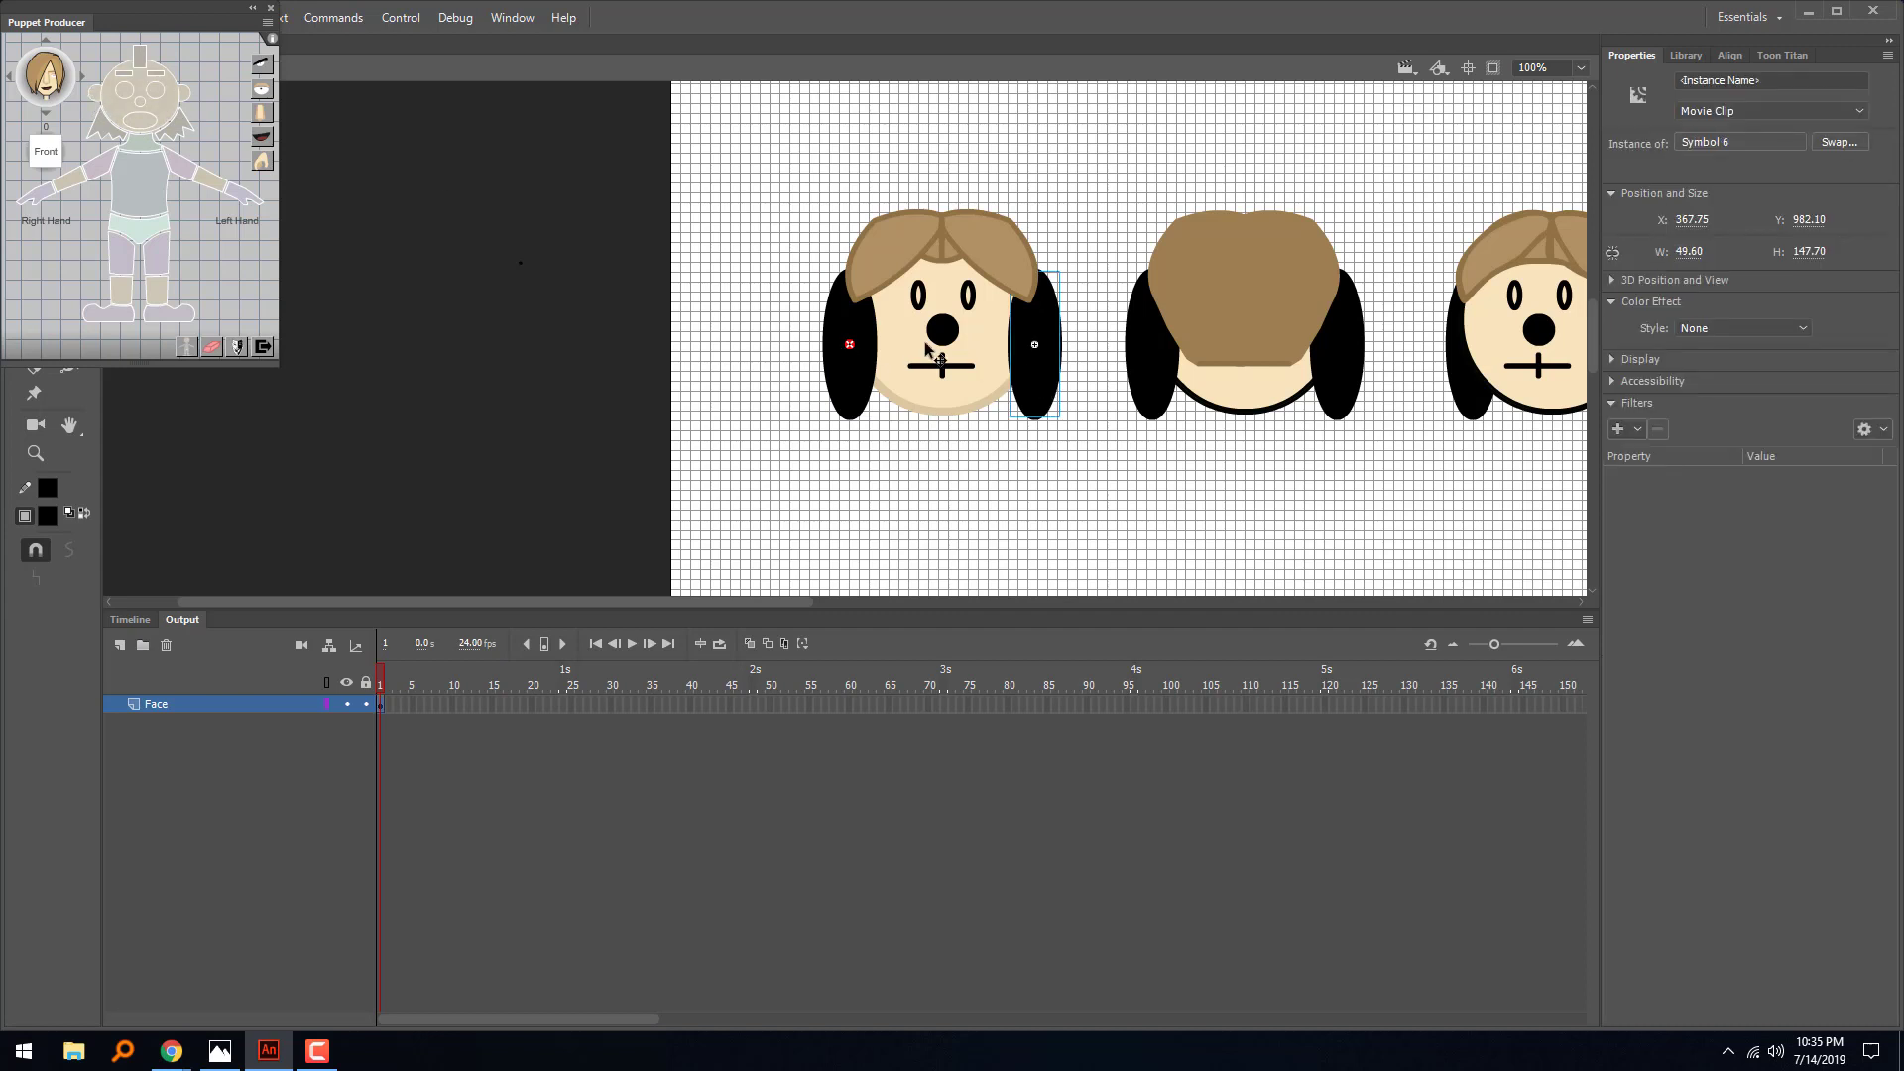
click(190, 96)
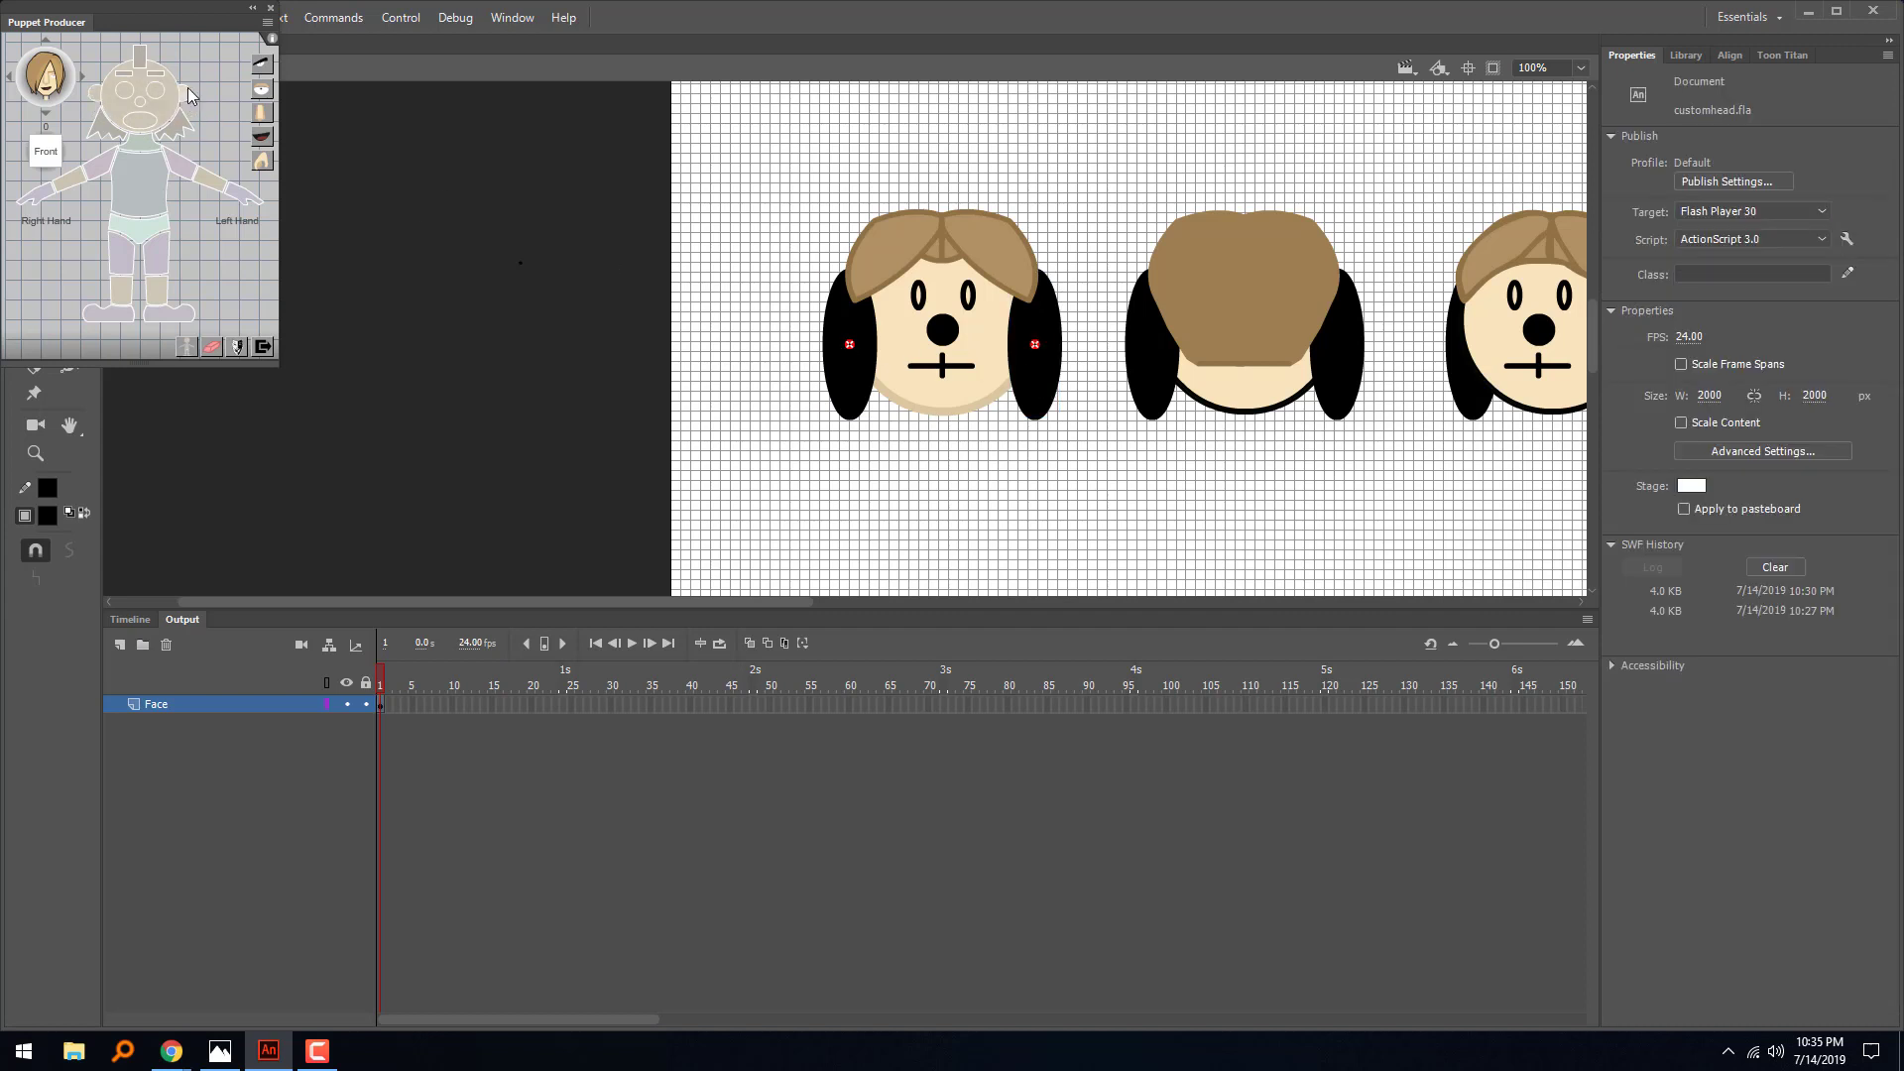
click(922, 300)
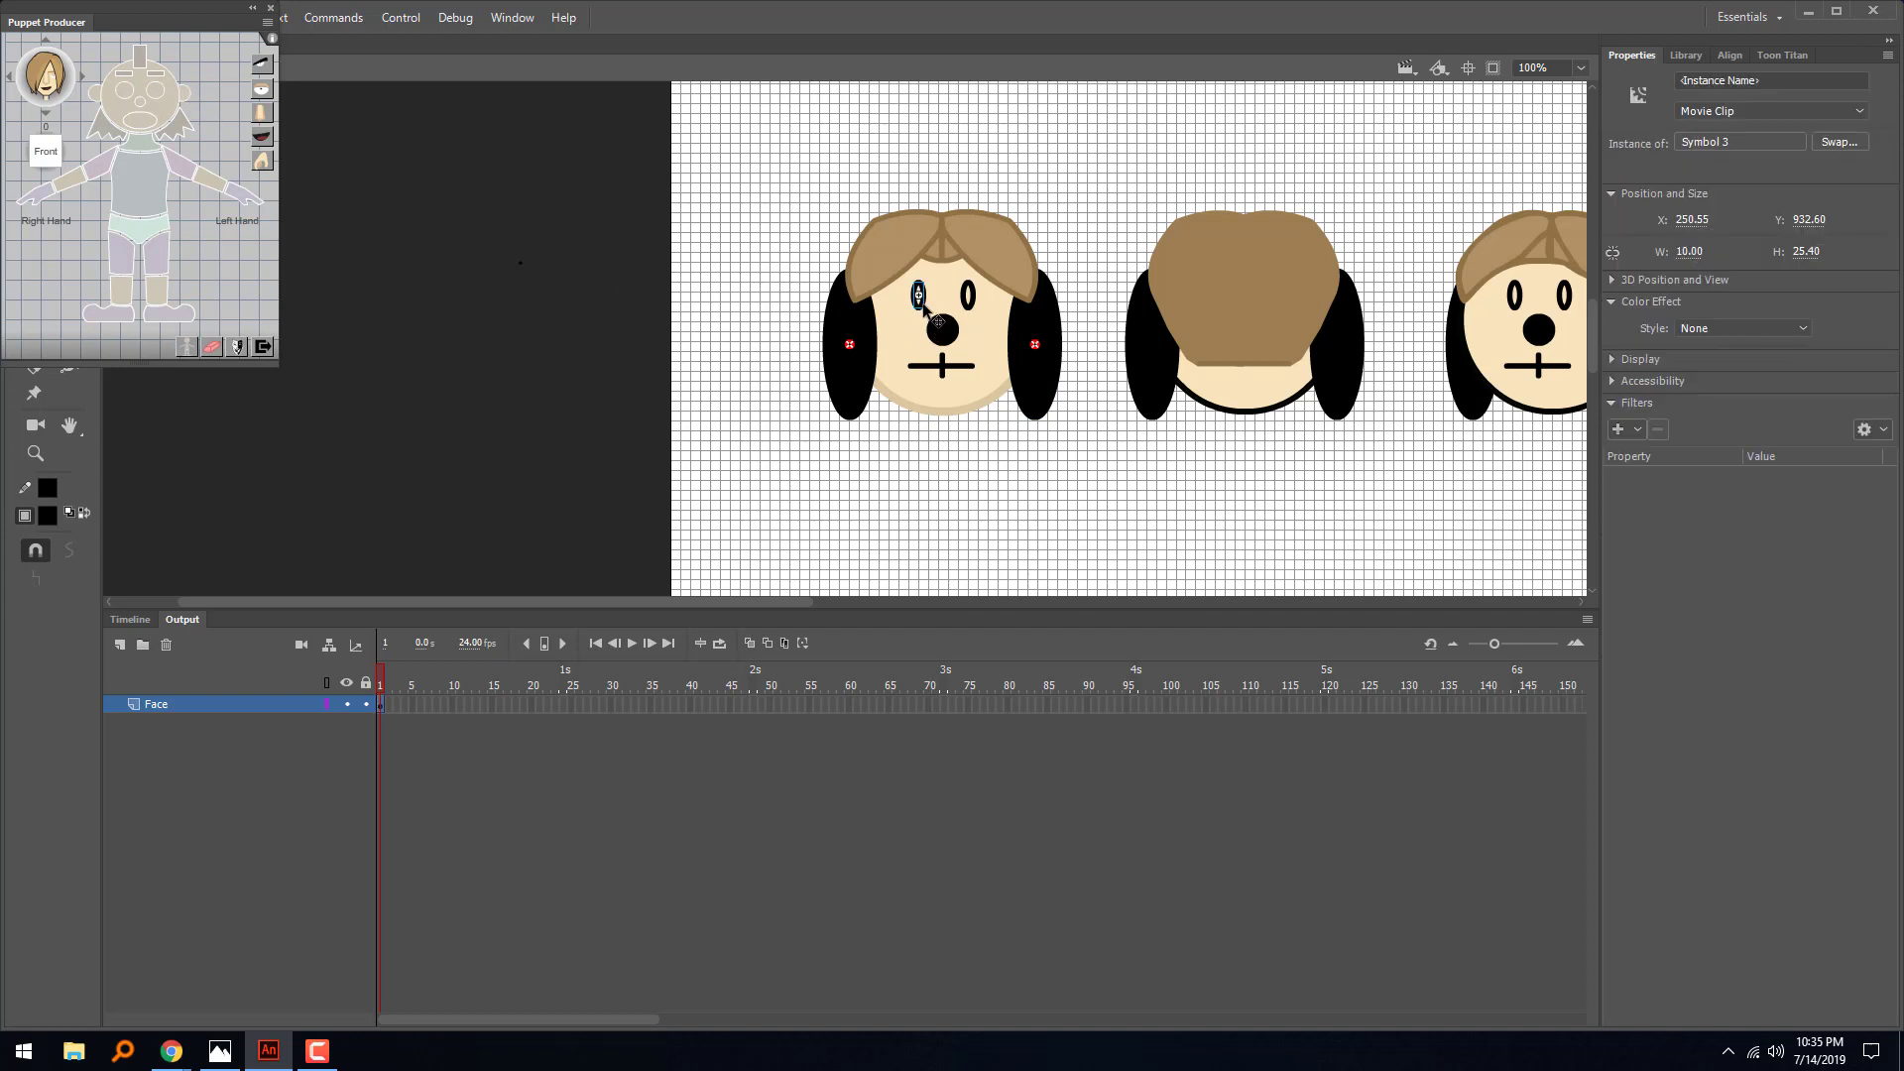
click(129, 99)
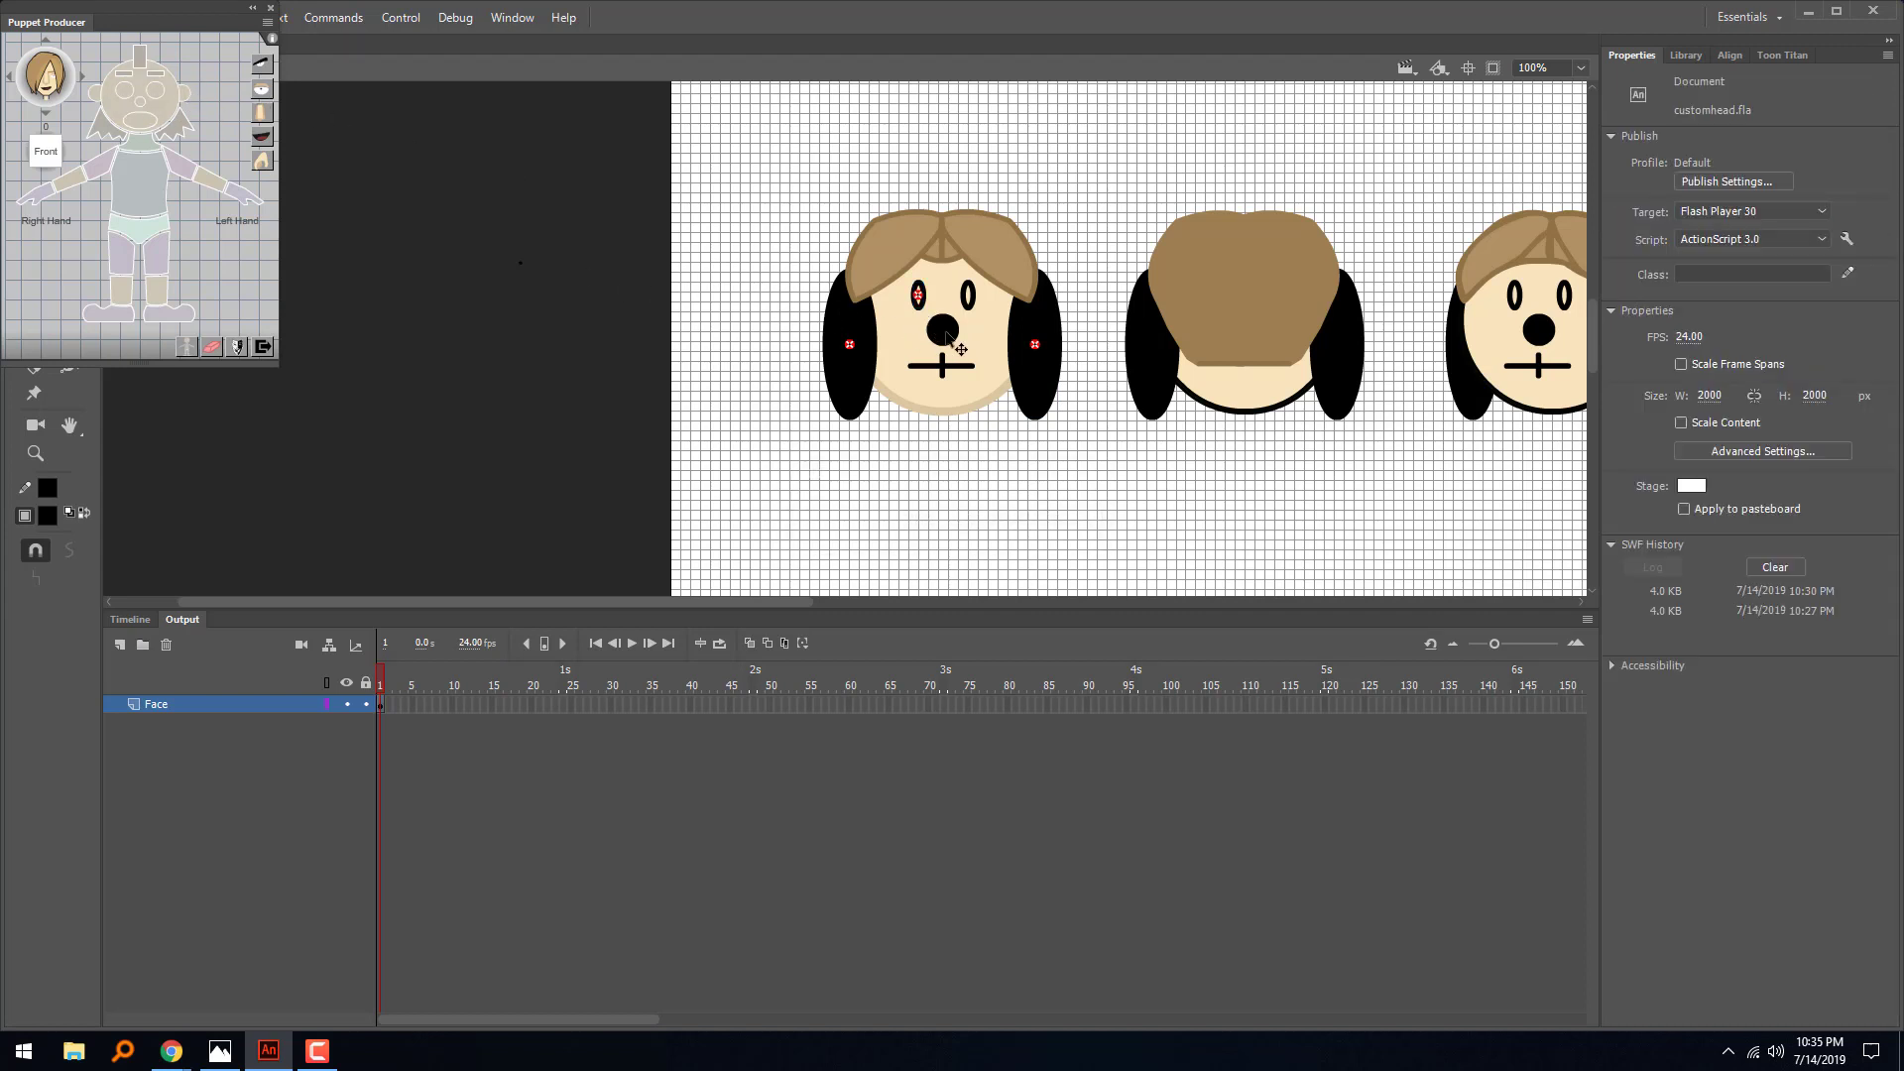
click(968, 295)
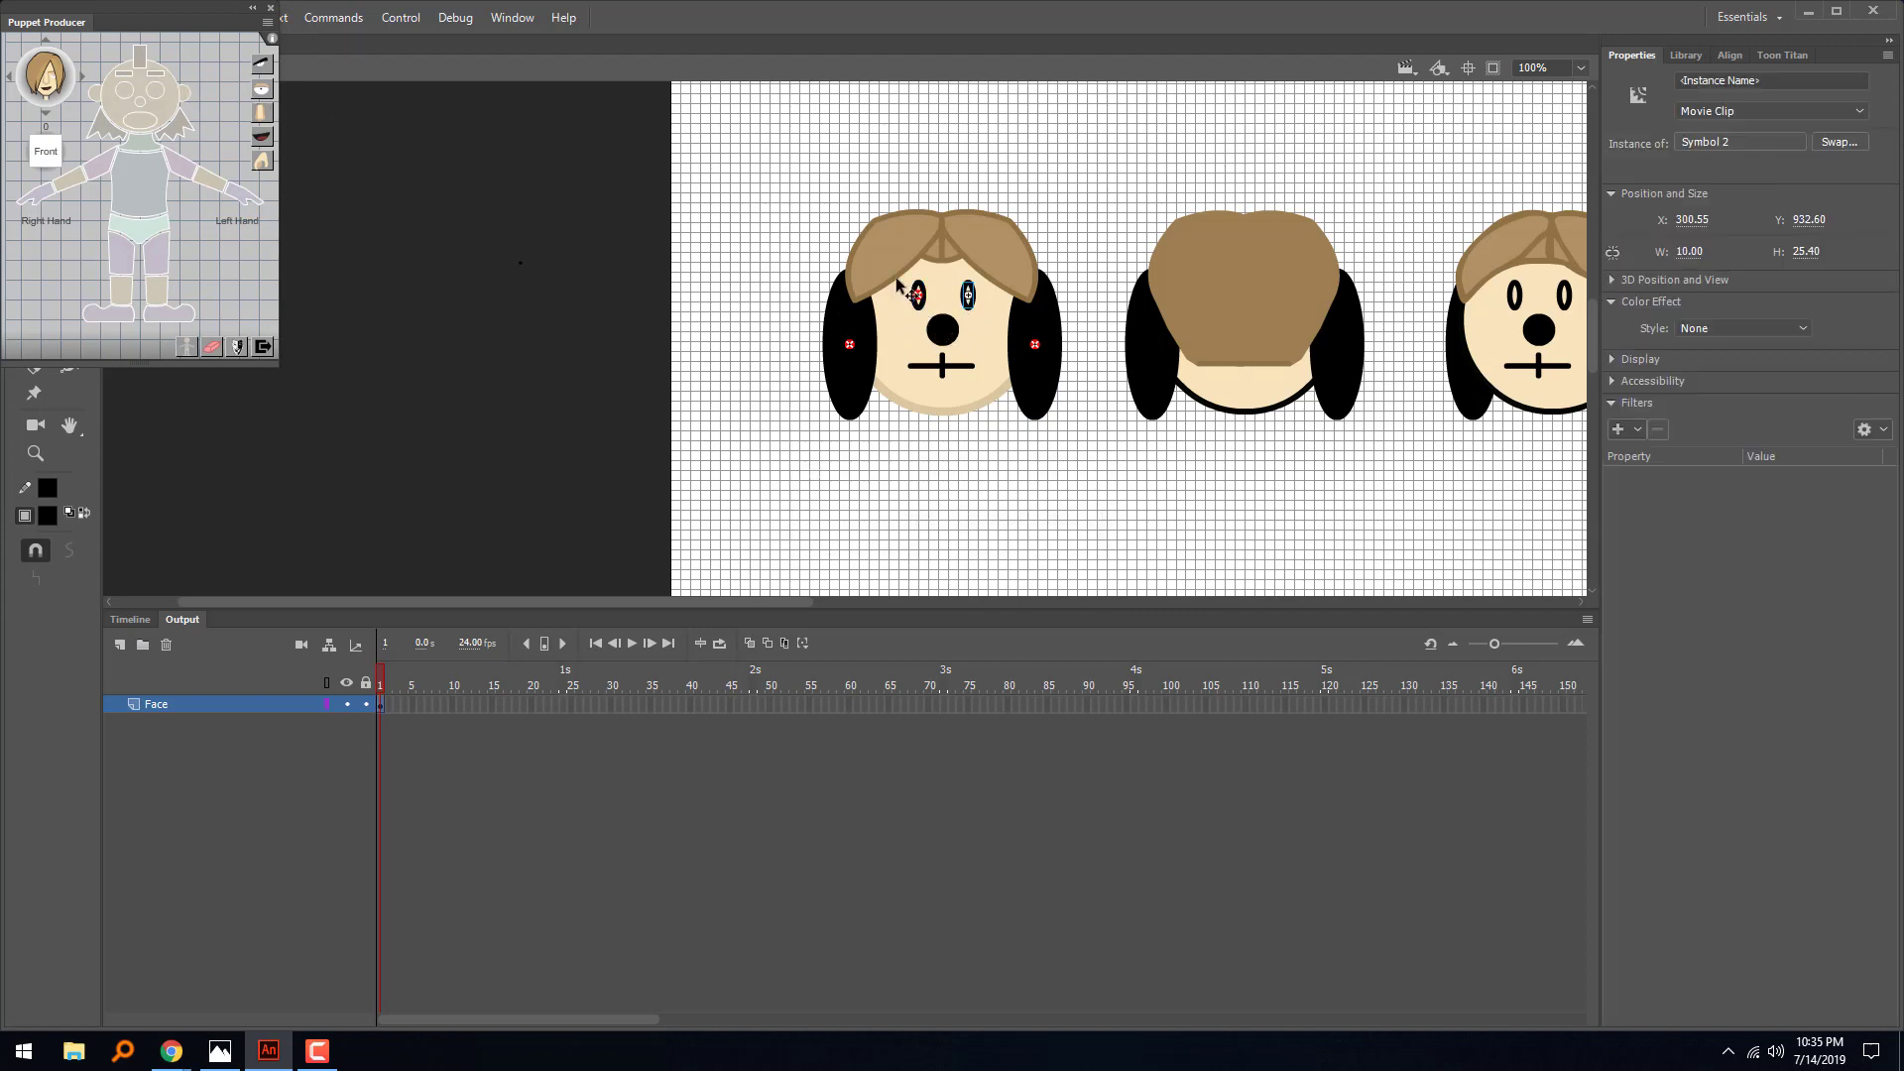
click(153, 97)
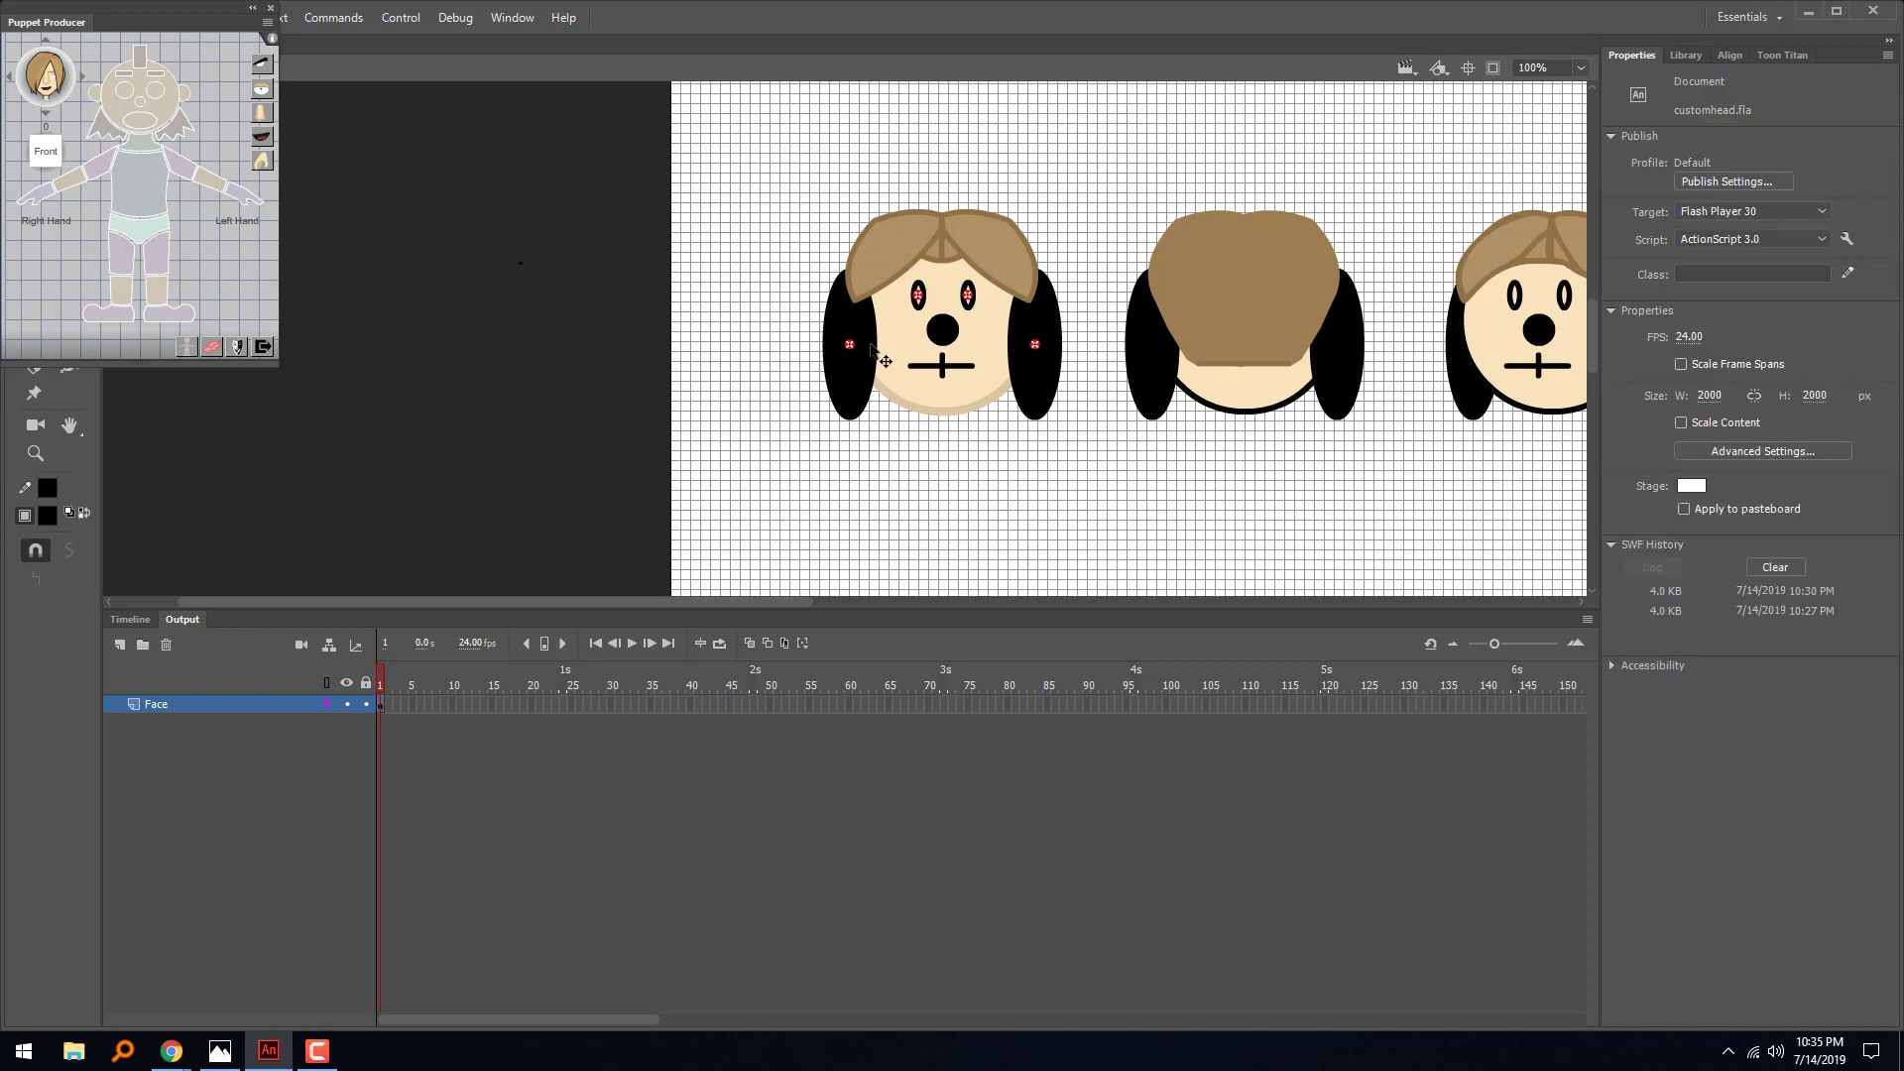
- Assign the first head's nose, mouth and face to the matching Front-angle parts, checking the shape inside the mouth symbol
click(155, 126)
click(940, 369)
click(153, 137)
double_click(972, 369)
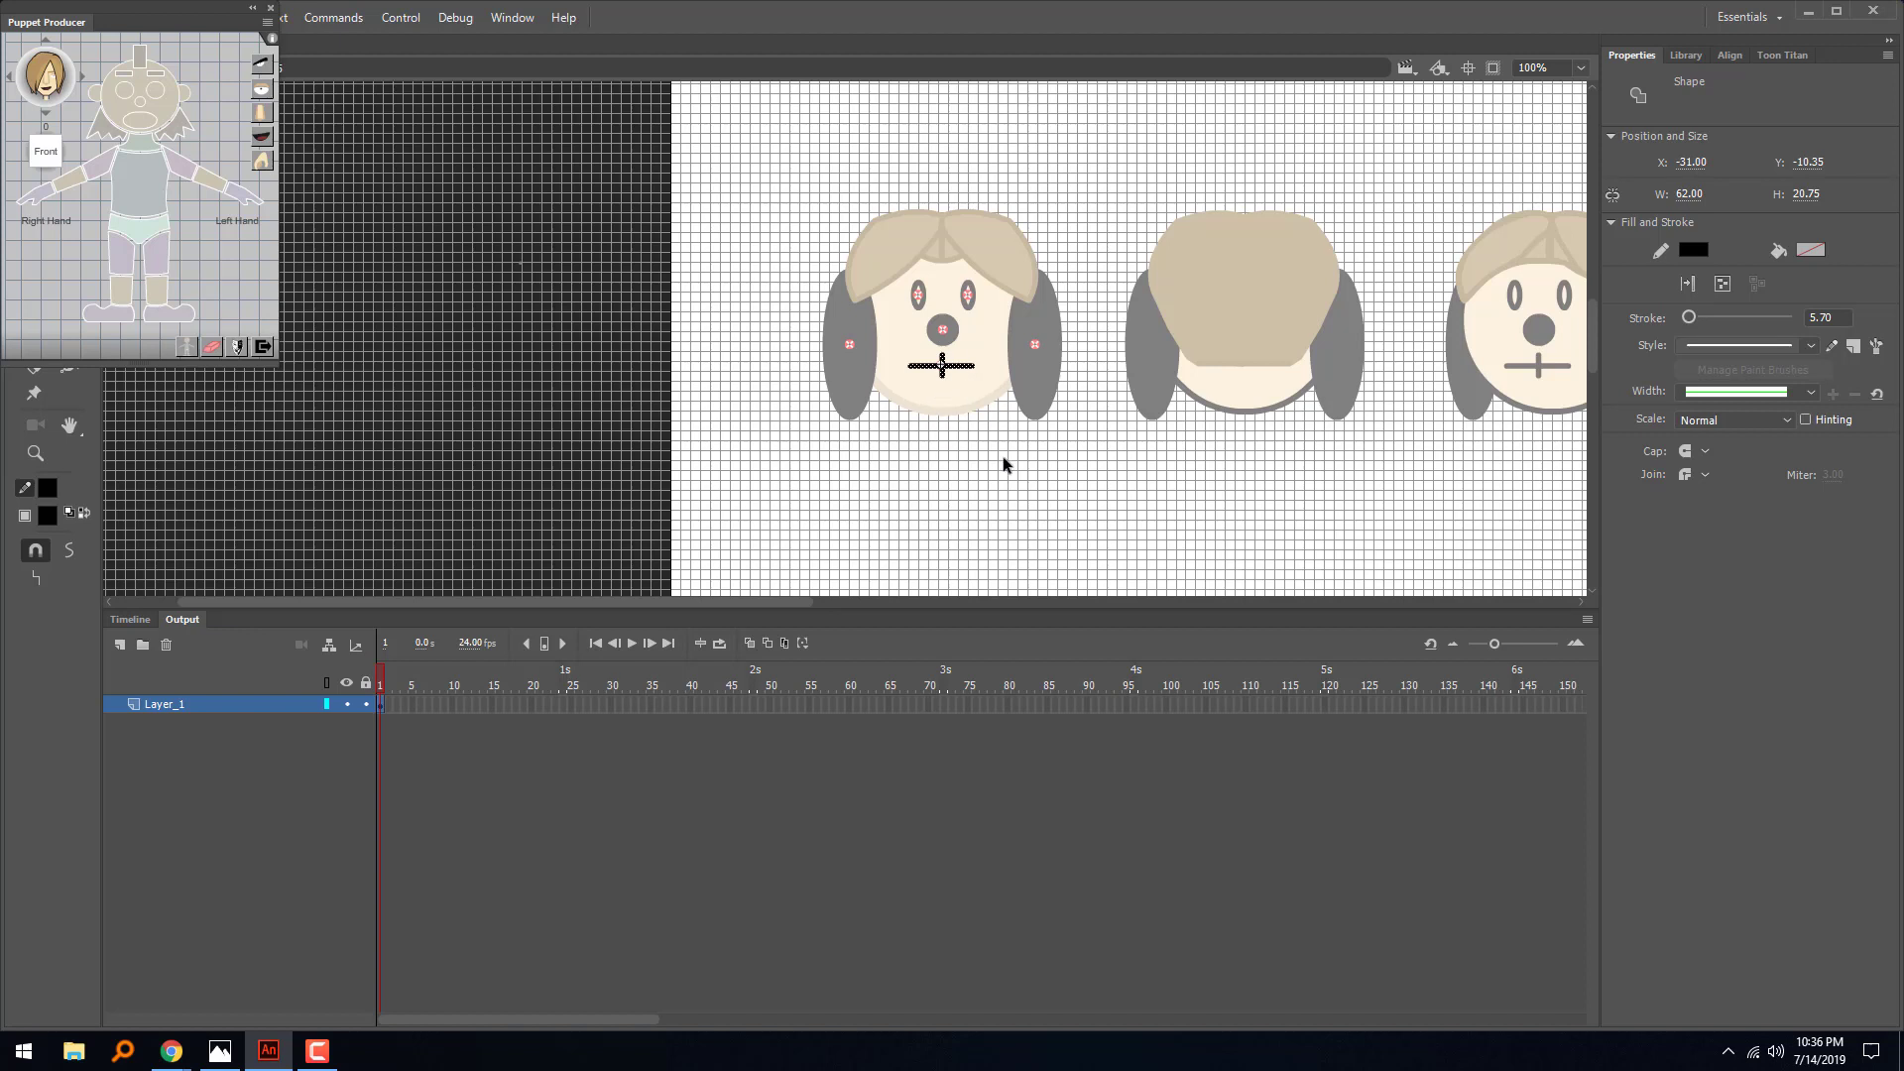
click(1018, 480)
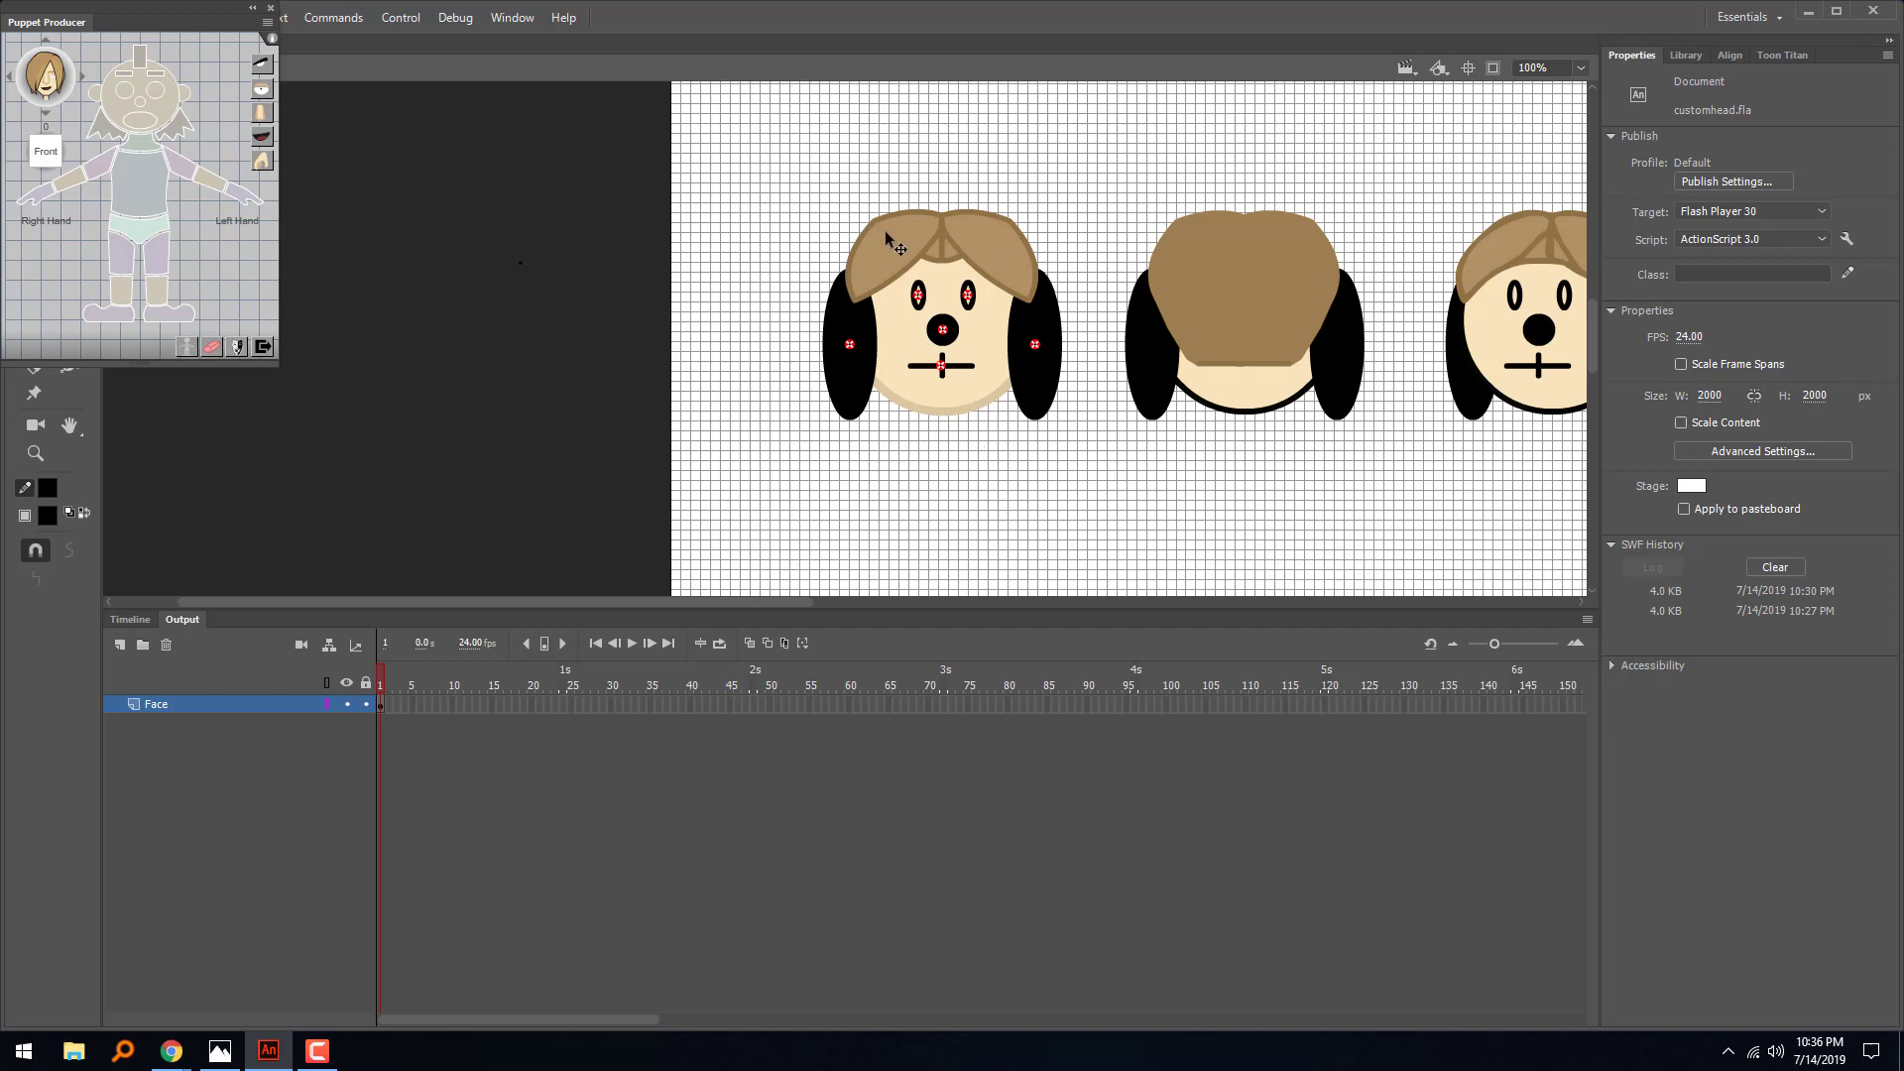
click(976, 402)
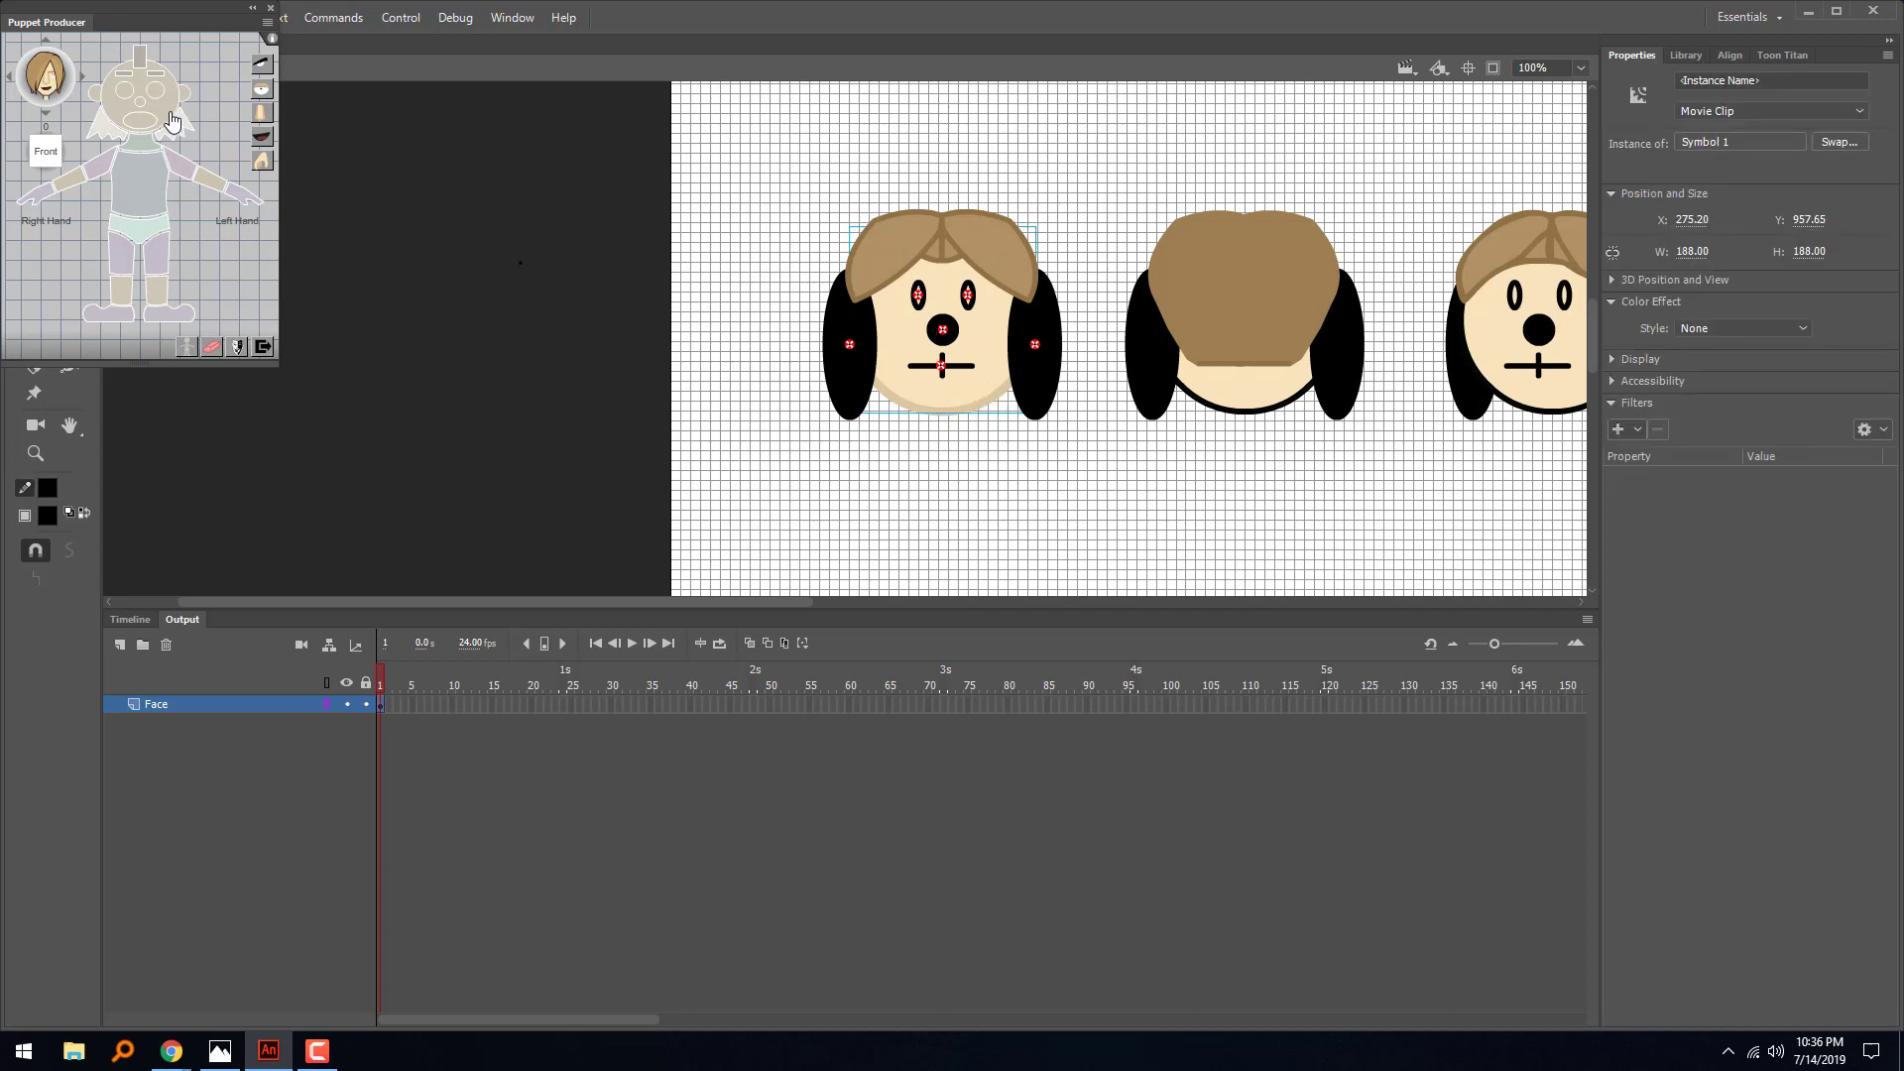
click(582, 249)
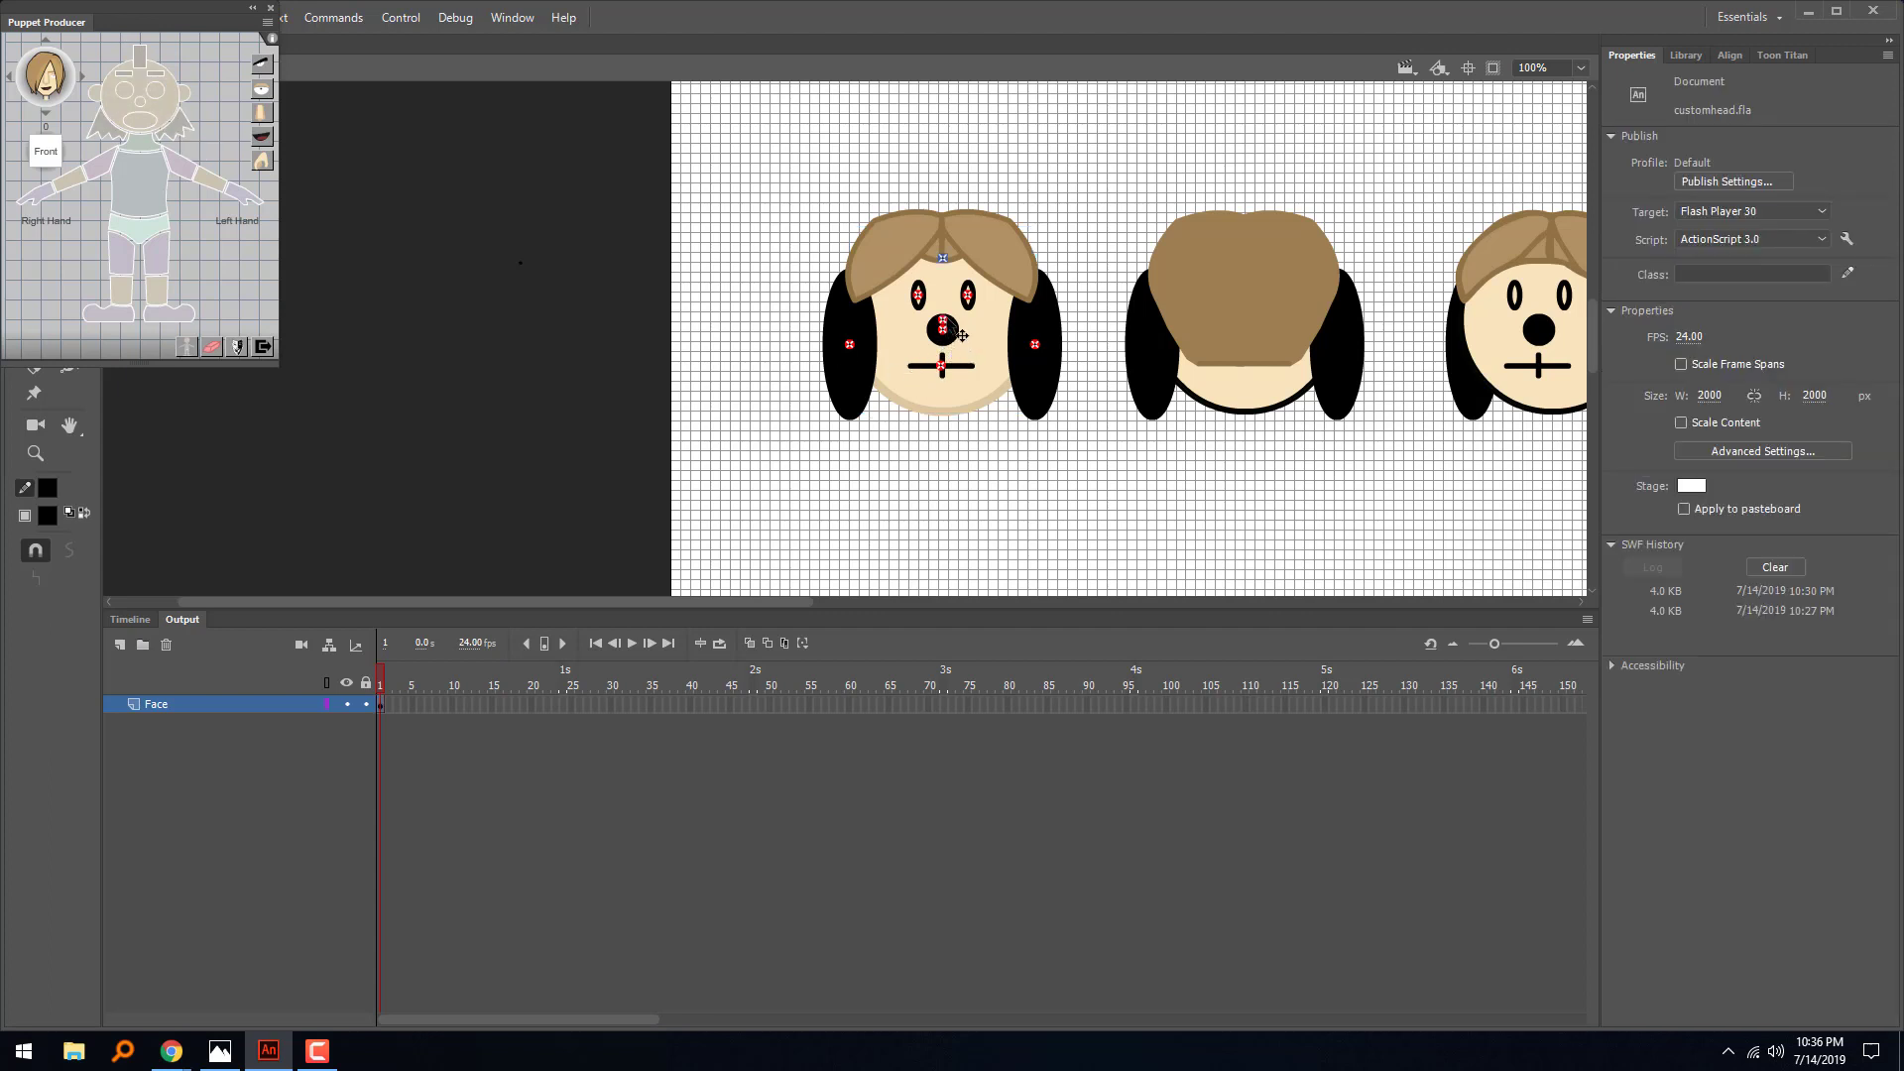
- Show the rulers, add a horizontal guide near the chin, and move the first head's face pivot onto it at Y 1035.20
click(950, 325)
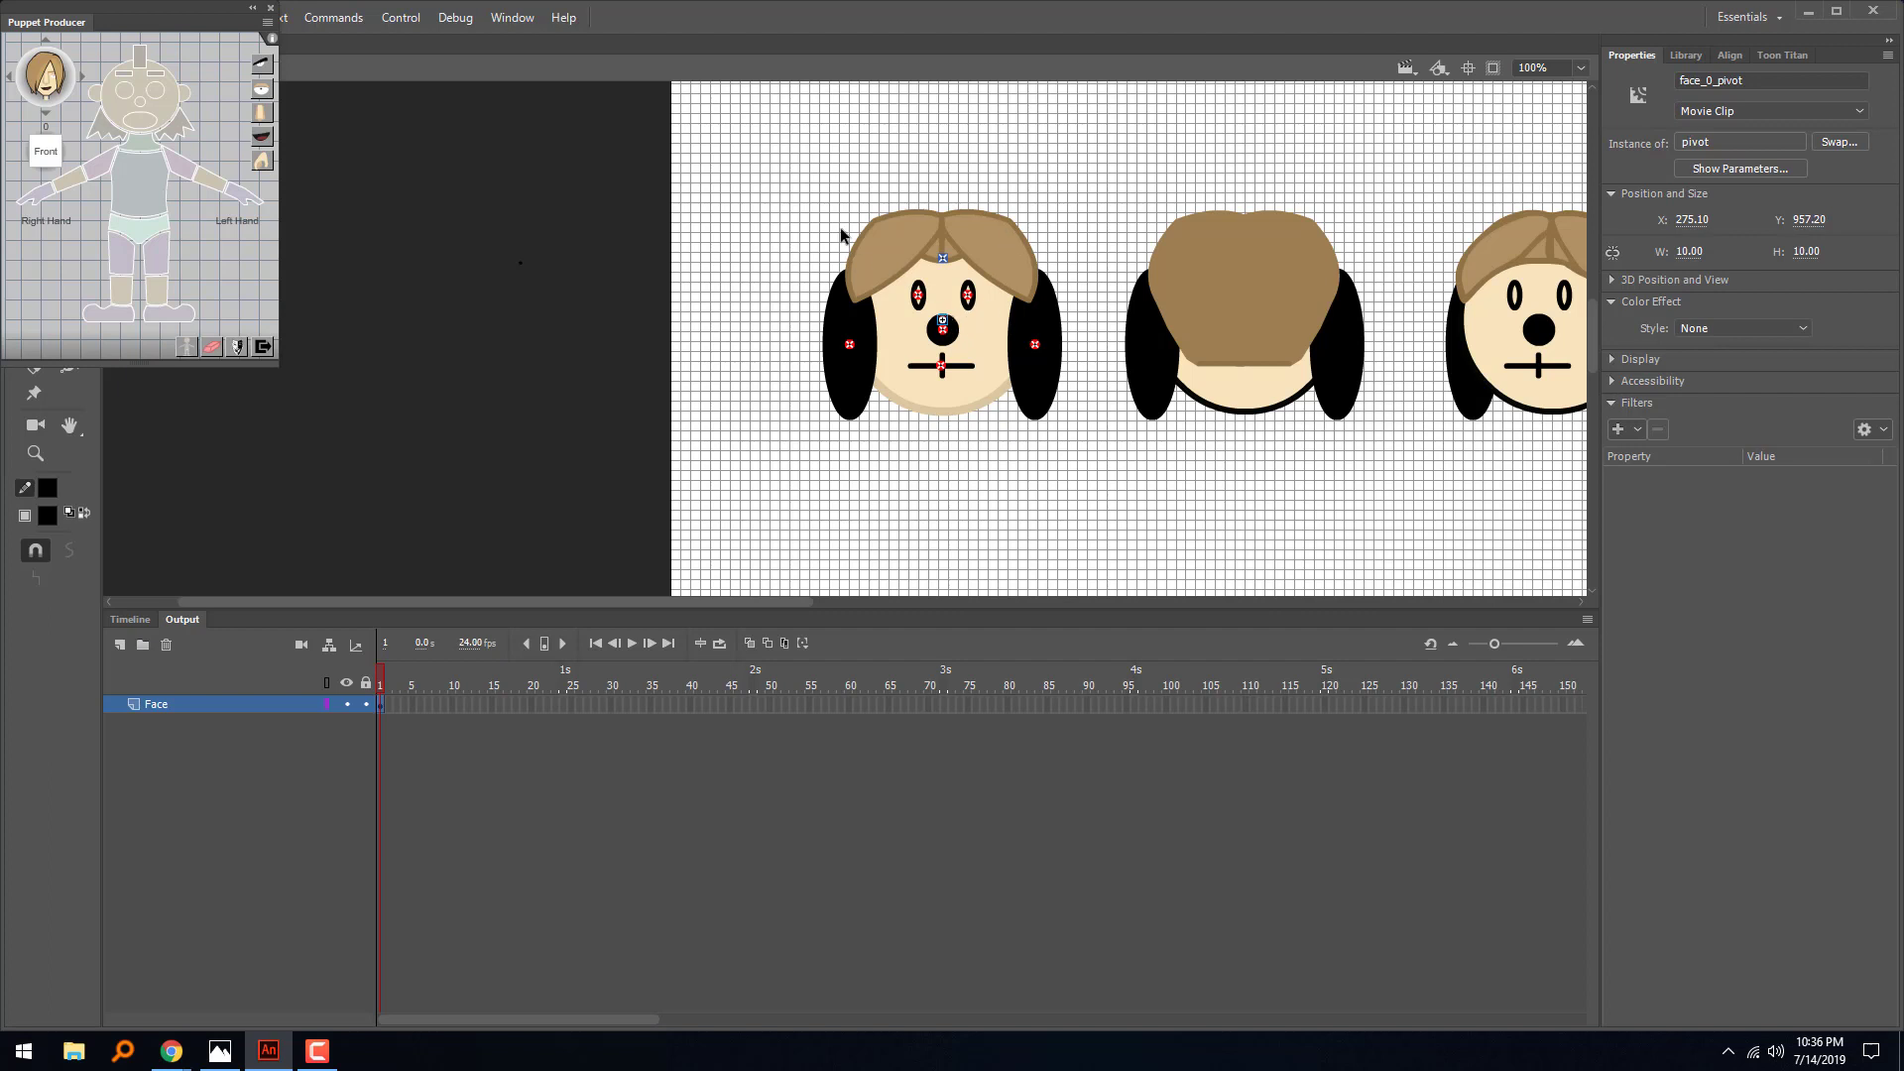
drag(96, 20, 178, 134)
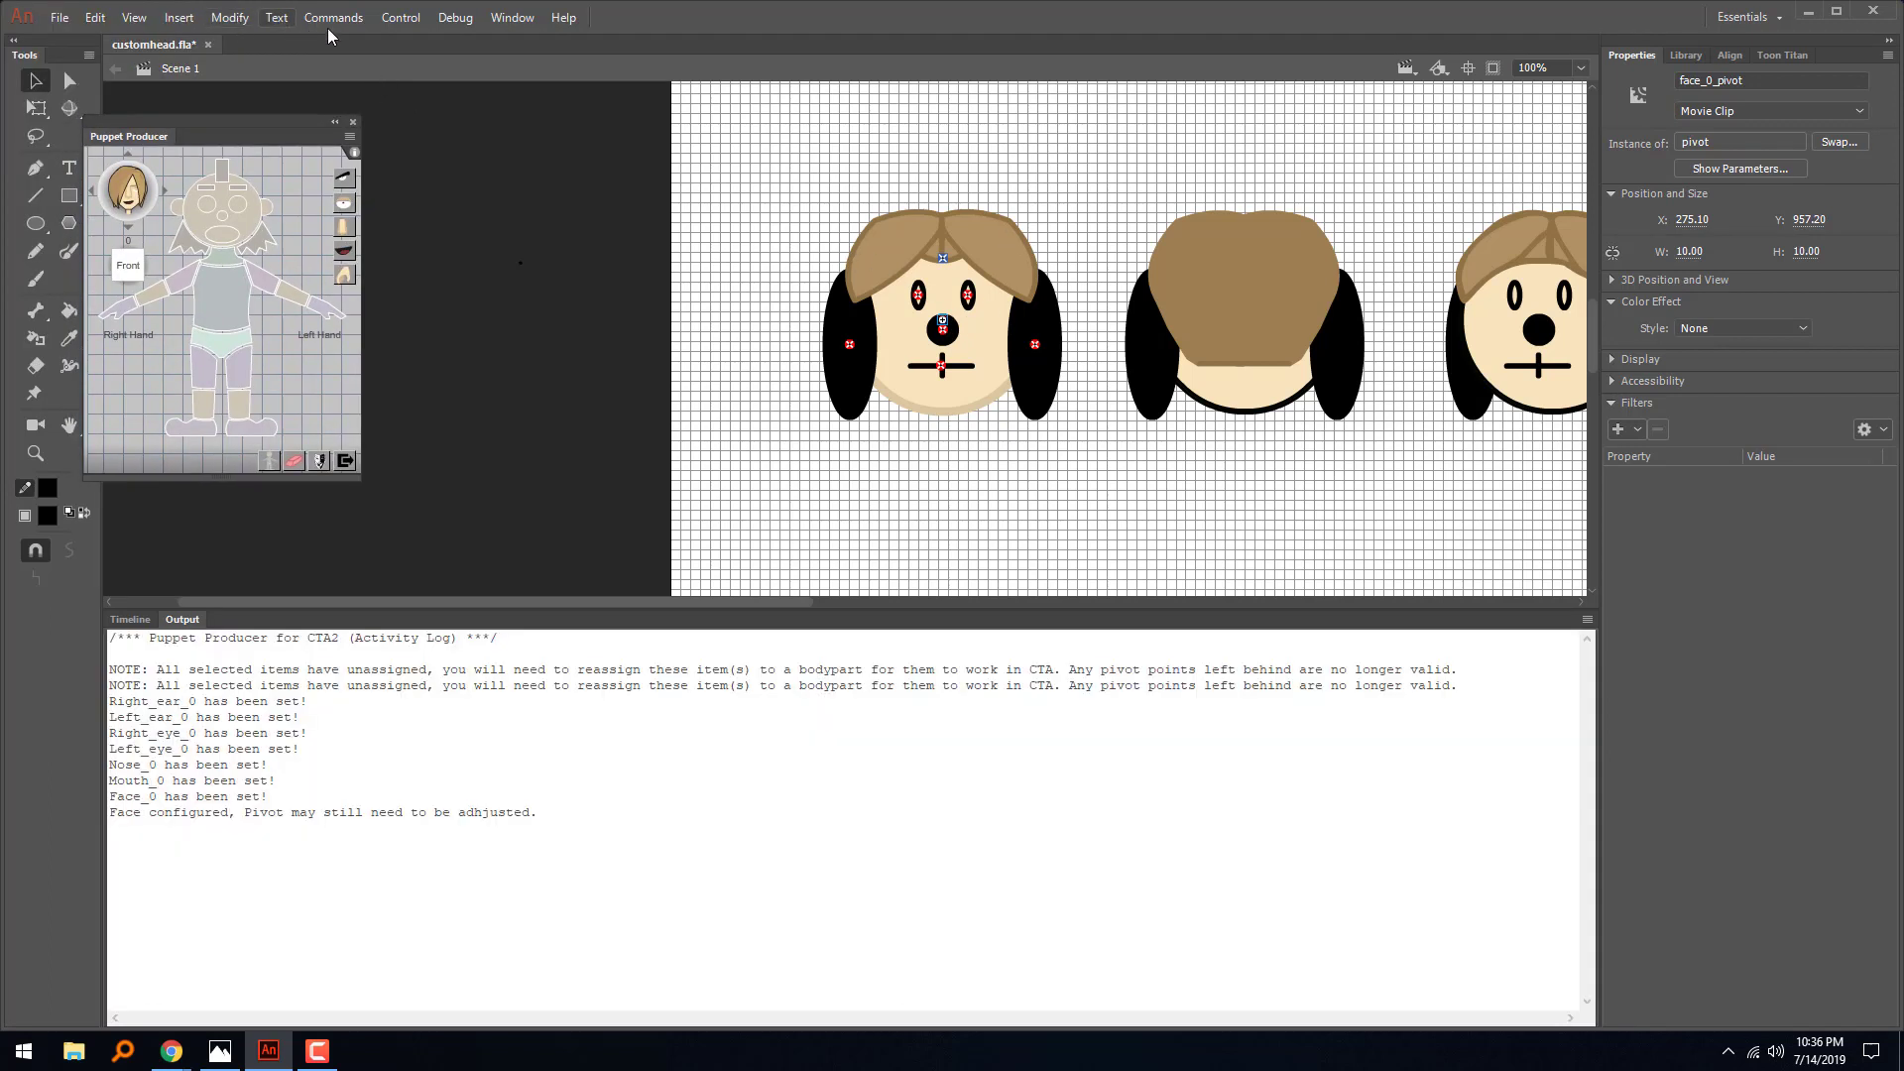
click(136, 17)
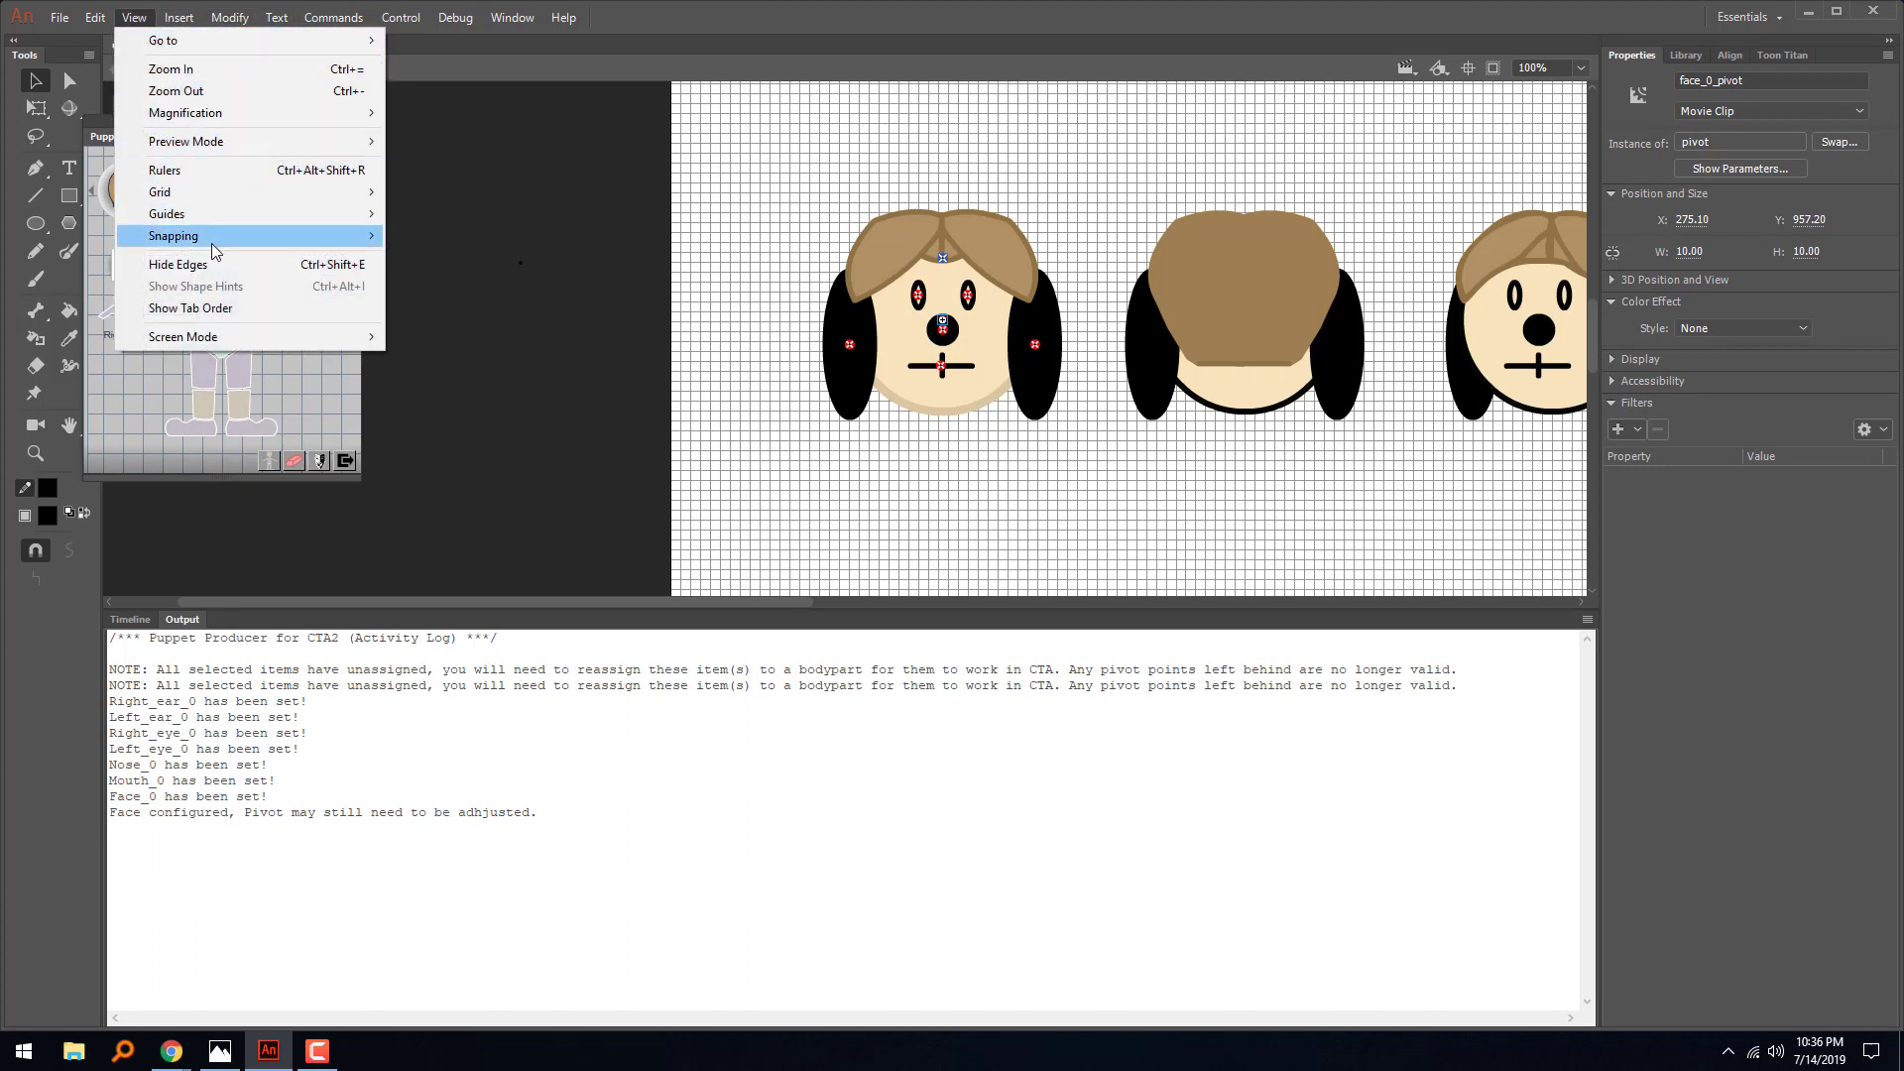
click(194, 176)
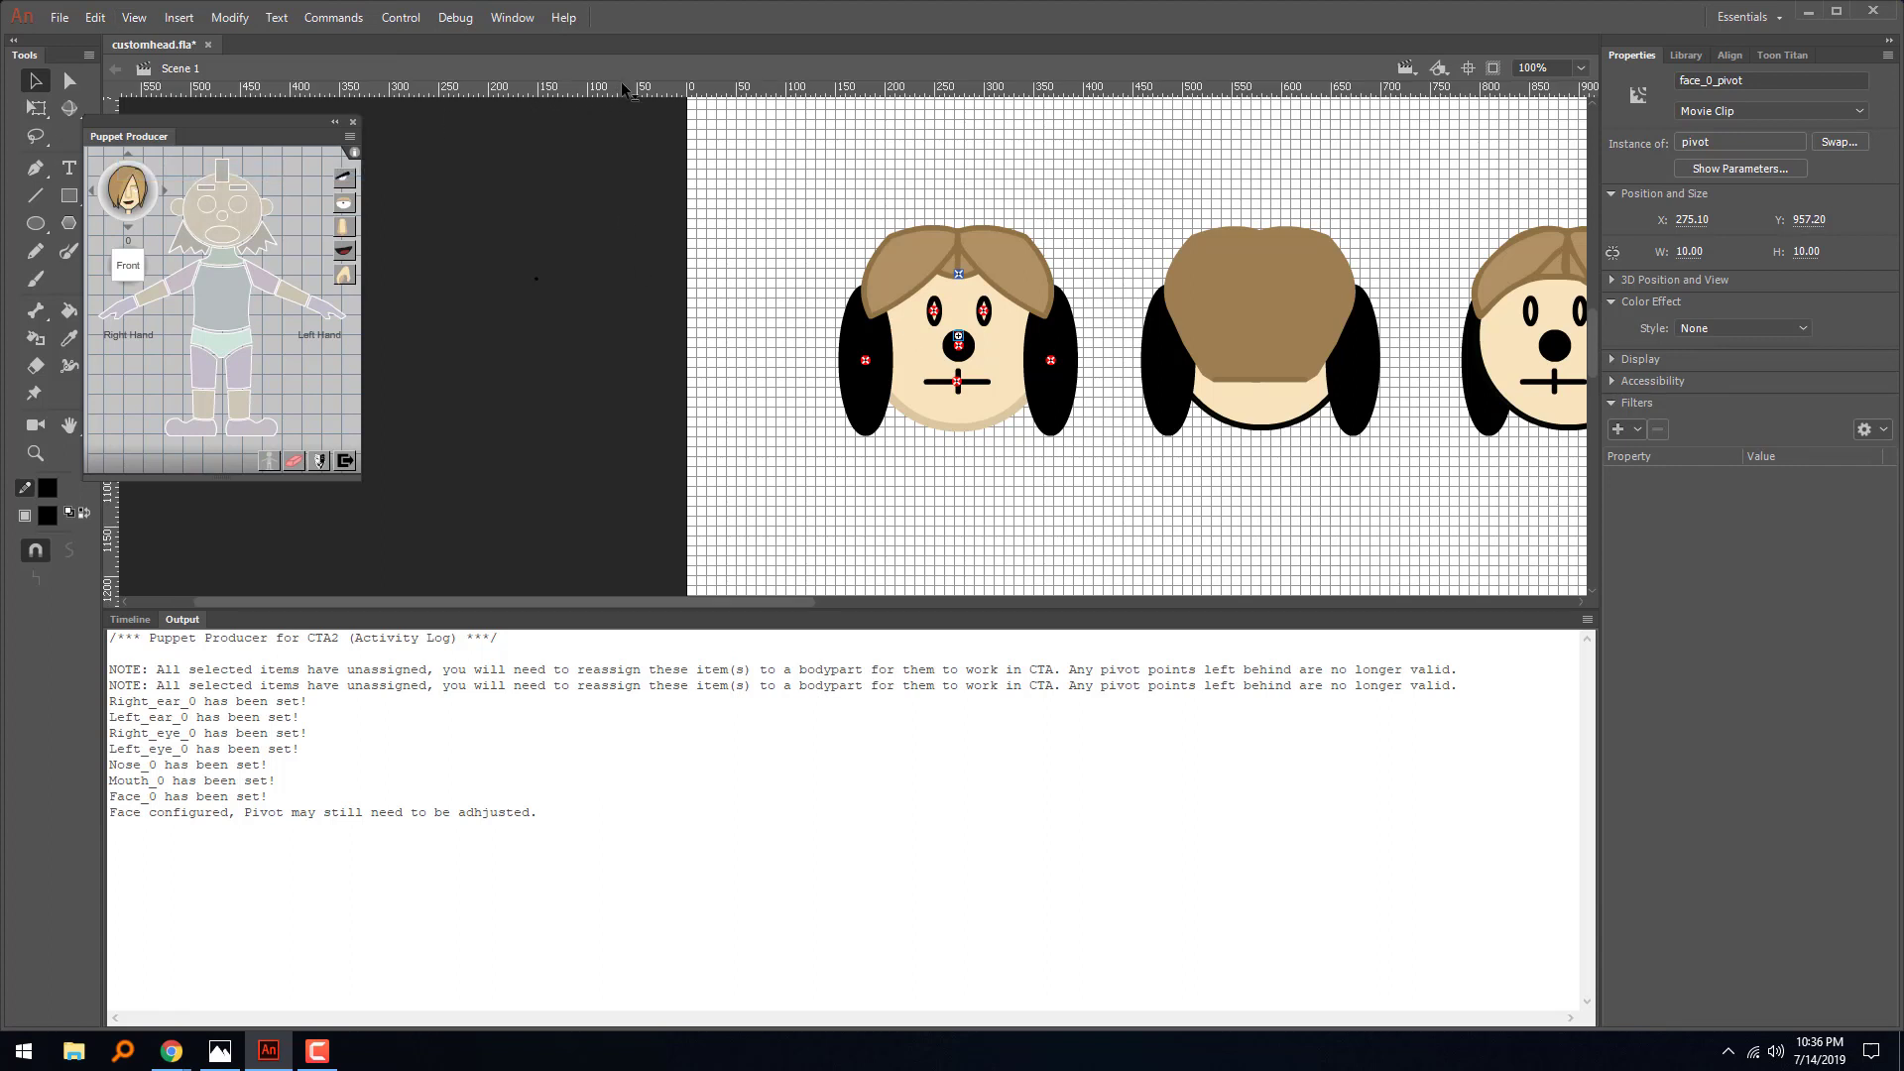
drag(623, 85, 723, 412)
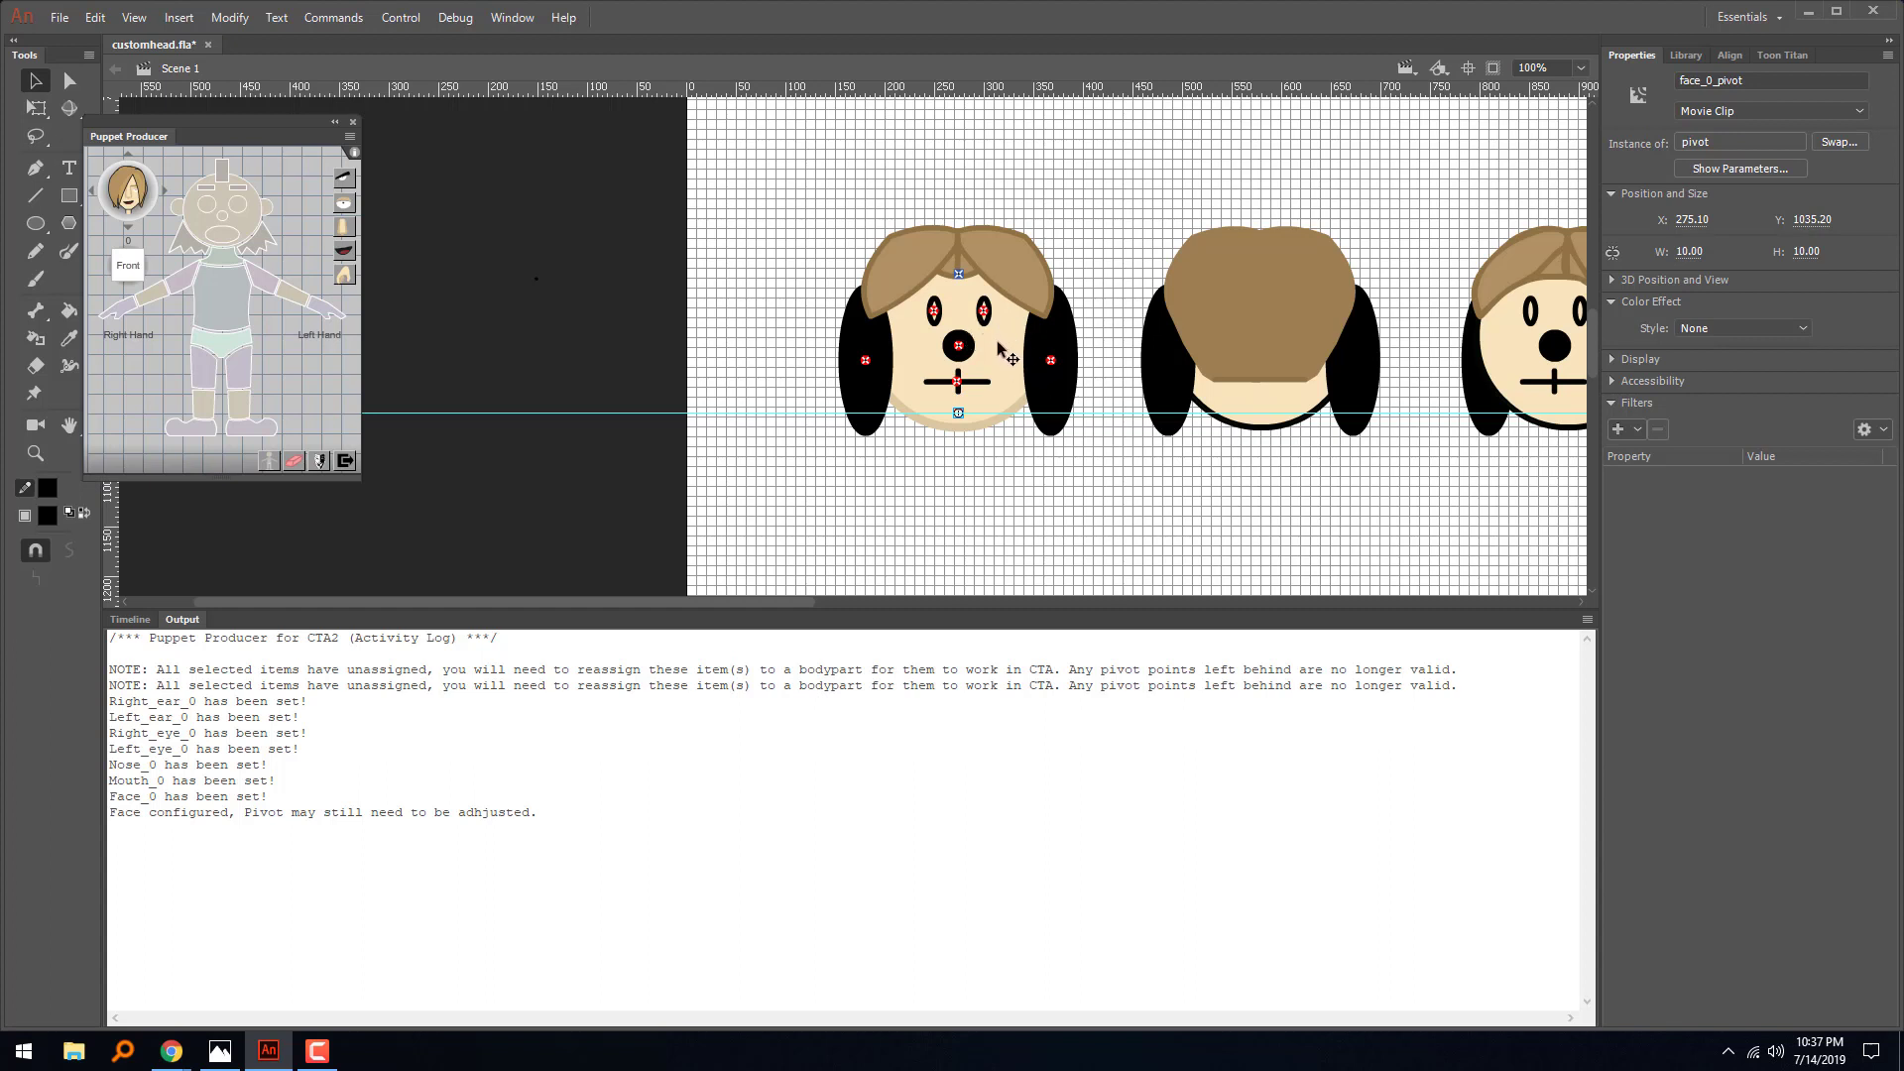
click(1007, 349)
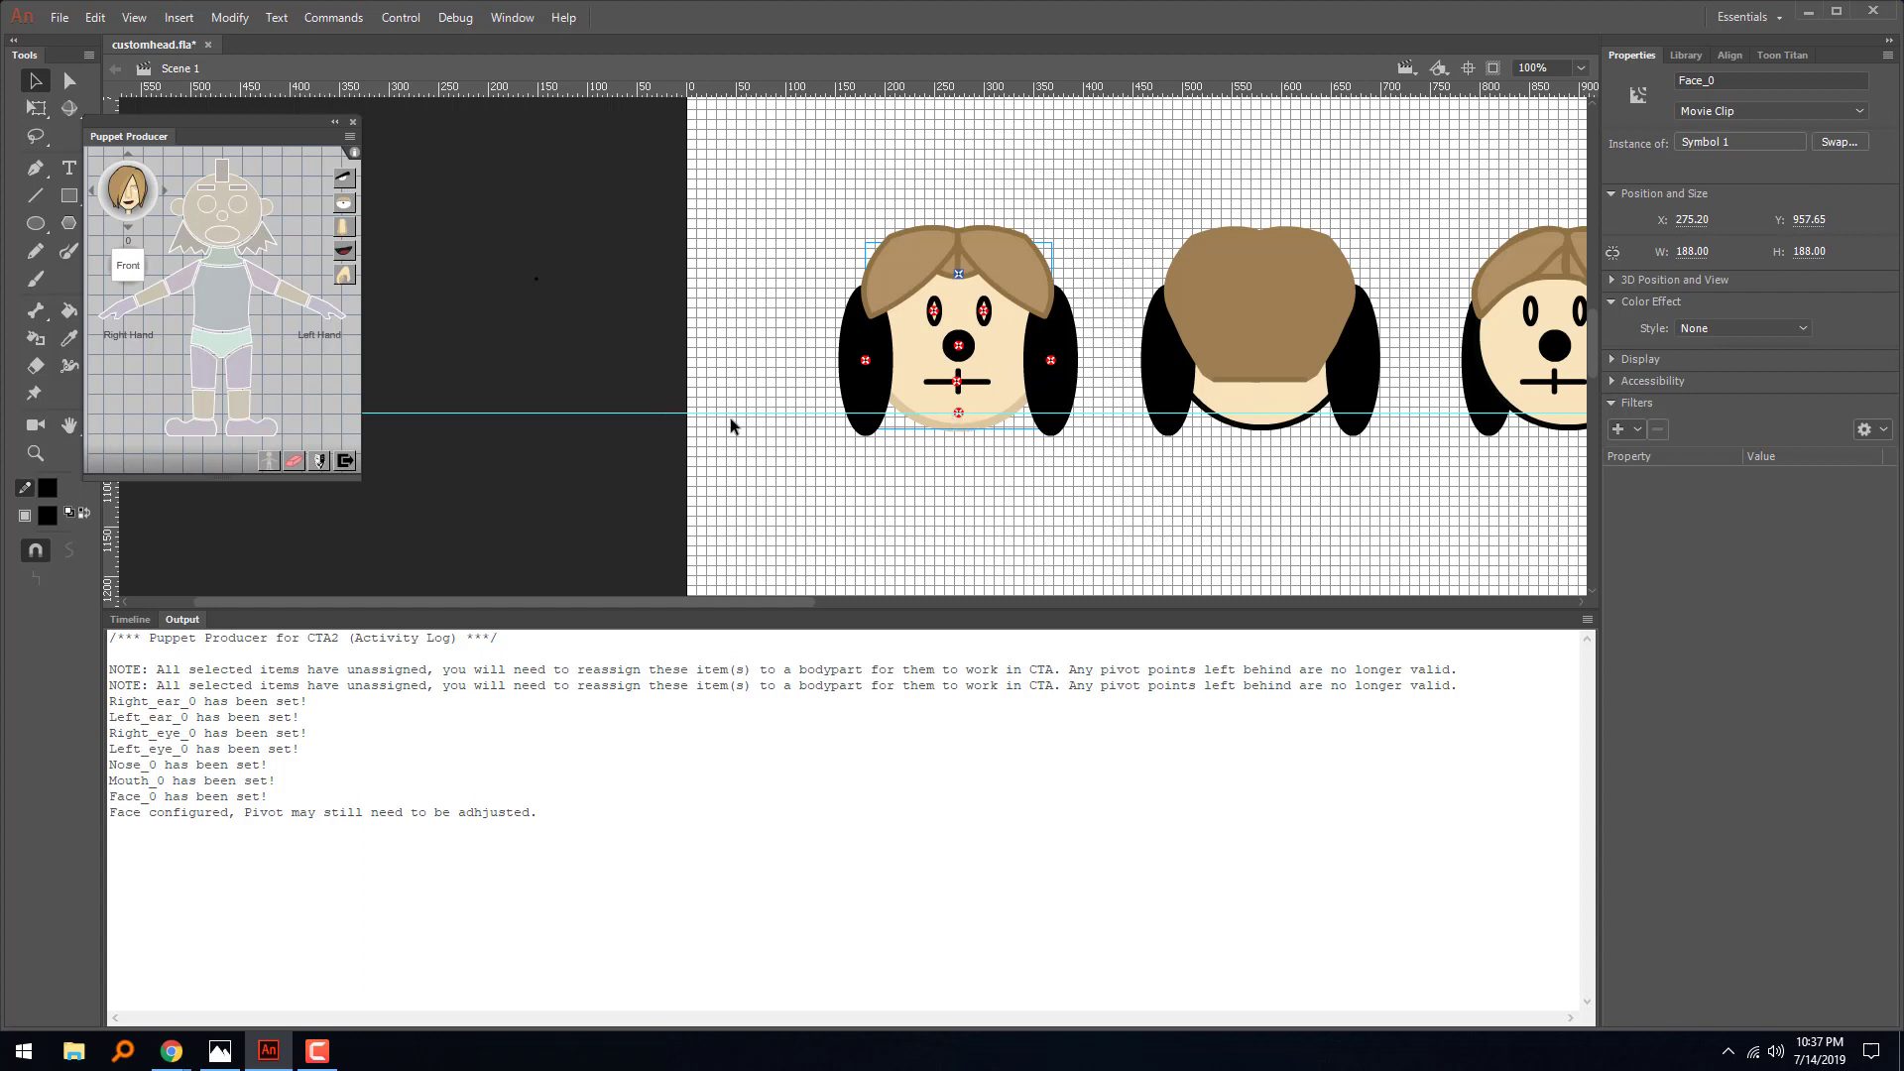
- Switch Puppet Producer to the Back angle and assign the second head's face shape as its face
click(129, 619)
drag(545, 602, 734, 607)
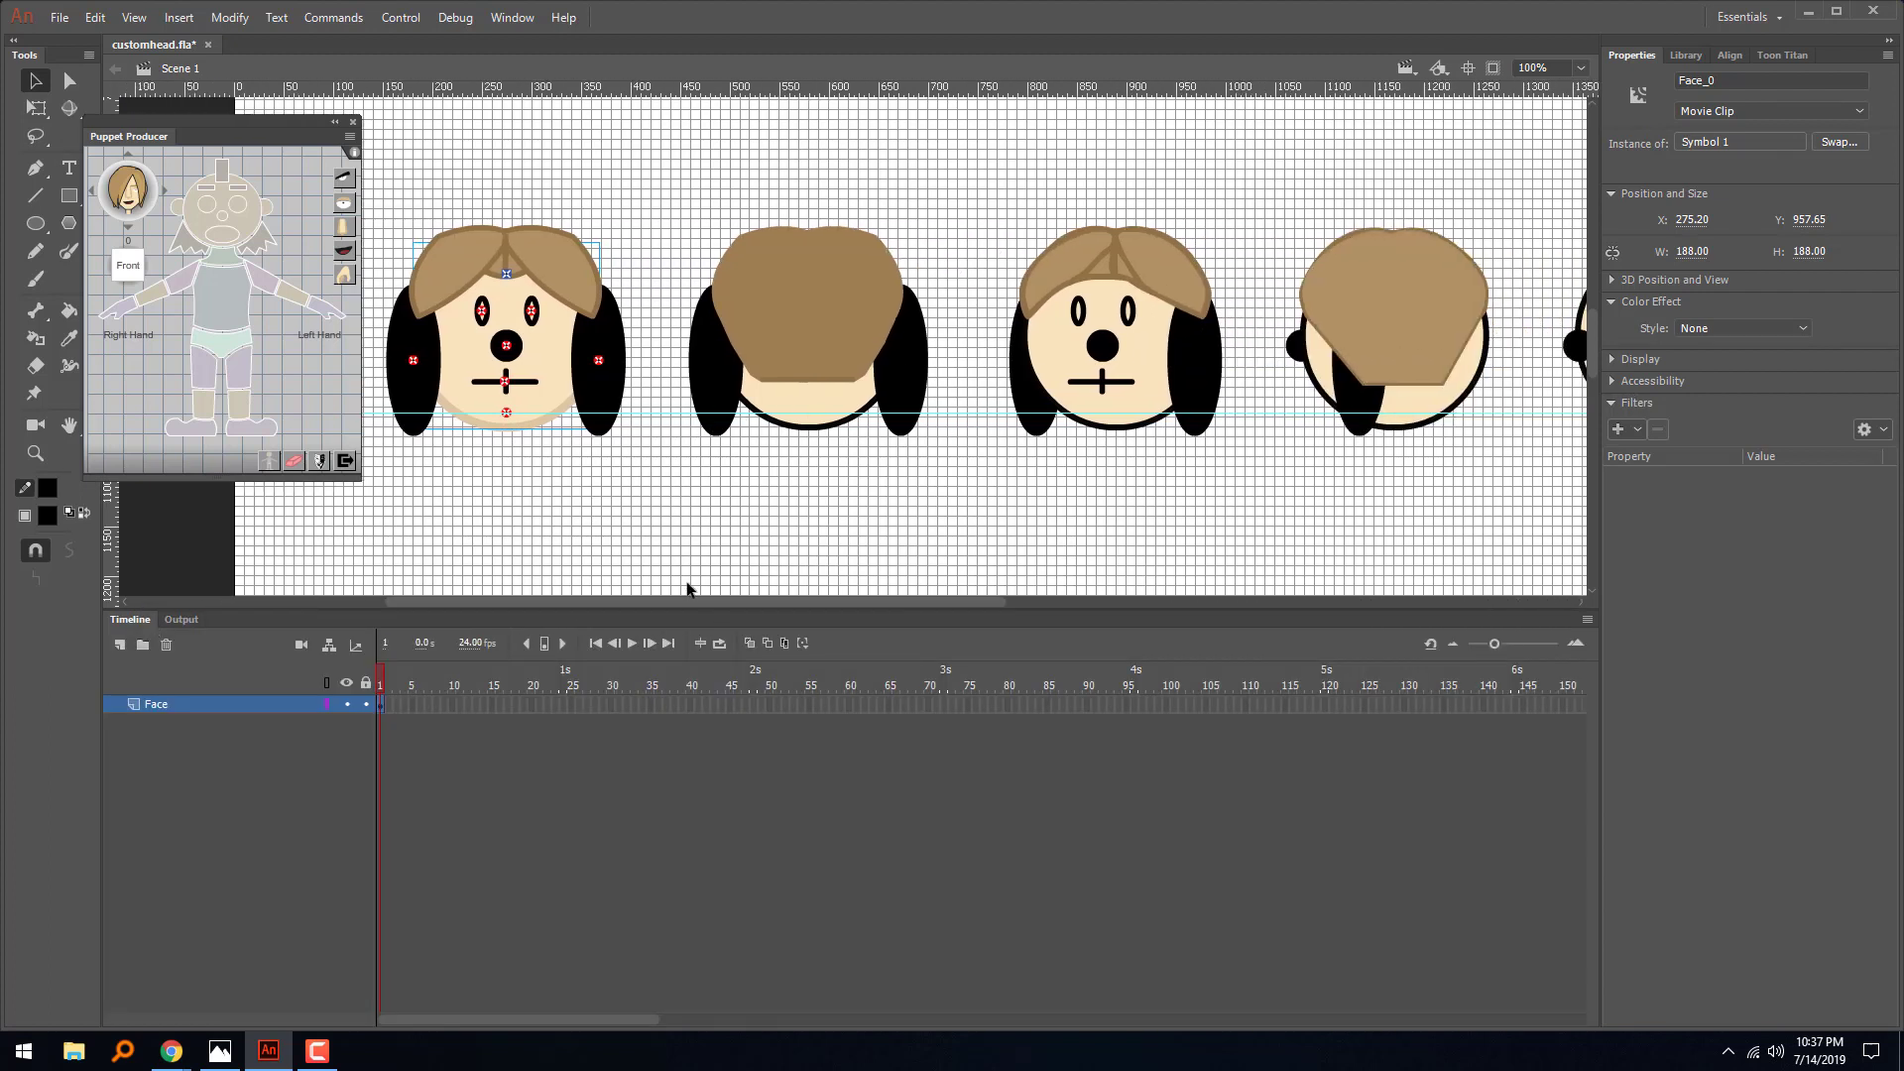
drag(658, 603, 675, 603)
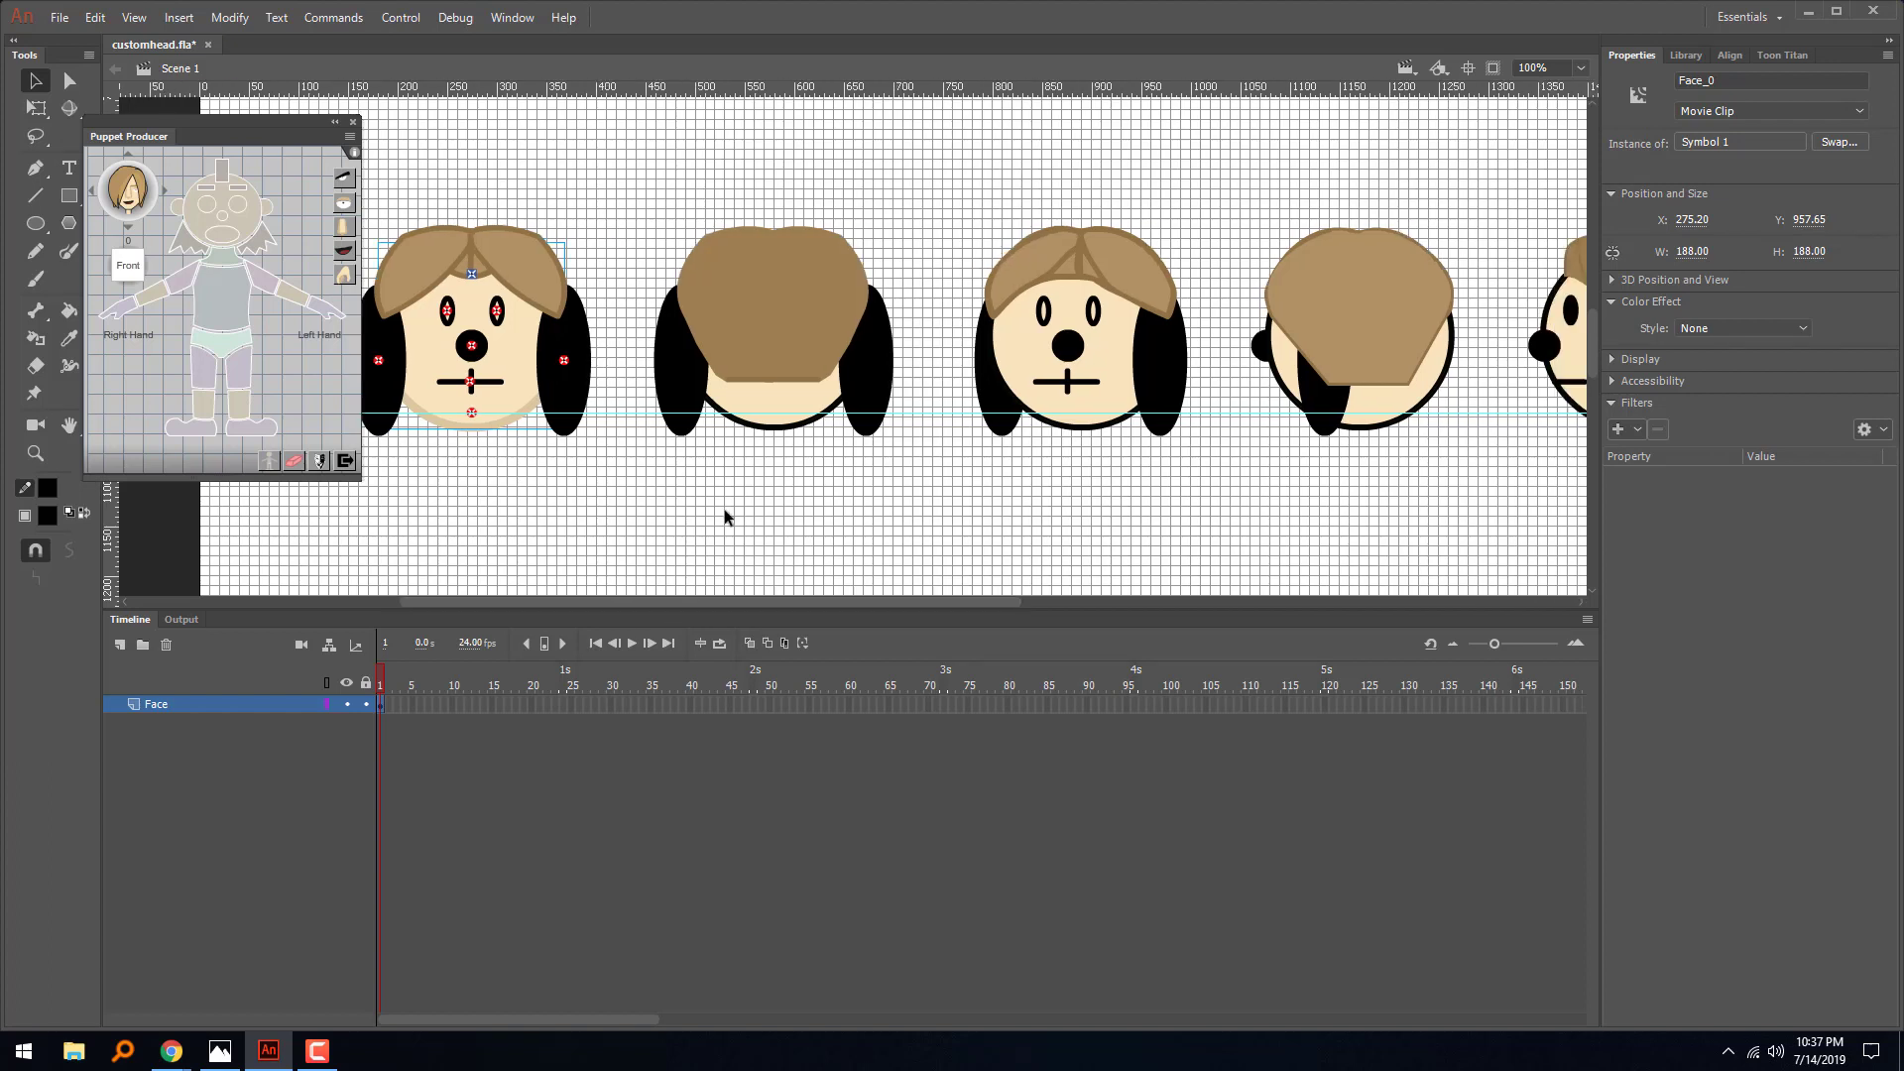
click(781, 415)
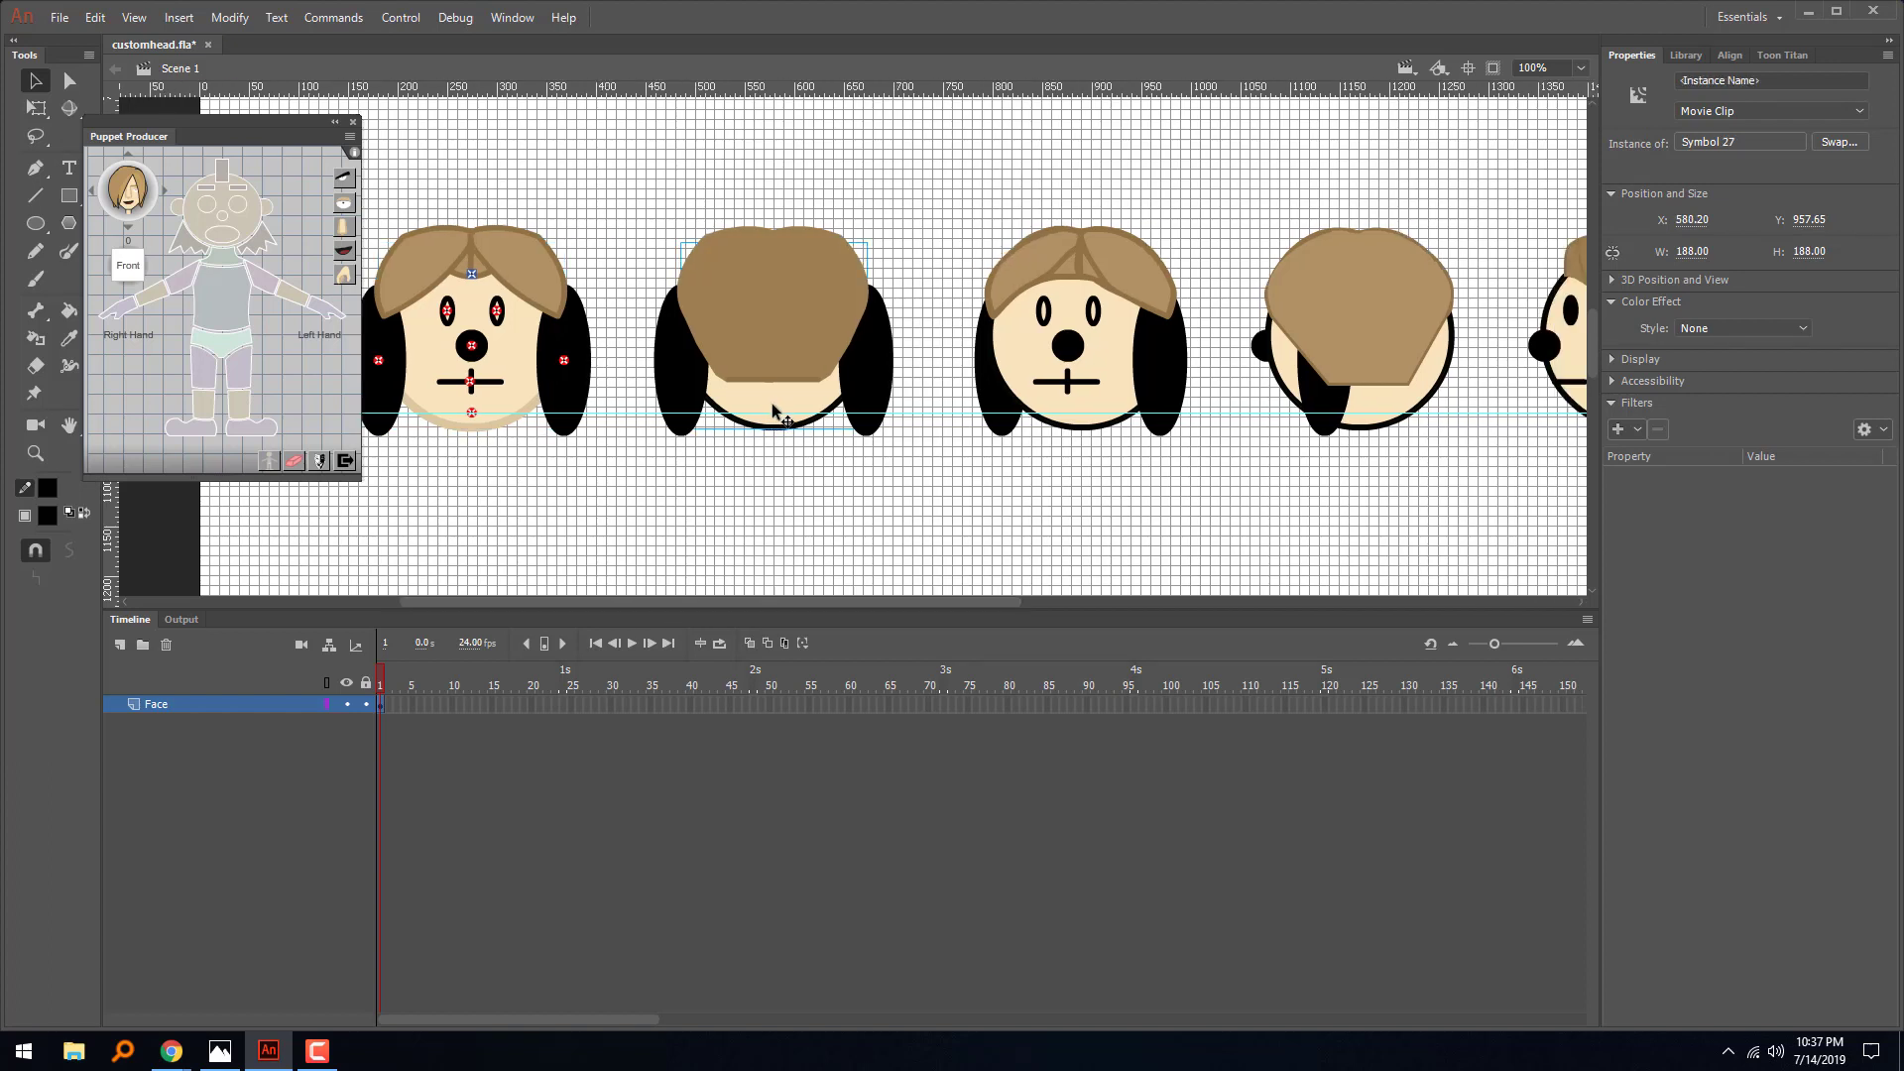
click(165, 192)
click(165, 192)
click(165, 192)
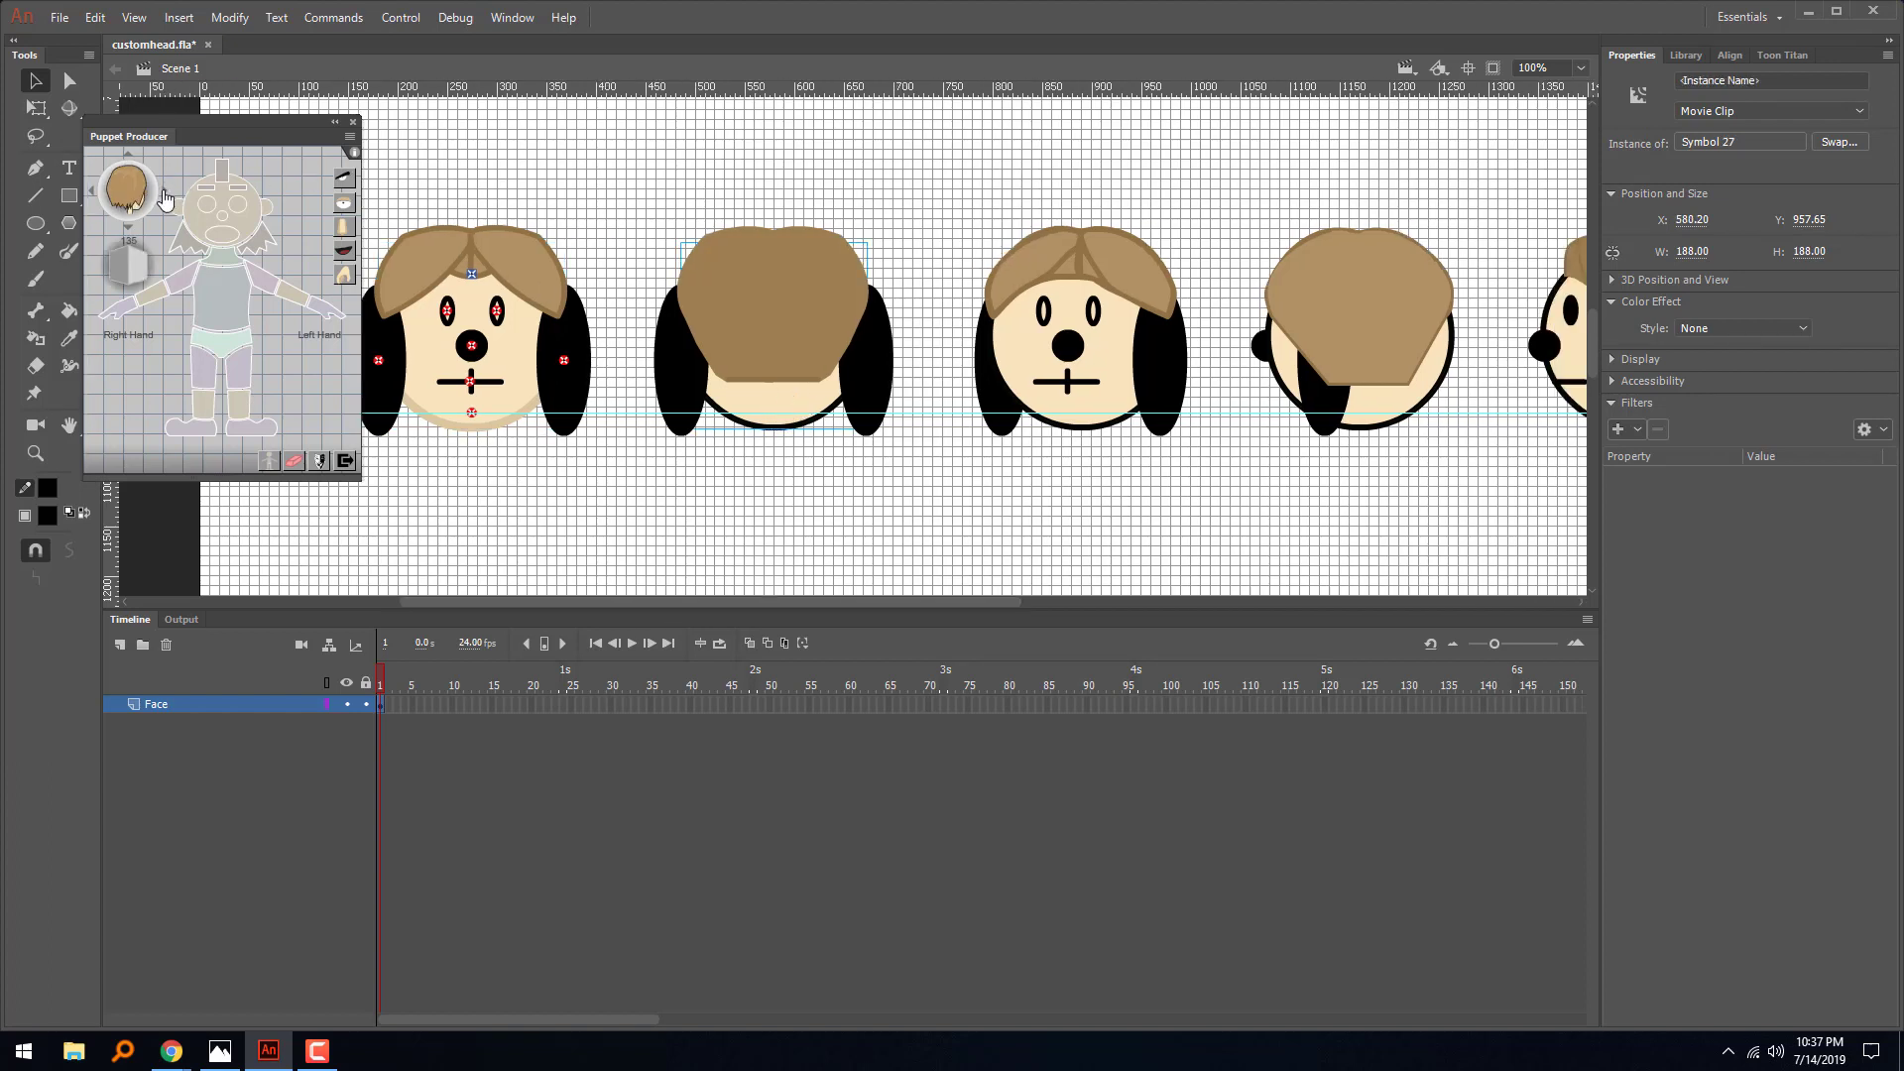
click(164, 192)
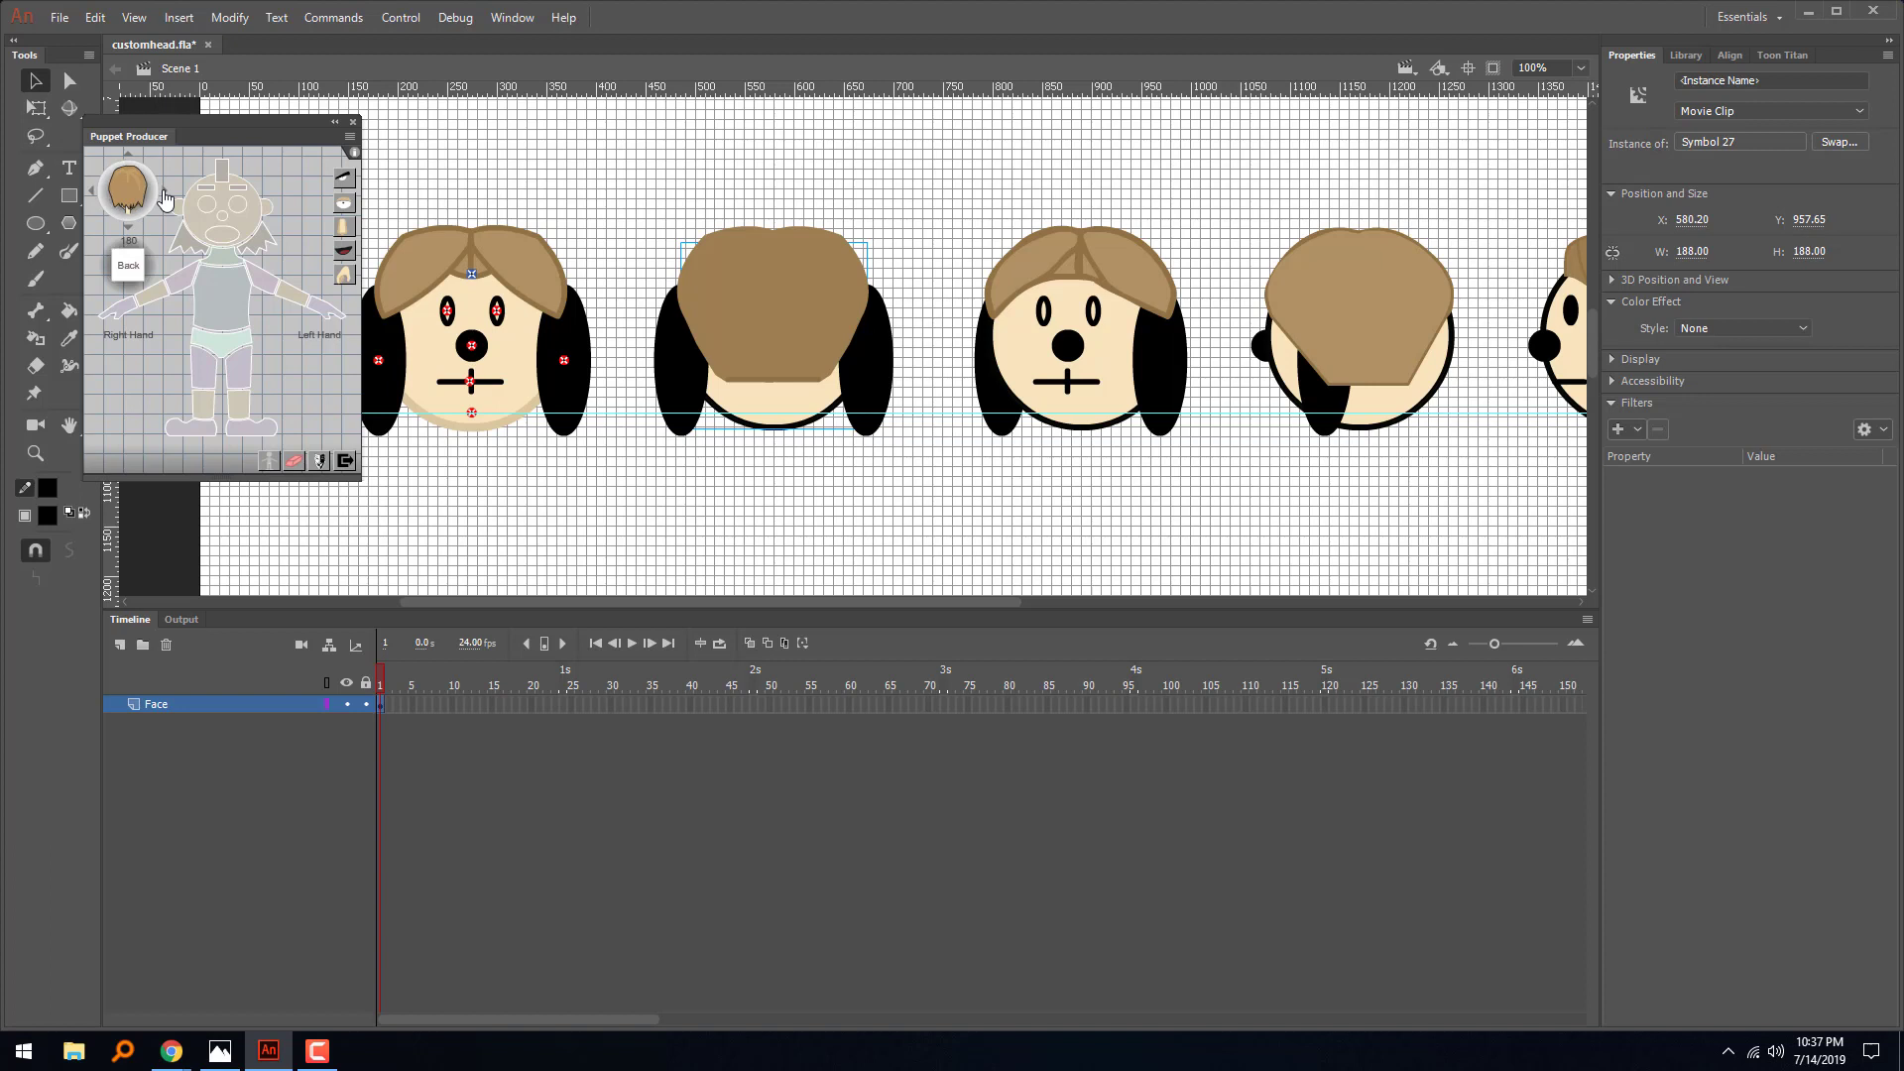
click(247, 235)
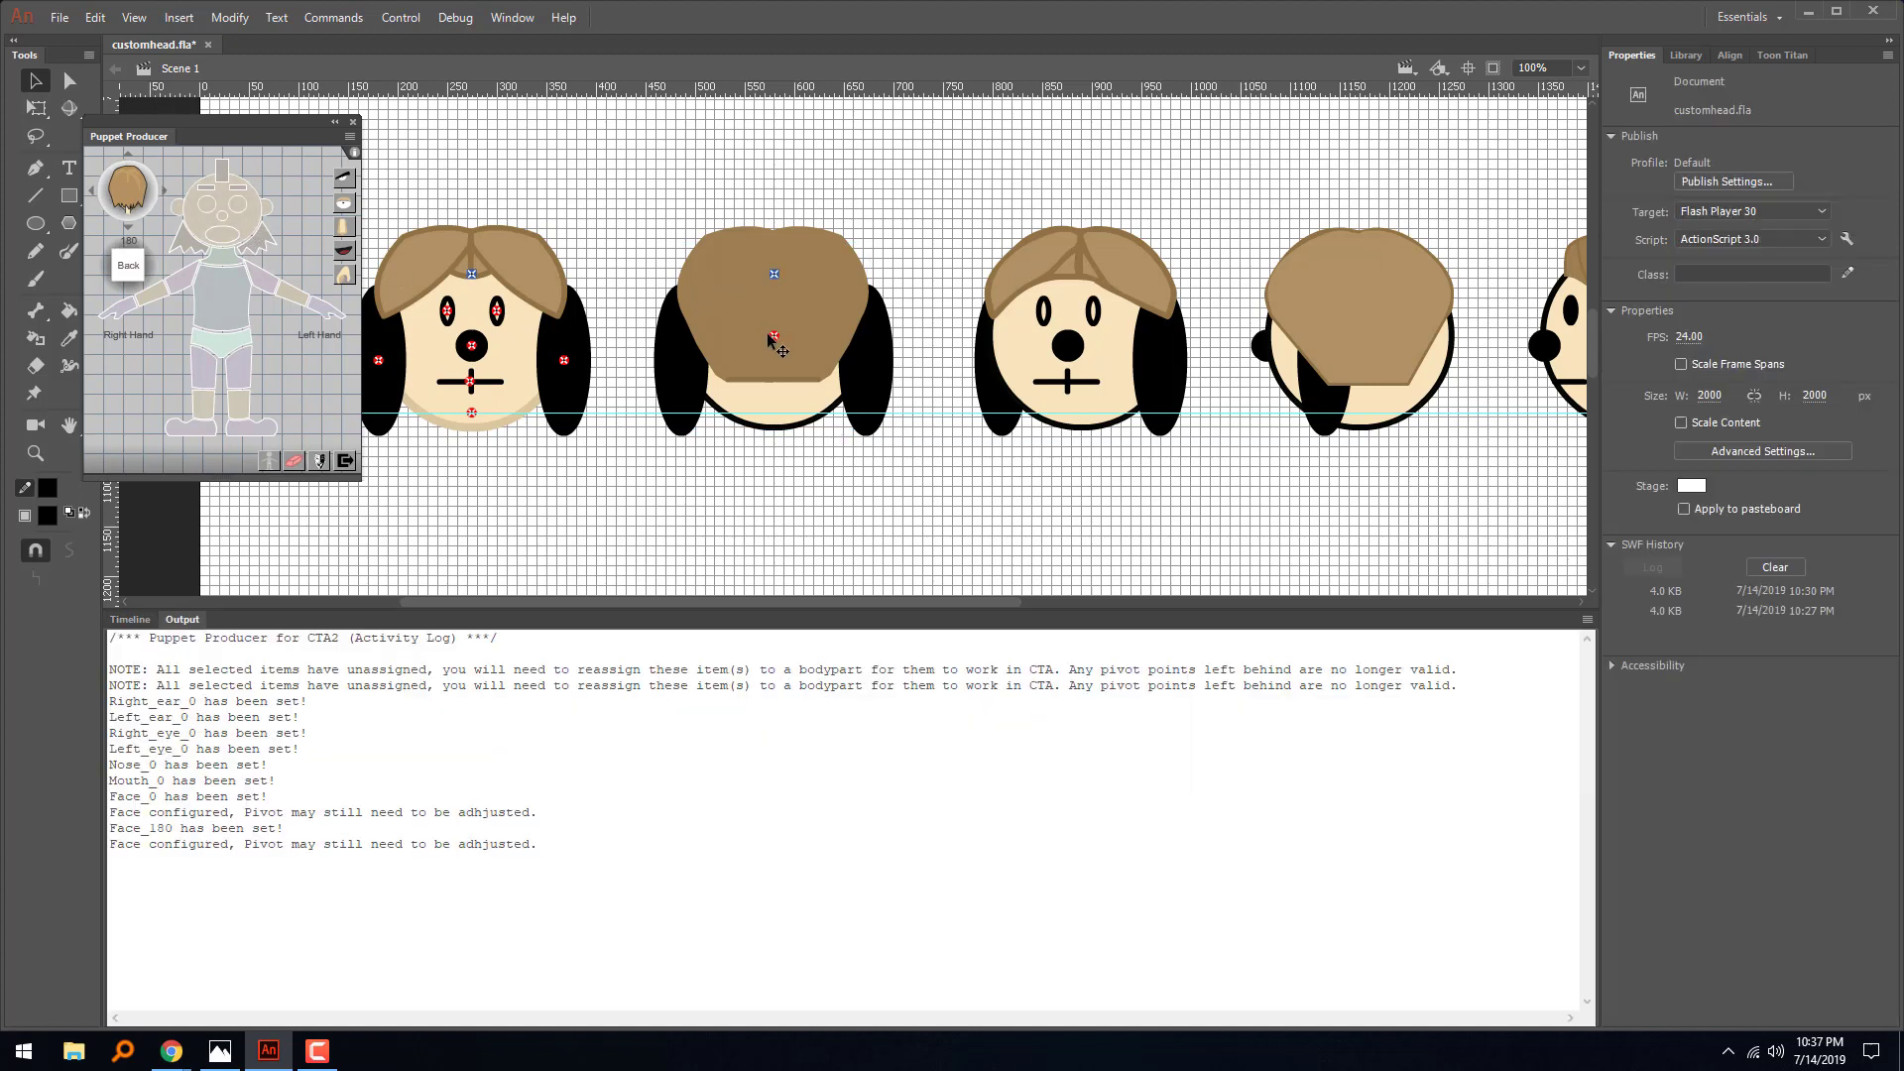
- Move the second head's face pivot down onto the chin guide at Y 1035.20
drag(775, 336, 775, 435)
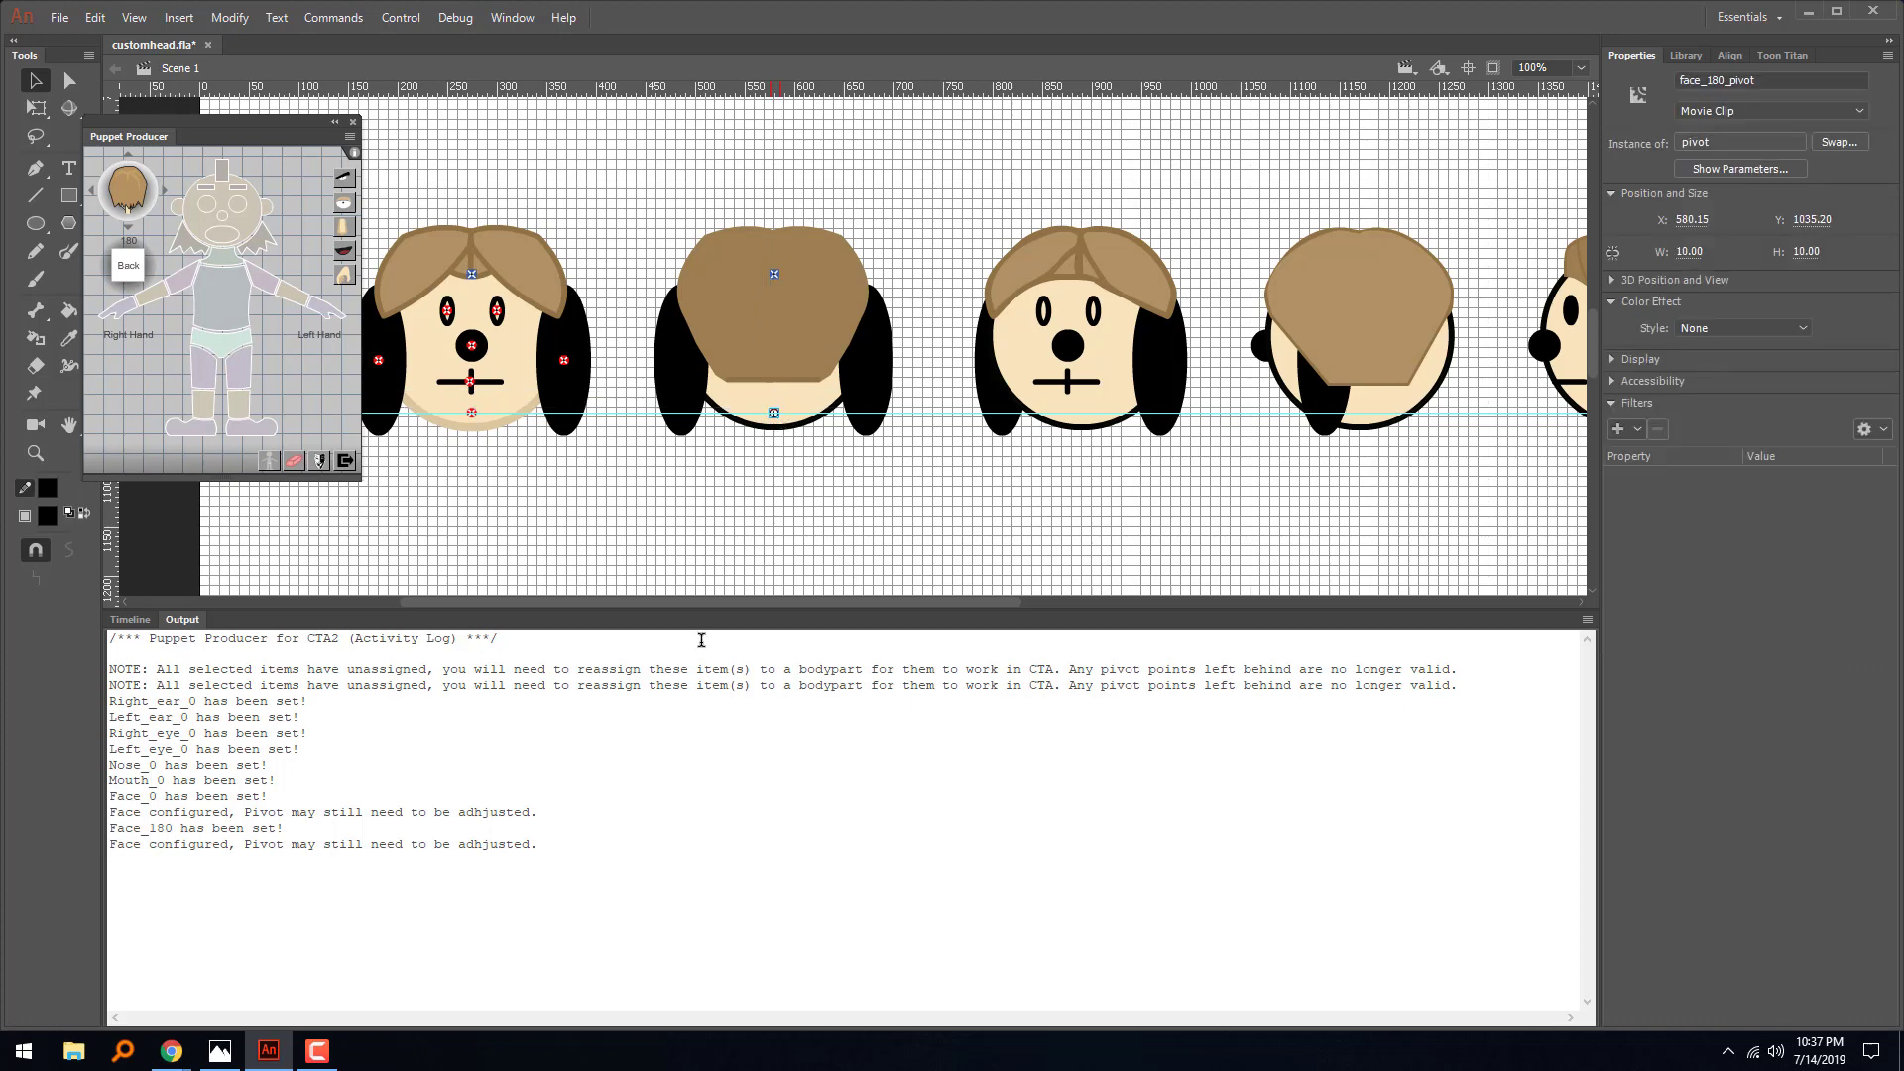
click(129, 619)
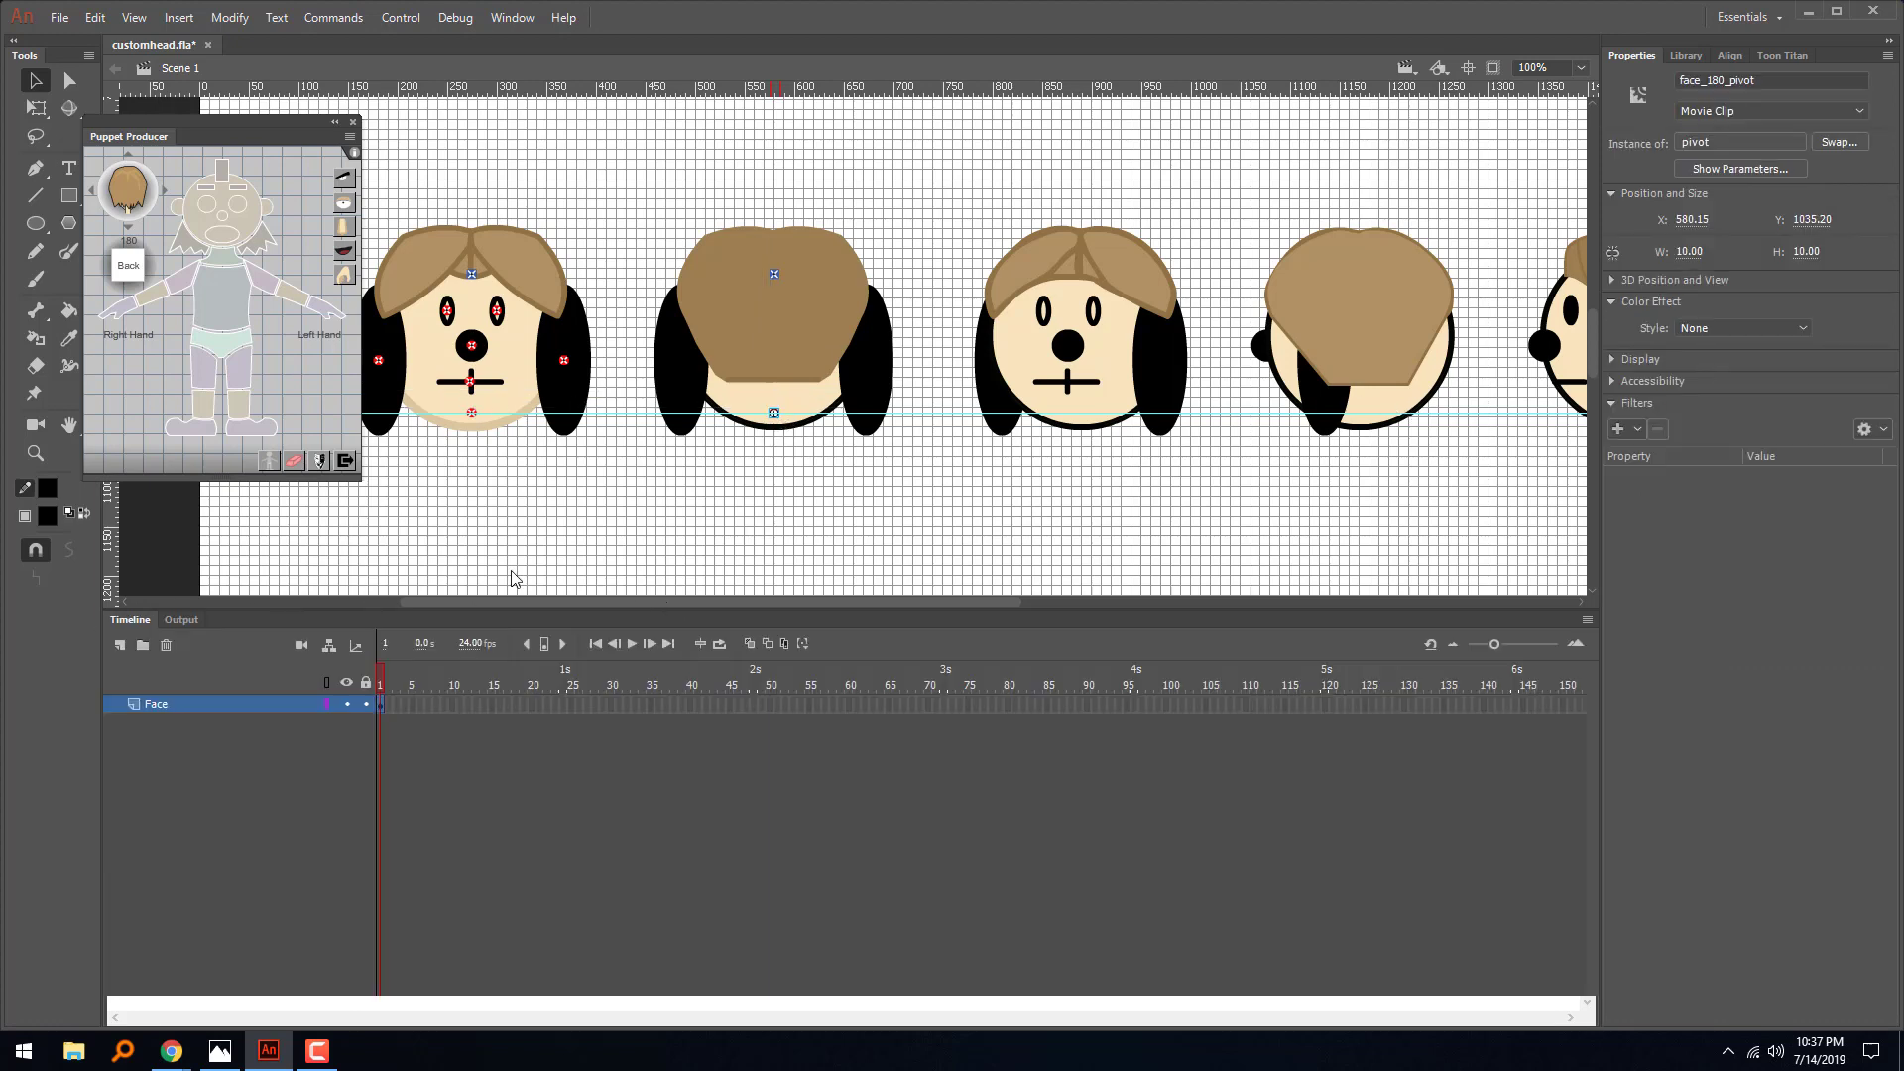
click(666, 519)
- Move the nud pivots of the first two heads together above the hair to Y 810.20 and add a horizontal guide there
click(472, 277)
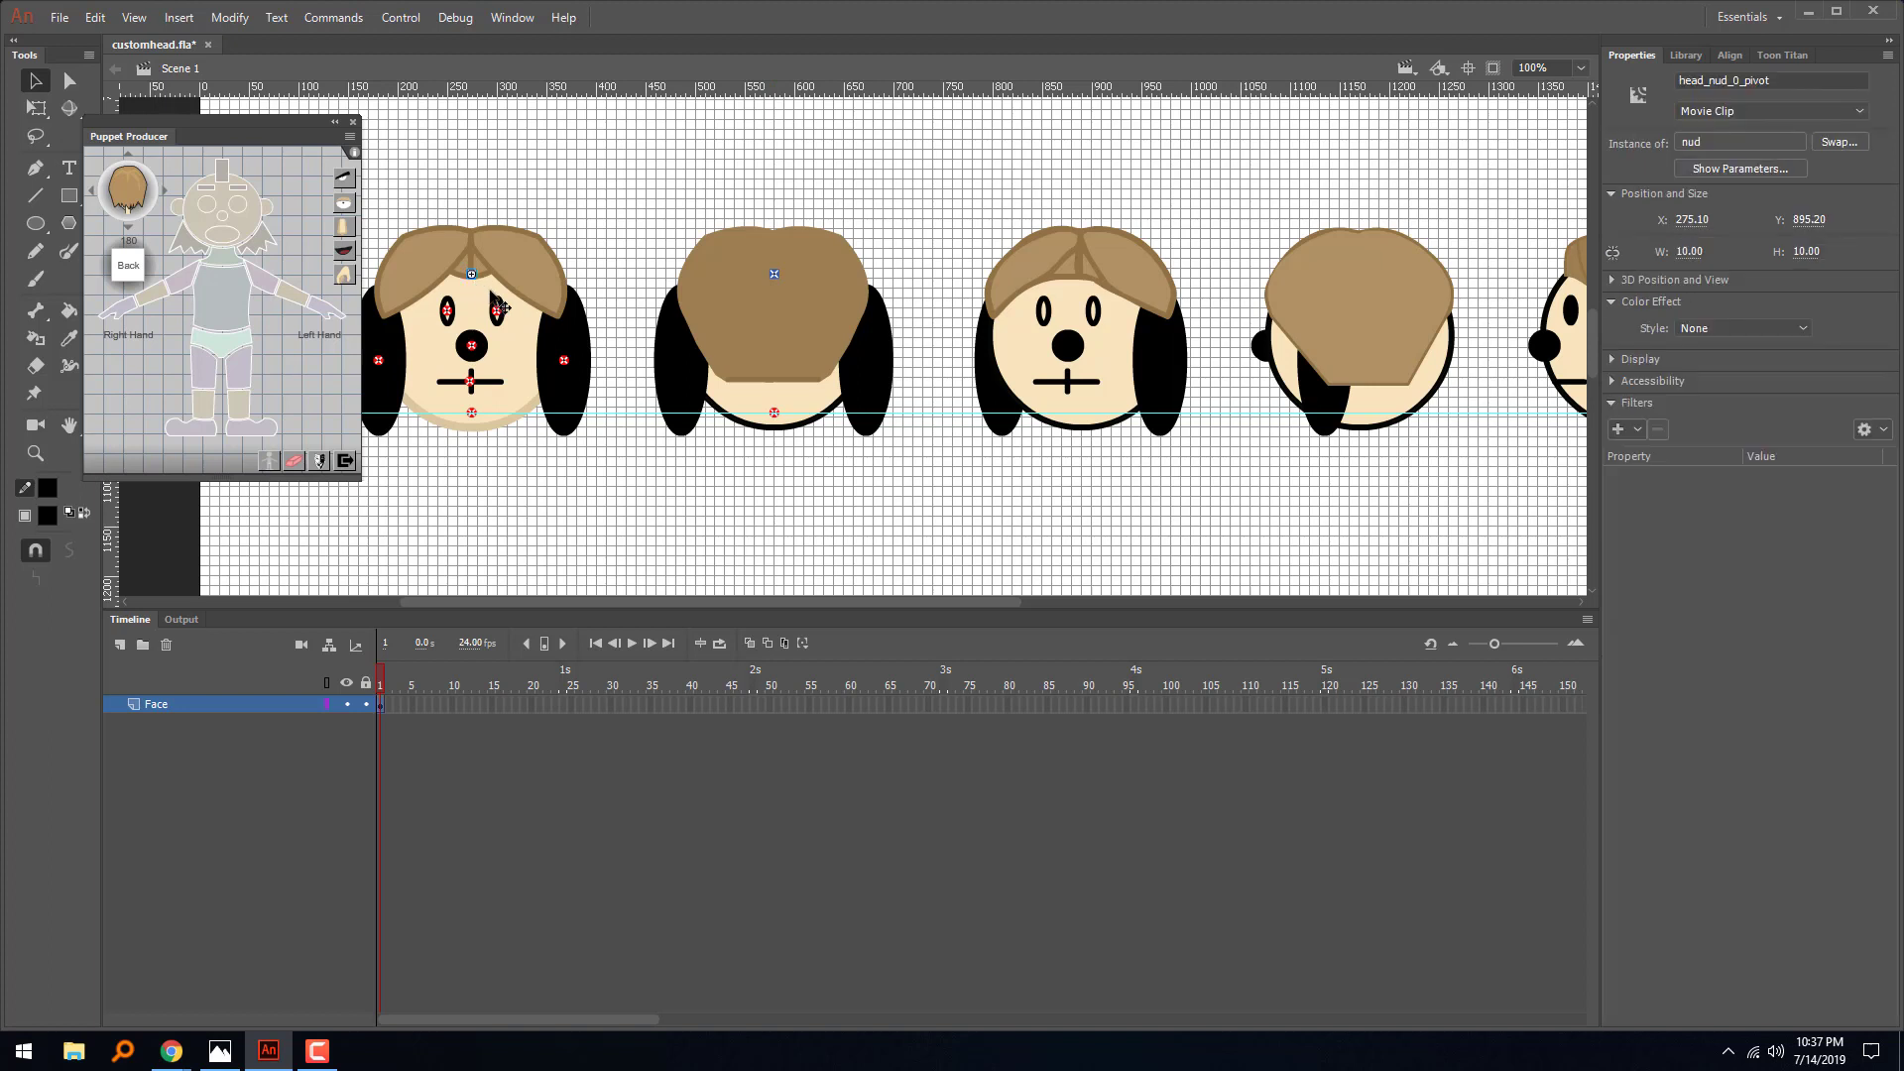
shift+click(775, 275)
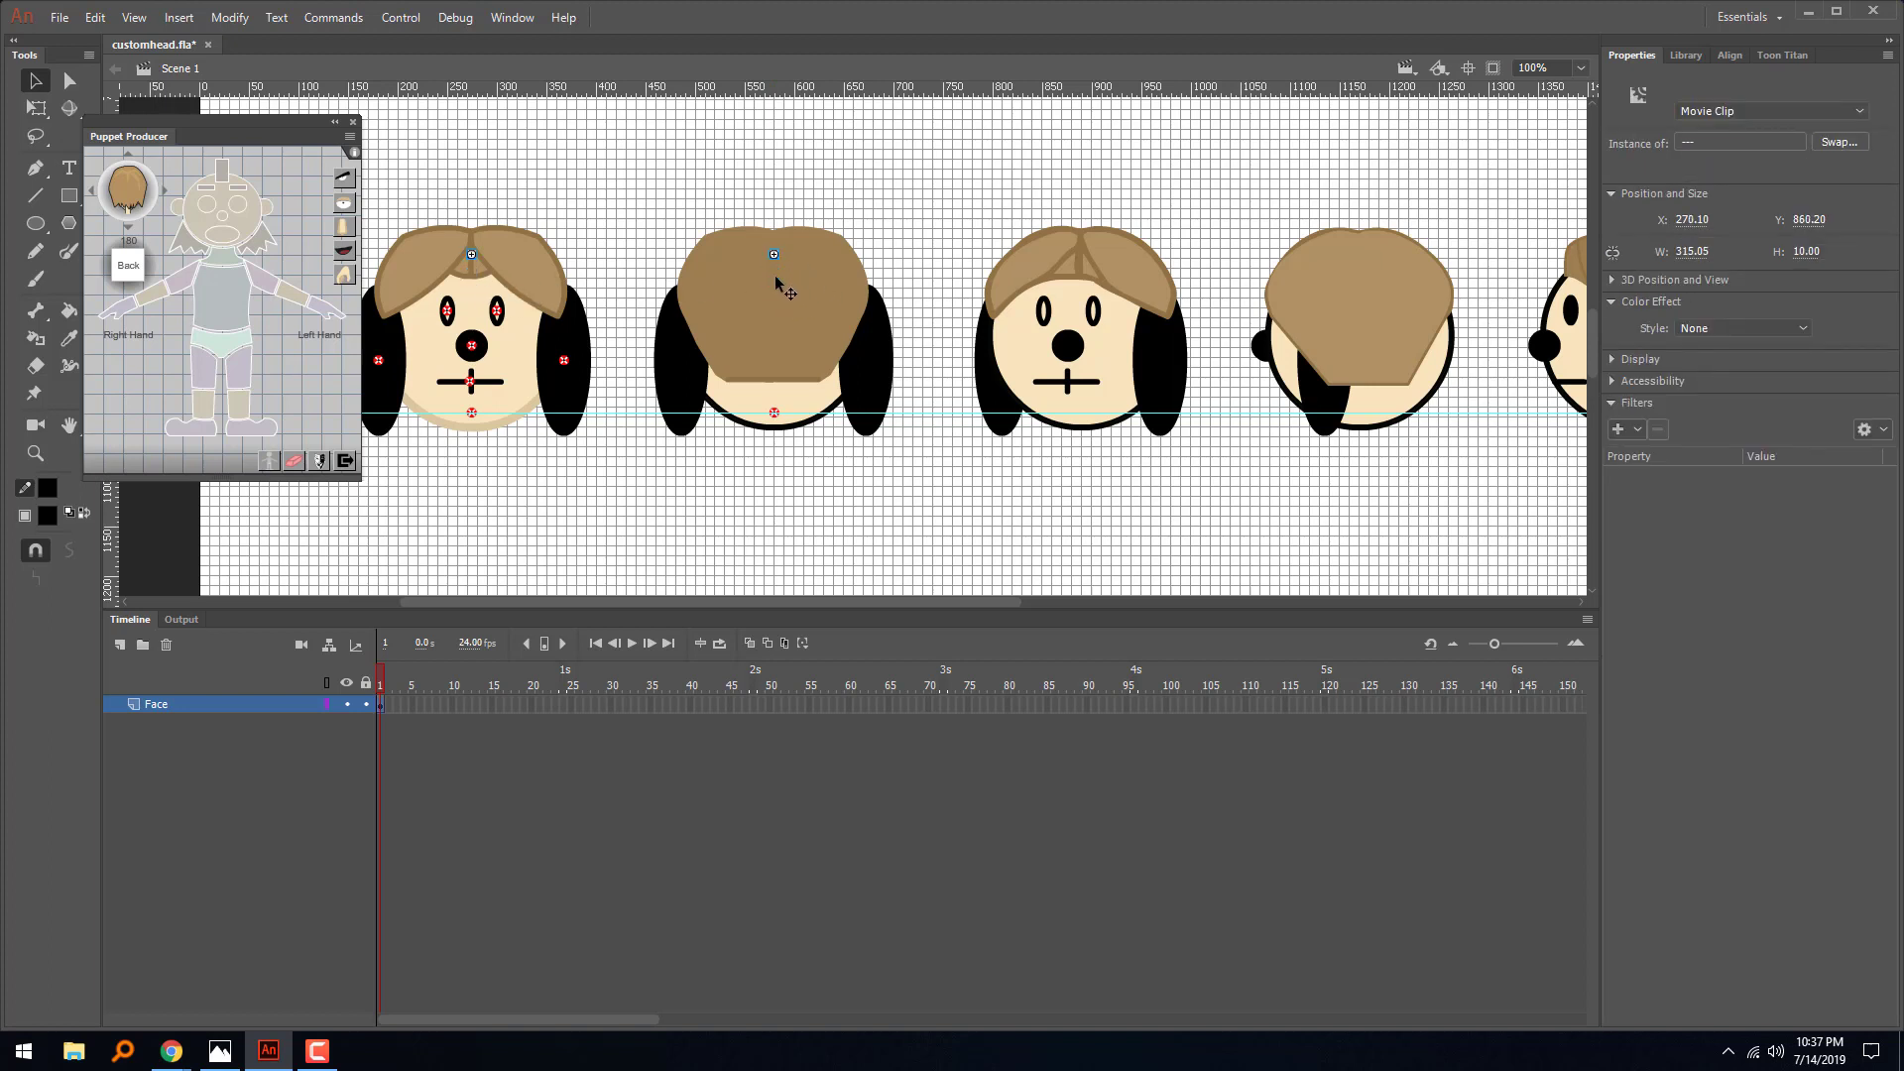
key(shift+Up)
key(shift+Up)
key(shift+Up)
key(shift+Up)
key(shift+Up)
drag(924, 96, 910, 195)
- Return Puppet Producer to the Front angle and assign the first head's hair as front hair
scroll(716, 600, right, 10)
drag(990, 604, 412, 603)
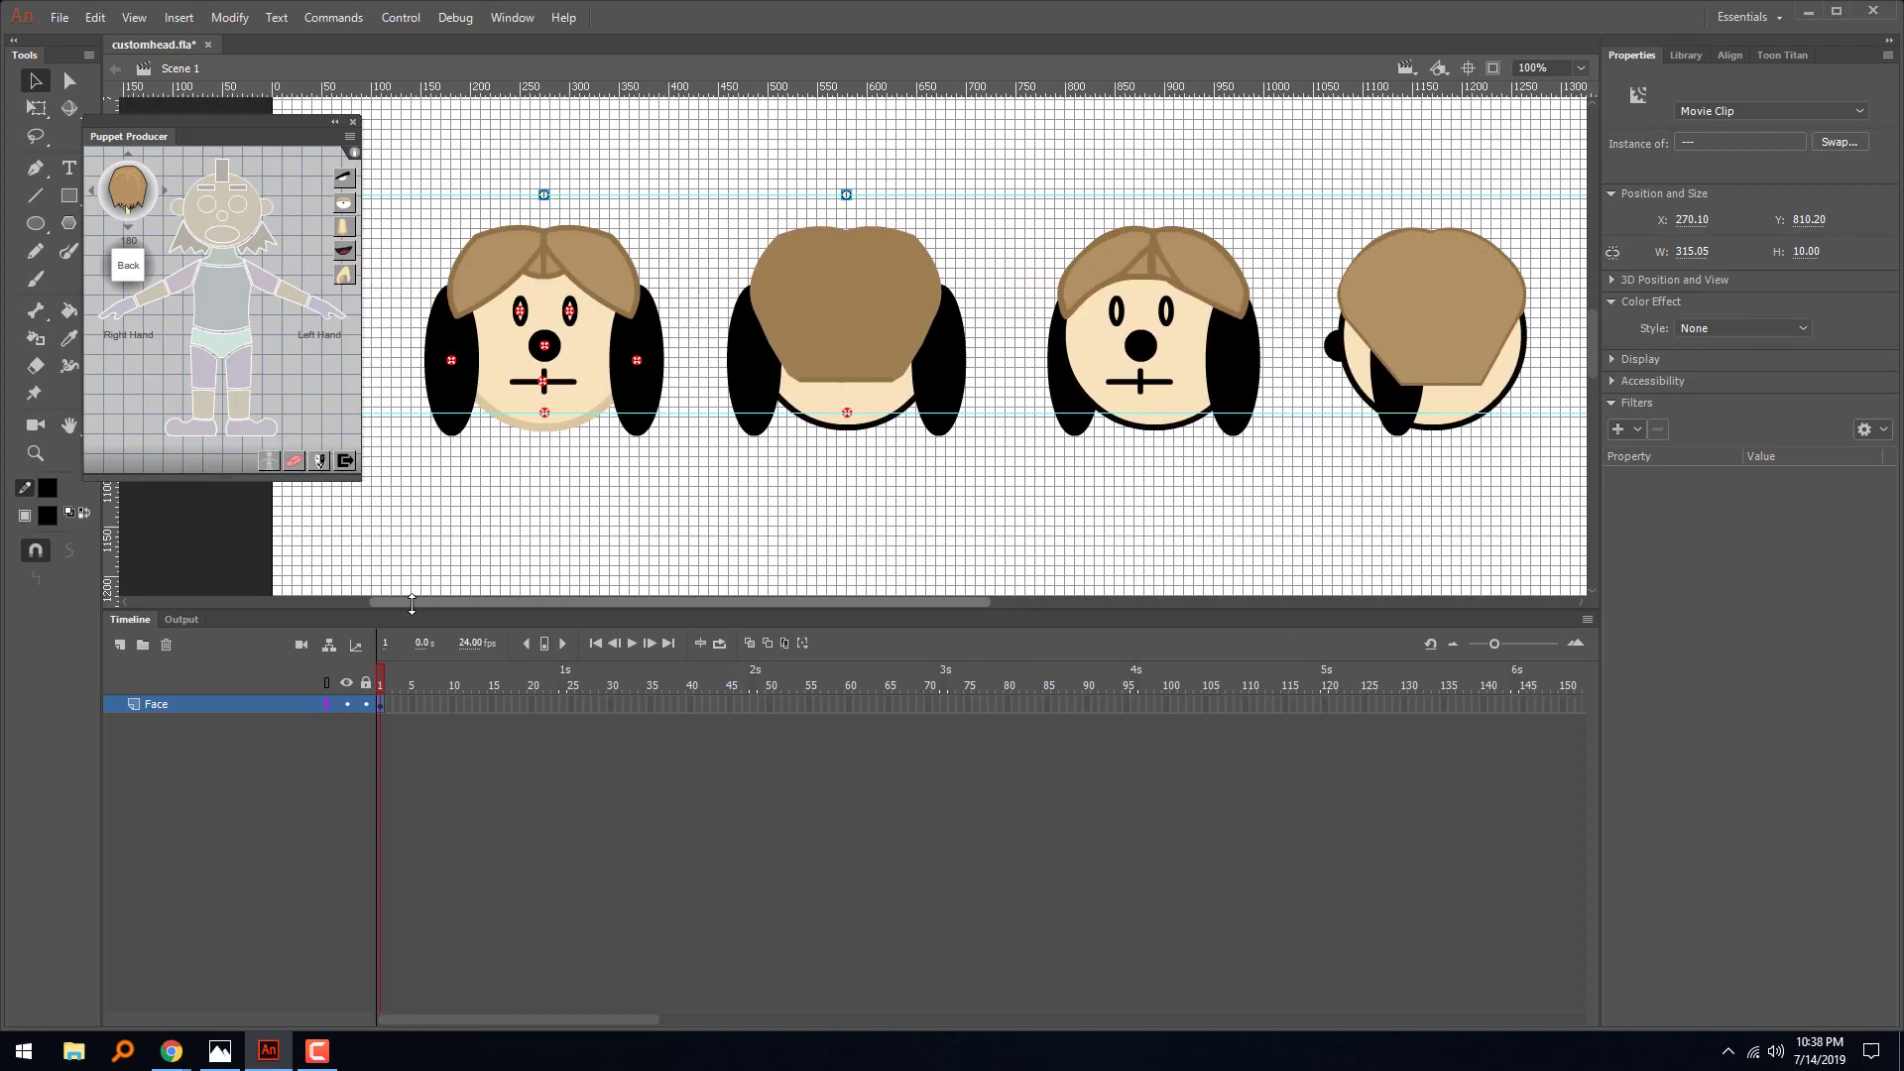
click(496, 284)
drag(496, 284, 700, 194)
key(ctrl+z)
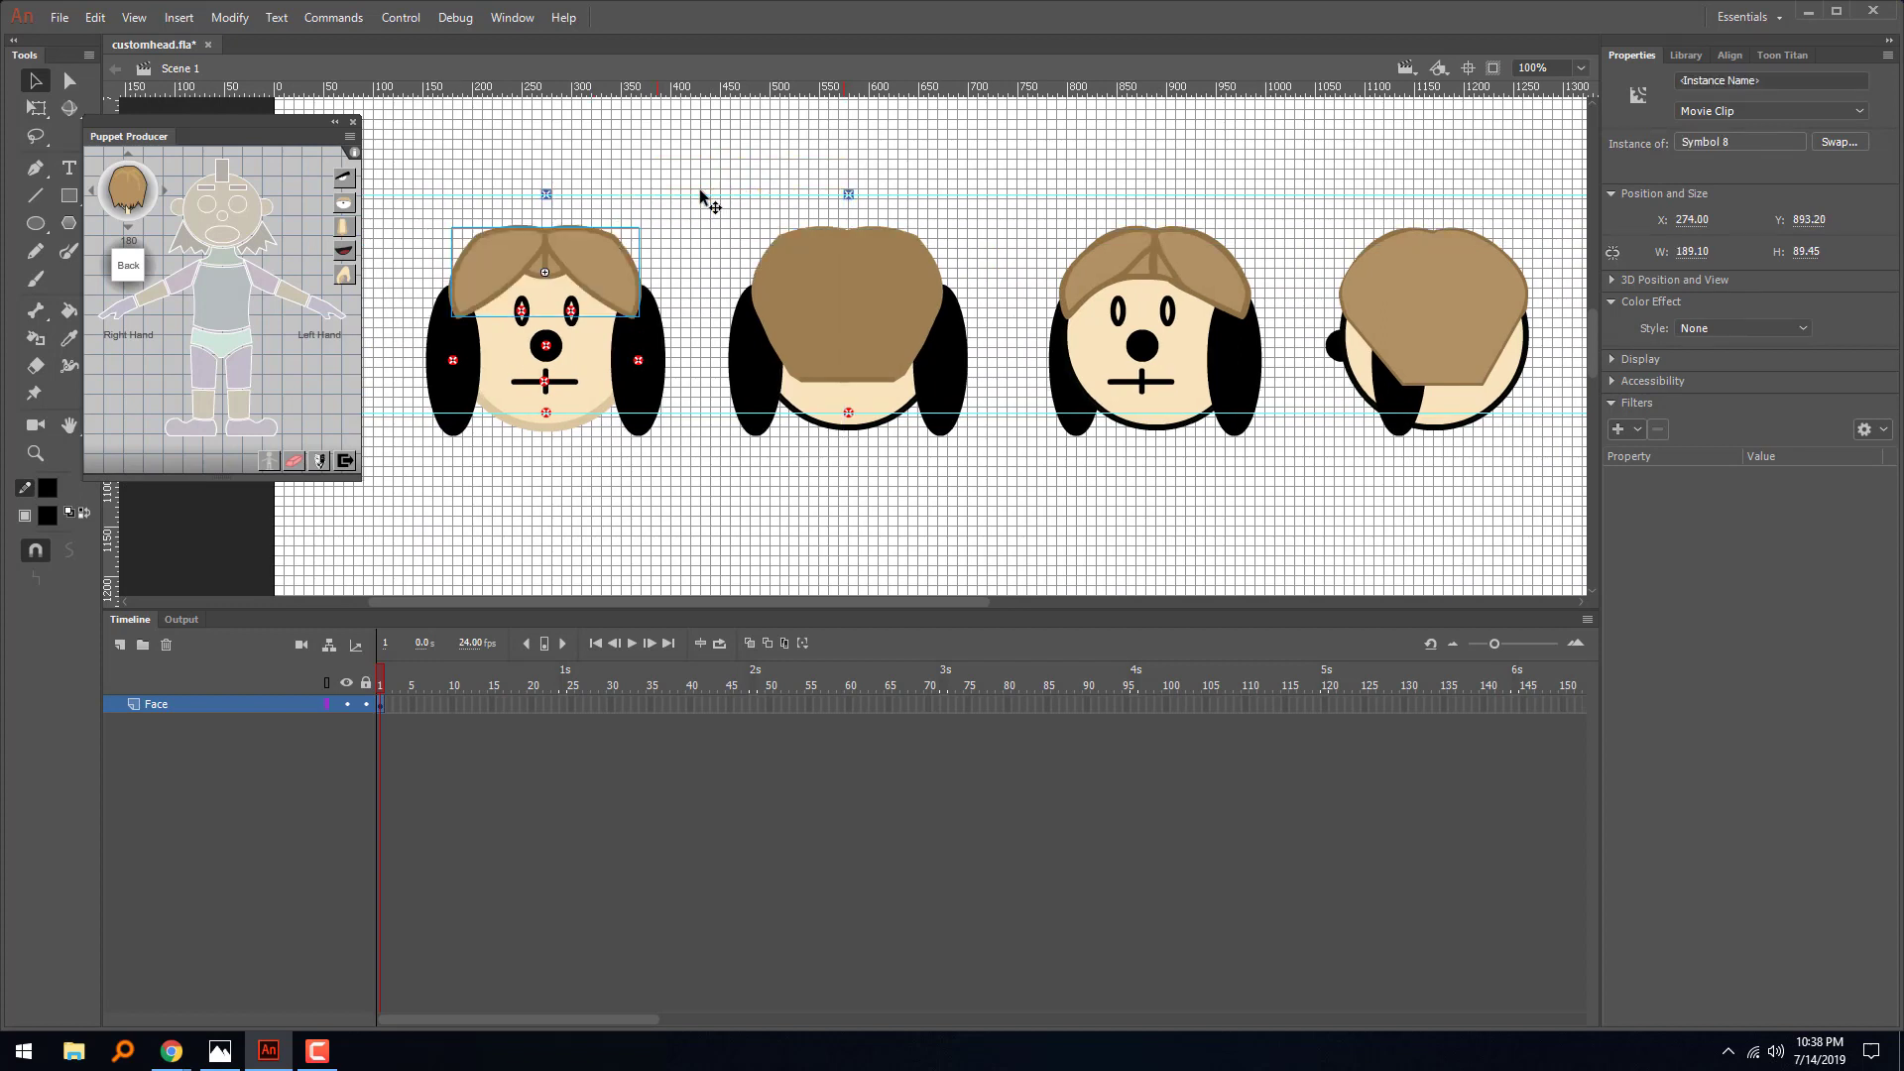
click(166, 191)
click(165, 191)
click(166, 191)
click(166, 191)
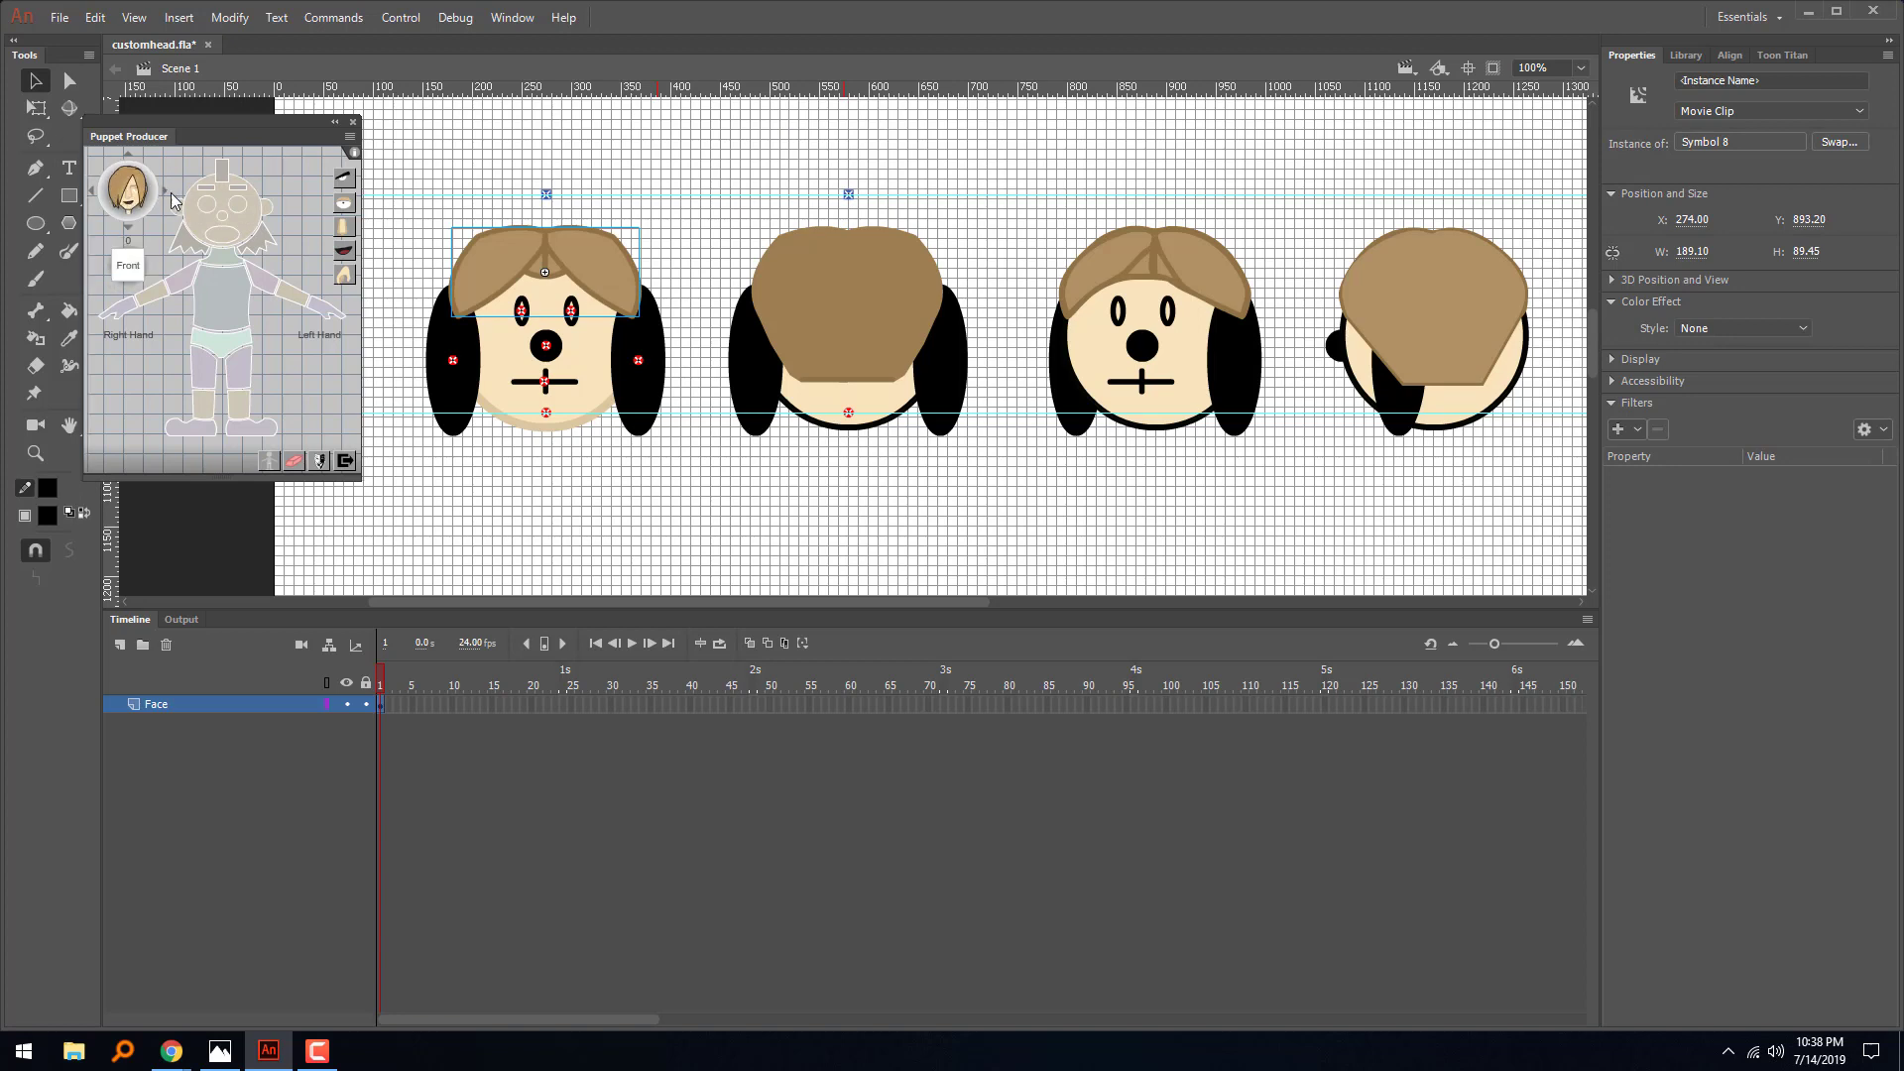
click(224, 170)
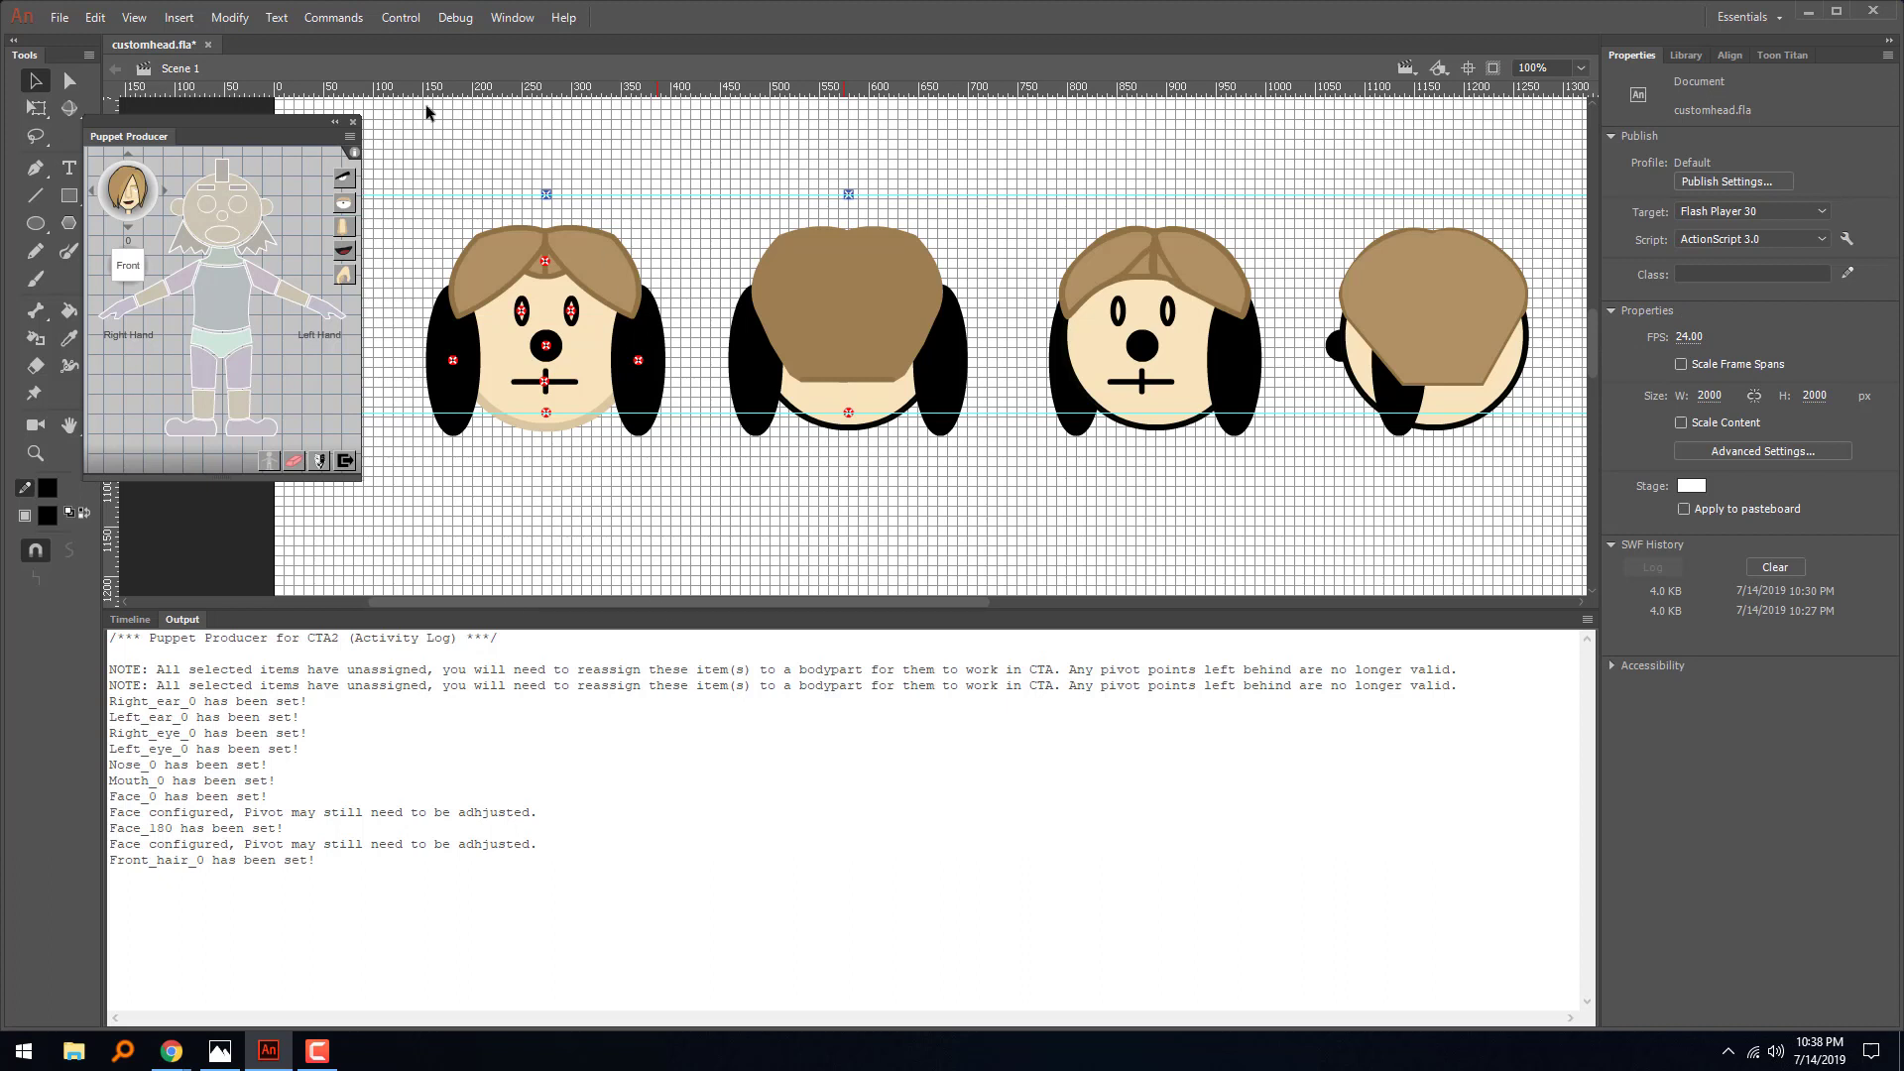
- Switch Puppet Producer to the Back angle and assign the second head's hair as its back hair
click(865, 349)
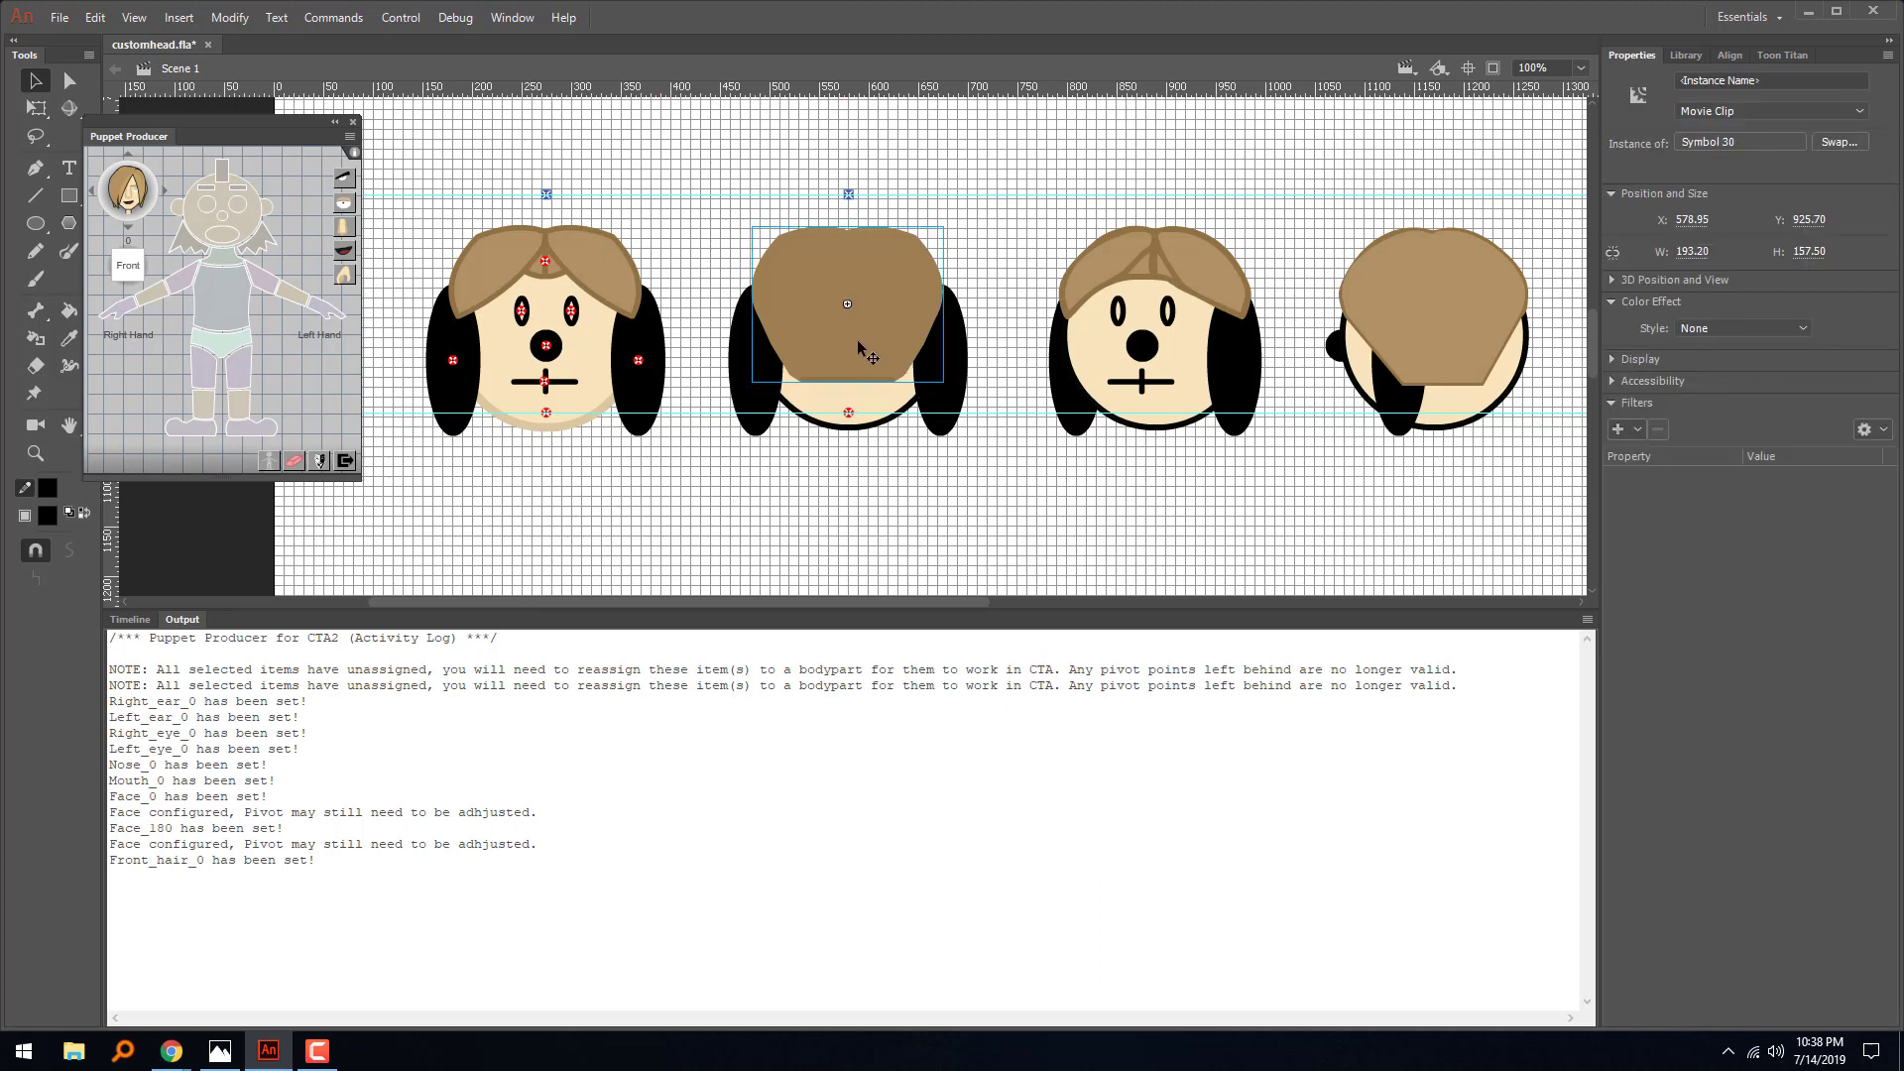
click(165, 192)
click(165, 191)
click(166, 191)
click(165, 191)
click(166, 191)
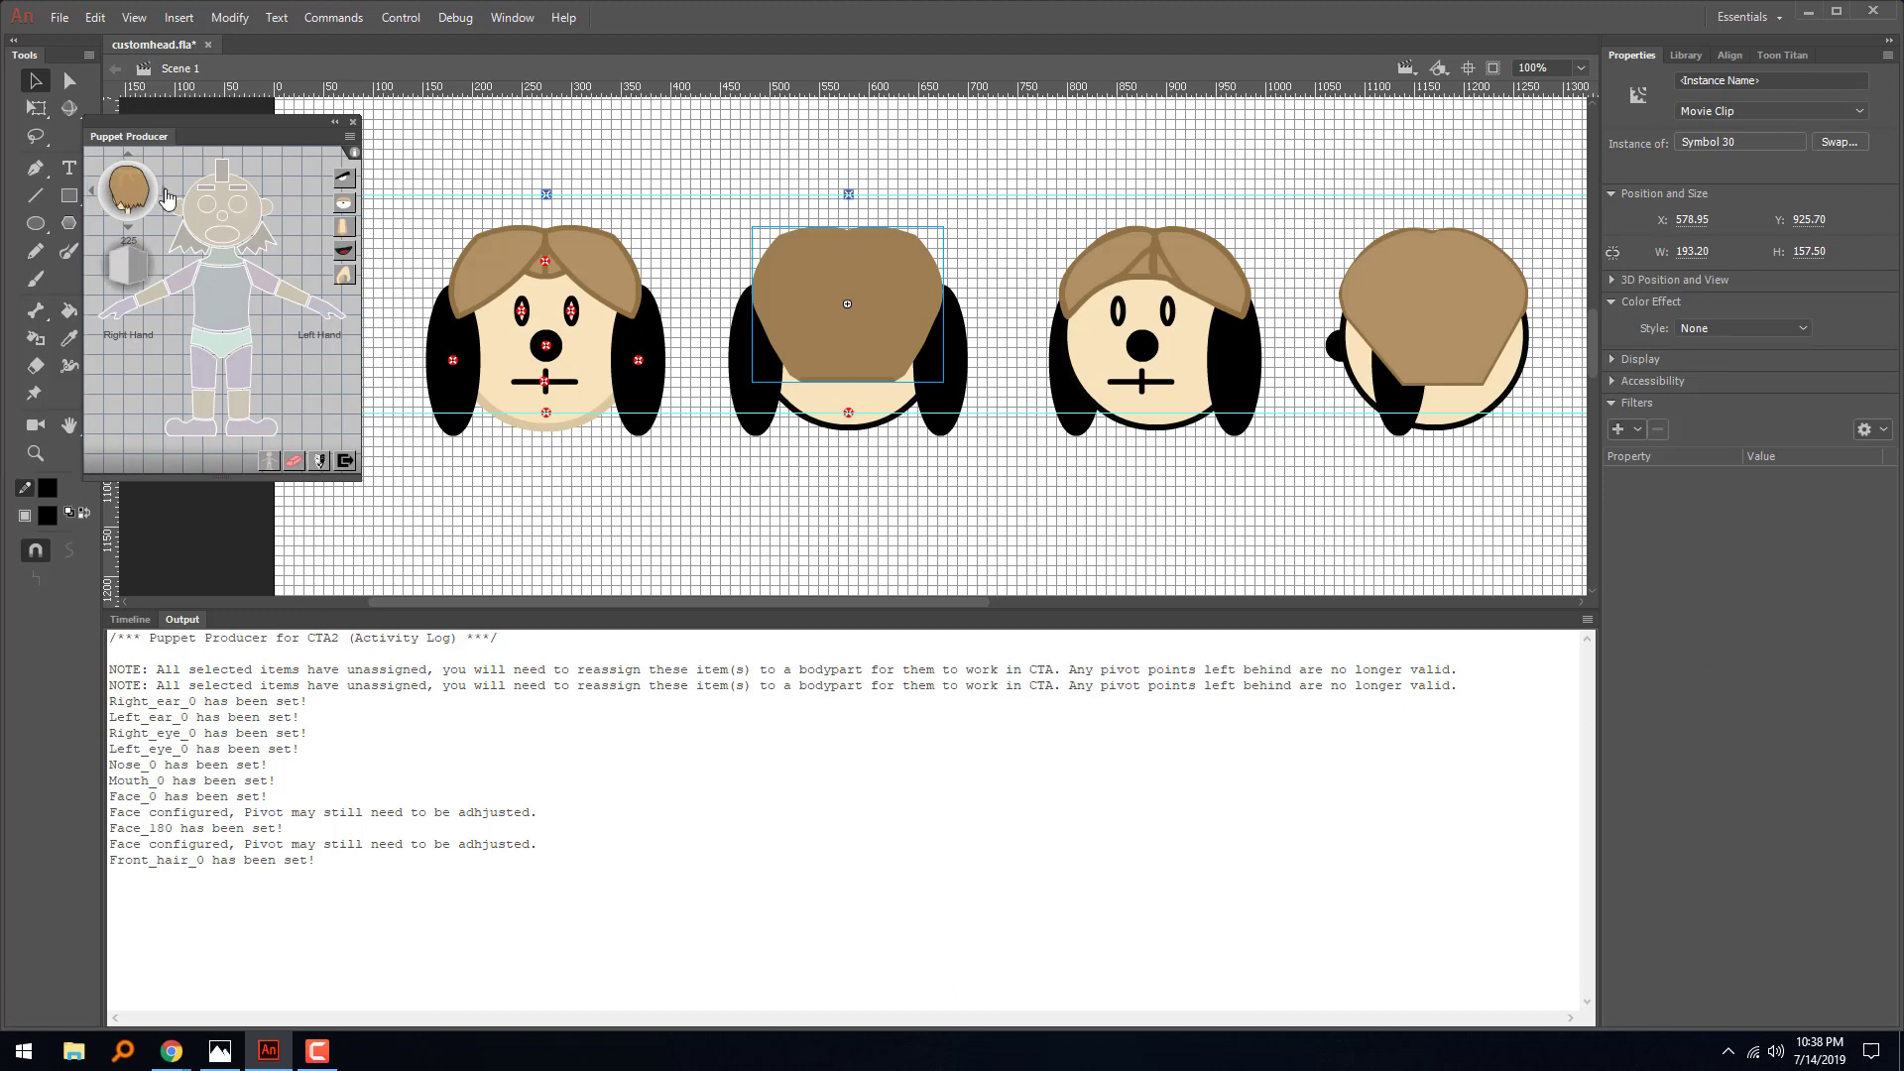
click(93, 191)
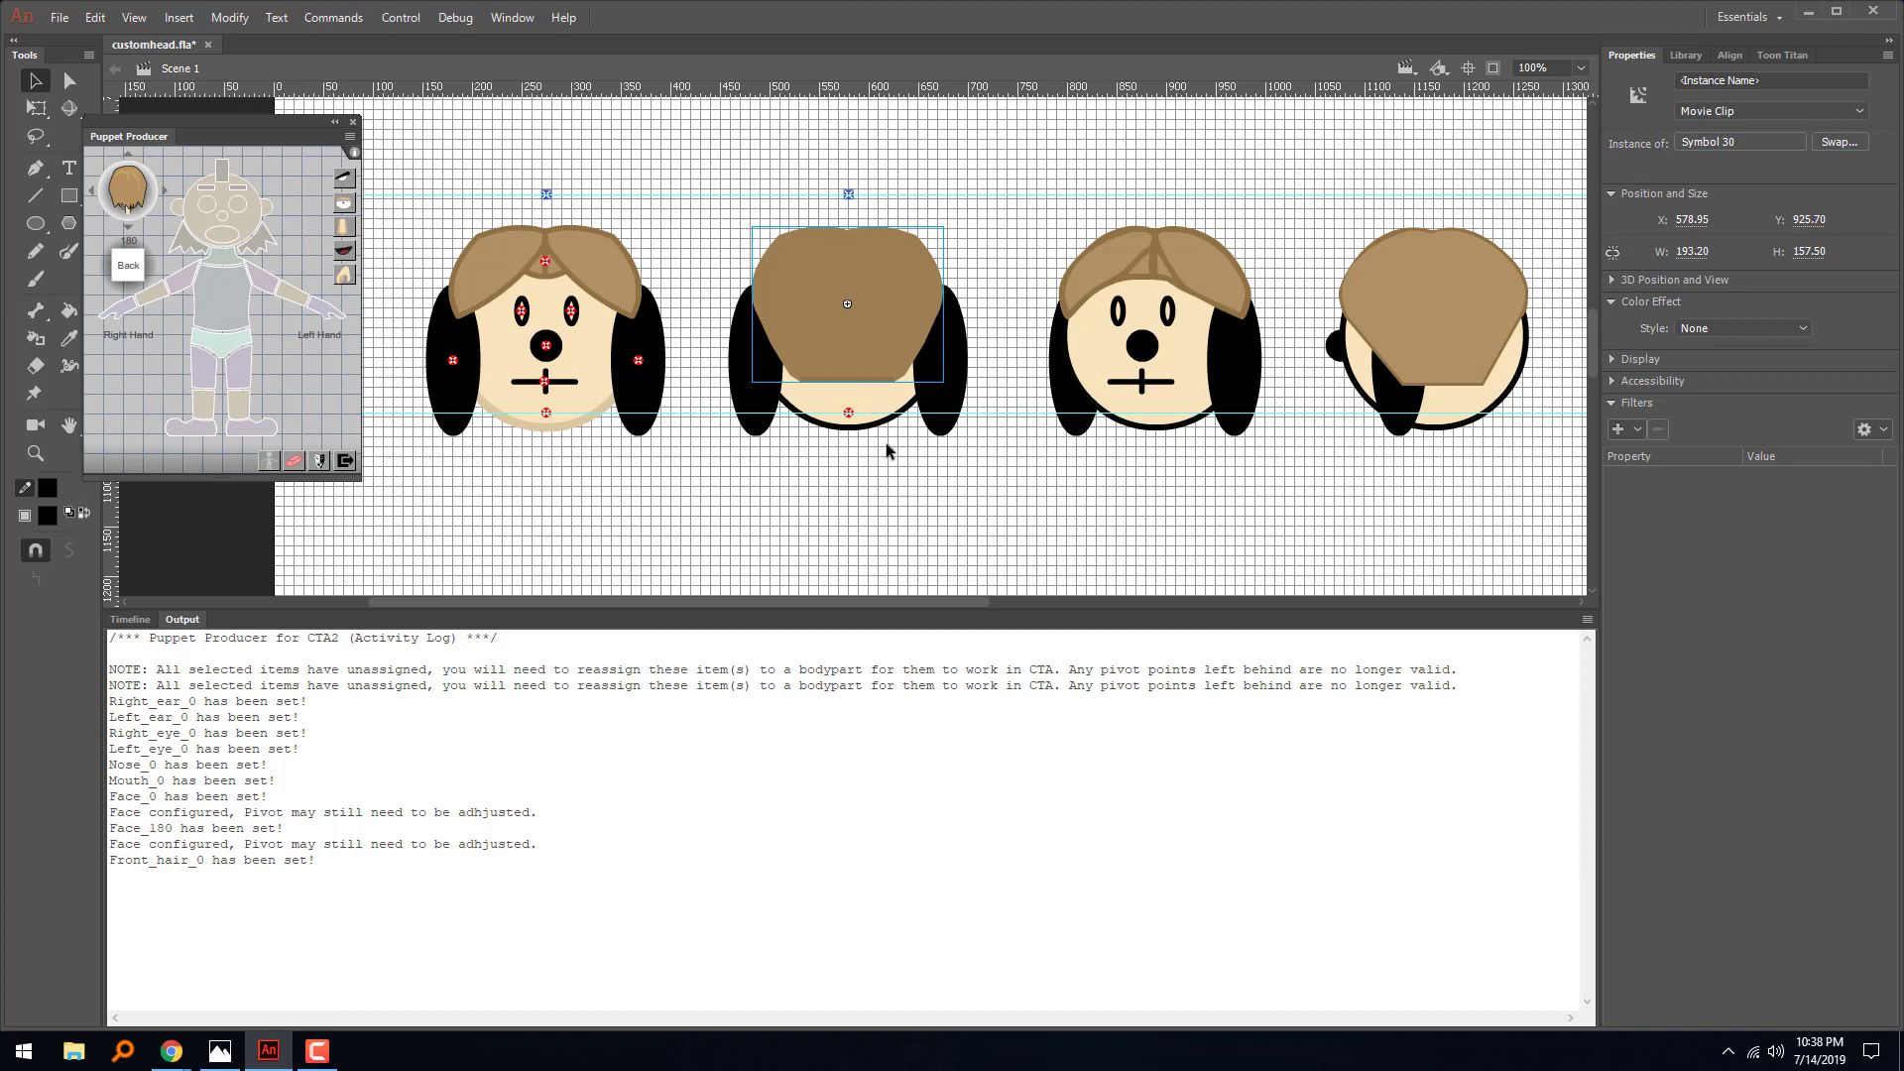
click(130, 620)
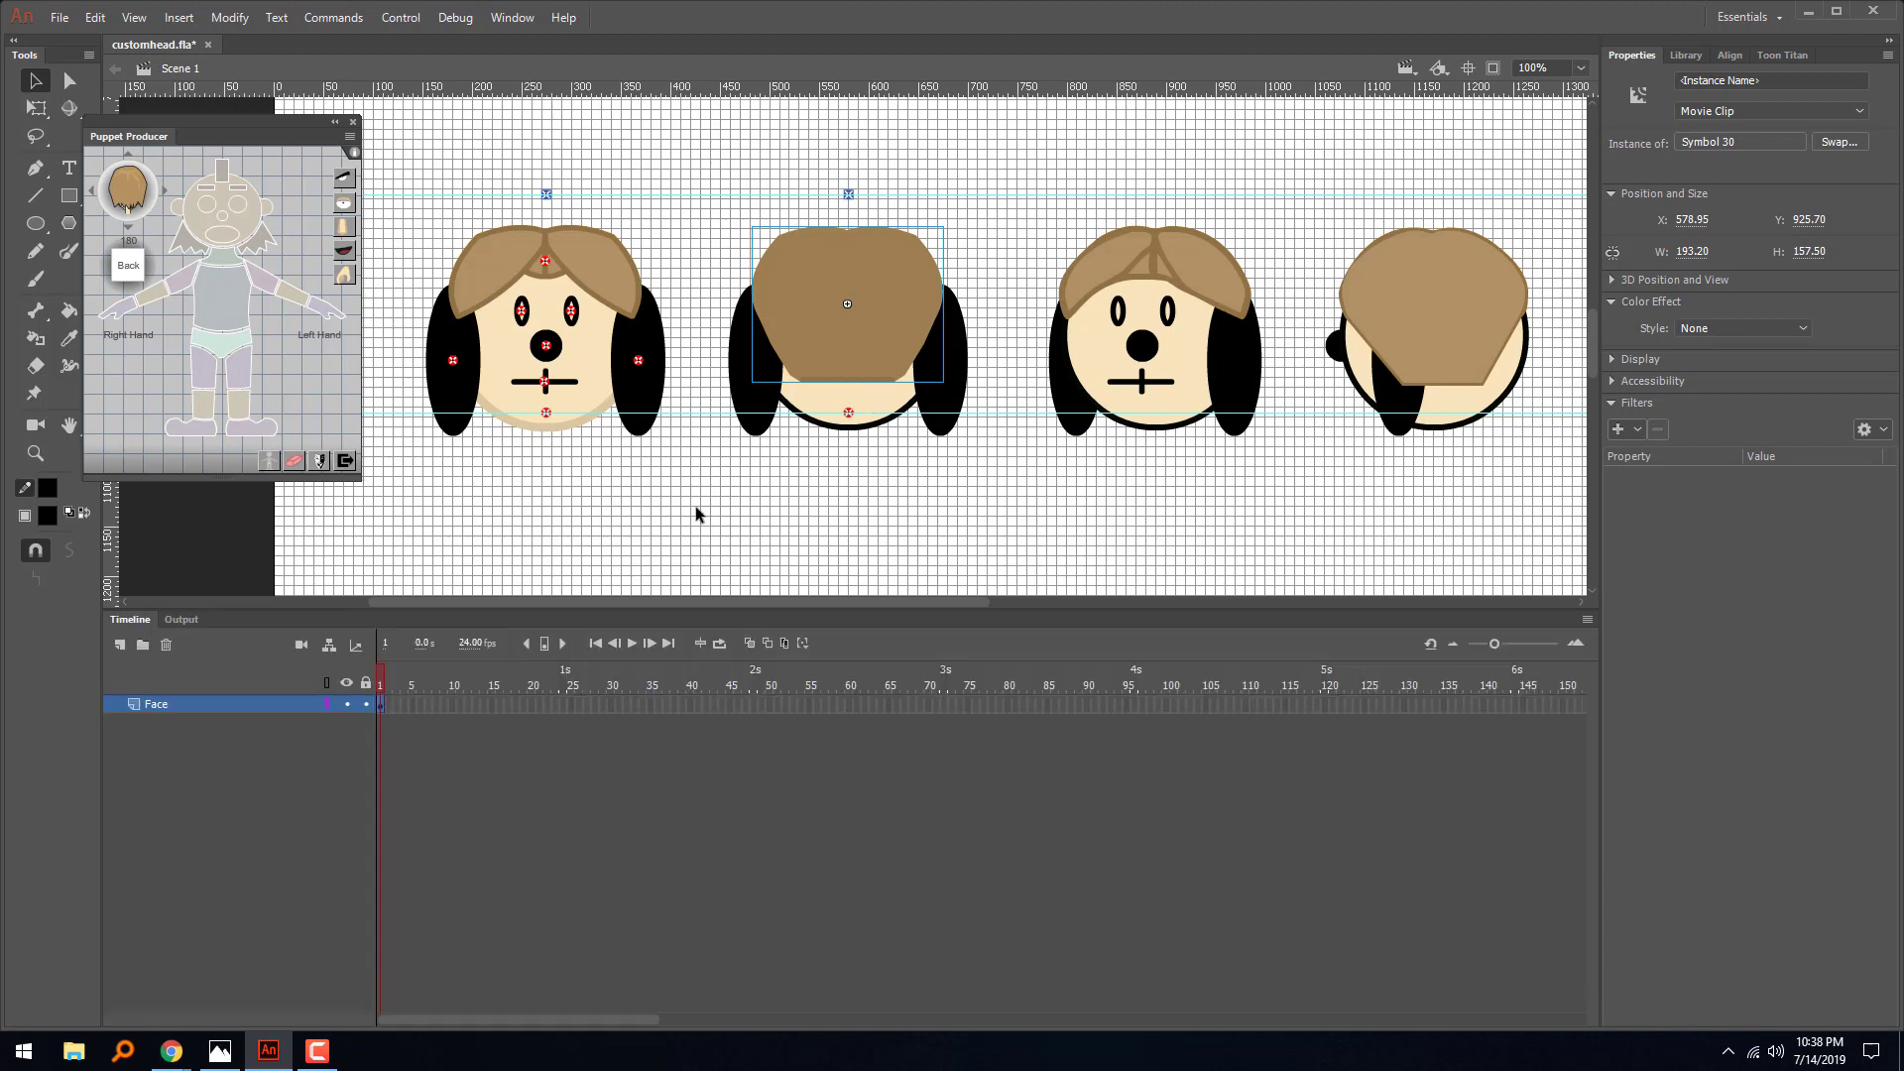
click(266, 244)
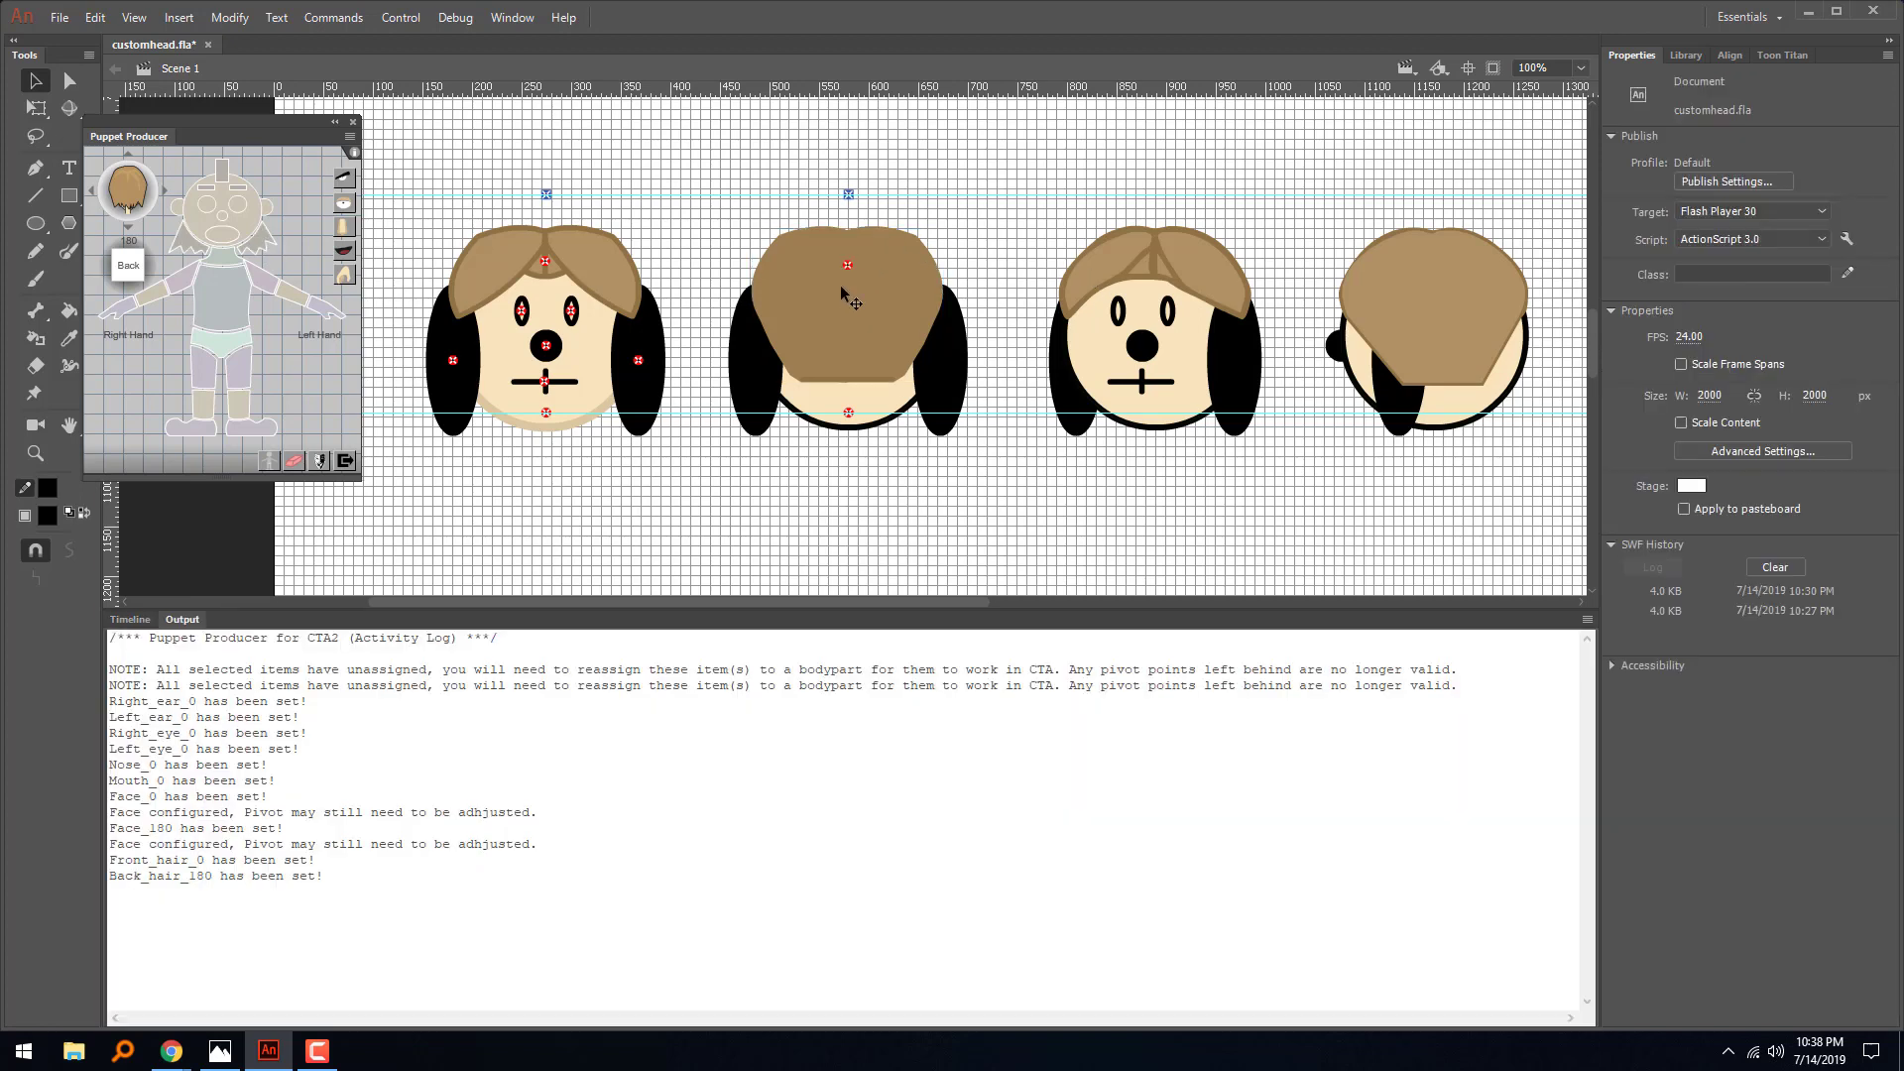
click(760, 371)
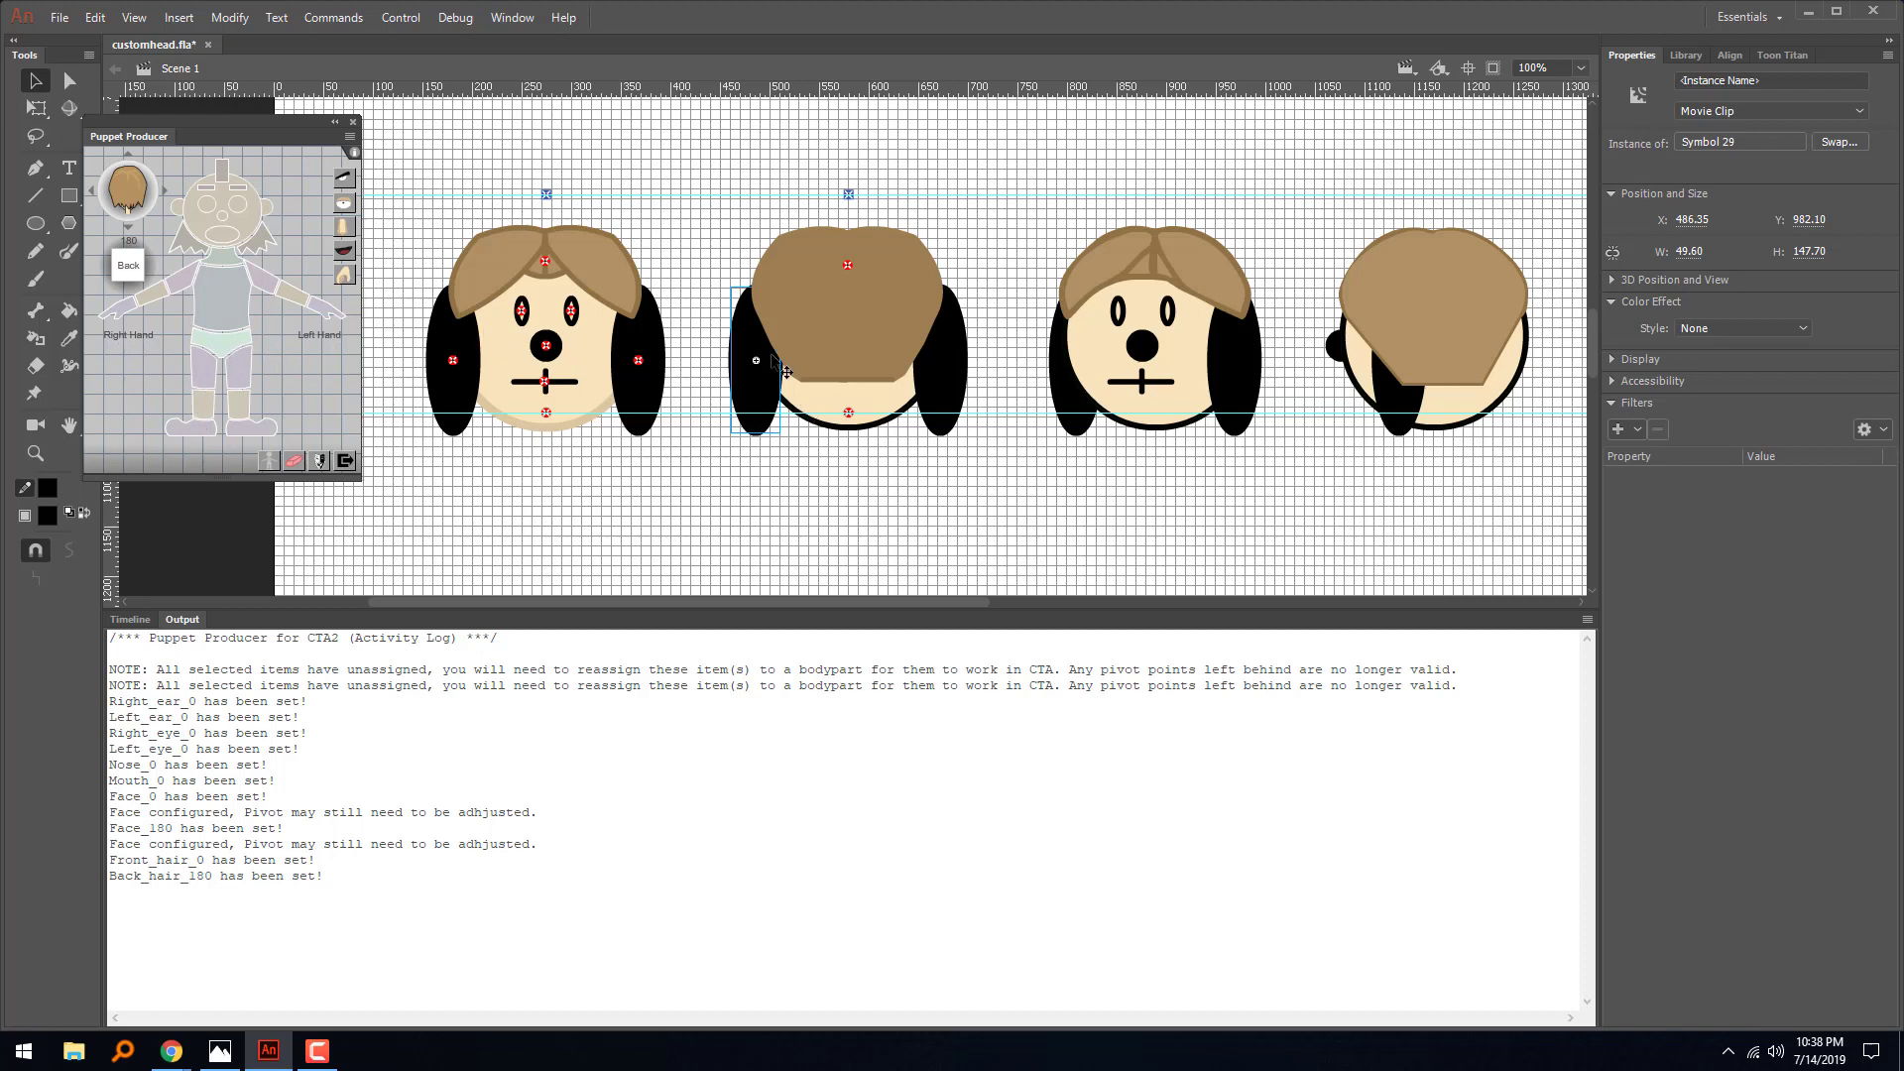
click(176, 216)
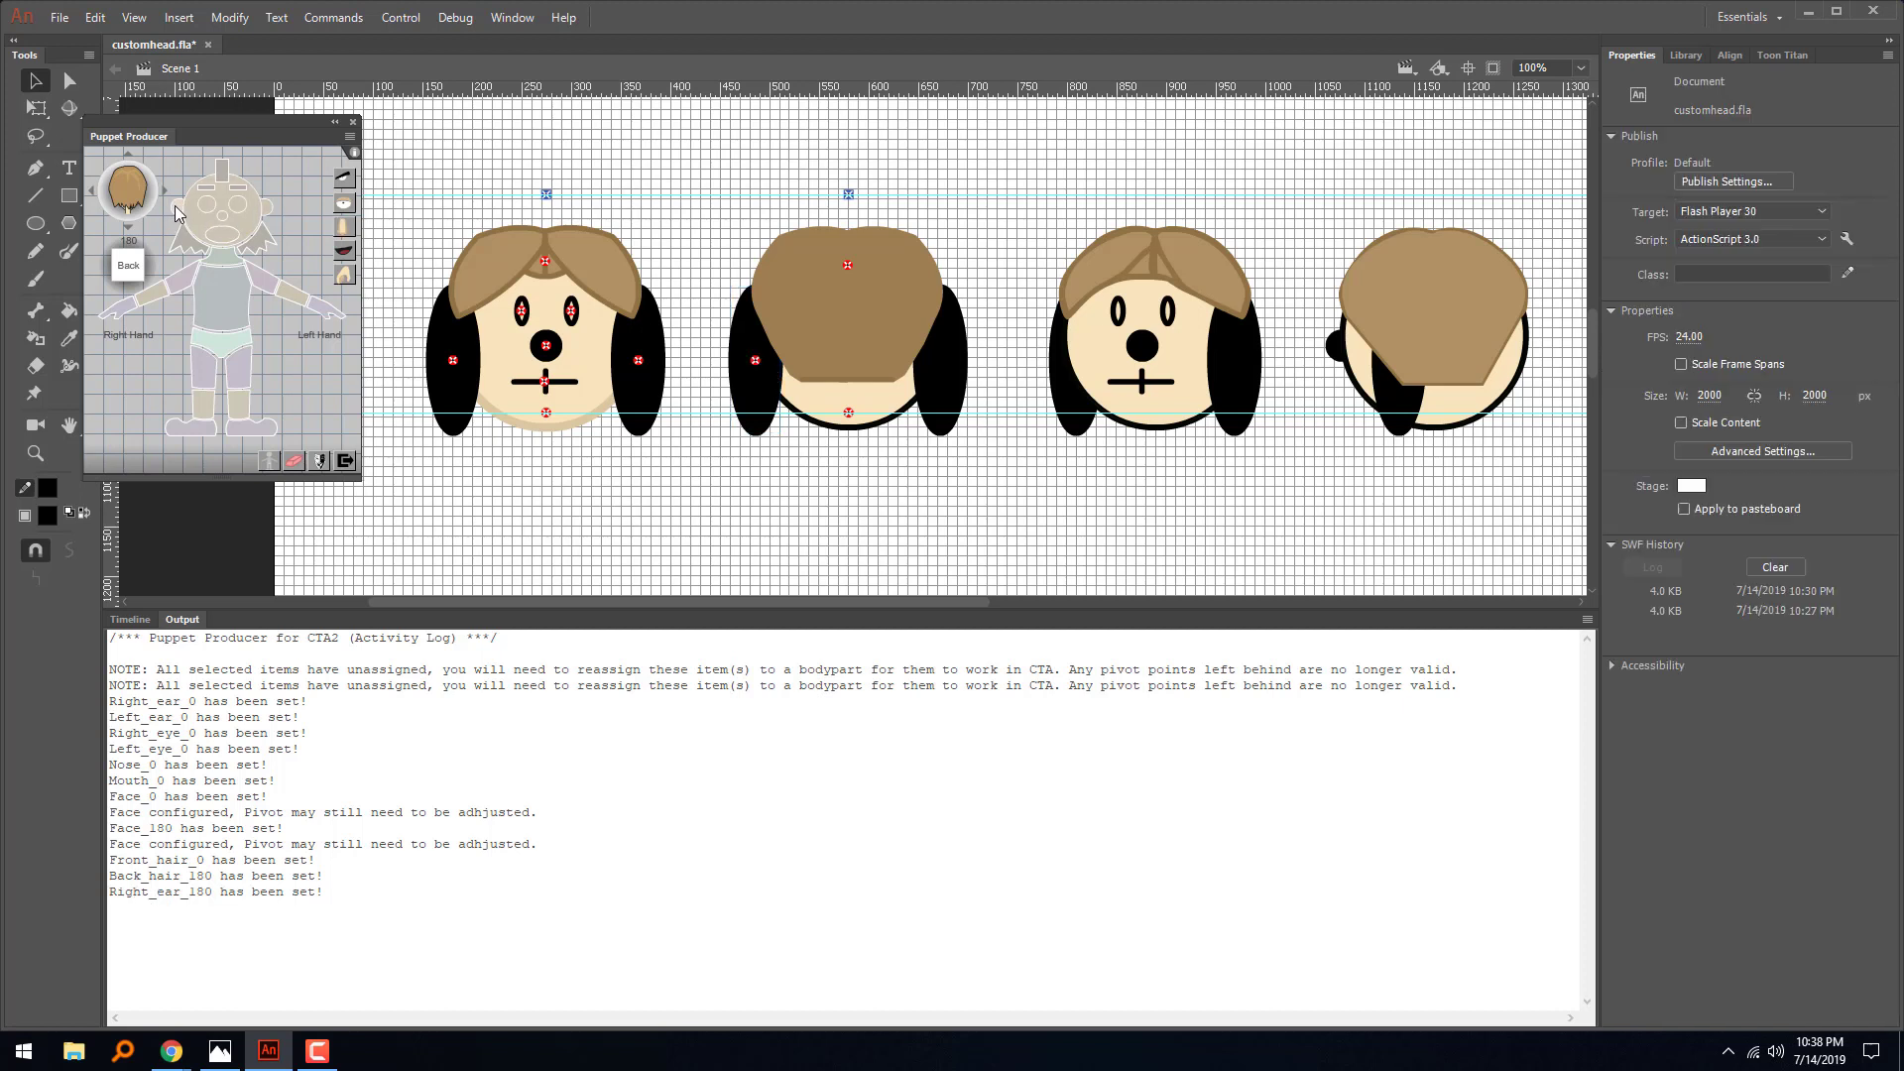
click(756, 362)
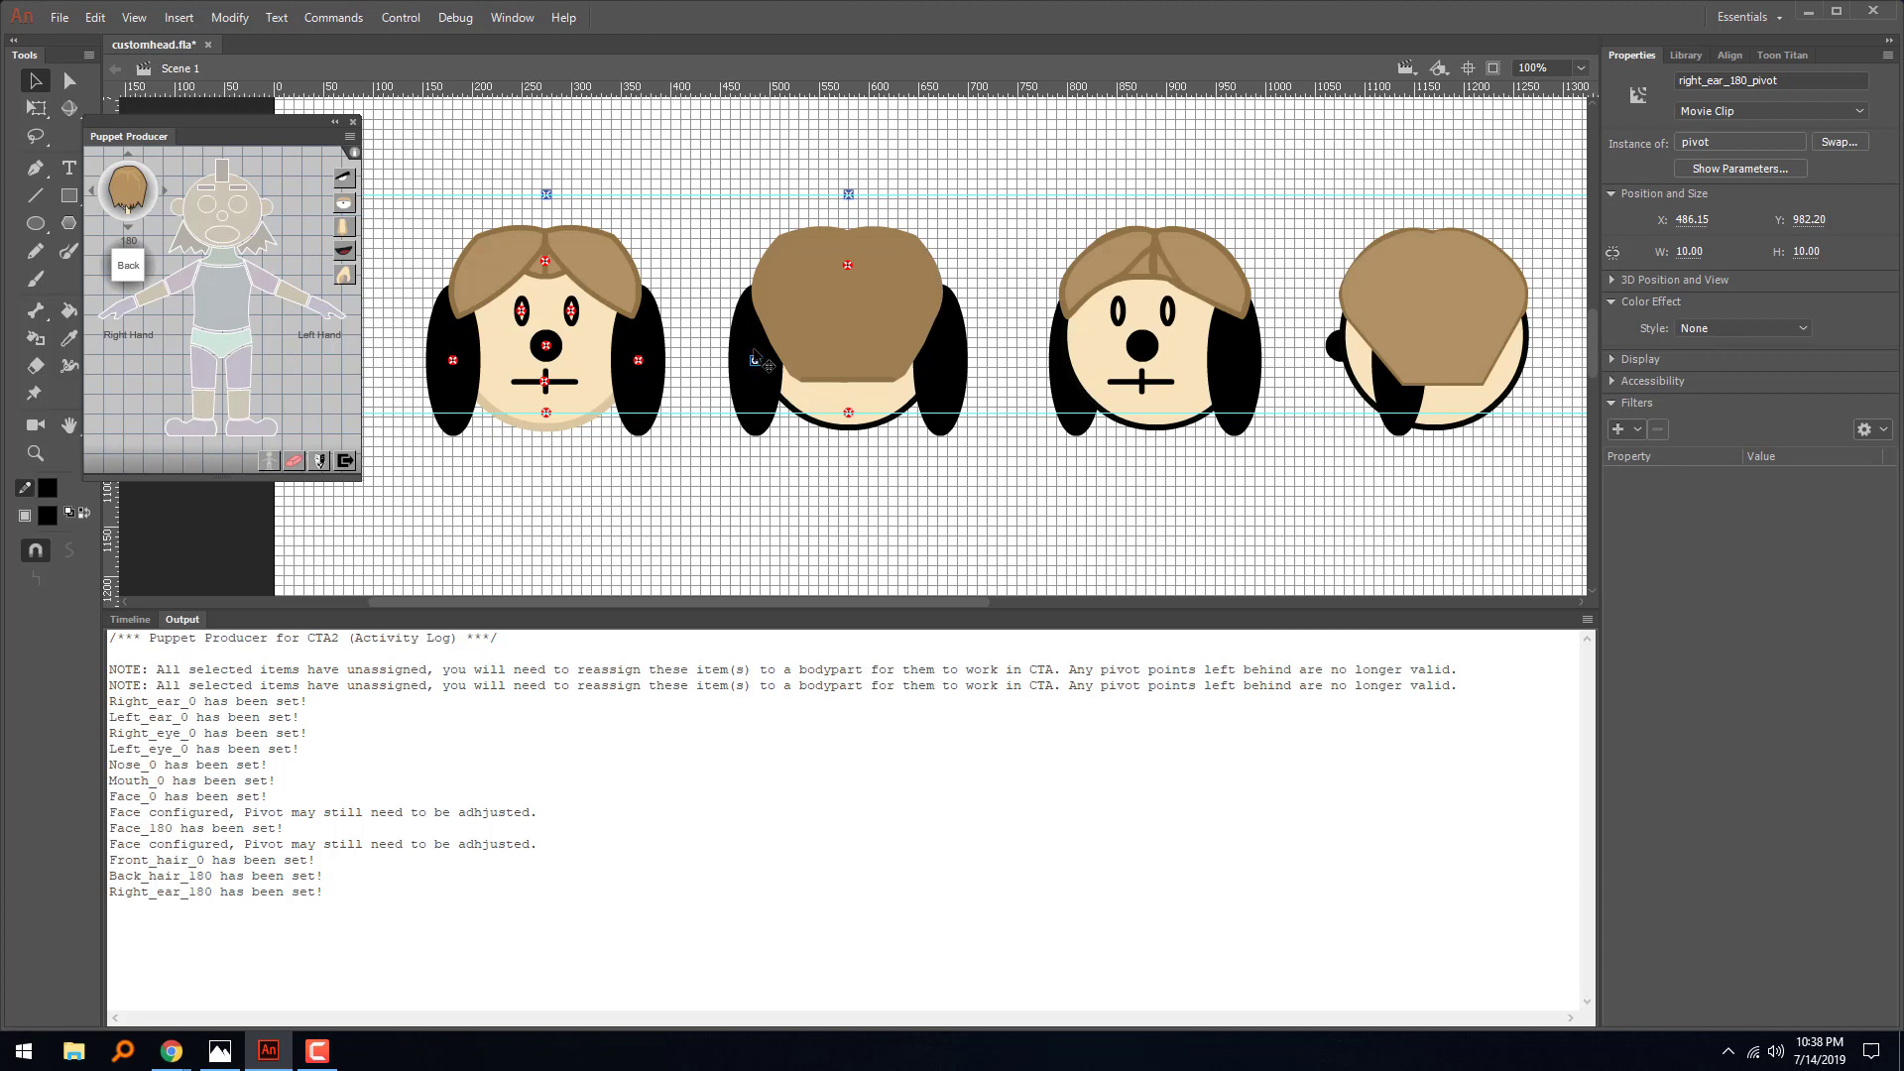
key(Escape)
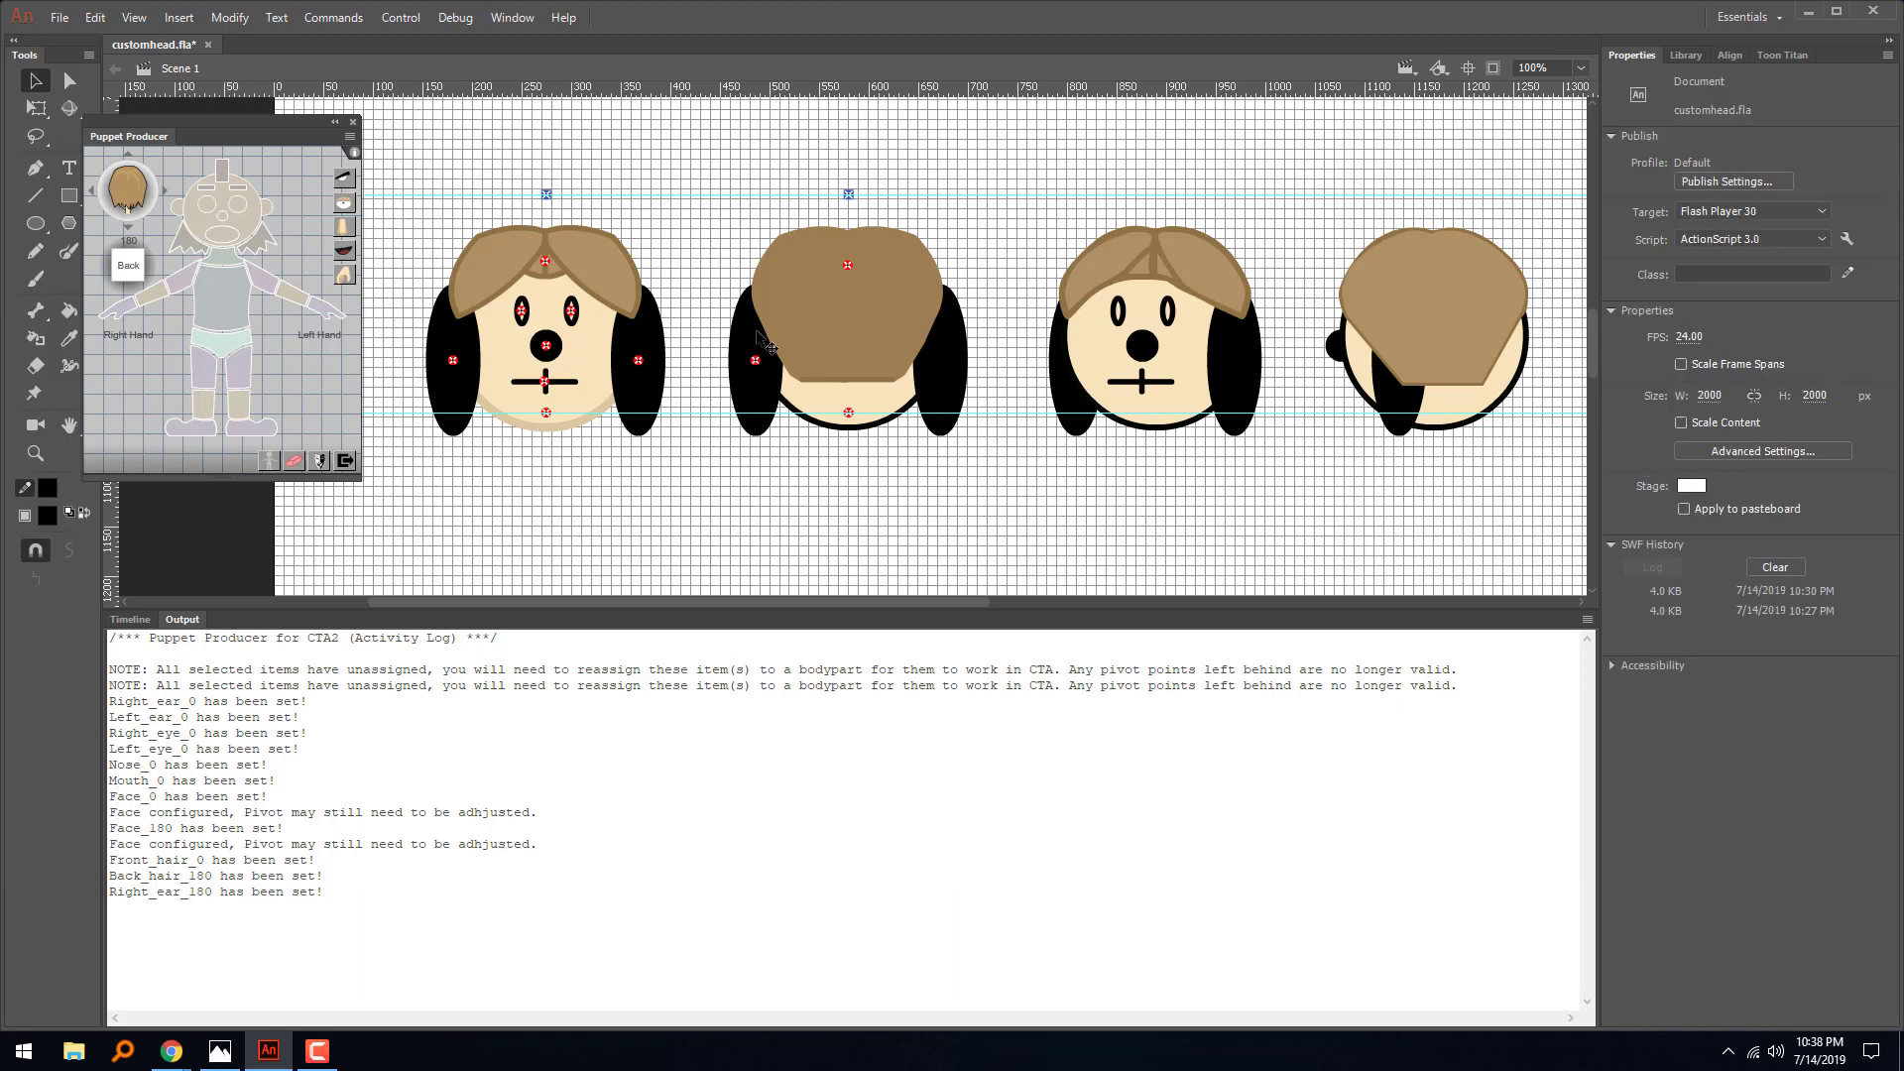
key(ctrl+z)
key(ctrl+z)
key(ctrl+z)
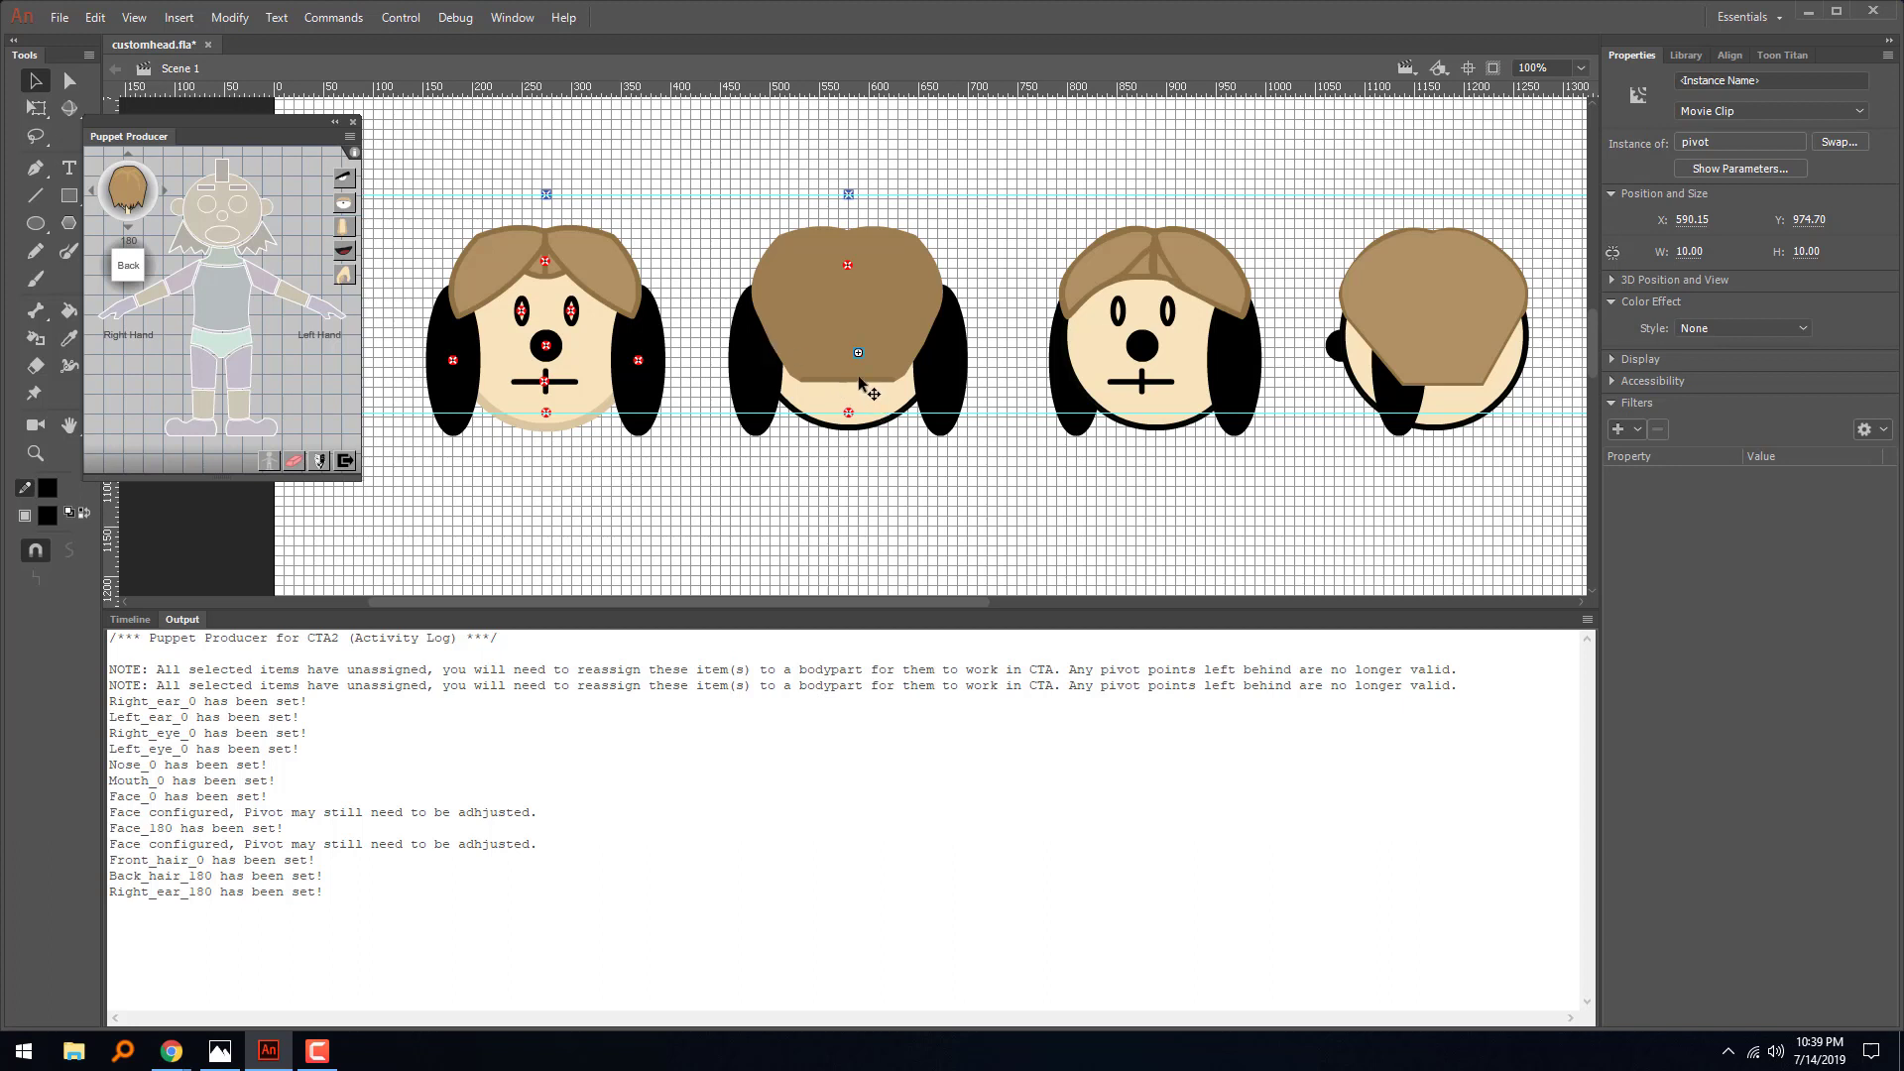
key(Escape)
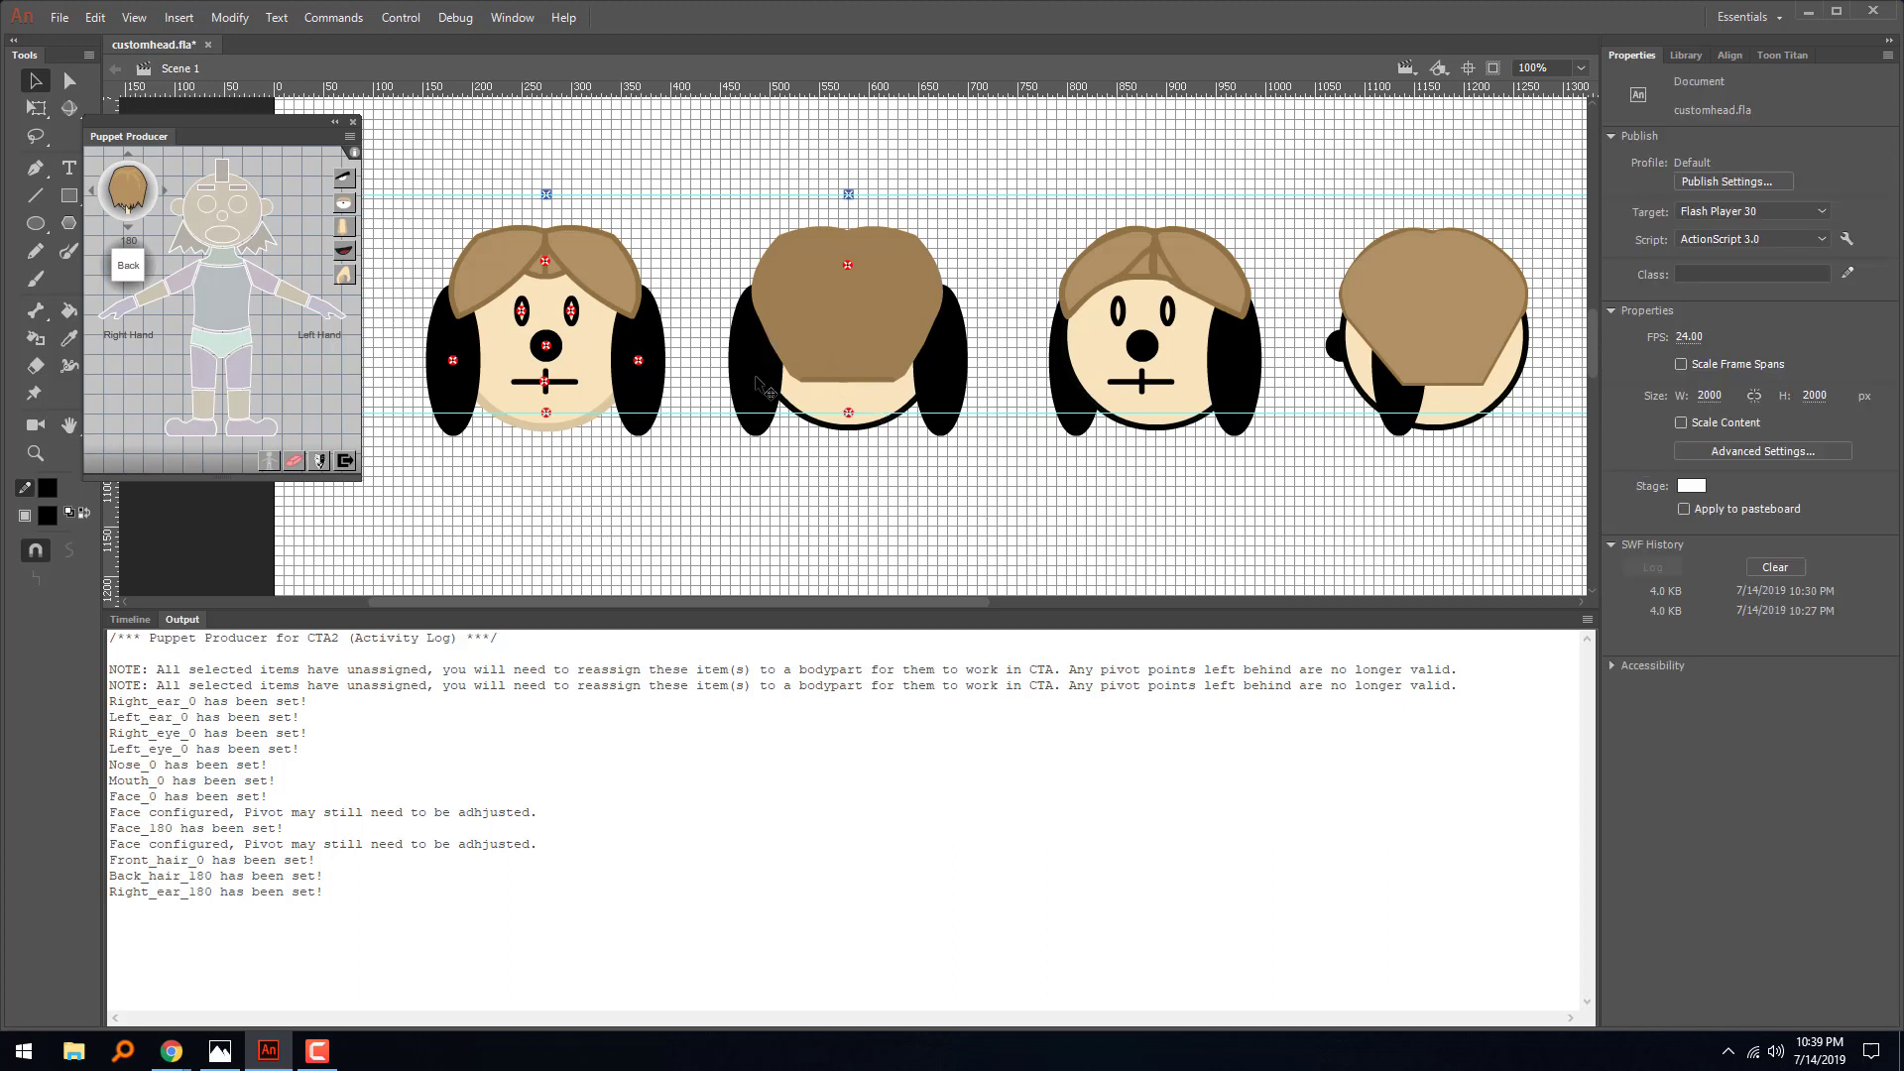
click(743, 404)
click(295, 460)
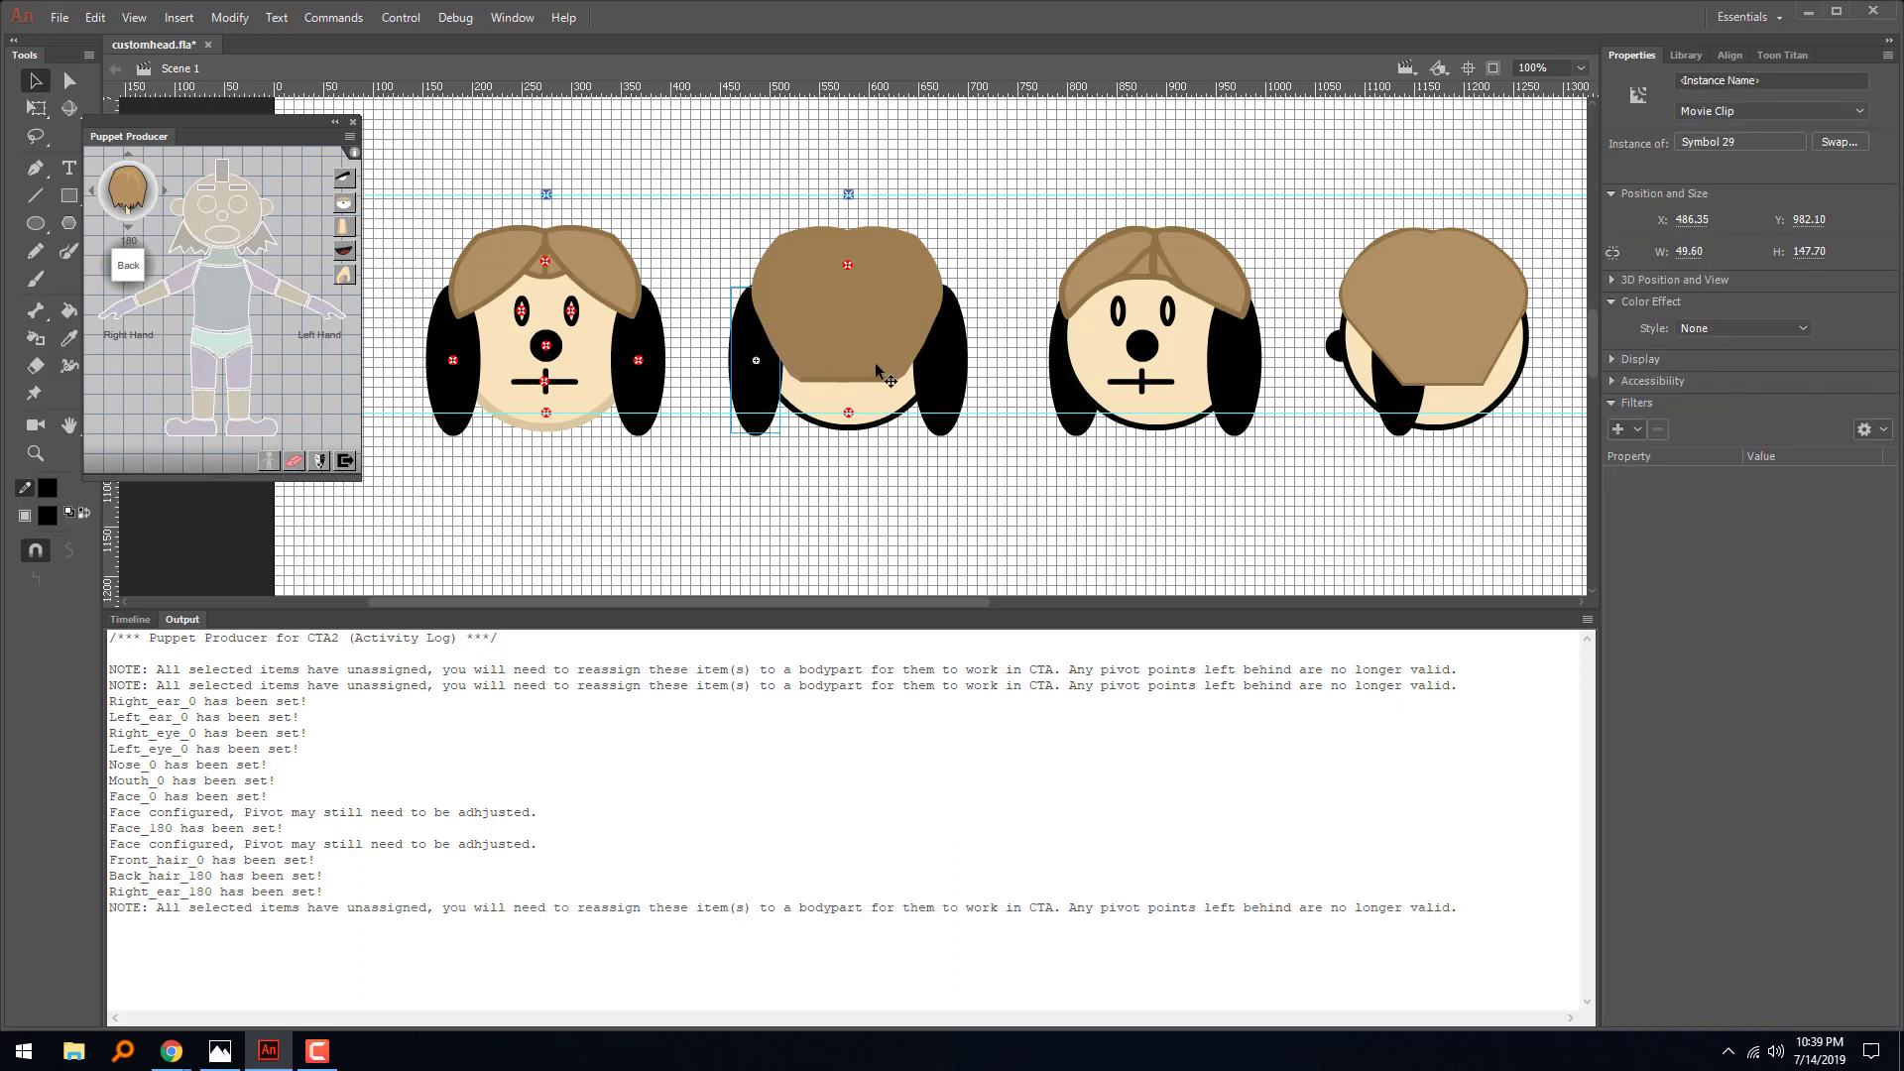
- Assign the second head's ears for the back view, the one on the picture's right as right ear and the other as left ear
click(942, 363)
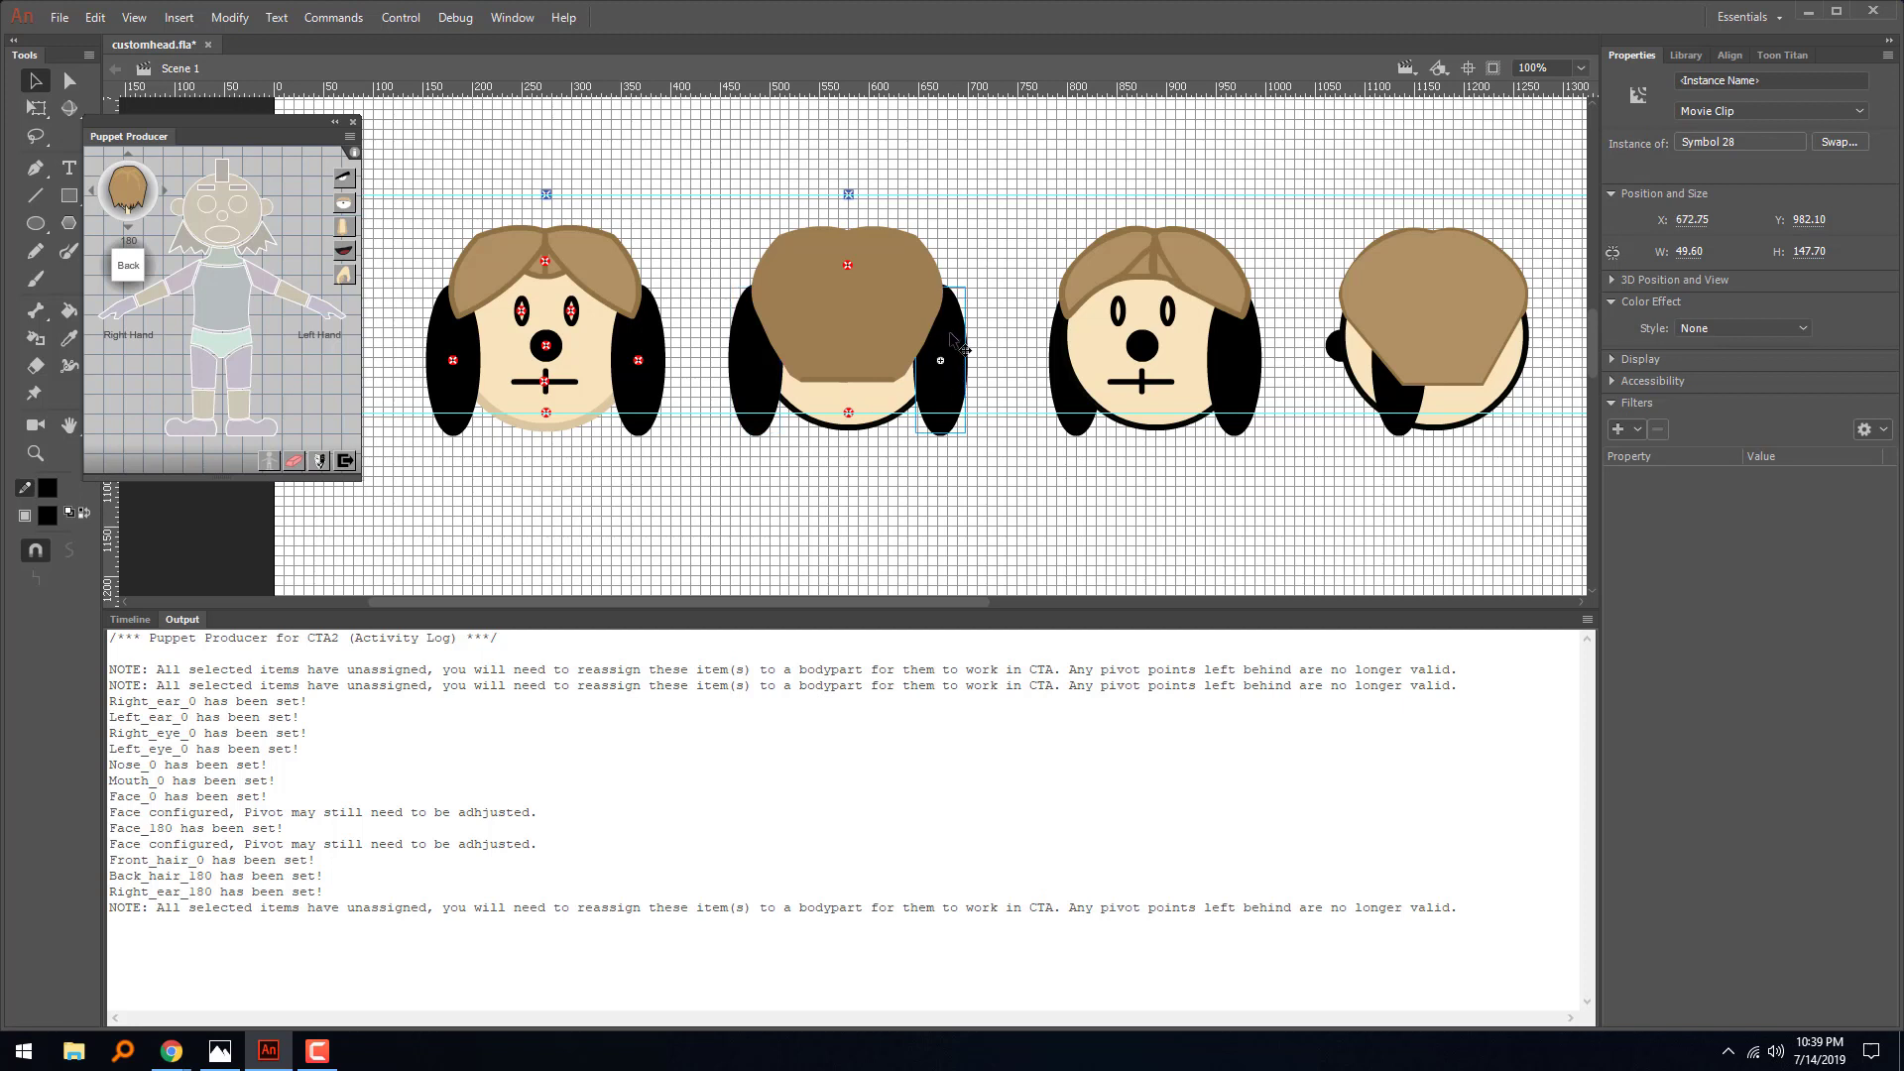
click(177, 212)
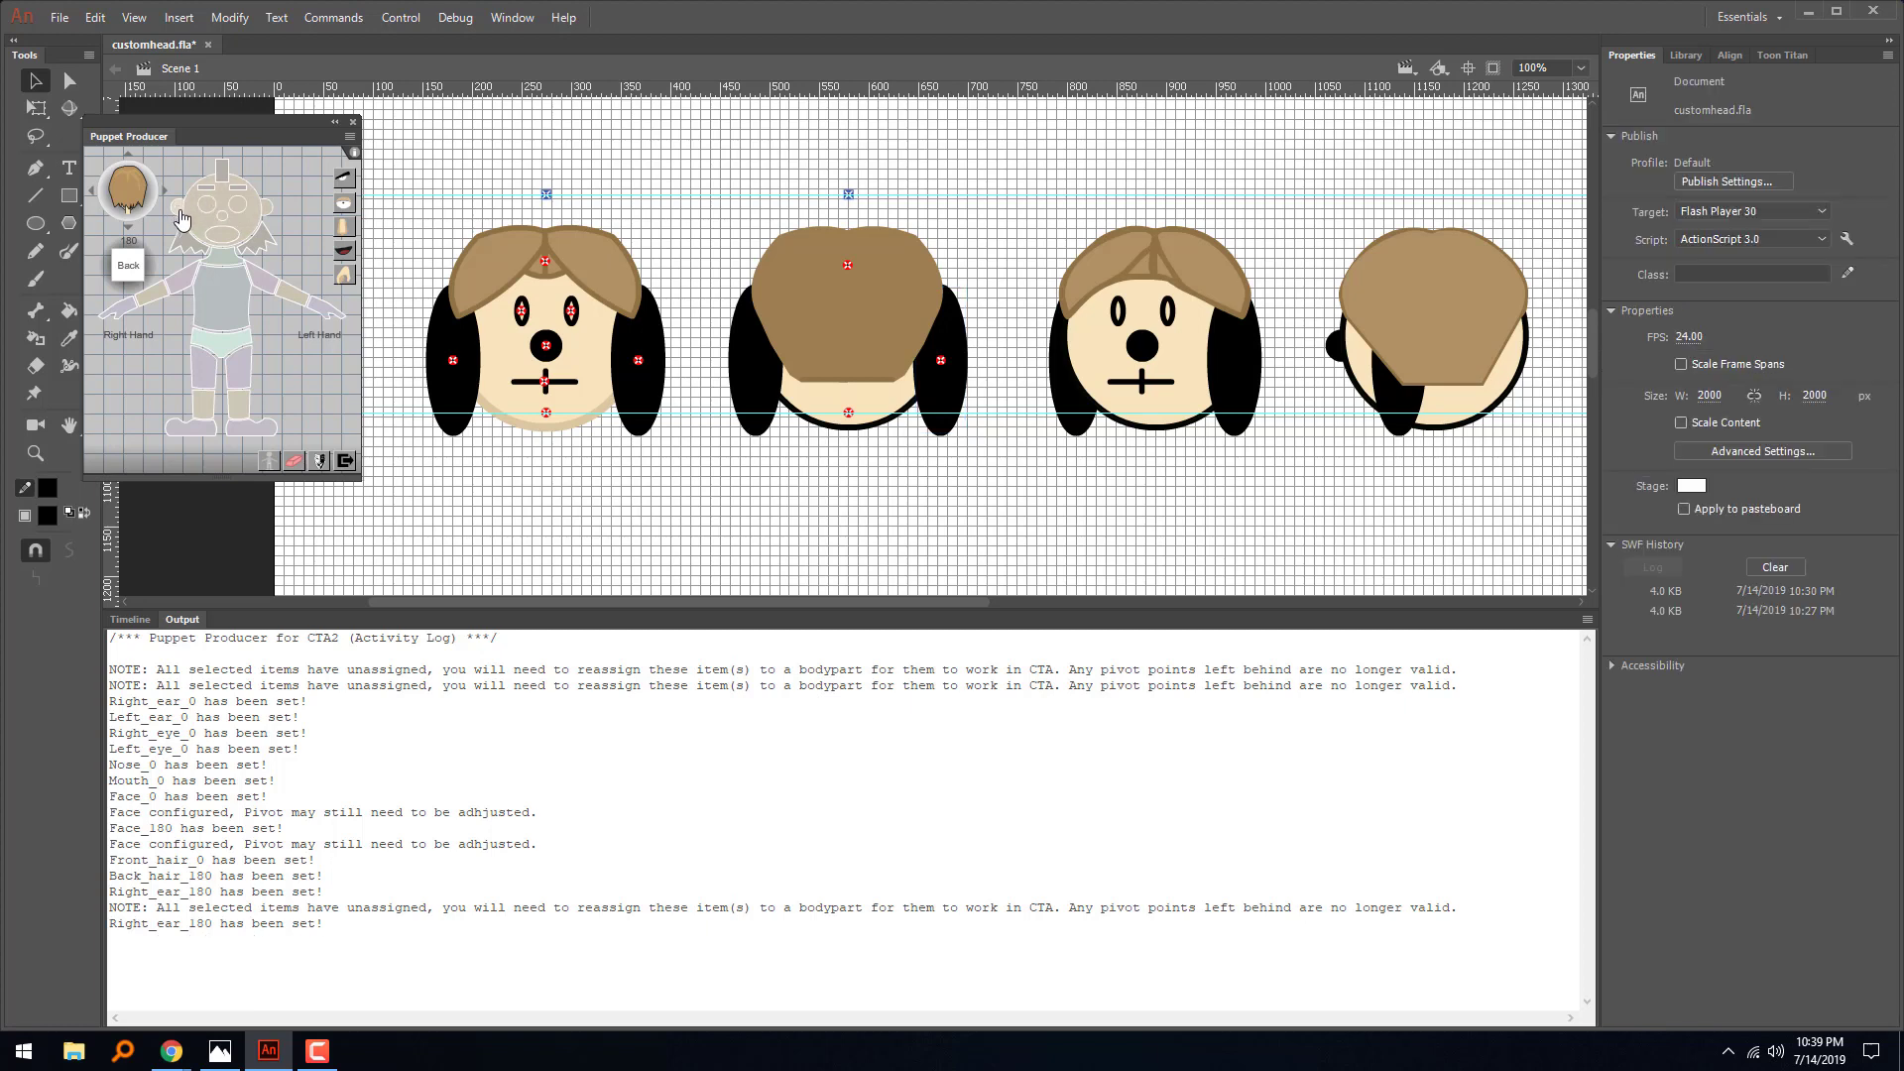
click(744, 373)
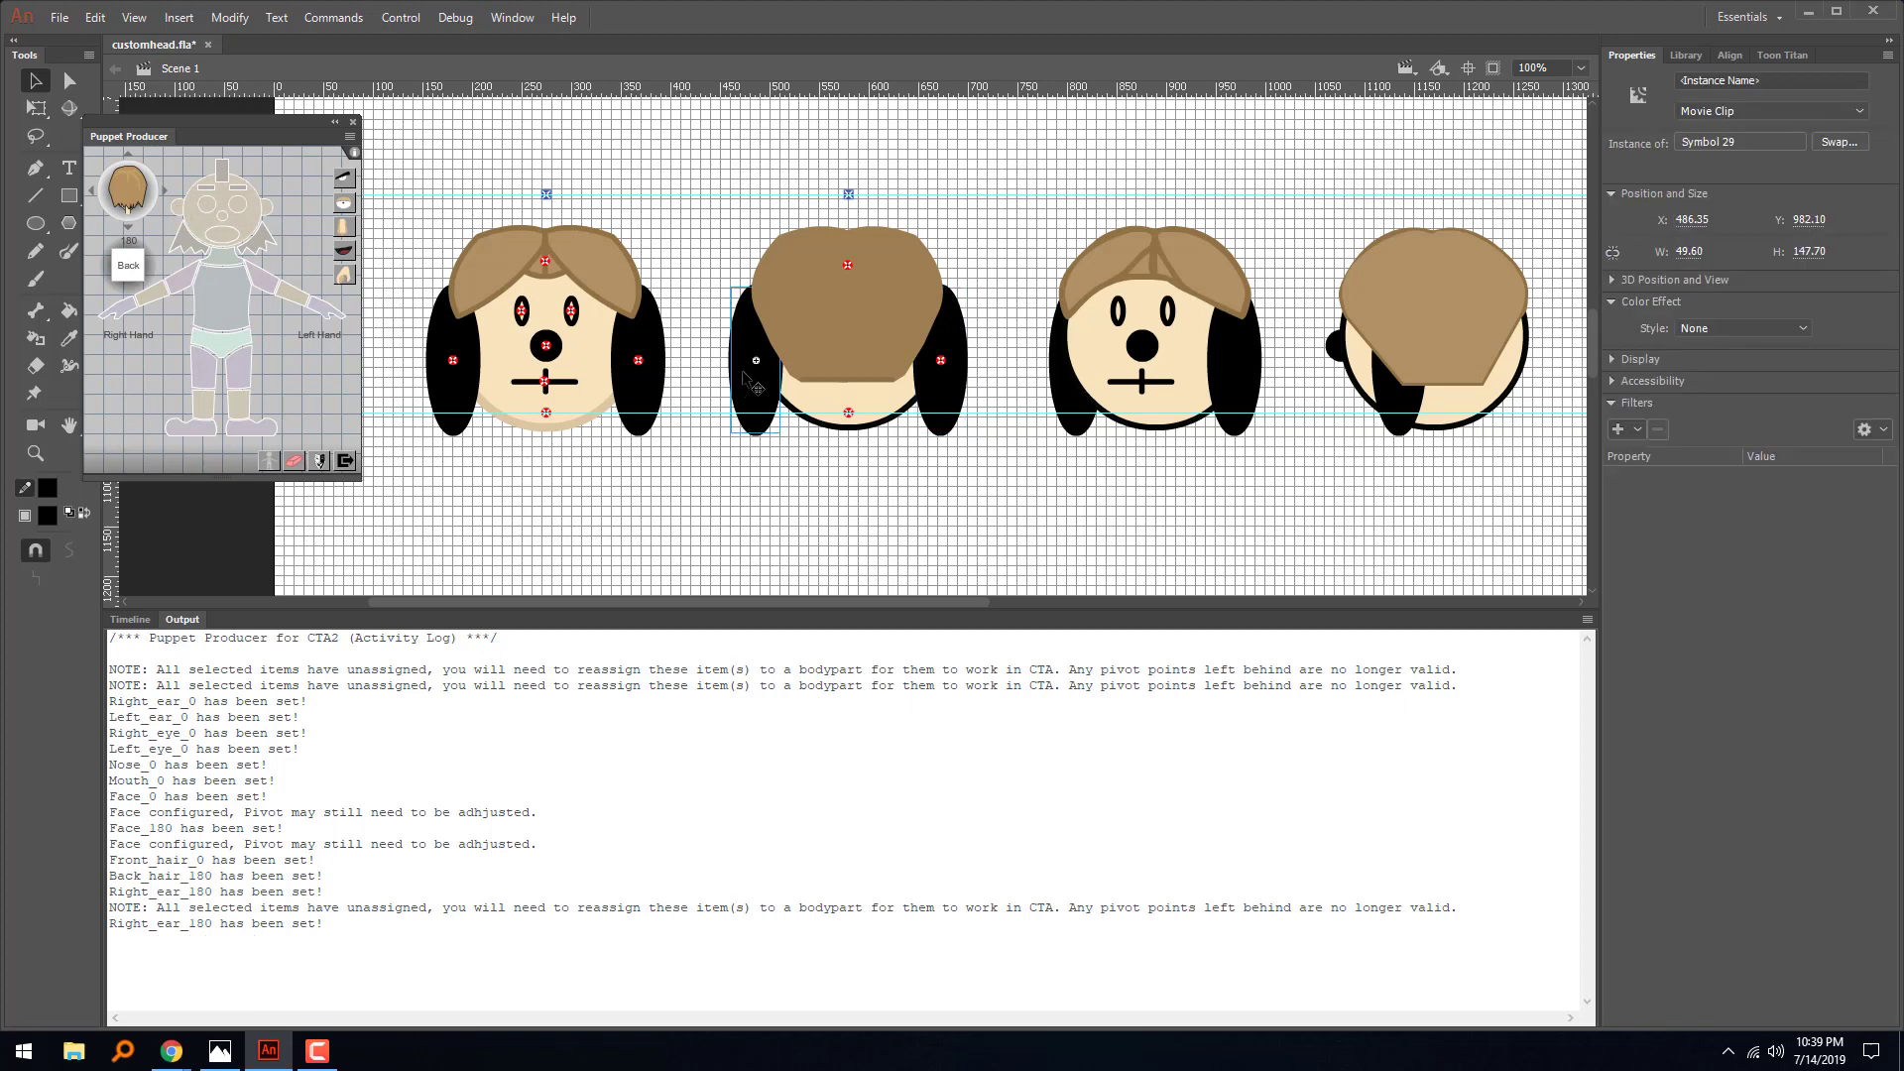
click(275, 219)
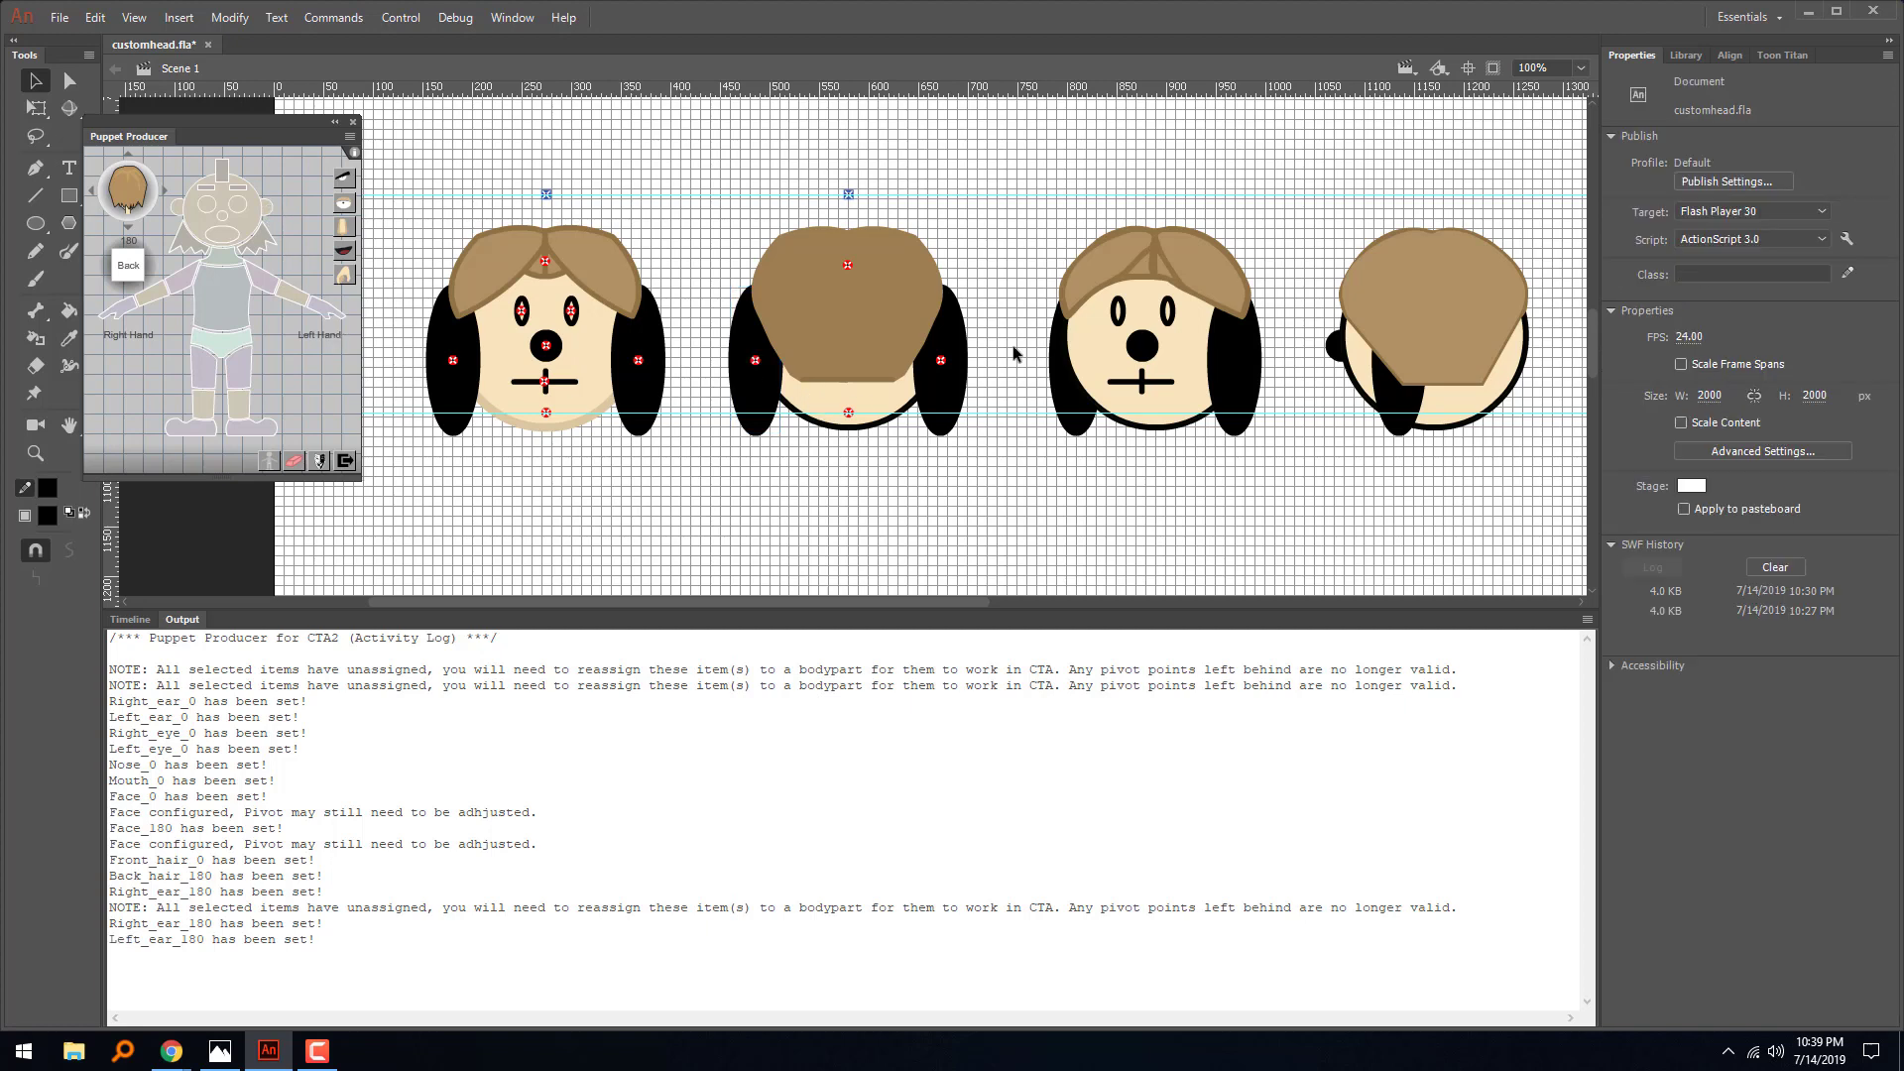
drag(859, 347, 983, 194)
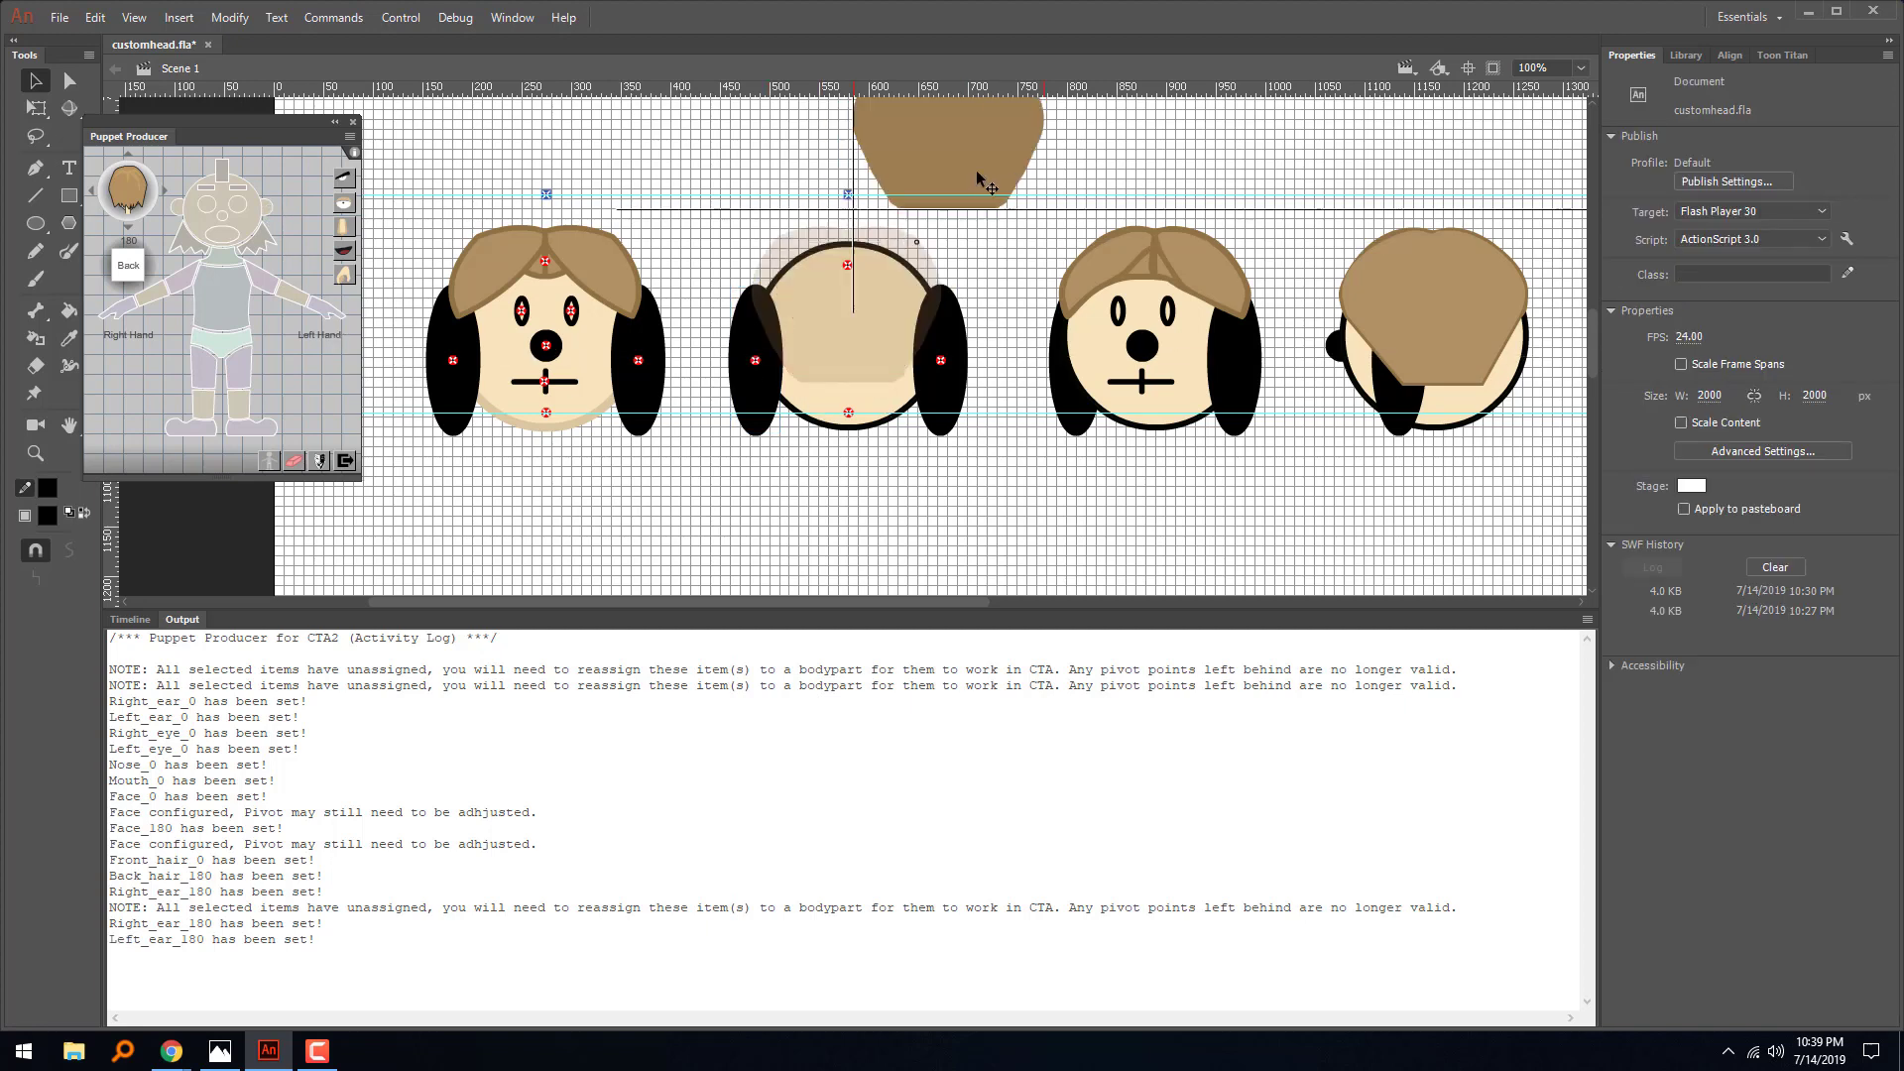
key(ctrl+z)
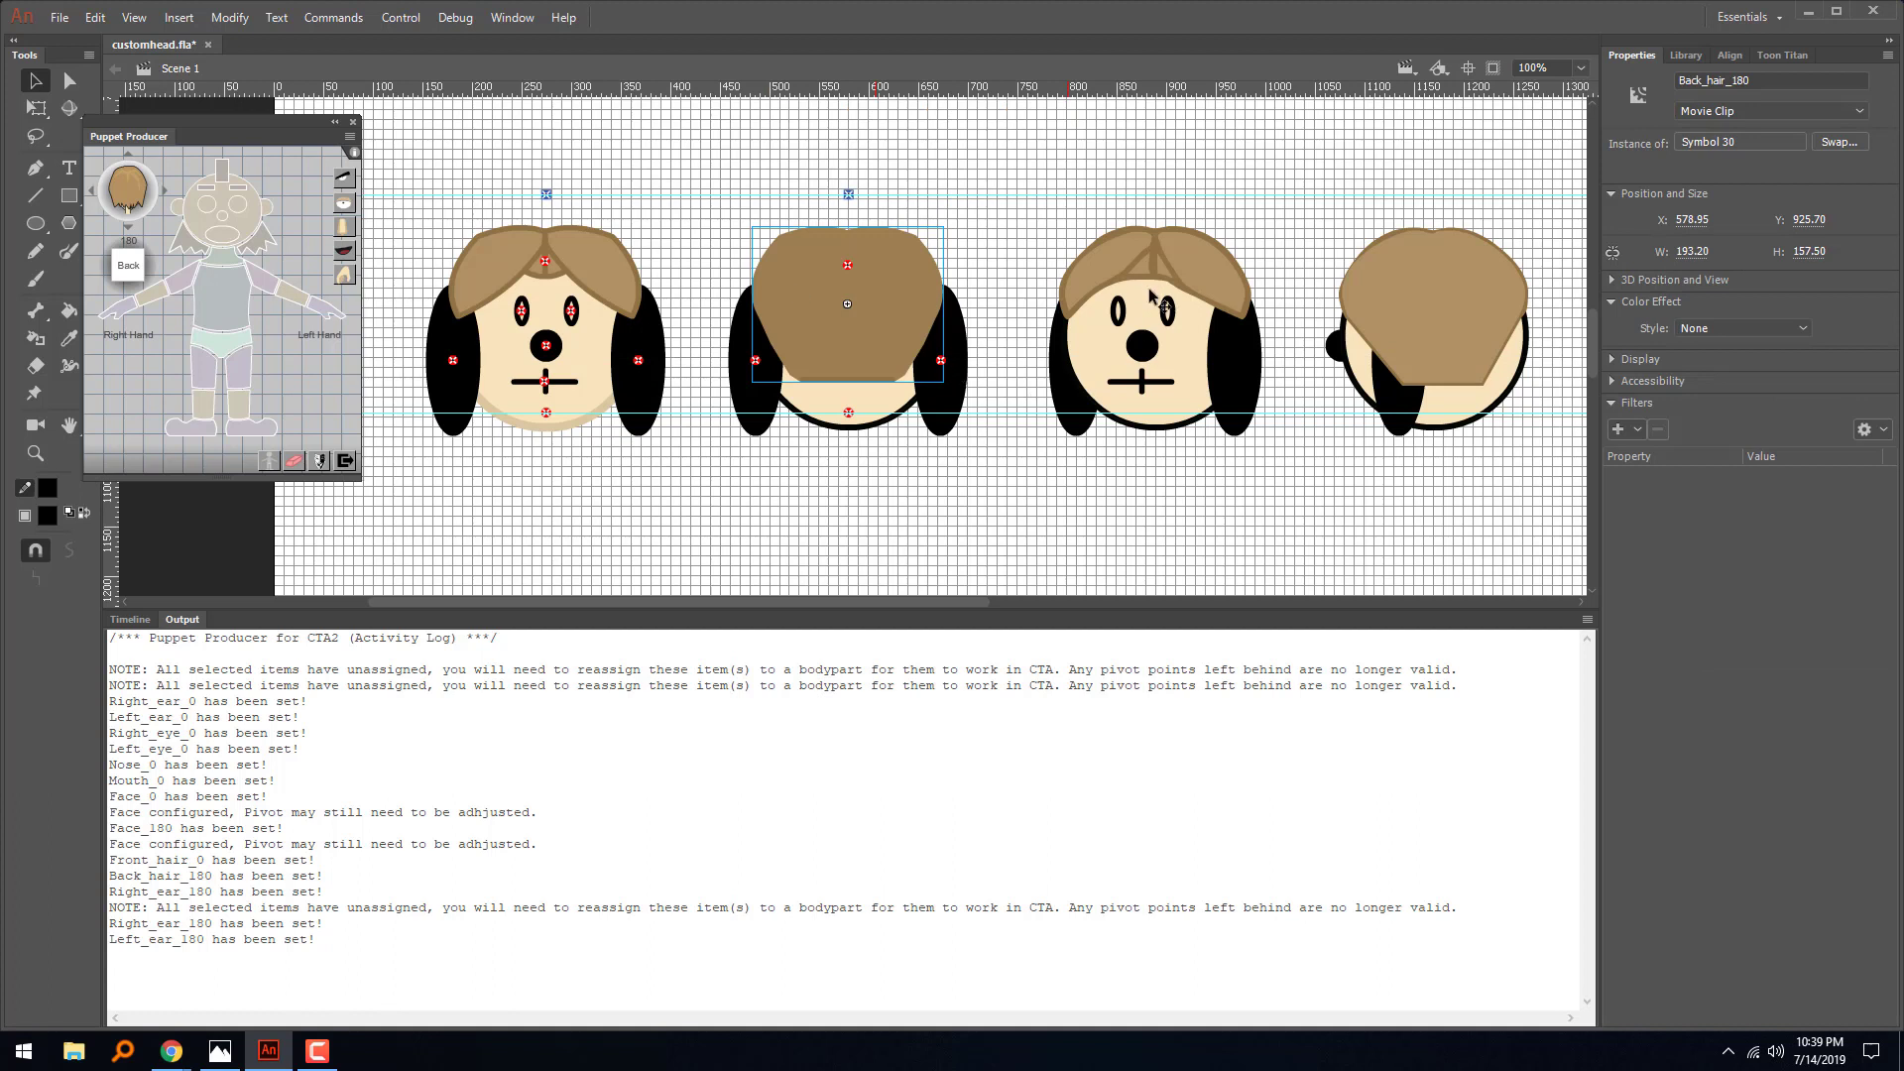
- Switch Puppet Producer to the 315 angle and assign the third head's hair as its front hair
click(94, 199)
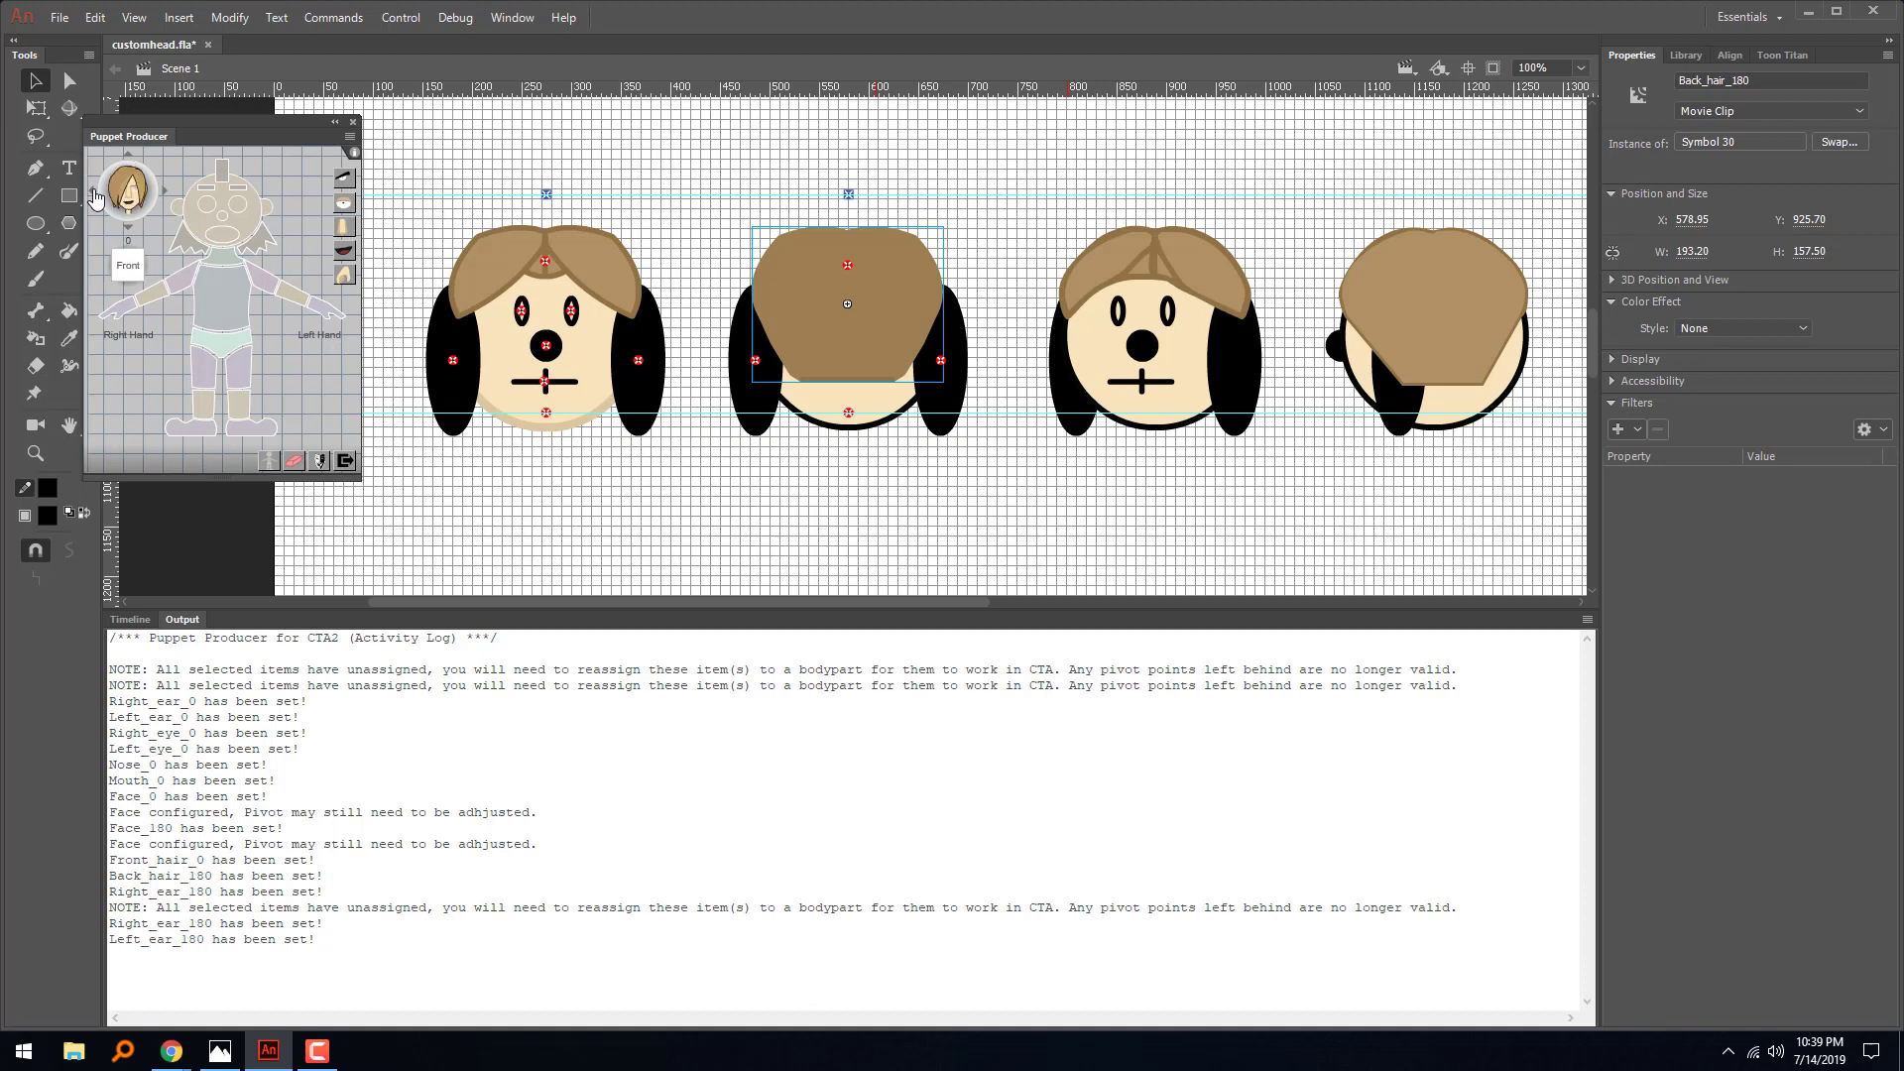
click(95, 198)
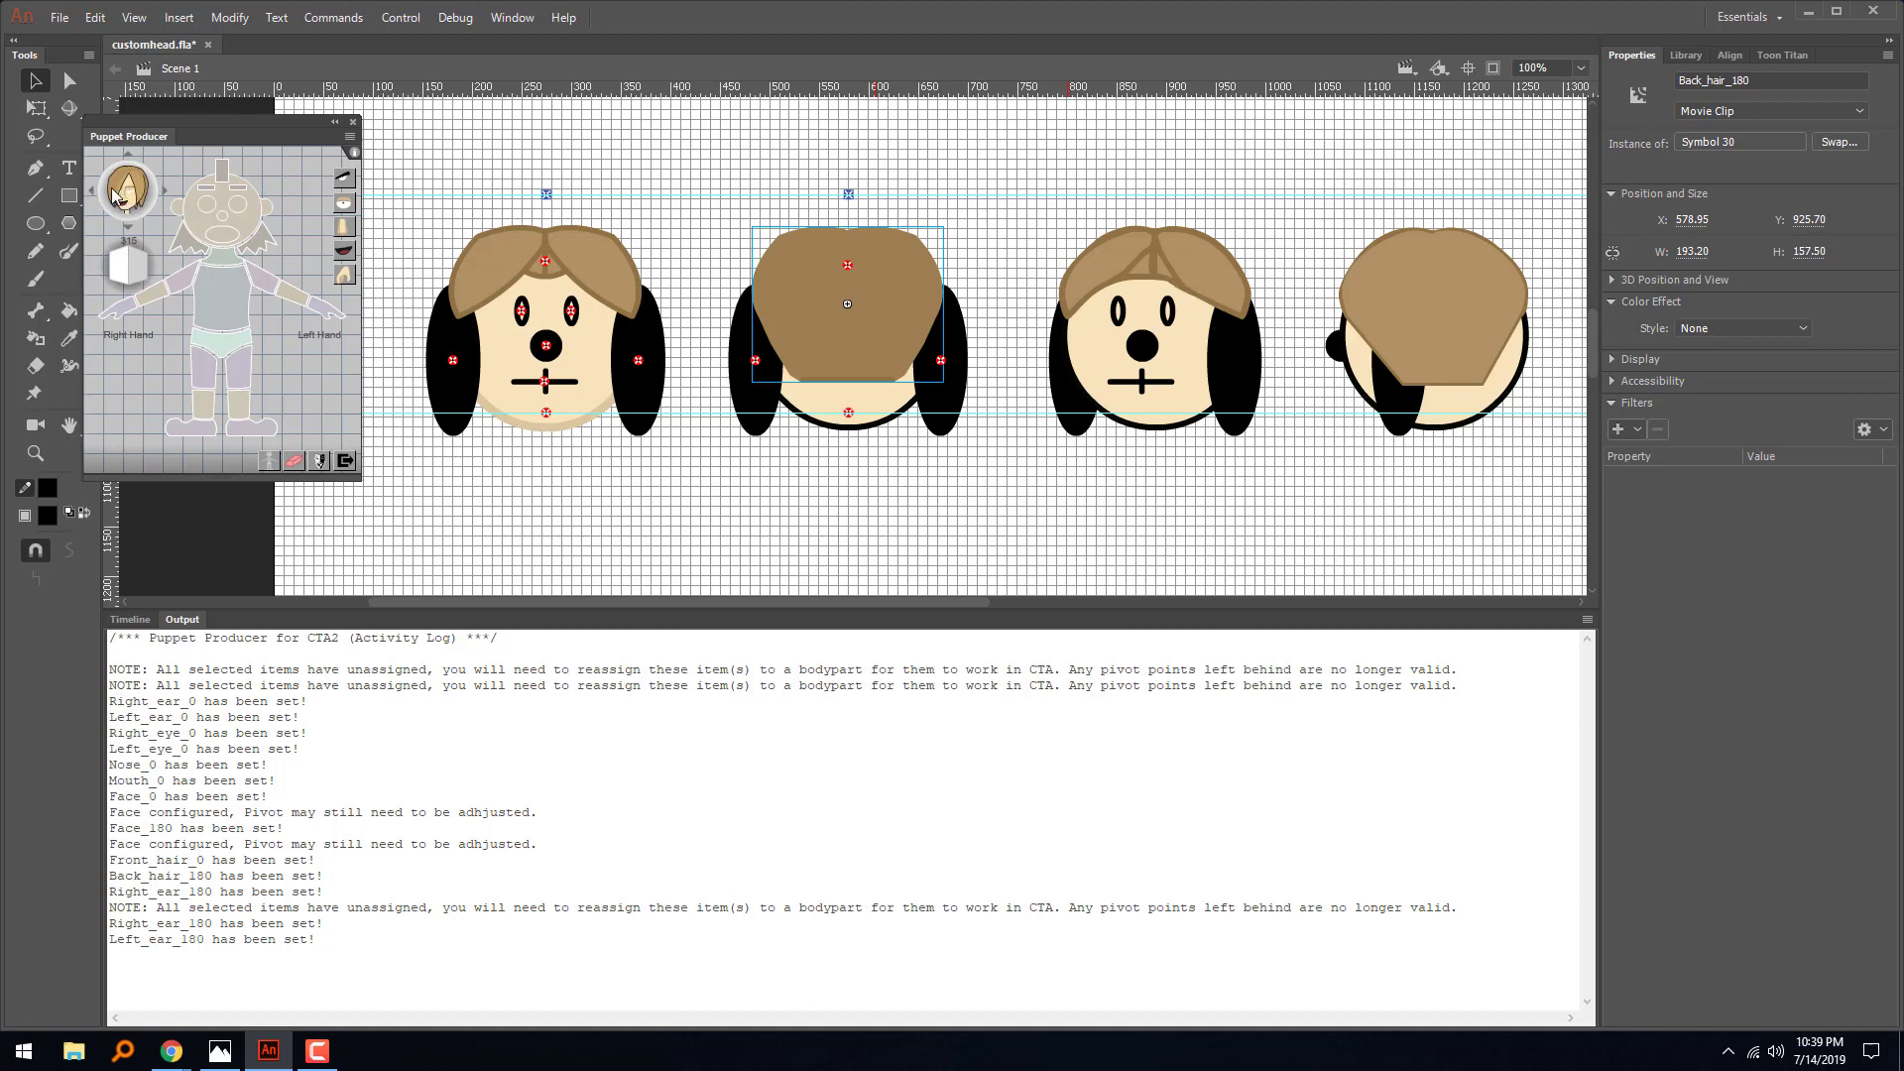
click(1125, 275)
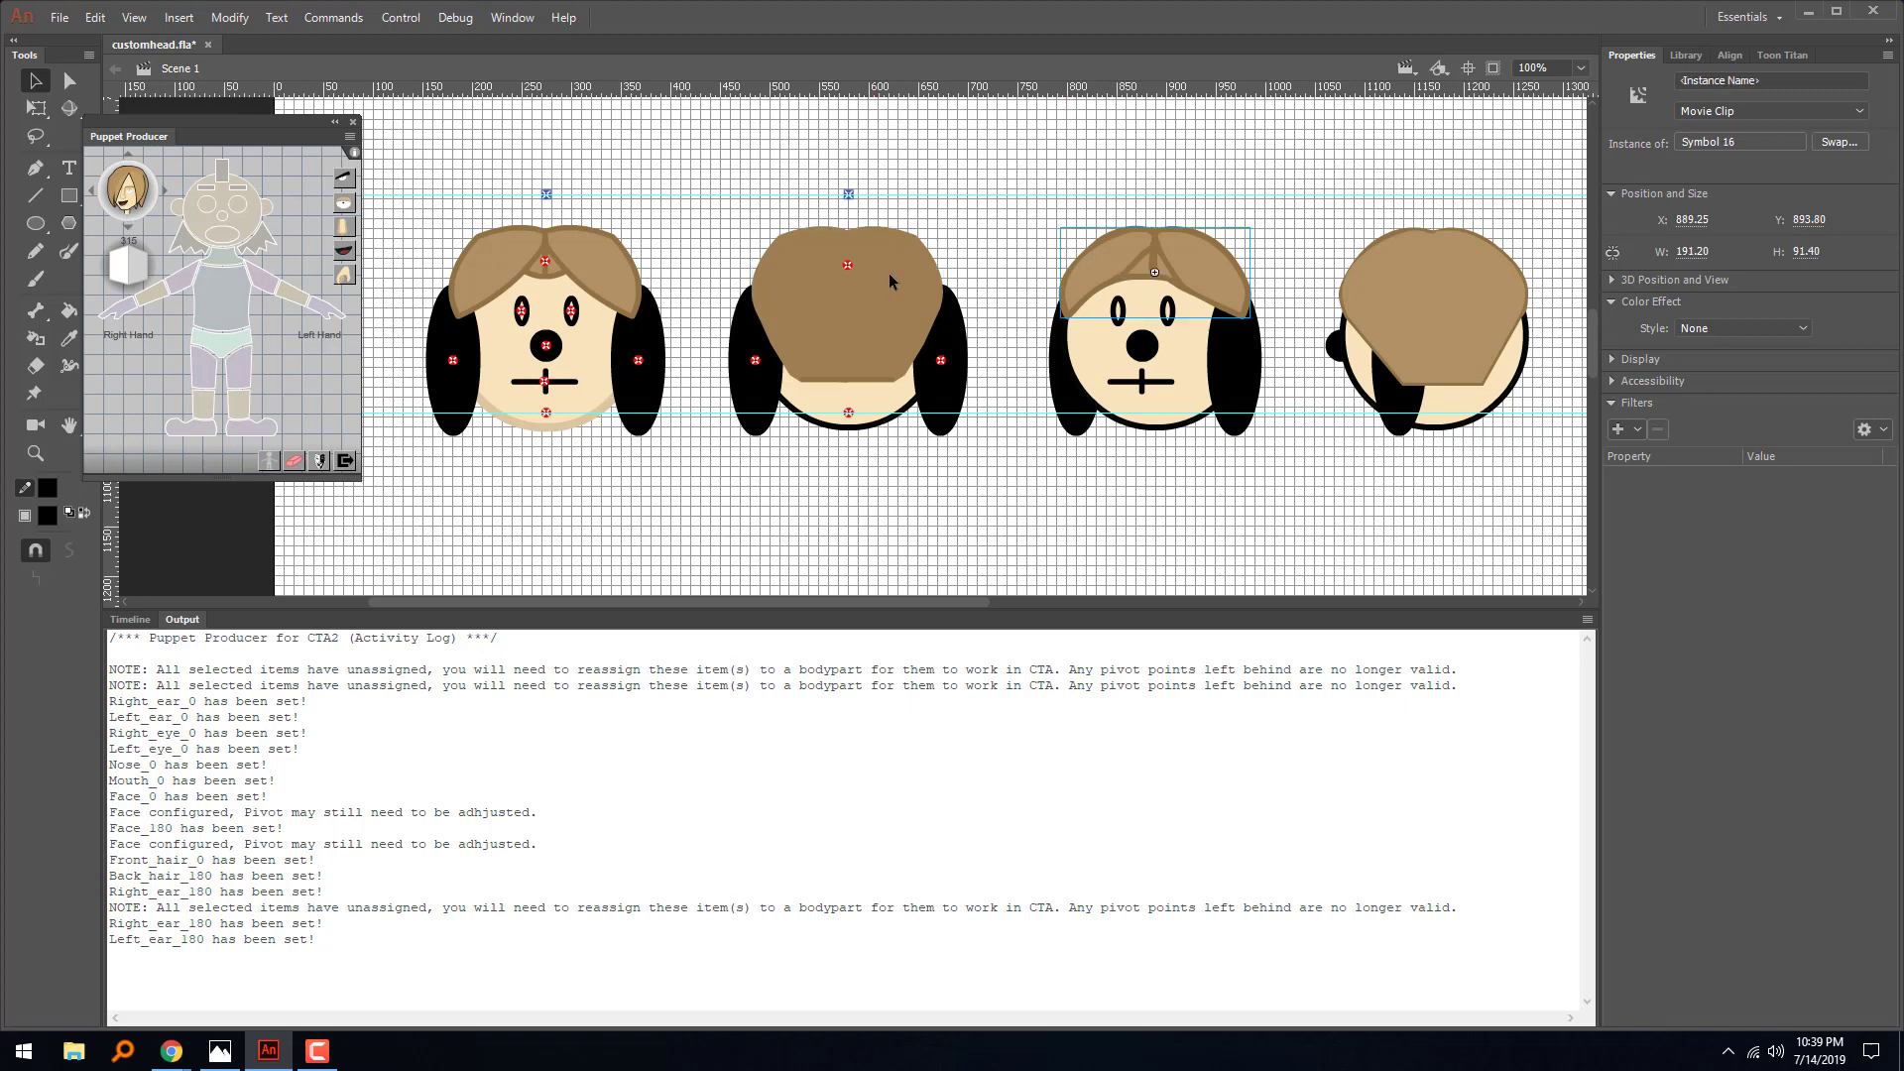
click(222, 173)
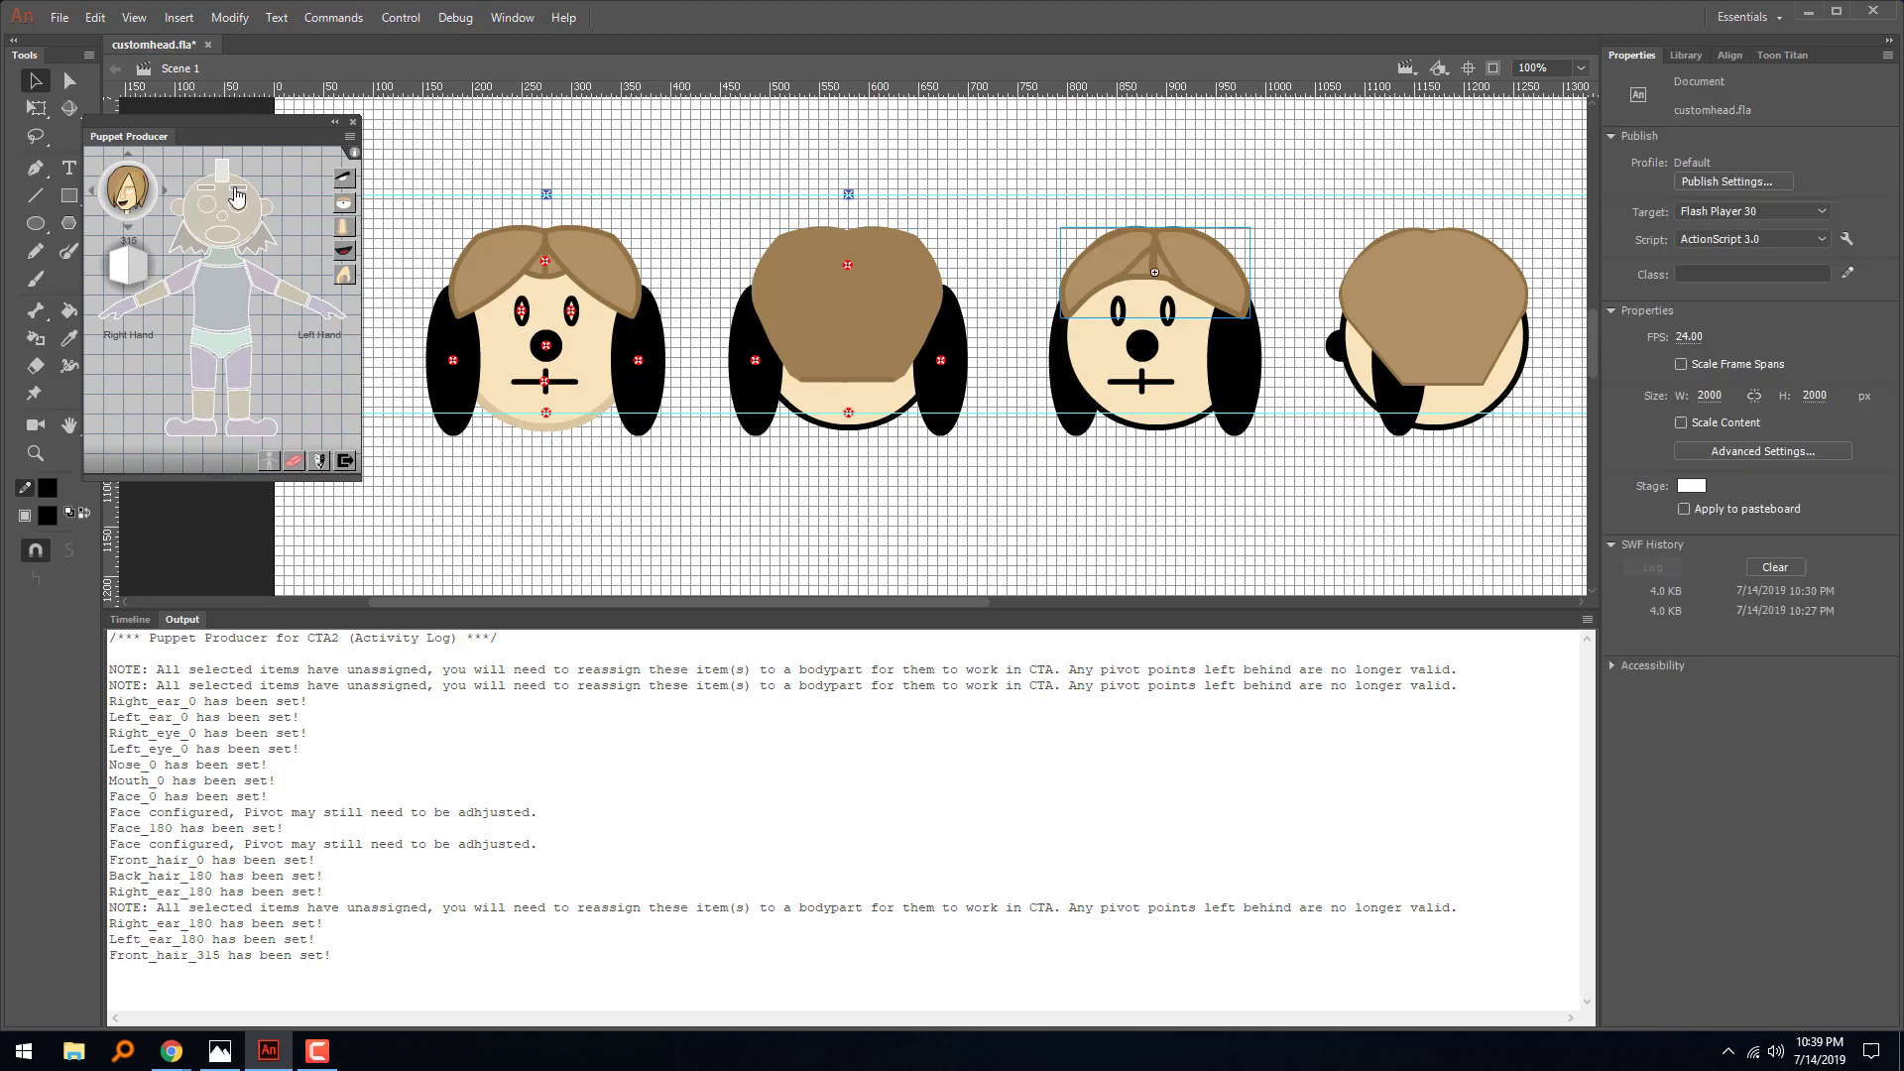
click(1121, 317)
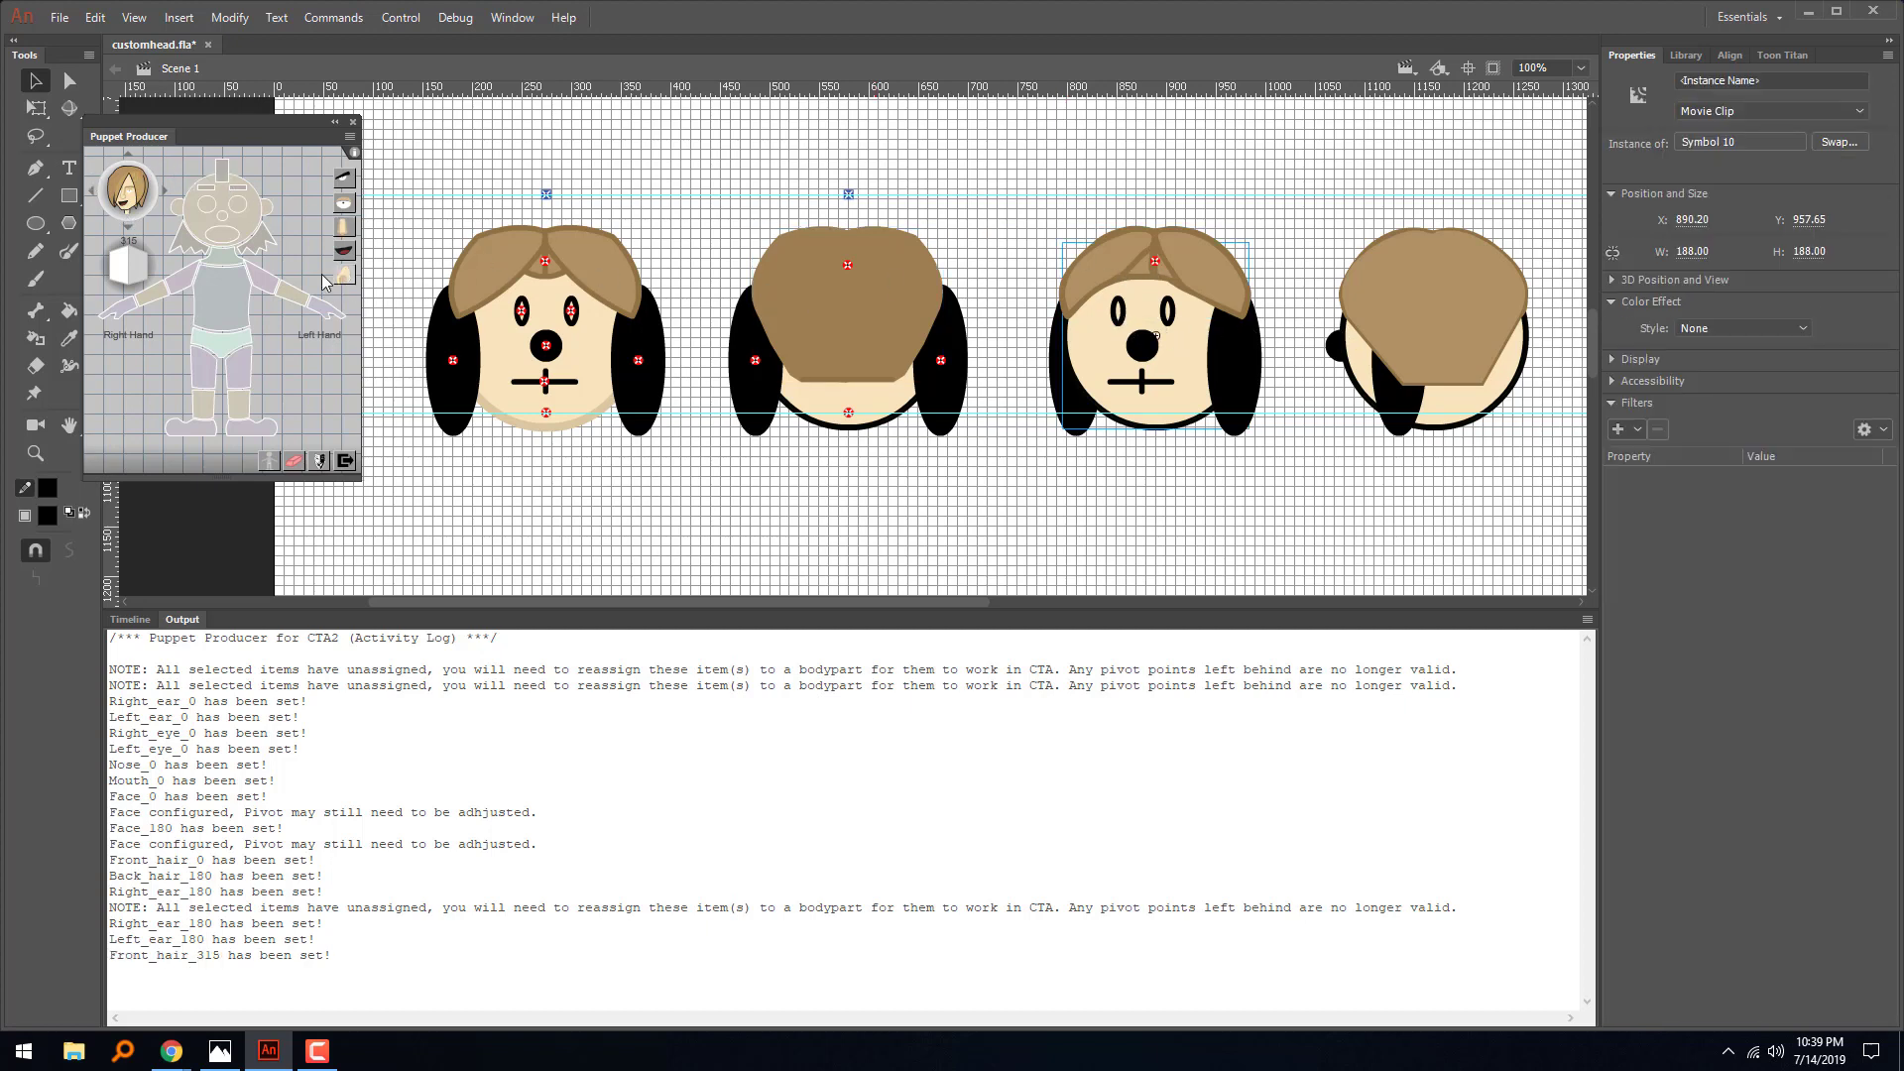
click(209, 202)
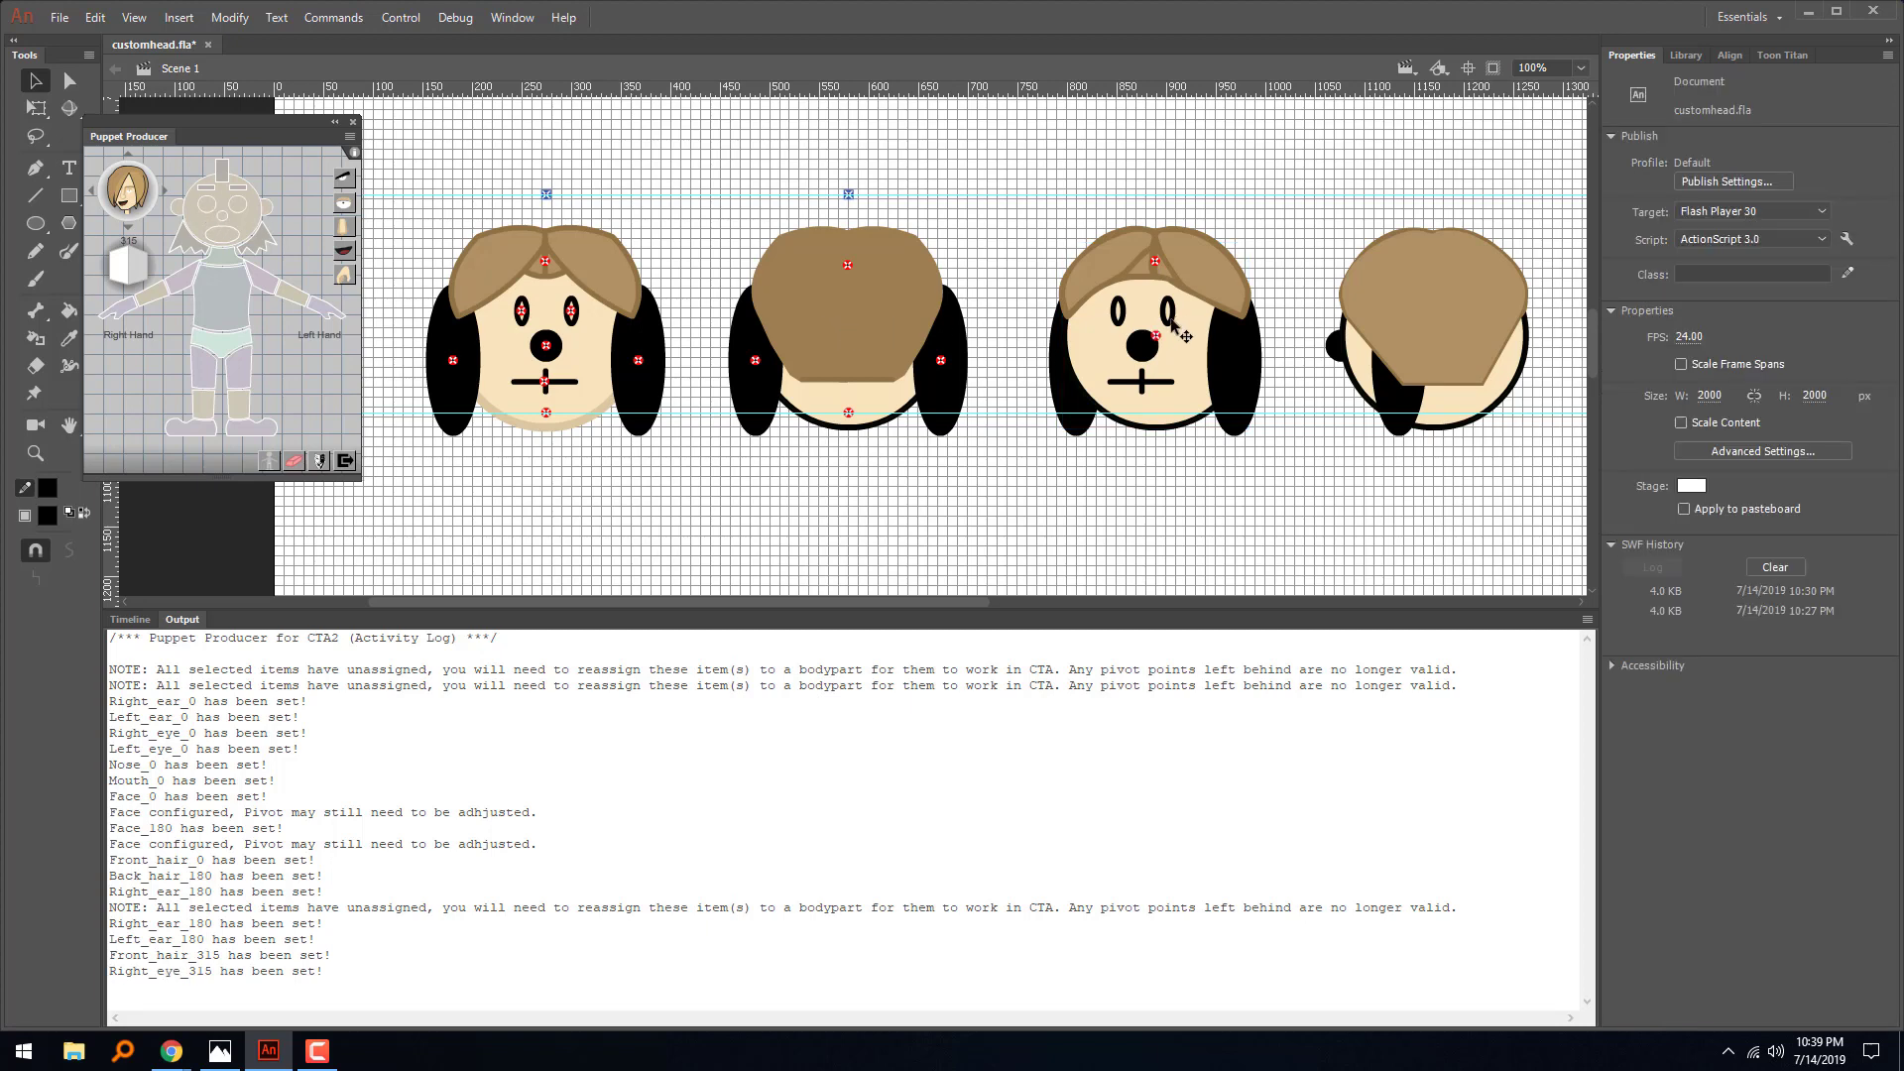
click(1120, 315)
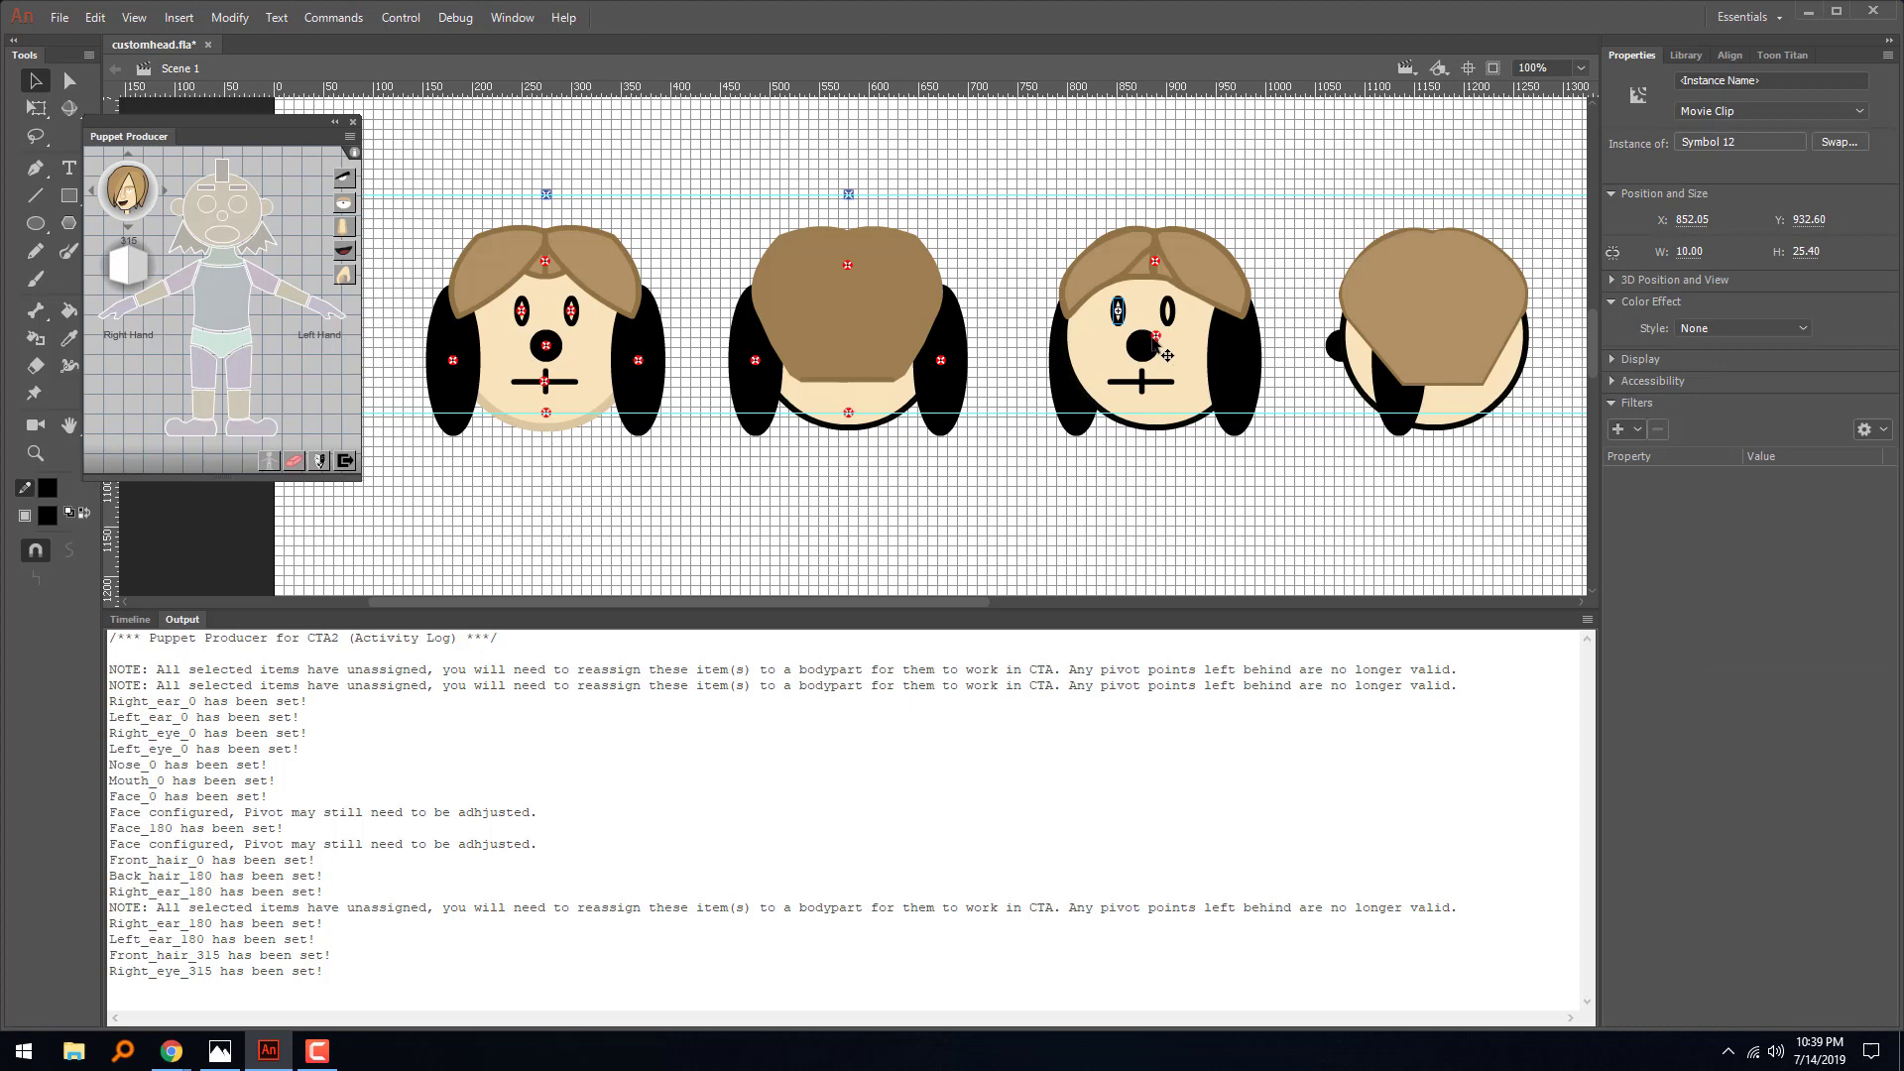
click(1156, 338)
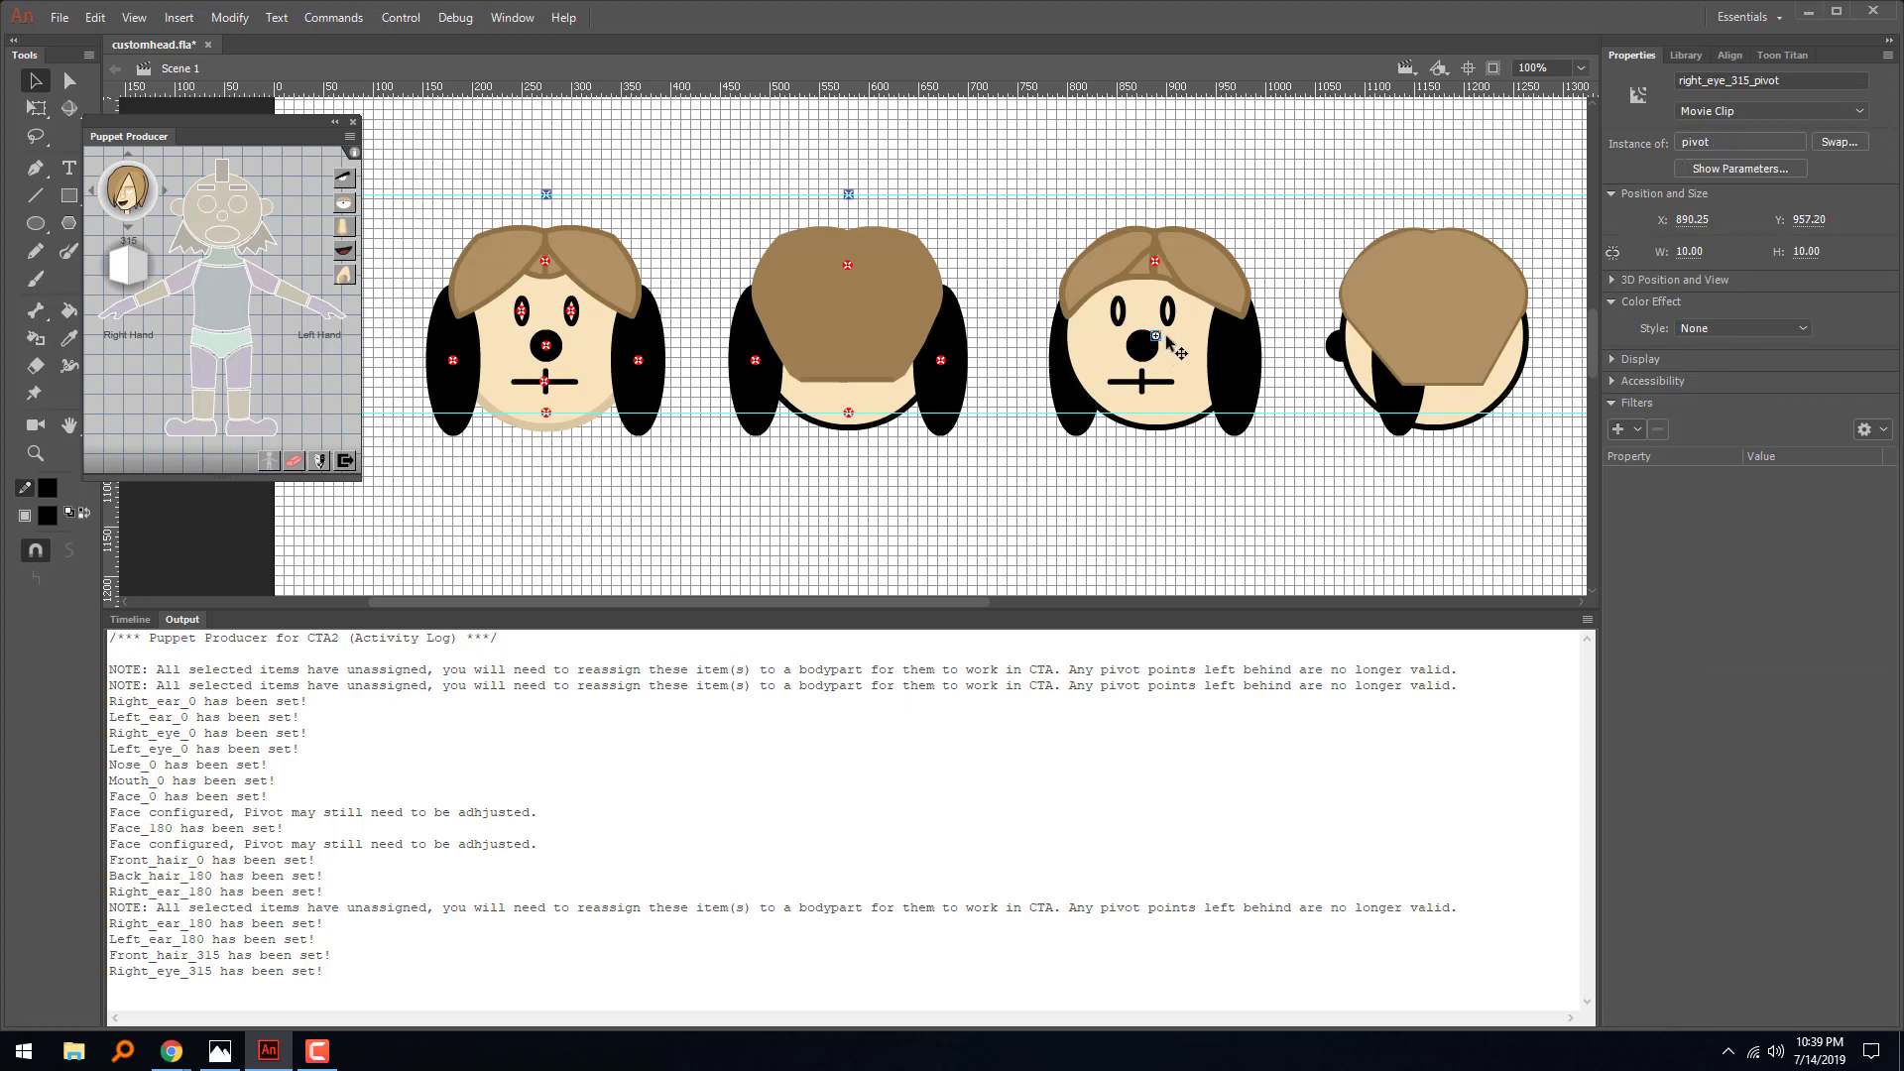
key(Escape)
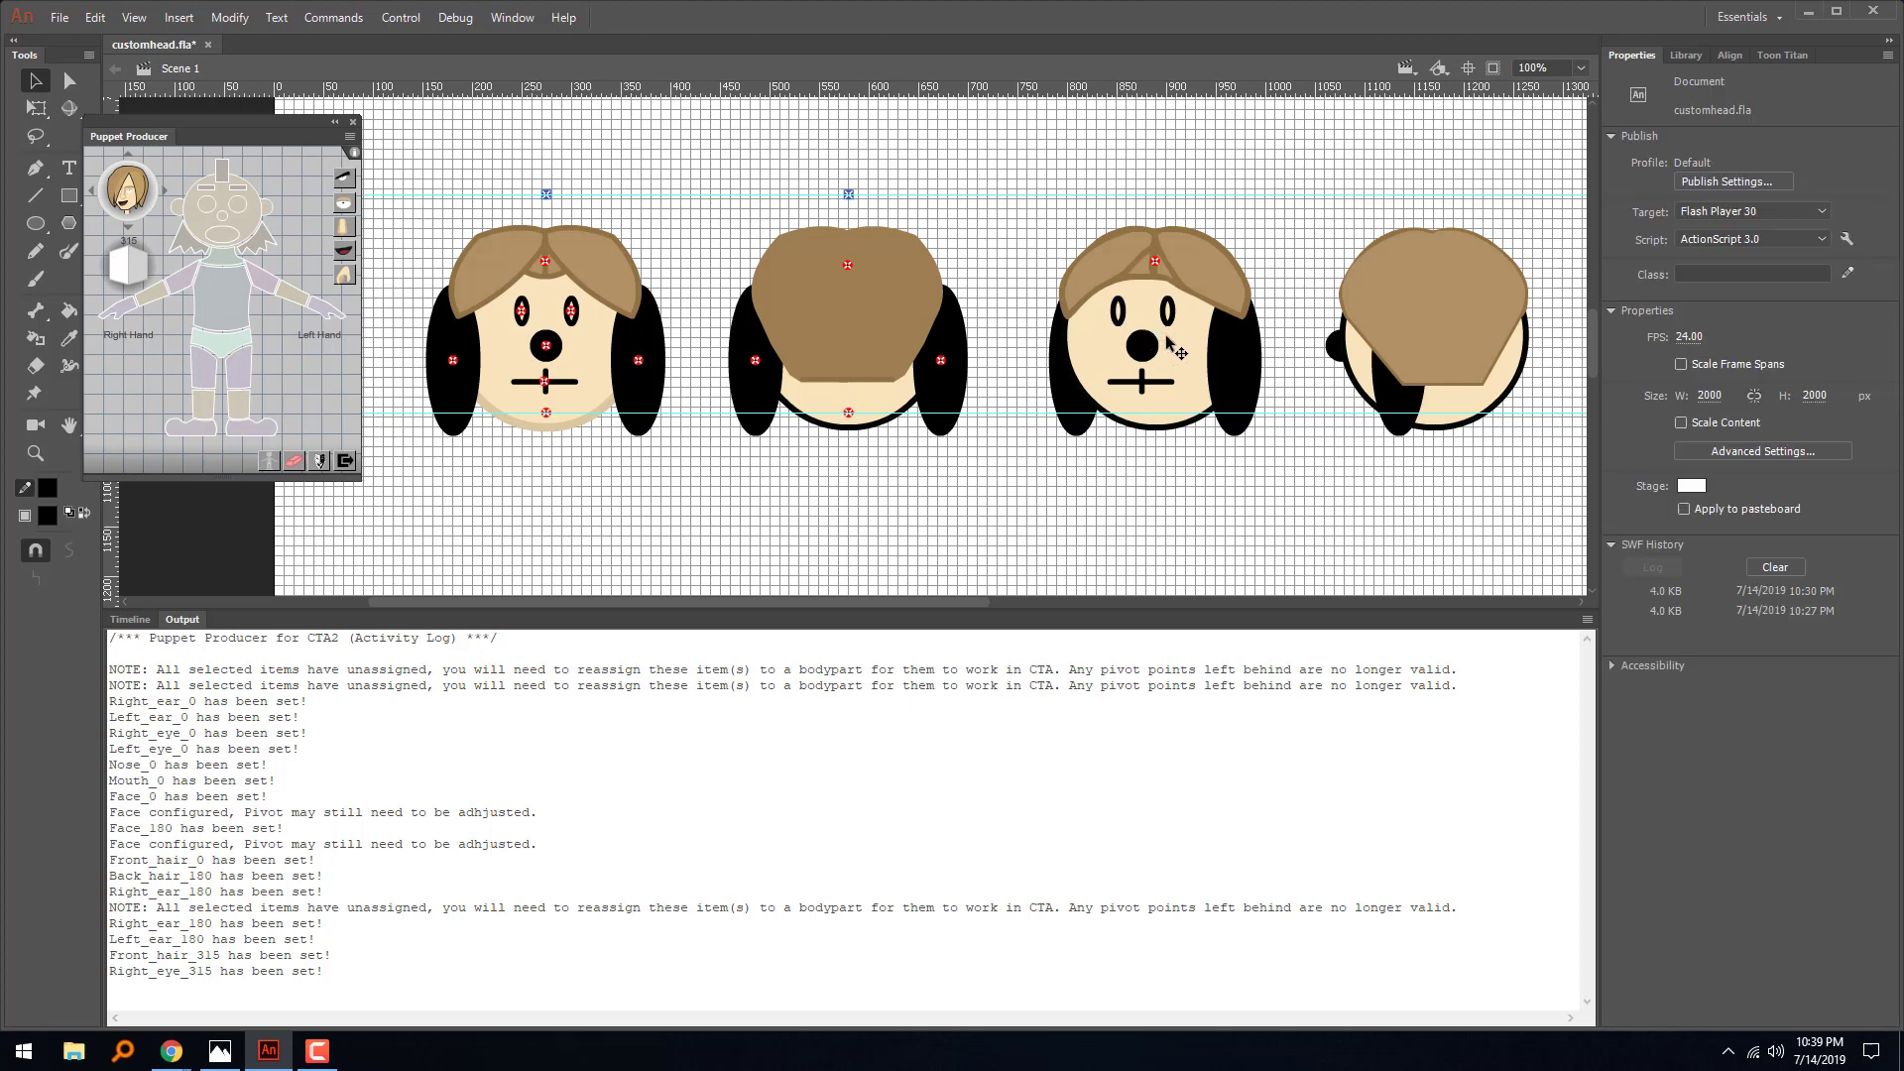
click(1168, 340)
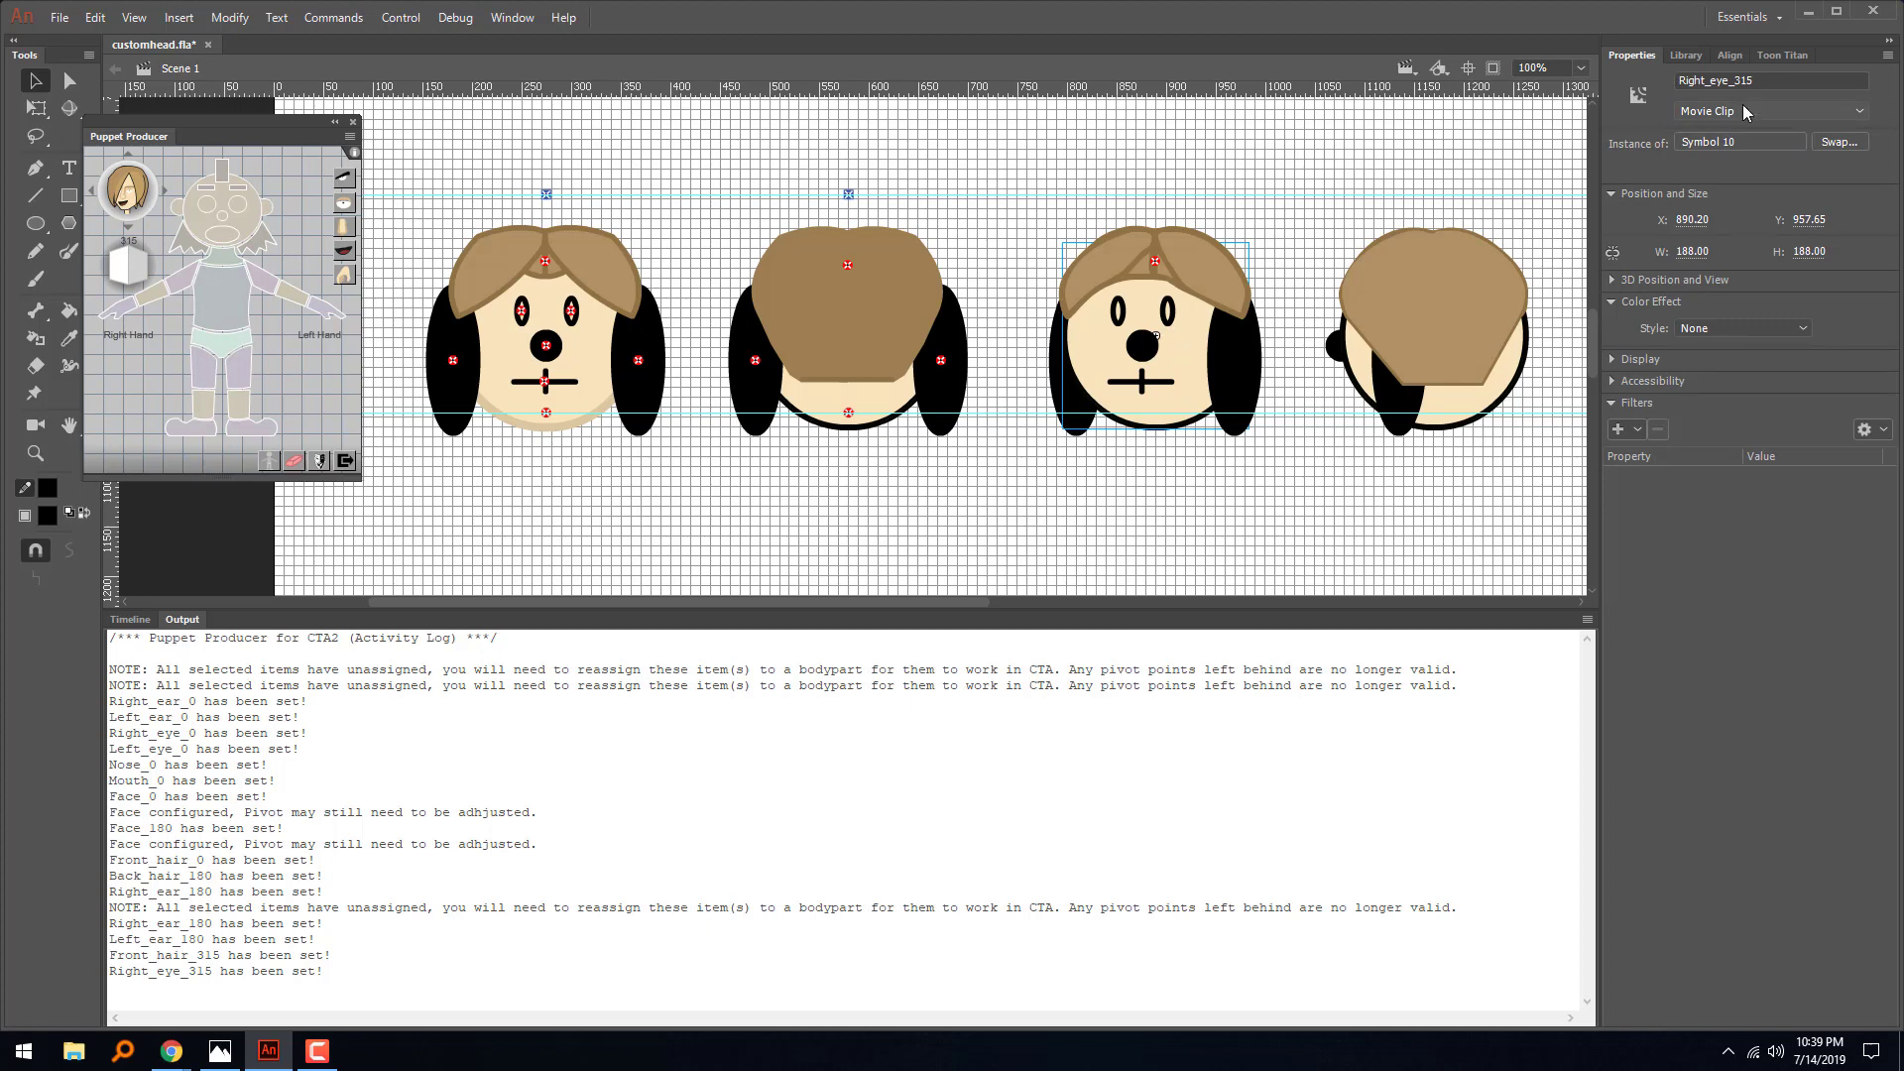
click(295, 460)
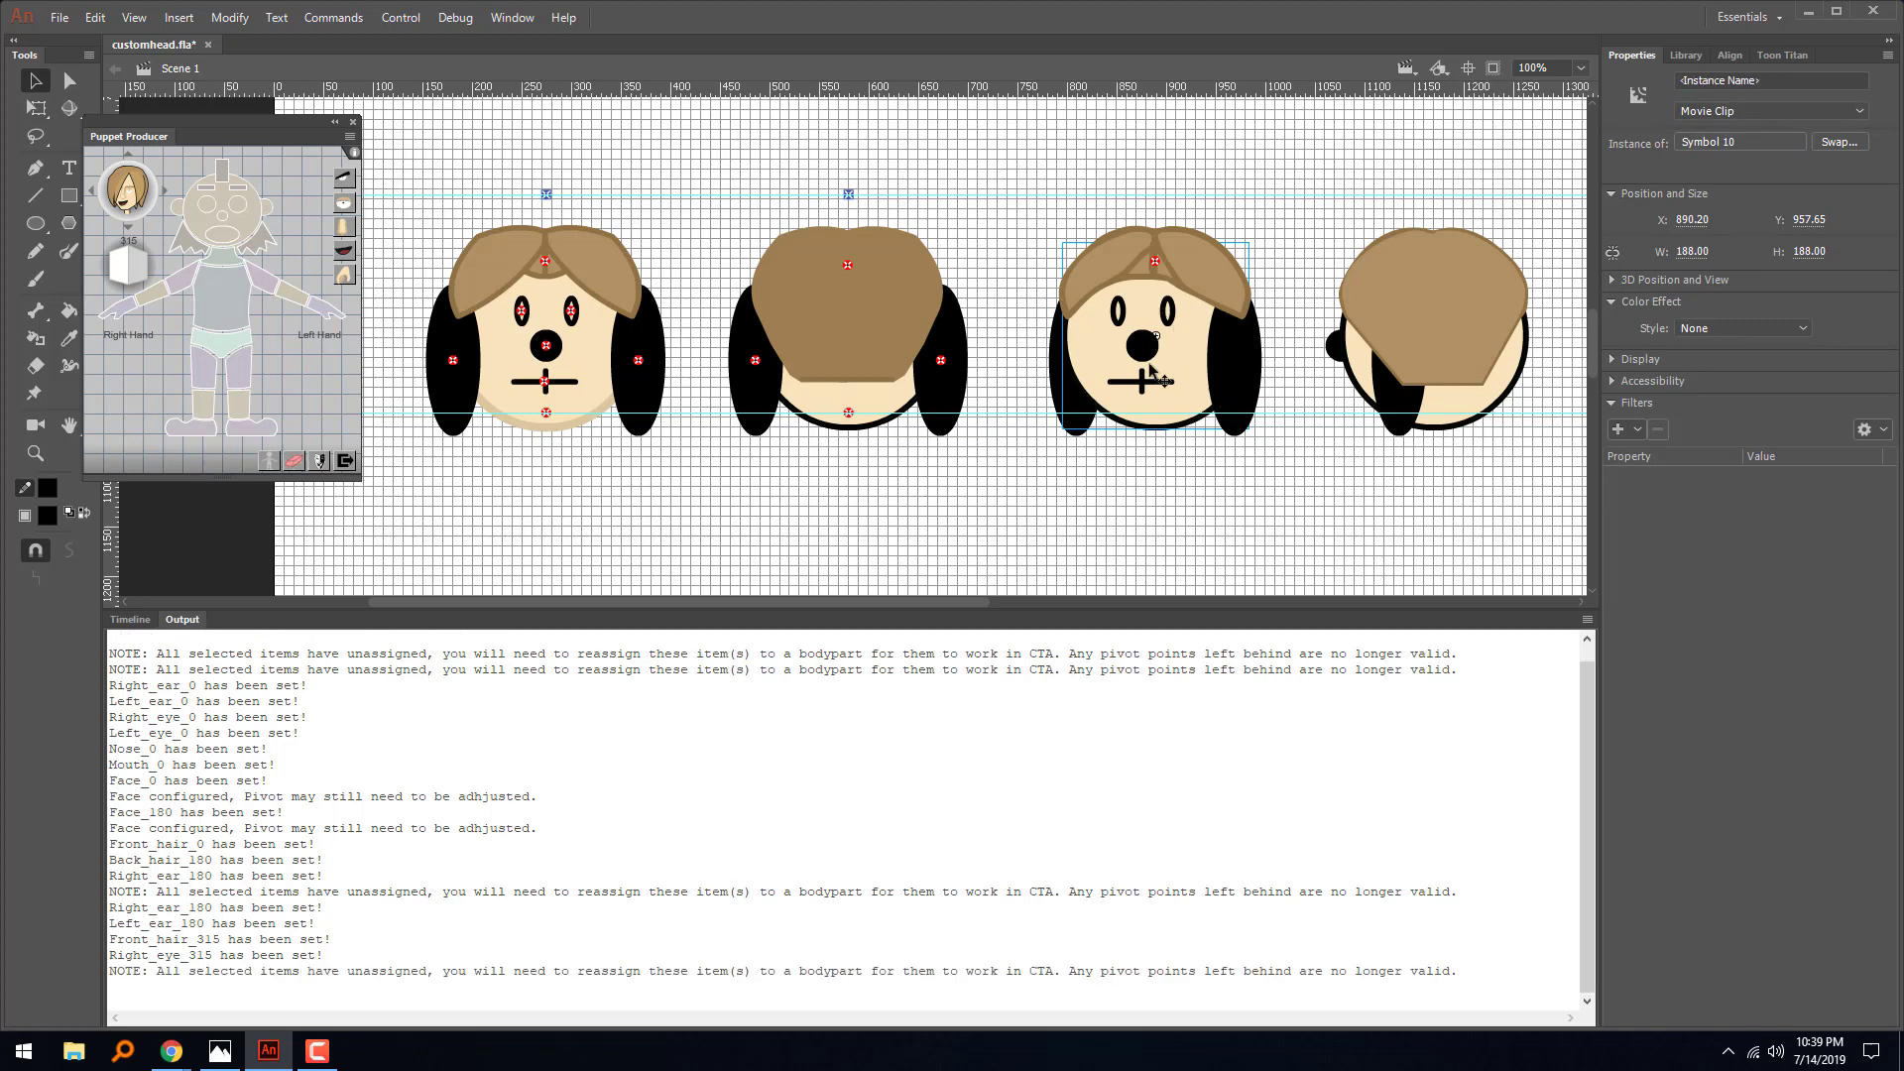
click(1174, 458)
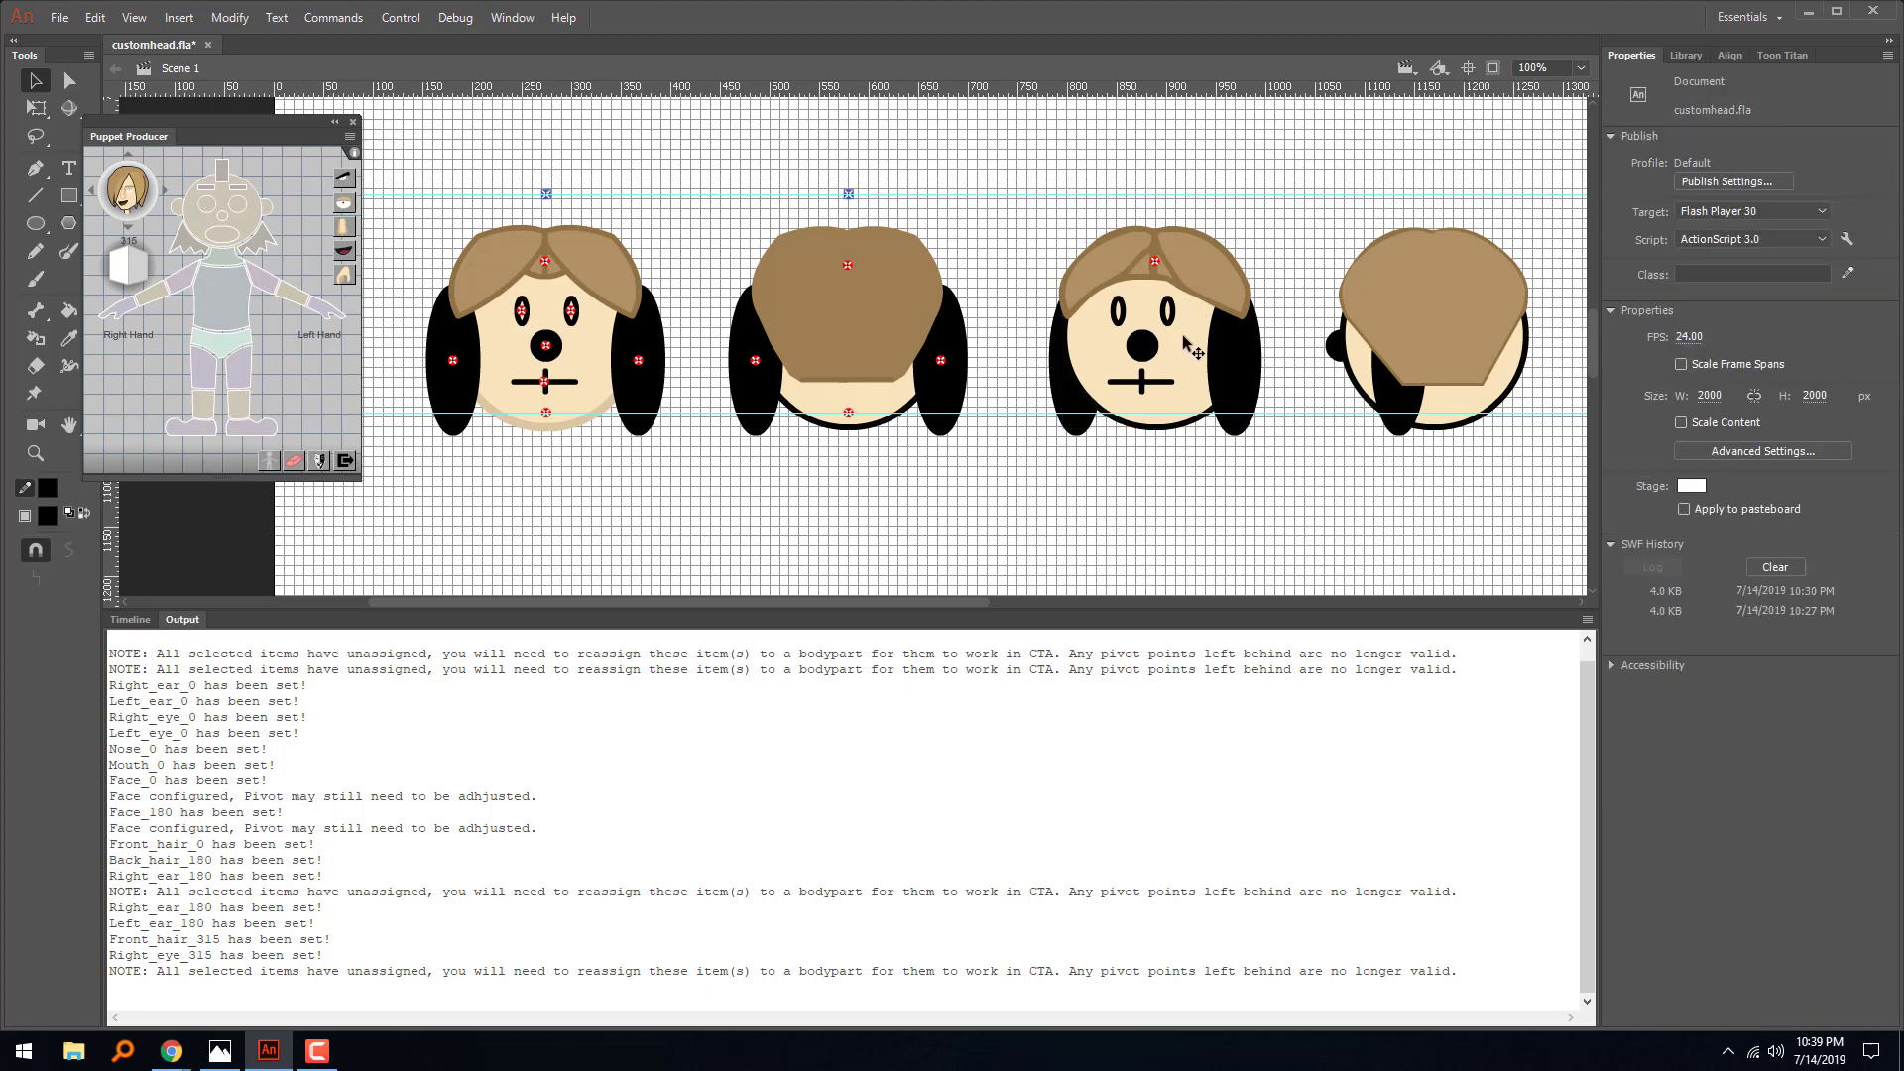
click(1175, 348)
- Assign the third head's two eyes as its right eye and left eye for the 315 angle
click(1121, 318)
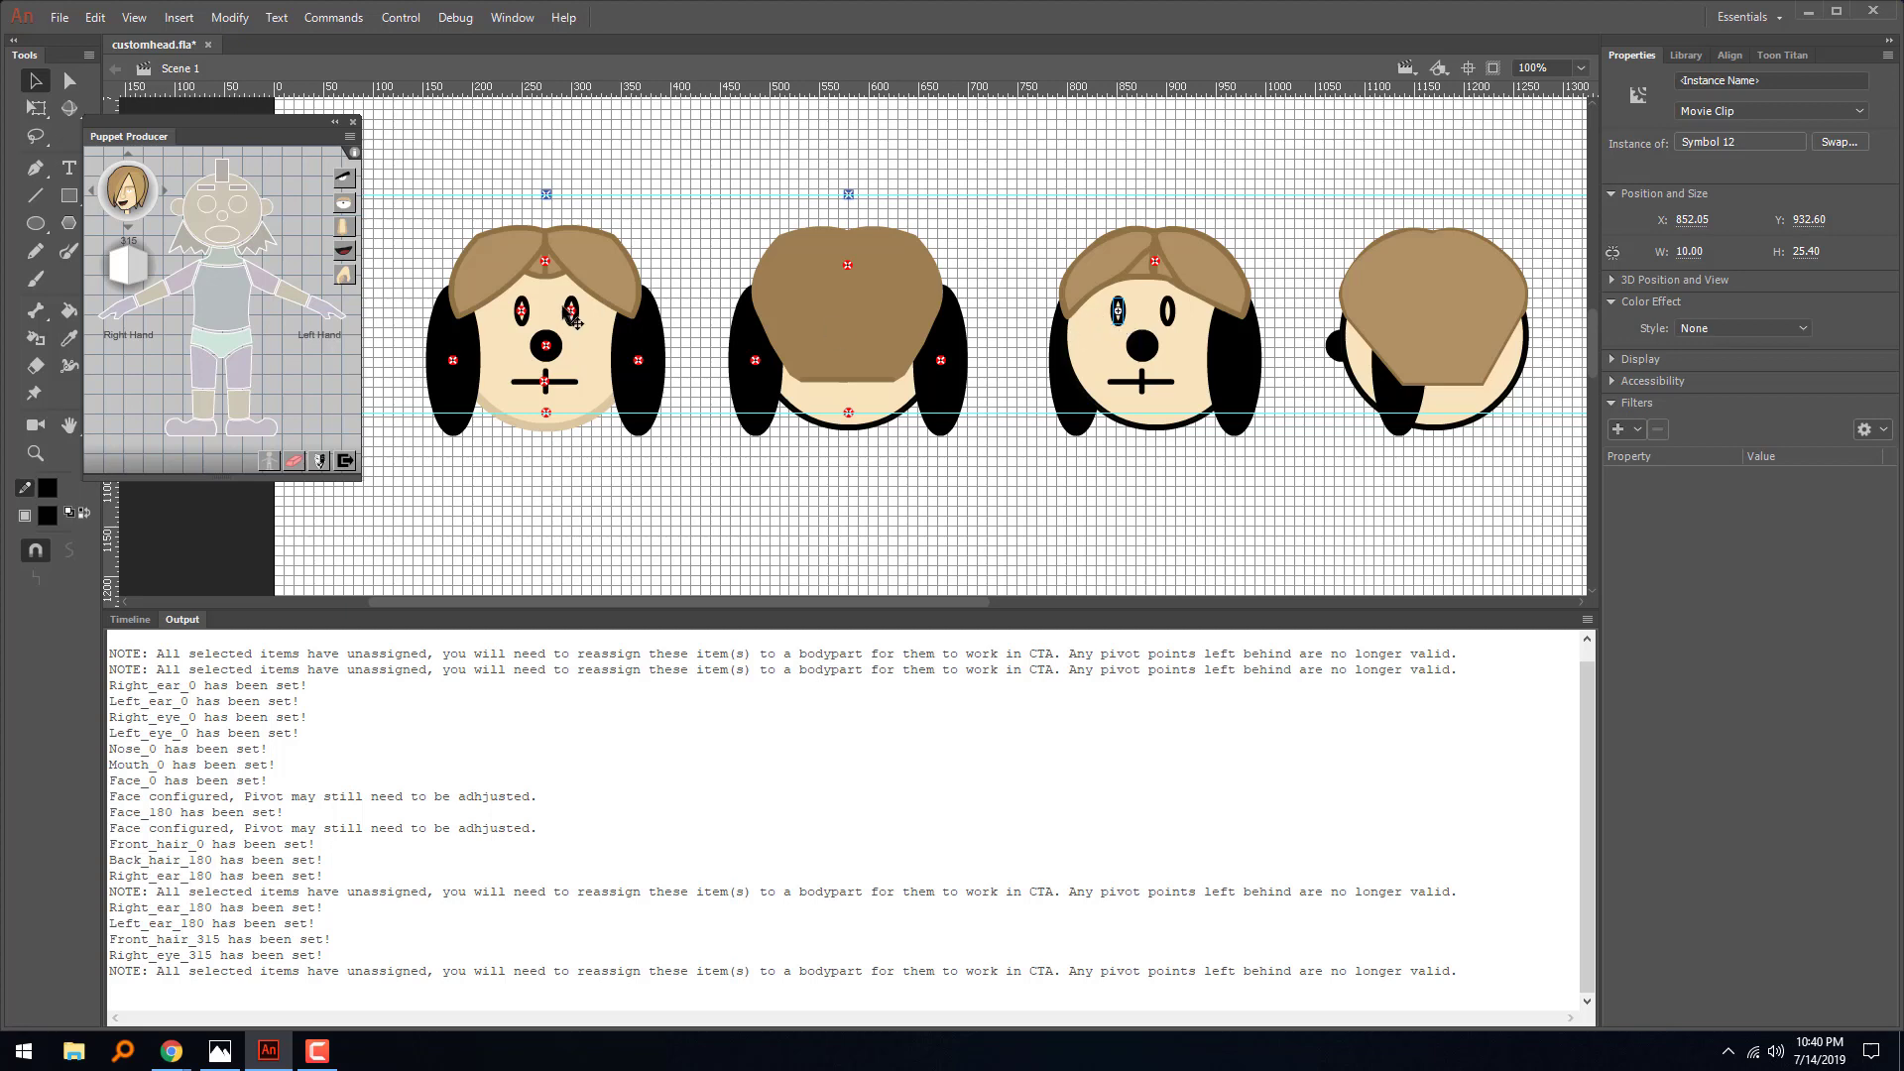
click(210, 211)
click(1169, 313)
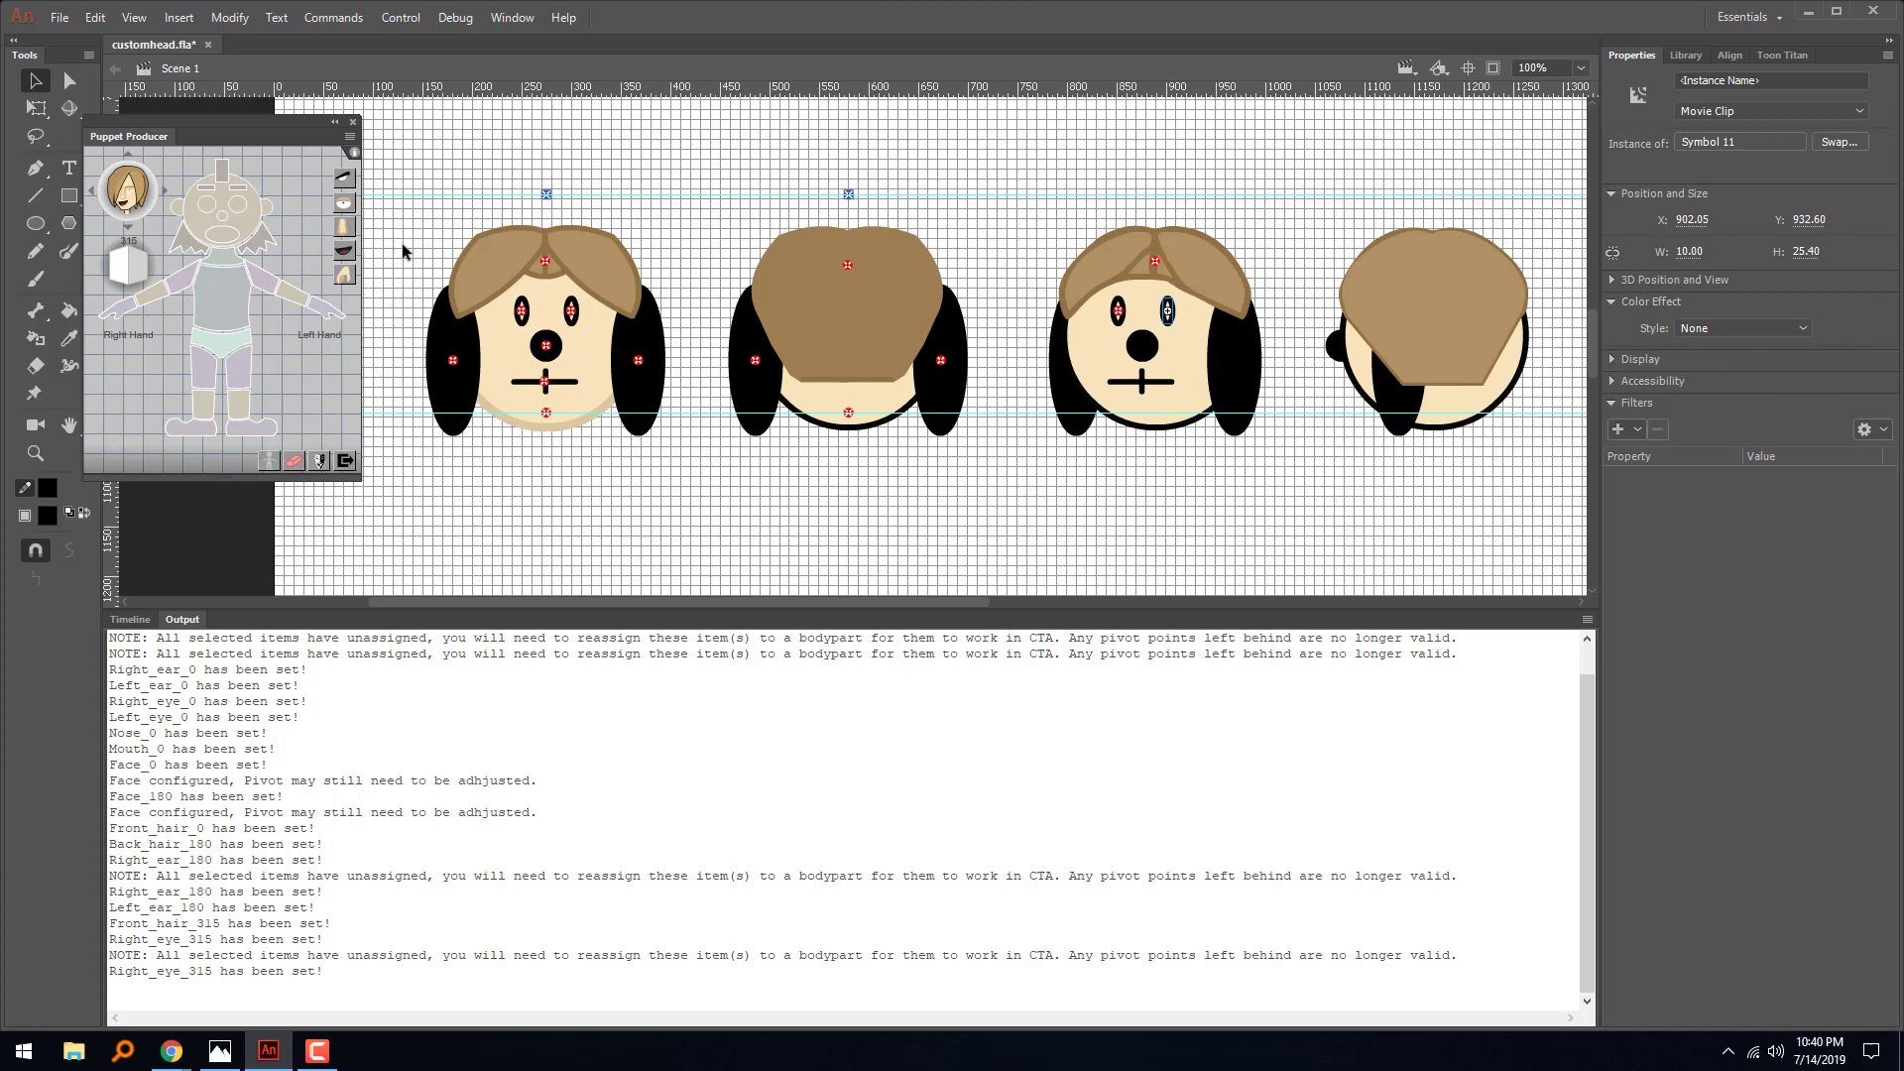
click(239, 211)
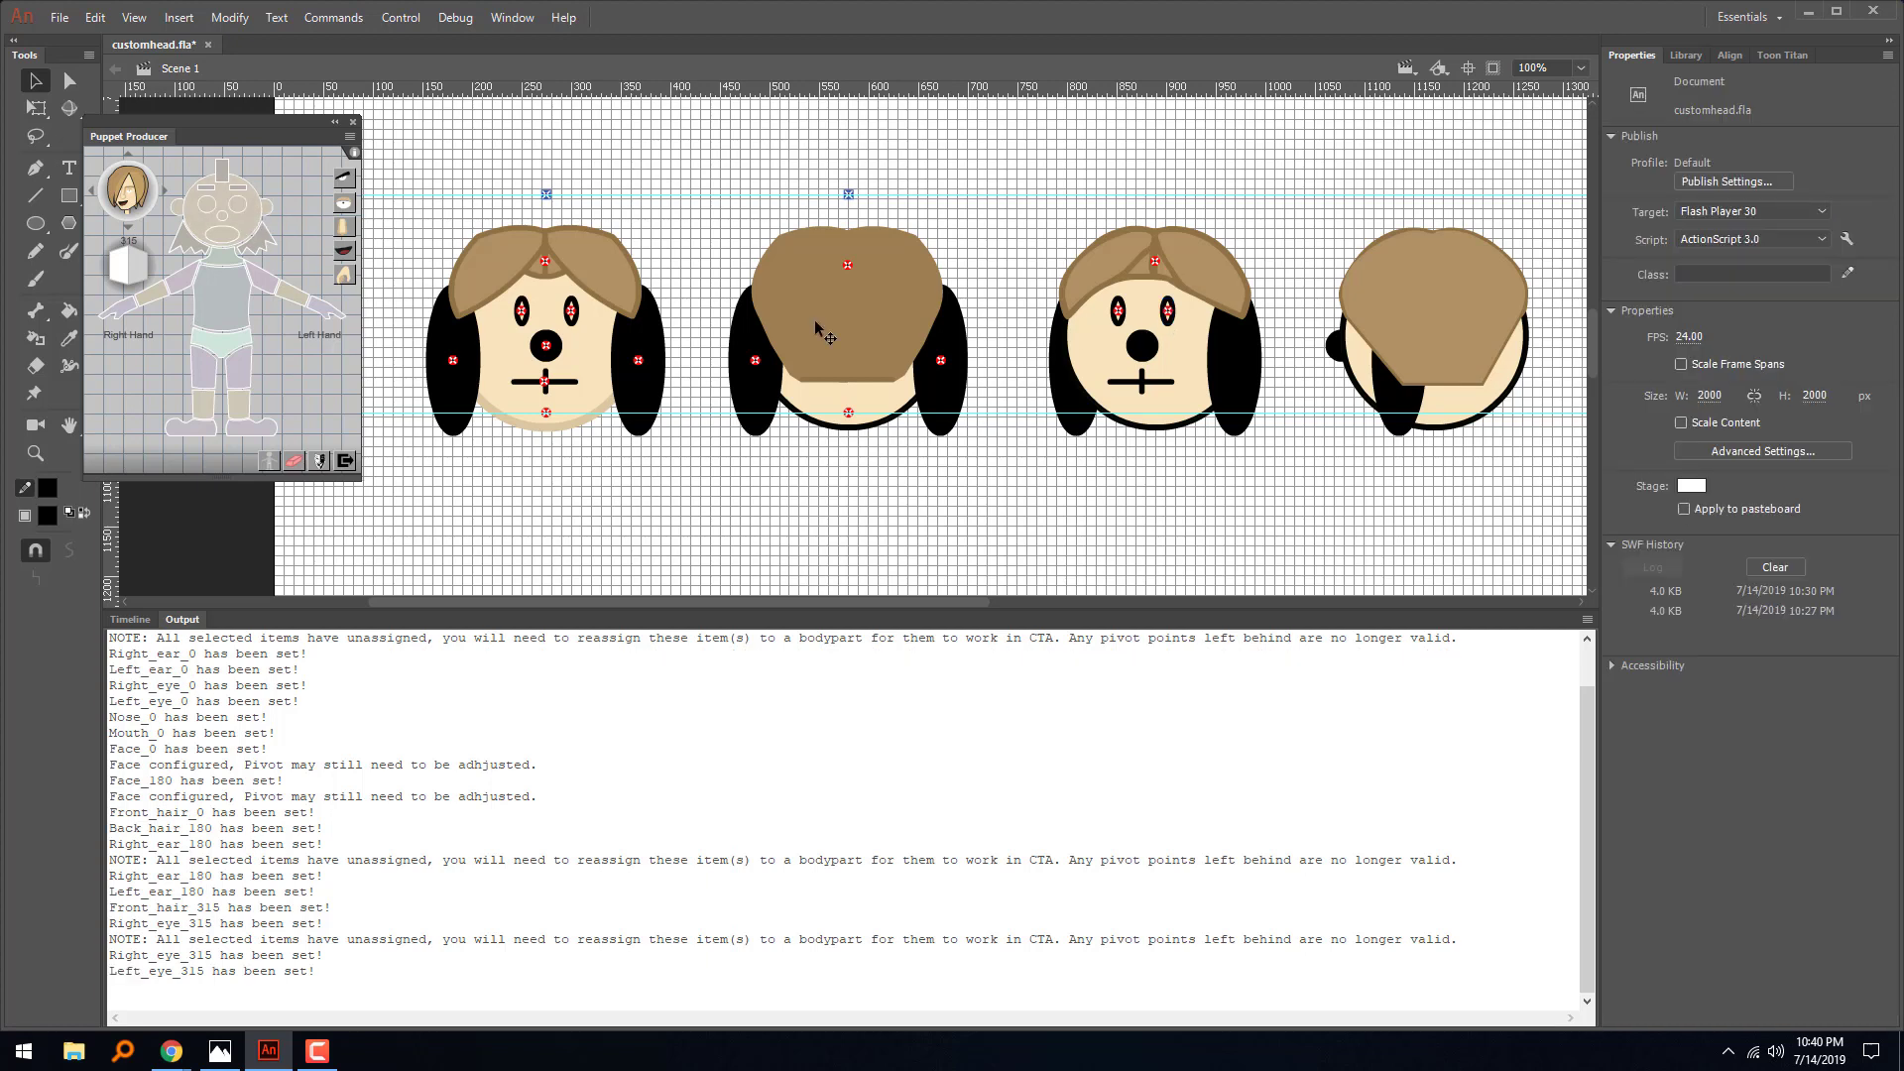
- Assign the third head's nose and mouth as its nose and mouth for the 315 angle
click(1141, 349)
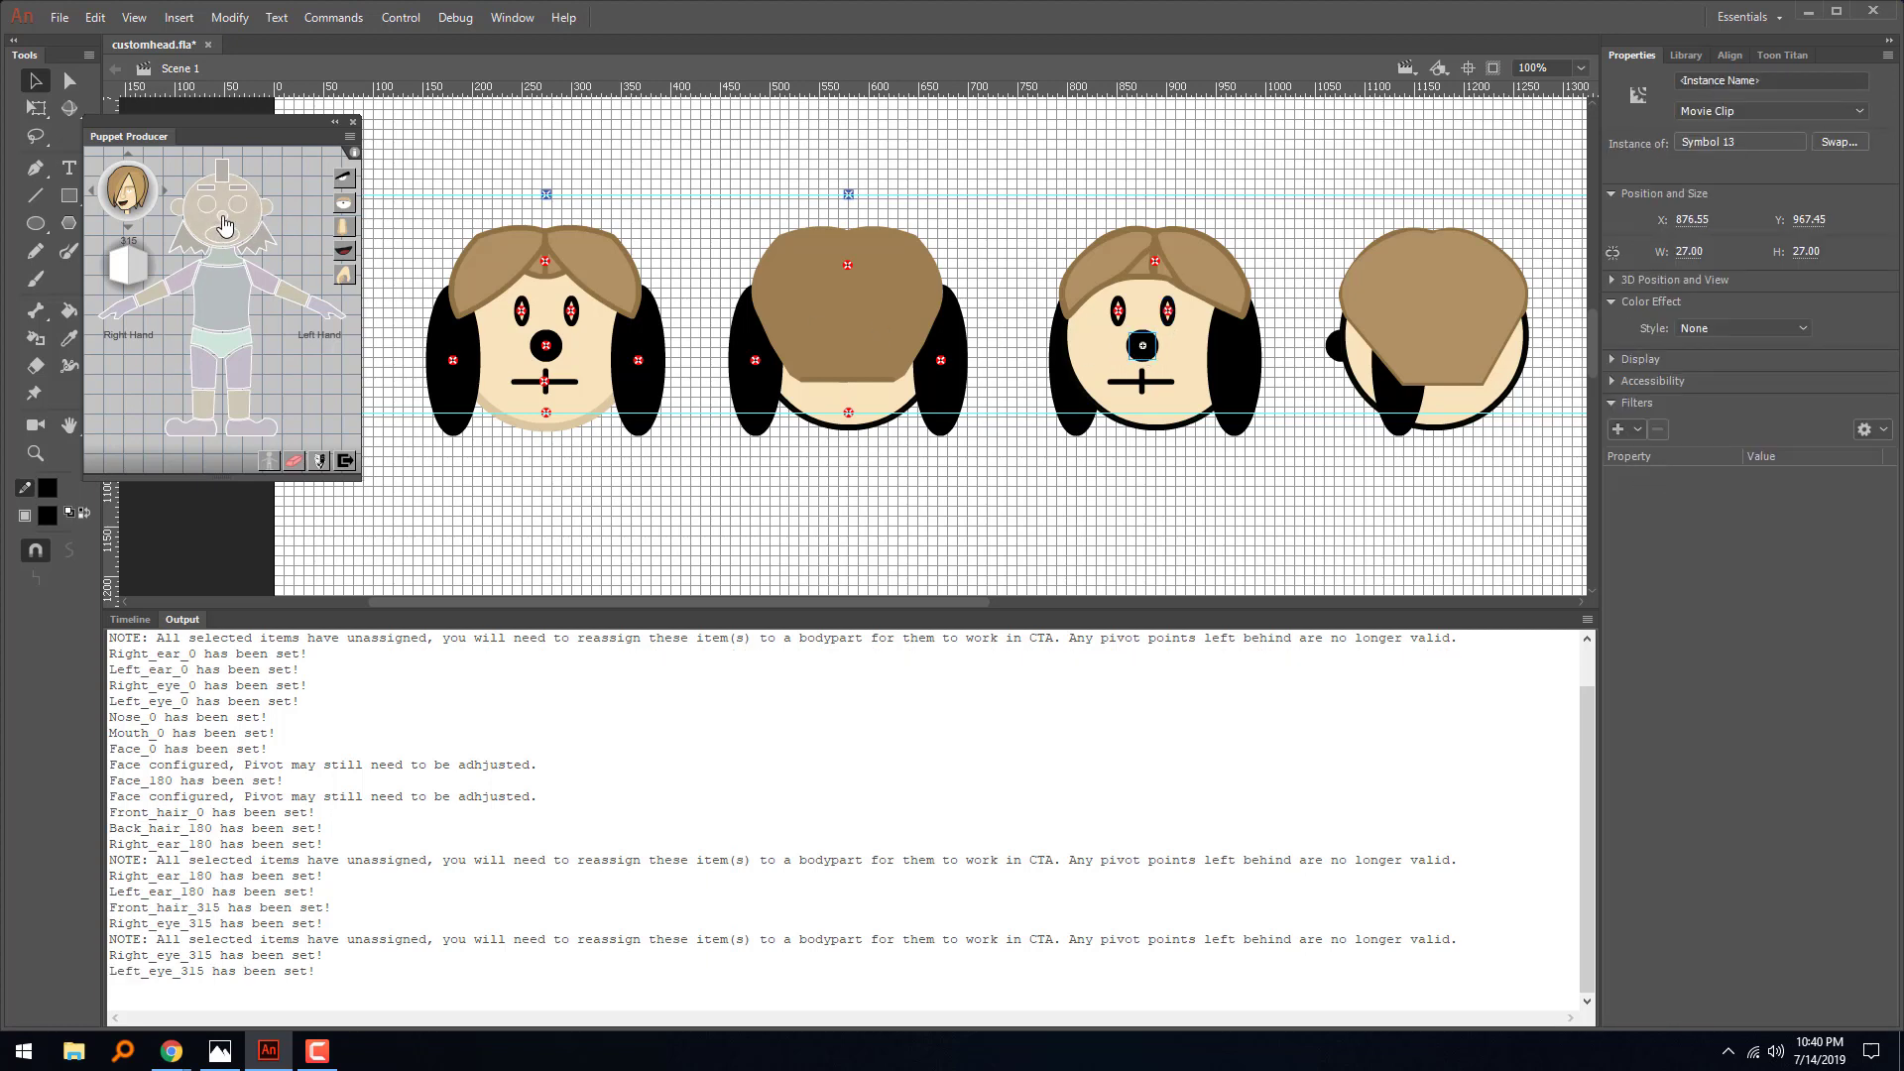
click(226, 226)
click(1141, 383)
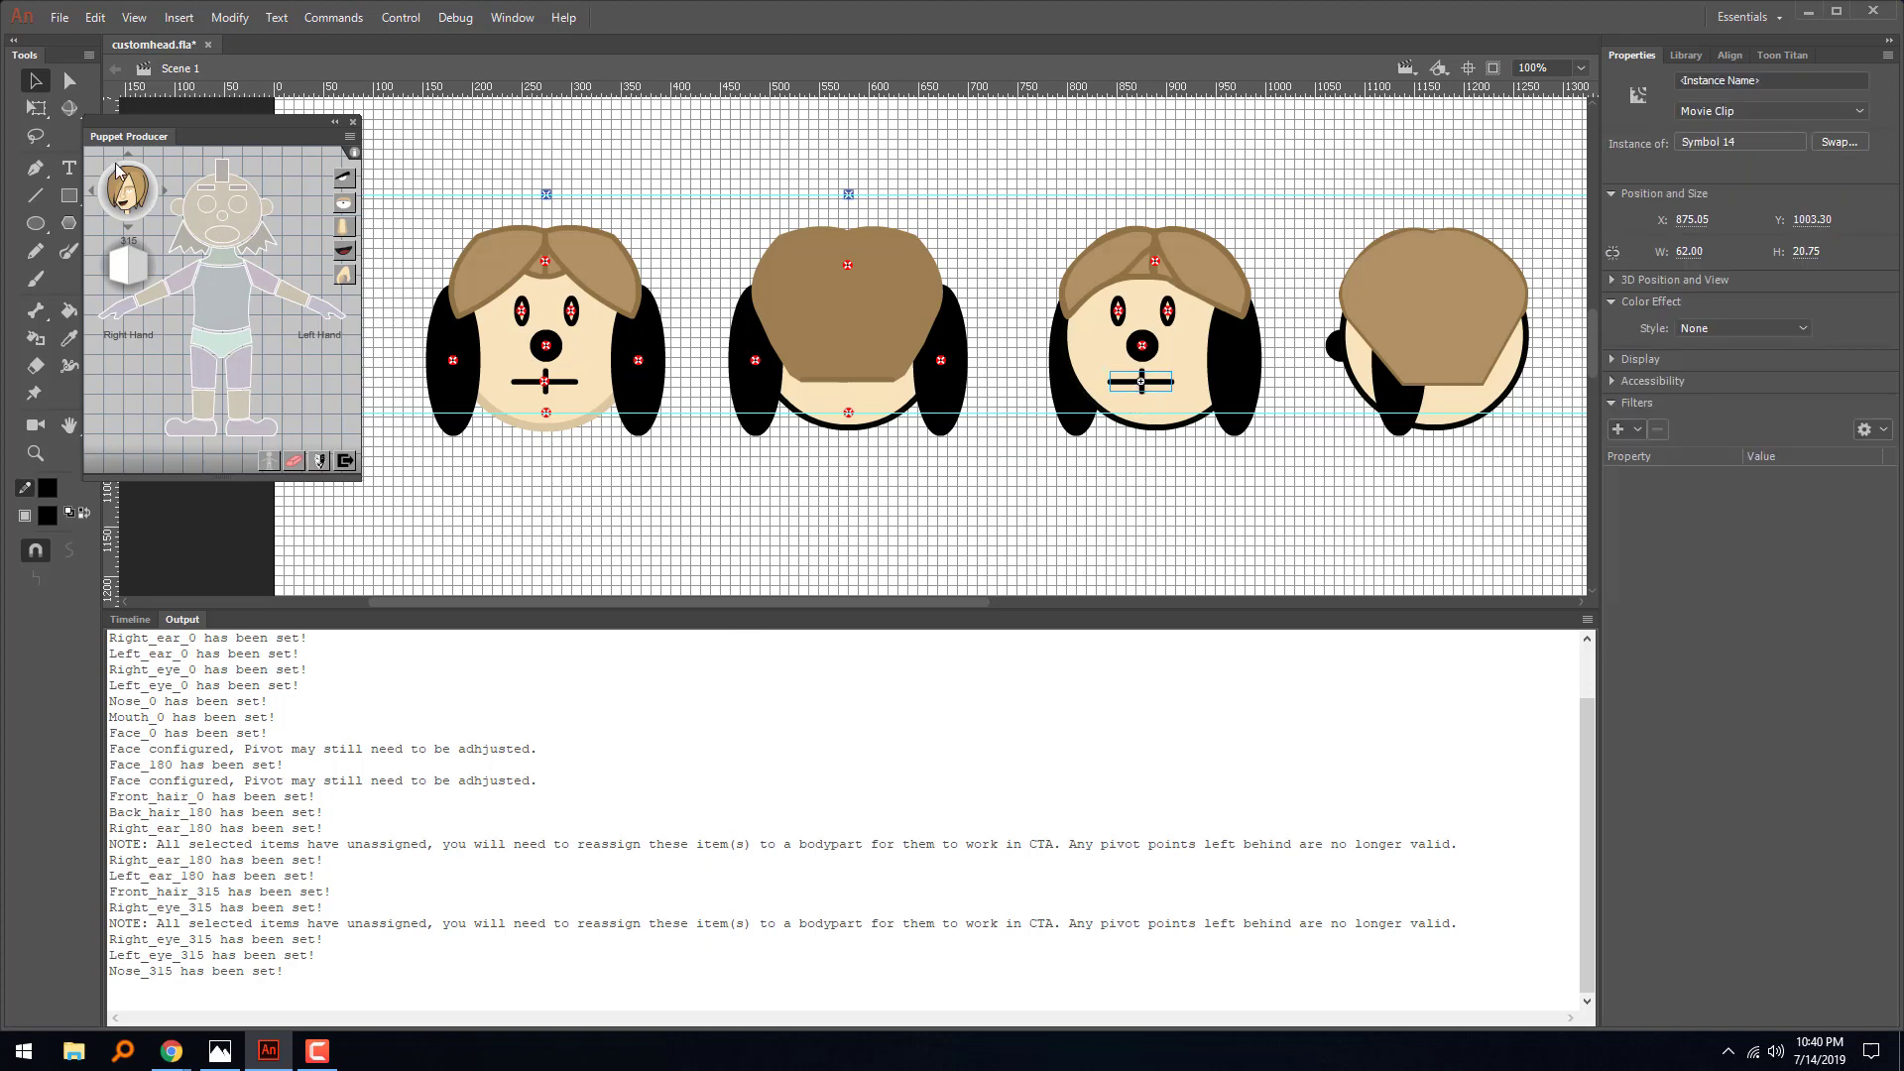
click(226, 246)
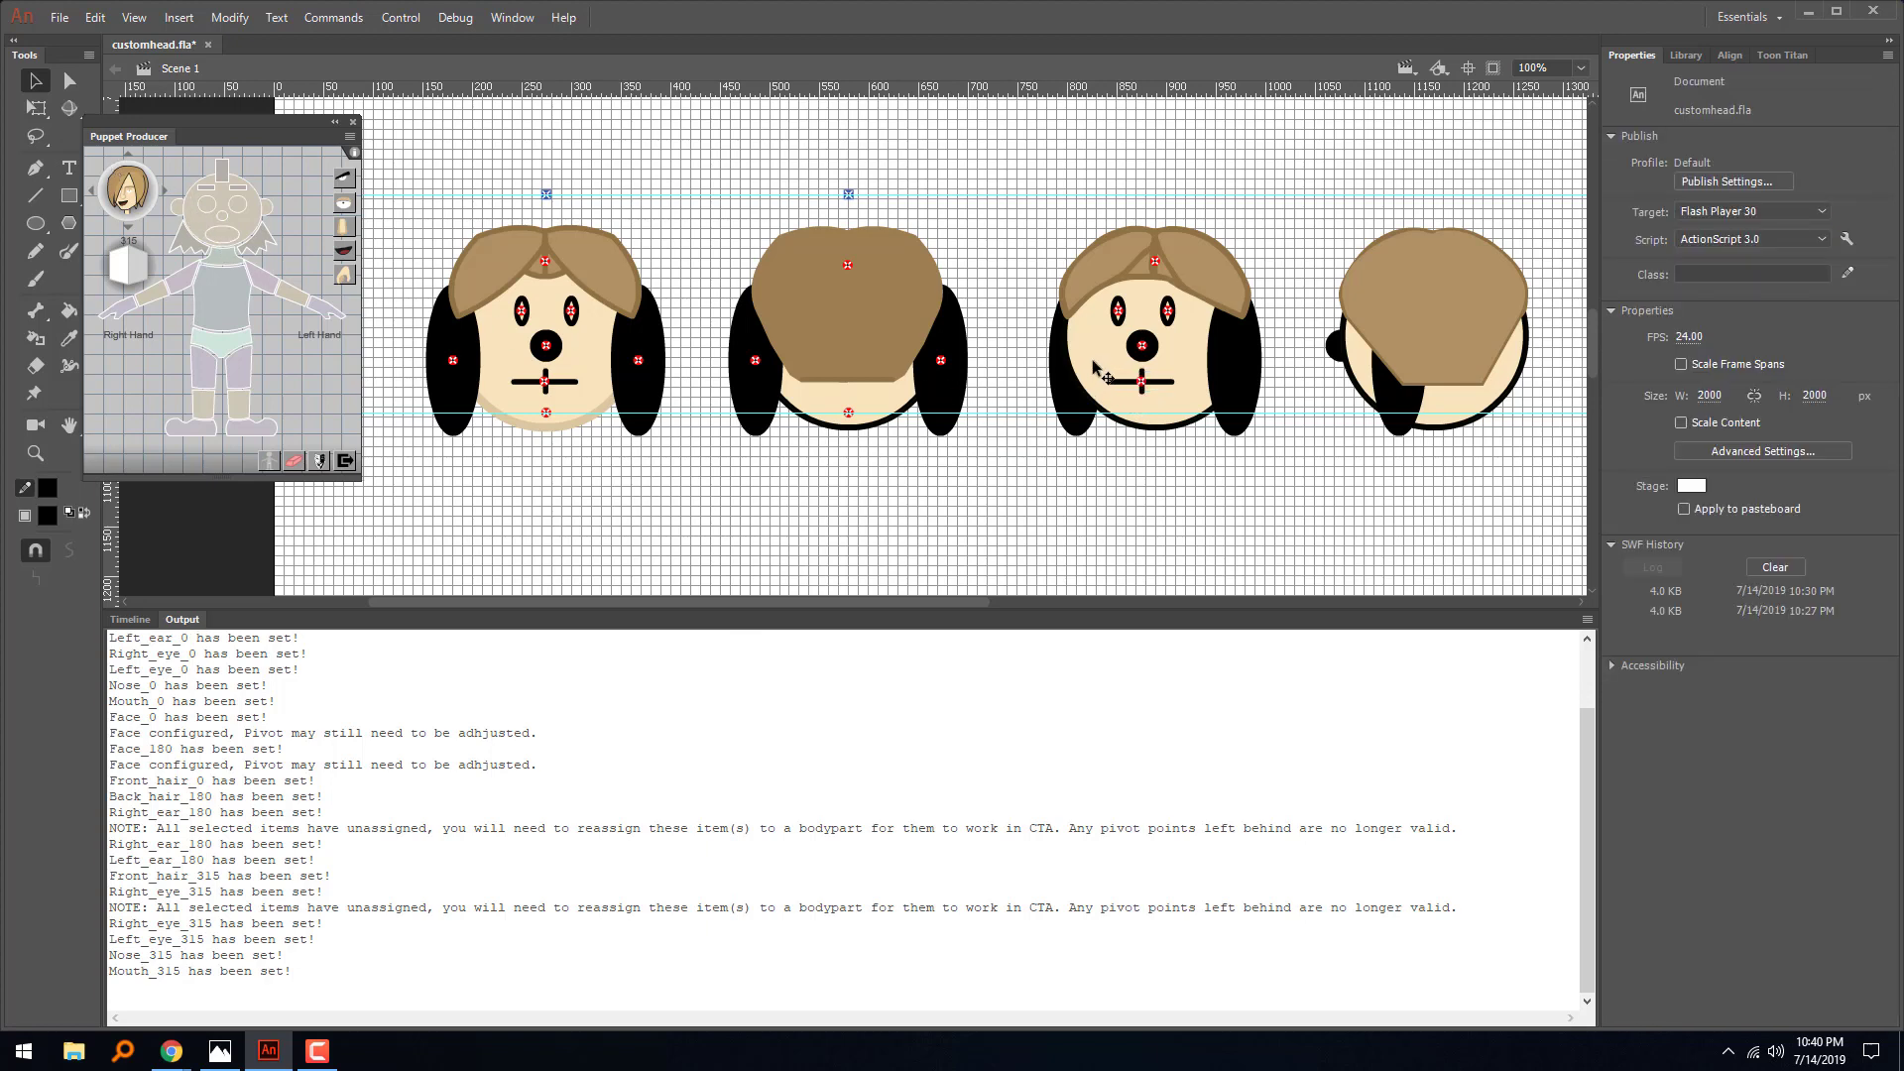
- Assign the third head's ears for the 315 angle, the one on the picture's left as right ear and the other as left ear
click(1064, 389)
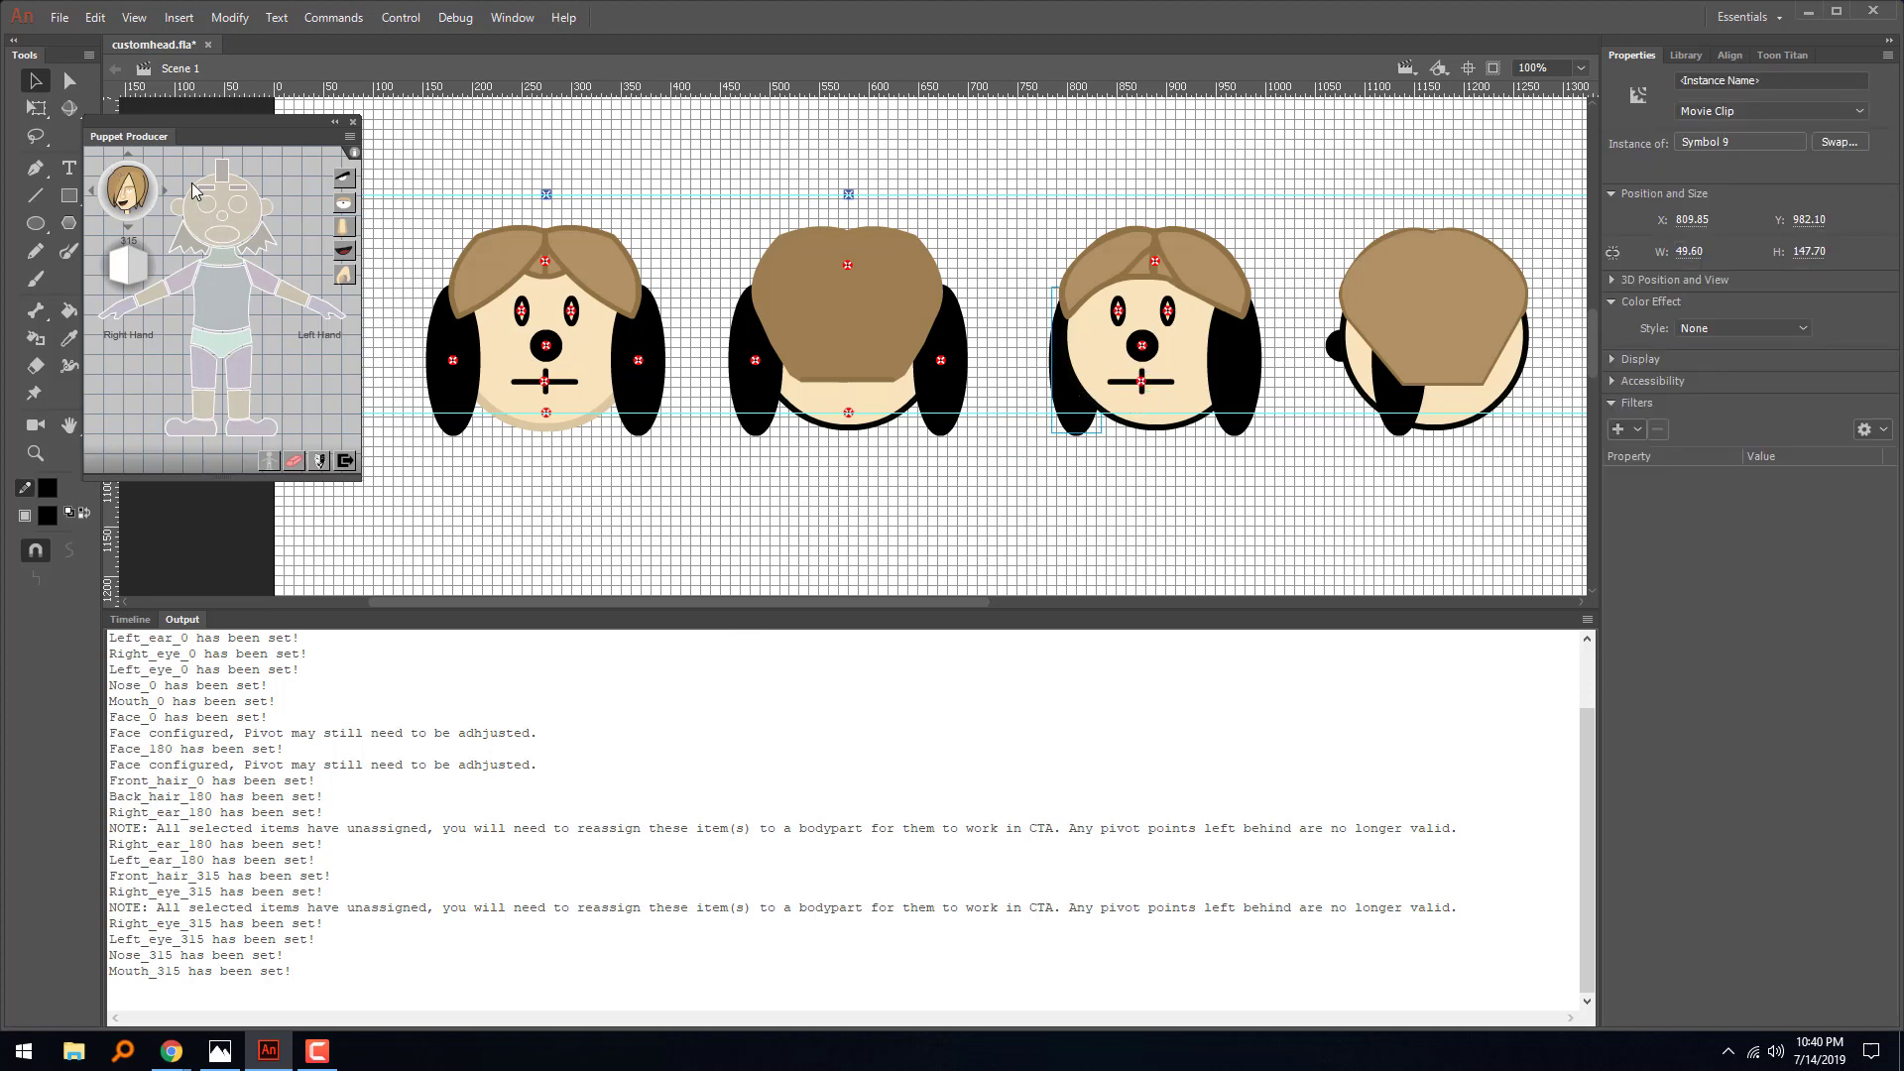
click(179, 216)
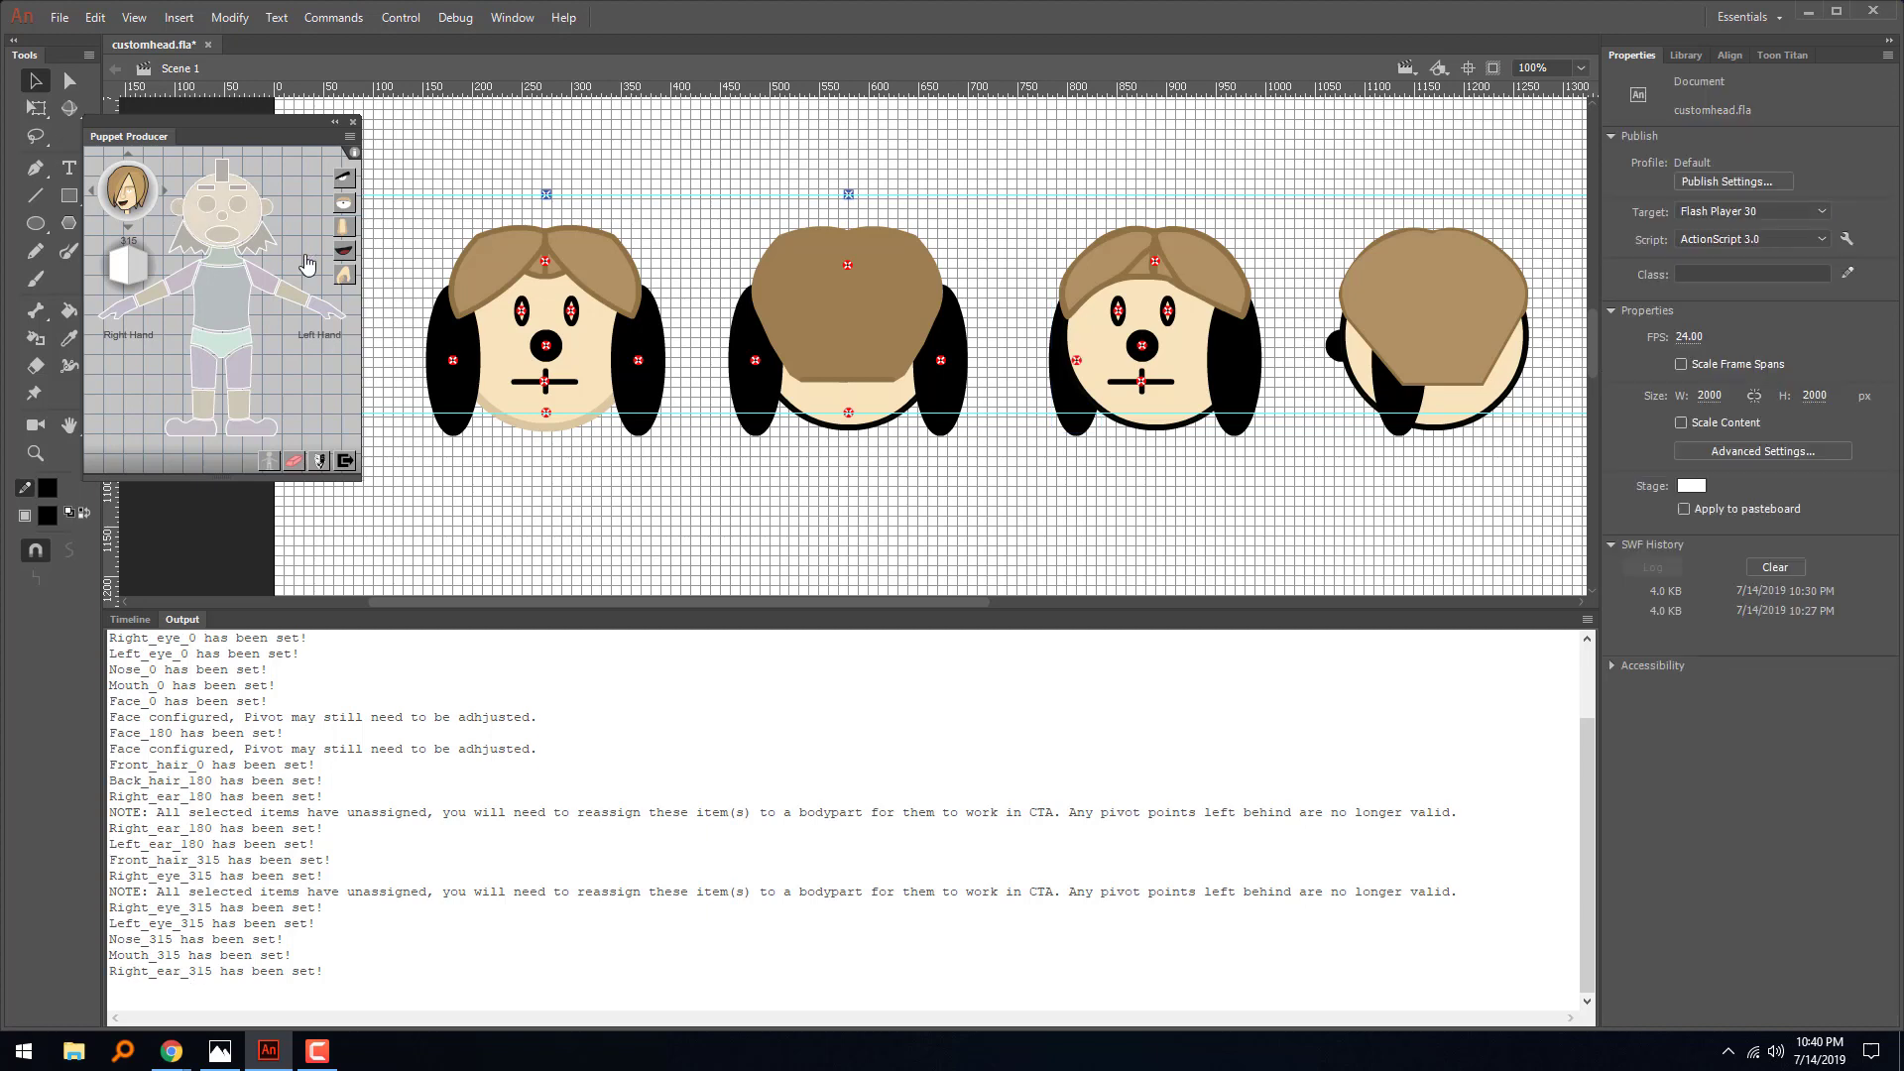
click(1238, 375)
click(266, 219)
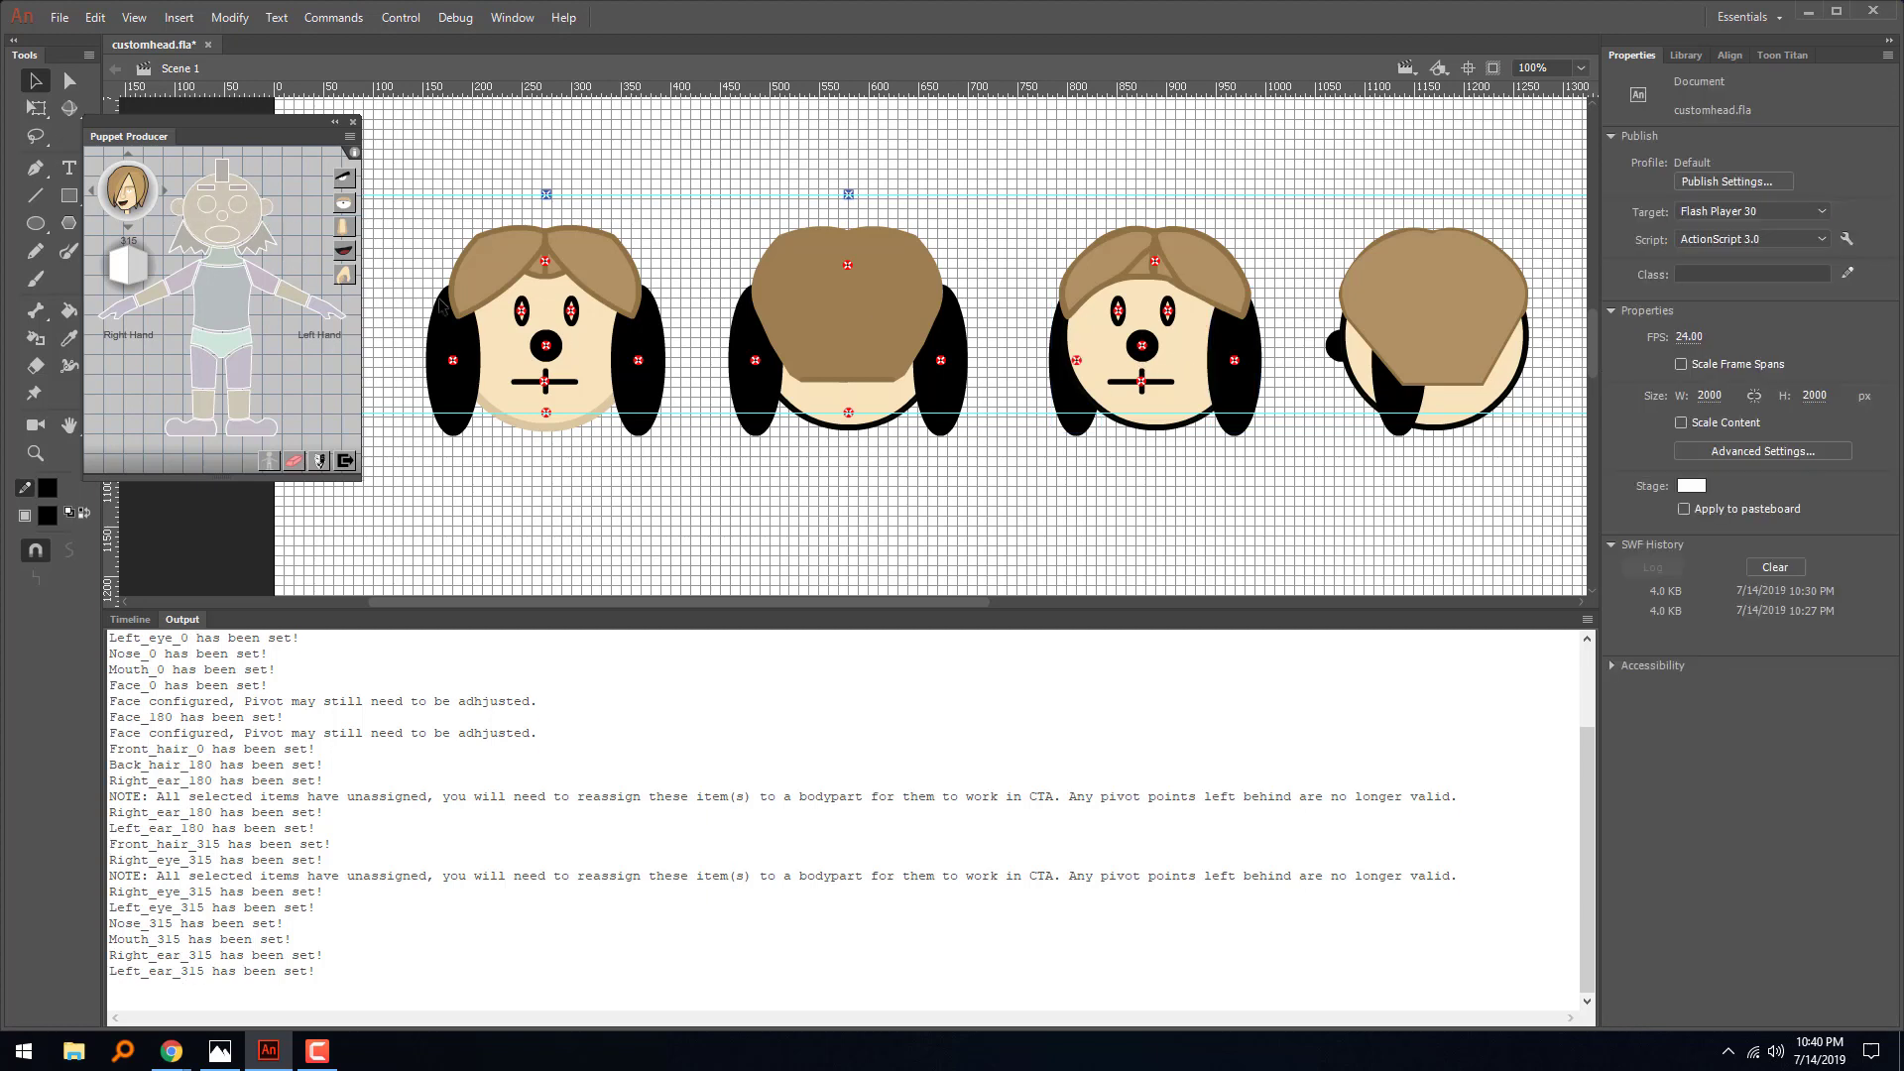
- Assign the third head's face for the 315 angle and lower its face pivot to the lower guide
click(1193, 402)
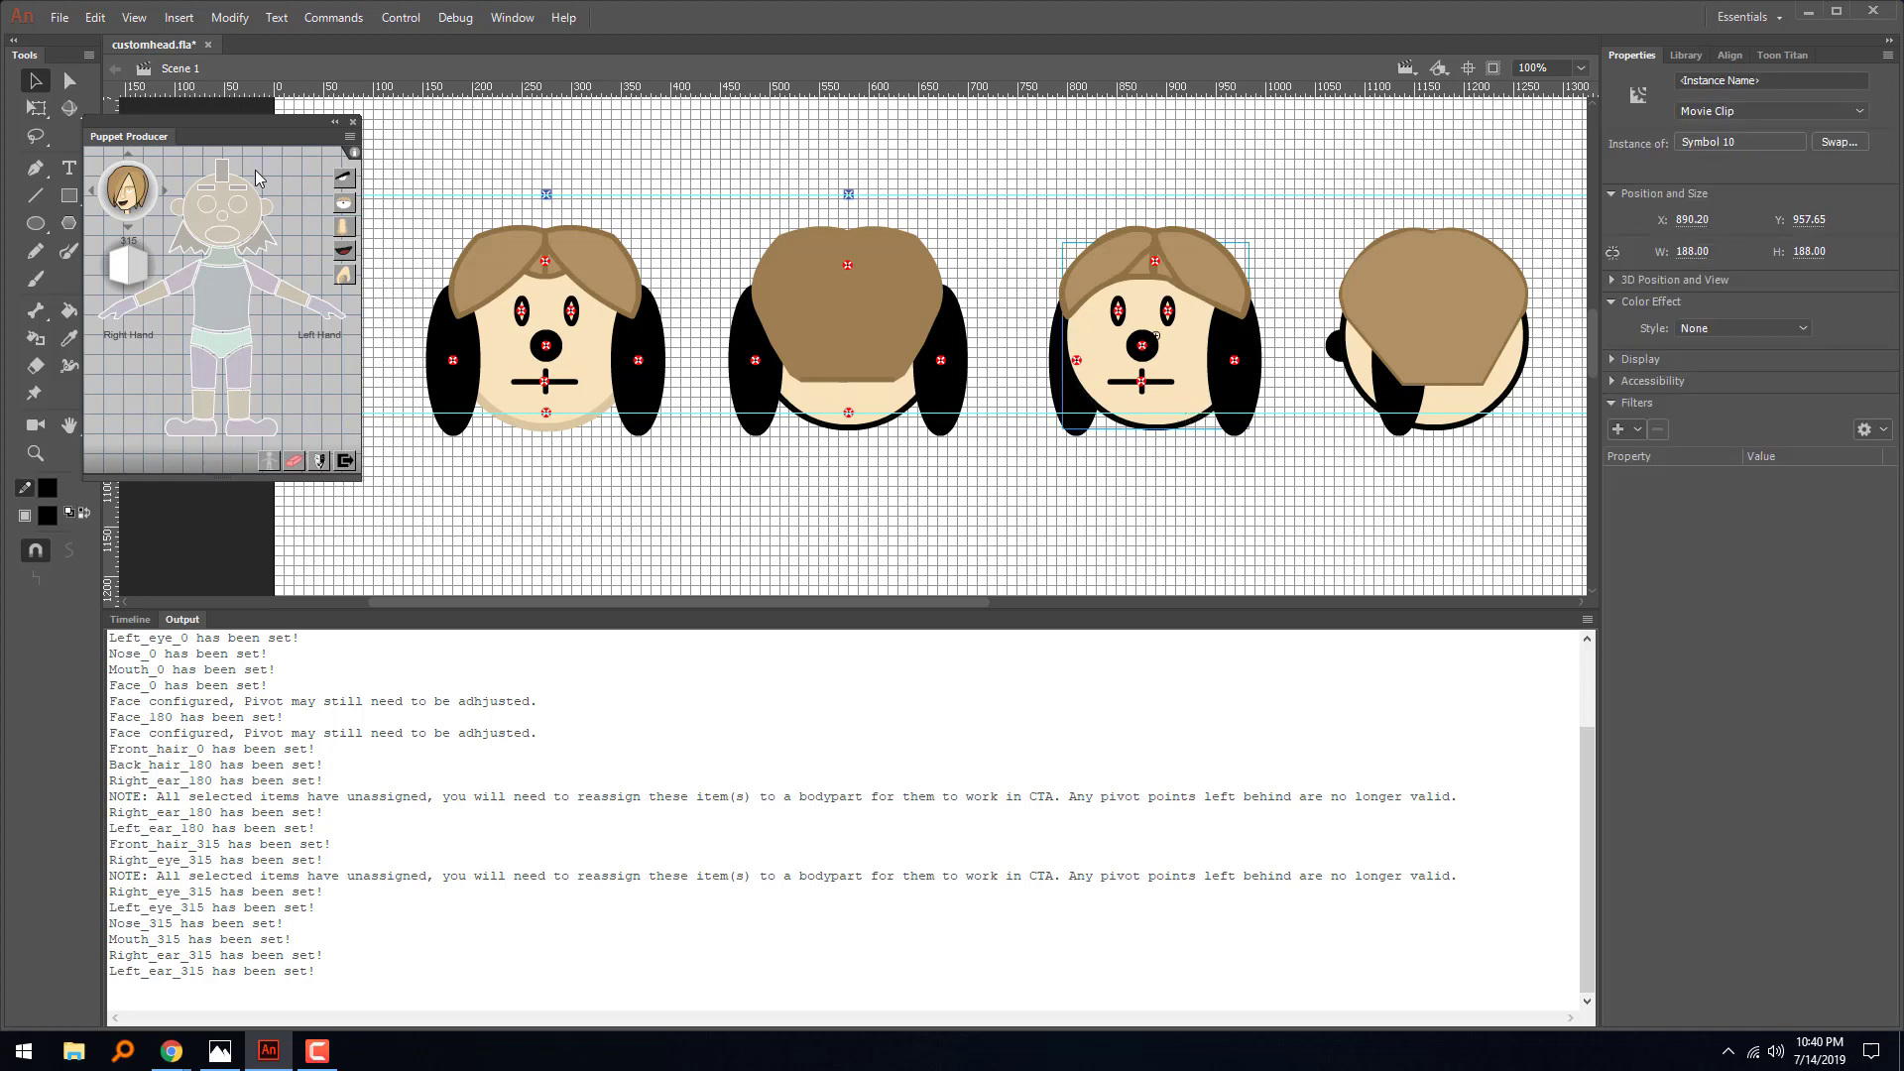
click(249, 231)
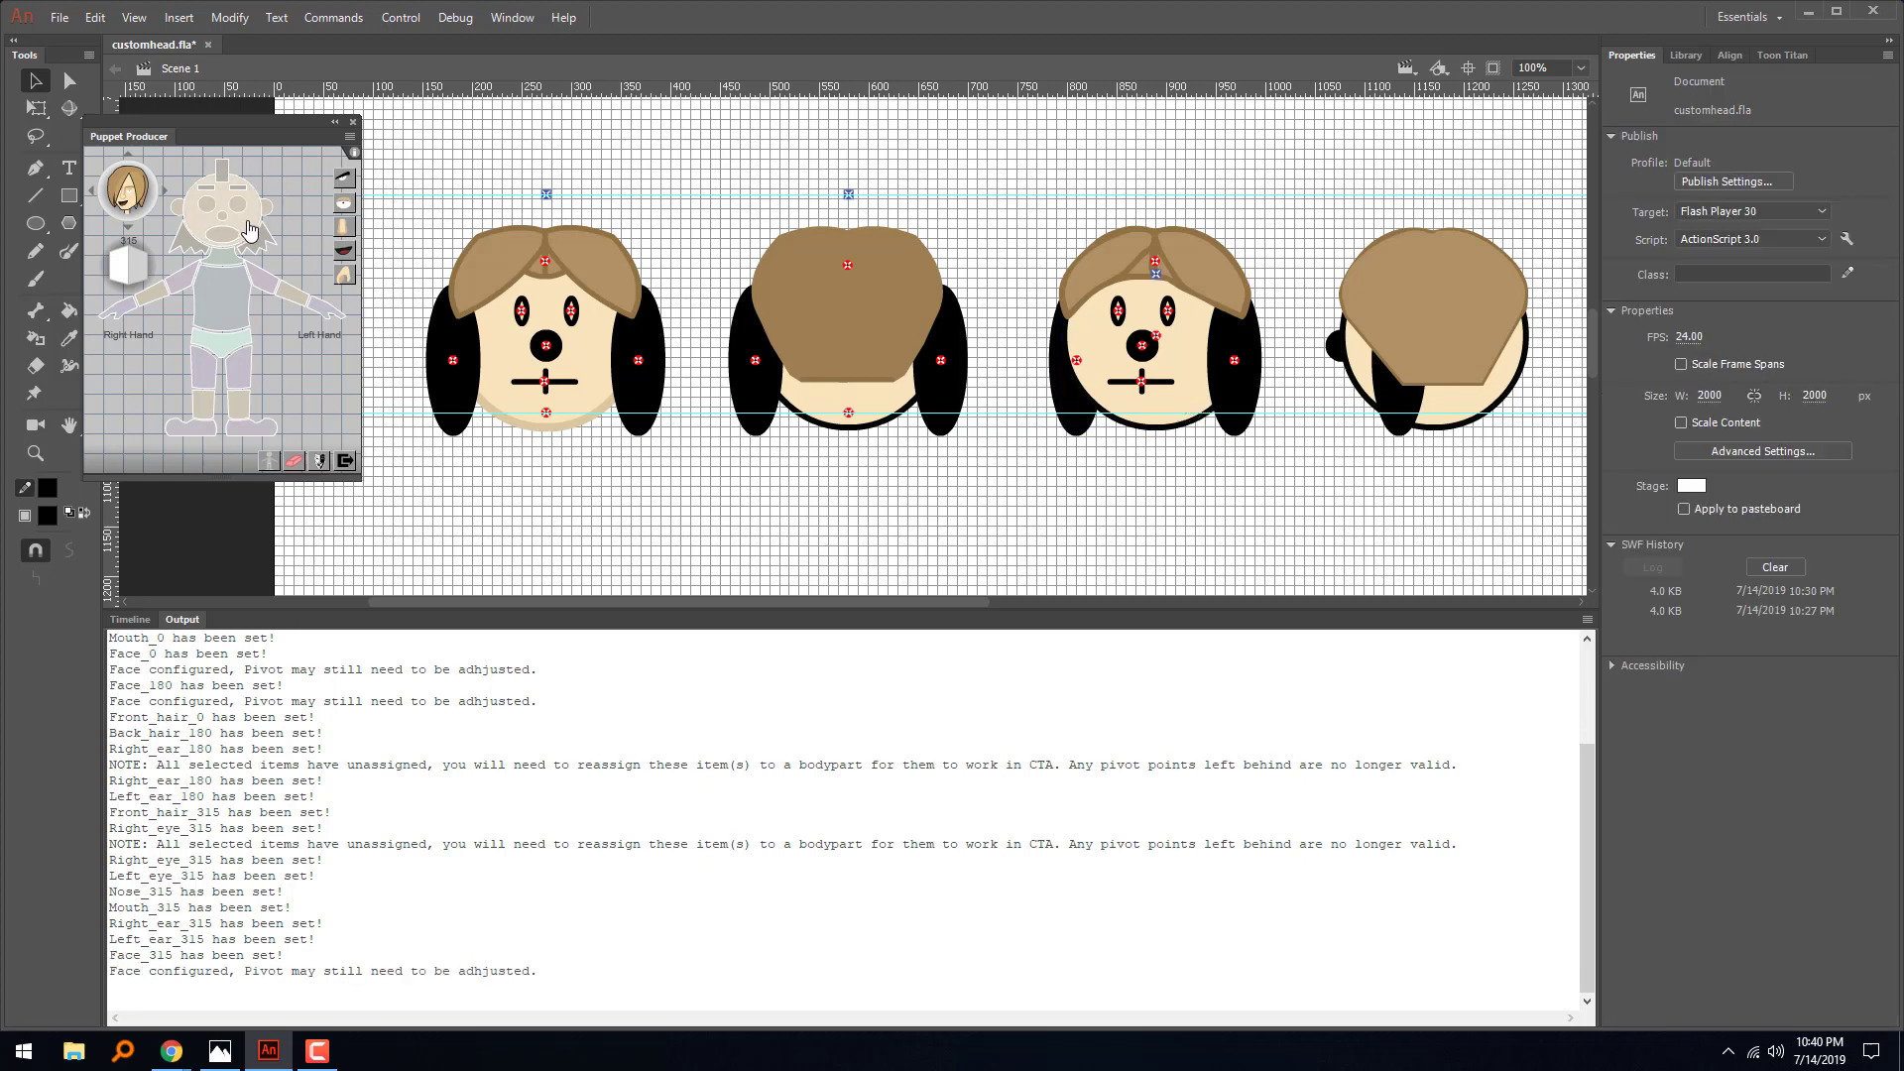
click(1154, 334)
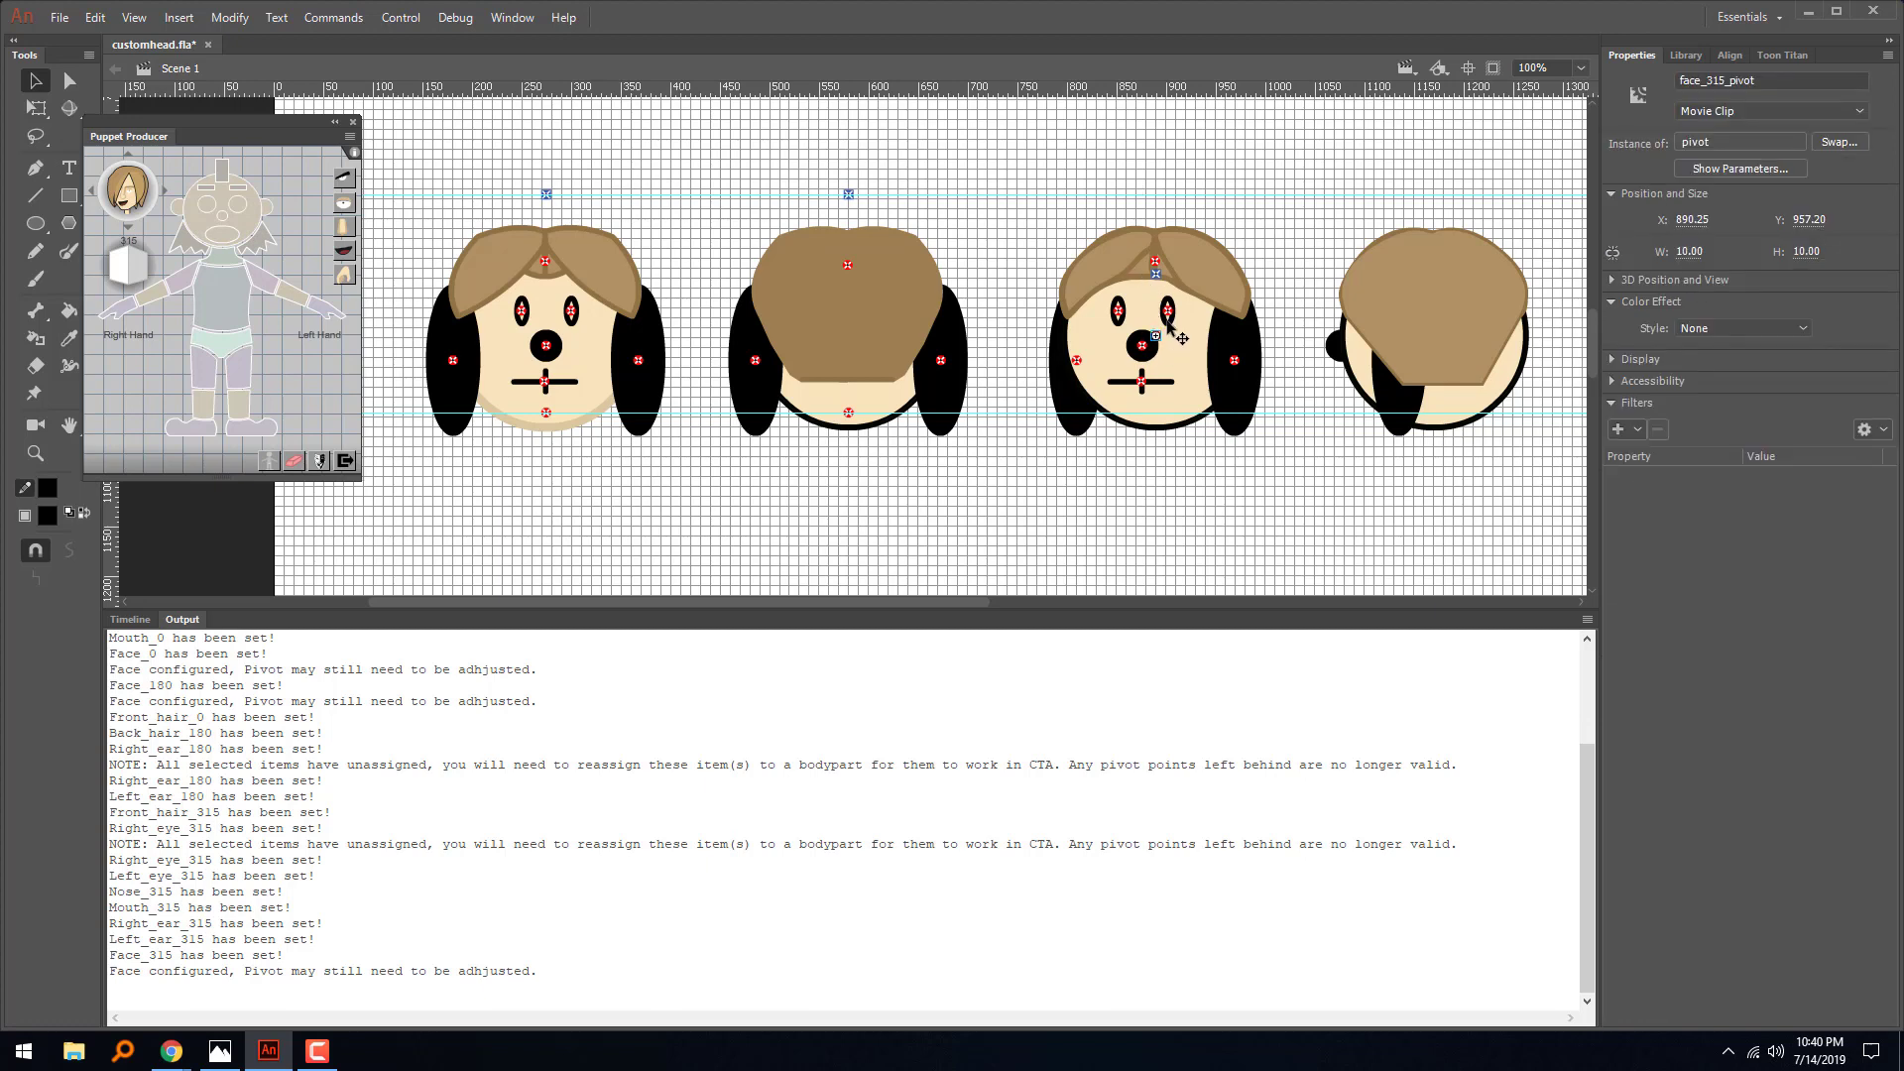
key(shift+Down)
key(shift+Down)
key(shift+Down)
key(shift+Down)
- Raise the third head's head_nud_315_pivot to the upper guide
click(1157, 275)
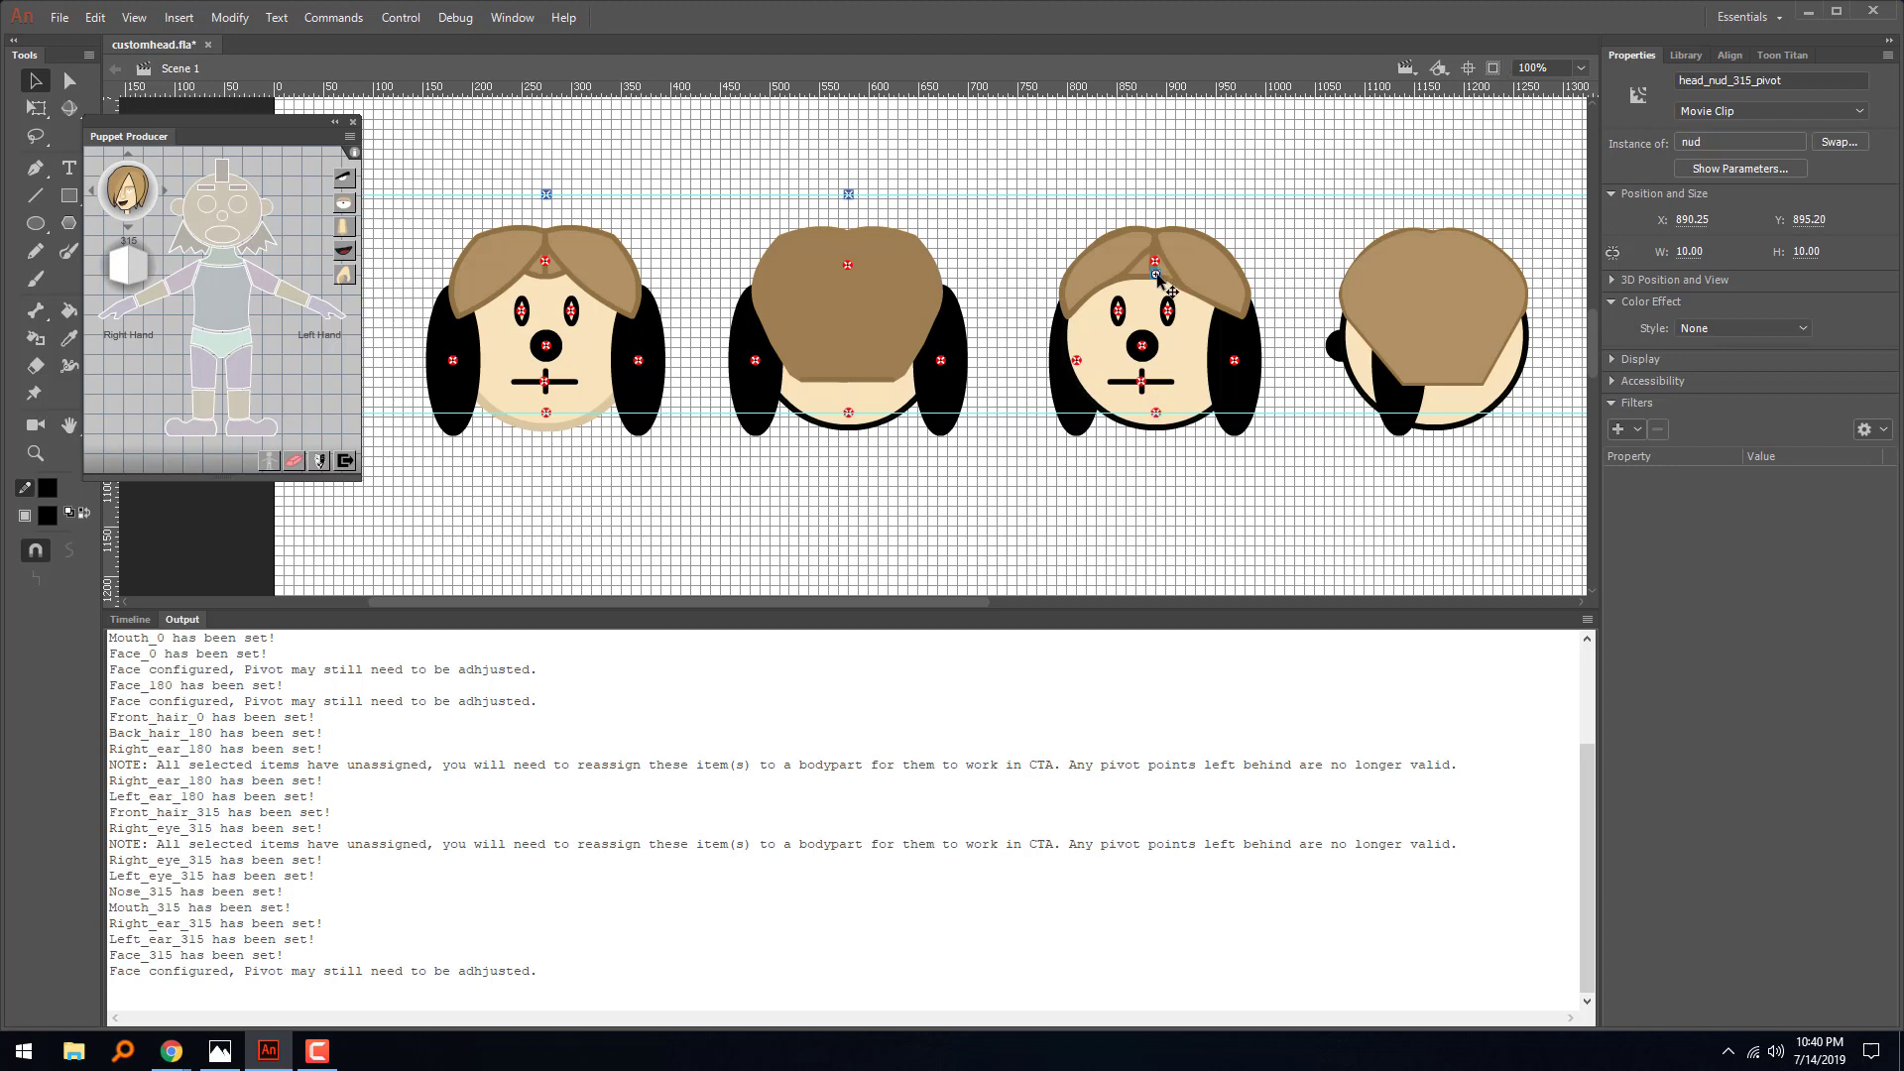
key(shift+Up)
key(shift+Up)
key(shift+Up)
key(shift+Up)
key(shift+Up)
key(shift+Up)
- Inside the fourth head's face symbol, move the circle up so the registration point sits near its chin, and return to Scene 1
click(1517, 391)
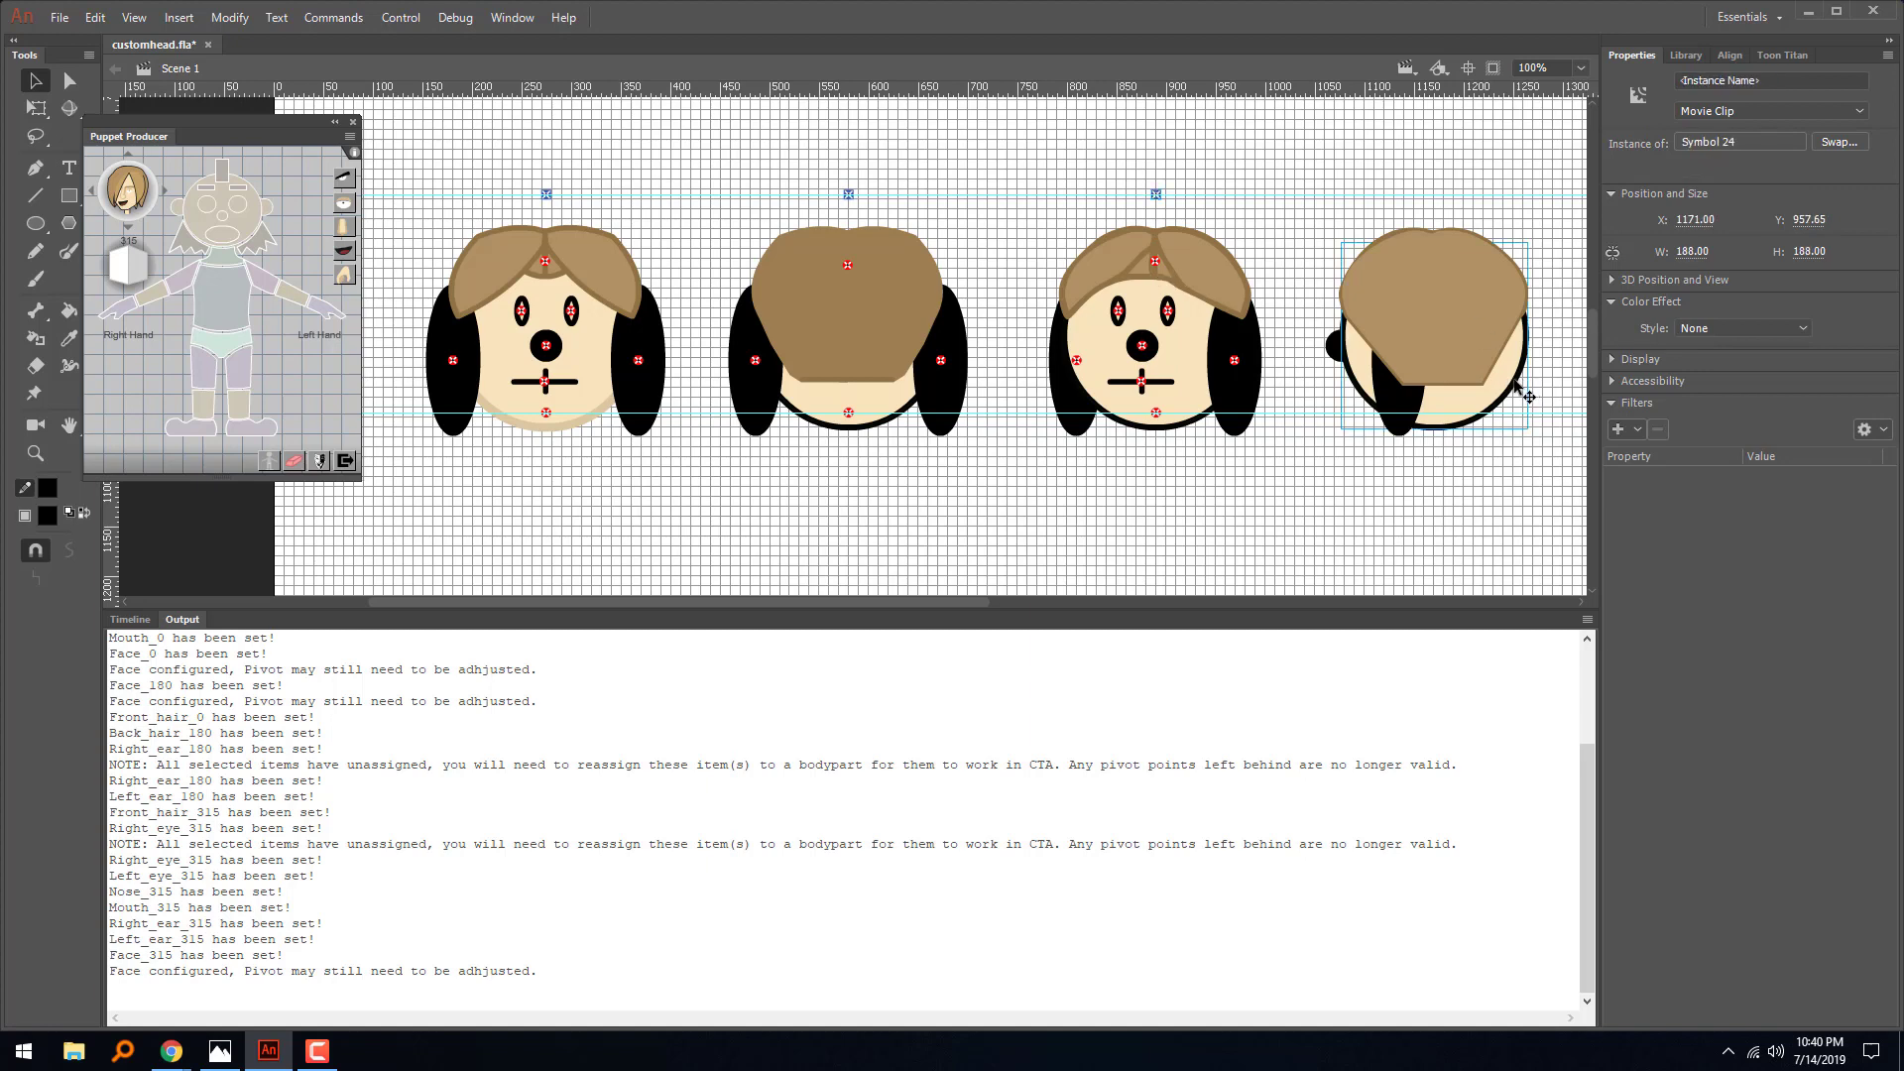
double_click(1509, 394)
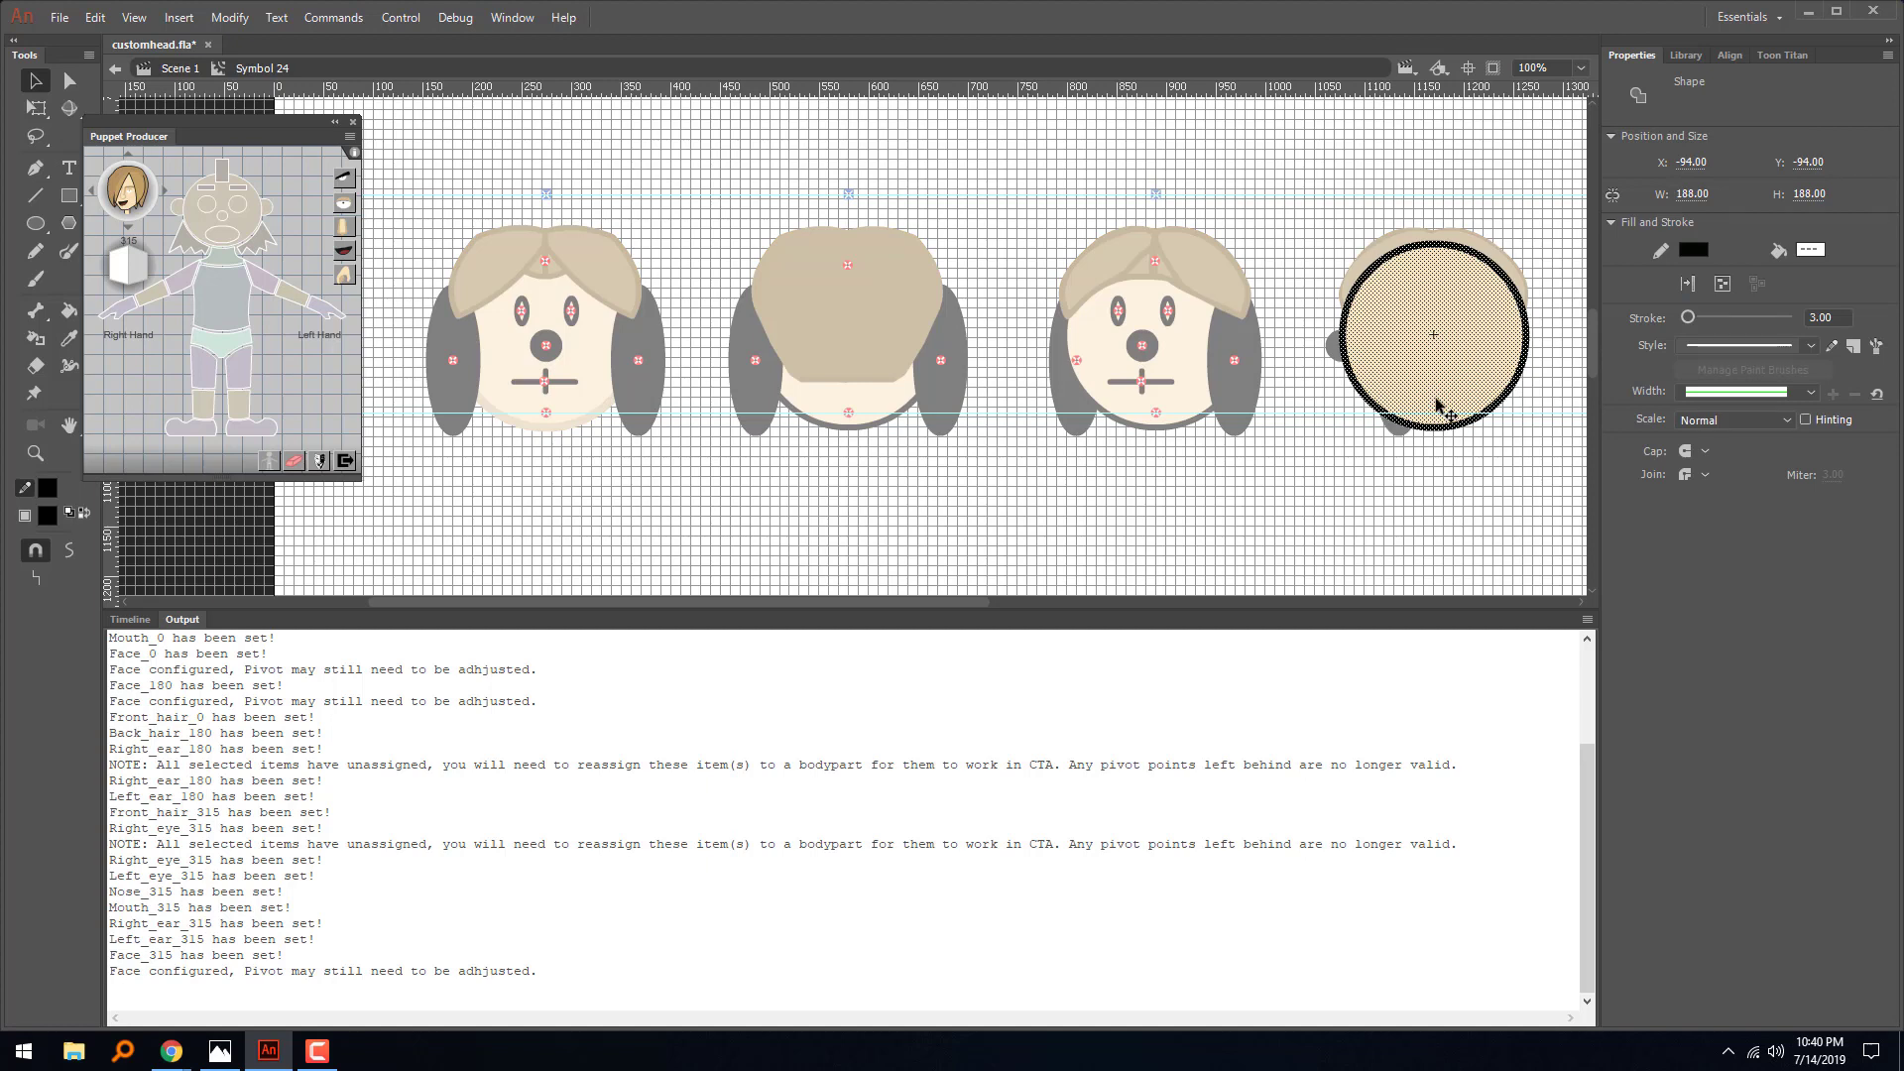
drag(1446, 409, 1450, 317)
double_click(1469, 402)
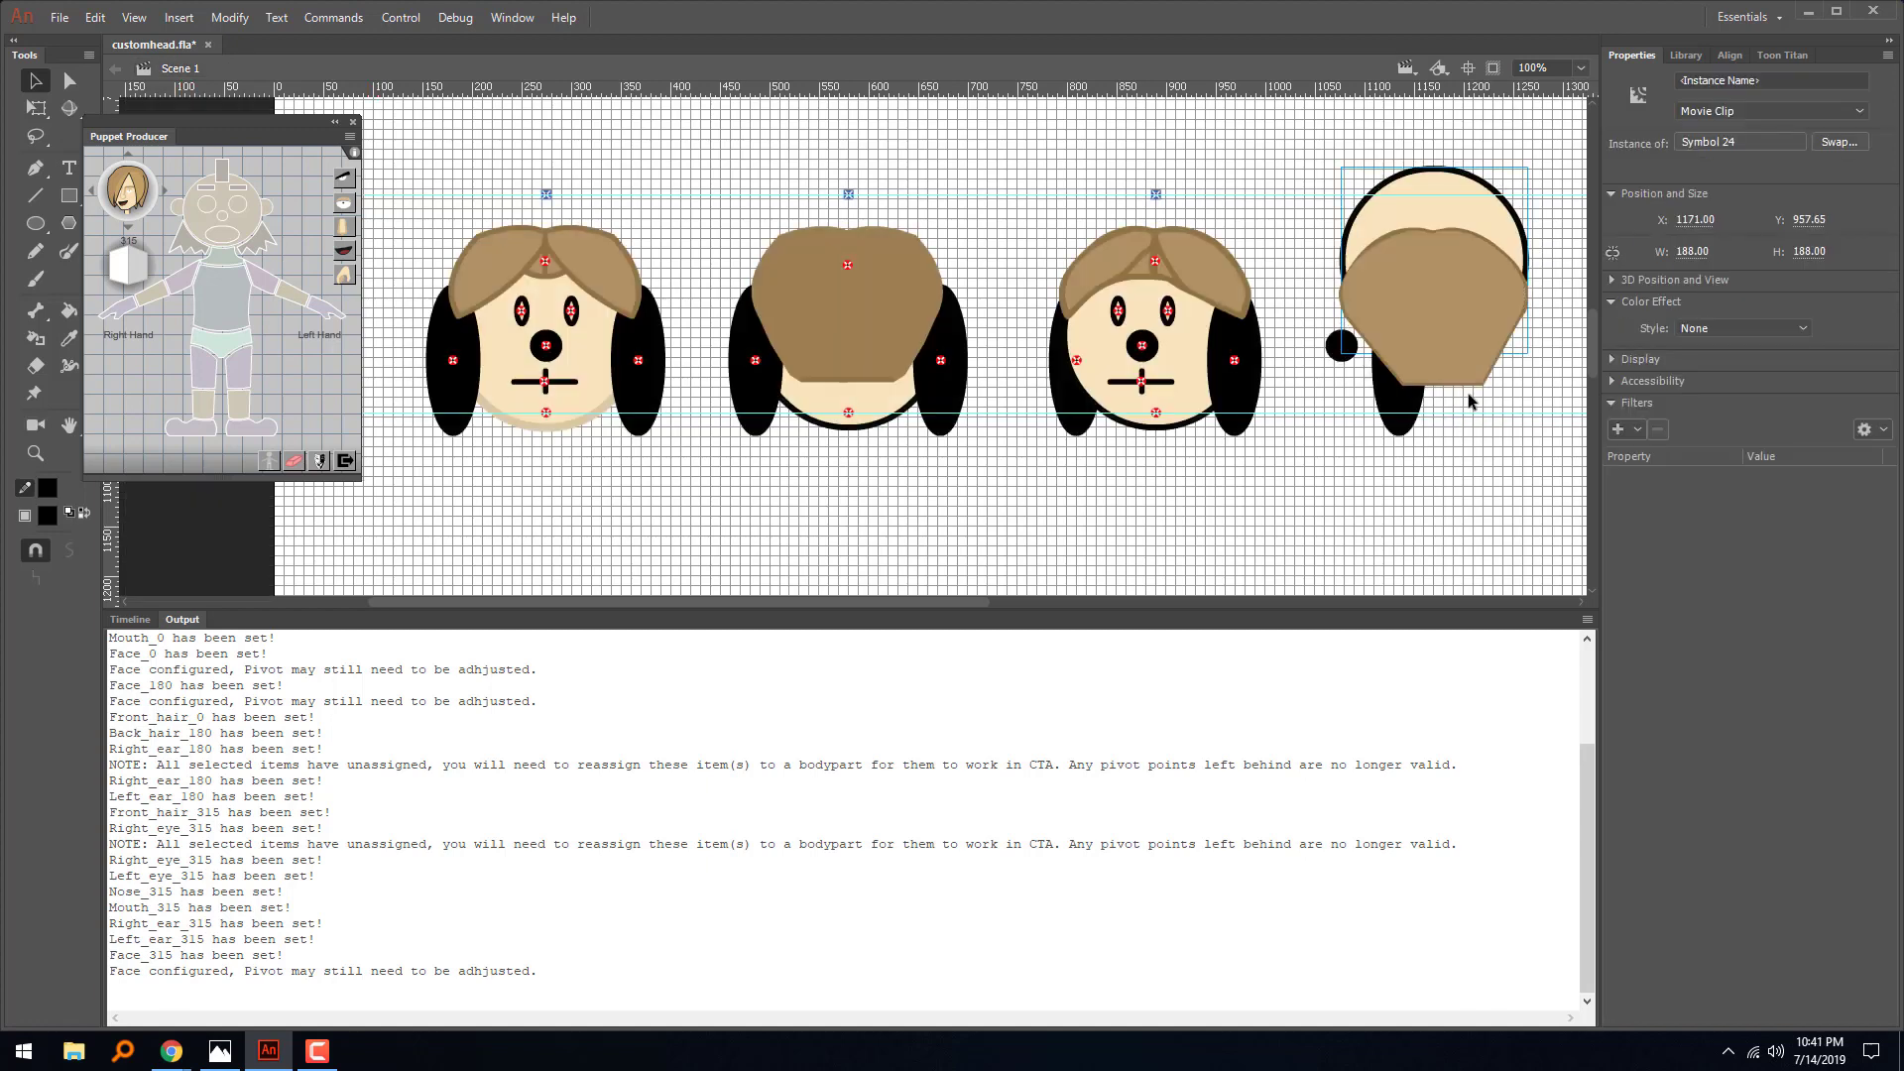
- Move the fourth head's face symbol back down behind its hair and ear, to about X 1171.65, Y 1030.65
drag(1455, 214, 1449, 276)
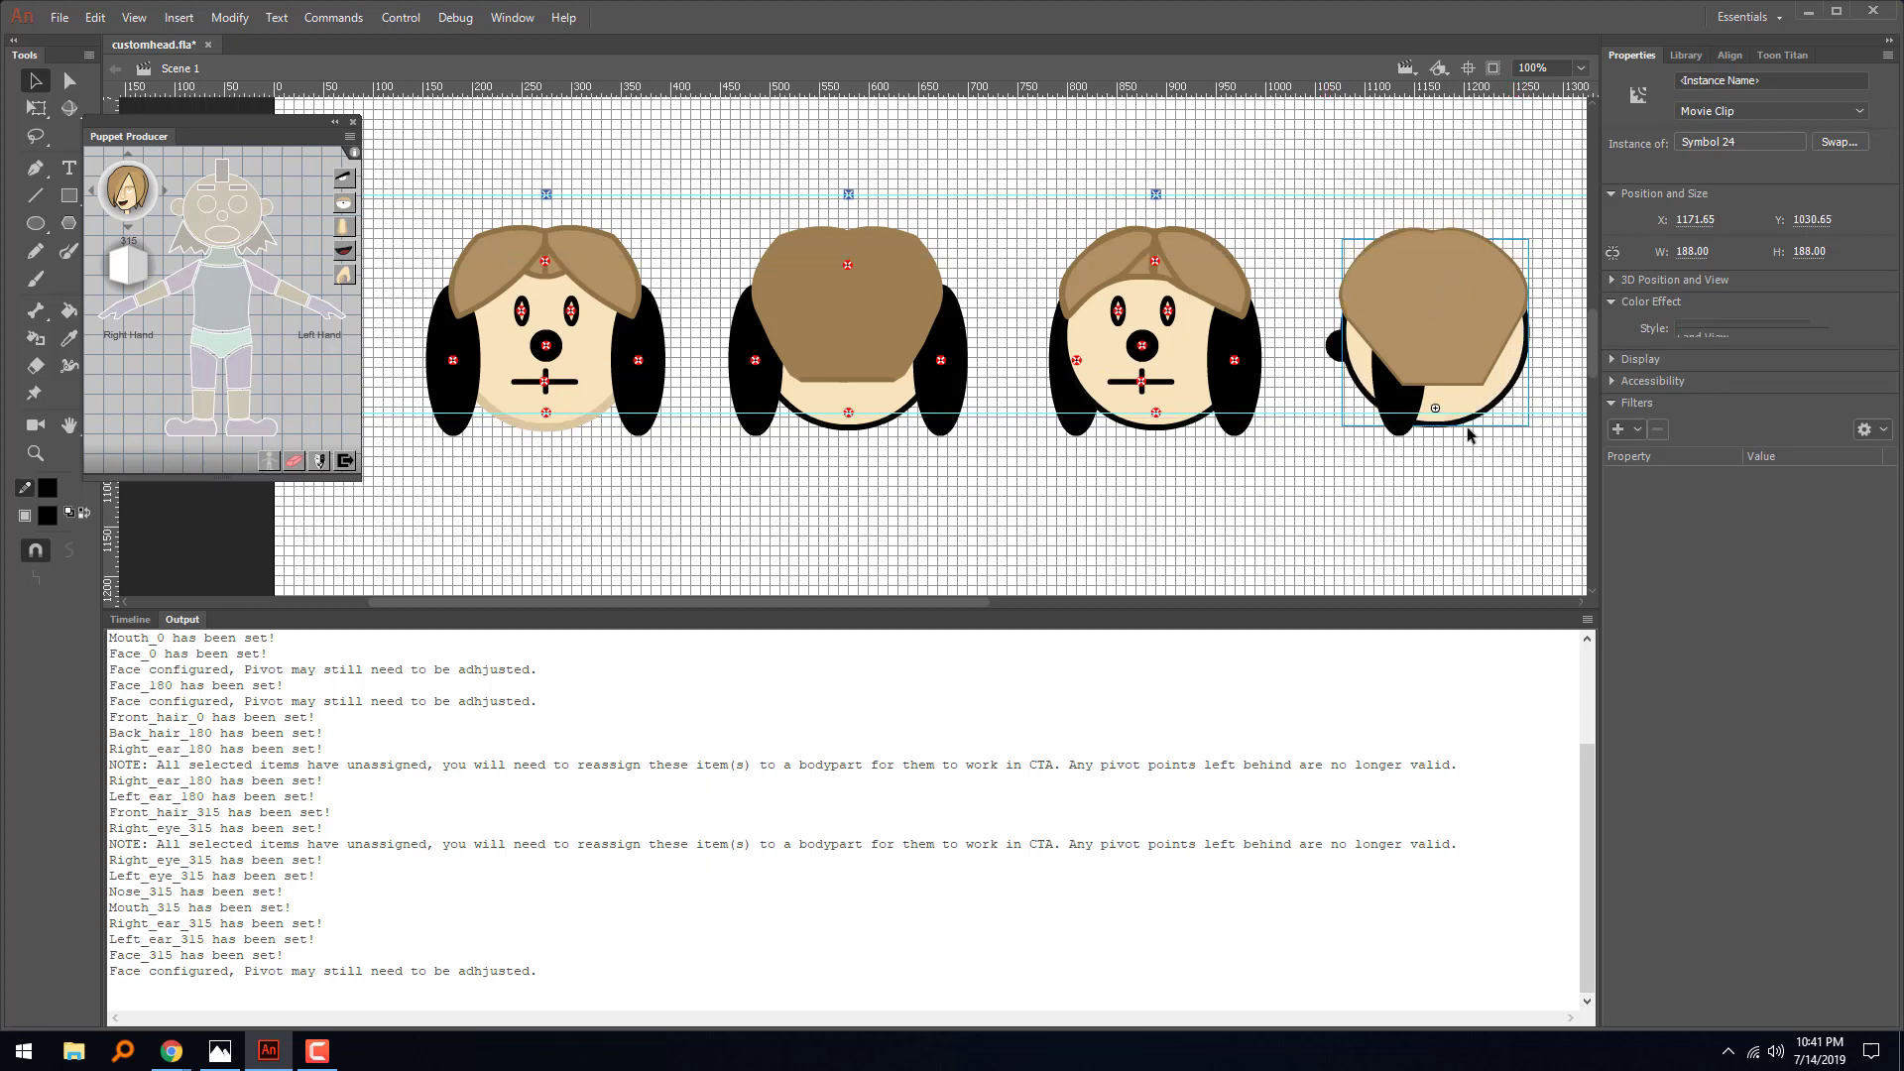
click(1467, 426)
click(1460, 413)
click(1209, 368)
click(1181, 356)
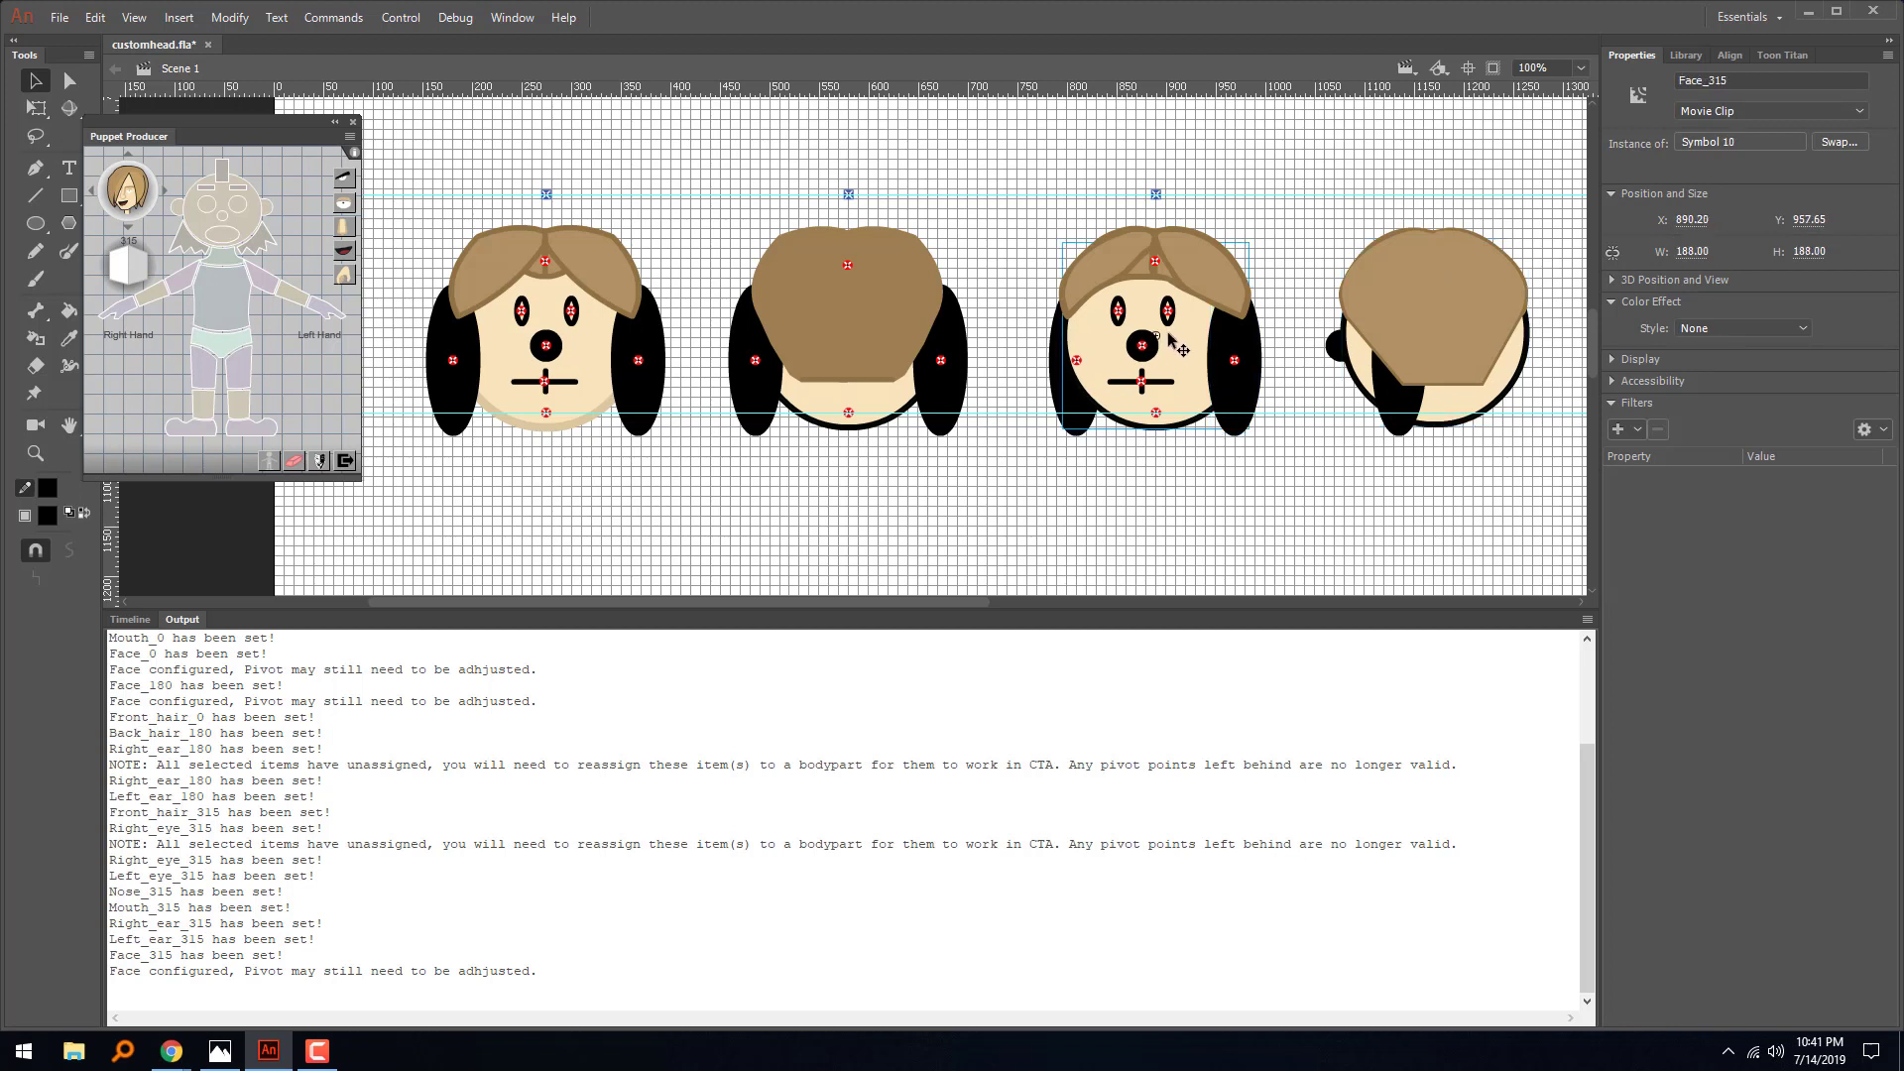
- Try to assign the fourth head's face symbol as the right ear for the 315 angle
click(1458, 402)
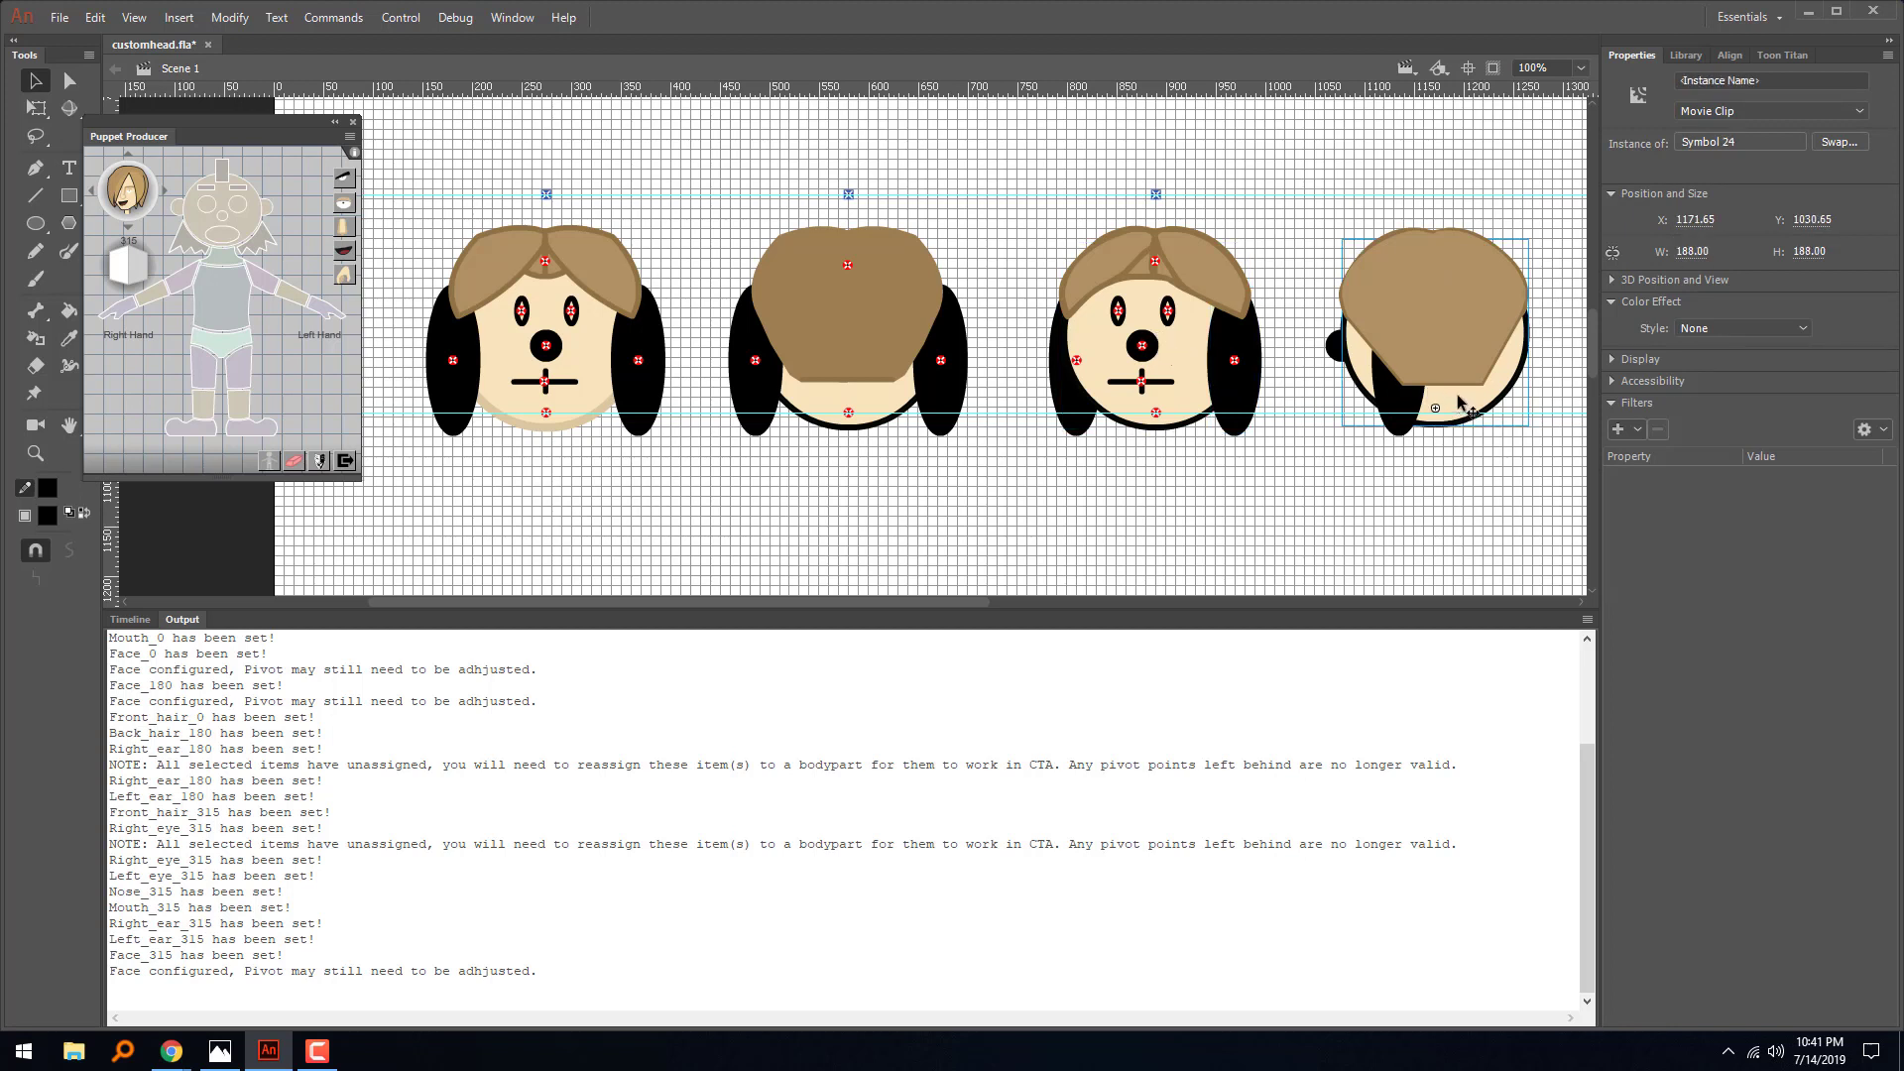
click(174, 207)
click(174, 206)
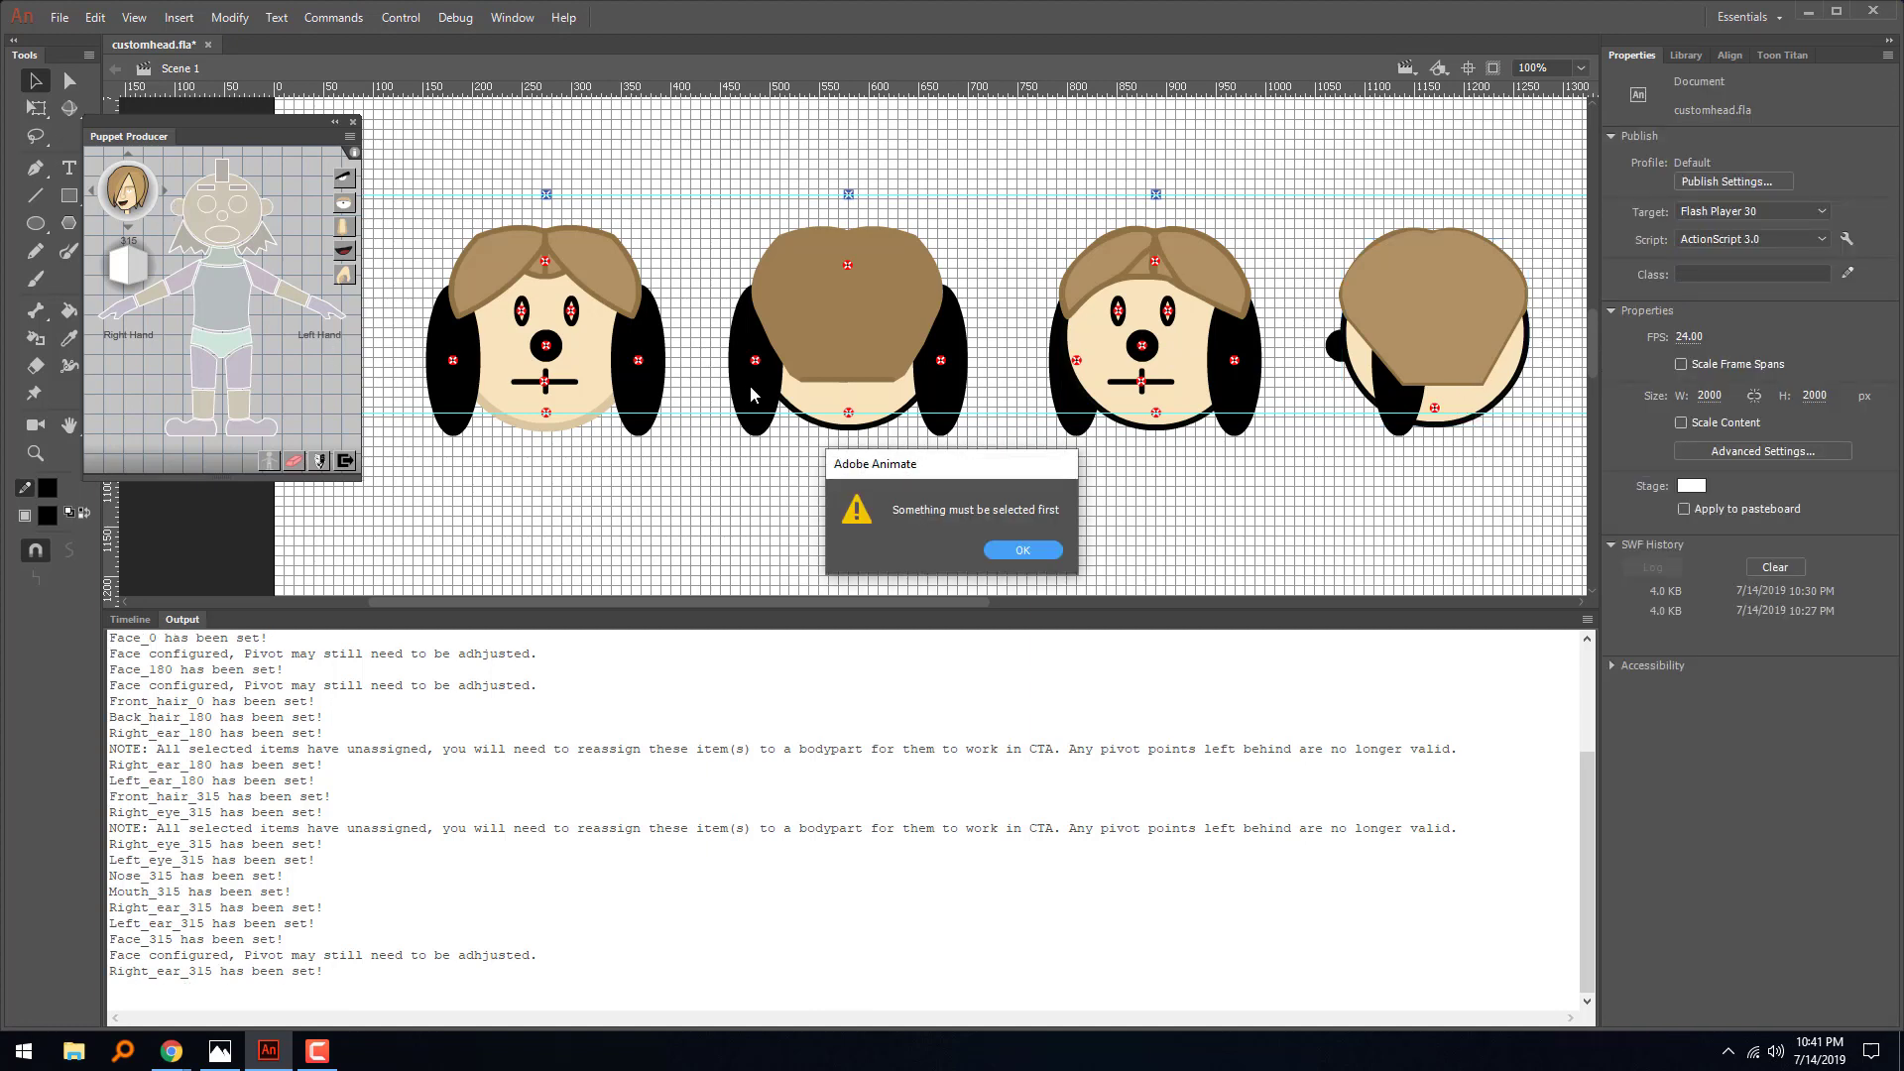
click(1011, 551)
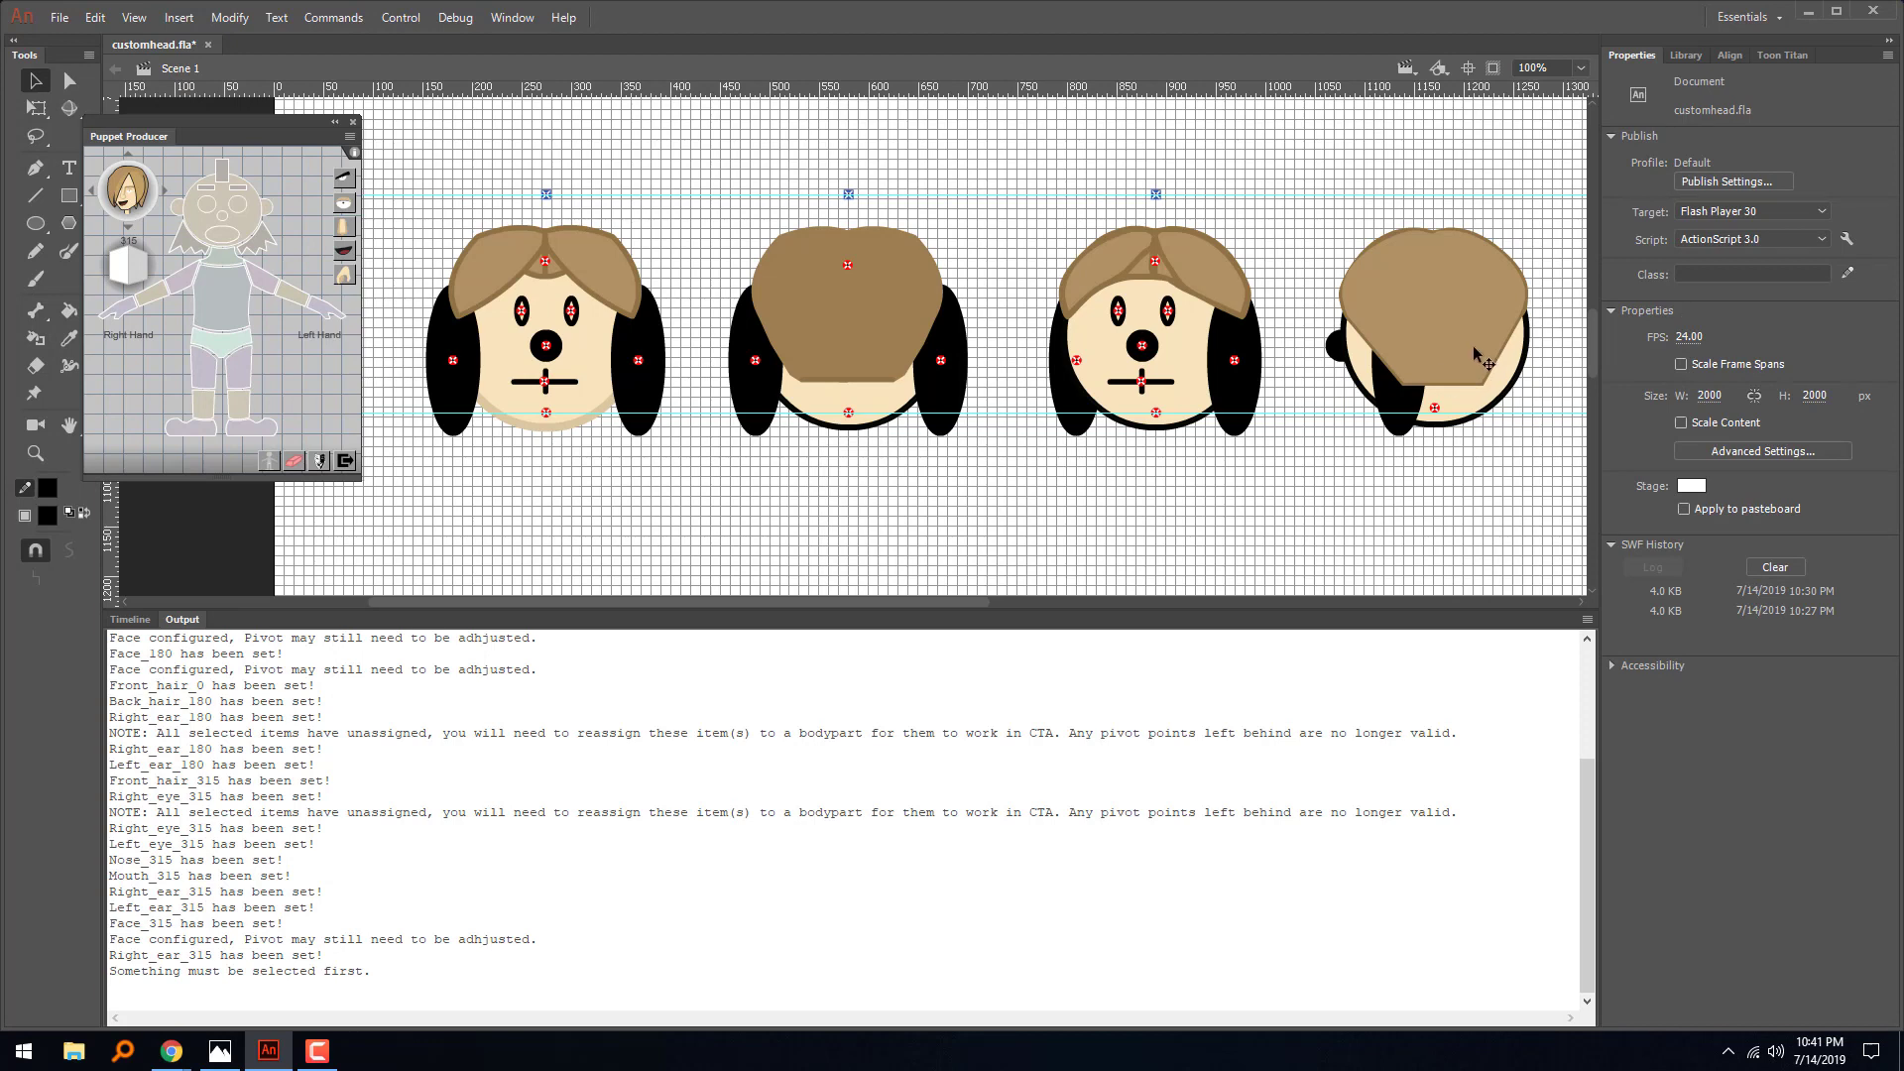
- Delete the stray right-ear pivot on the fourth head and unassign its face symbol from the body part
click(1435, 408)
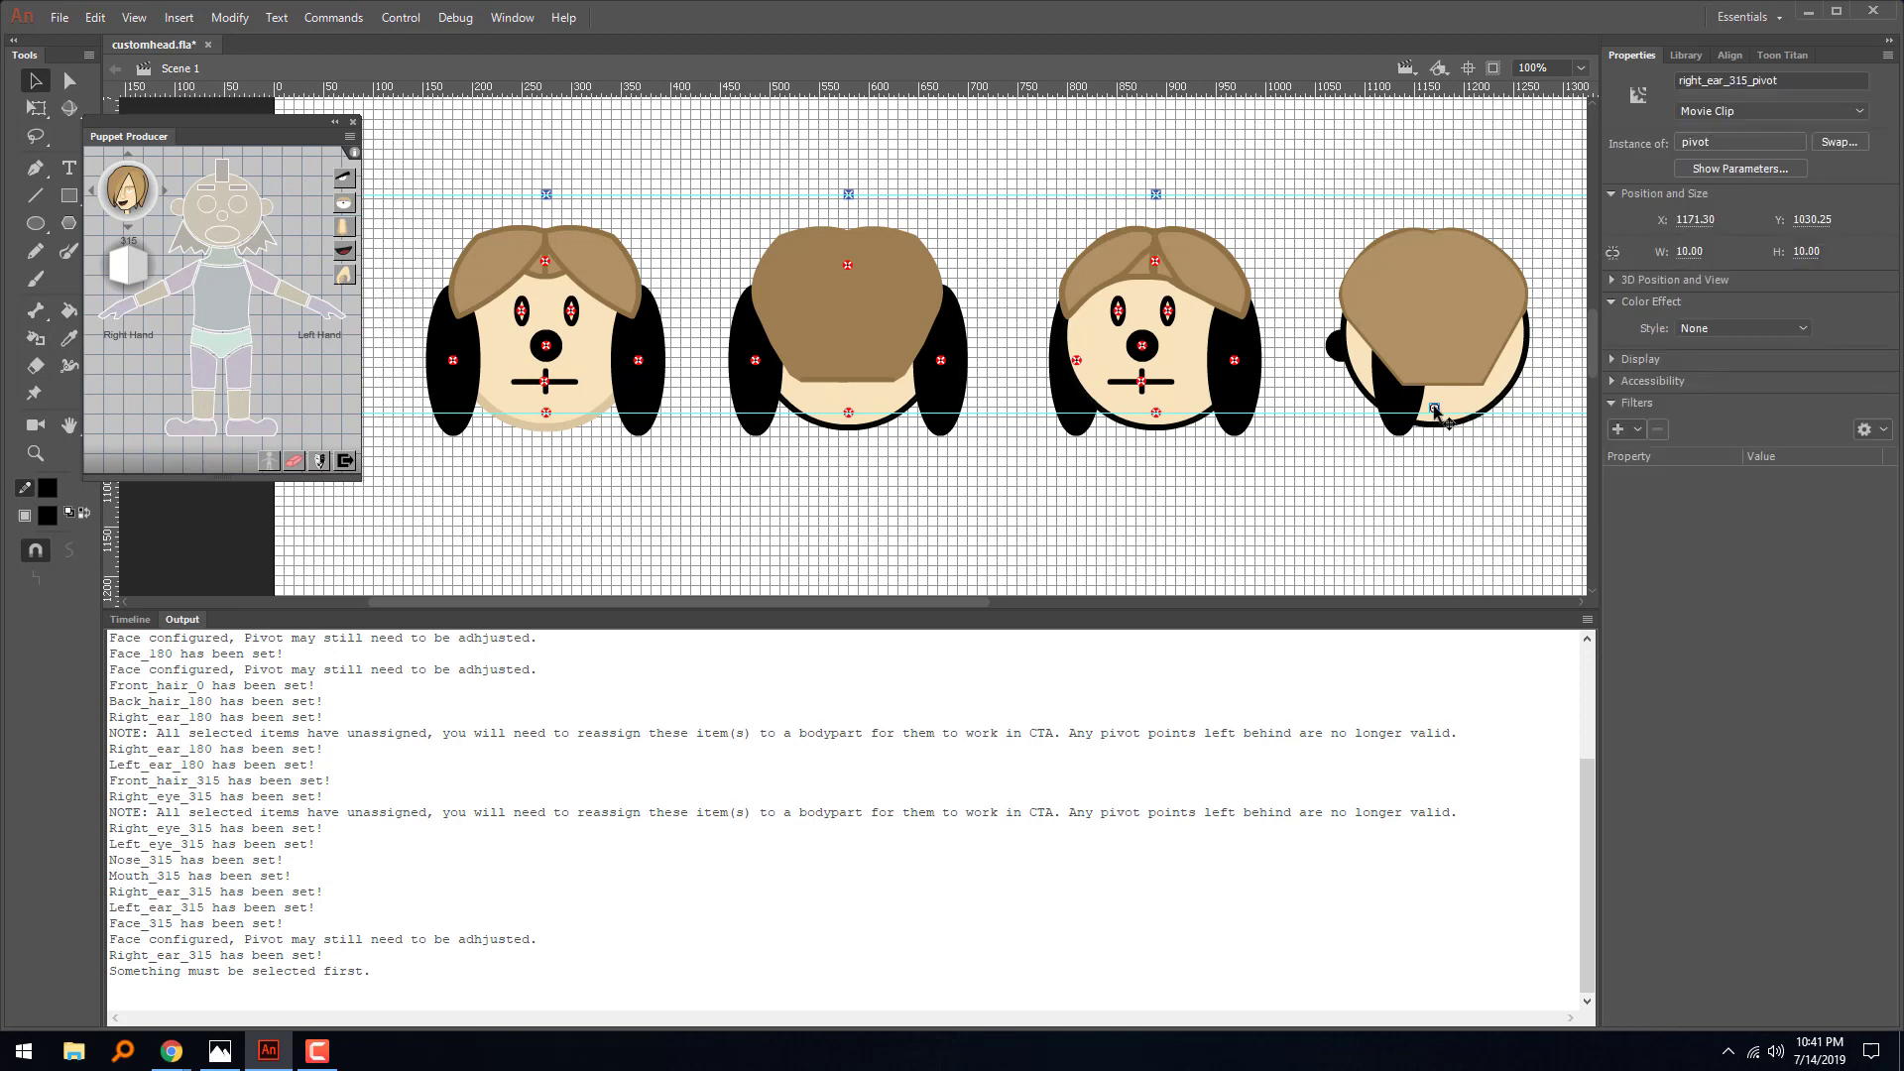
key(Delete)
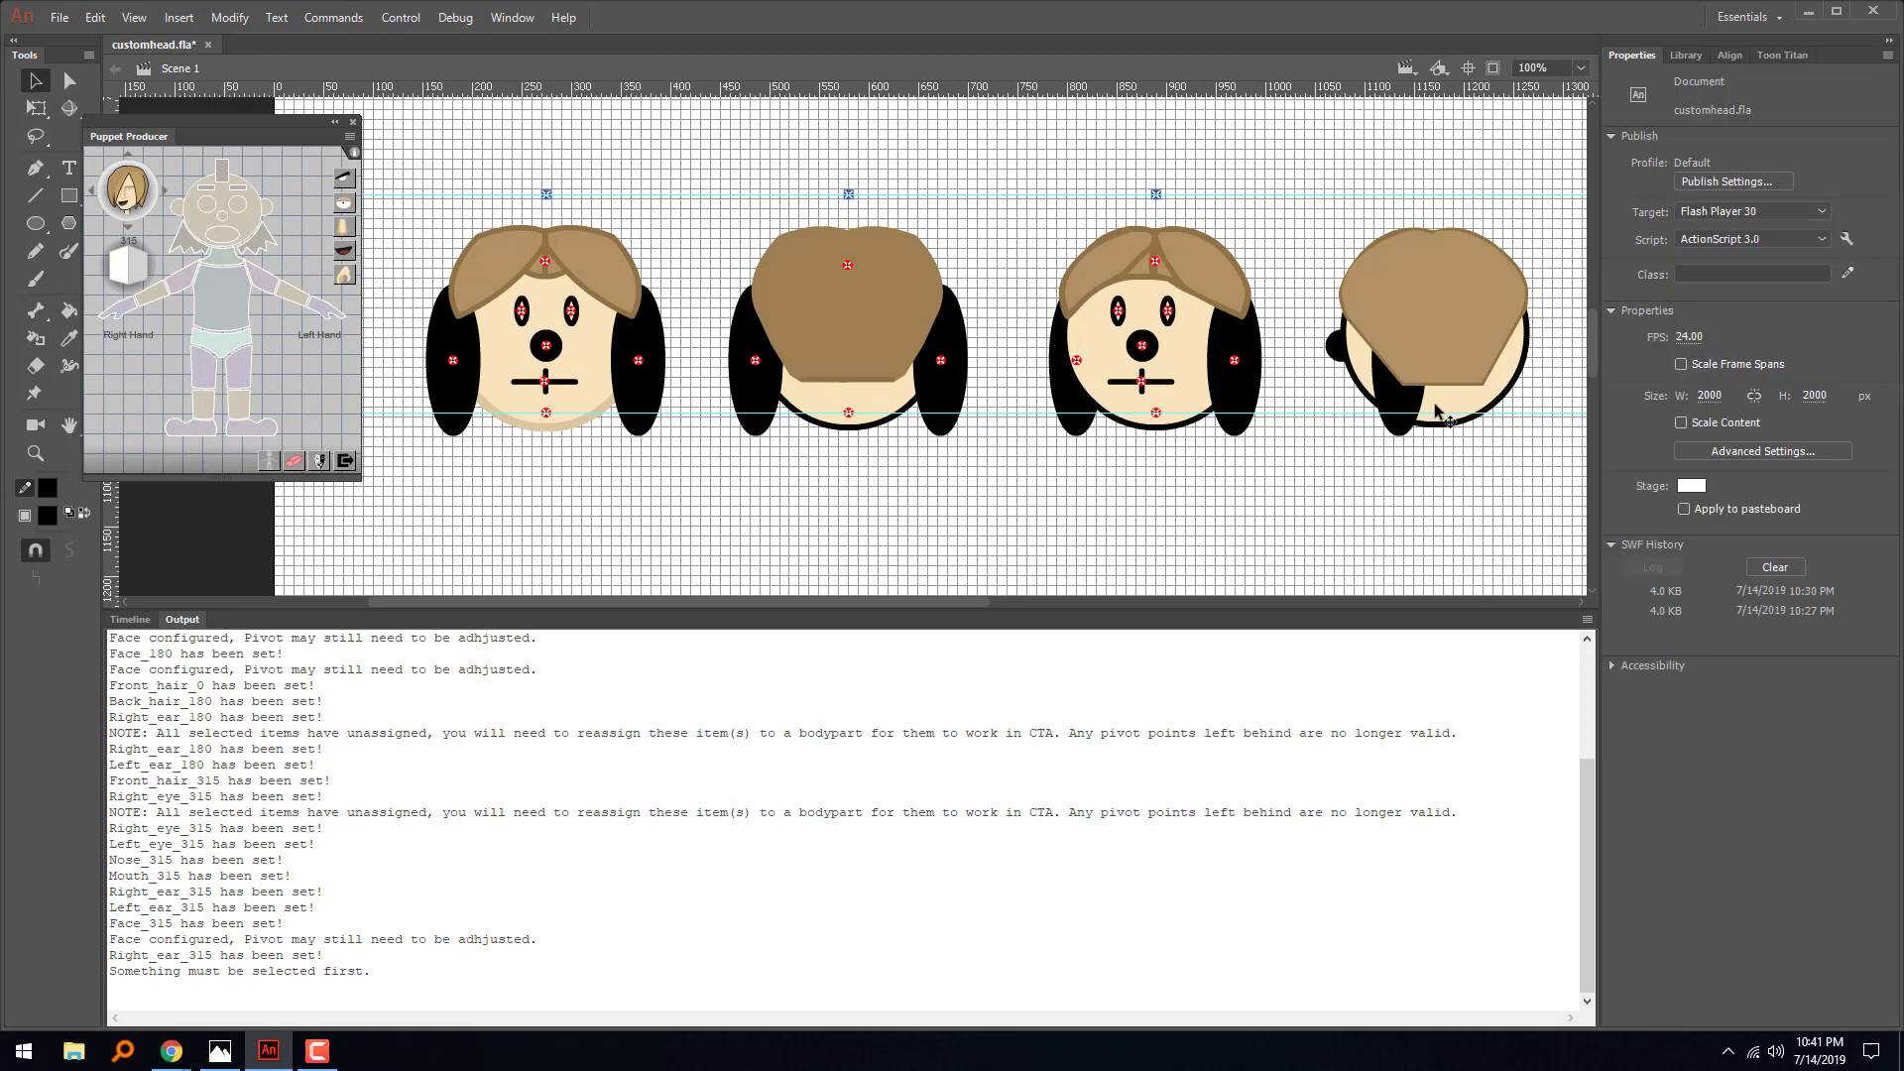
click(1435, 408)
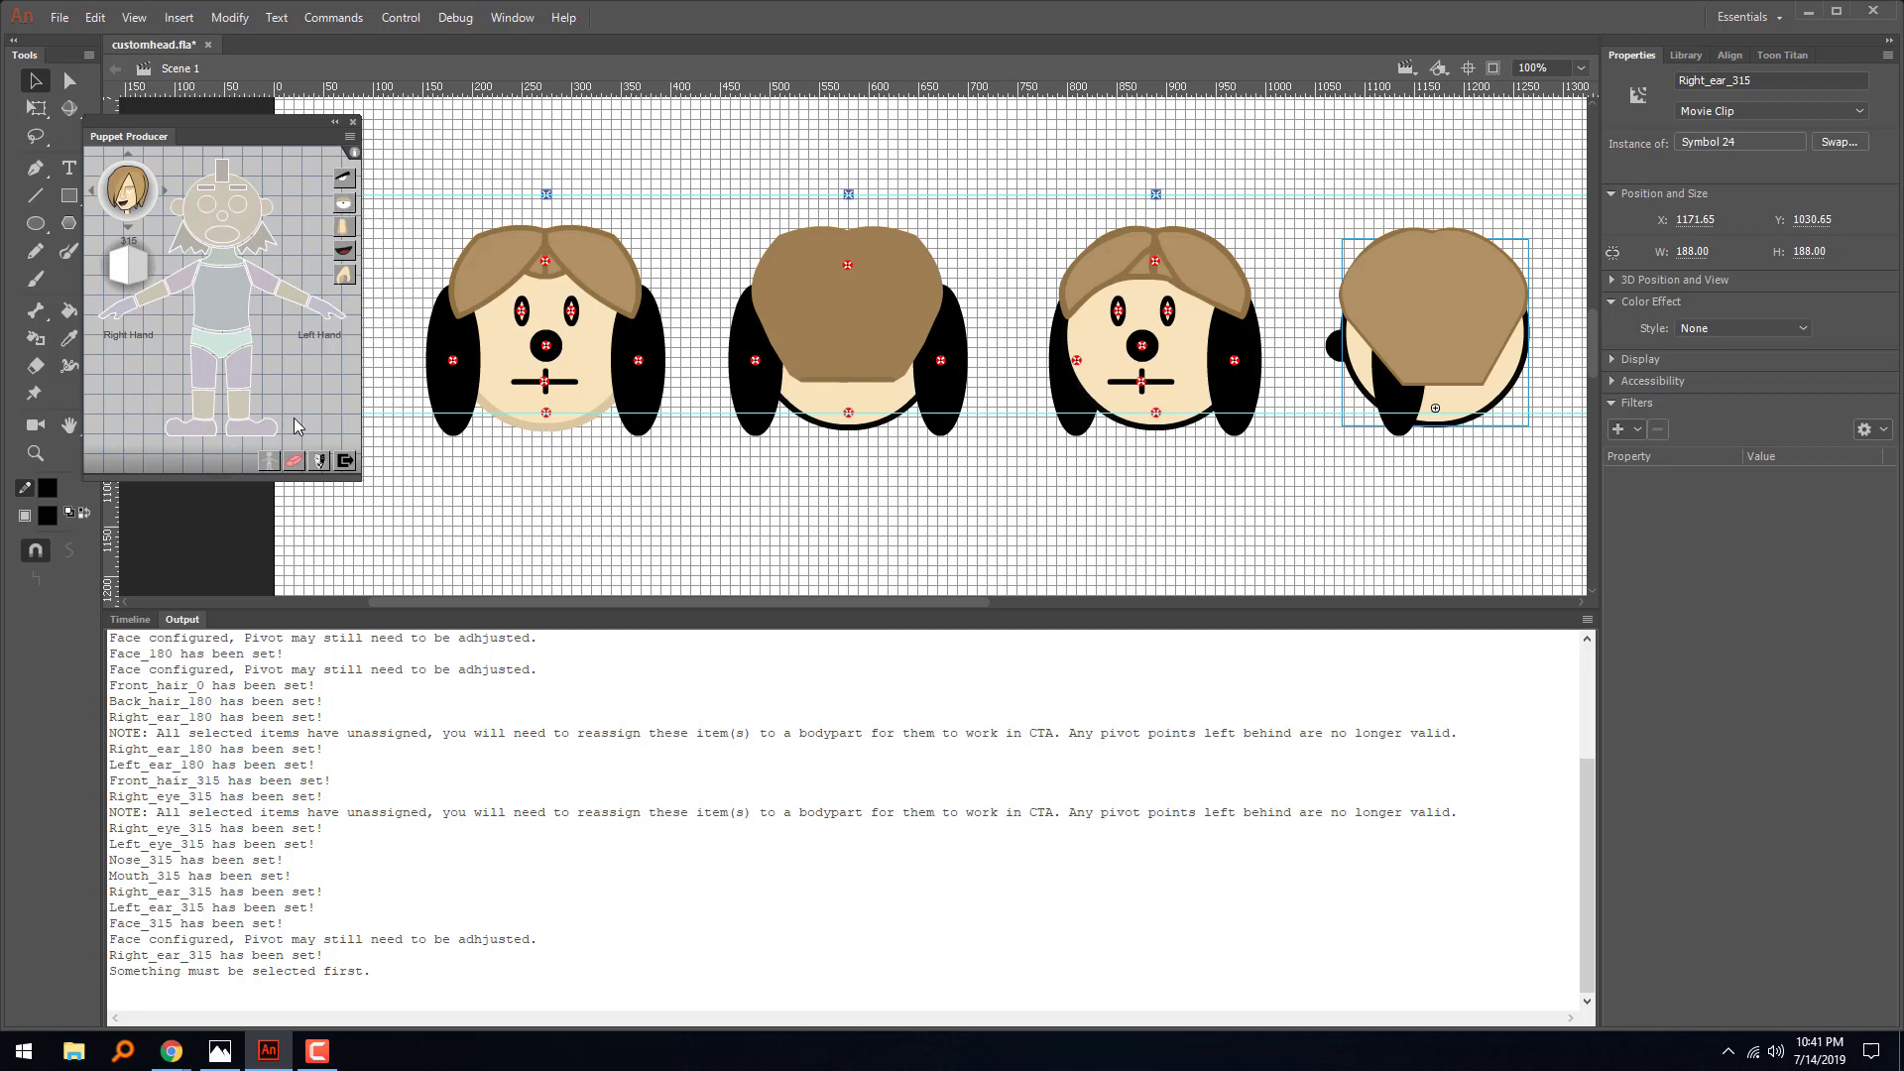
click(294, 460)
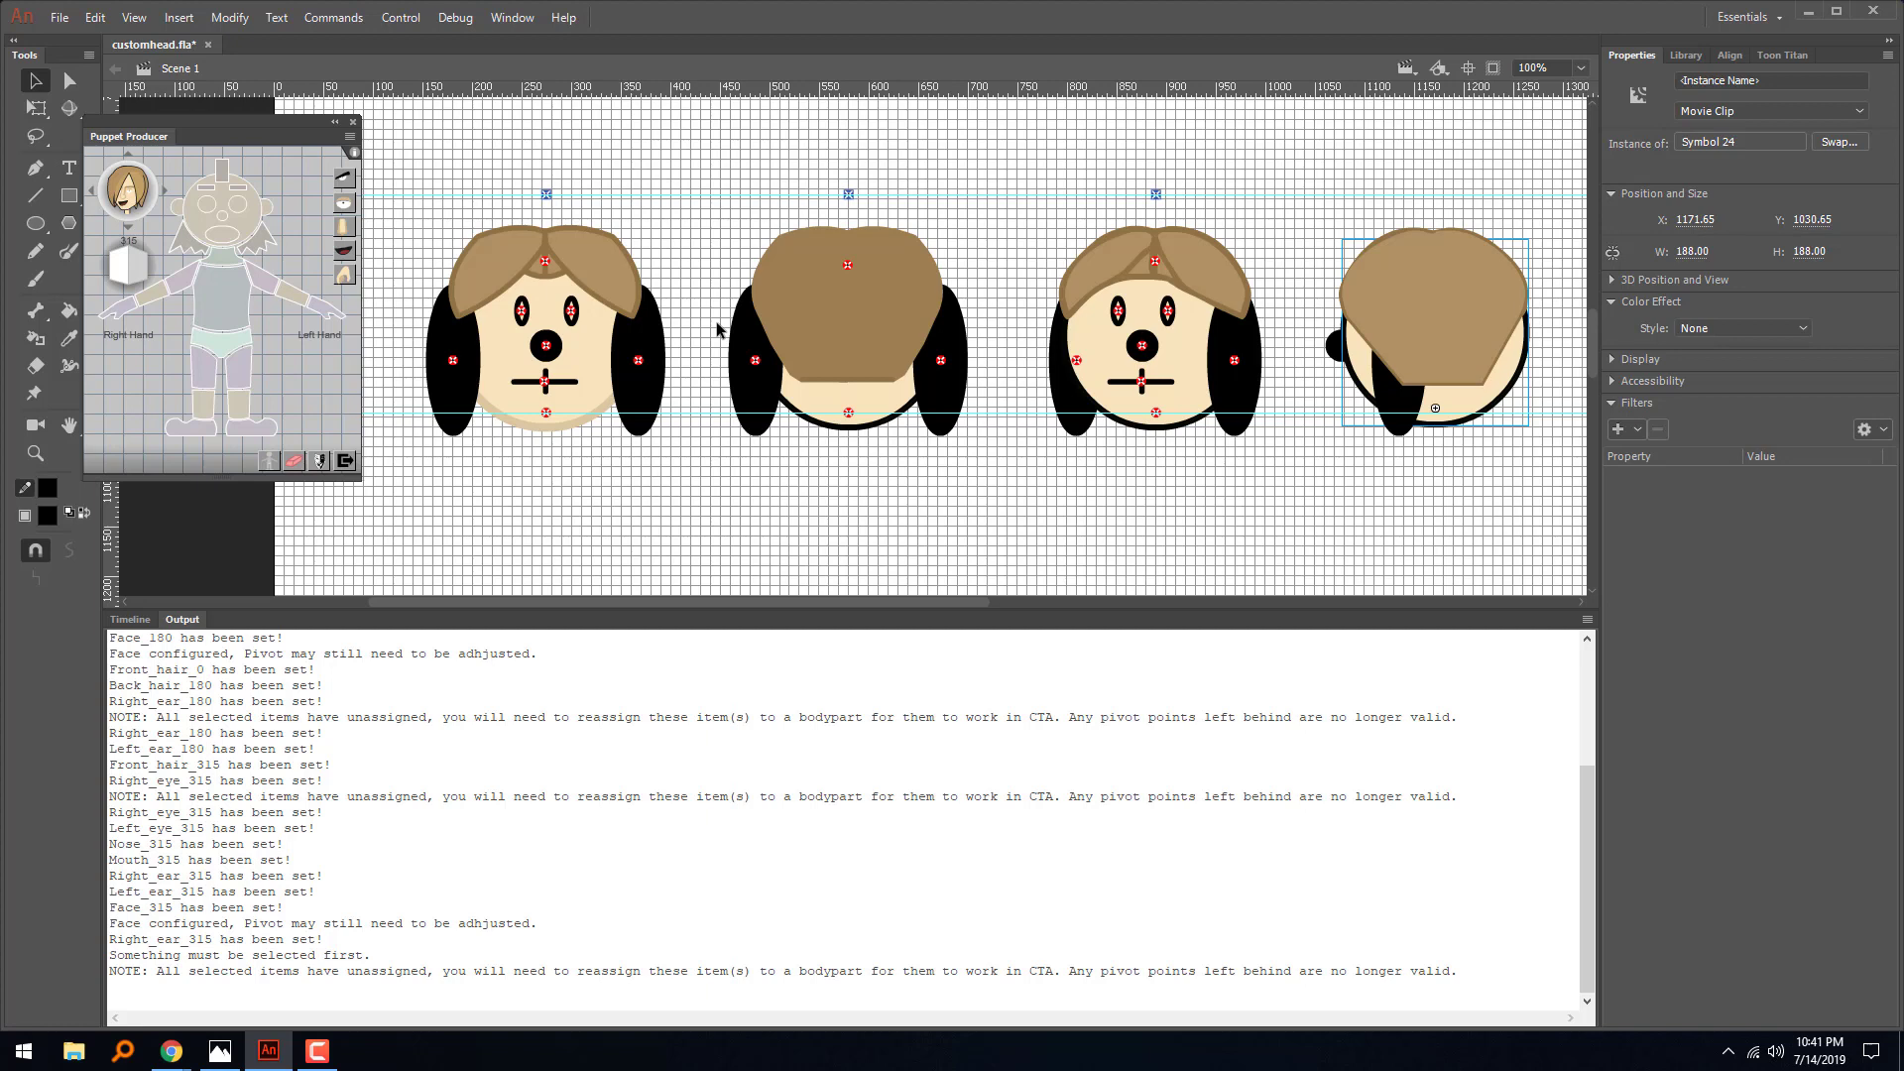
- Nudge the fourth head's face down to Y 1035.65 so its registration point meets the lower guide
key(Down)
key(Down)
key(Down)
key(Down)
key(Down)
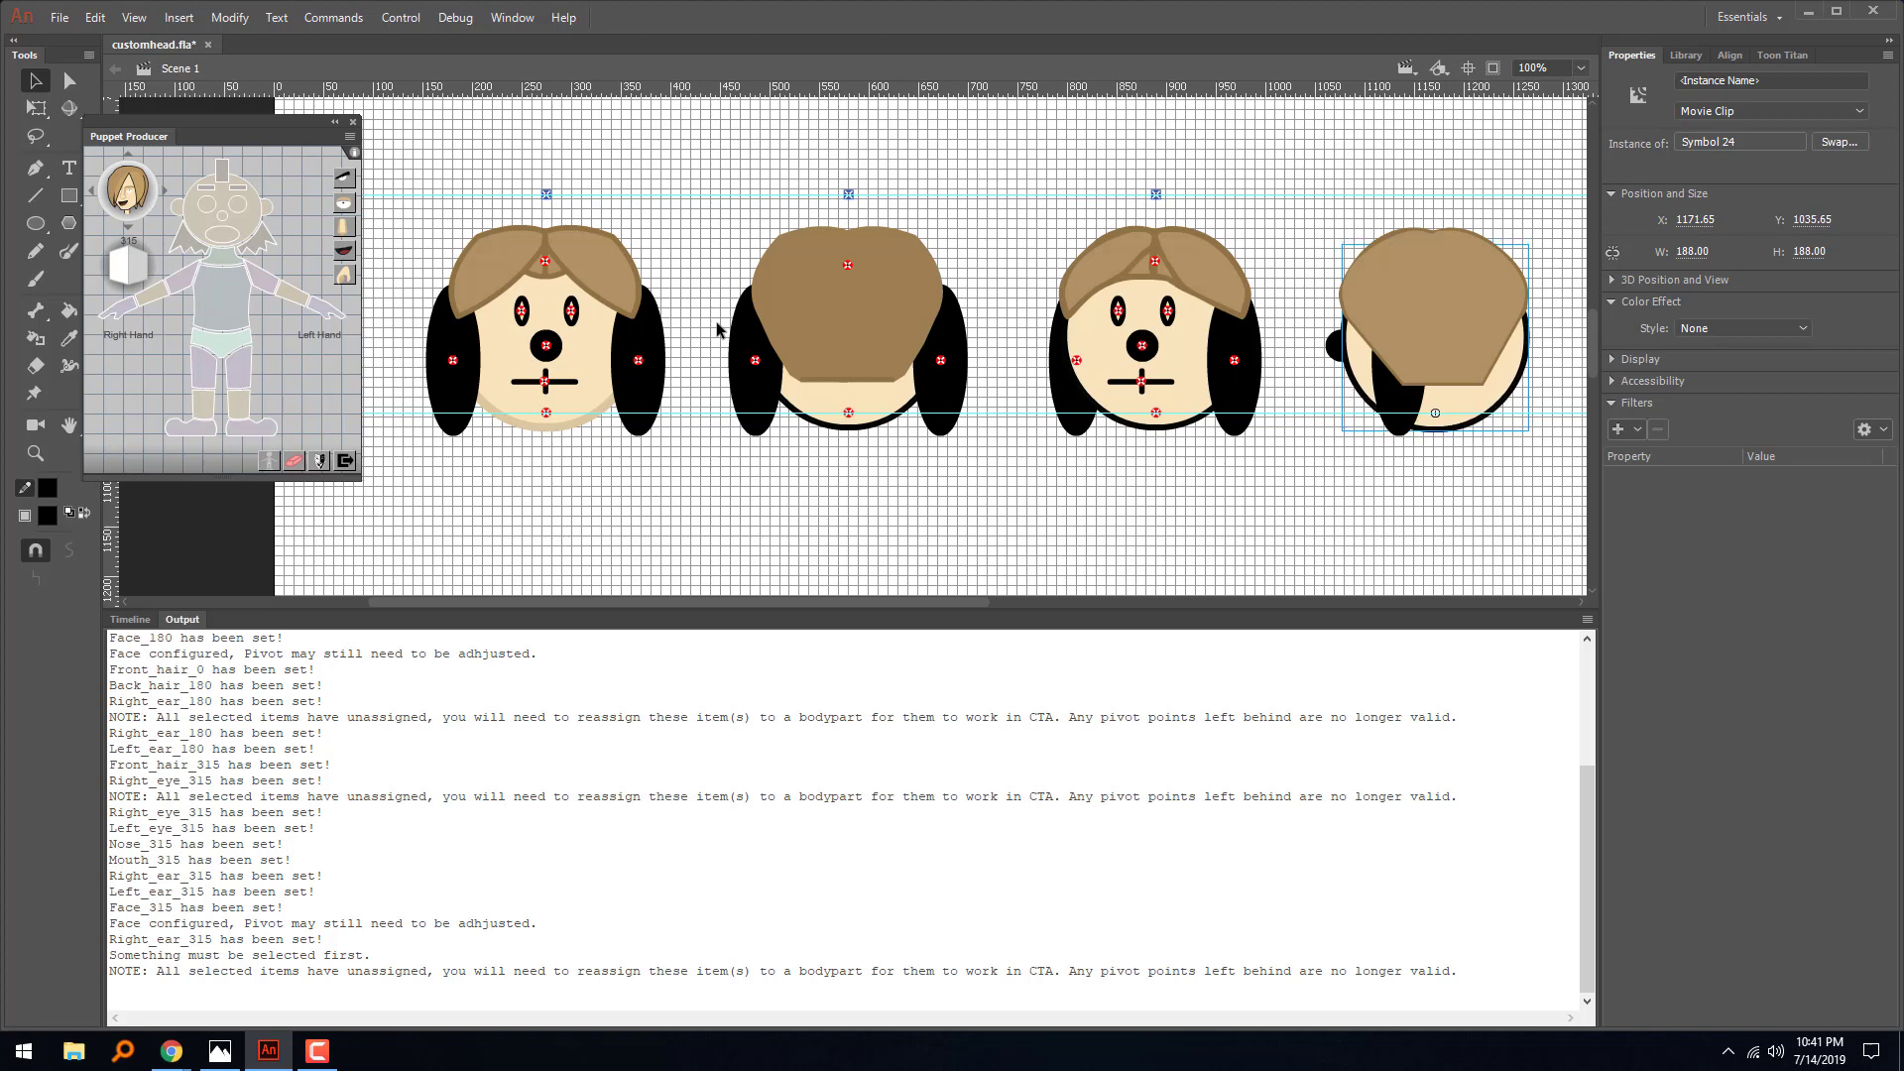
- Assign the fourth head's face for the 225 angle in Puppet Producer and raise its head_nud_225_pivot to the upper guide
click(91, 198)
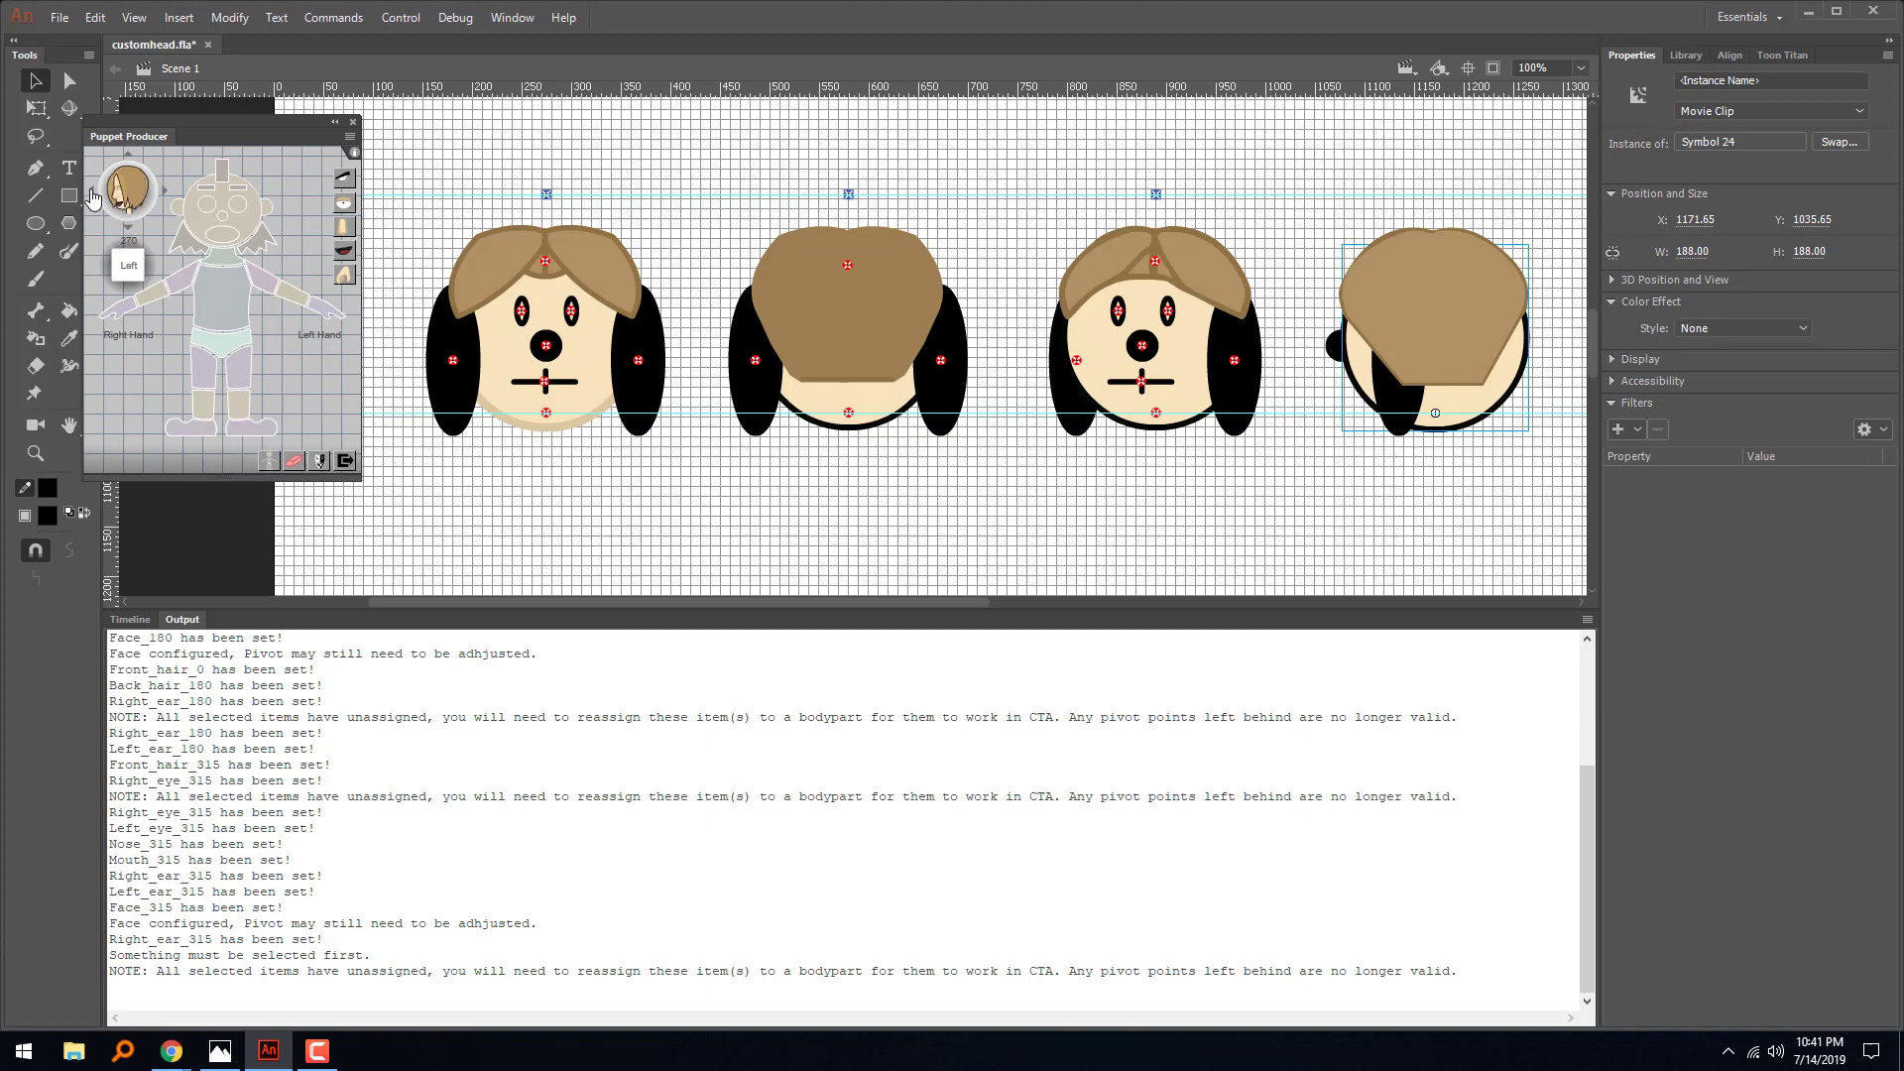
click(254, 230)
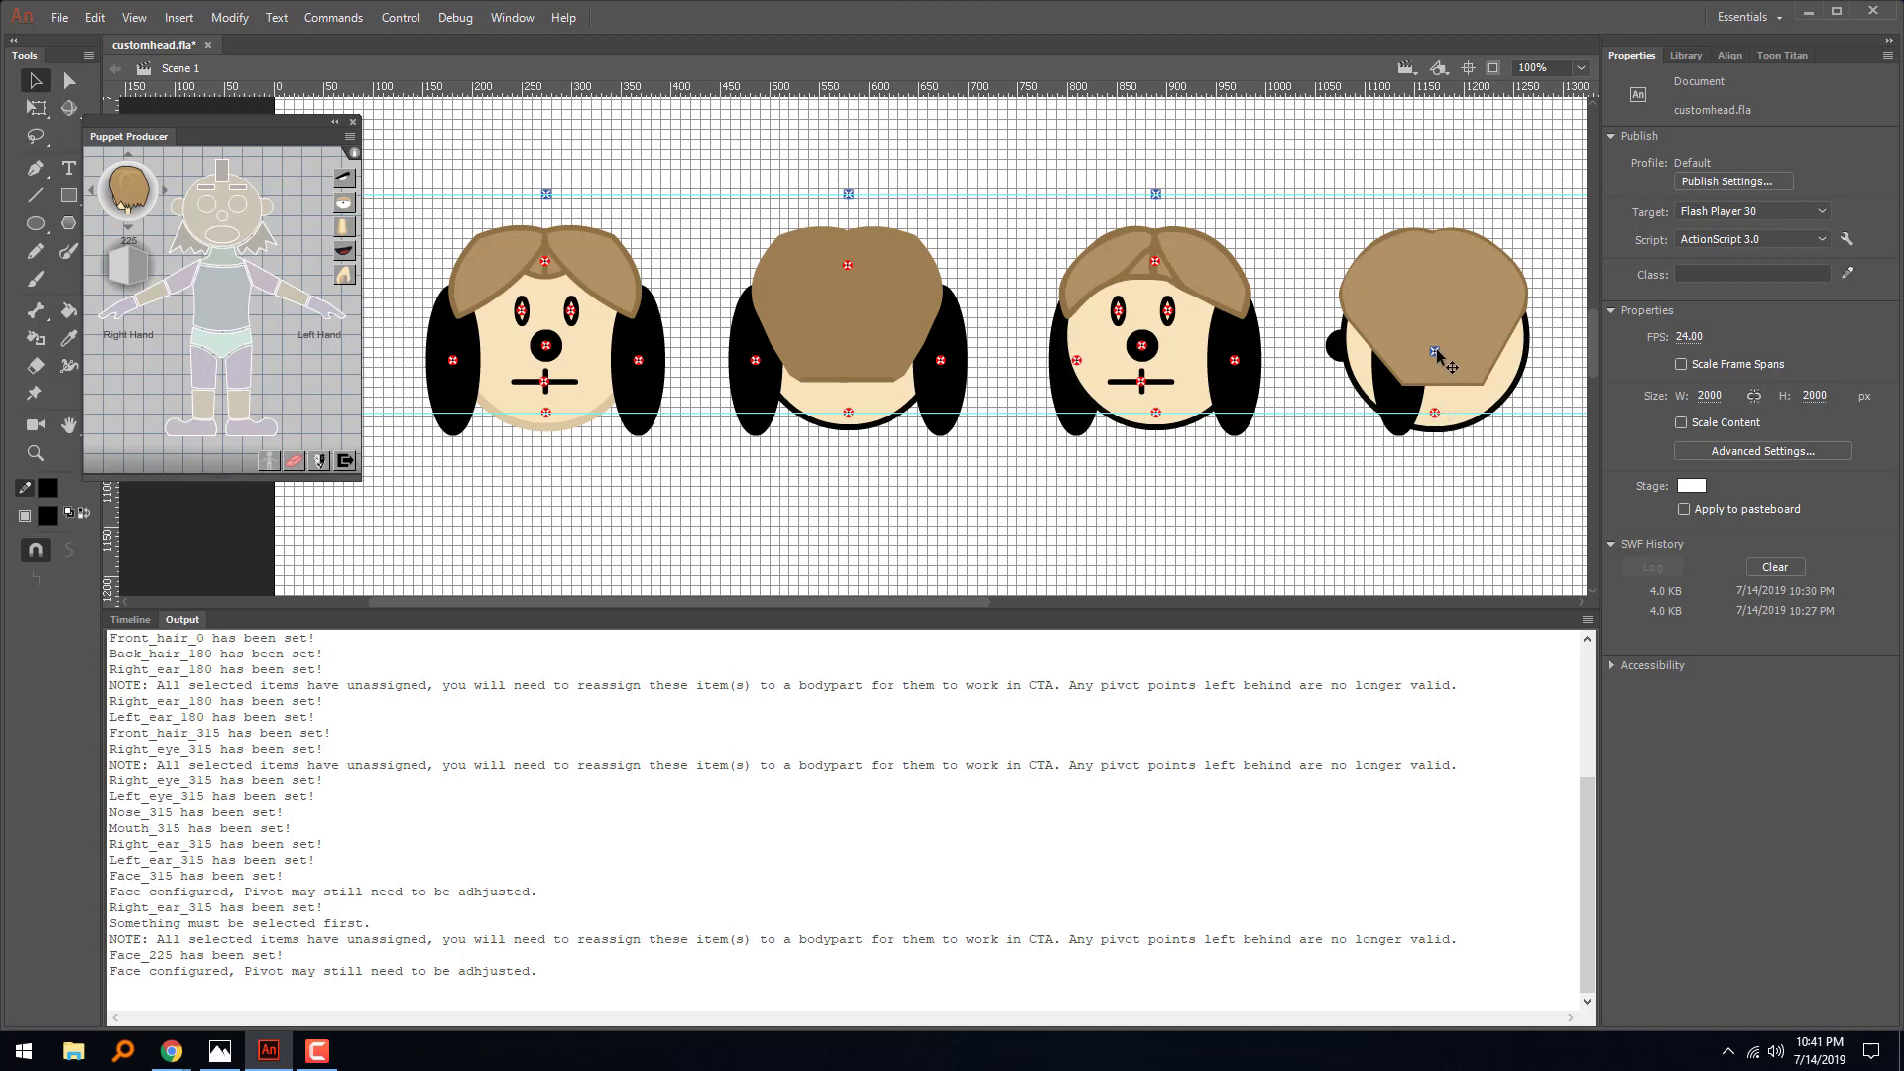
click(1435, 351)
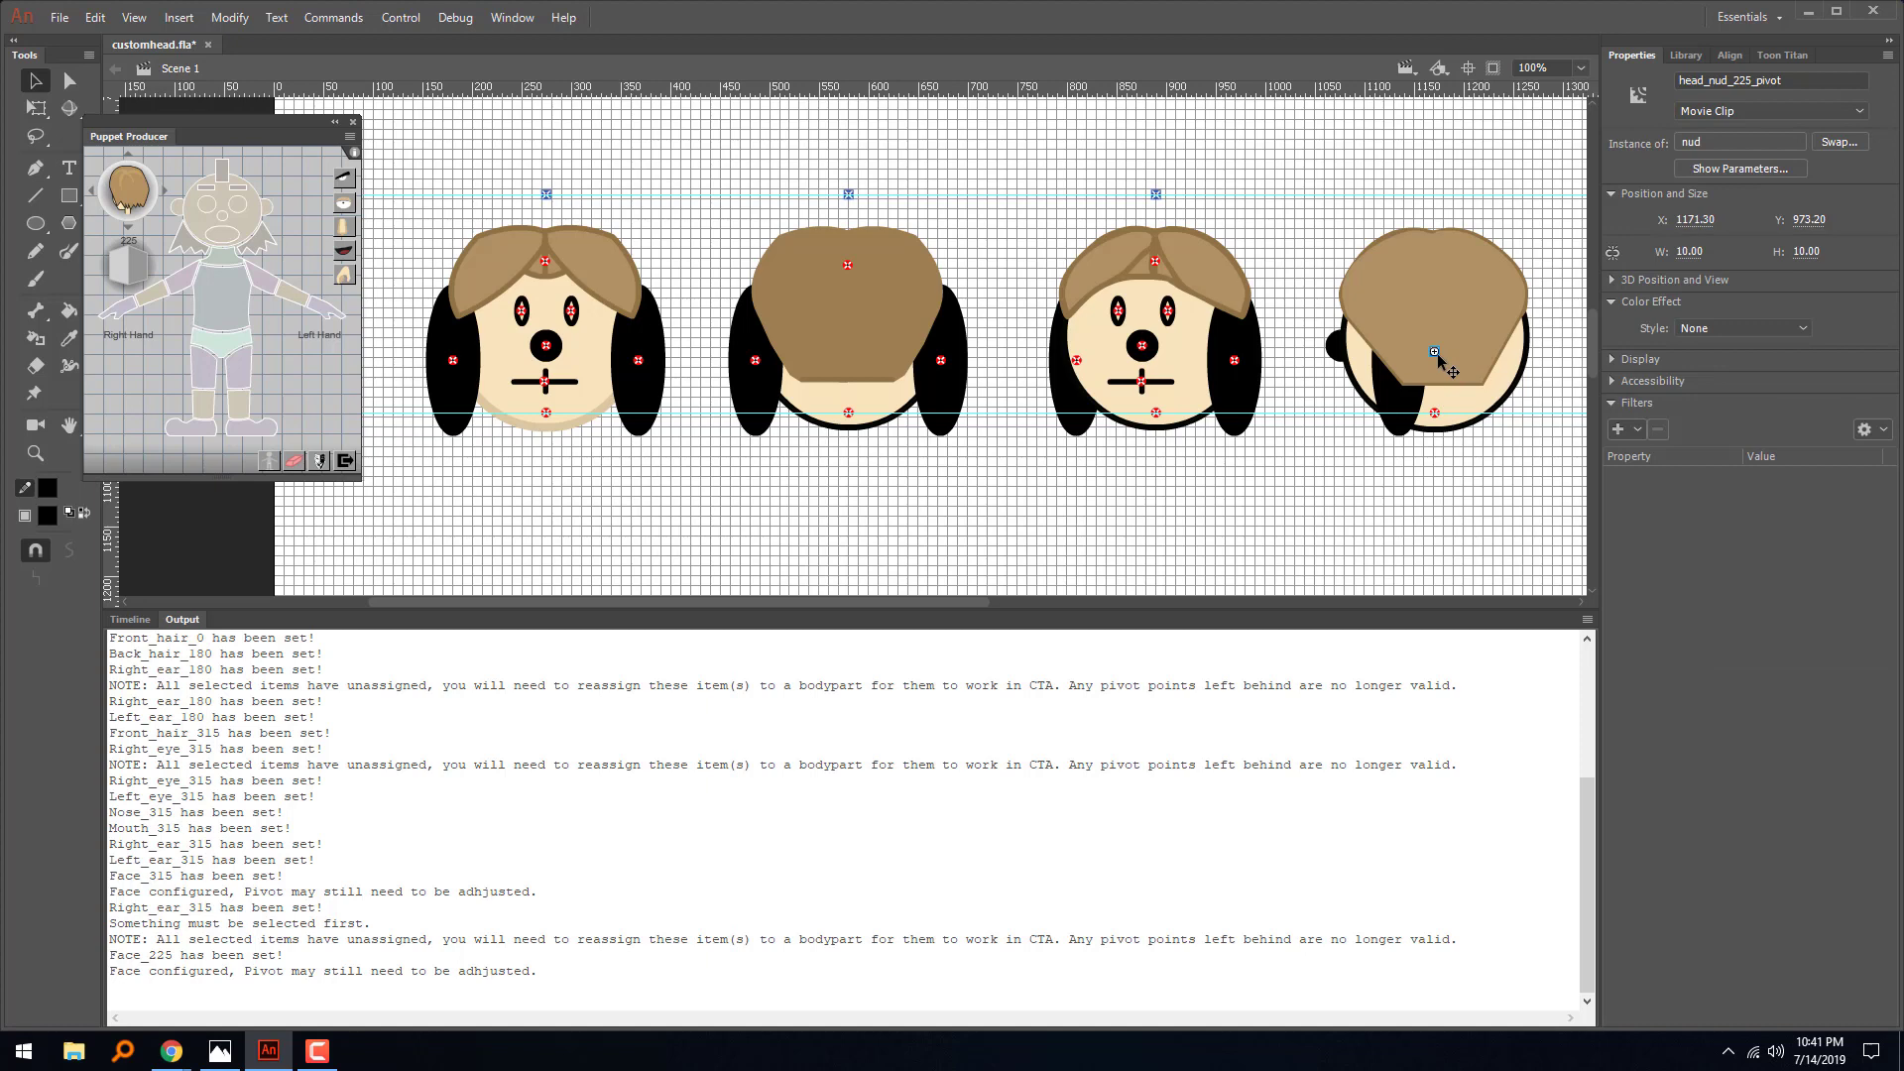
key(shift+Up)
key(shift+Up)
key(shift+Up)
key(shift+Up)
key(shift+Up)
key(shift+Up)
key(shift+Up)
key(shift+Up)
key(shift+Up)
key(shift+Up)
key(shift+Up)
key(shift+Up)
key(shift+Up)
key(shift+Up)
key(shift+Up)
key(shift+Up)
key(shift+Up)
key(shift+Up)
- Rotate the fourth head's face clockwise about its pivot with Free Transform as a test, and undo the rotation
click(1506, 402)
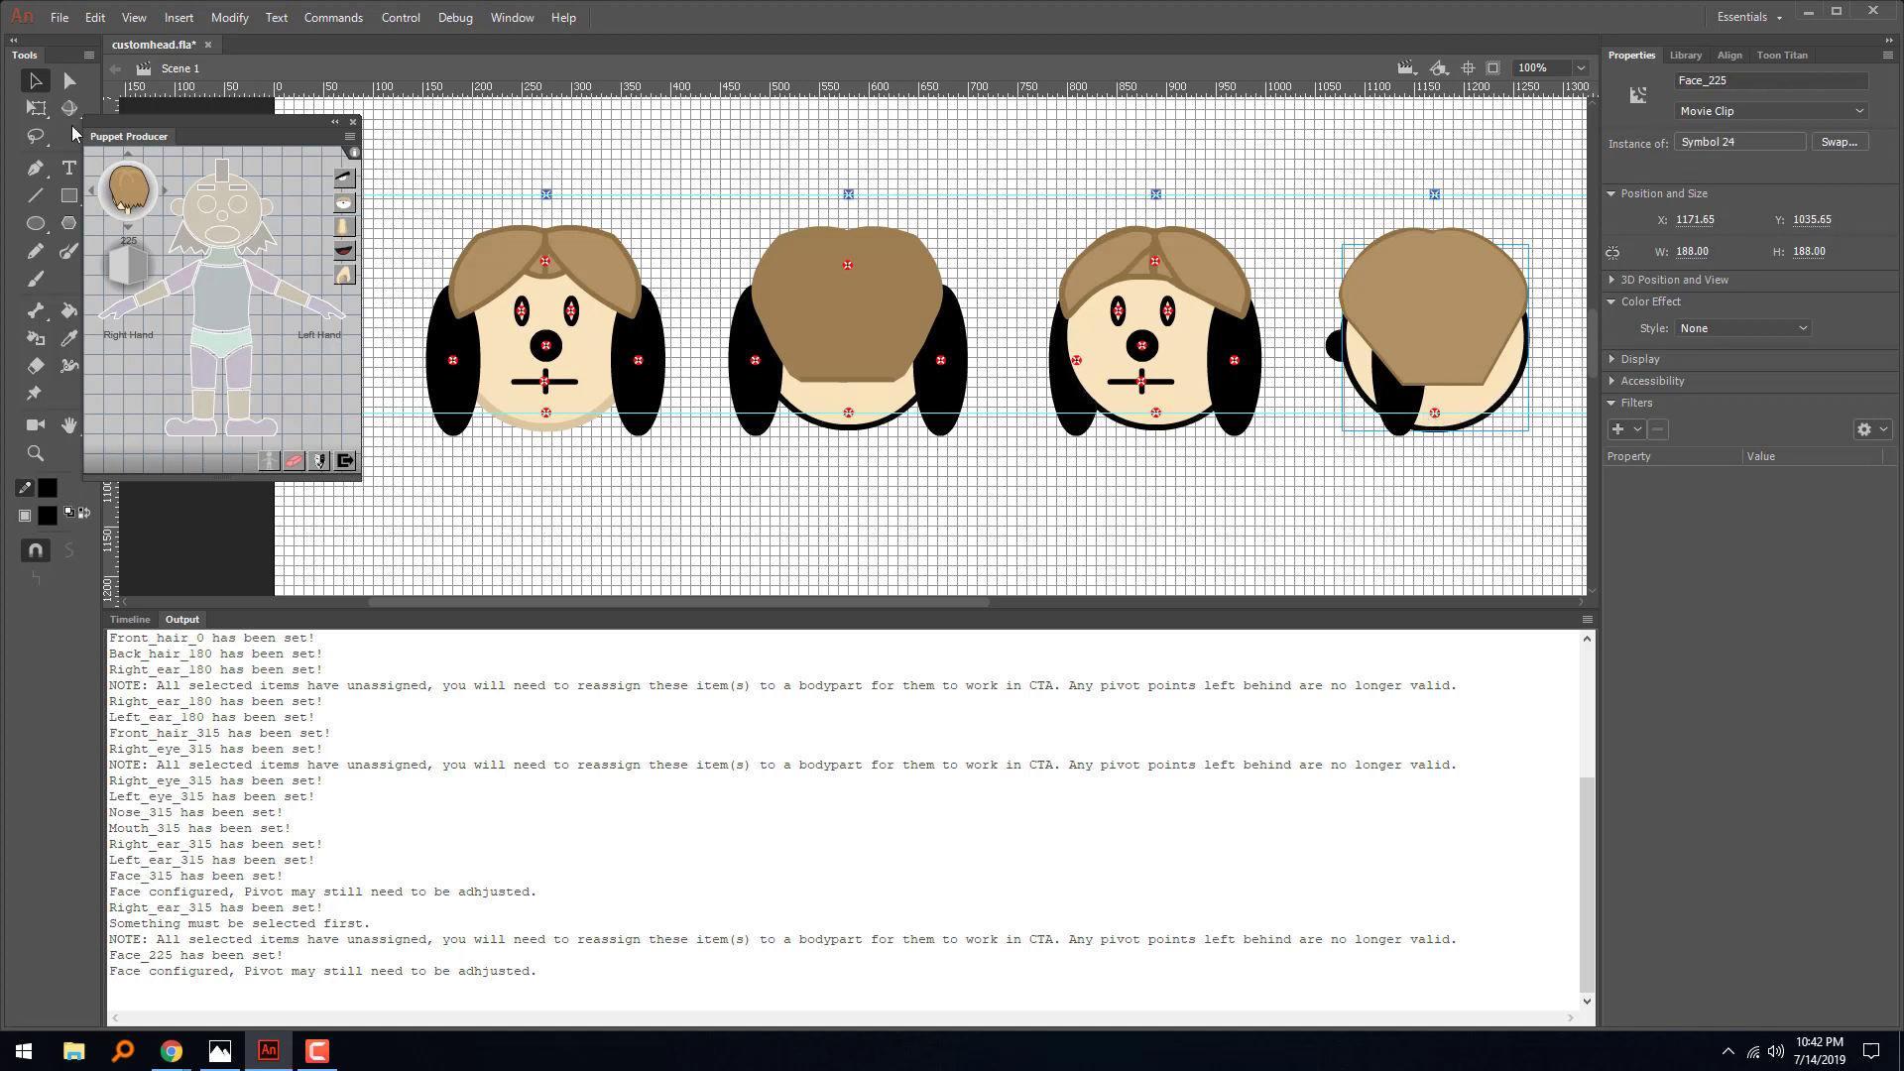
click(36, 107)
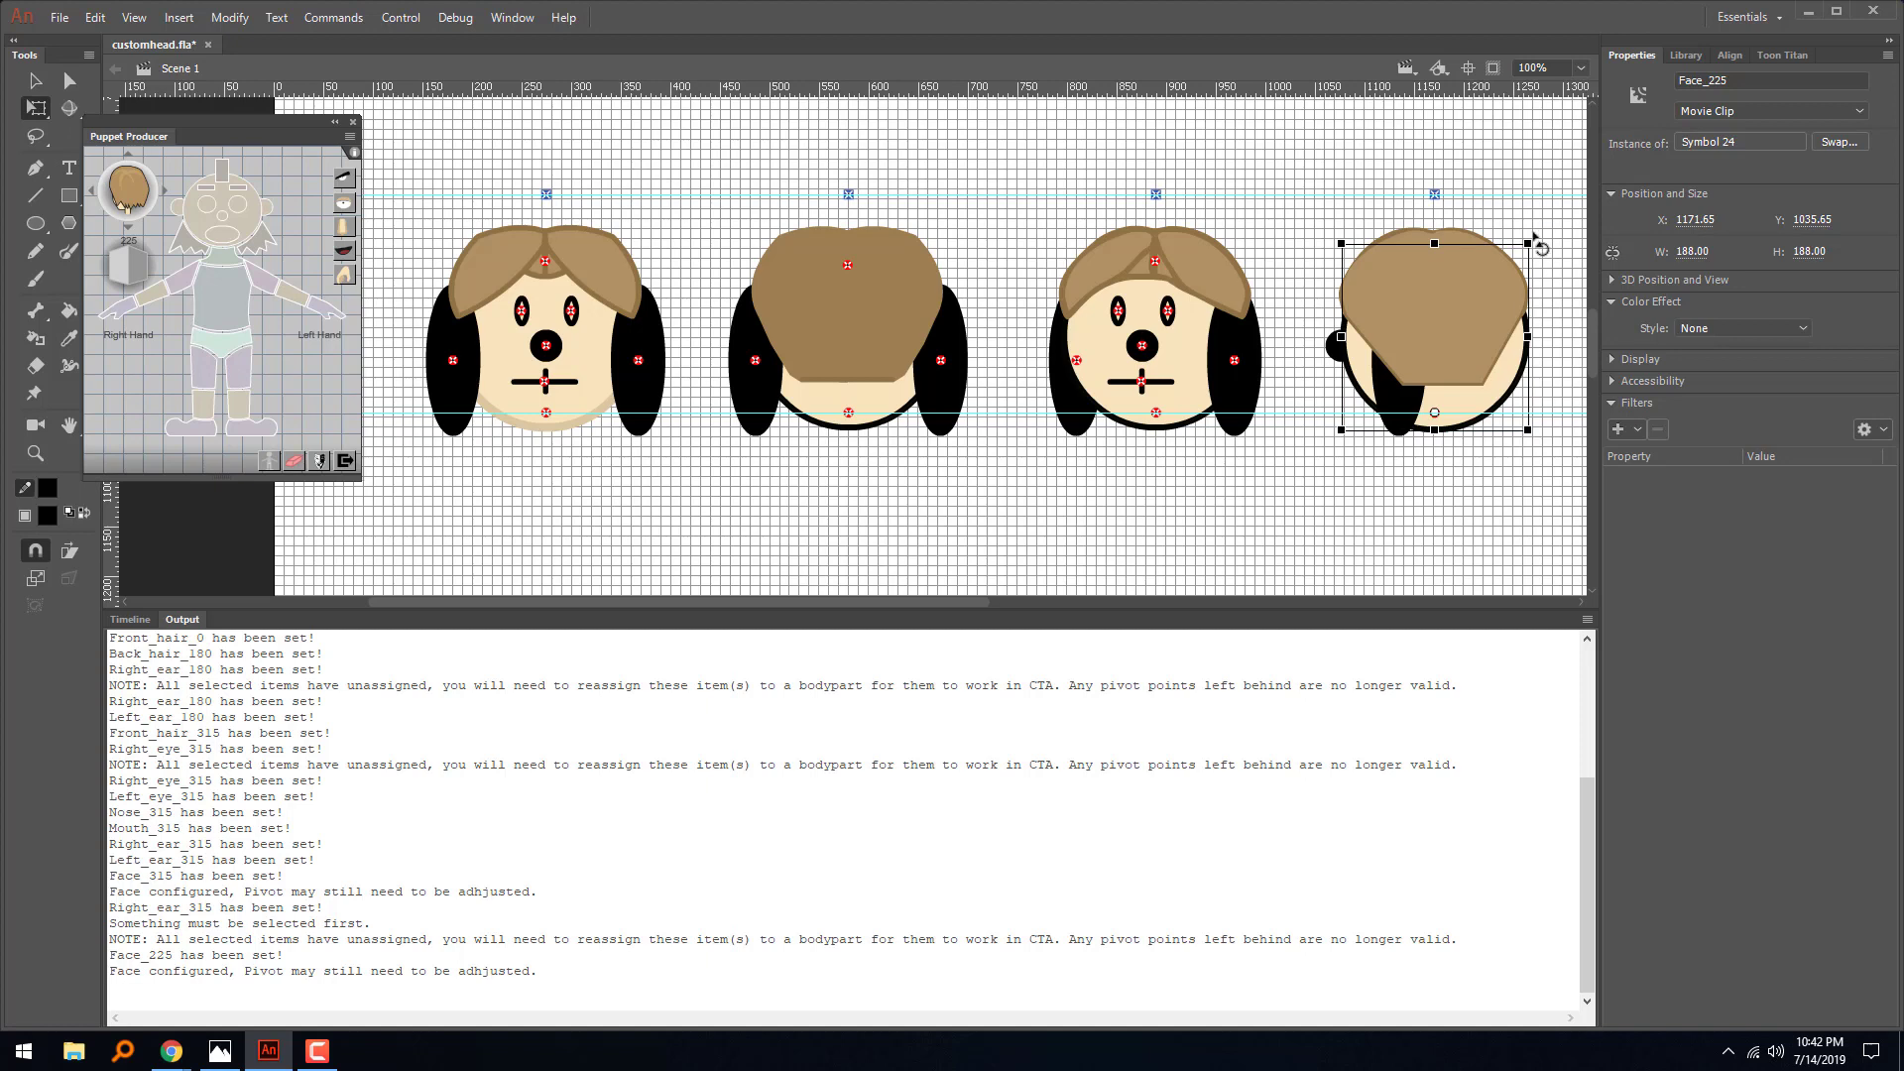
drag(1545, 243, 1686, 205)
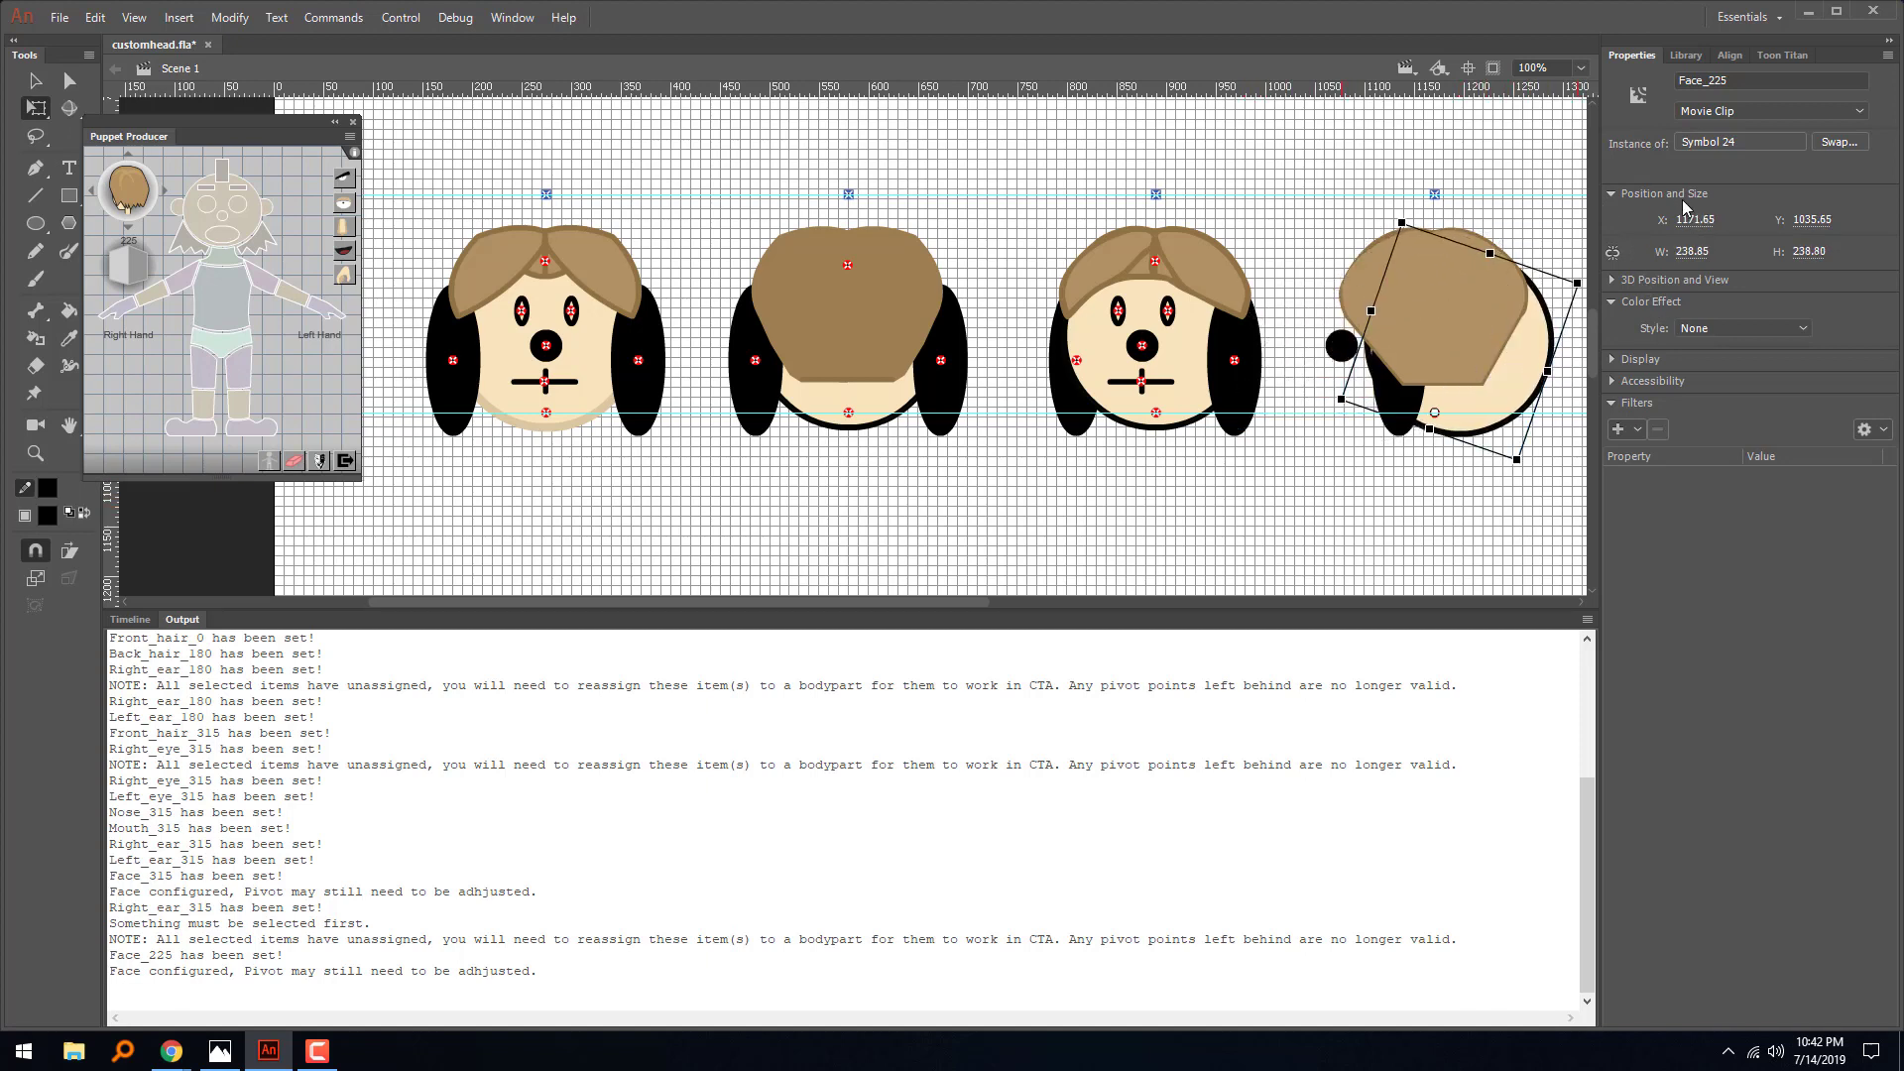
key(ctrl+z)
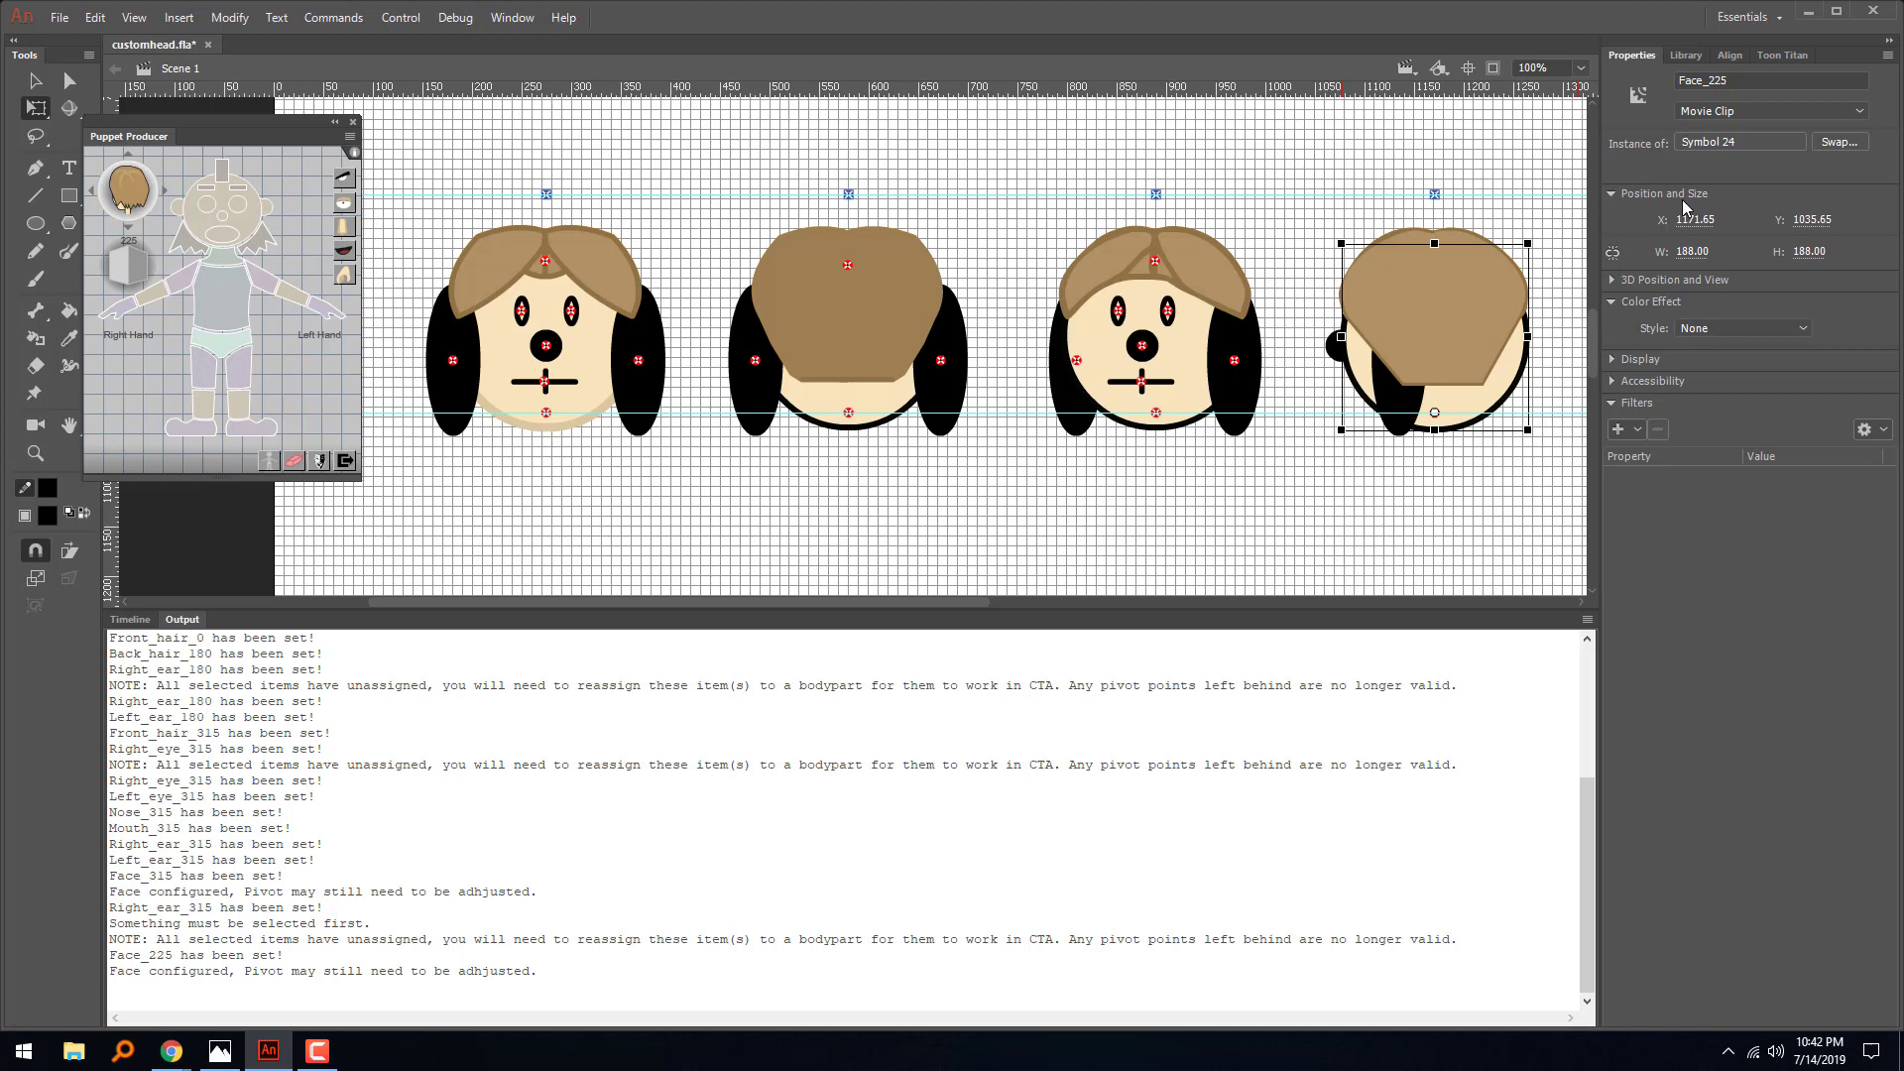
- Show the timeline in place of the output log and clear the selection on the stage
click(130, 619)
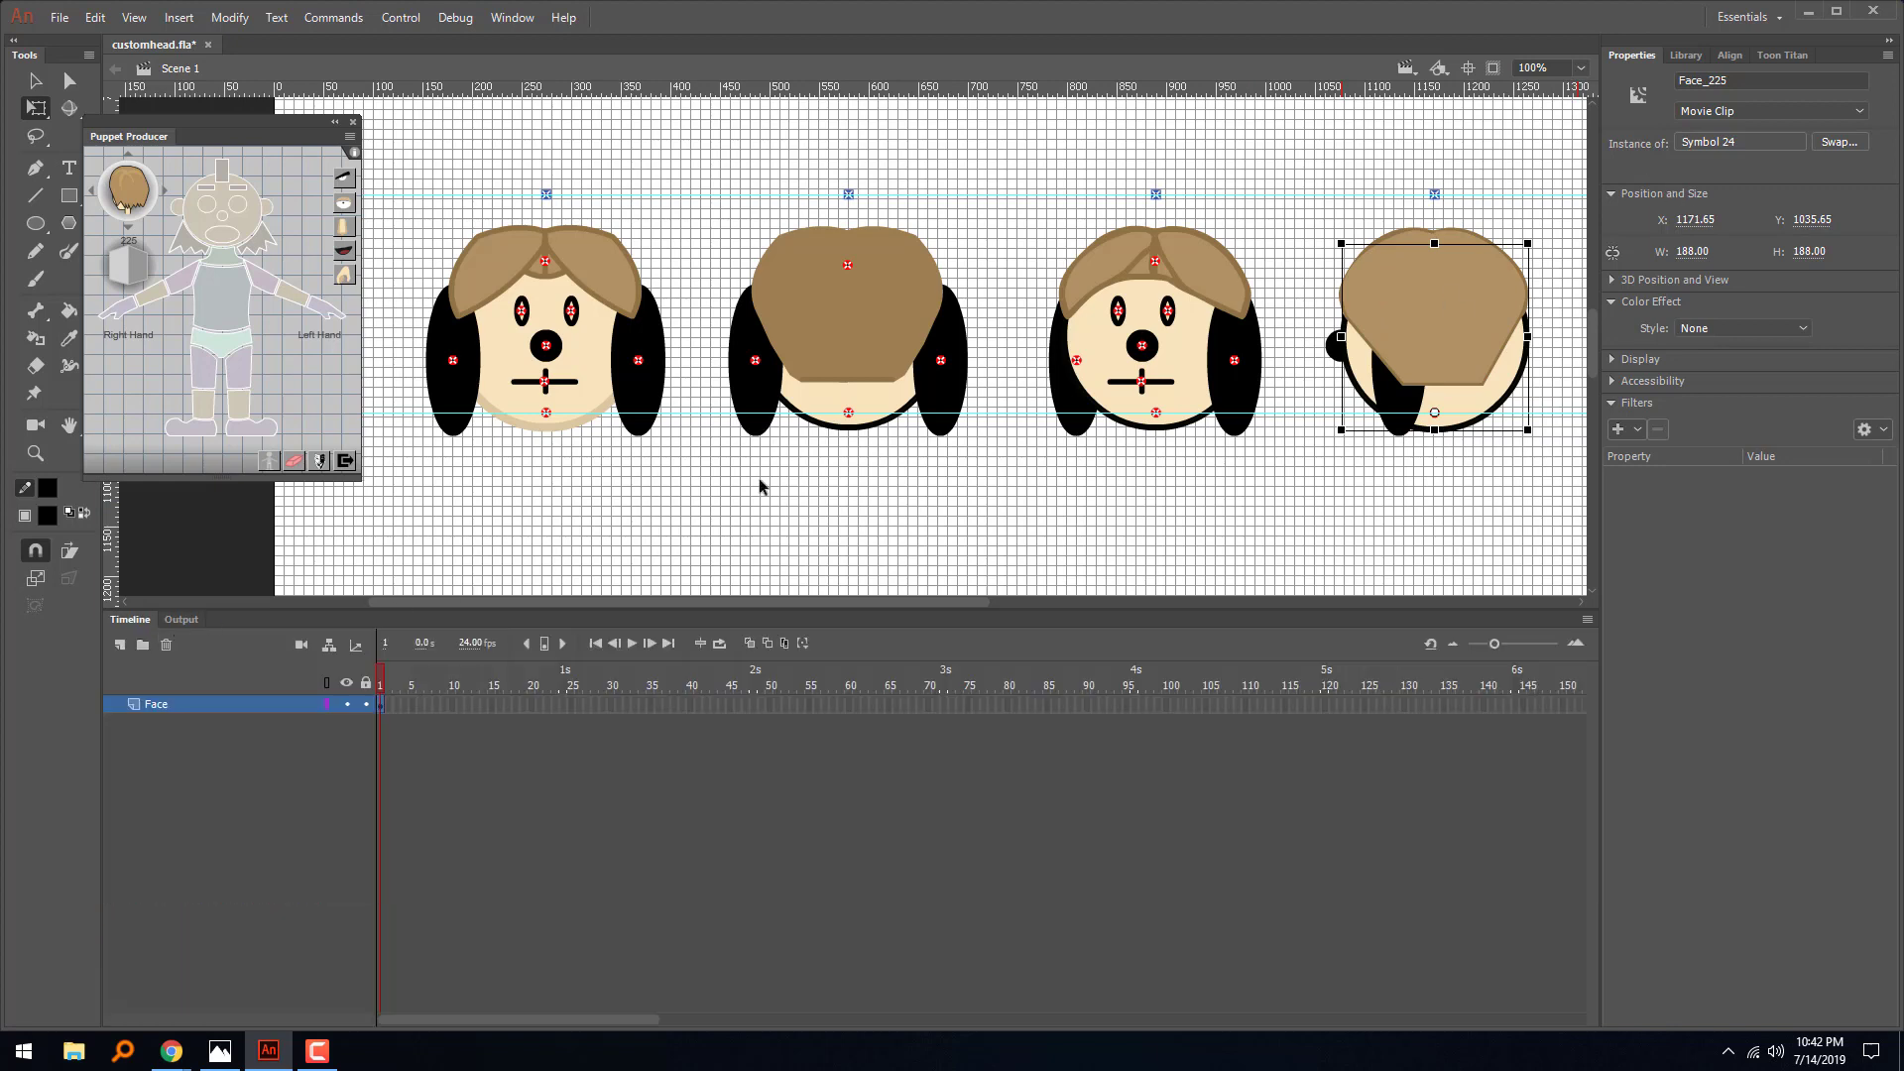
click(1186, 472)
scroll(1187, 479, right, 5)
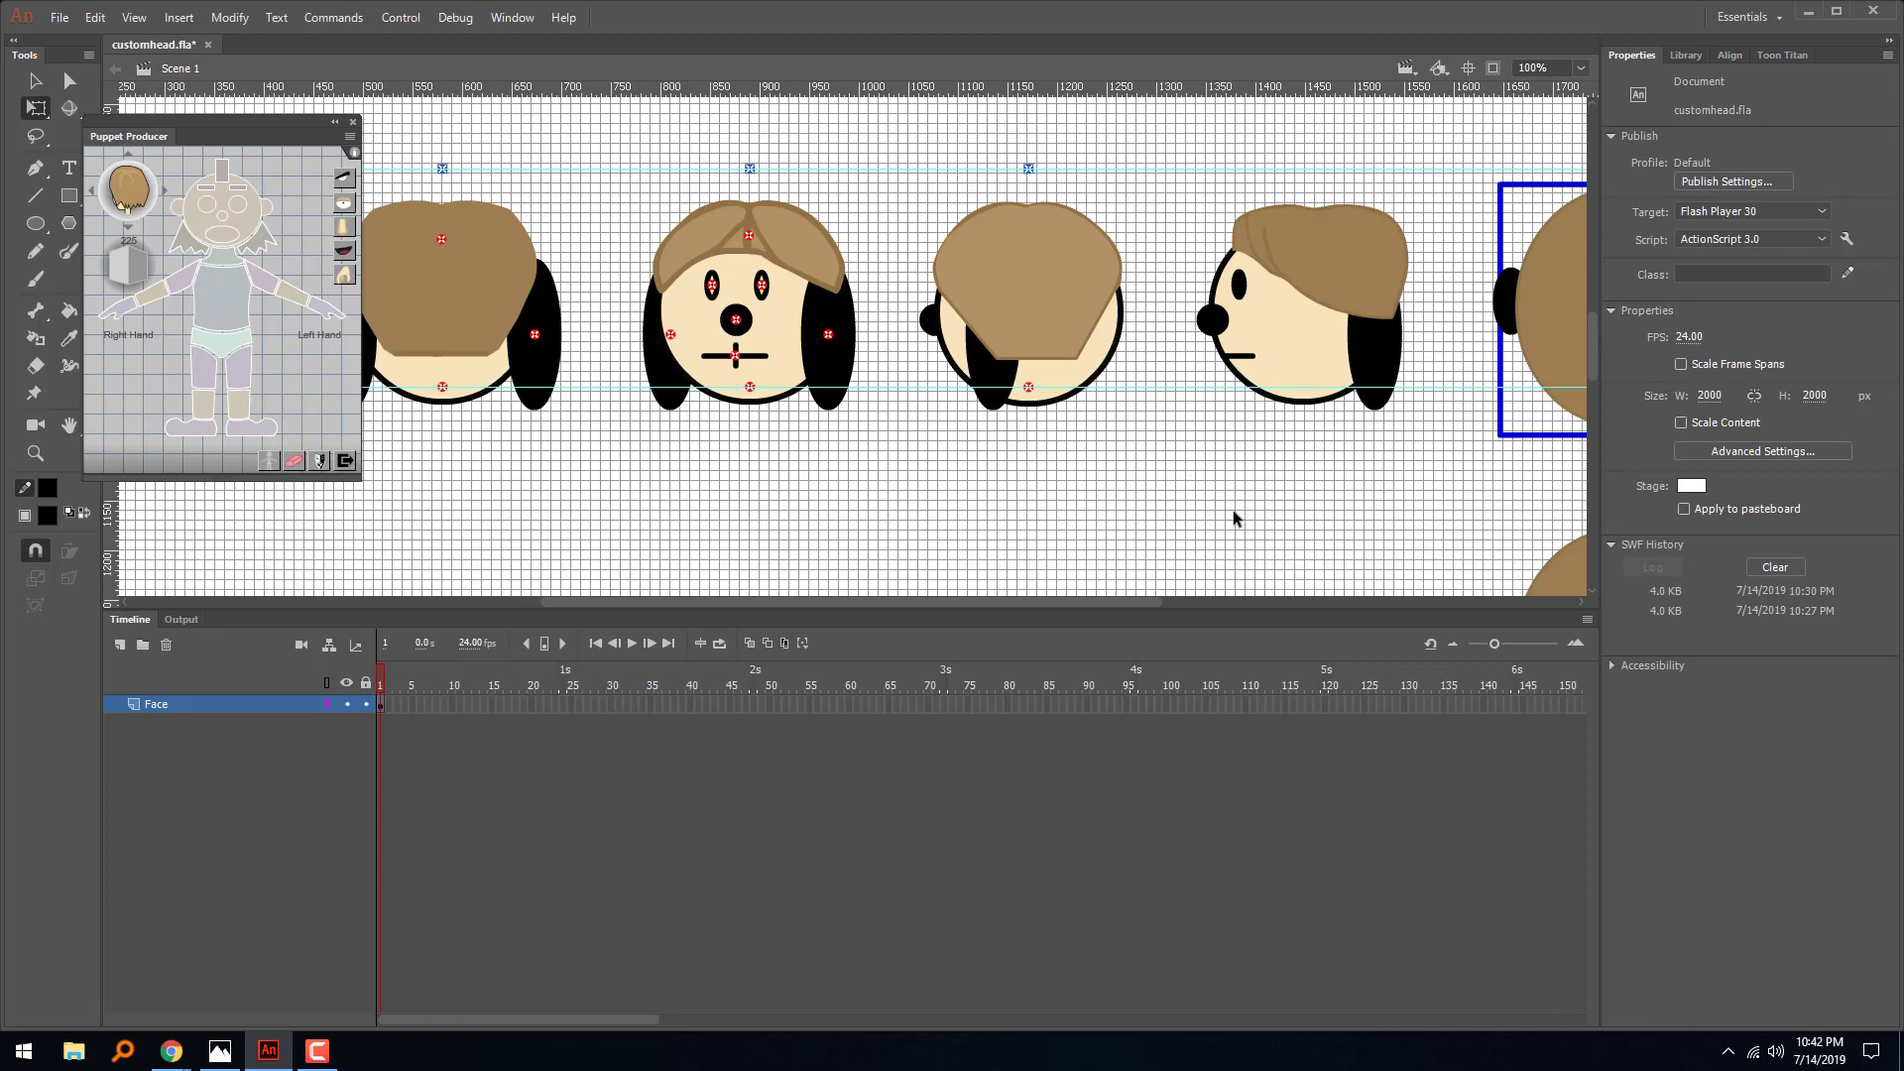
key(ctrl+minus)
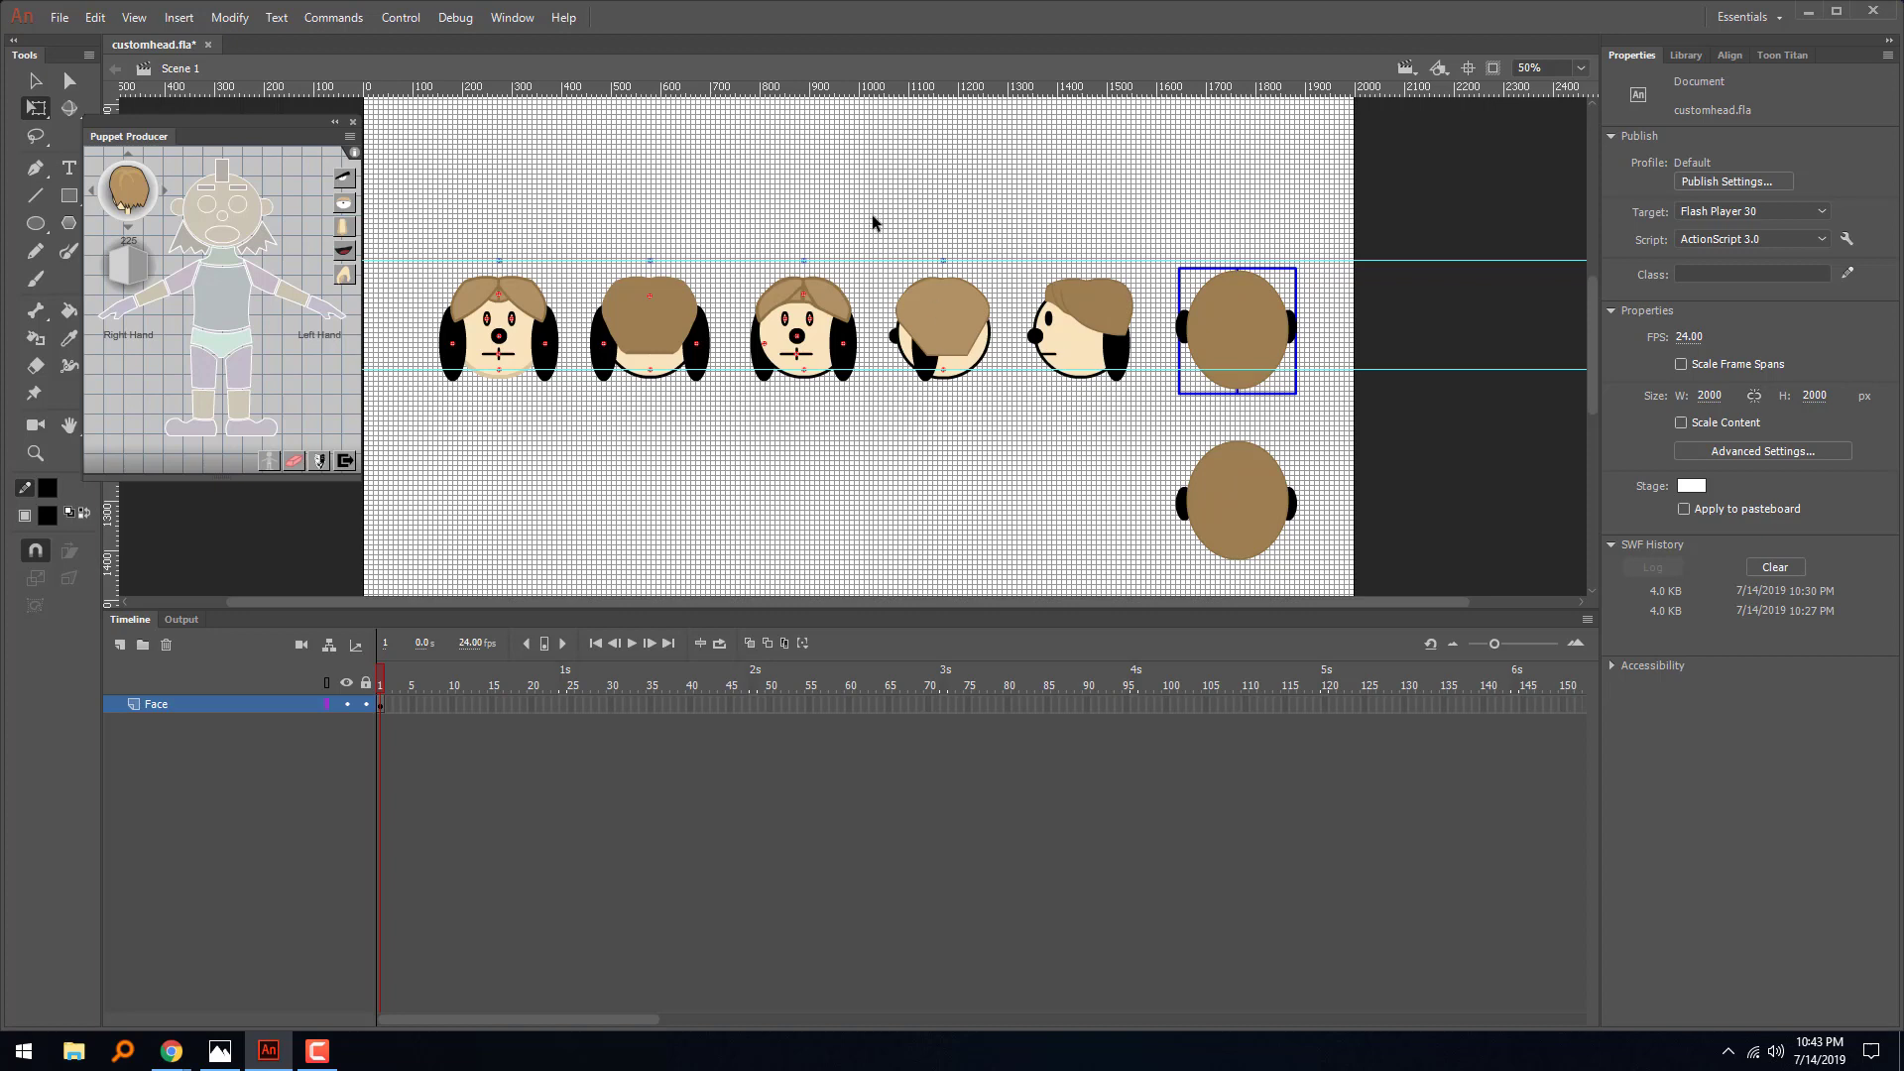
- Select the whole third head with its pivots and auto-mirror it in Puppet Producer from 315 to 45
drag(873, 216, 736, 390)
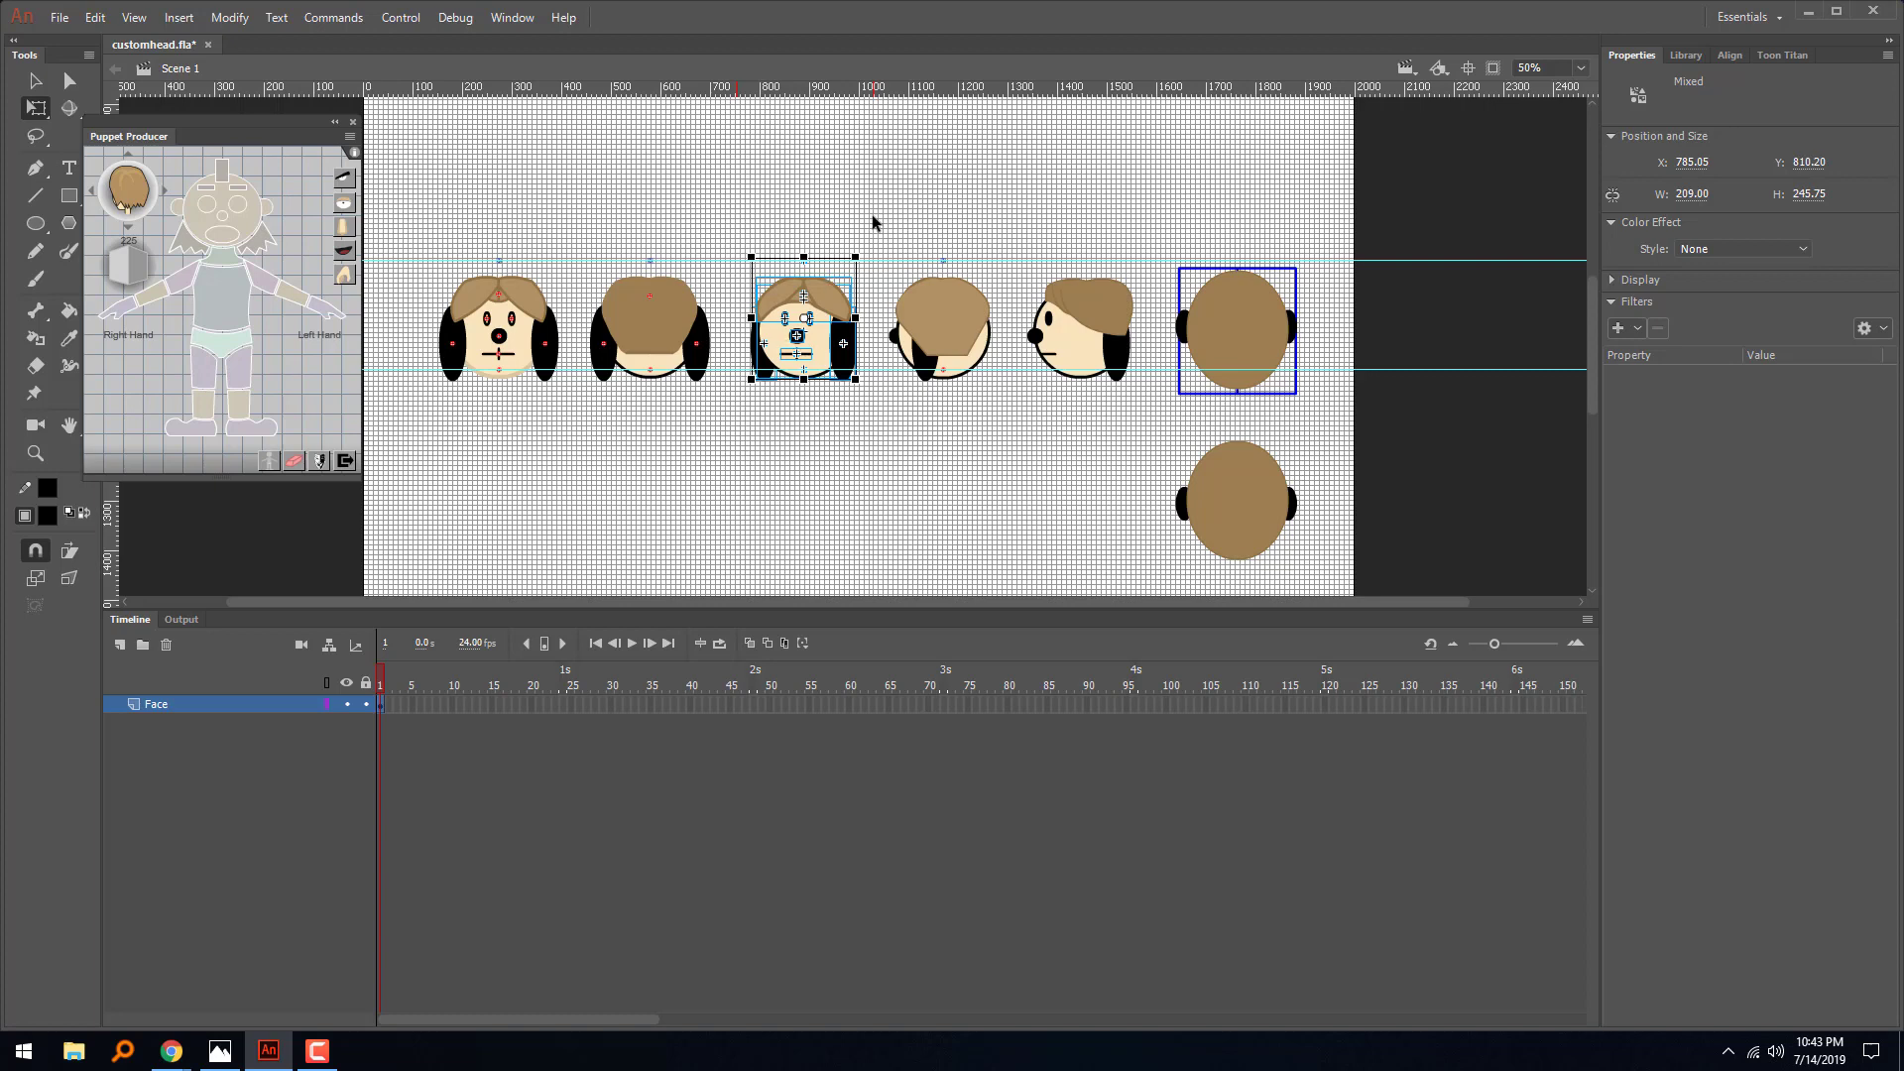
drag(800, 408, 739, 407)
click(319, 462)
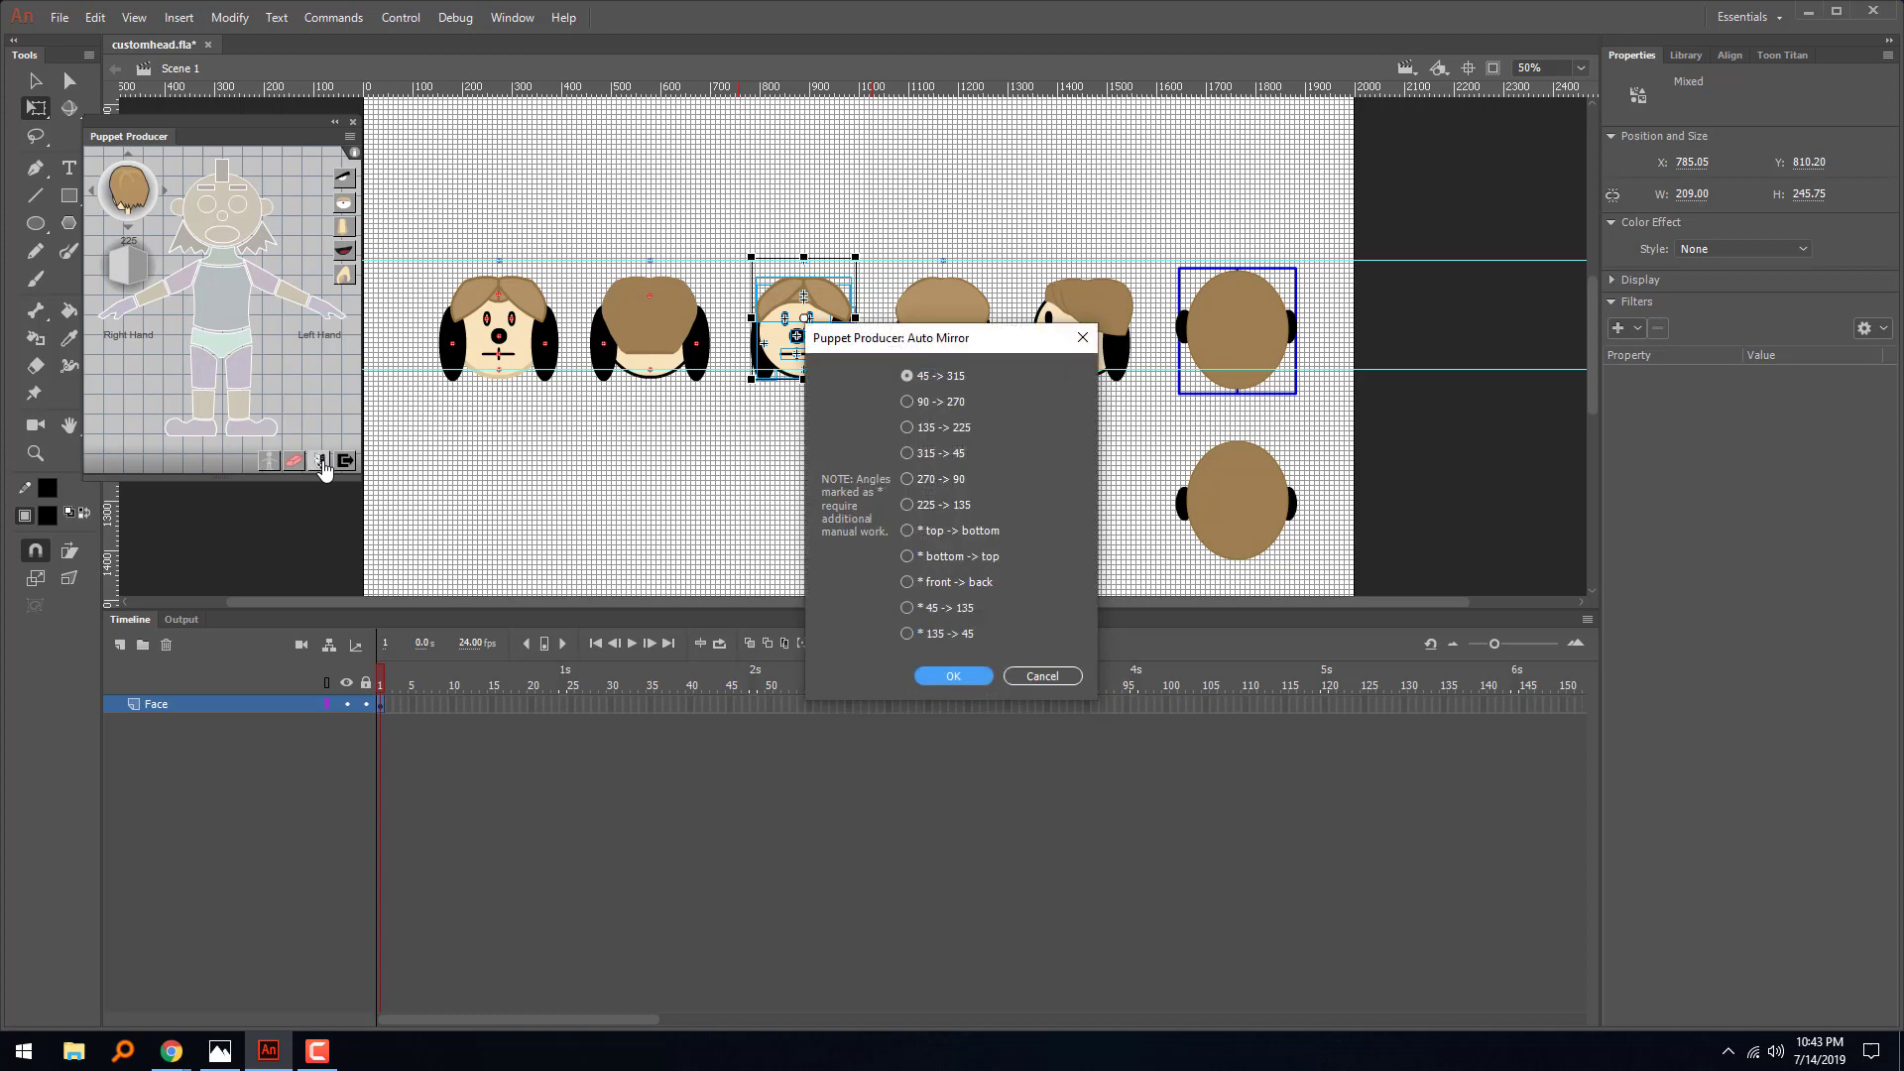
drag(873, 347, 525, 391)
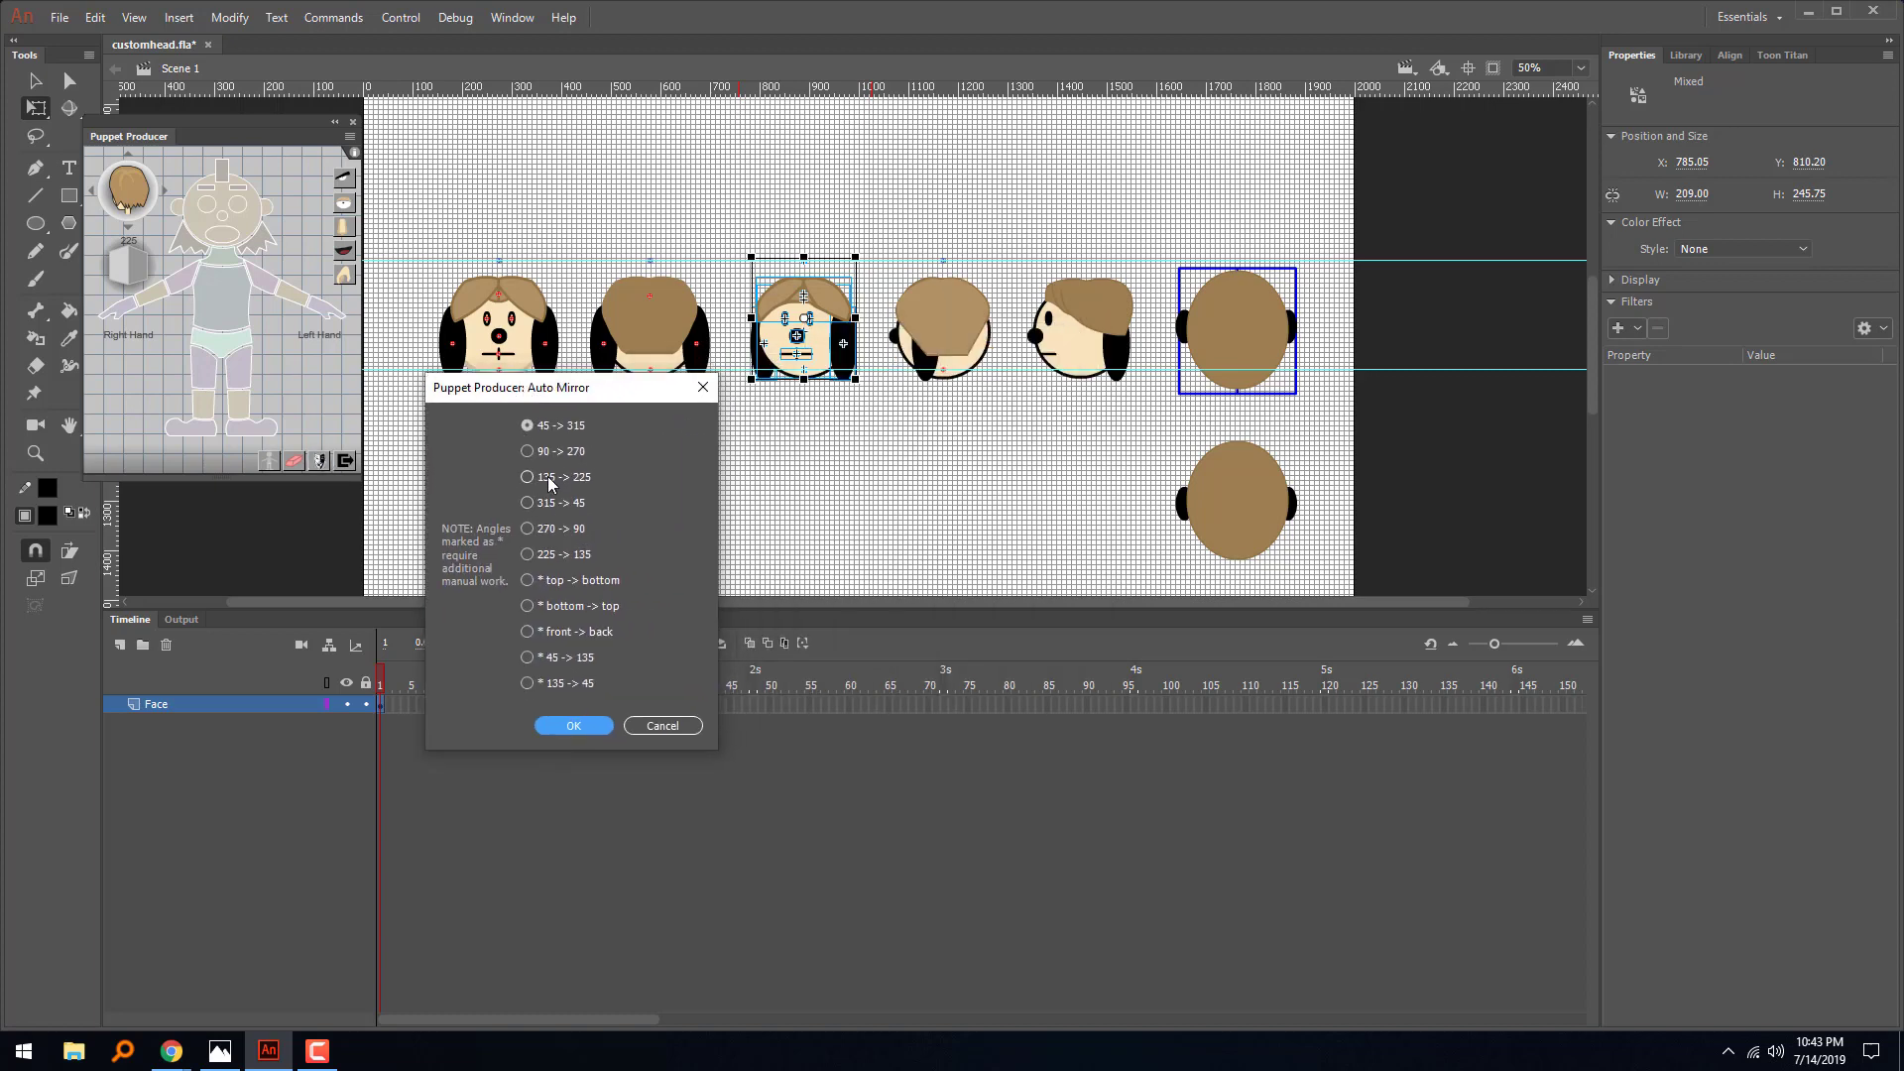
click(545, 503)
click(576, 724)
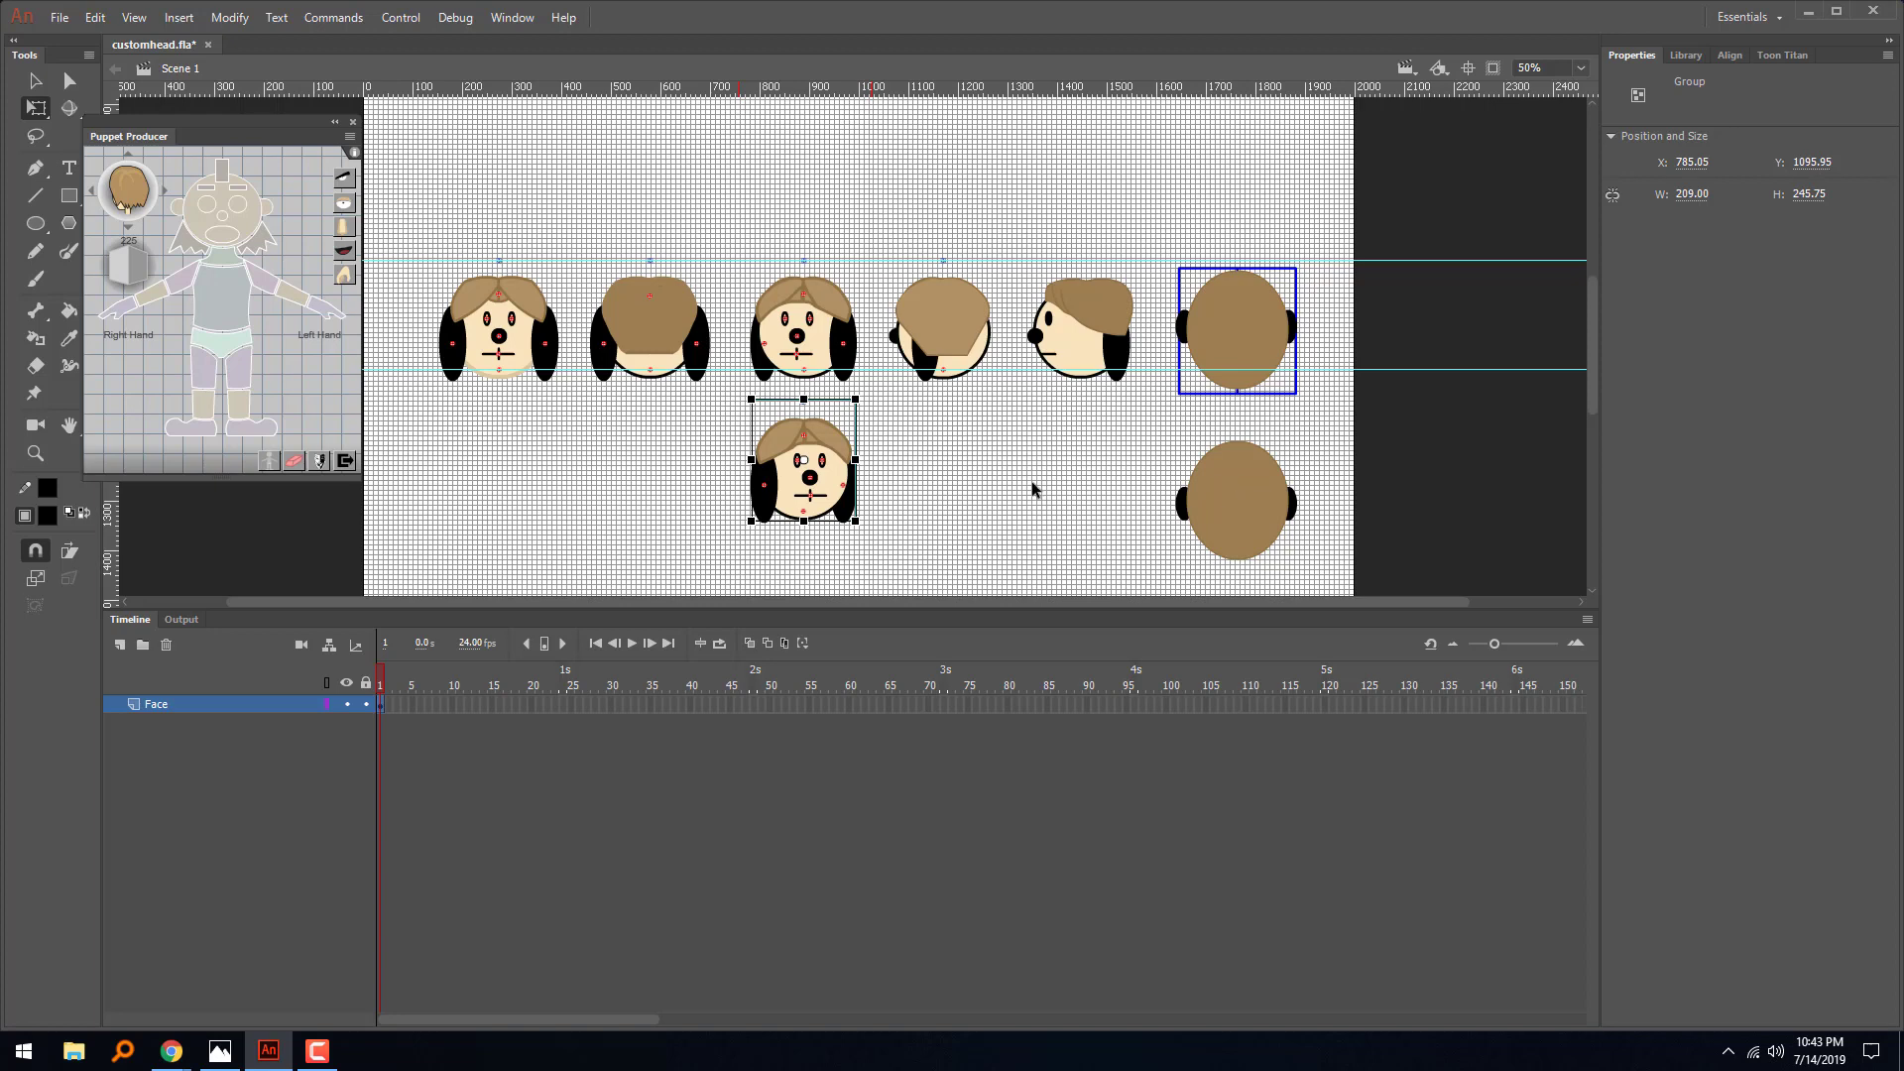
drag(1033, 487, 1040, 375)
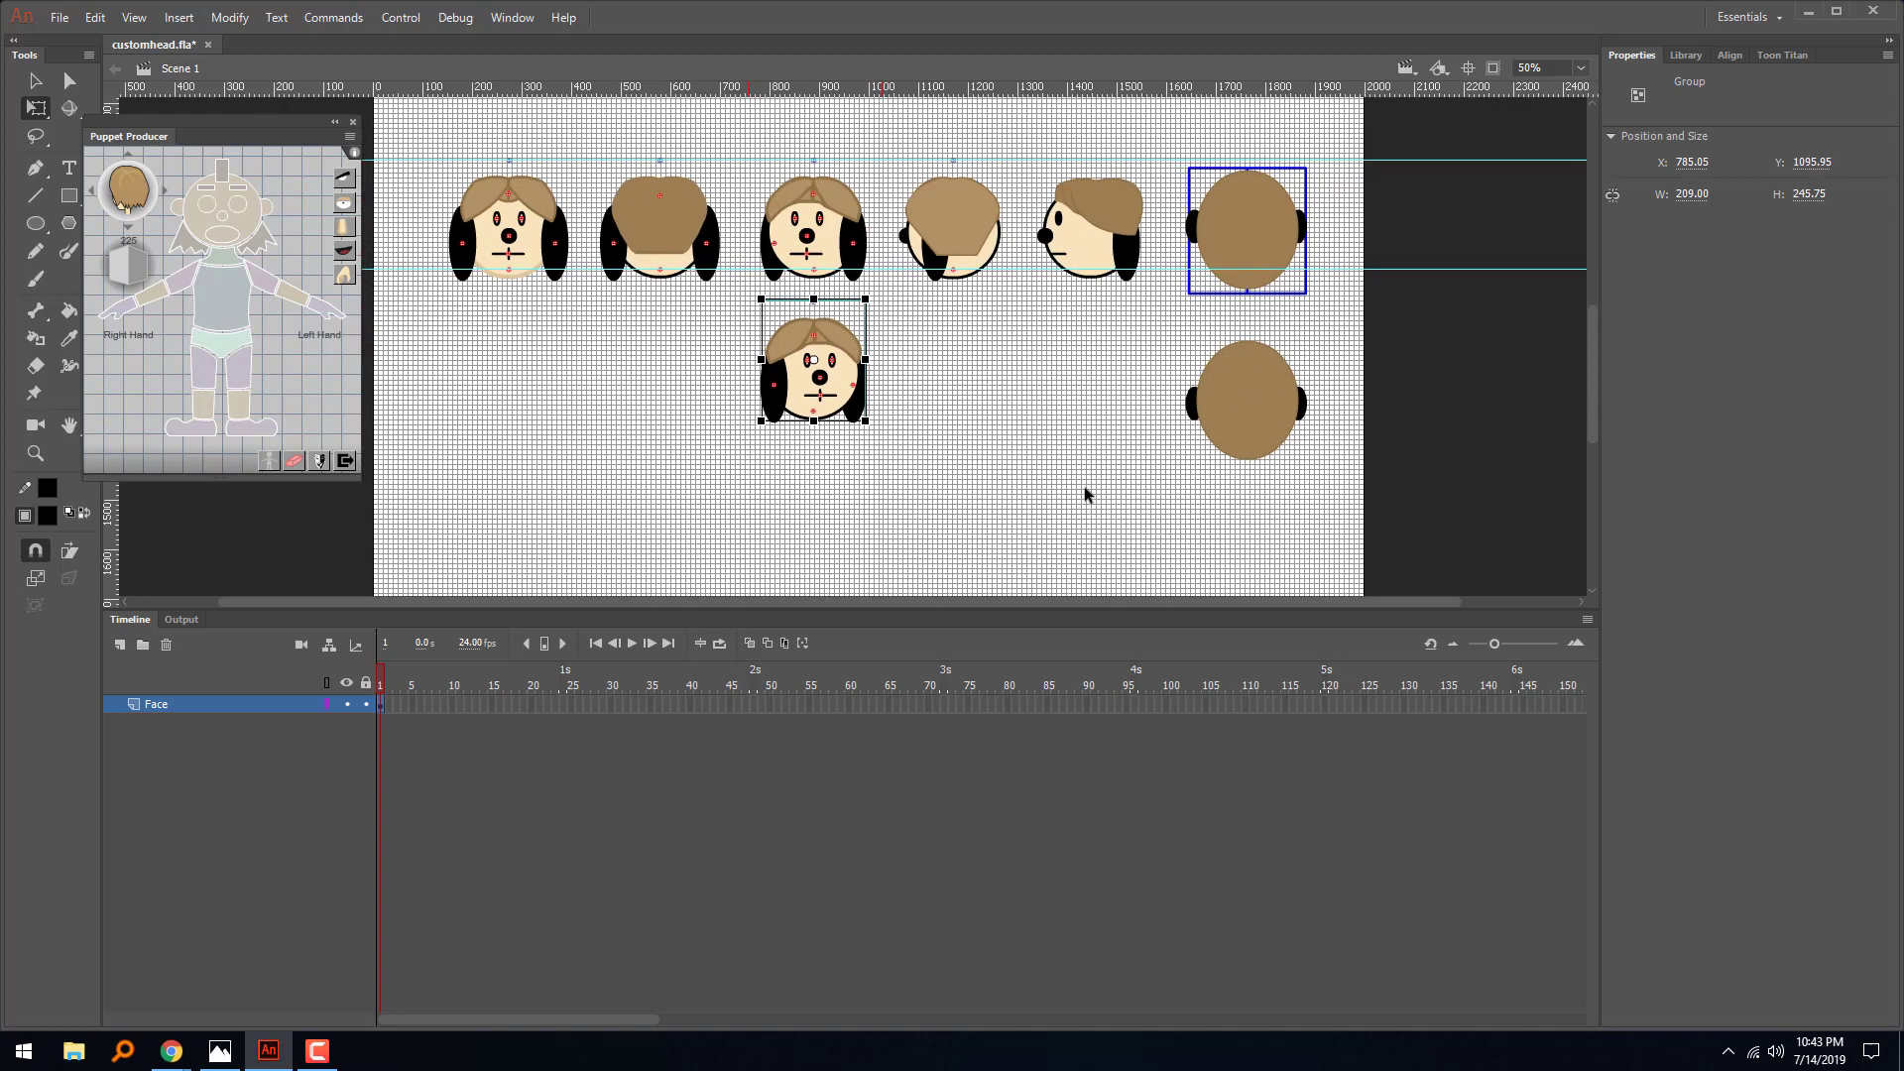